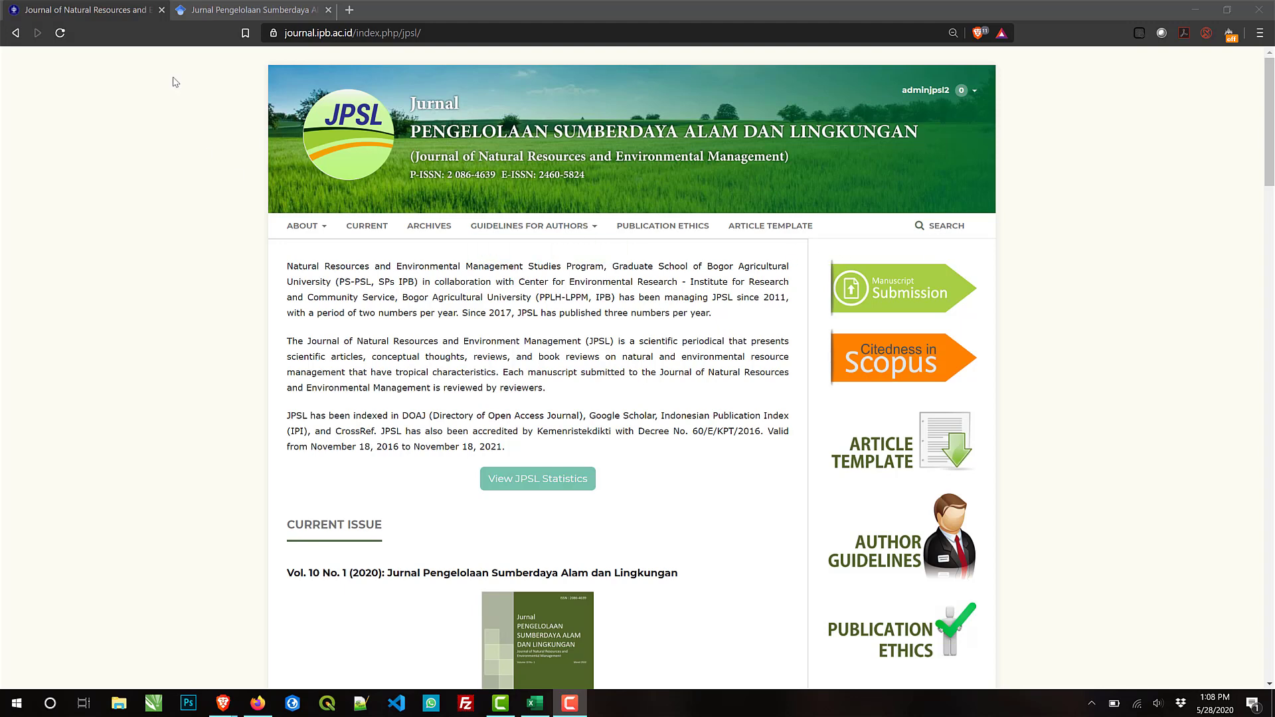
Step: Examine the cited-by statistics and the yearly citation chart on the journal's Google Scholar profile
{"action": "left_click", "coordinate": [249, 12]}
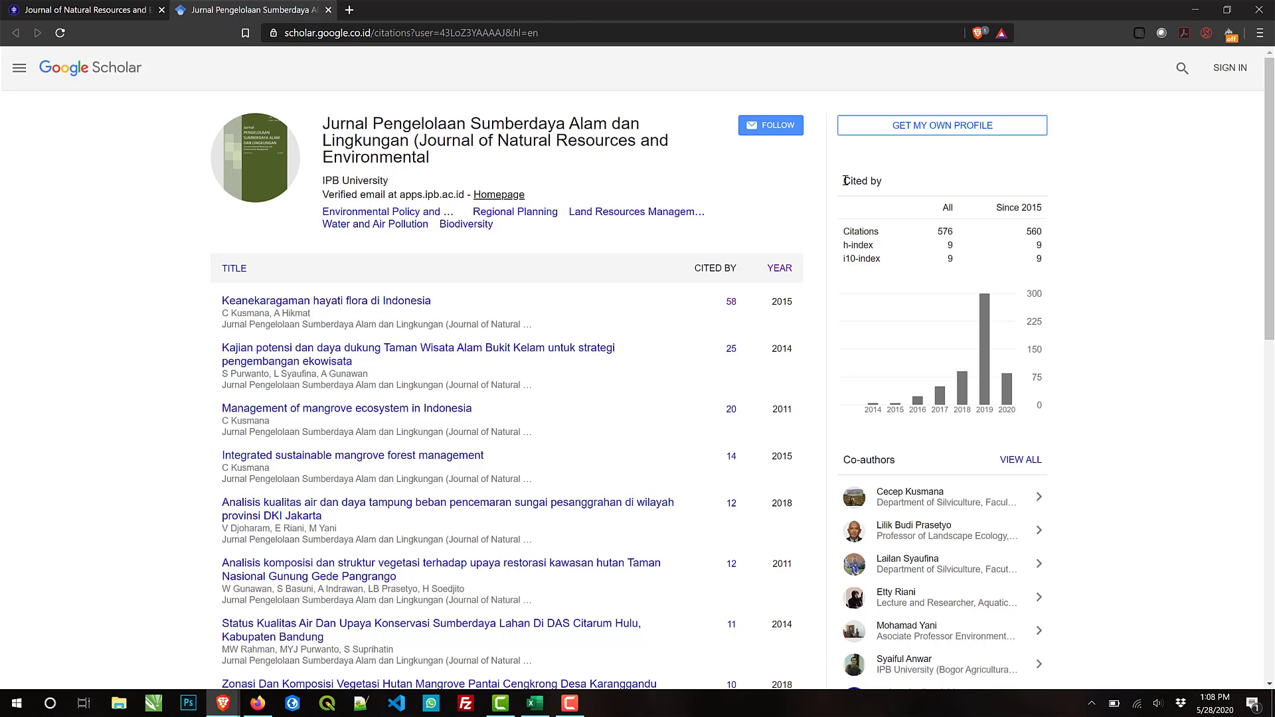
{"action": "left_click_drag", "start_coordinate": [846, 181], "coordinate": [1045, 258]}
{"action": "left_click", "coordinate": [1045, 258]}
{"action": "left_click_drag", "start_coordinate": [842, 179], "coordinate": [1045, 259]}
{"action": "left_click", "coordinate": [1045, 259]}
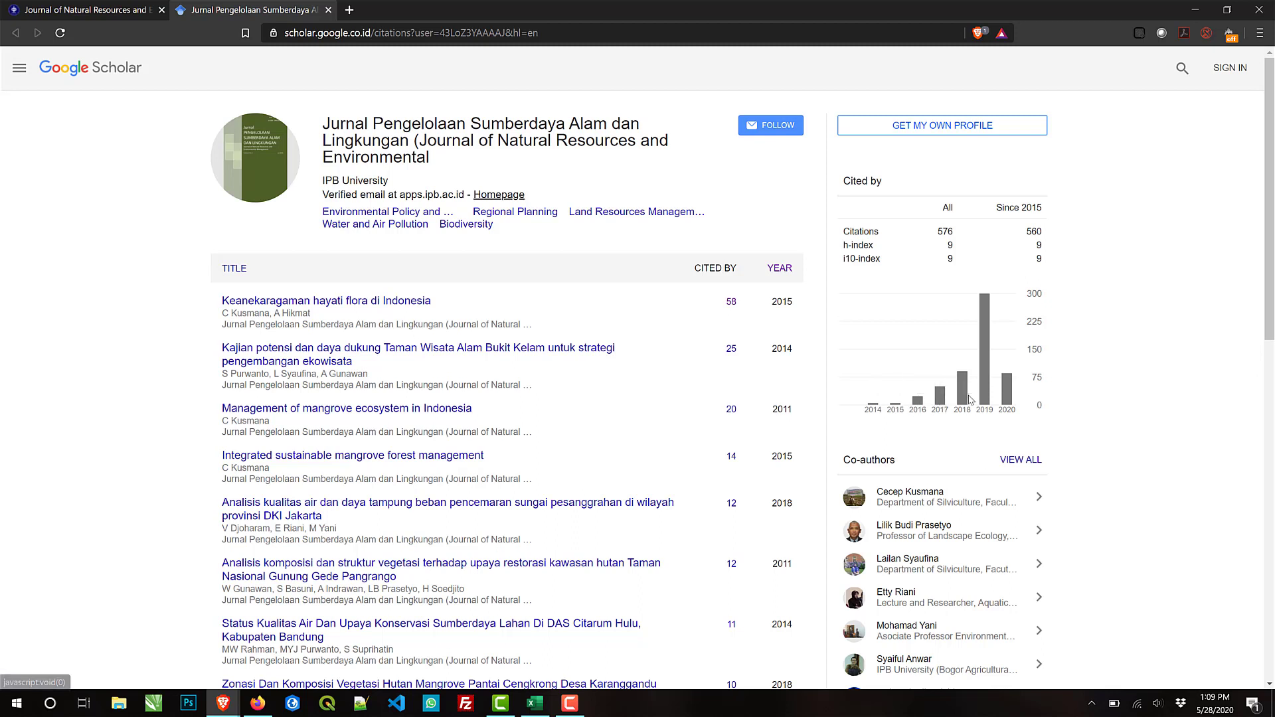
{"action": "mouse_move", "coordinate": [987, 380]}
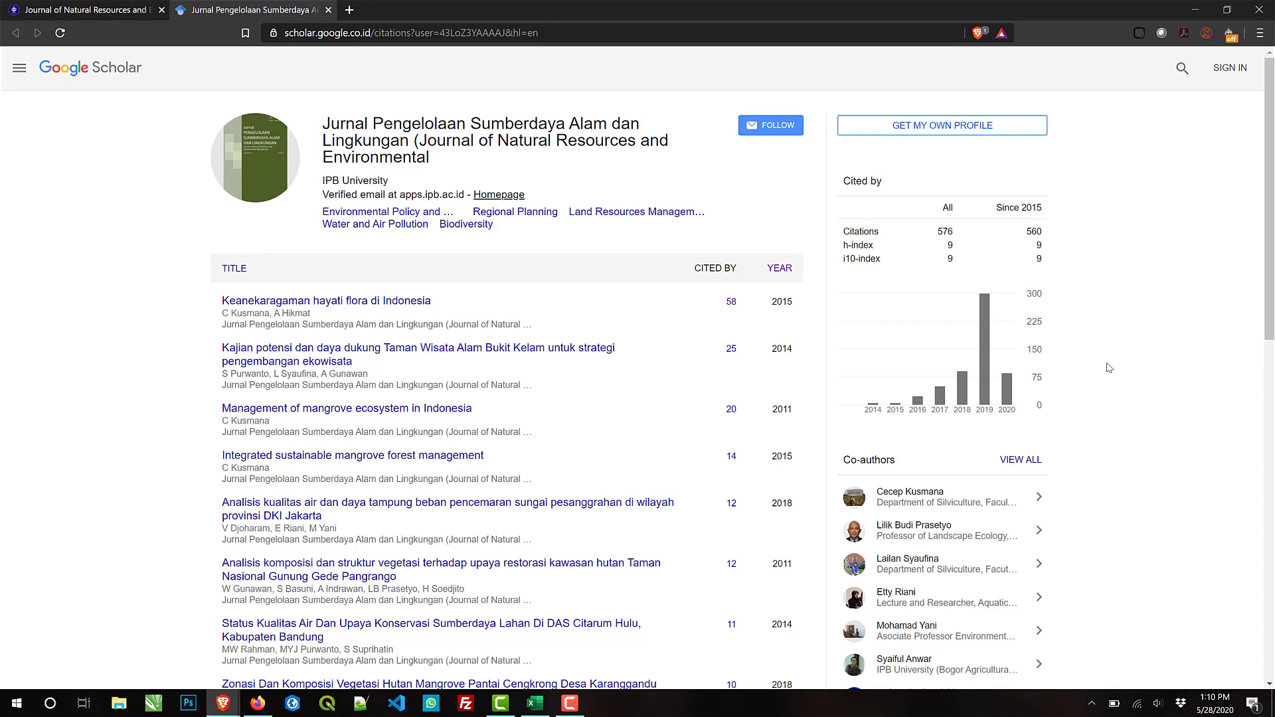
{"action": "mouse_move", "coordinate": [991, 336]}
Step: Open a blank Google Sheets spreadsheet from docs.google.com/spreadsheets/ in a separate browser tab
{"action": "left_click", "coordinate": [349, 10]}
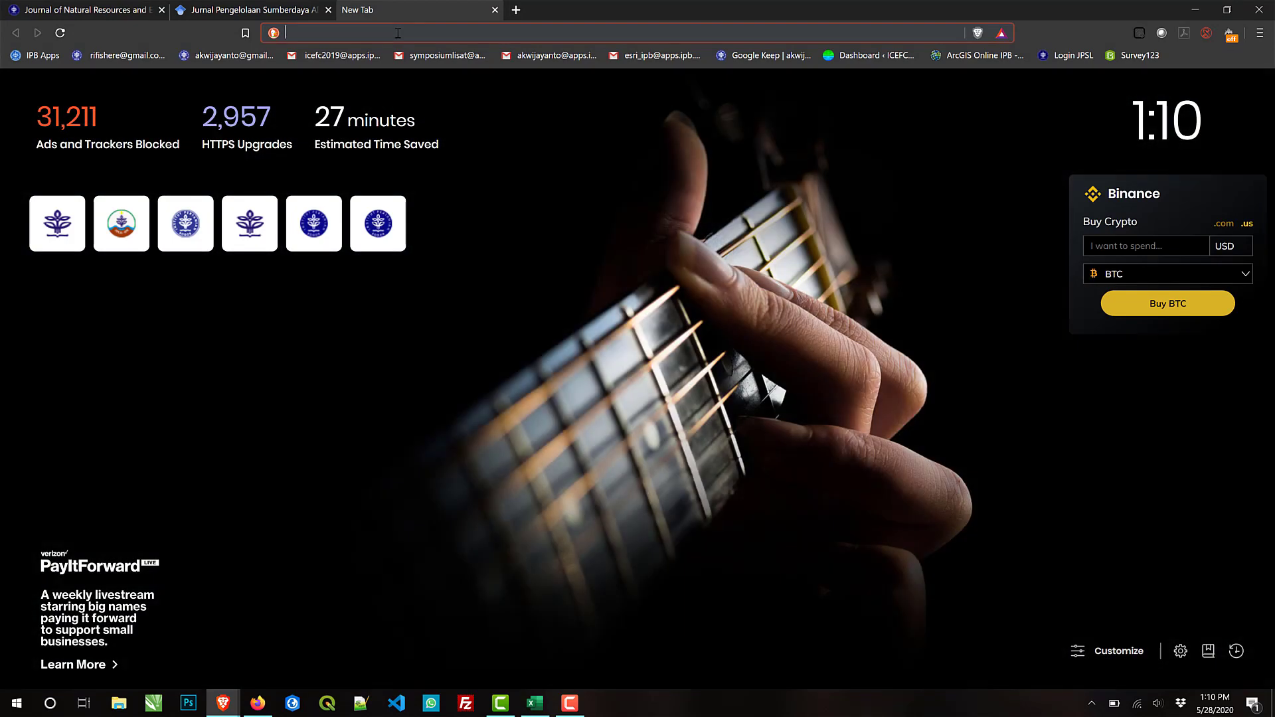
{"action": "type", "text": "d"}
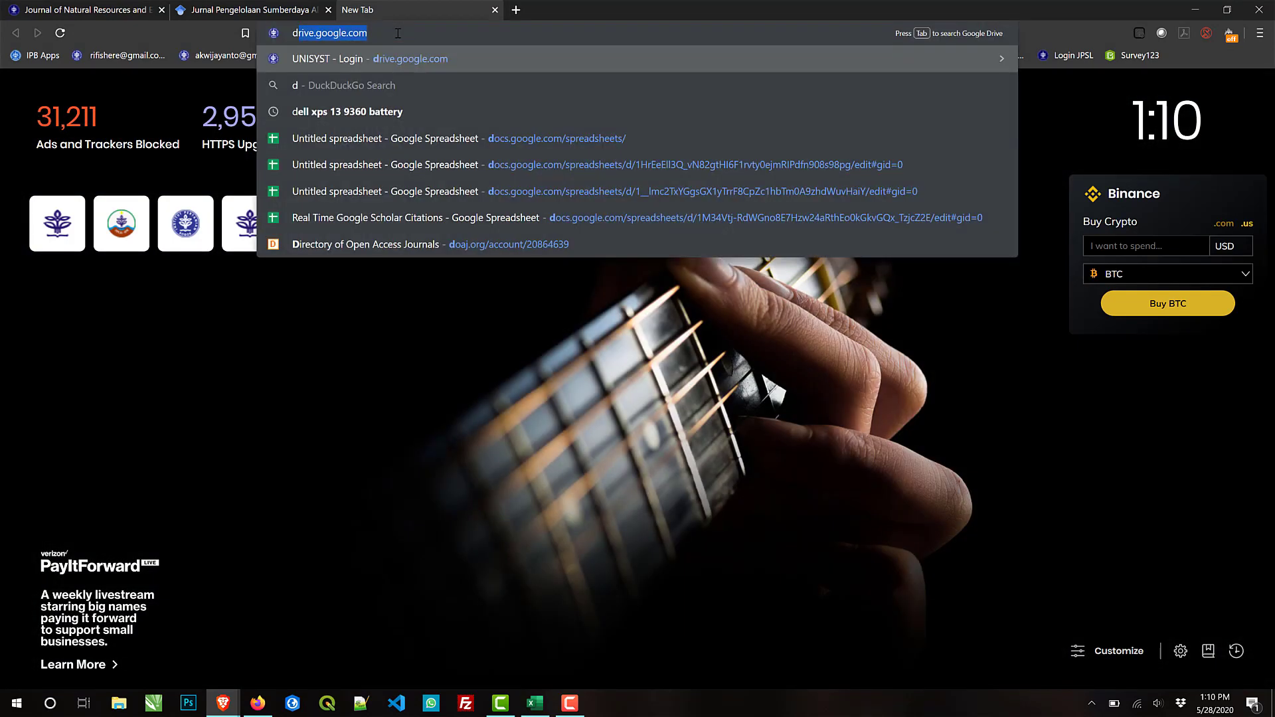
{"action": "type", "text": "o"}
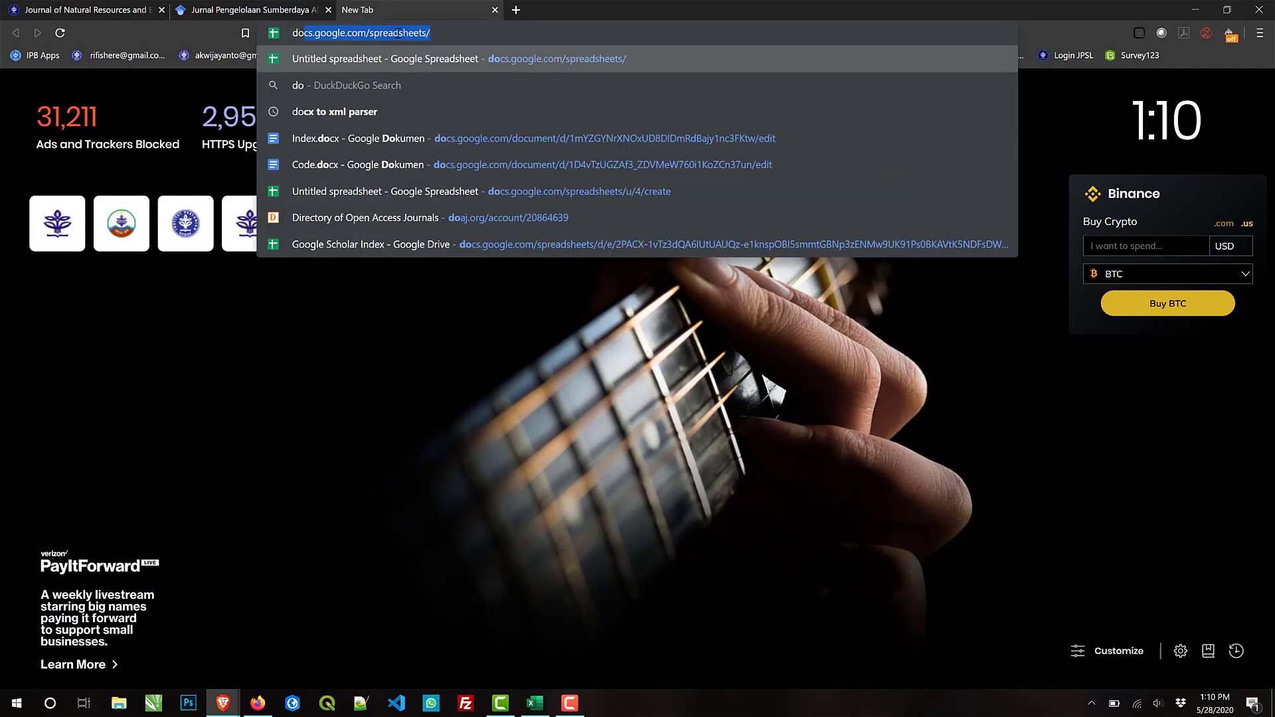
{"action": "key", "text": "Right"}
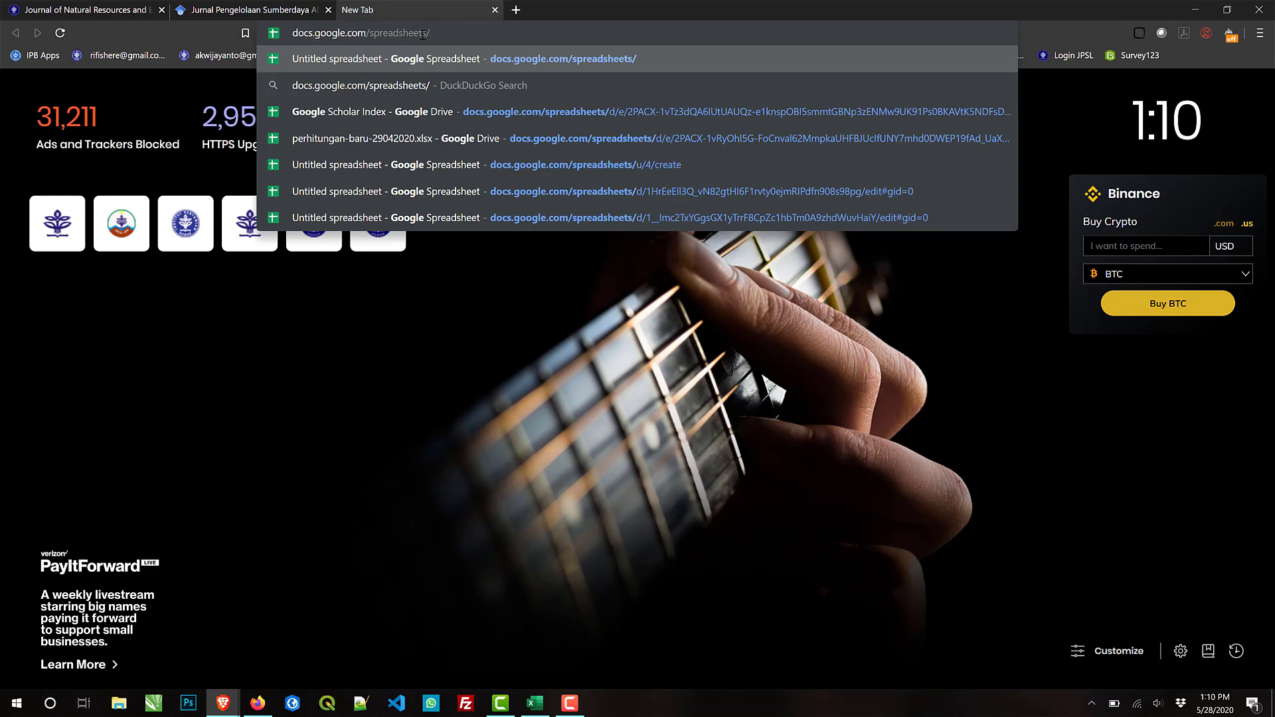
{"action": "key", "text": "Return"}
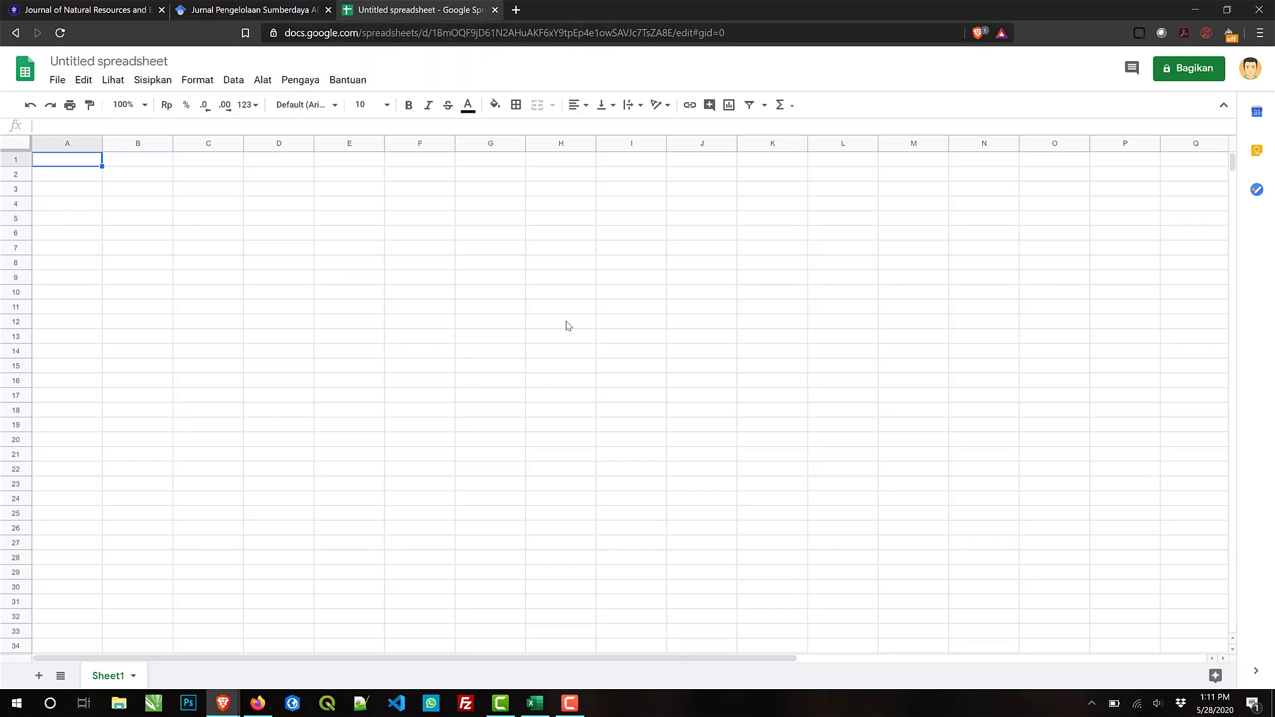
{"action": "left_click", "coordinate": [261, 208]}
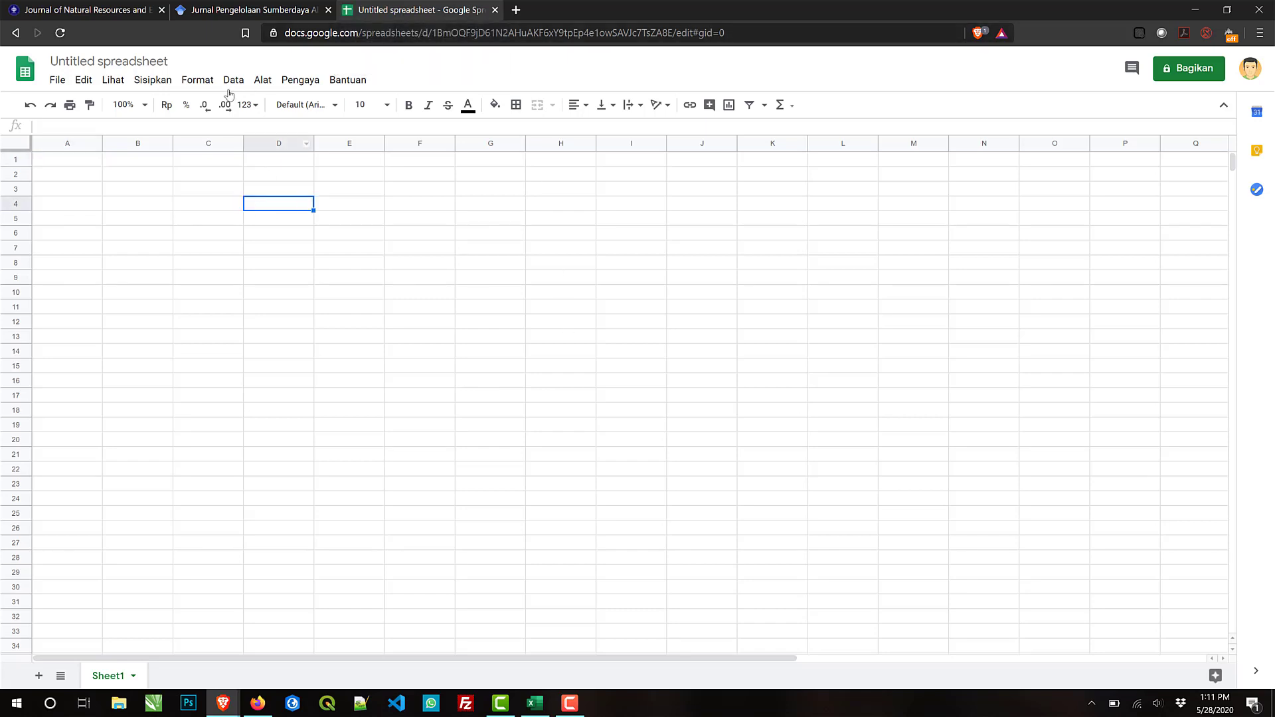
{"action": "left_click", "coordinate": [92, 163]}
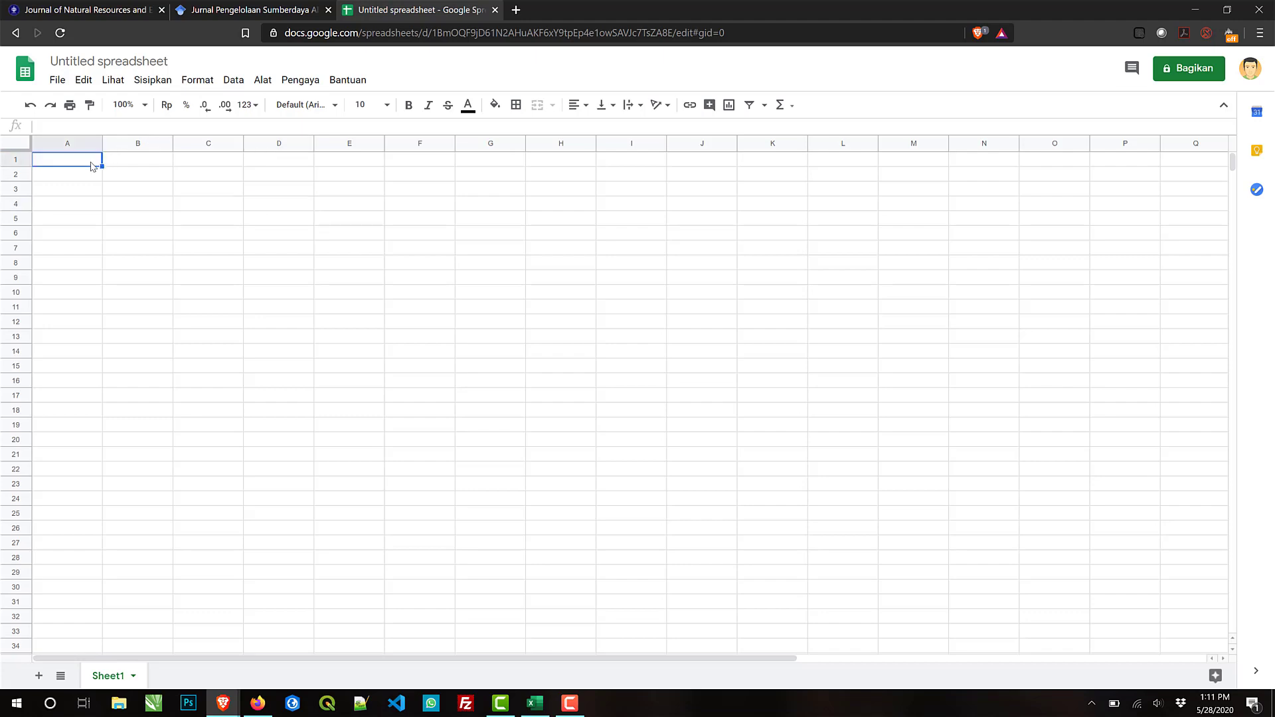
{"action": "left_click", "coordinate": [253, 15]}
{"action": "left_click", "coordinate": [382, 8]}
{"action": "left_click", "coordinate": [275, 9]}
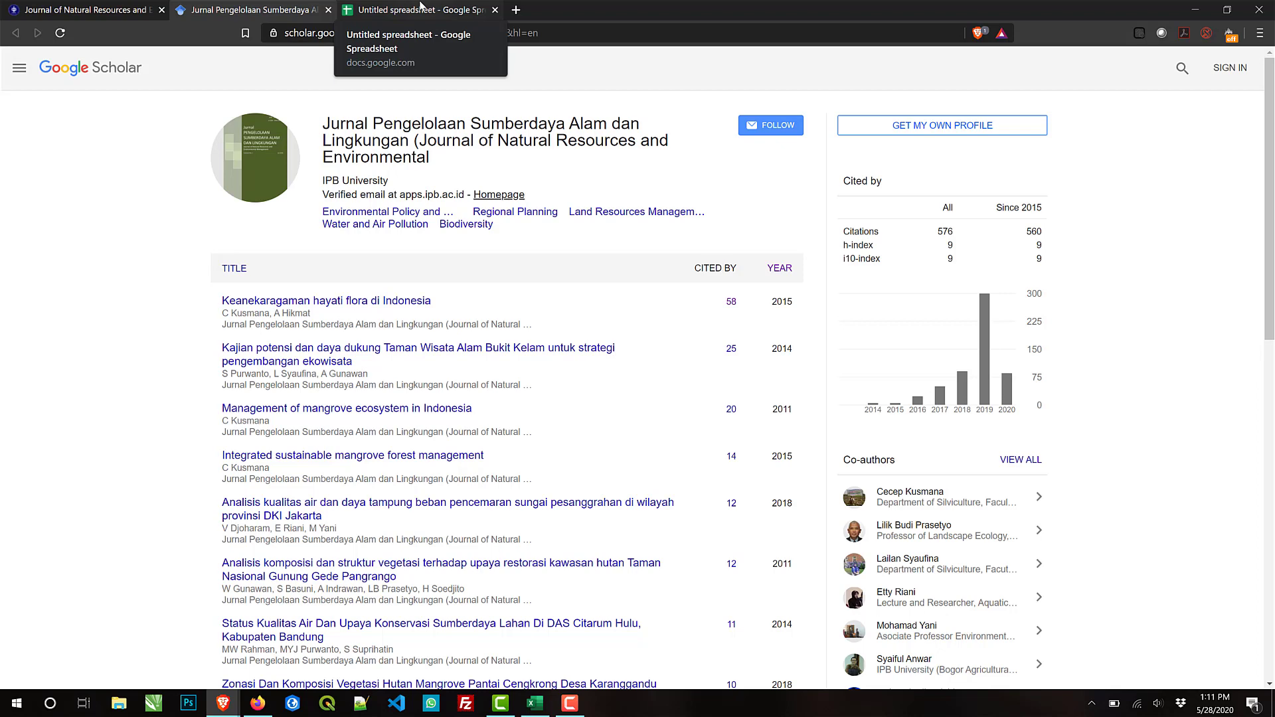
{"action": "left_click", "coordinate": [420, 5]}
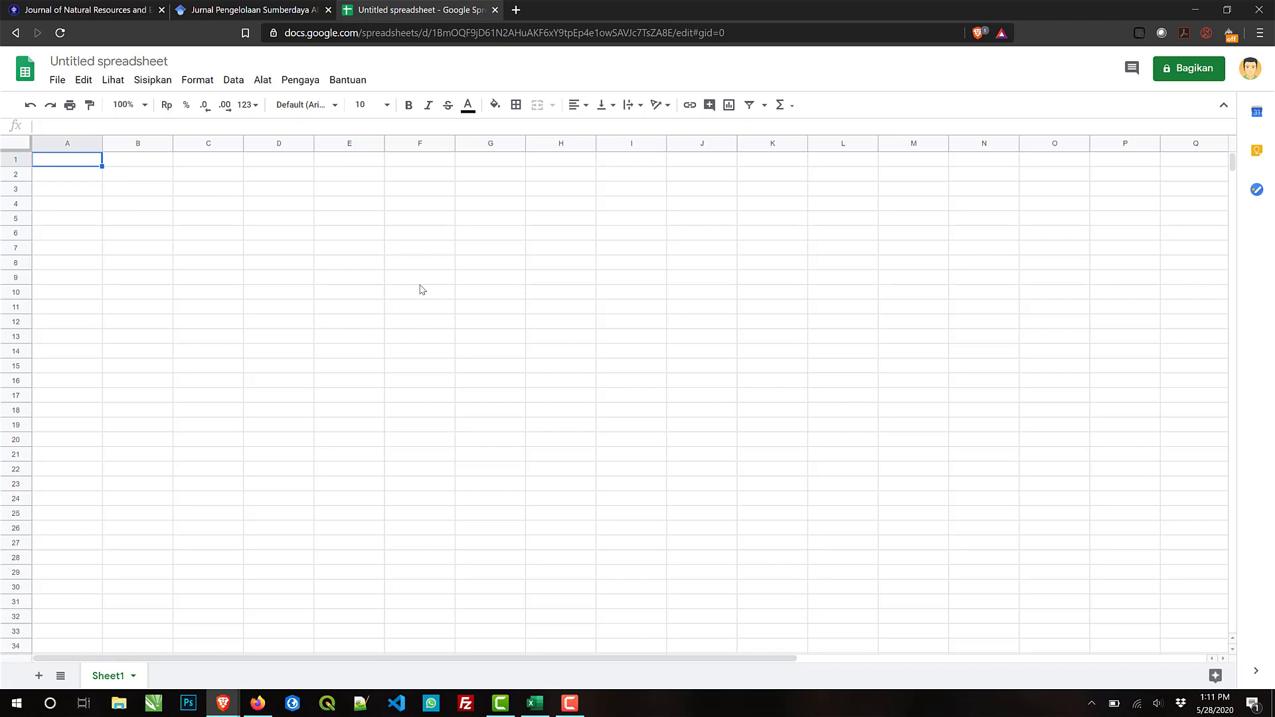
Step: Rename the spreadsheet as "Real Time Google Scholar Citations"
{"action": "left_click", "coordinate": [108, 68]}
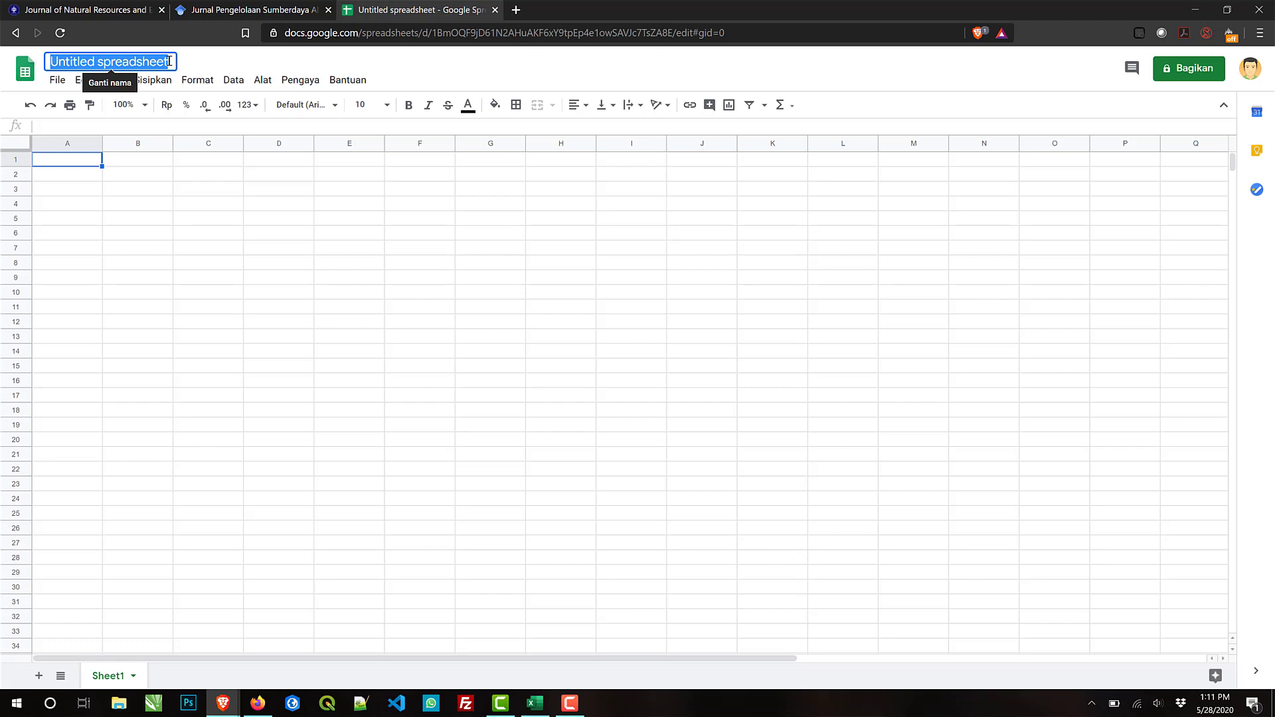
{"action": "type", "text": "Real Ti"}
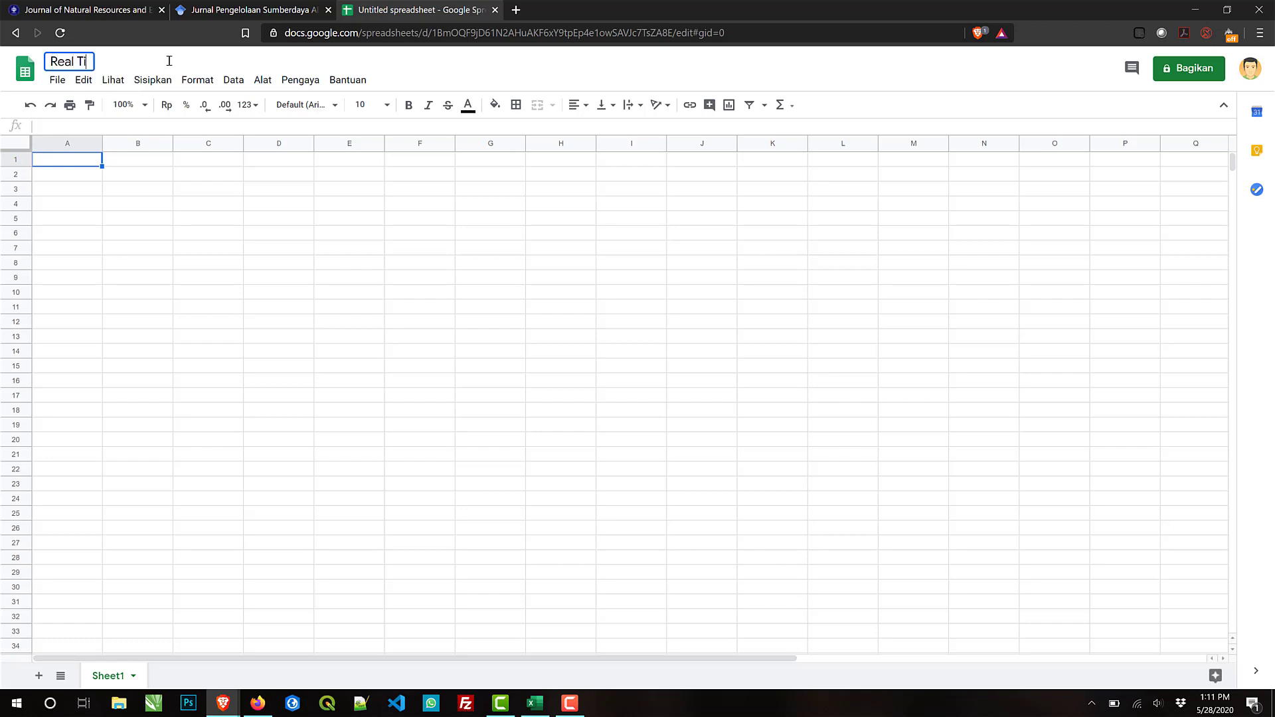
{"action": "type", "text": "me Google Scholar "}
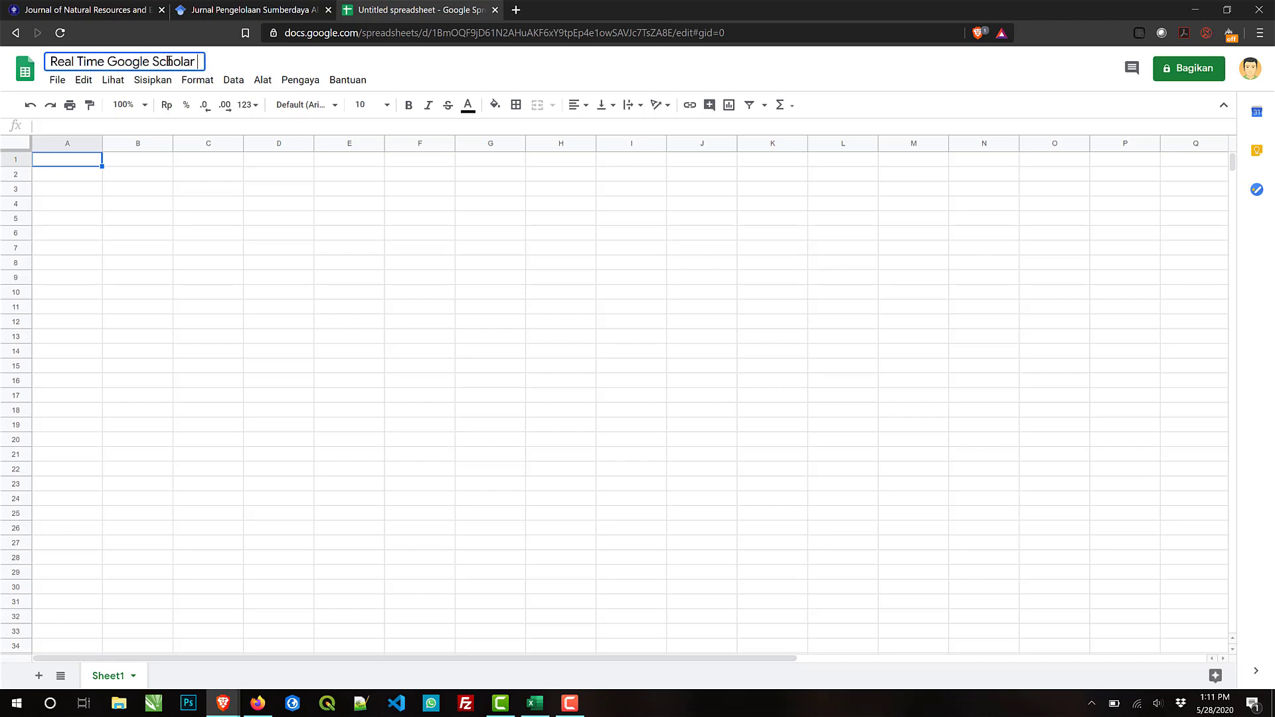
{"action": "type", "text": "Citations"}
{"action": "key", "text": "Return"}
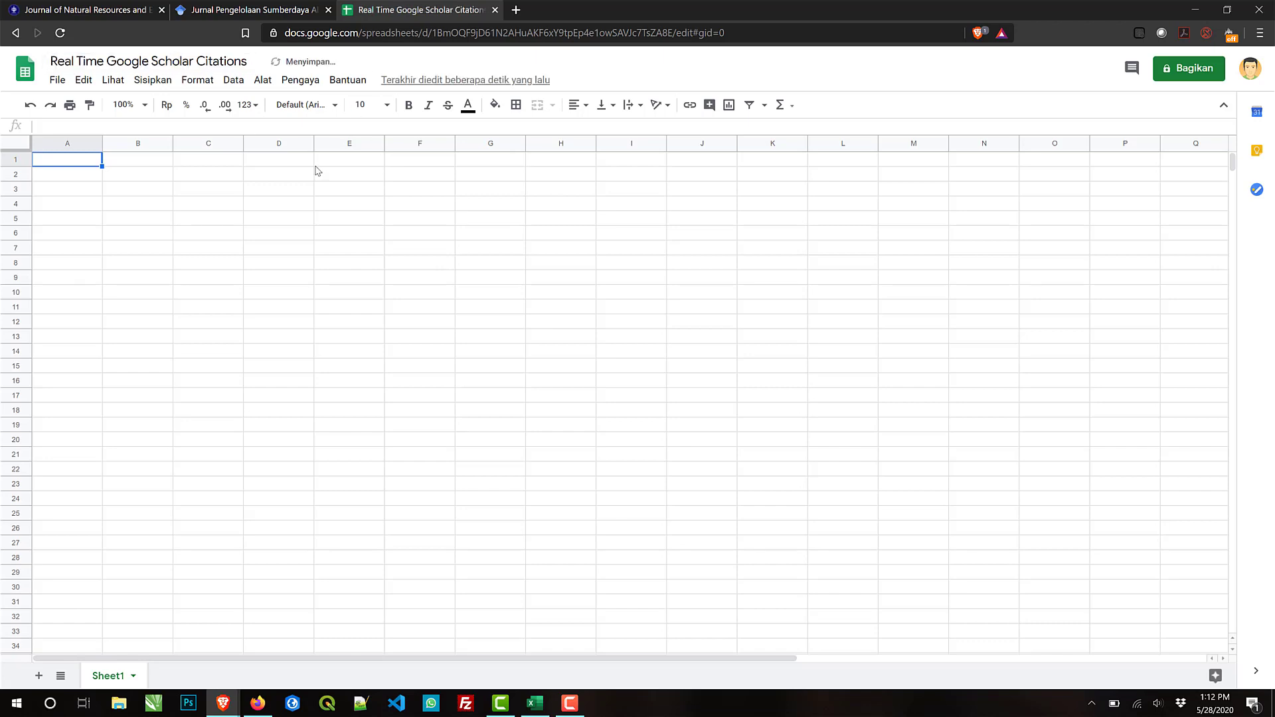
{"action": "left_click", "coordinate": [210, 191]}
{"action": "left_click", "coordinate": [152, 194]}
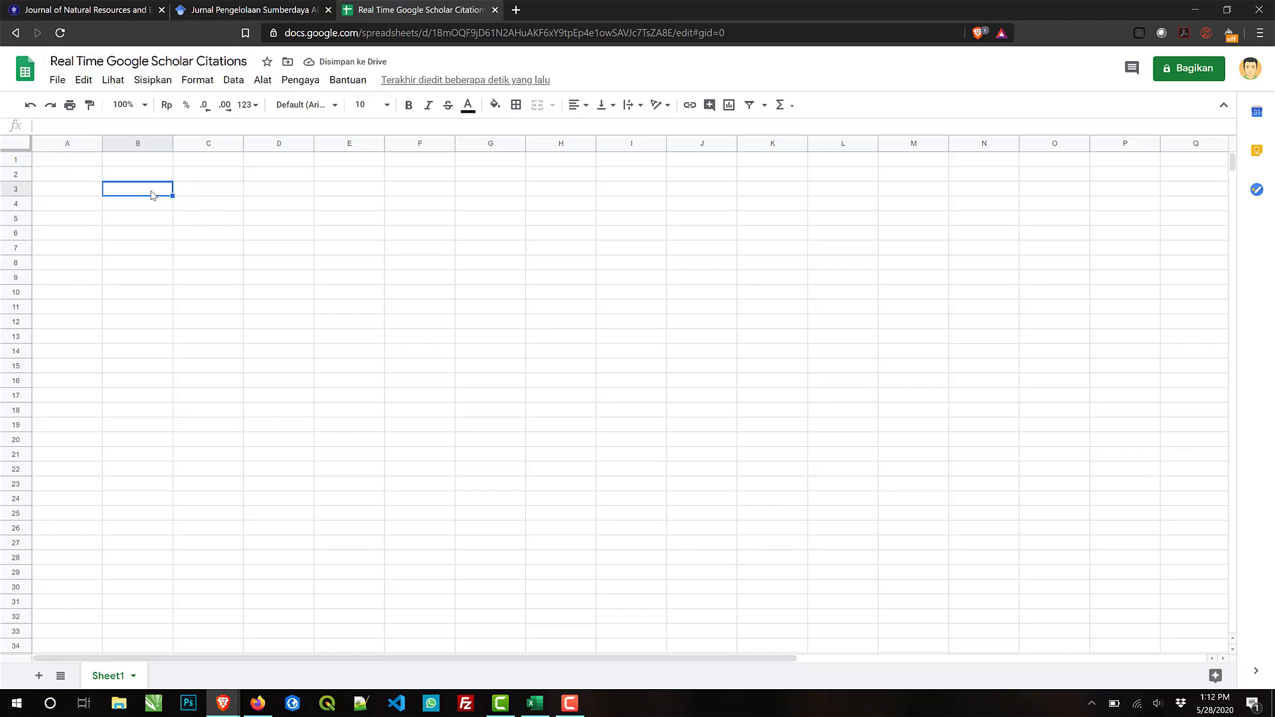
{"action": "left_click", "coordinate": [83, 163]}
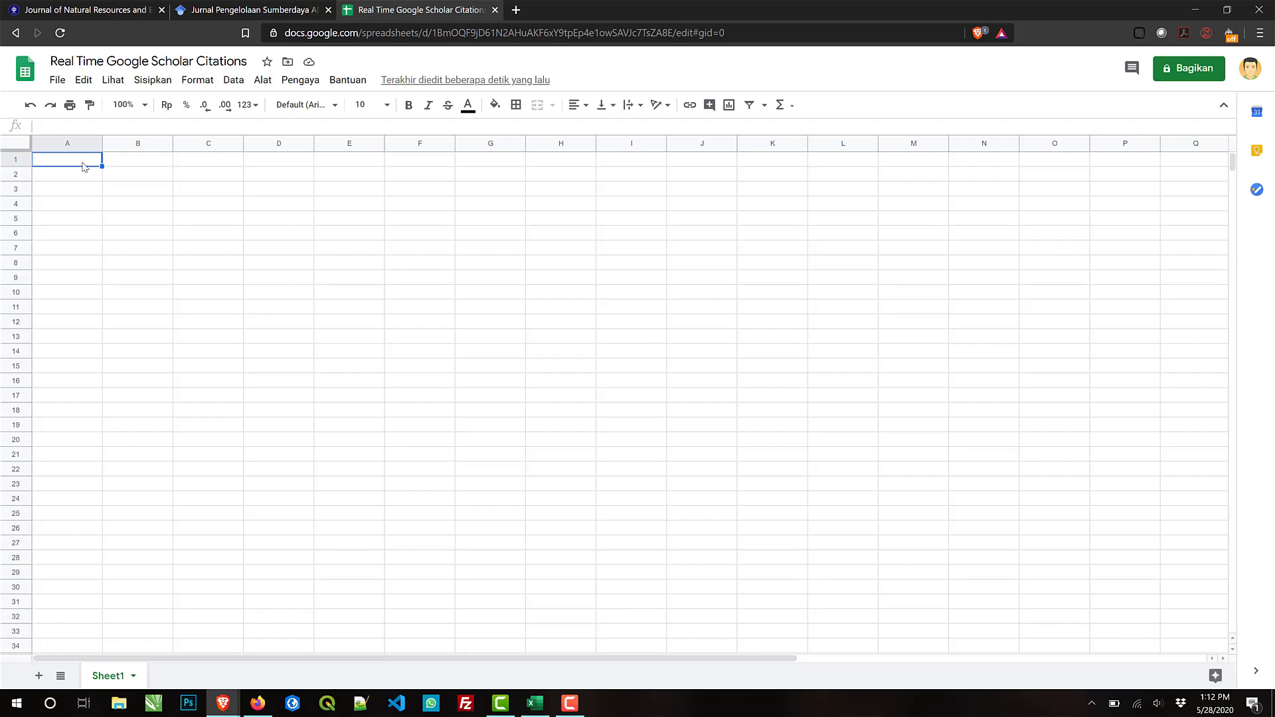
{"action": "left_click", "coordinate": [282, 13]}
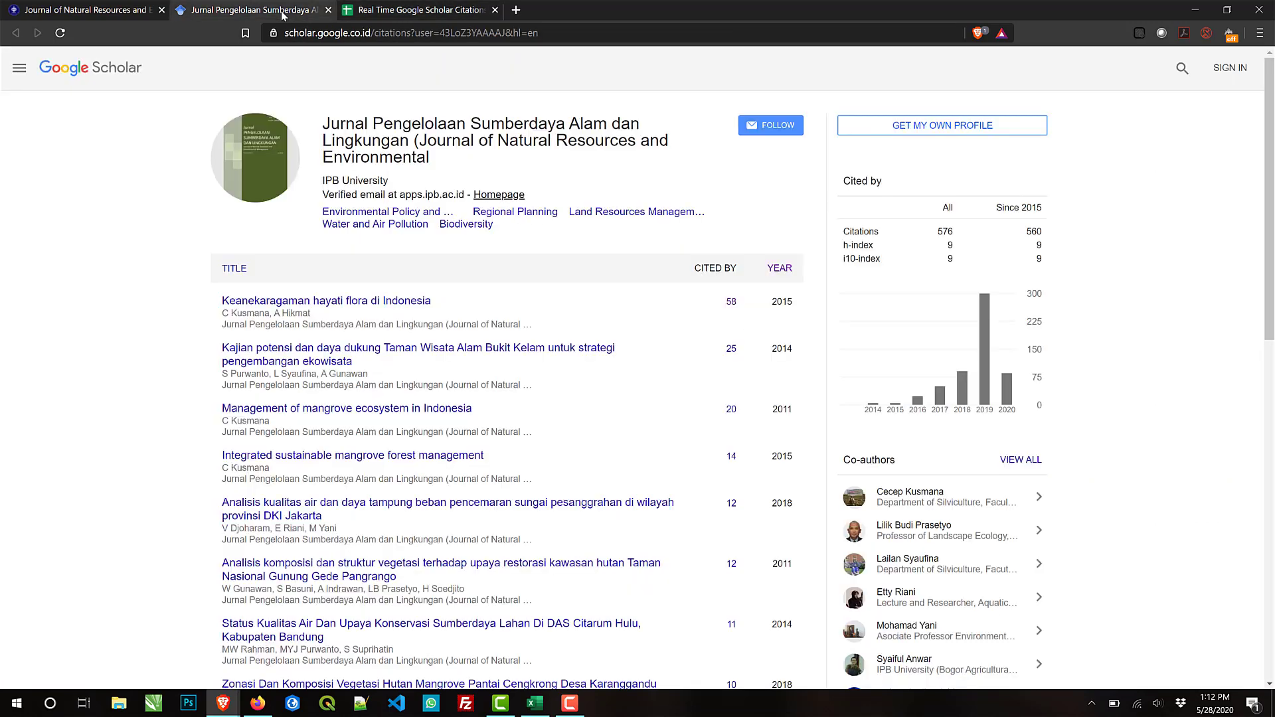
{"action": "left_click", "coordinate": [377, 33]}
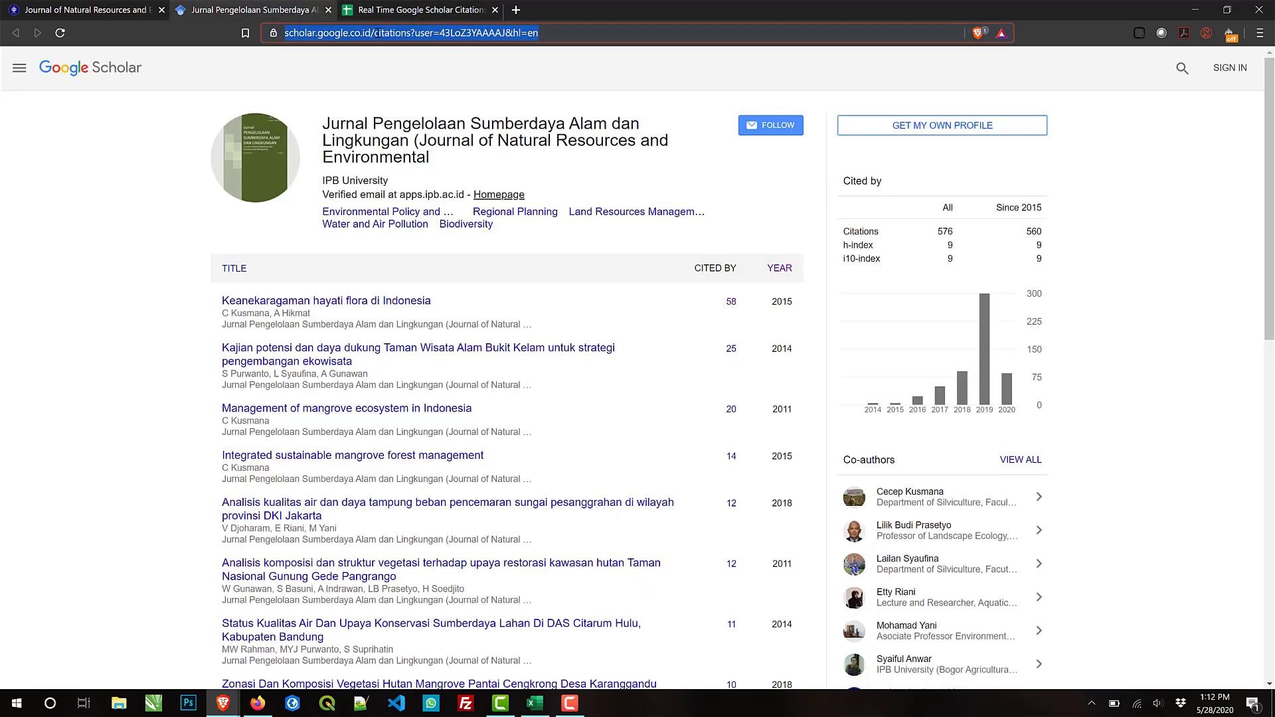
{"action": "left_click", "coordinate": [403, 13]}
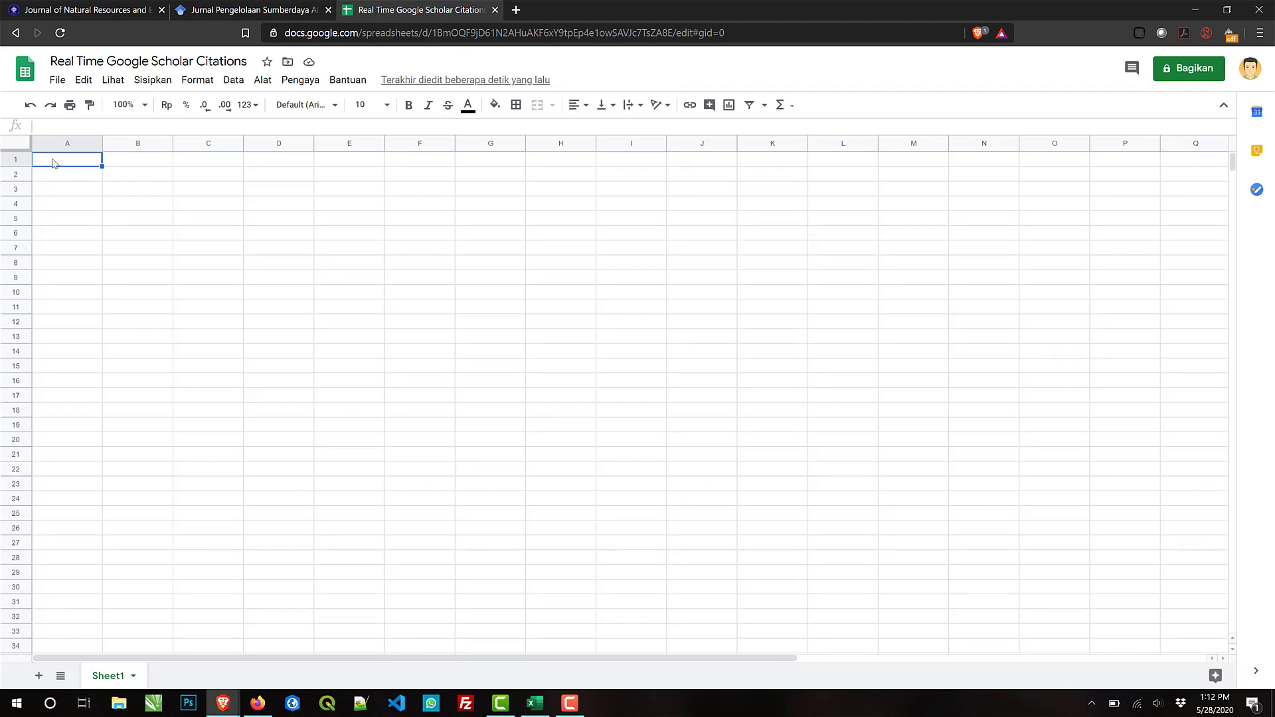
{"action": "type", "text": "http://sinta.ristekbrin.go.id/journals/detail?id=715"}
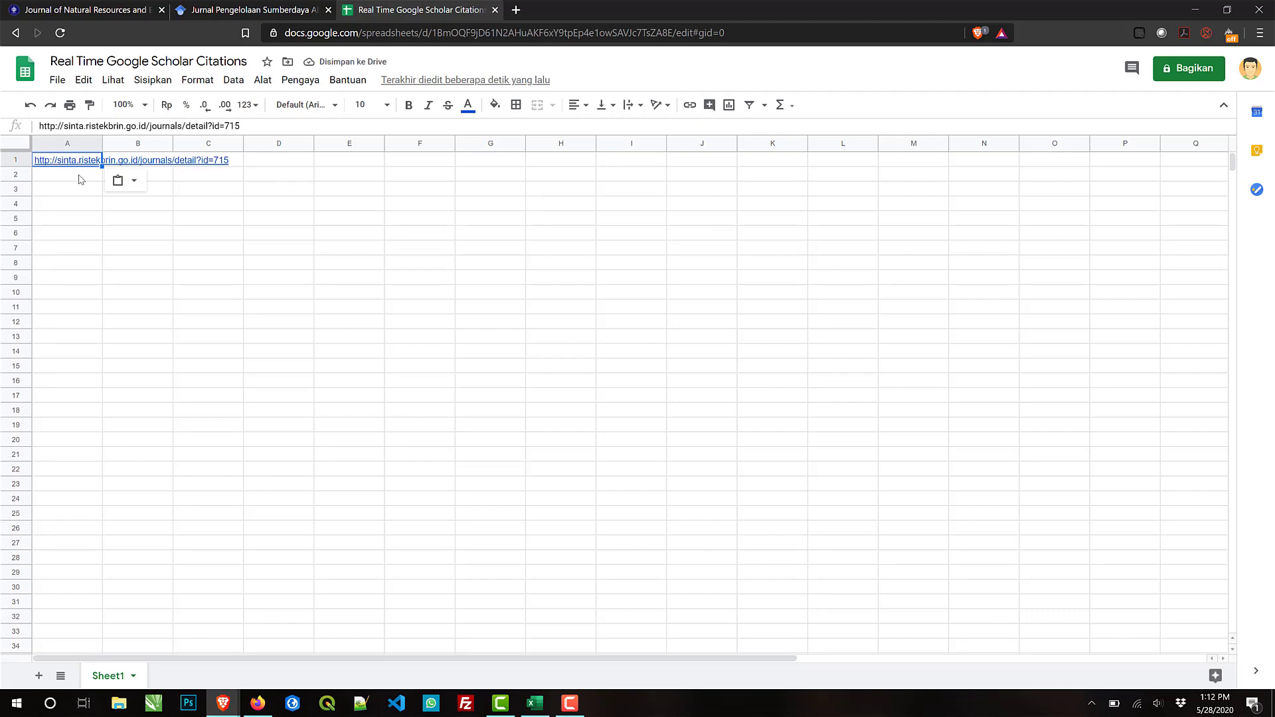
{"action": "key", "text": "Delete"}
Step: Copy the web address of the journal's Google Scholar profile and paste it into cell A1 of the spreadsheet
{"action": "left_click", "coordinate": [279, 9]}
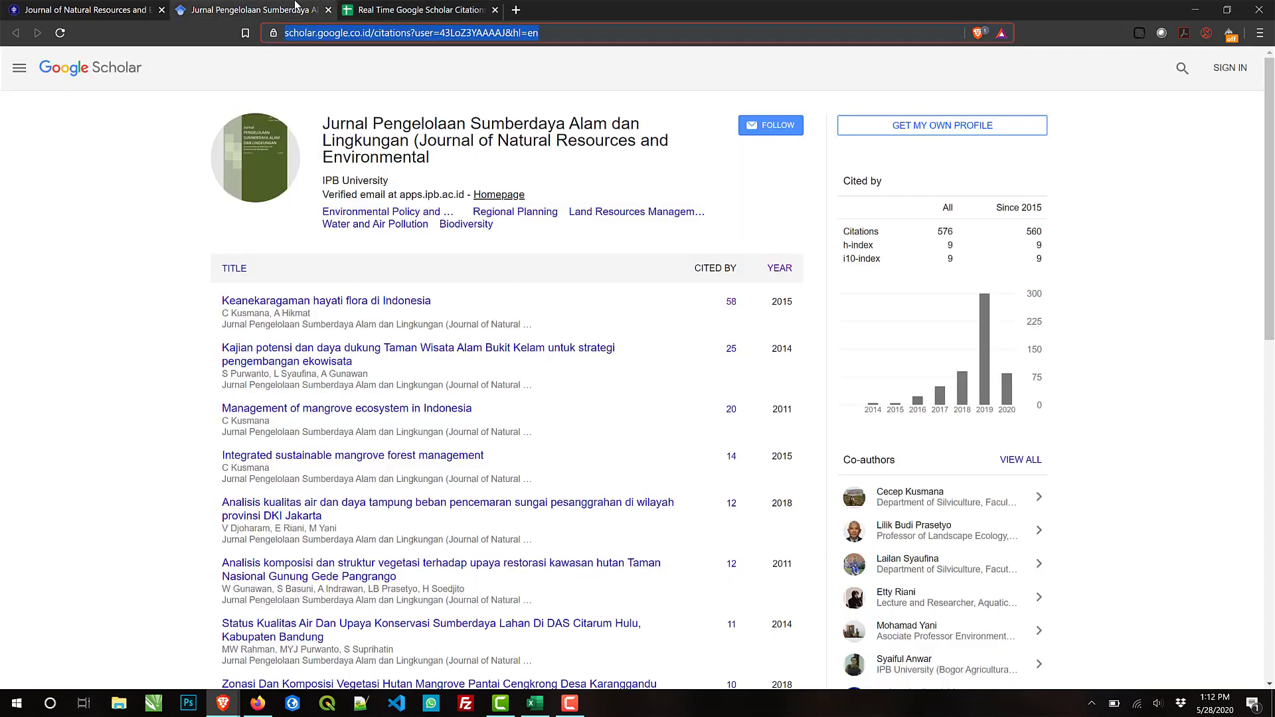
{"action": "right_click", "coordinate": [377, 32]}
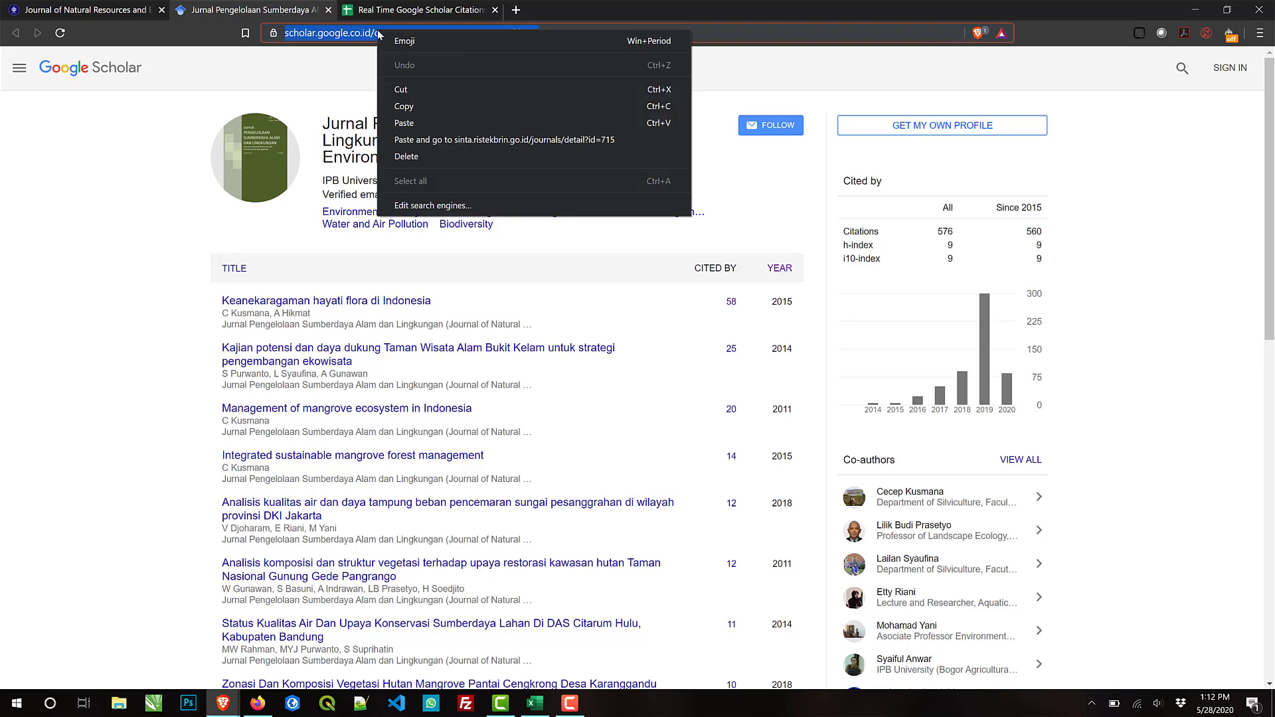
{"action": "left_click", "coordinate": [420, 108]}
{"action": "left_click", "coordinate": [411, 9]}
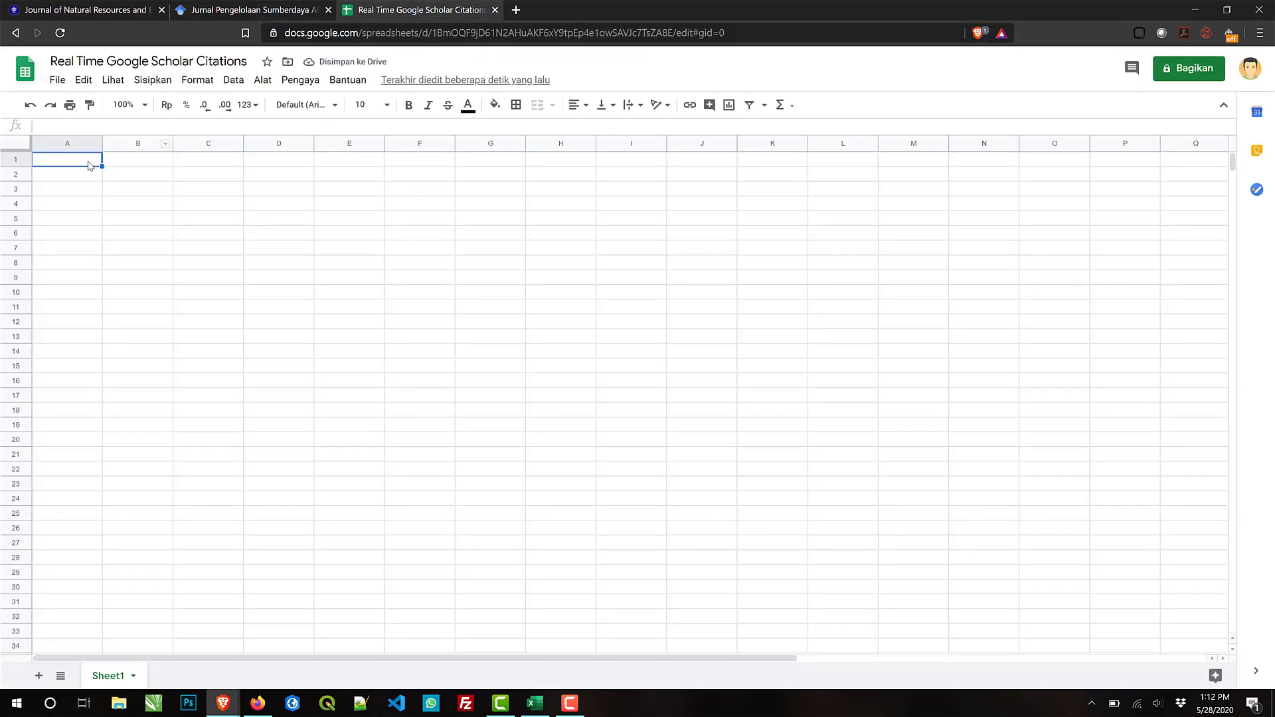
{"action": "key", "text": "ctrl+v"}
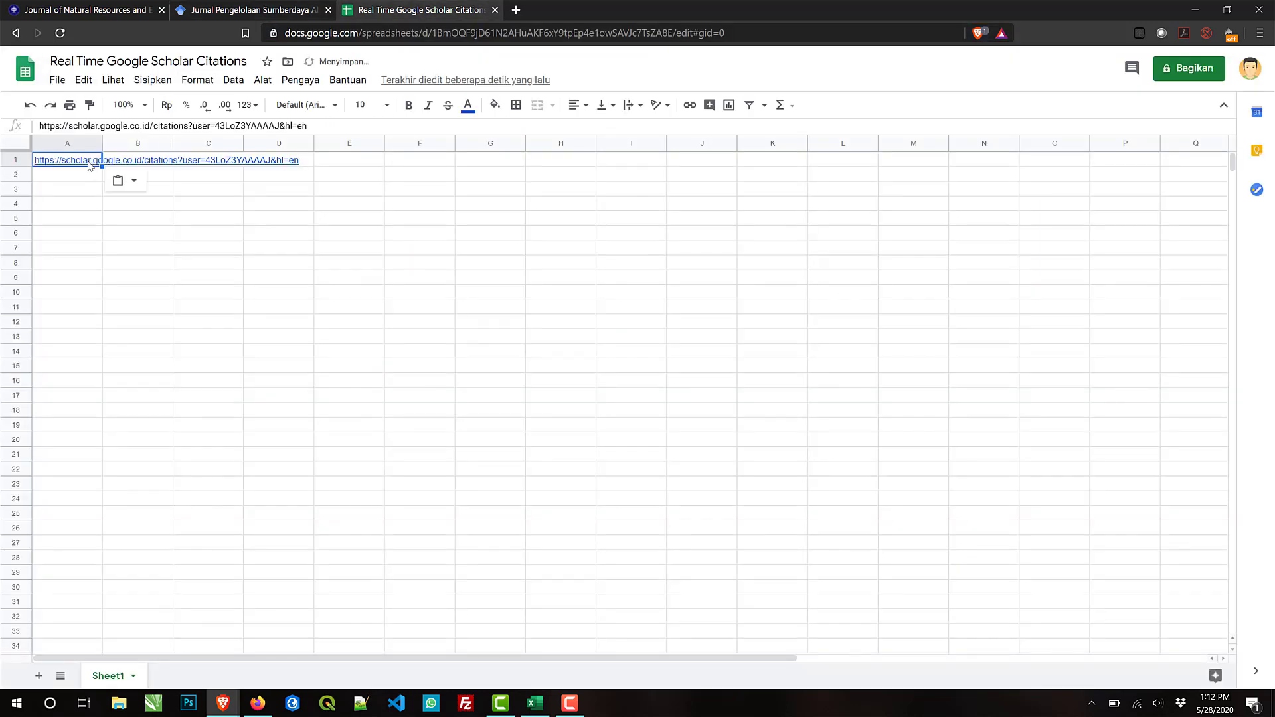
{"action": "left_click", "coordinate": [205, 256]}
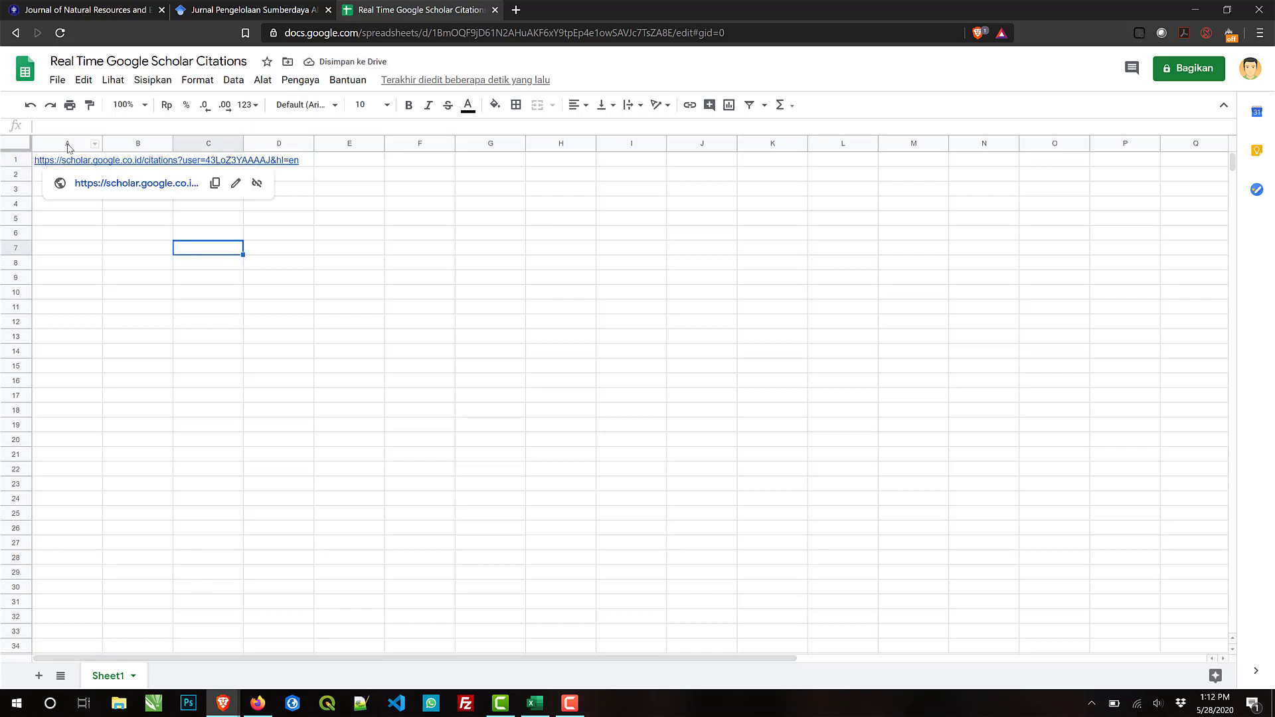
{"action": "left_click", "coordinate": [139, 286]}
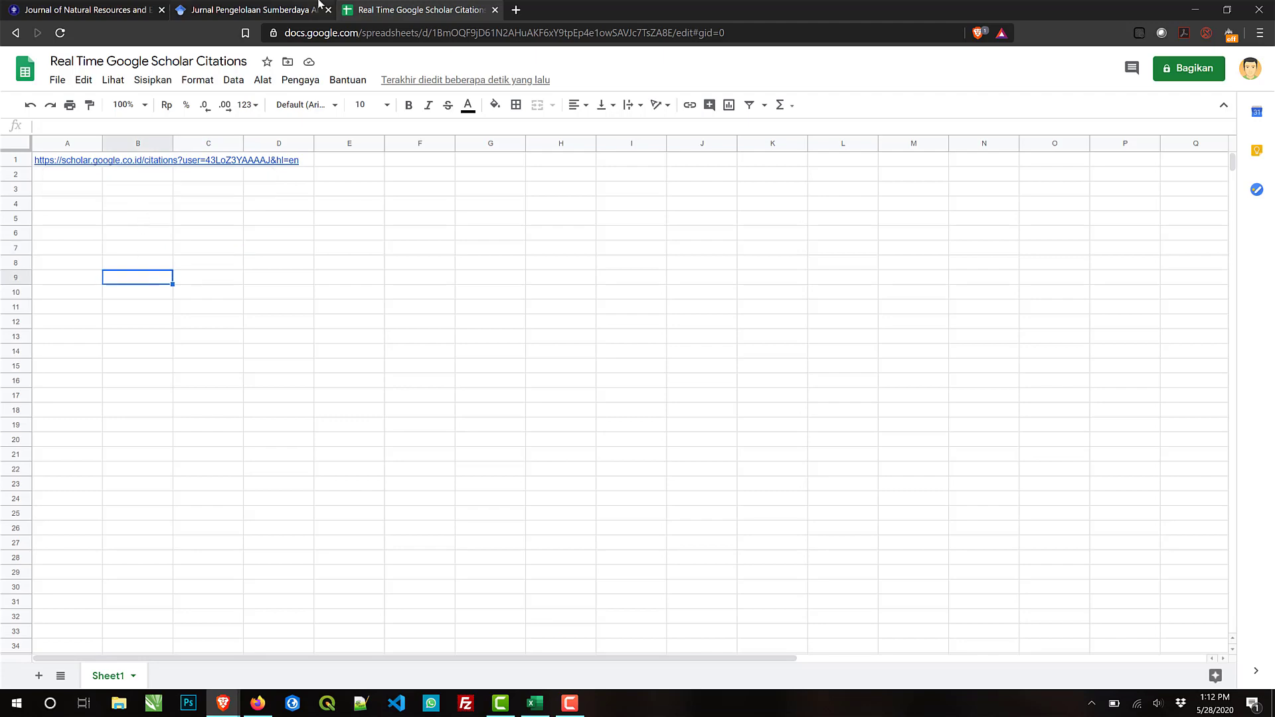
{"action": "left_click", "coordinate": [319, 7]}
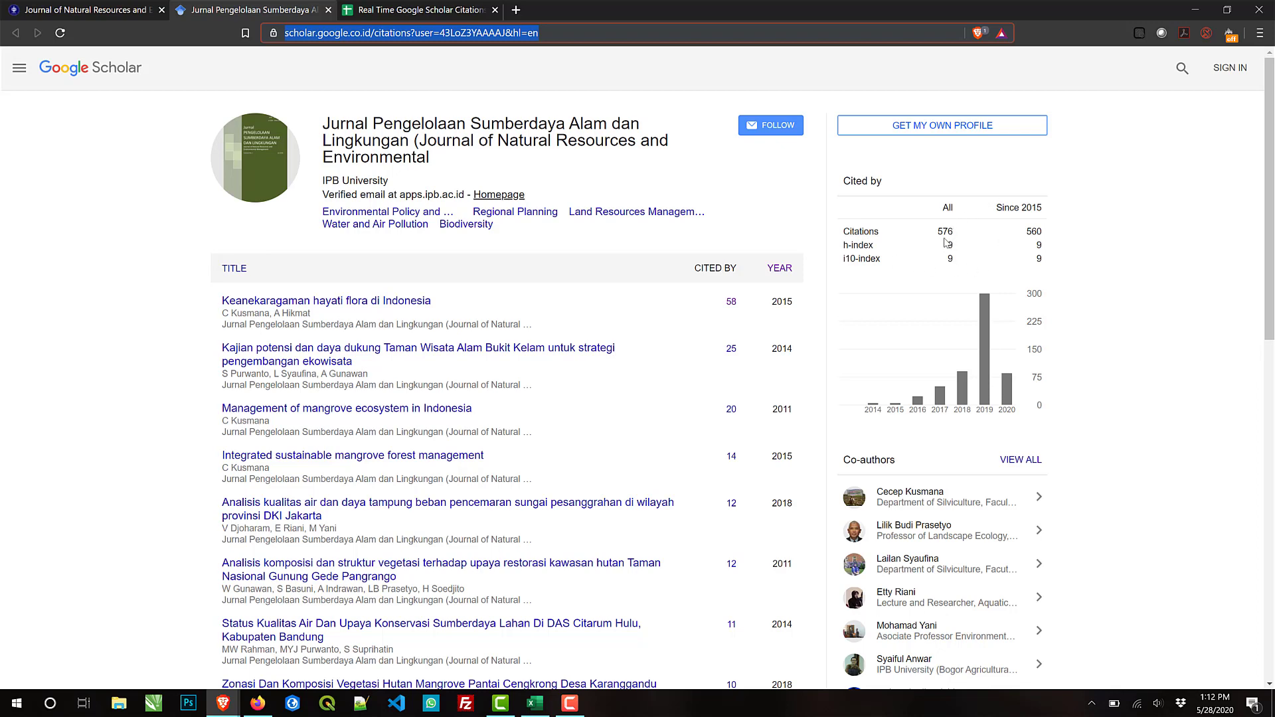
{"action": "left_click", "coordinate": [459, 9]}
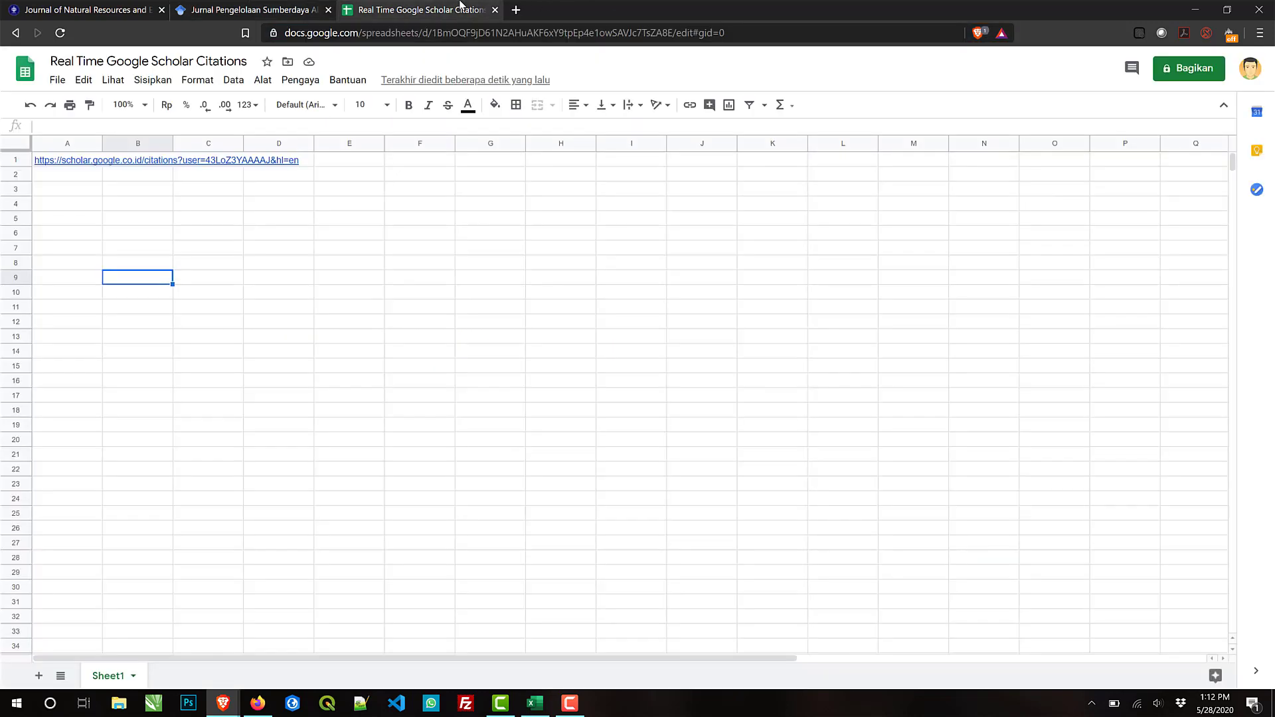
{"action": "left_click", "coordinate": [75, 195]}
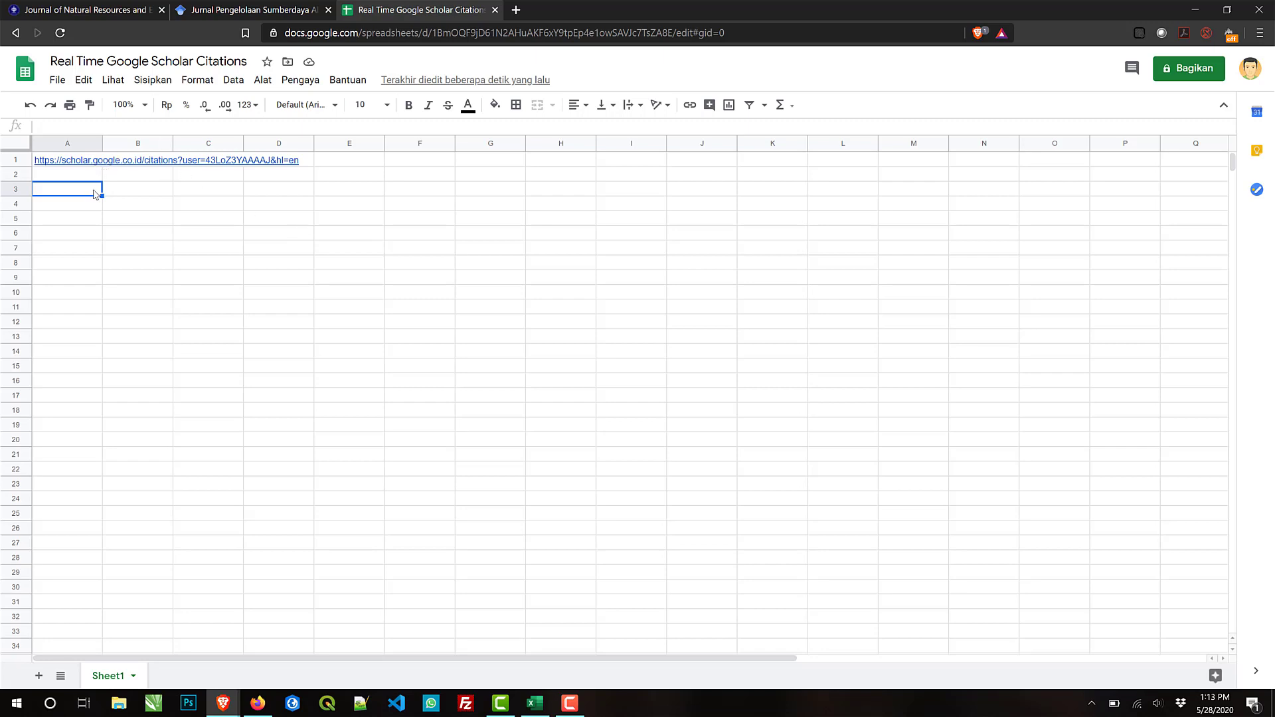
{"action": "left_click", "coordinate": [135, 192]}
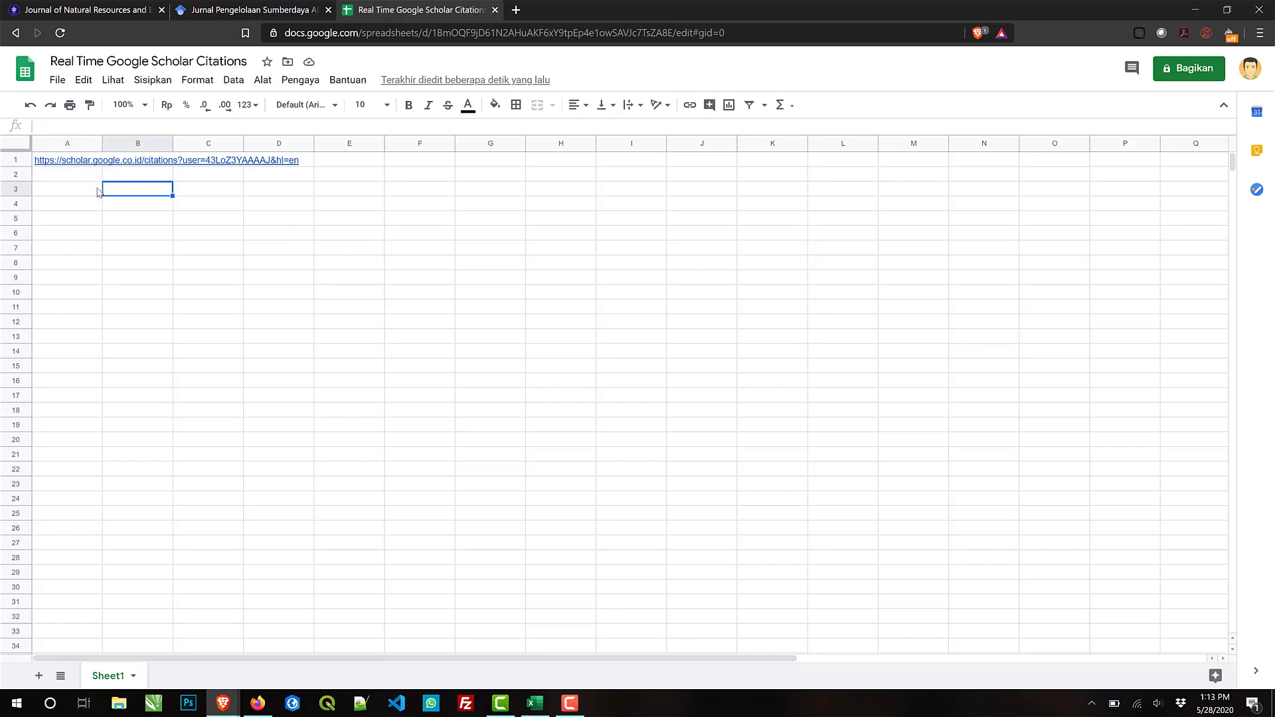
{"action": "type", "text": "="}
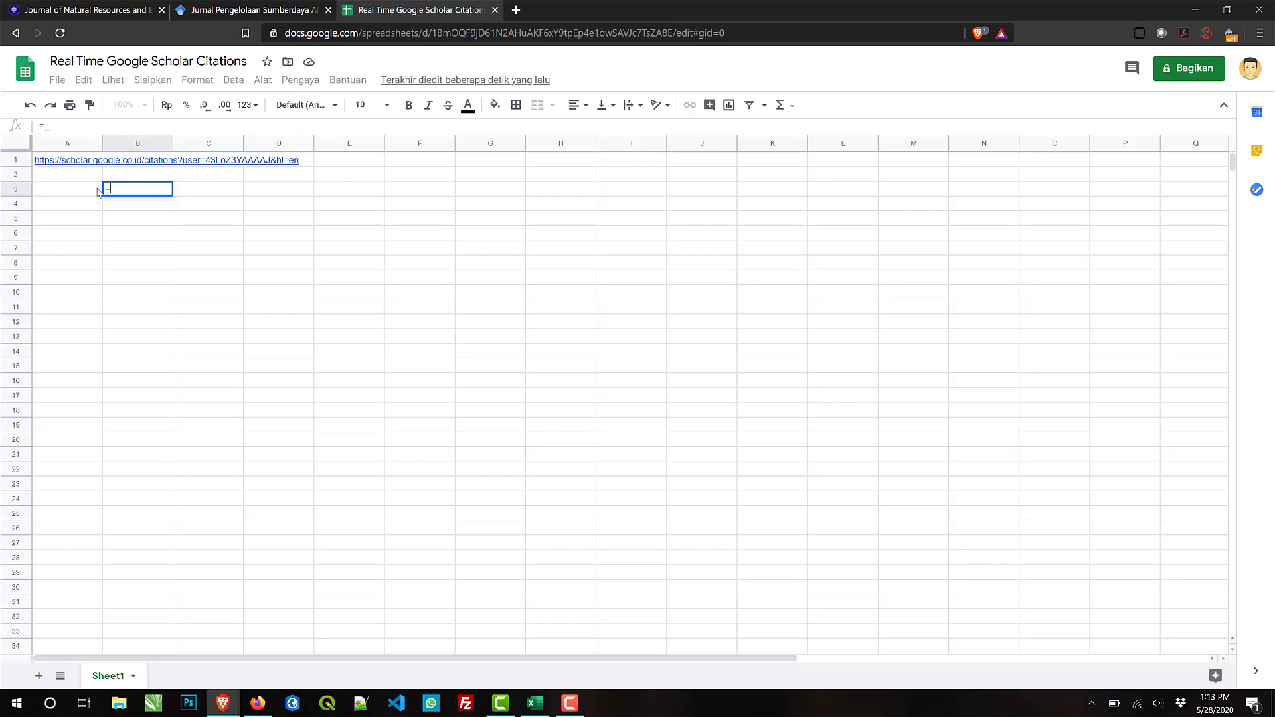
{"action": "key", "text": "Escape"}
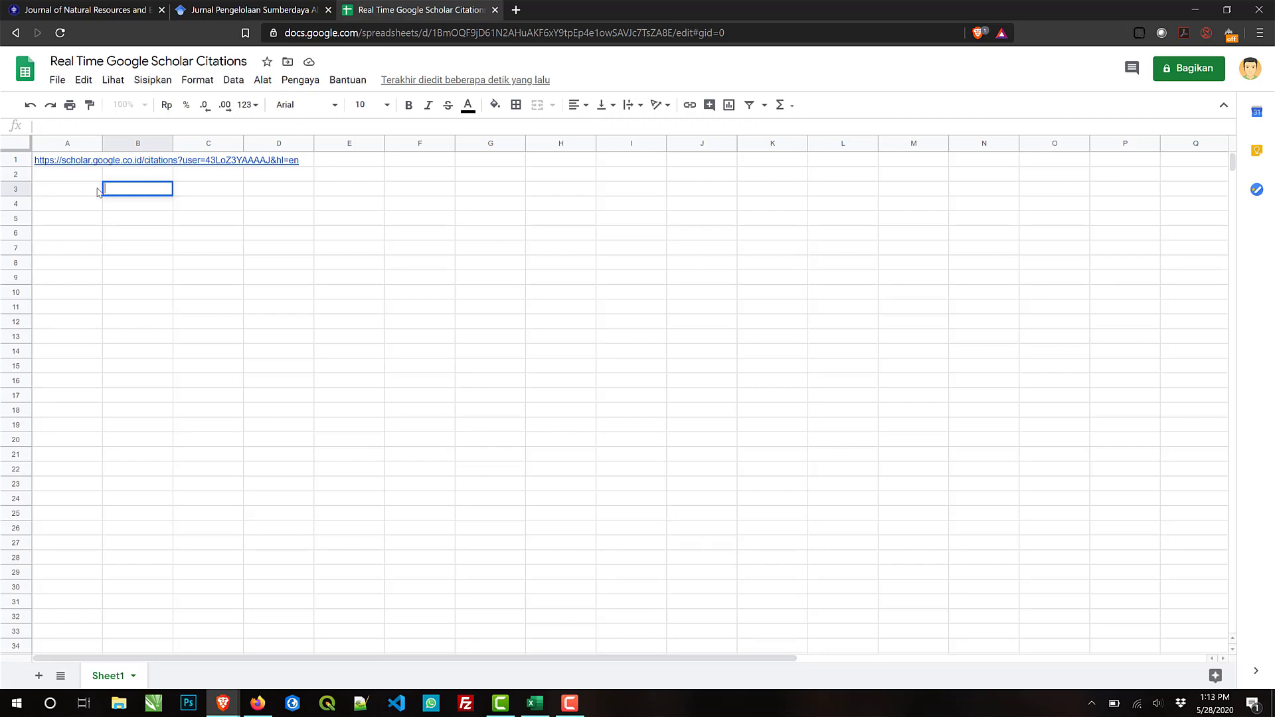
Step: Begin an IMPORTXML formula in cell B3
{"action": "left_click", "coordinate": [257, 198]}
{"action": "left_click", "coordinate": [139, 194]}
{"action": "type", "text": "="}
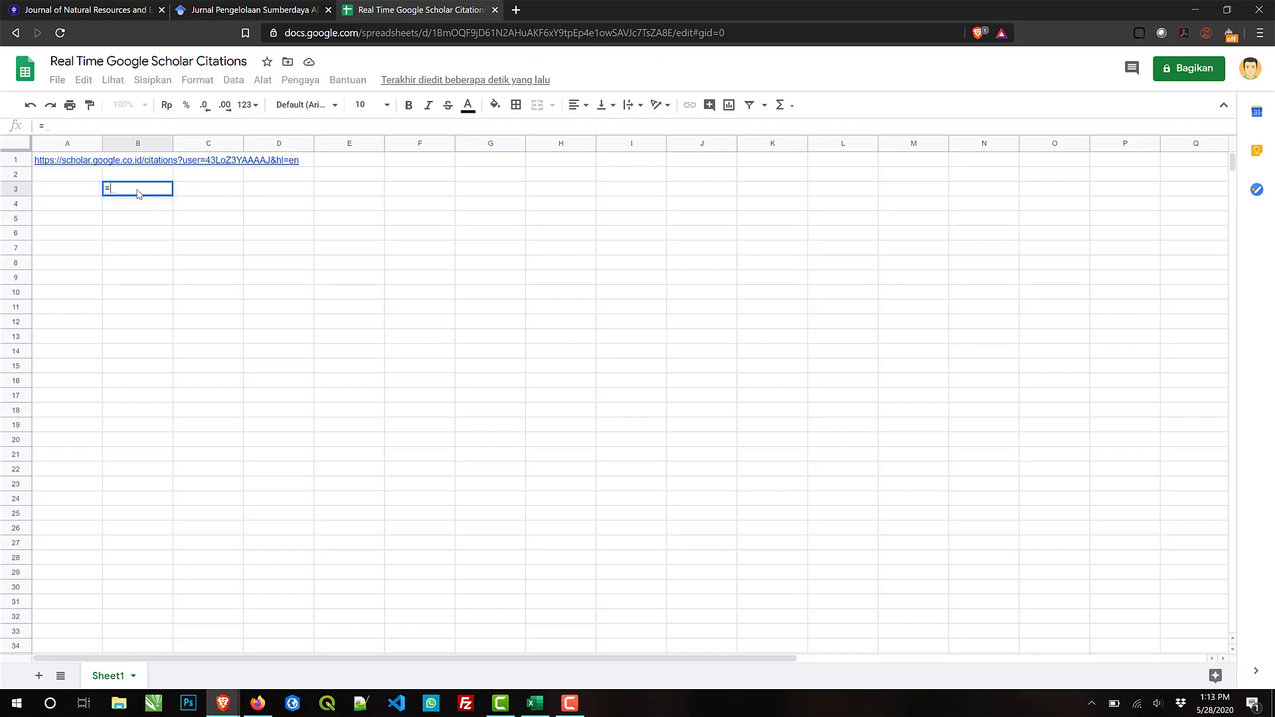
{"action": "type", "text": "im"}
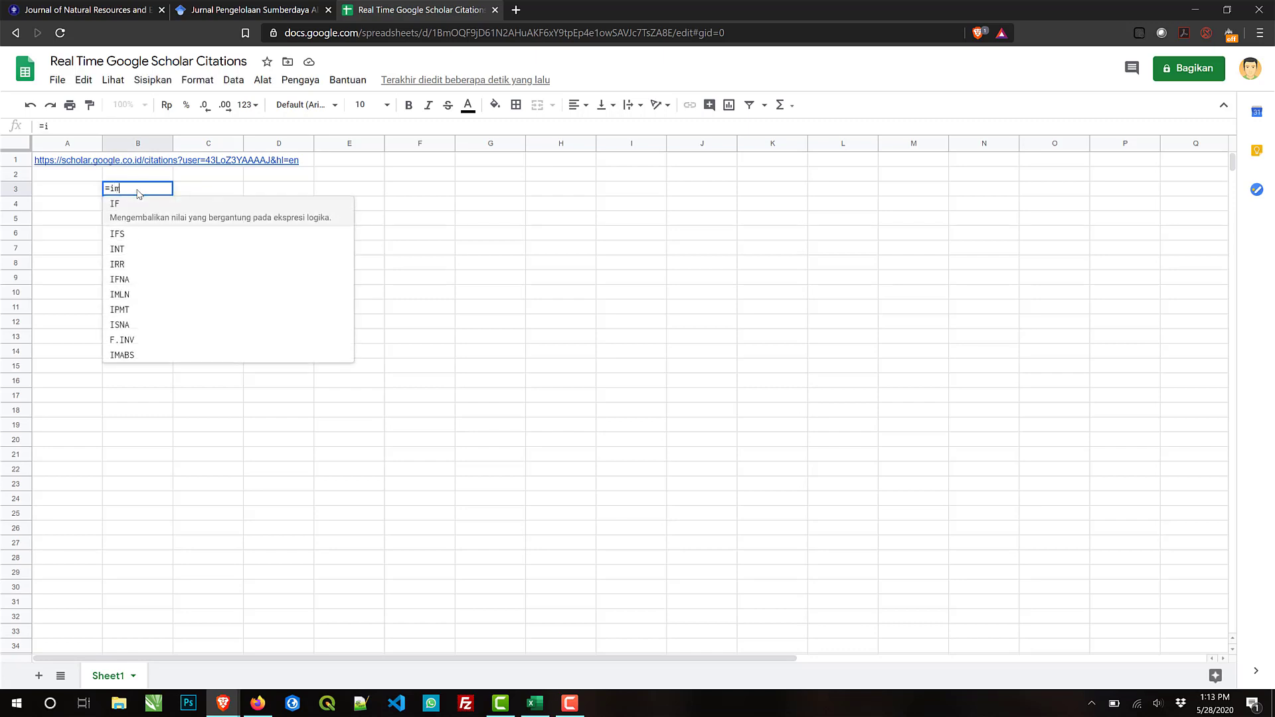
{"action": "type", "text": "portx"}
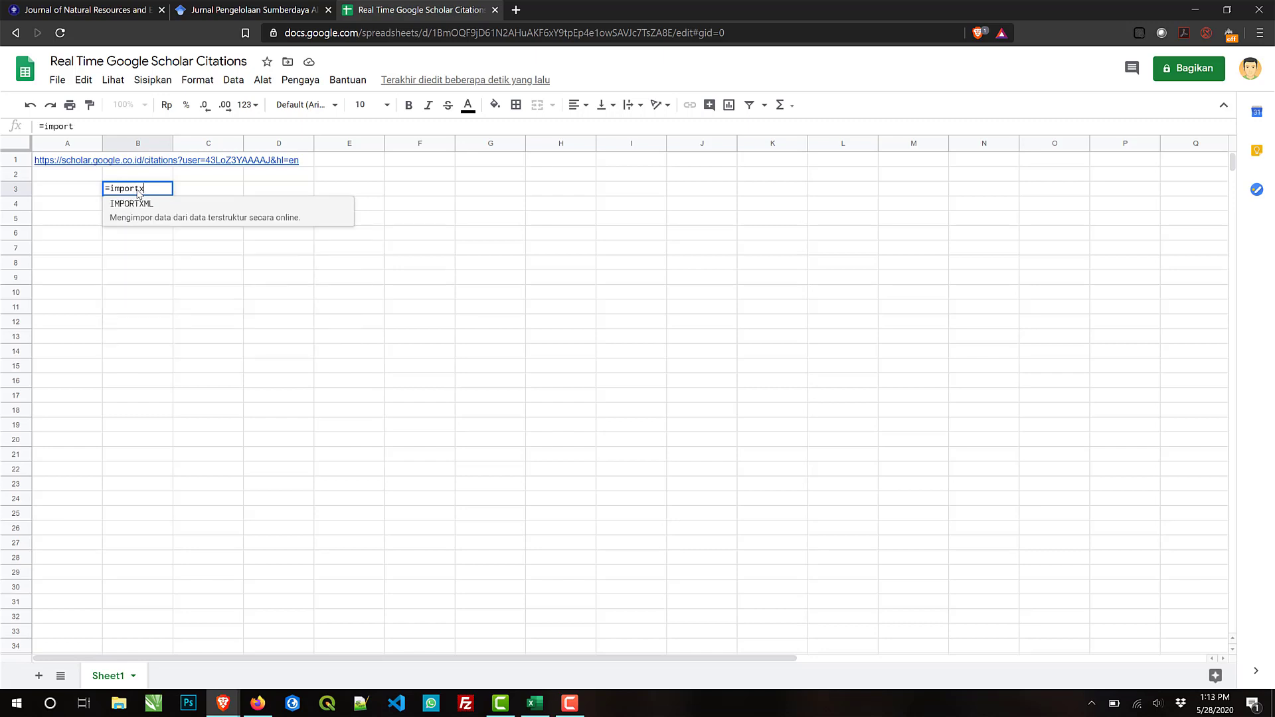
{"action": "type", "text": "ml"}
{"action": "left_click", "coordinate": [149, 215]}
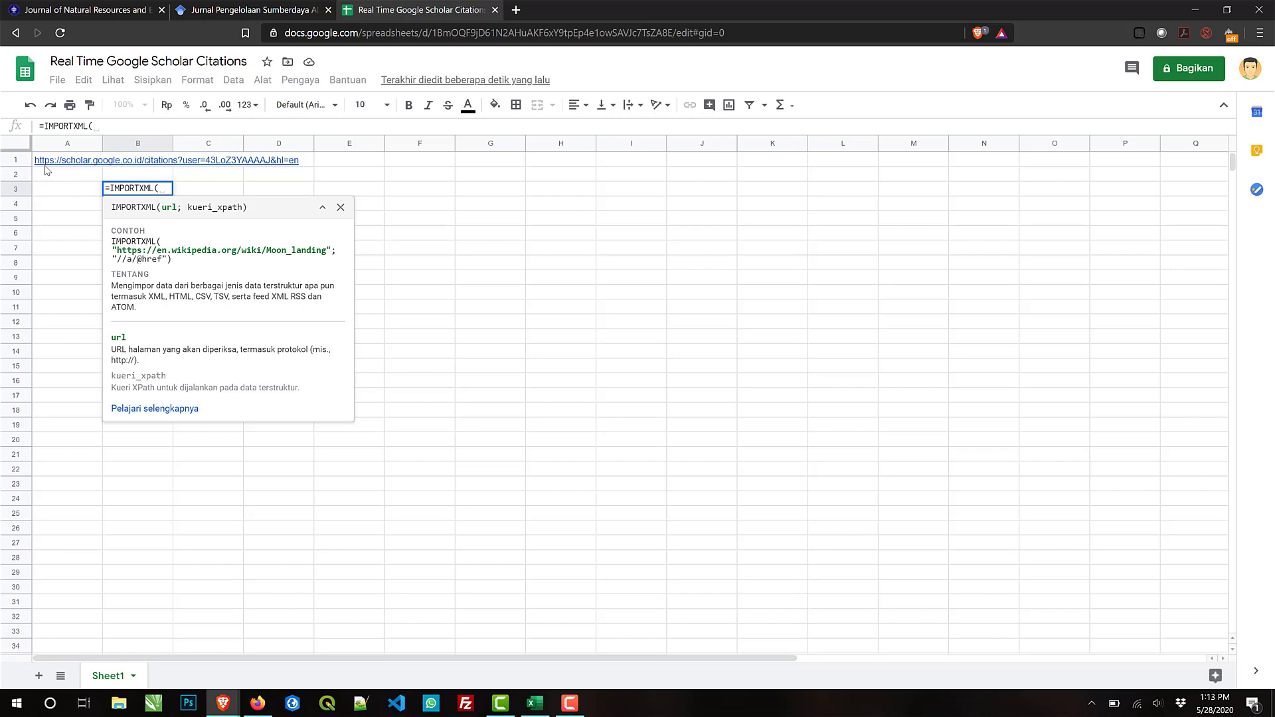
Step: Reference cell A1 as the formula's URL and begin the XPath query argument with "//
{"action": "mouse_move", "coordinate": [45, 164]}
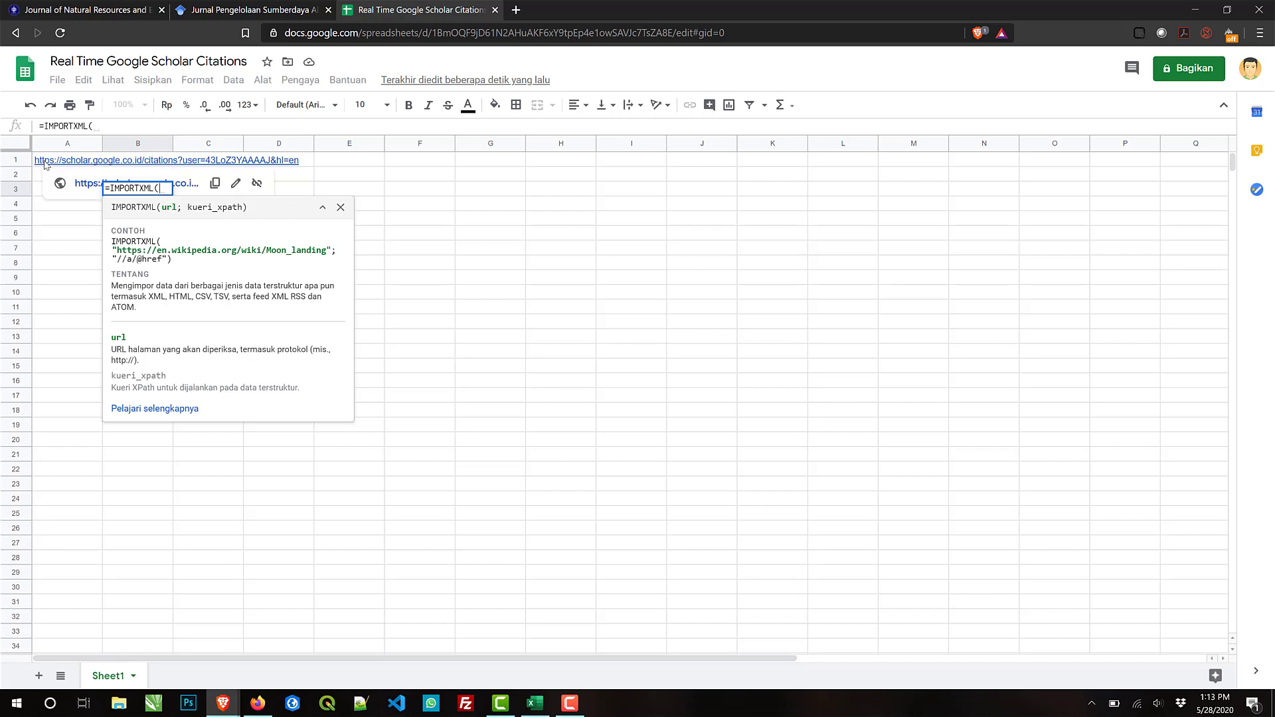
{"action": "left_click", "coordinate": [44, 165]}
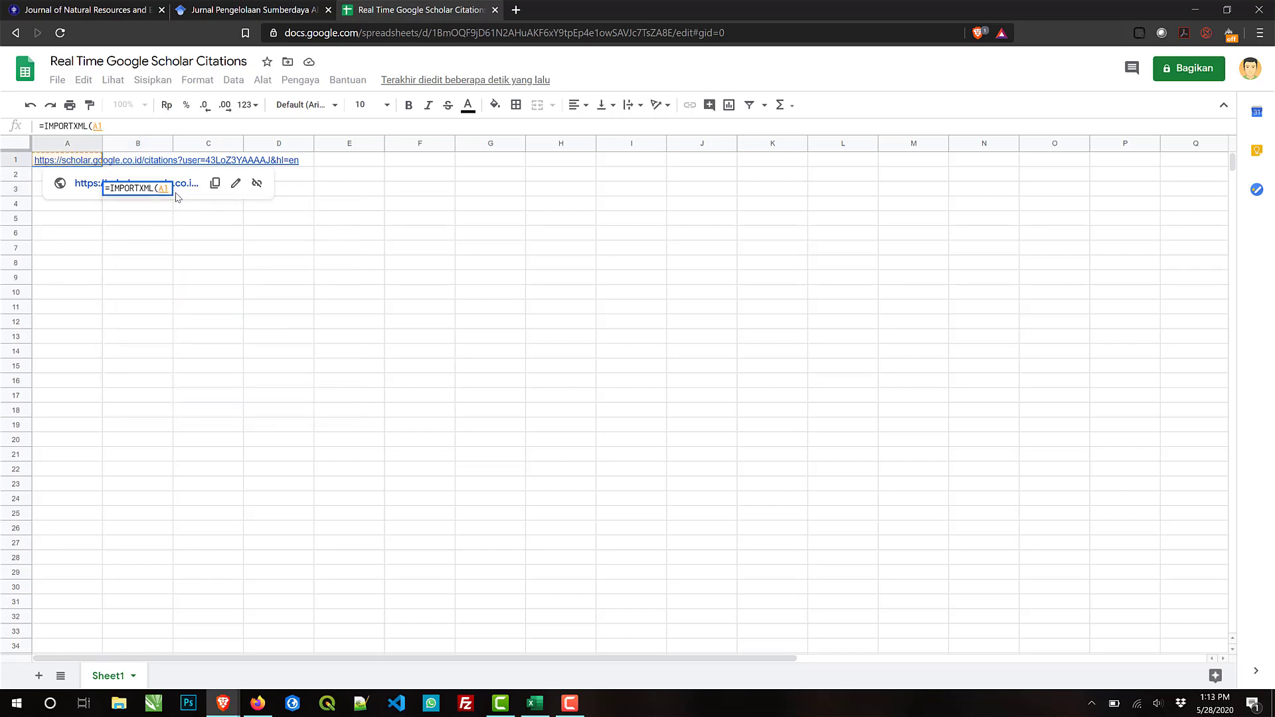
{"action": "type", "text": ";"}
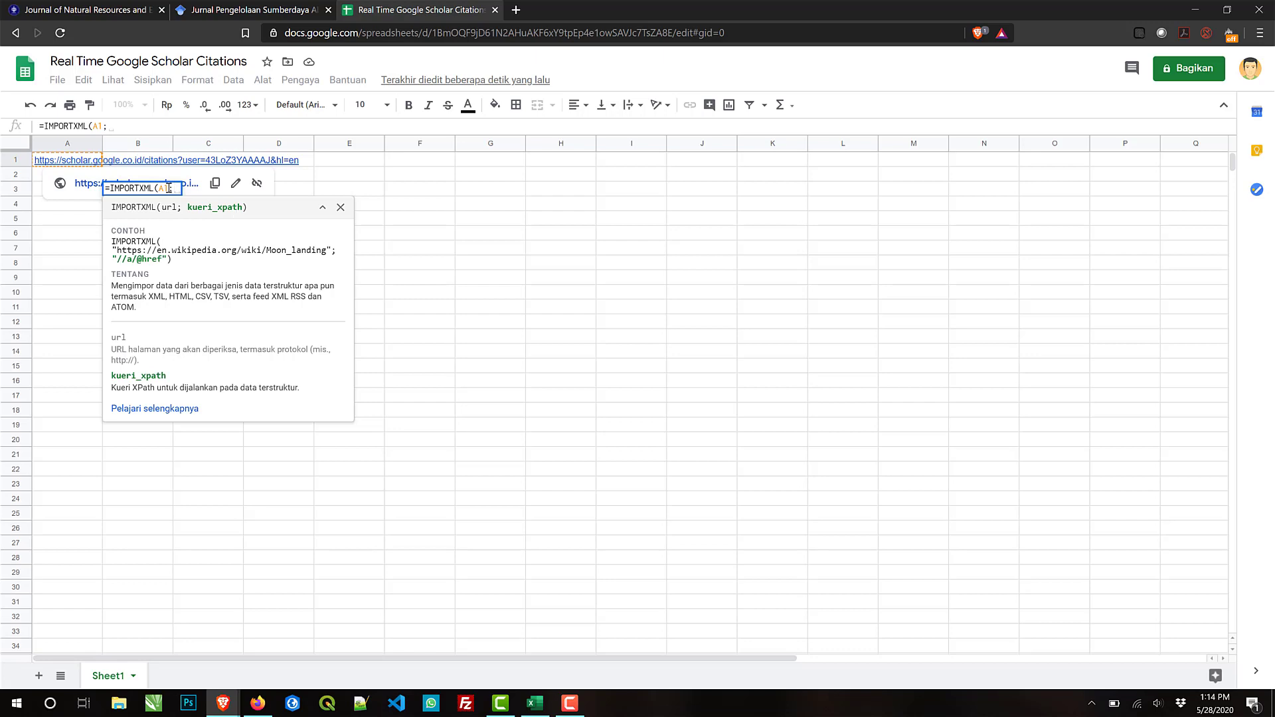
{"action": "type", "text": "\""}
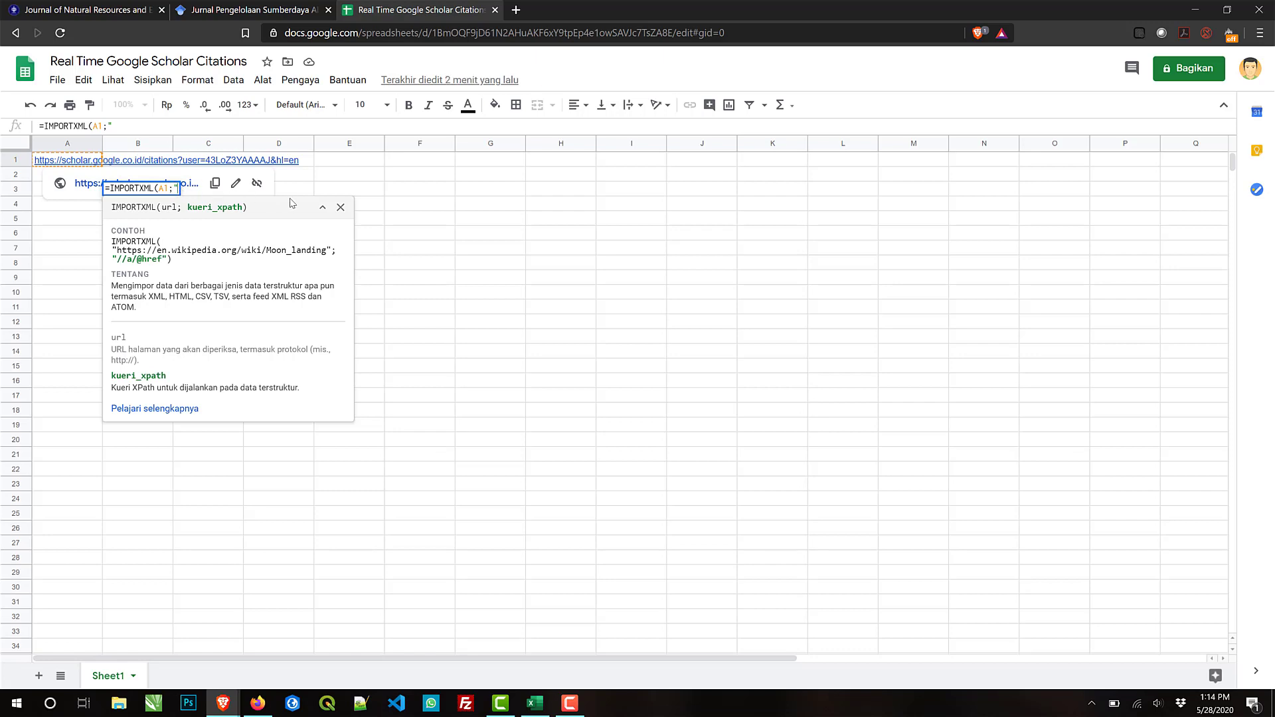
{"action": "type", "text": "//"}
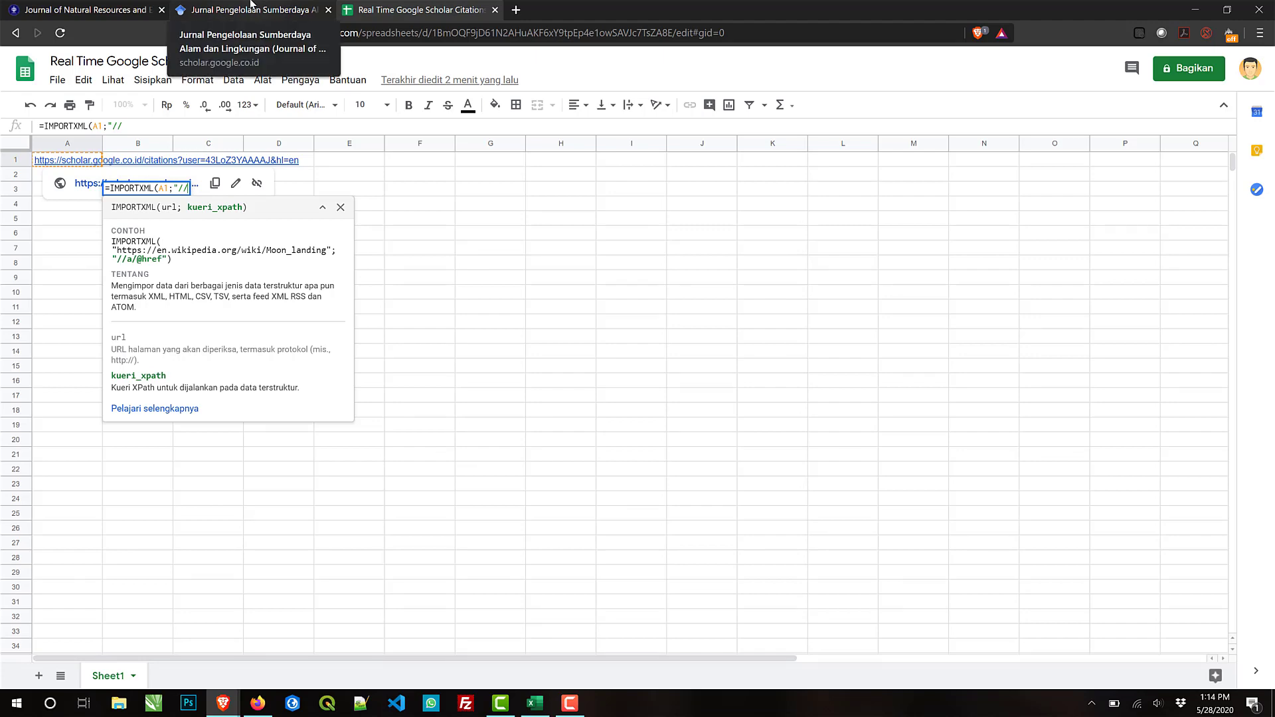
Step: Inspect the HTML element of the all-time Citations value on the journal's Google Scholar profile
{"action": "left_click", "coordinate": [251, 5]}
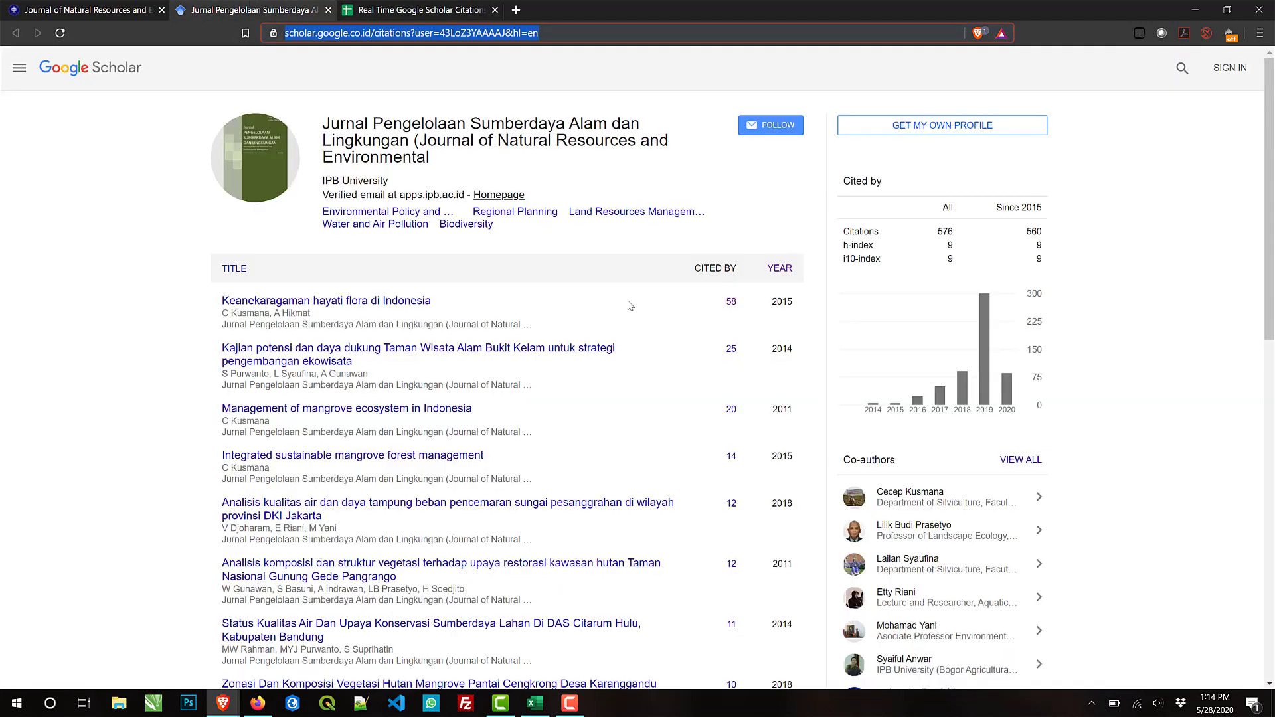
{"action": "right_click", "coordinate": [946, 230]}
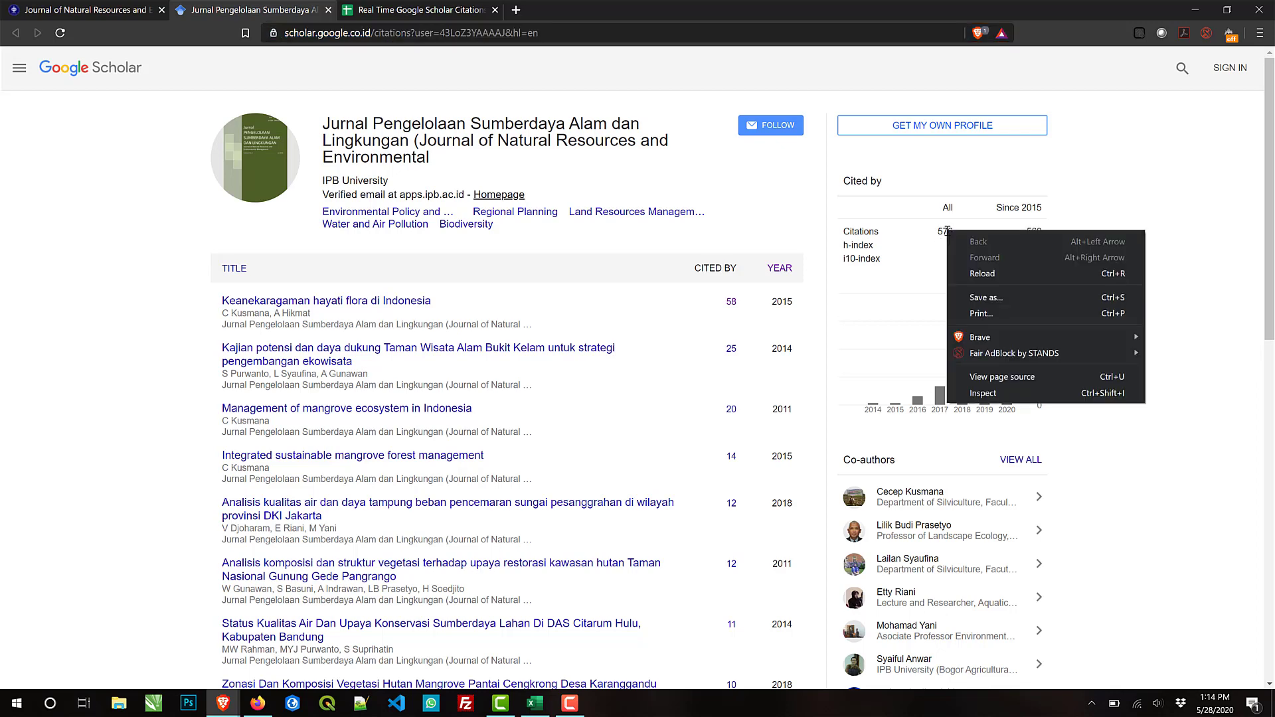
{"action": "left_click", "coordinate": [1013, 396]}
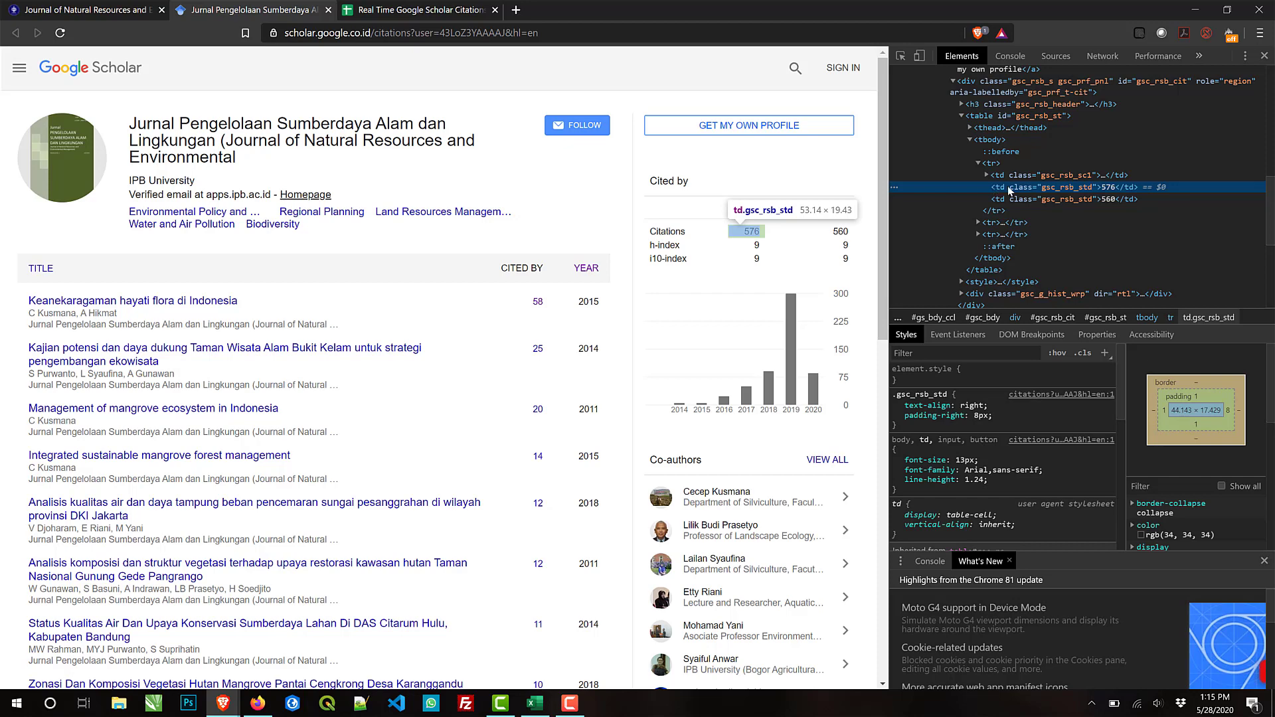
{"action": "left_click", "coordinate": [902, 58]}
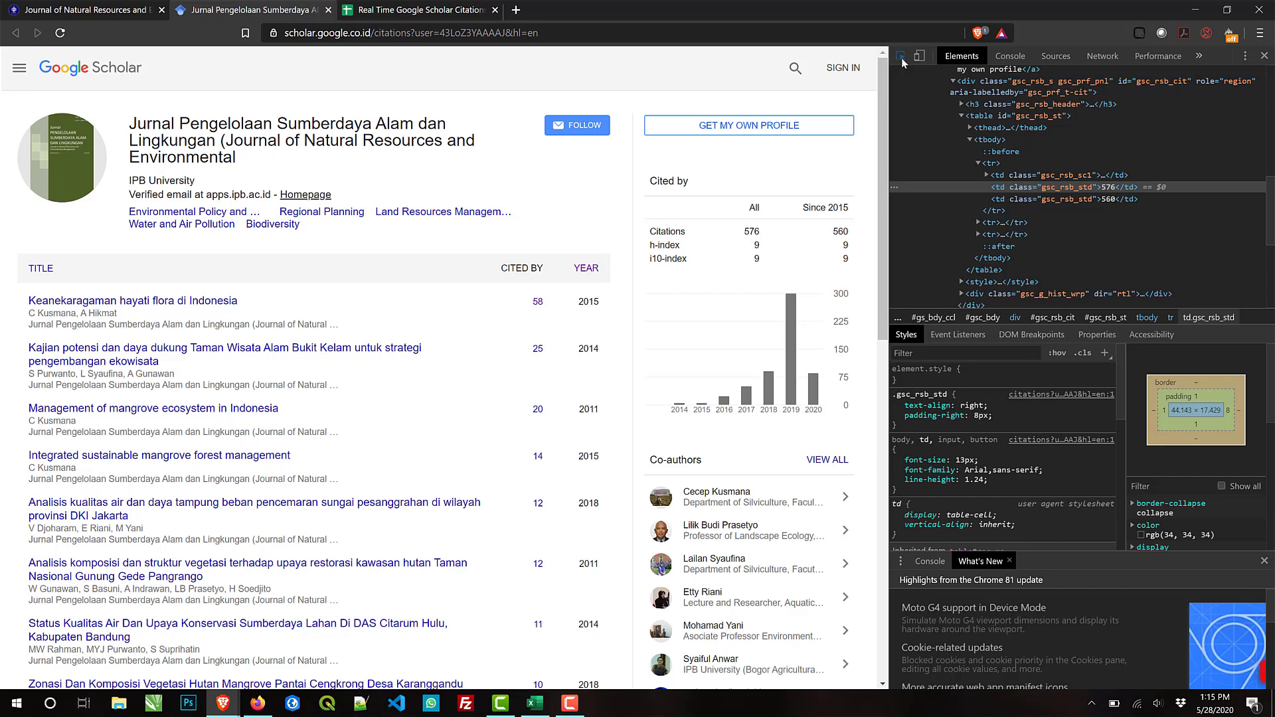
{"action": "left_click", "coordinate": [752, 234]}
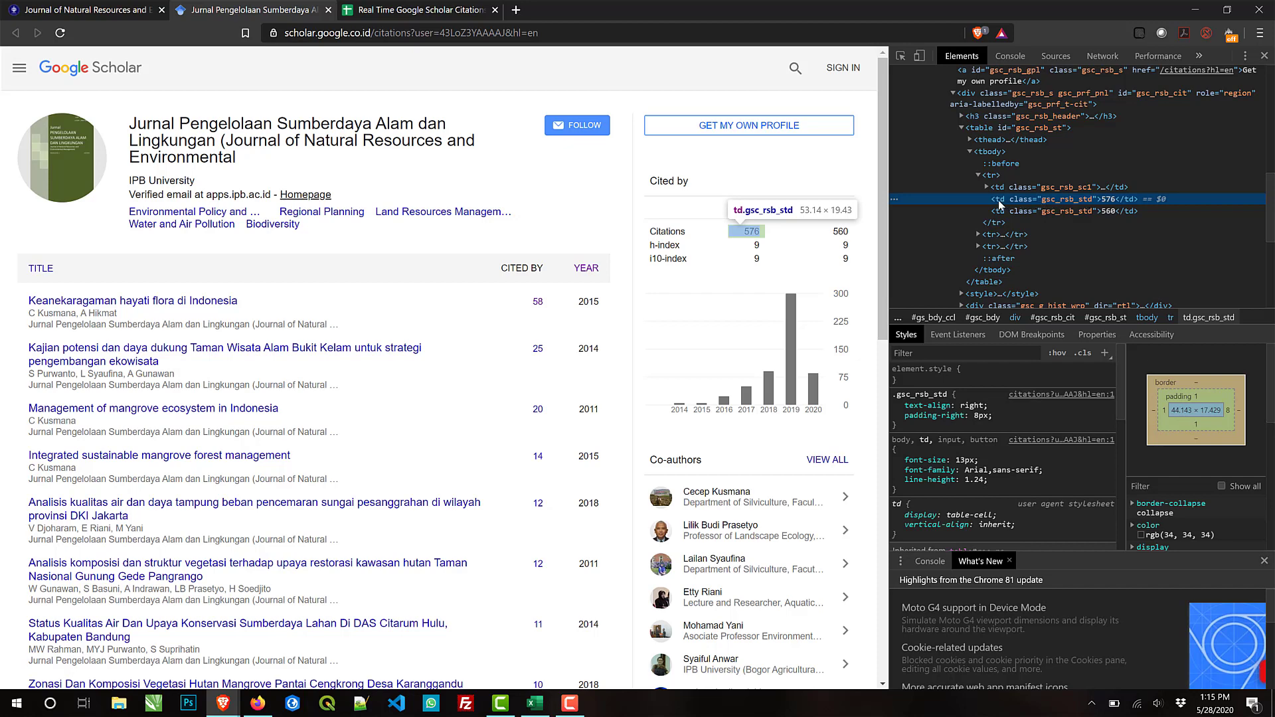
{"action": "left_click", "coordinate": [447, 8]}
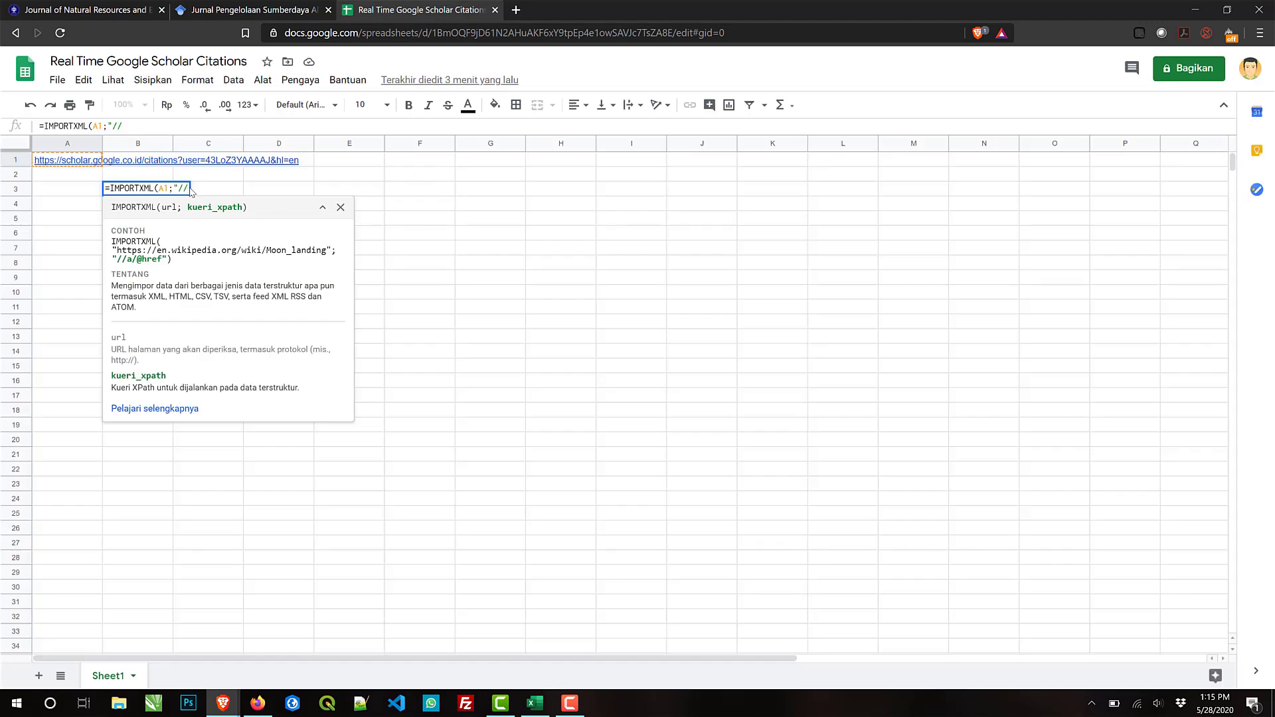
{"action": "type", "text": "td[@class"}
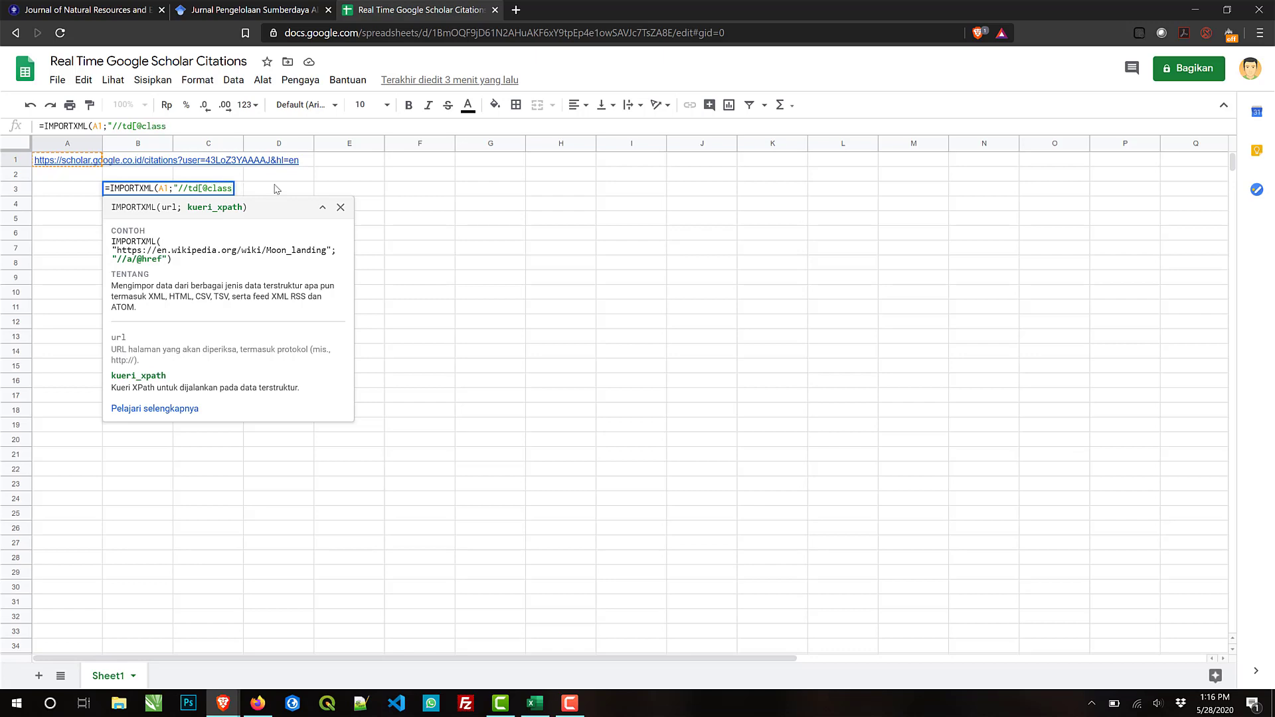
{"action": "type", "text": "='"}
{"action": "left_click", "coordinate": [226, 8]}
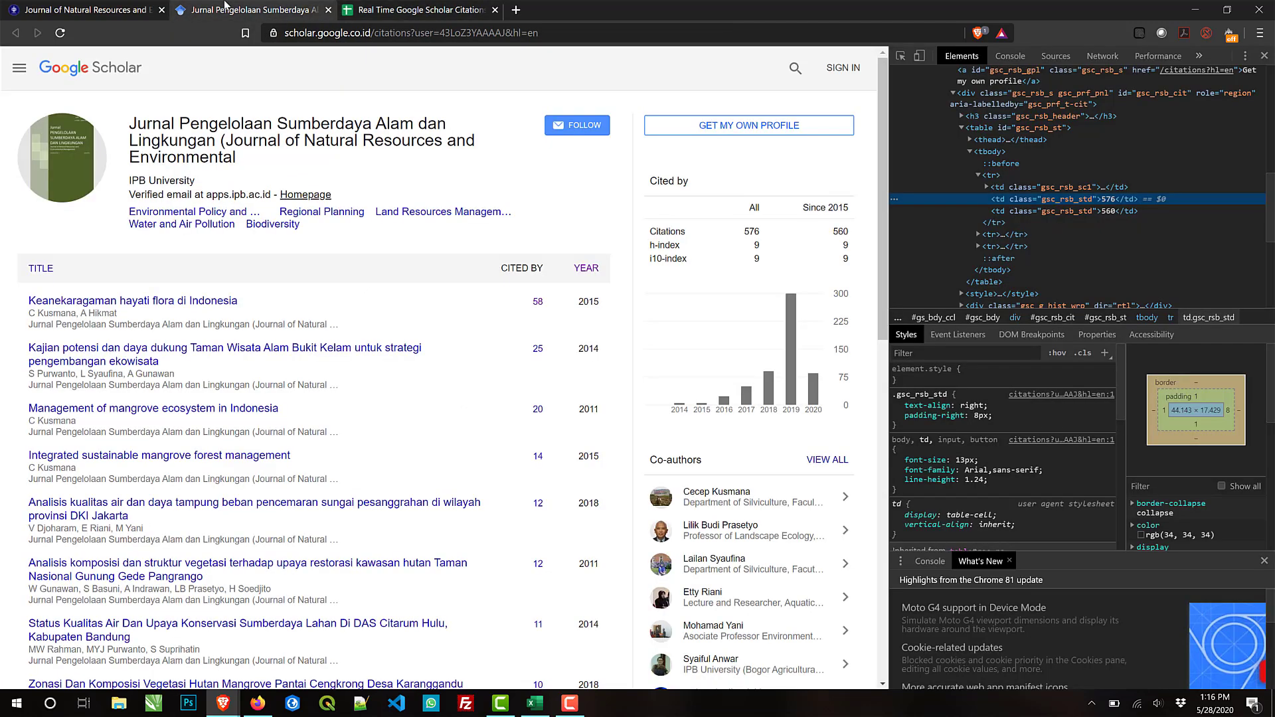
{"action": "double_click", "coordinate": [1052, 201]}
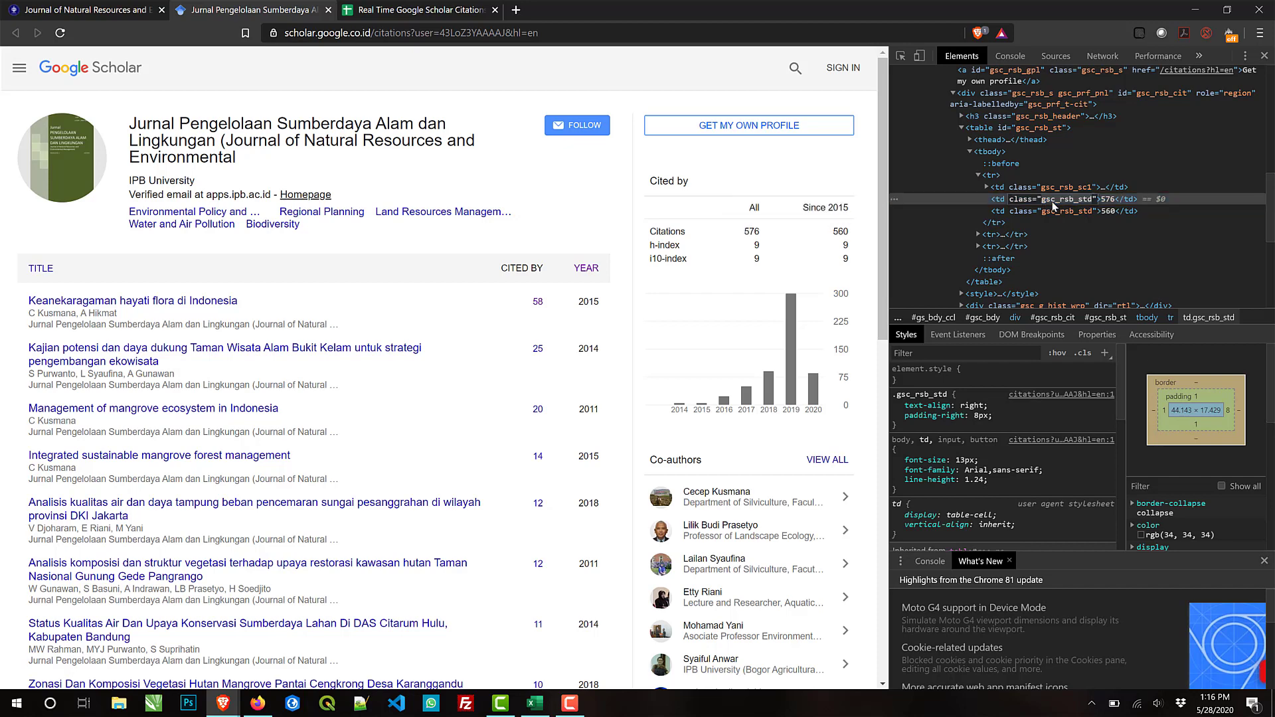
{"action": "left_click", "coordinate": [419, 9]}
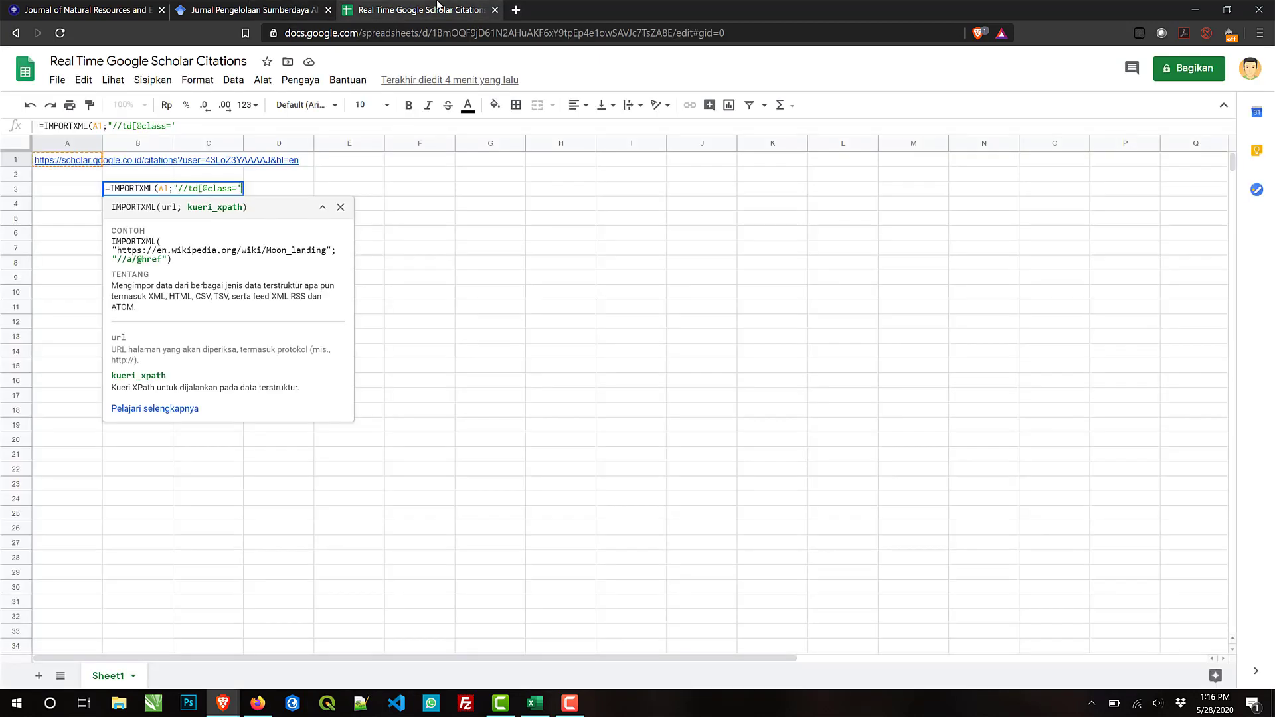
{"action": "key", "text": "ctrl+v"}
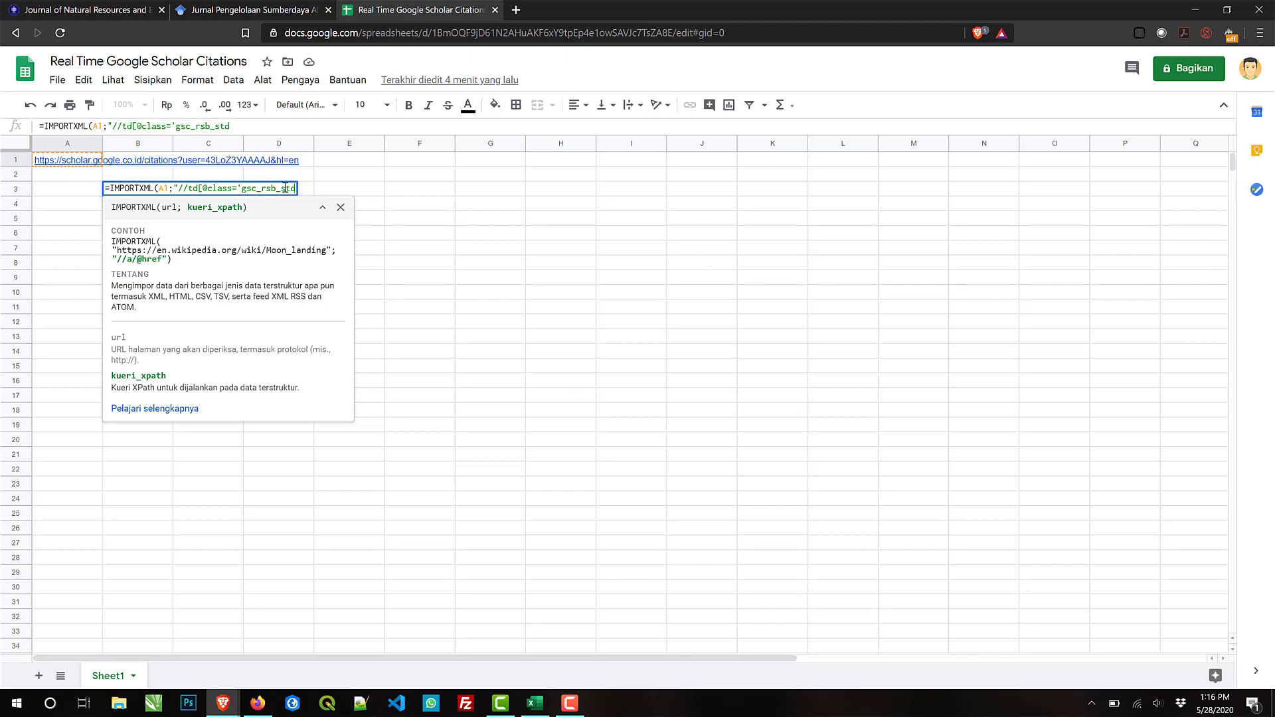
{"action": "type", "text": "']"}
{"action": "type", "text": "\")"}
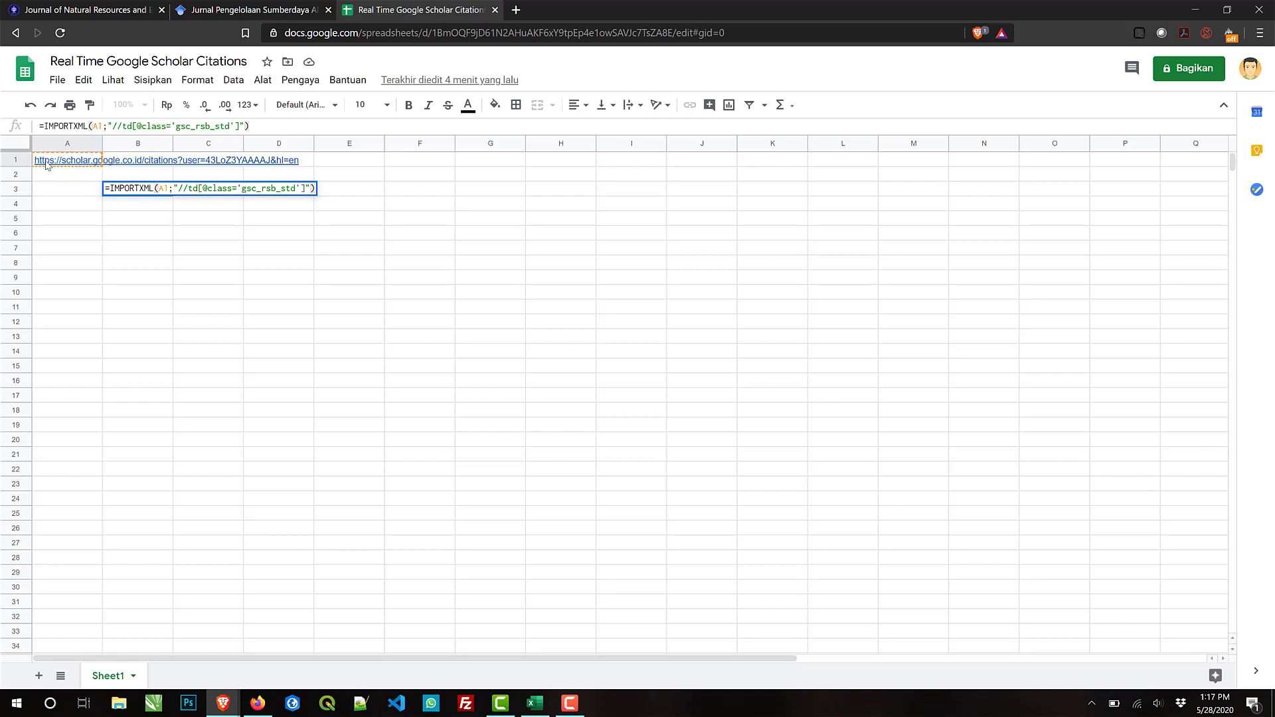
Step: Compare the td tag and class attribute in the B3 formula with the citation element's HTML on the Scholar profile
{"action": "mouse_move", "coordinate": [49, 165]}
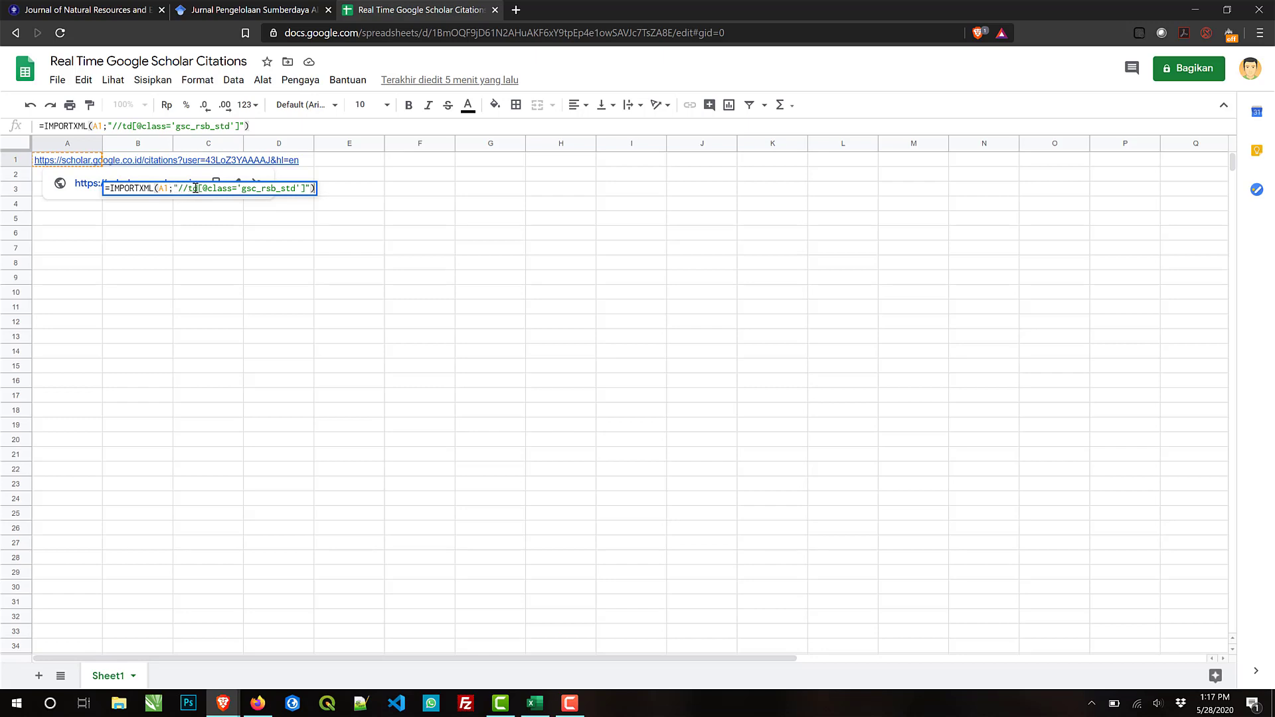
{"action": "left_click", "coordinate": [242, 9]}
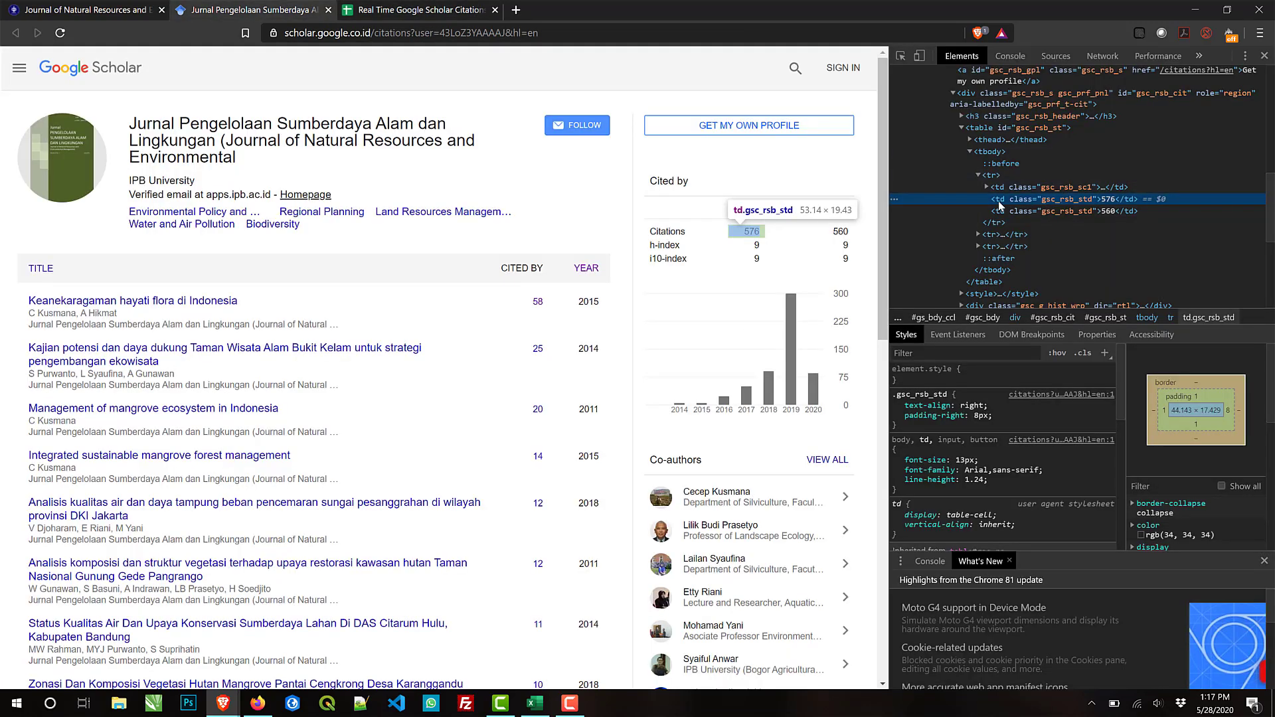
{"action": "left_click", "coordinate": [422, 9]}
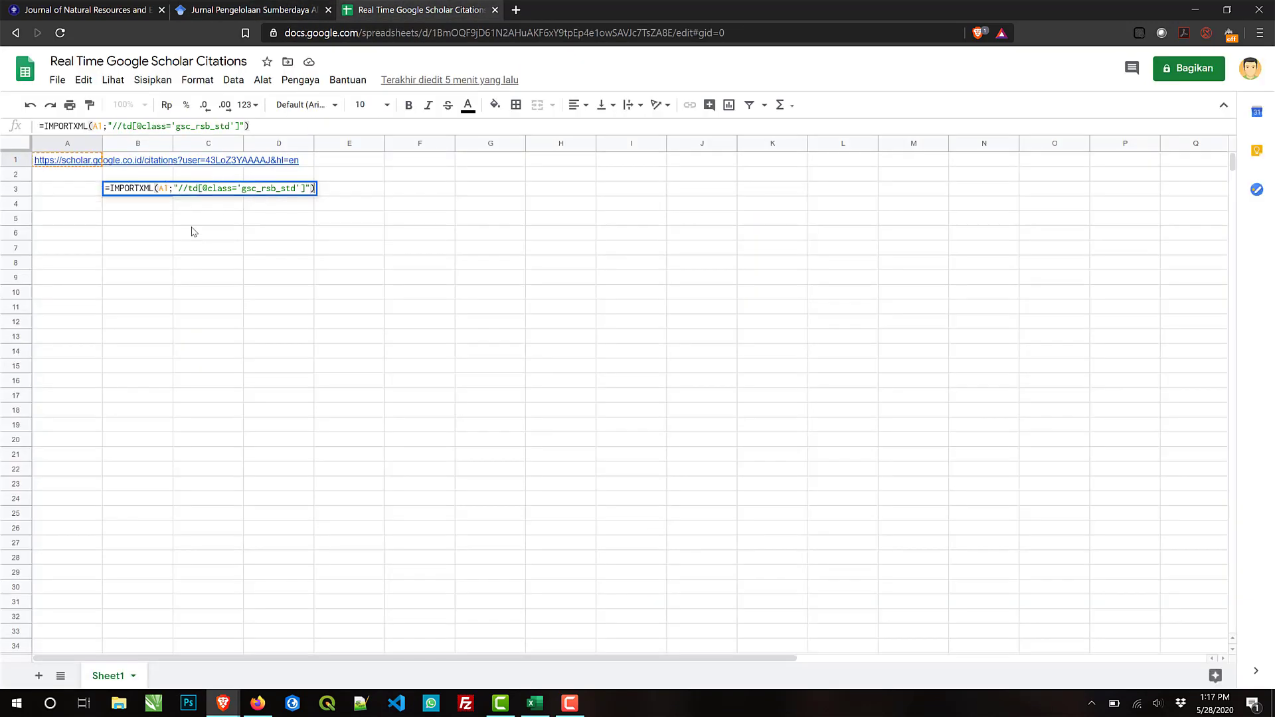
{"action": "double_click", "coordinate": [206, 189]}
{"action": "left_click", "coordinate": [208, 190]}
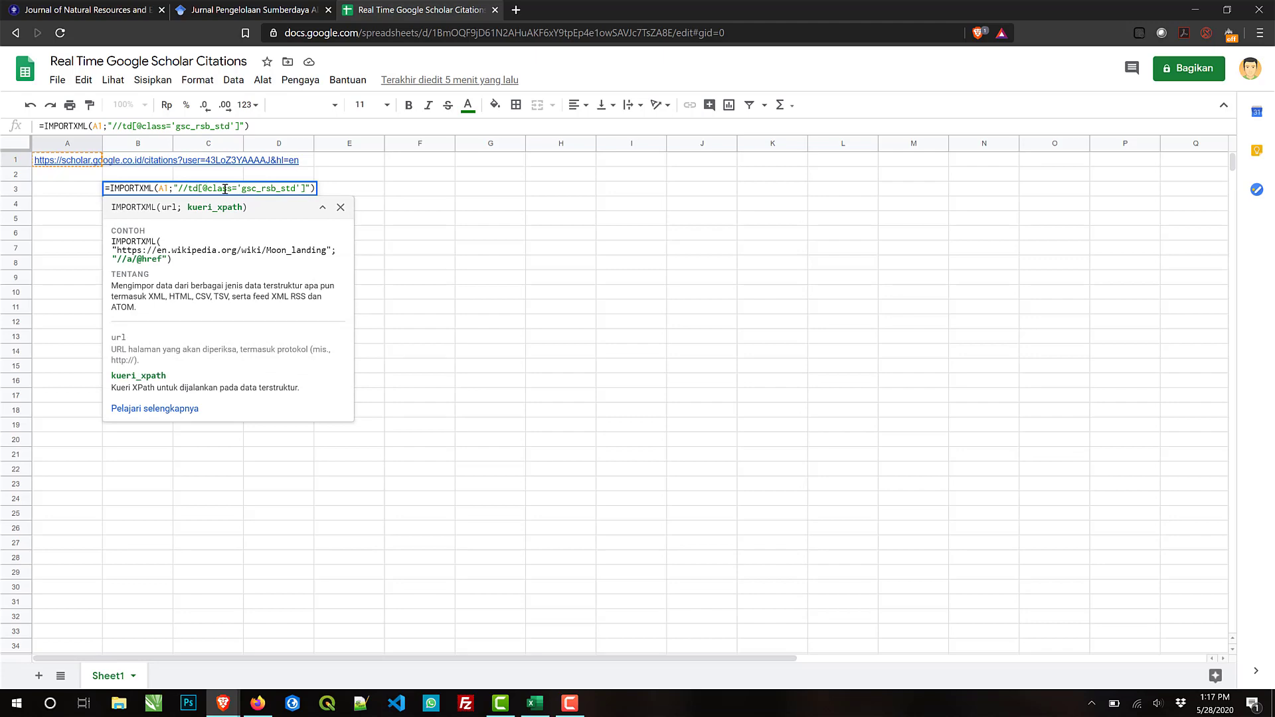
{"action": "left_click", "coordinate": [255, 9]}
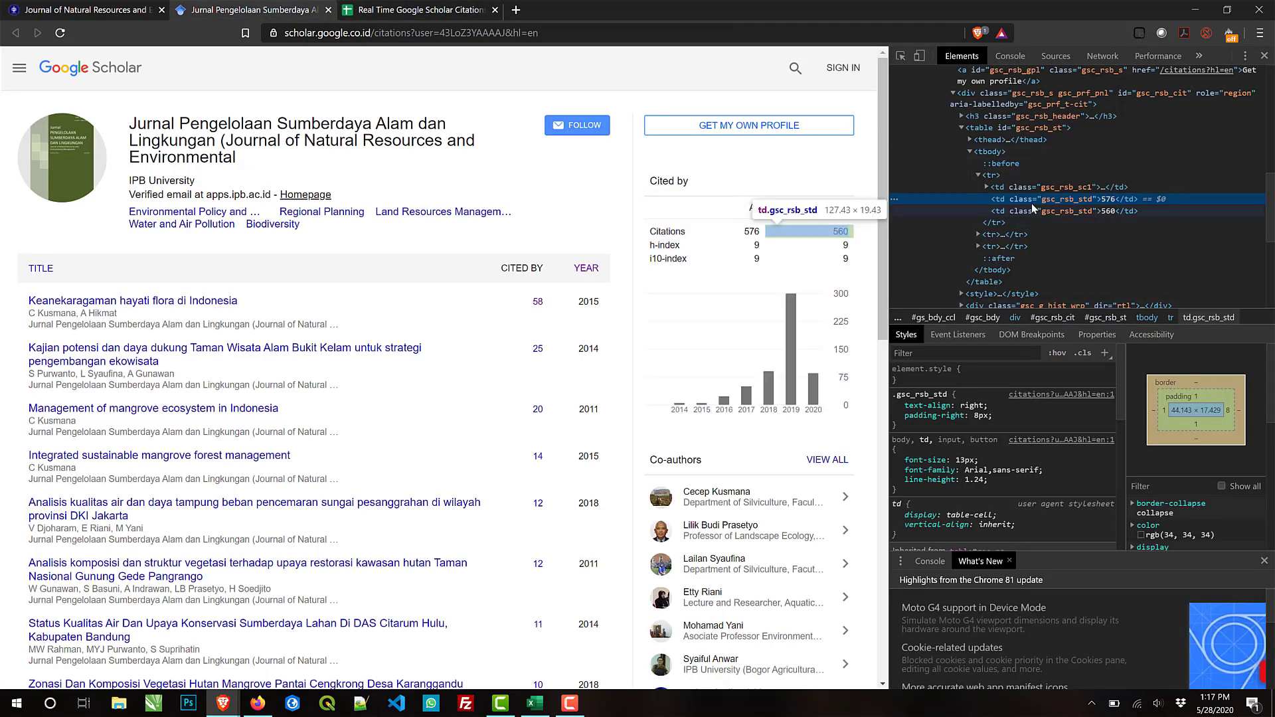
{"action": "left_click", "coordinate": [413, 10]}
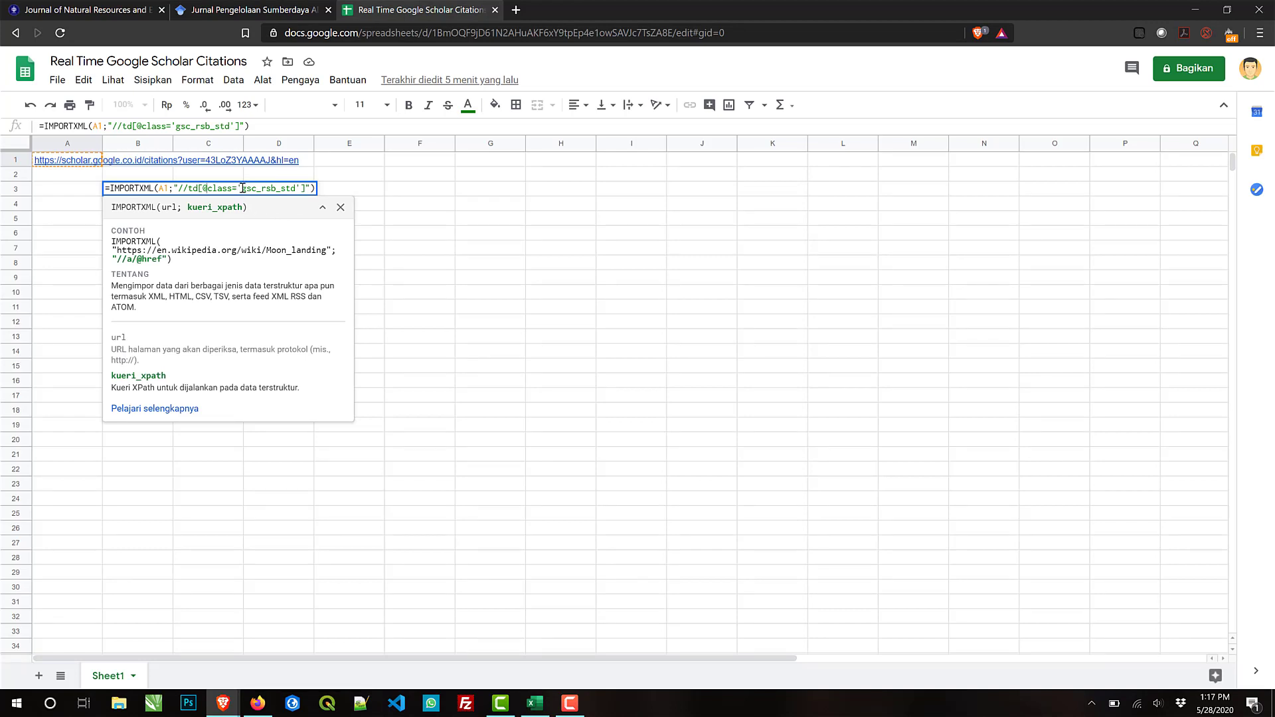
Step: Review the class name and the A1 URL reference inside the IMPORTXML formula
{"action": "left_click_drag", "start_coordinate": [242, 189], "coordinate": [296, 189]}
{"action": "left_click", "coordinate": [299, 188]}
{"action": "left_click", "coordinate": [314, 188]}
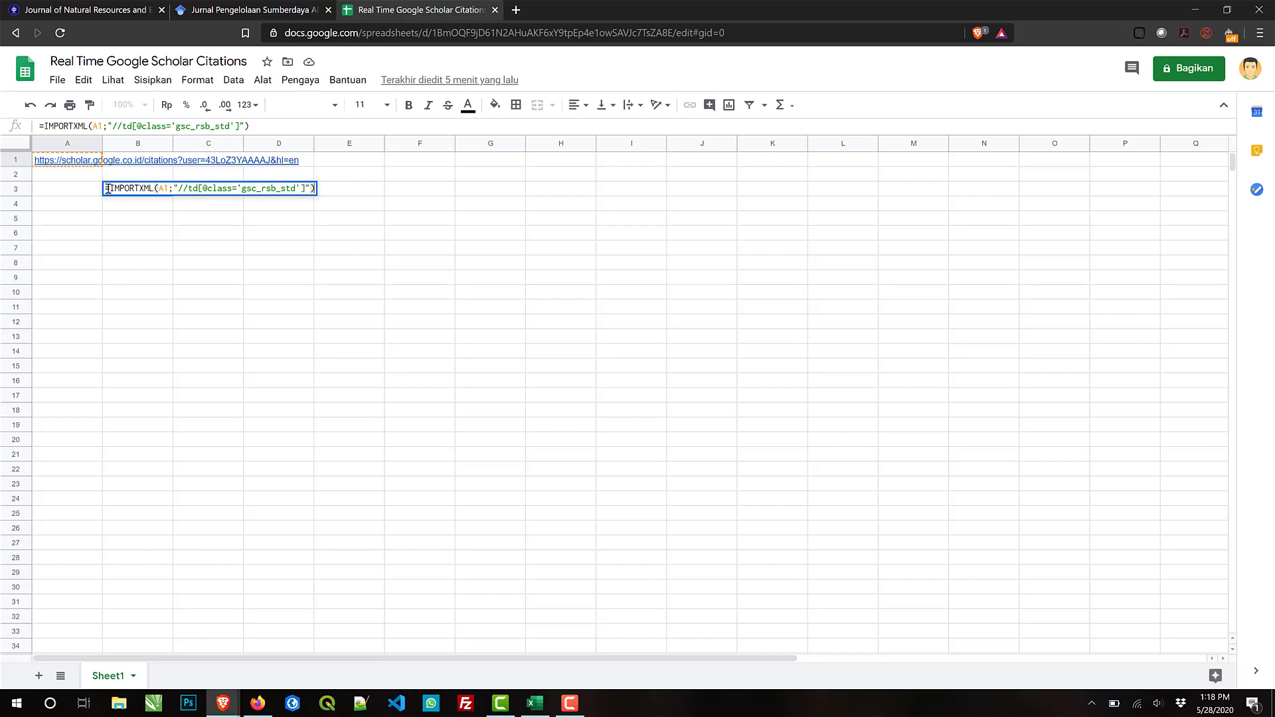
{"action": "left_click_drag", "start_coordinate": [107, 188], "coordinate": [335, 194]}
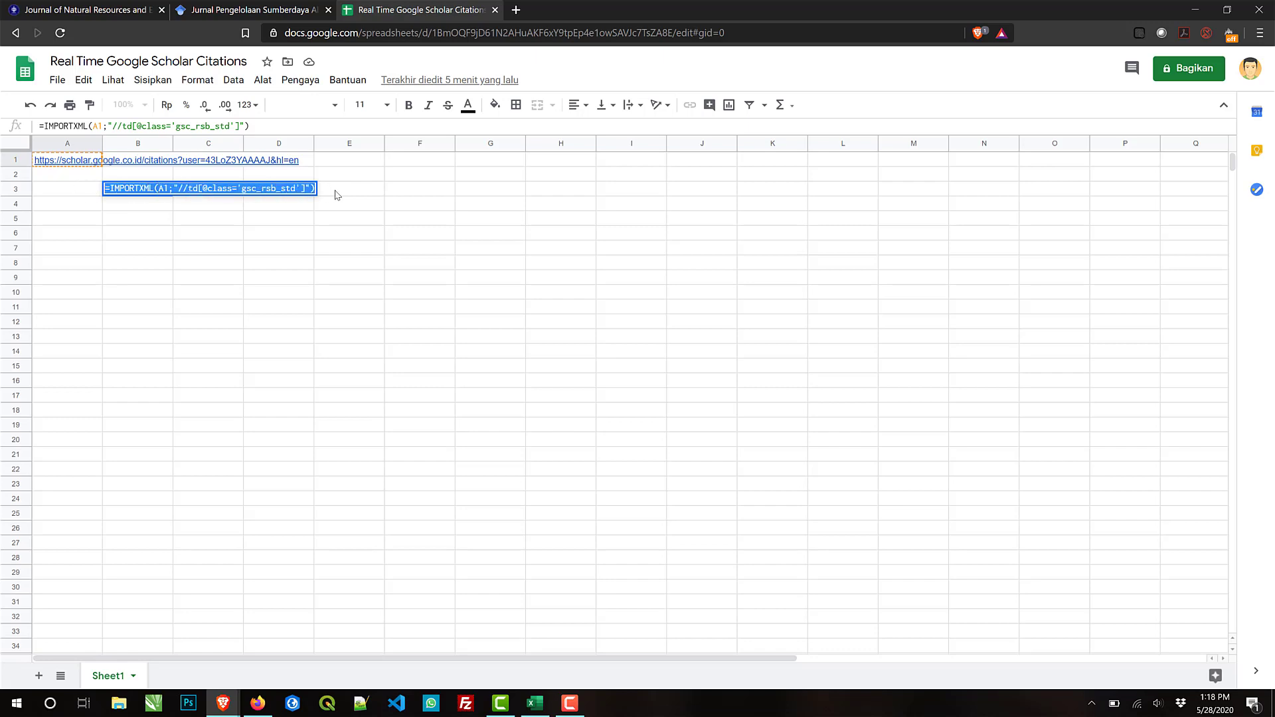
{"action": "key", "text": "Right"}
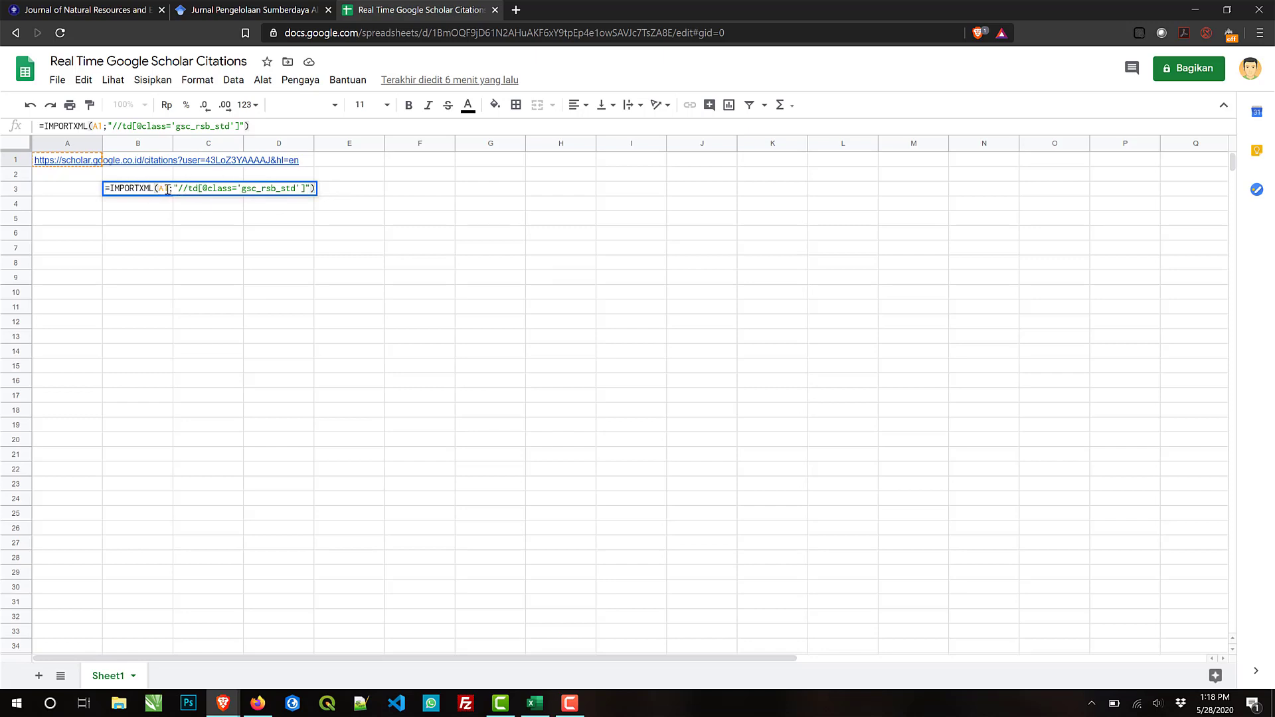
{"action": "left_click_drag", "start_coordinate": [160, 189], "coordinate": [169, 189]}
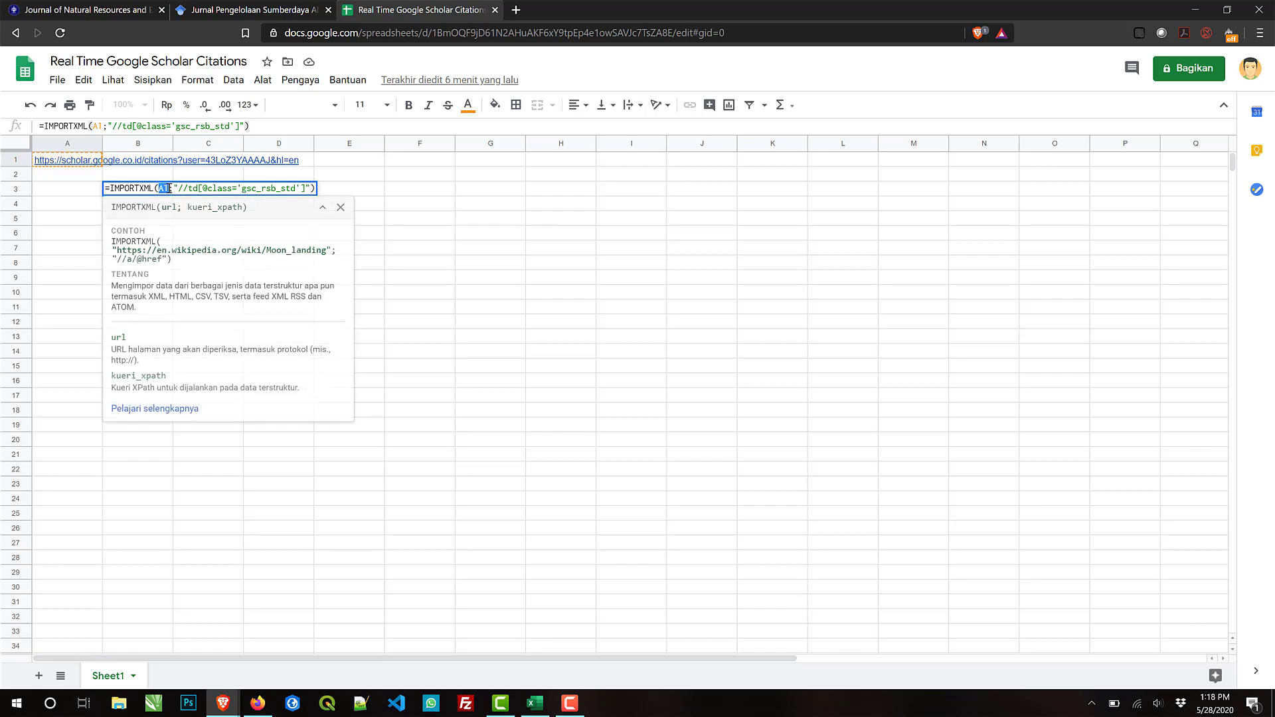
{"action": "left_click", "coordinate": [169, 189]}
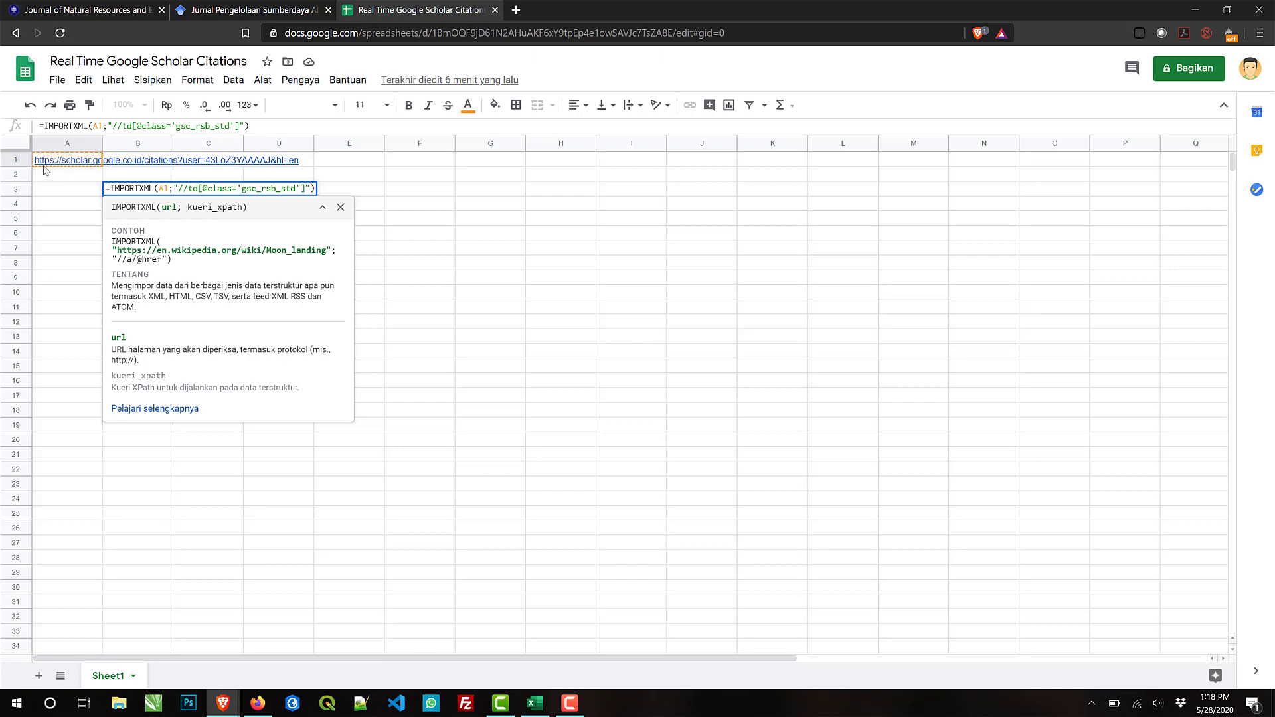
Step: Commit the IMPORTXML formula in cell B3 and reselect that cell
{"action": "left_click", "coordinate": [313, 189]}
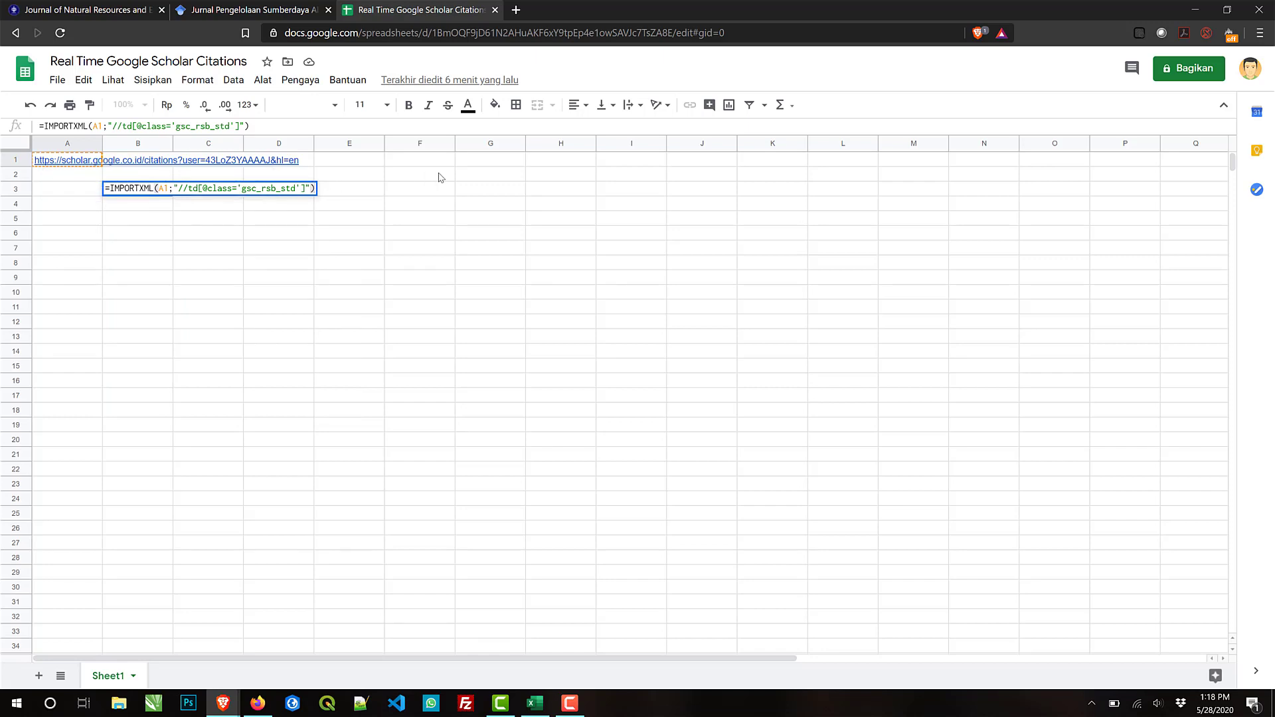
{"action": "key", "text": "Return"}
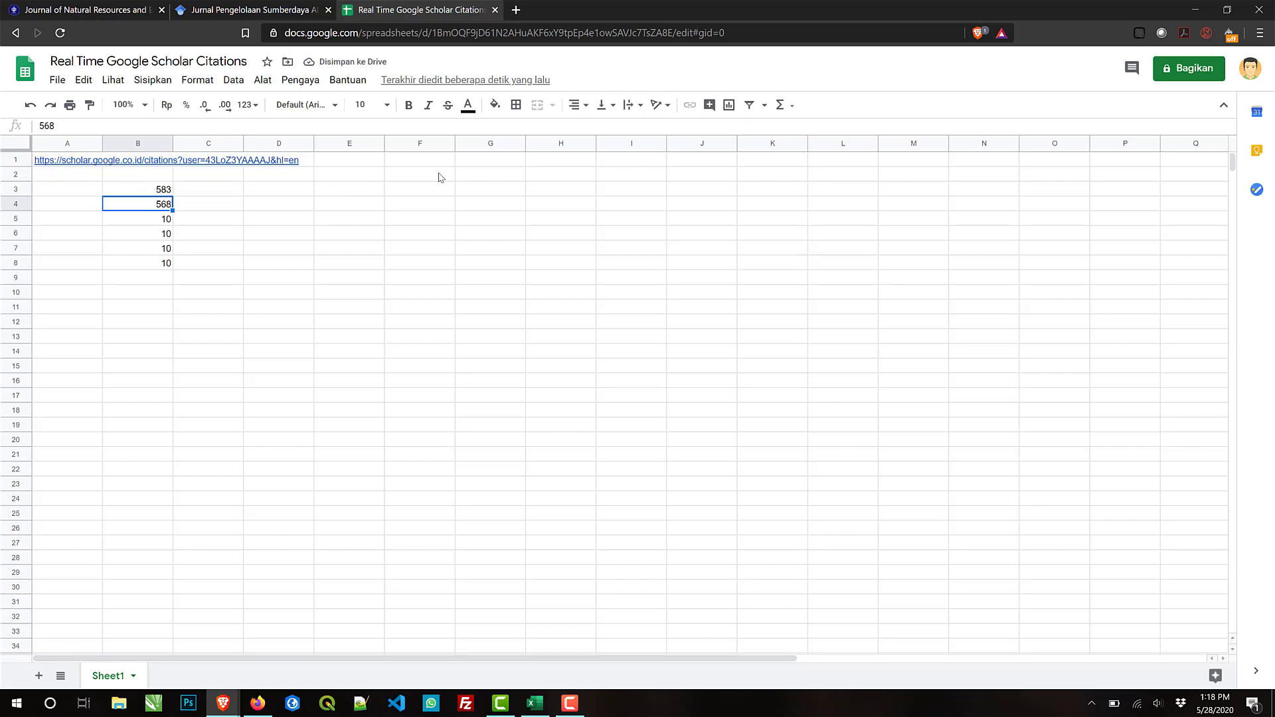
{"action": "left_click", "coordinate": [147, 191]}
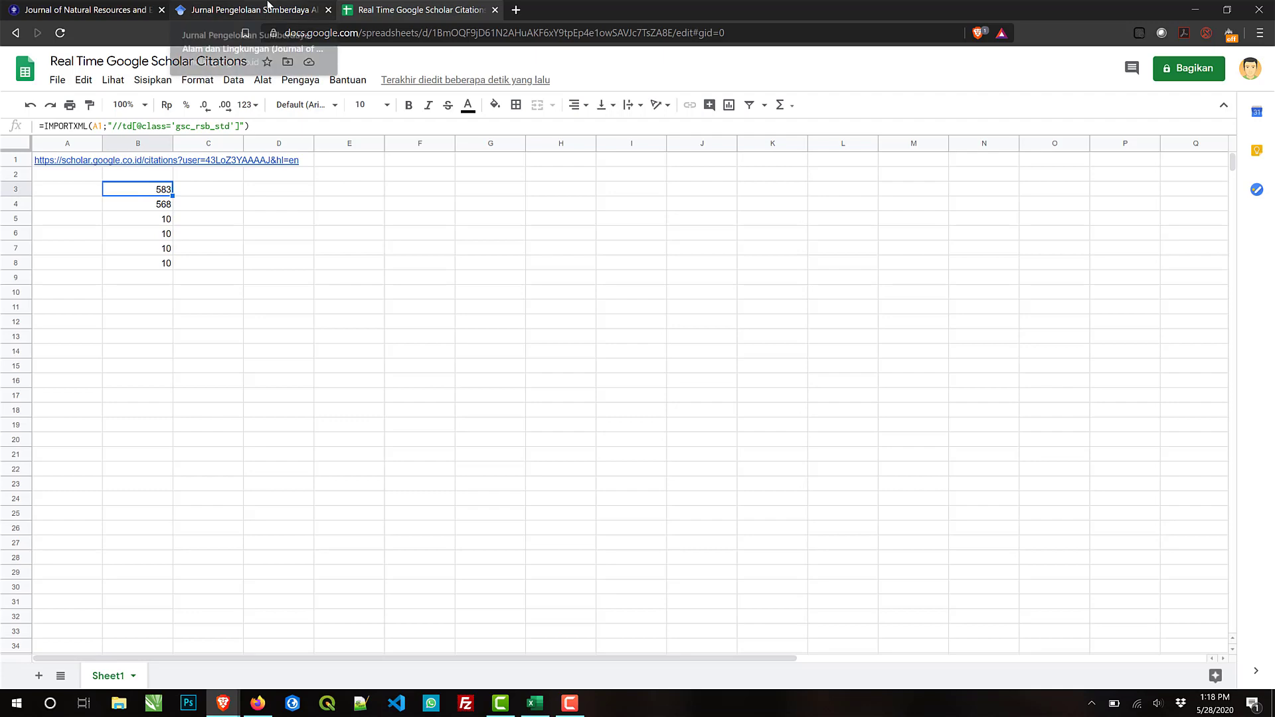
Step: Reload the journal's Scholar profile and compare its Cited by table with the values imported in B3:B8
{"action": "left_click", "coordinate": [269, 9]}
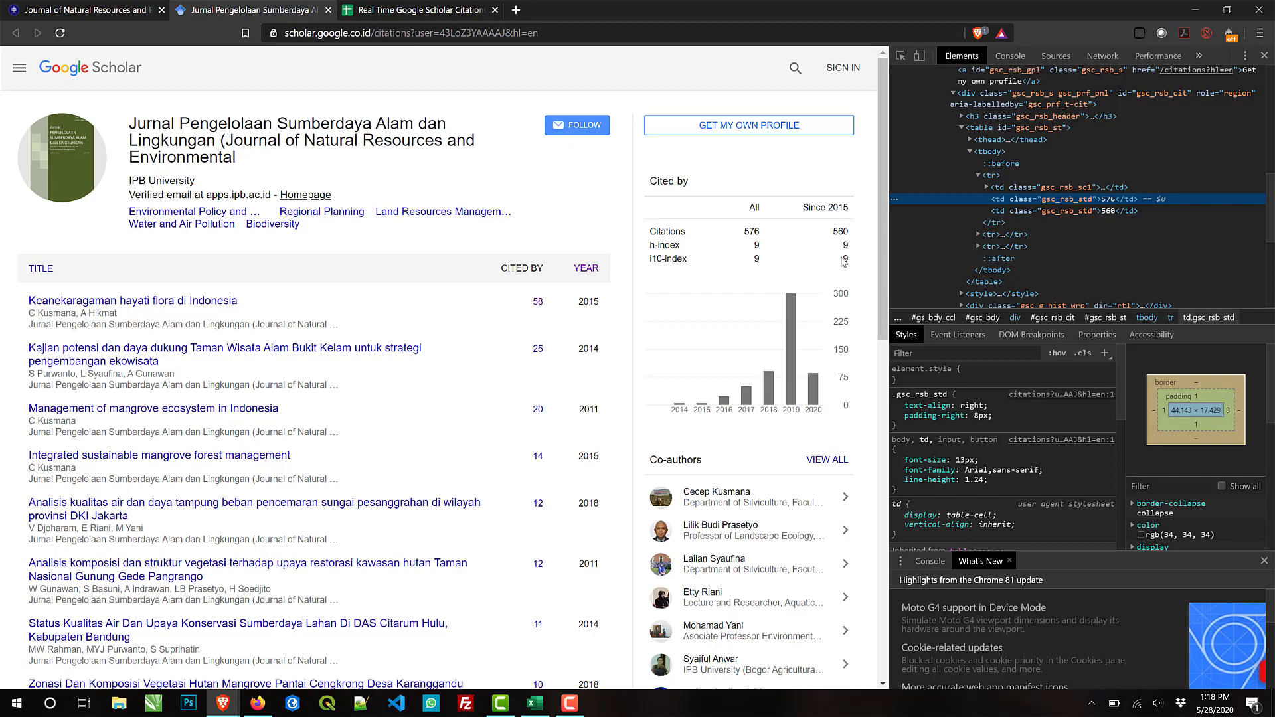
{"action": "left_click", "coordinate": [422, 8]}
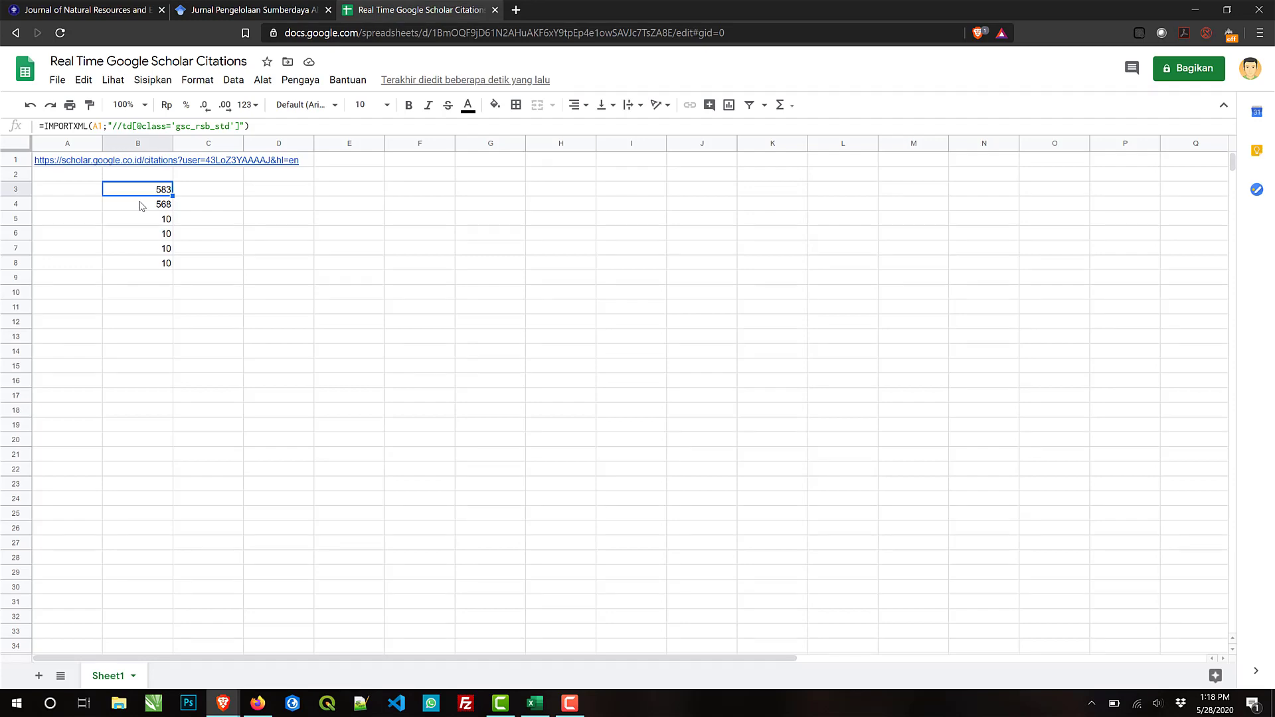
{"action": "left_click", "coordinate": [300, 8]}
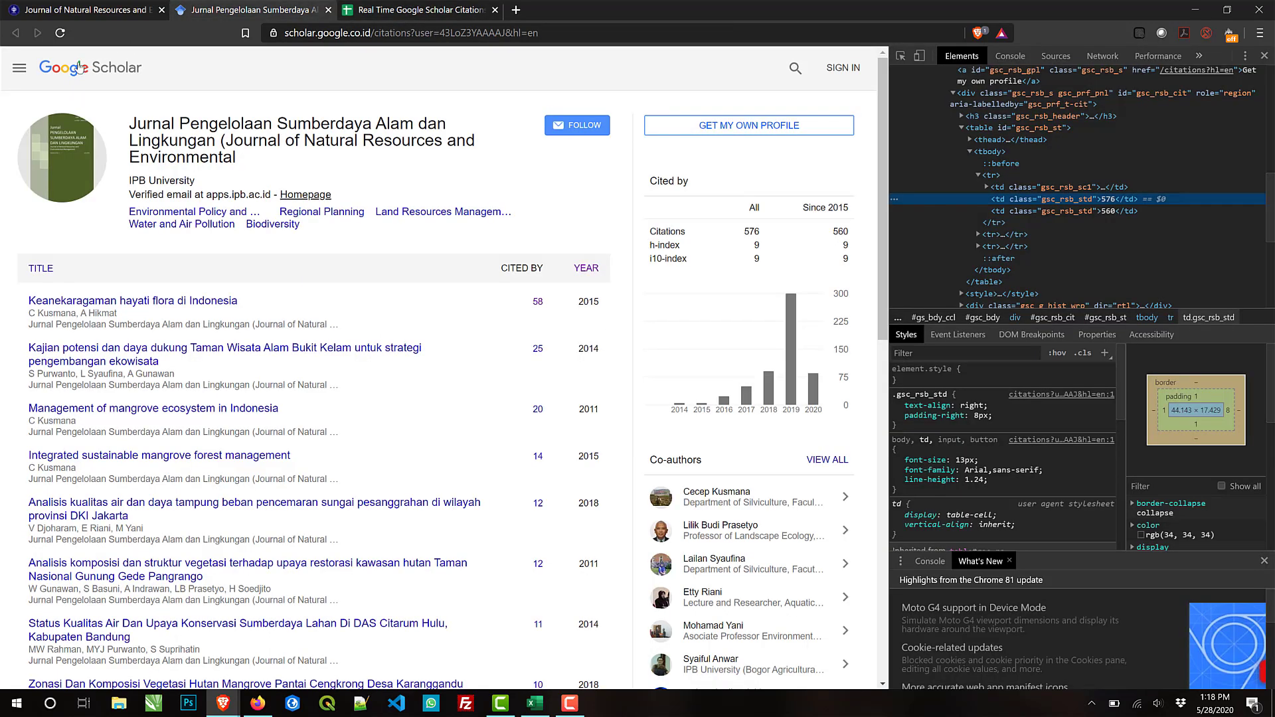
{"action": "left_click", "coordinate": [61, 32]}
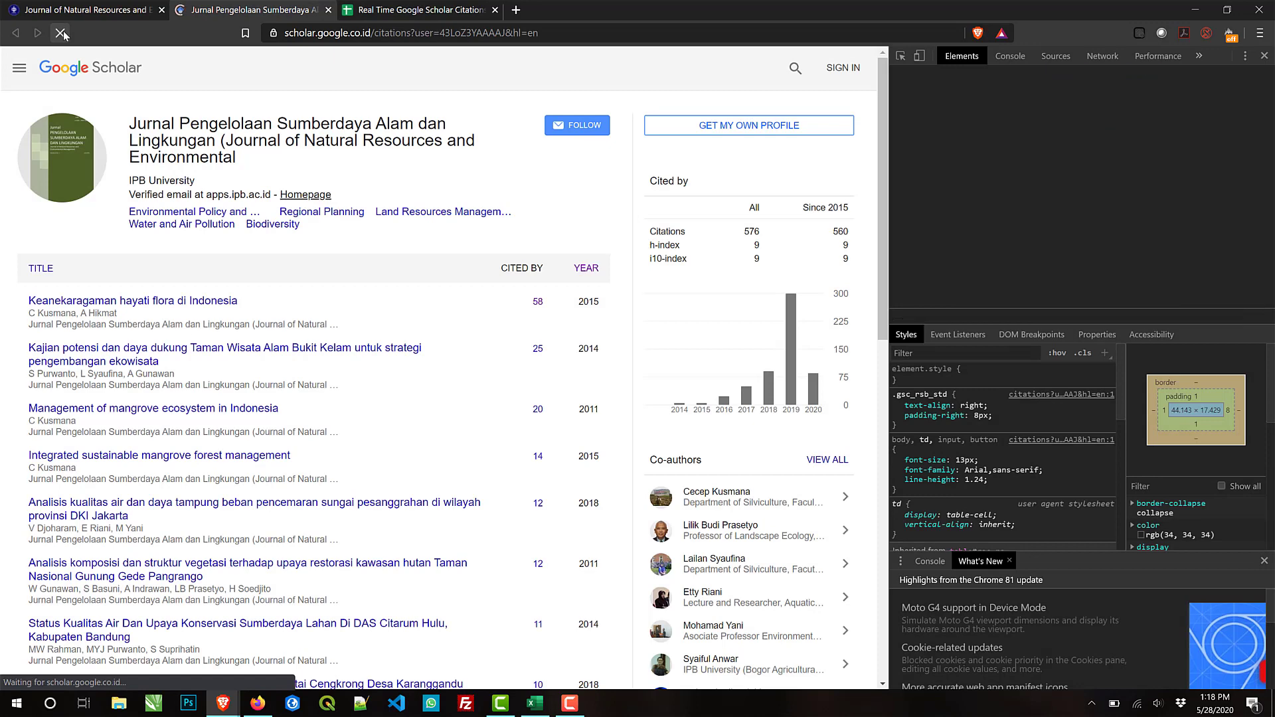
{"action": "left_click", "coordinate": [421, 8]}
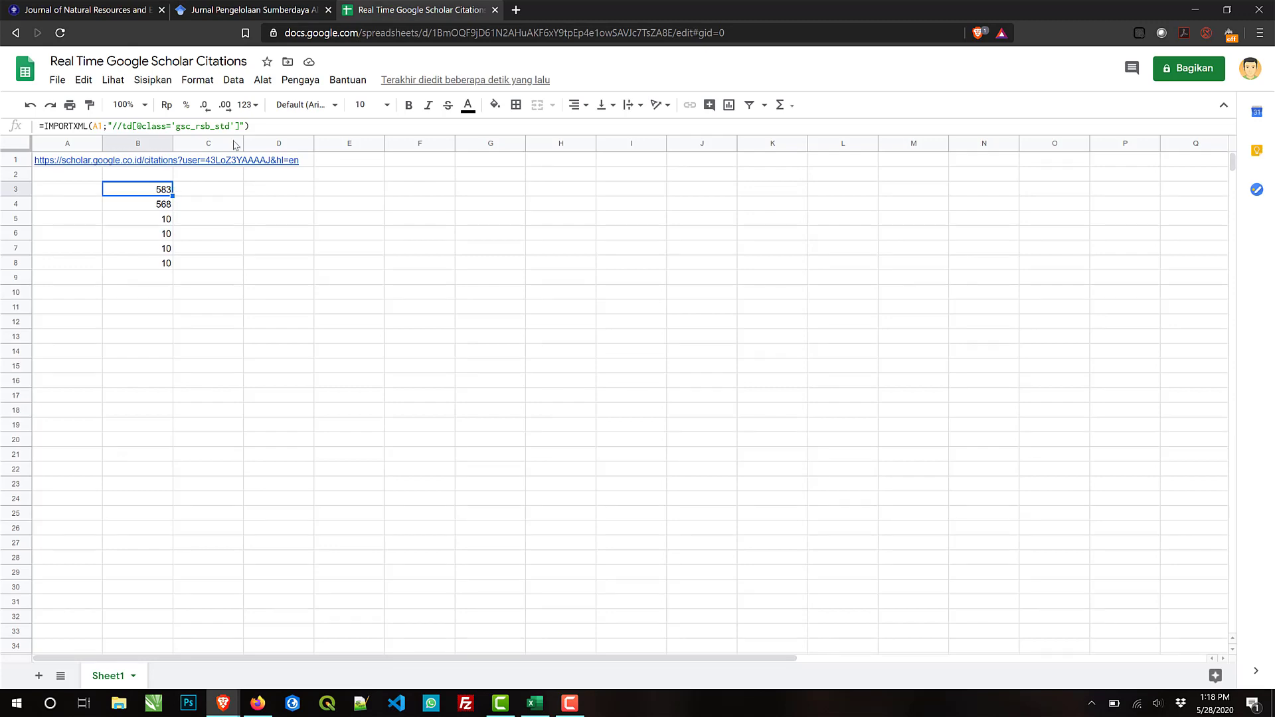
{"action": "left_click", "coordinate": [292, 7]}
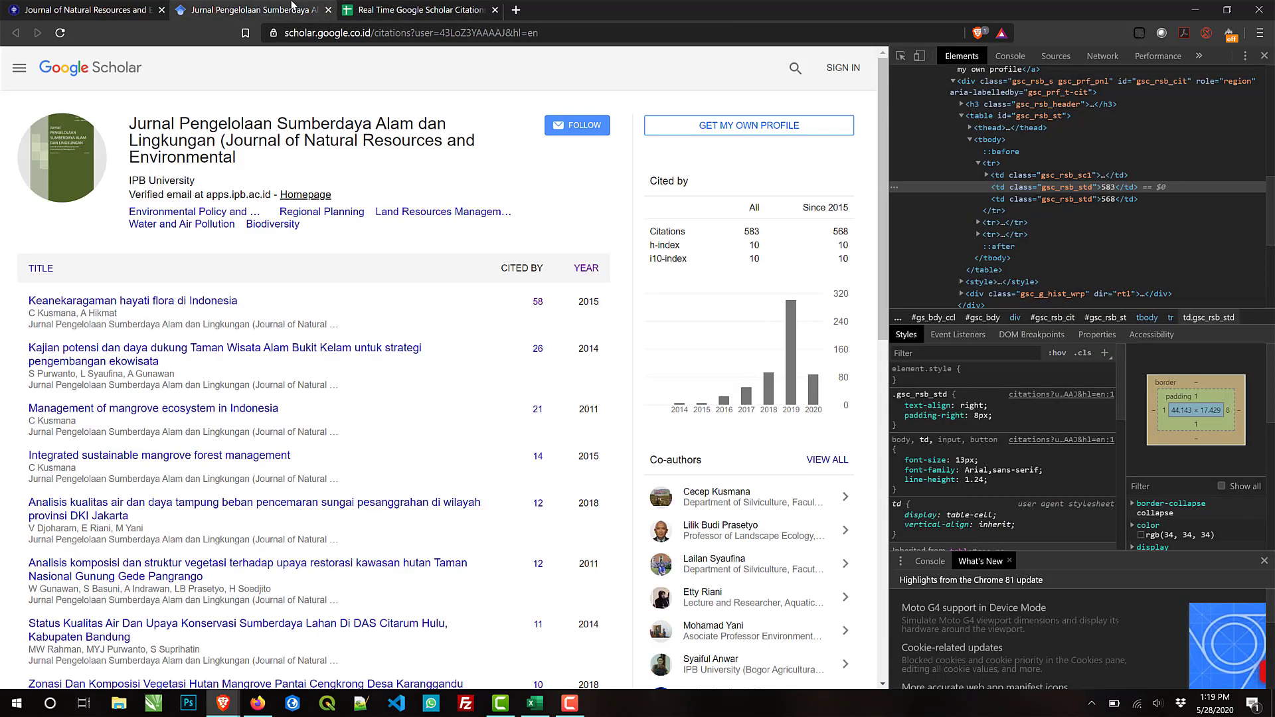
{"action": "mouse_move", "coordinate": [801, 374]}
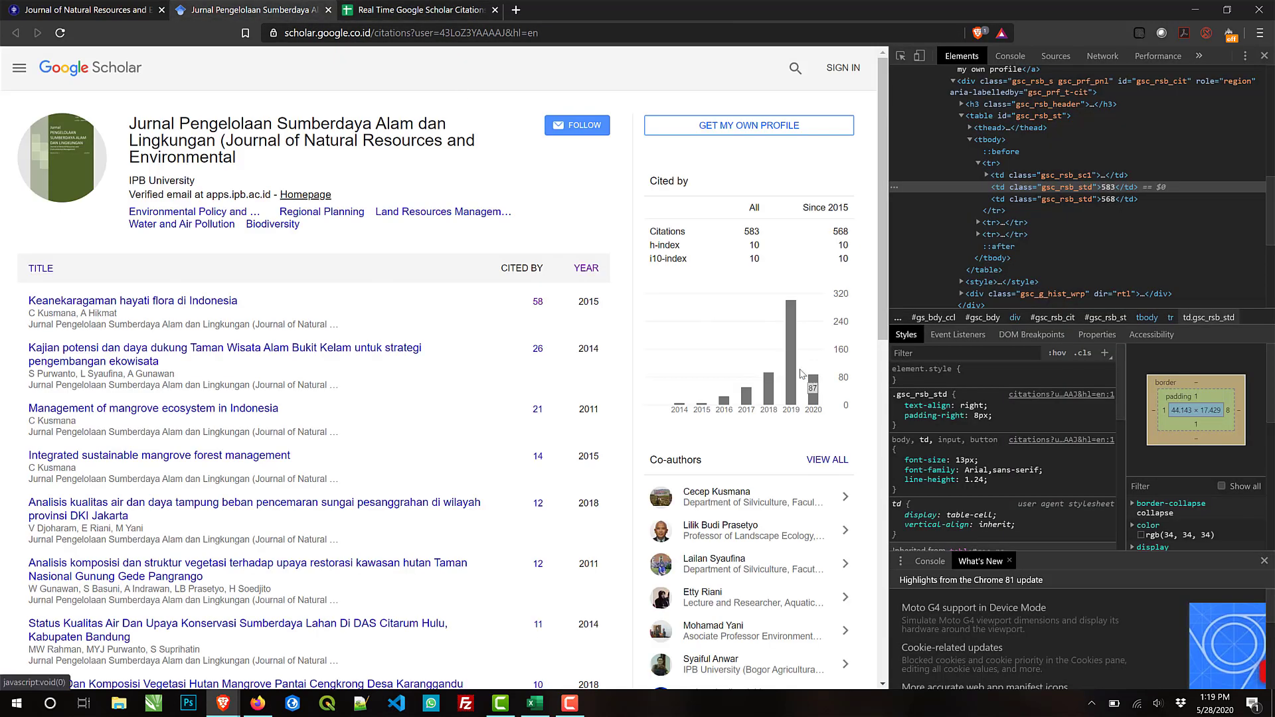
{"action": "left_click", "coordinate": [411, 10]}
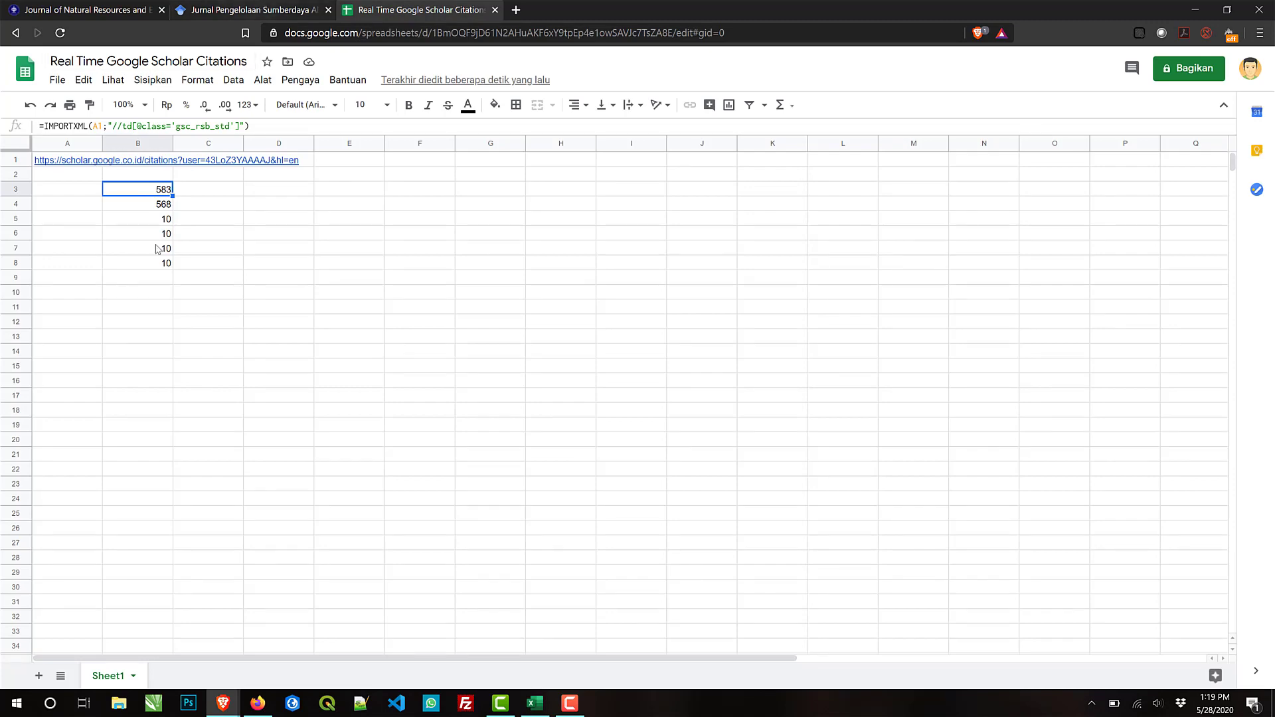
Step: Recheck the imported values against the profile's All and Since 2015 columns, and select empty cell B12
{"action": "left_click", "coordinate": [260, 6]}
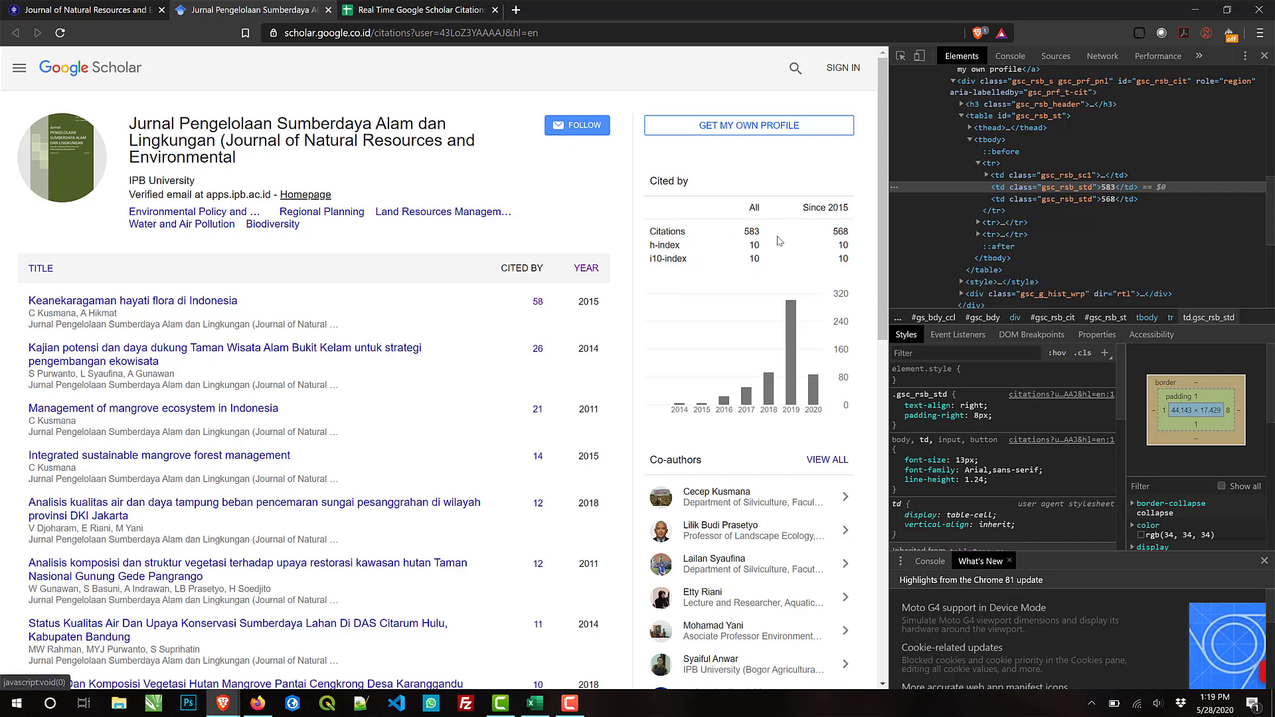
{"action": "left_click", "coordinate": [393, 5]}
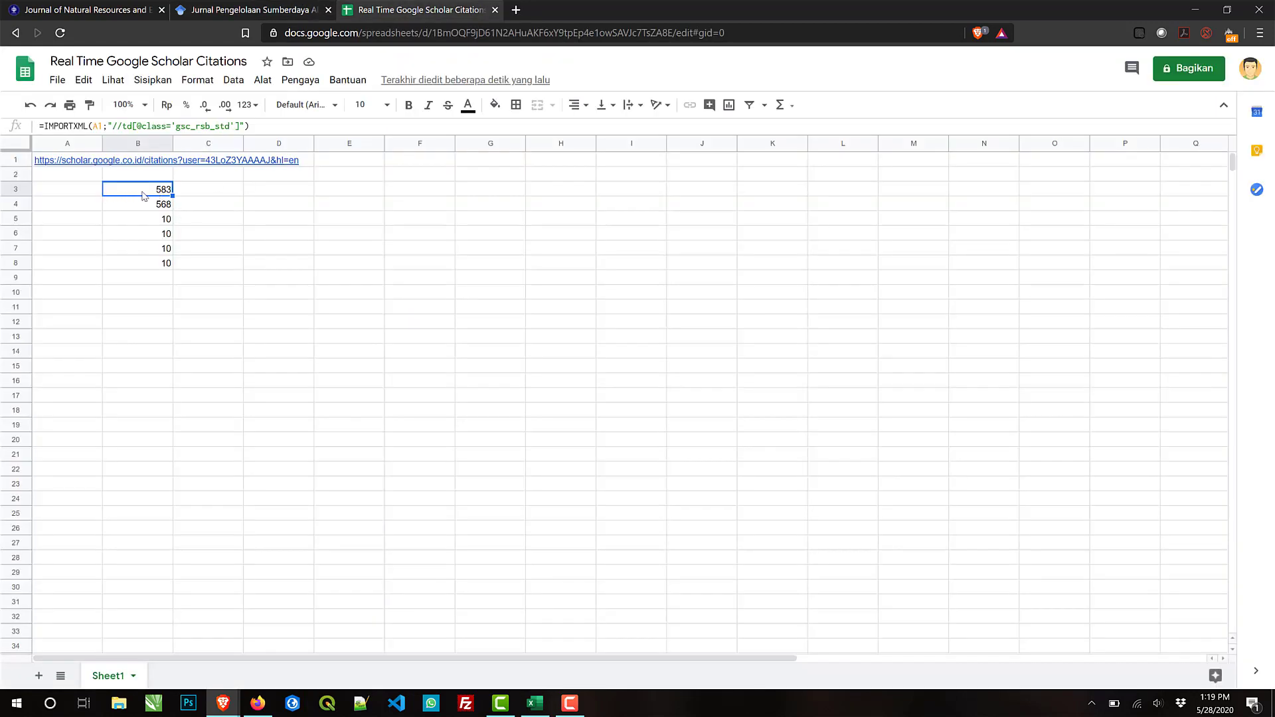
{"action": "left_click", "coordinate": [277, 5]}
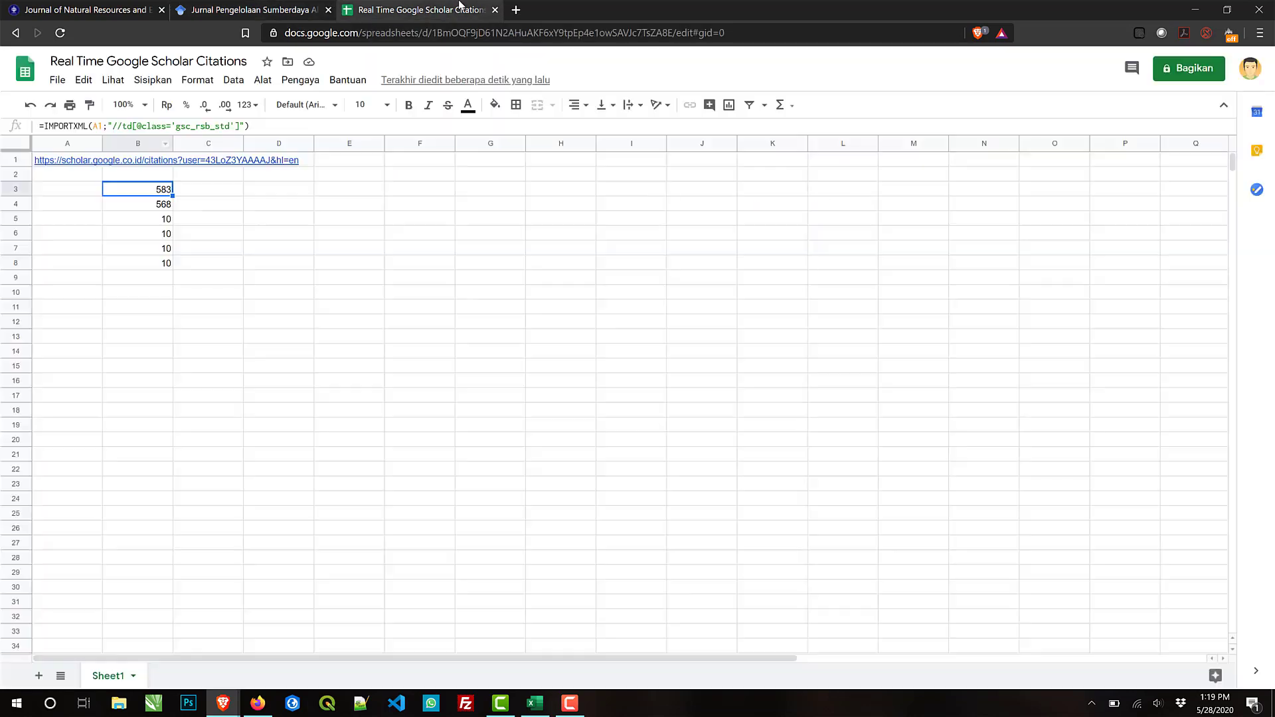
{"action": "left_click", "coordinate": [458, 9]}
{"action": "left_click", "coordinate": [146, 266]}
{"action": "left_click", "coordinate": [147, 320]}
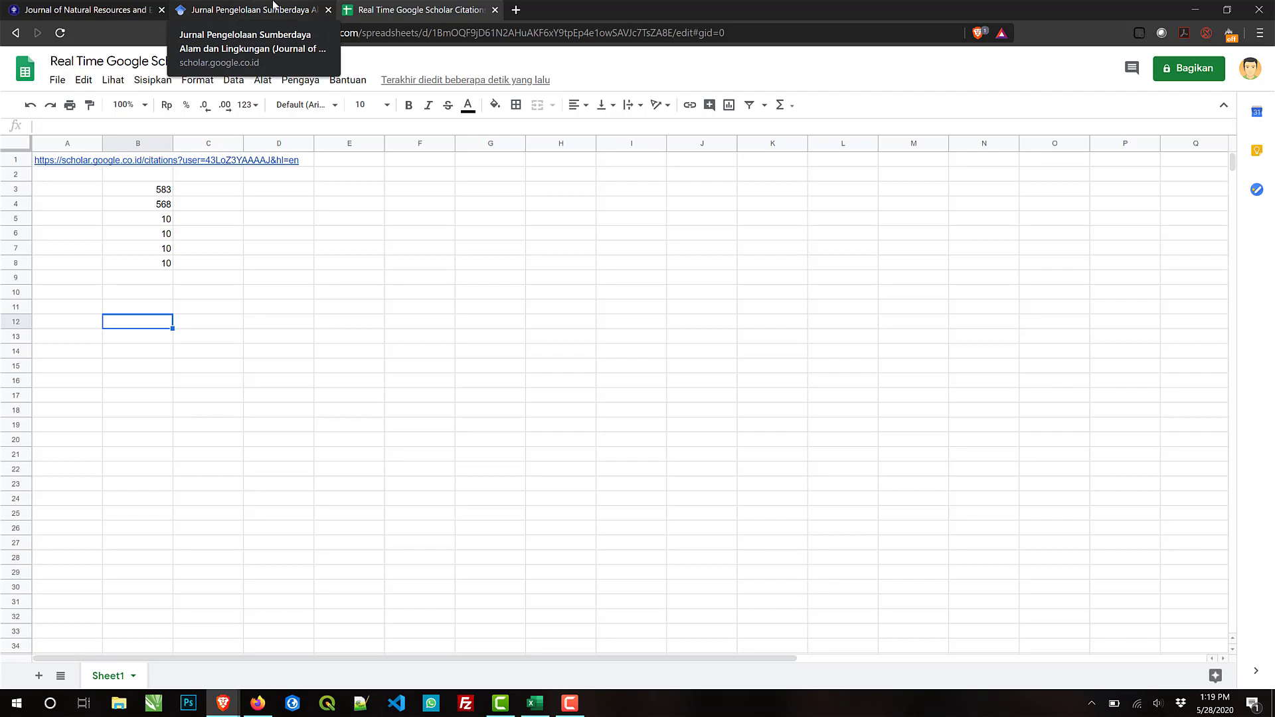
Step: Inspect the 2019 bar of the profile's citation chart and expand its link element to show the span tag and class
{"action": "left_click", "coordinate": [273, 5]}
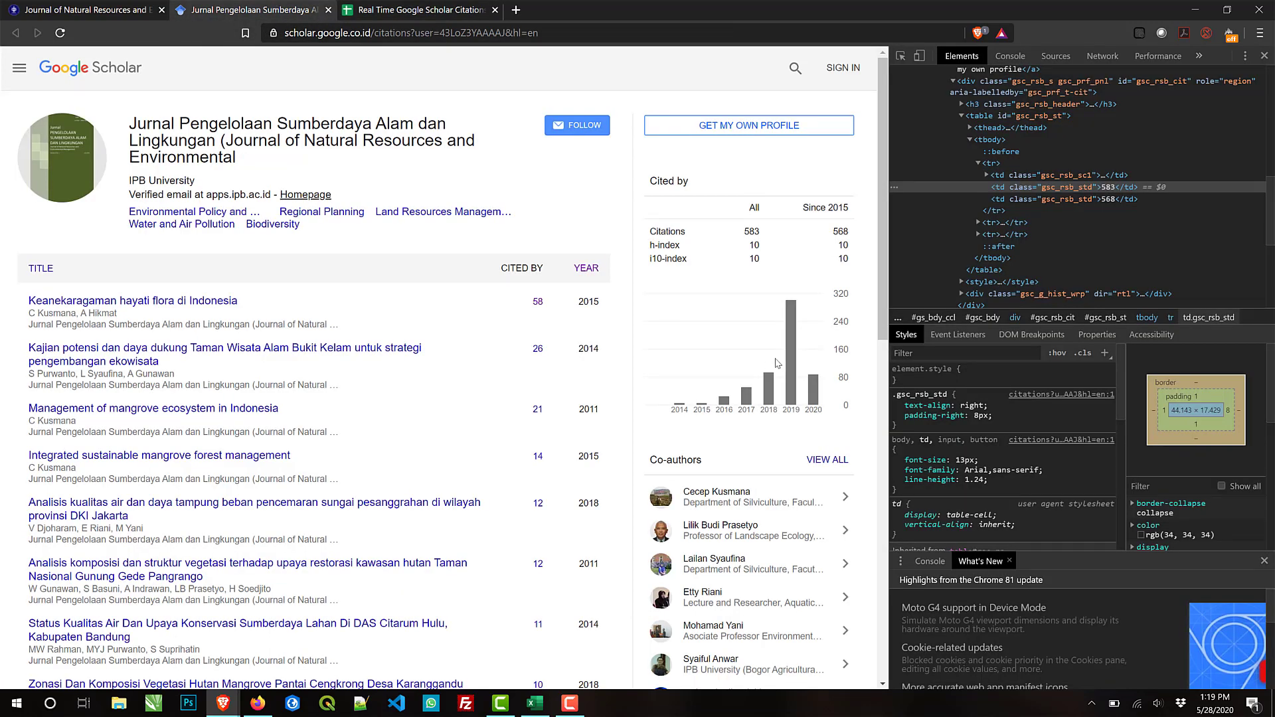
{"action": "mouse_move", "coordinate": [768, 394]}
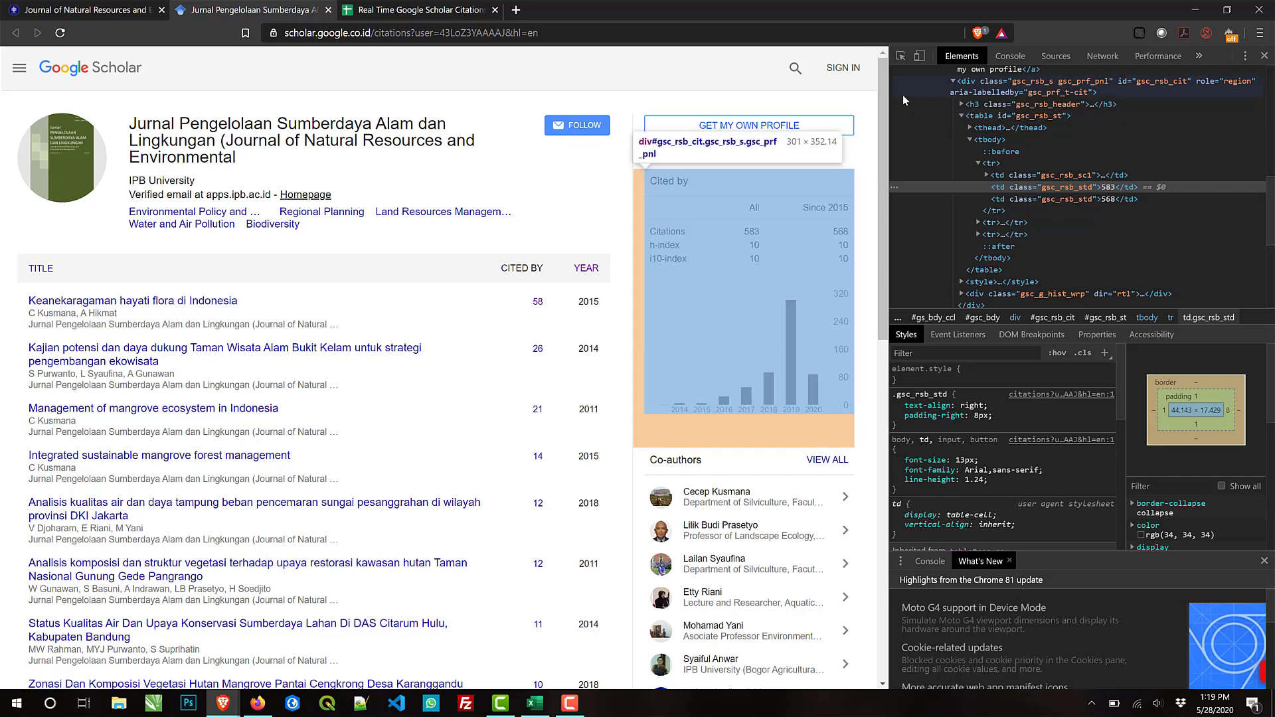
{"action": "left_click", "coordinate": [901, 56]}
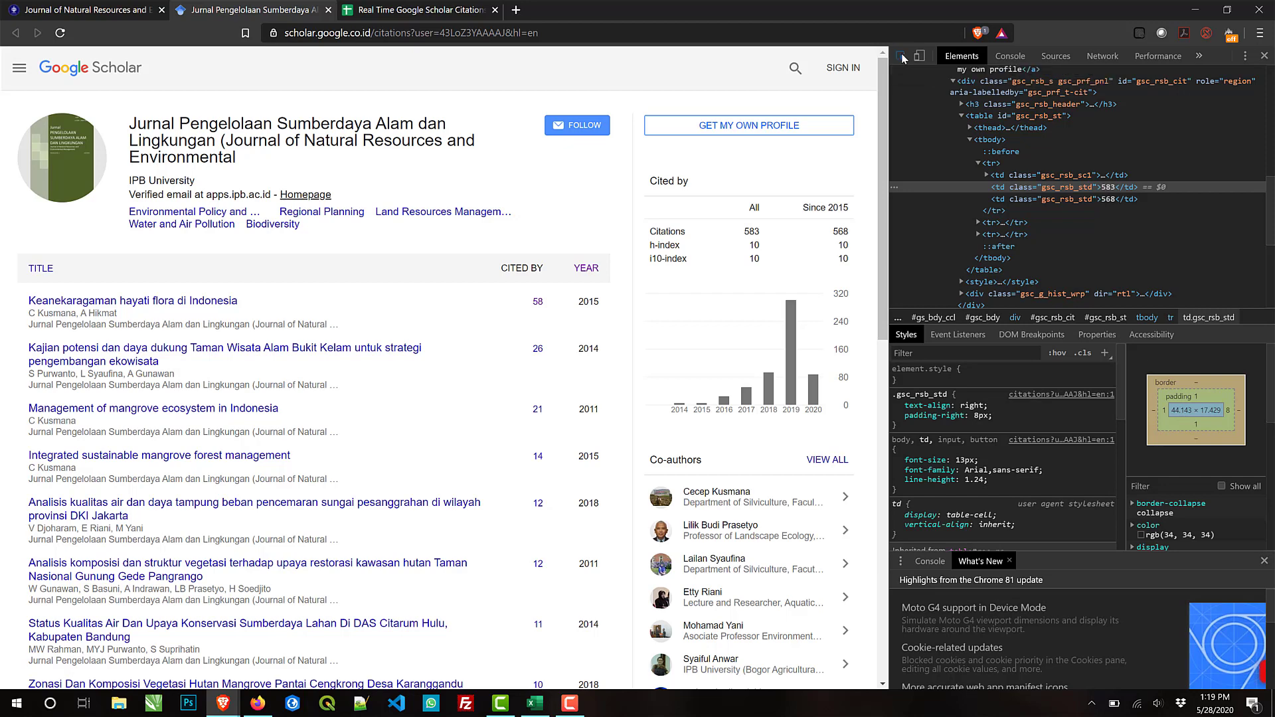
{"action": "left_click", "coordinate": [793, 342]}
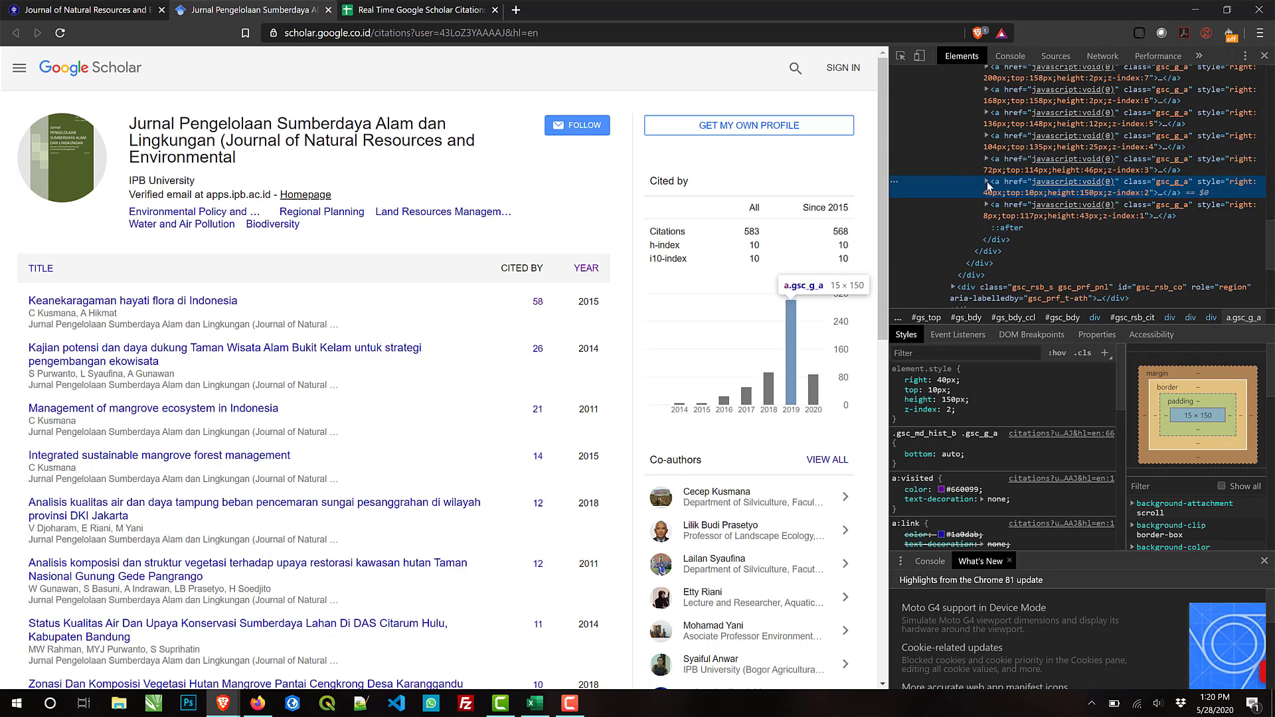
{"action": "left_click", "coordinate": [986, 181]}
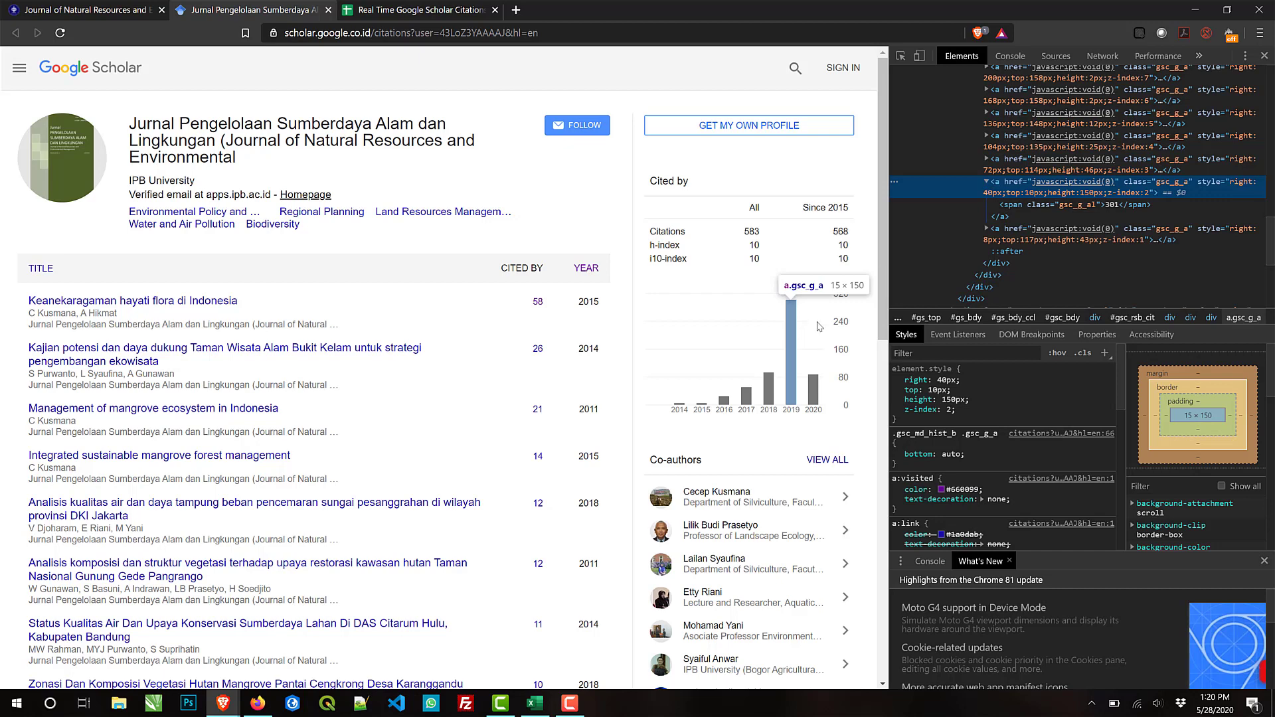
{"action": "mouse_move", "coordinate": [790, 337]}
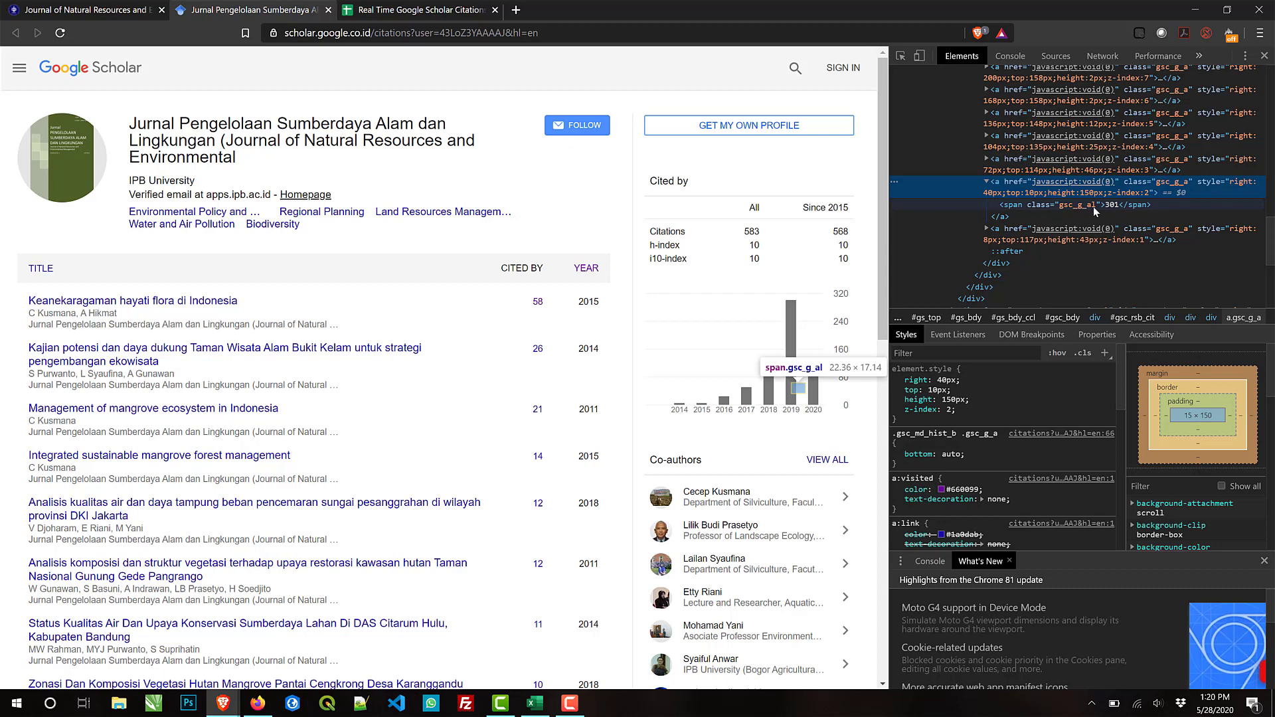
{"action": "mouse_move", "coordinate": [794, 312]}
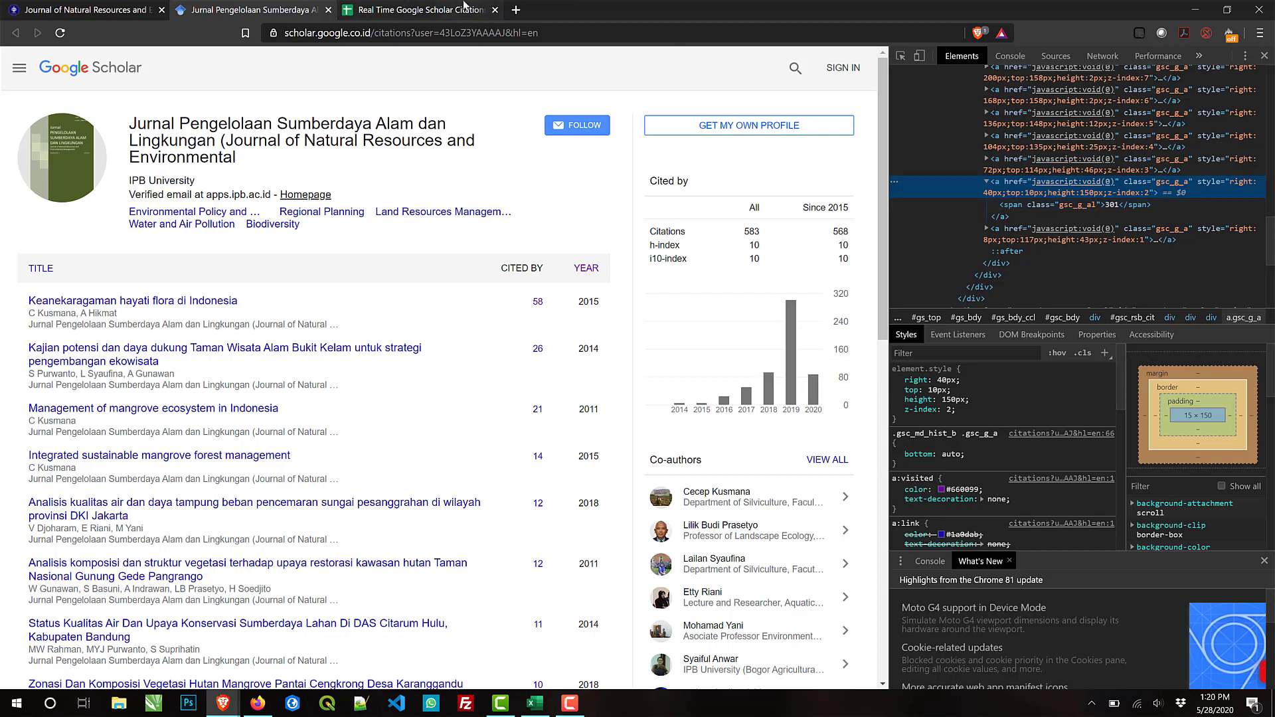
Step: Start an IMPORTXML formula in cell B12 with A1 as the URL and "// as the beginning of the XPath query
{"action": "left_click", "coordinate": [466, 6]}
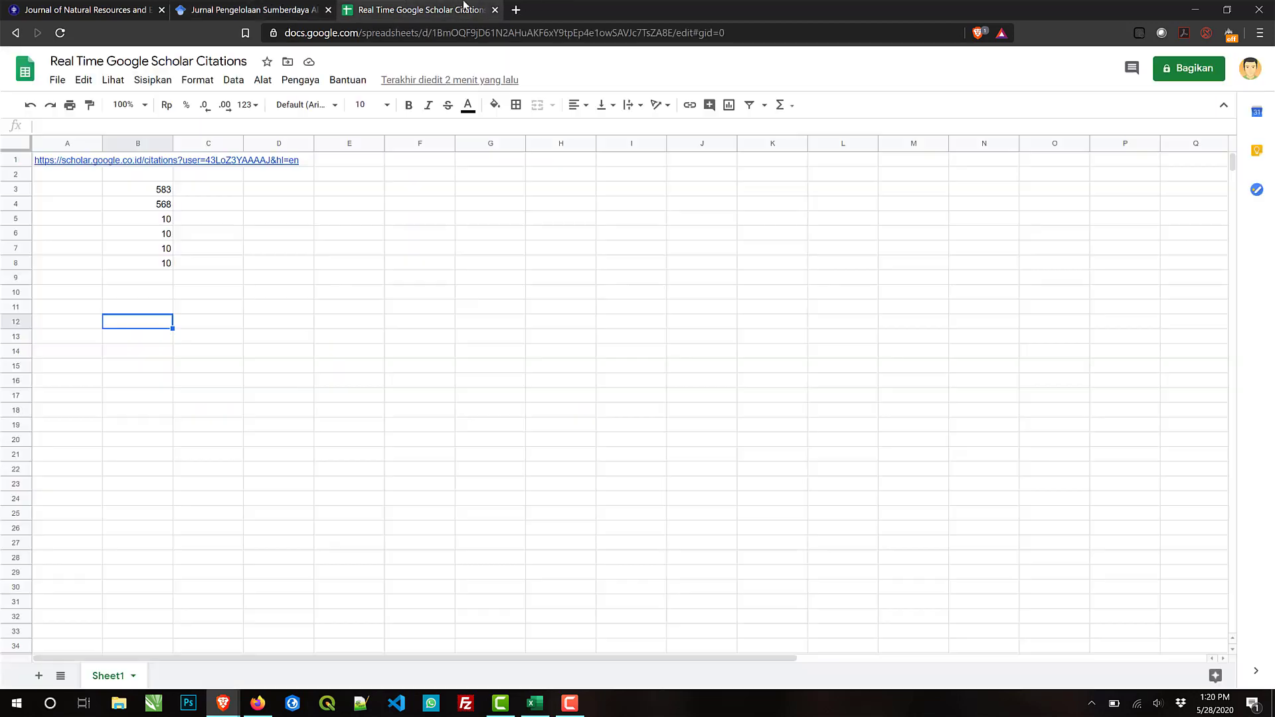
{"action": "left_click", "coordinate": [149, 310]}
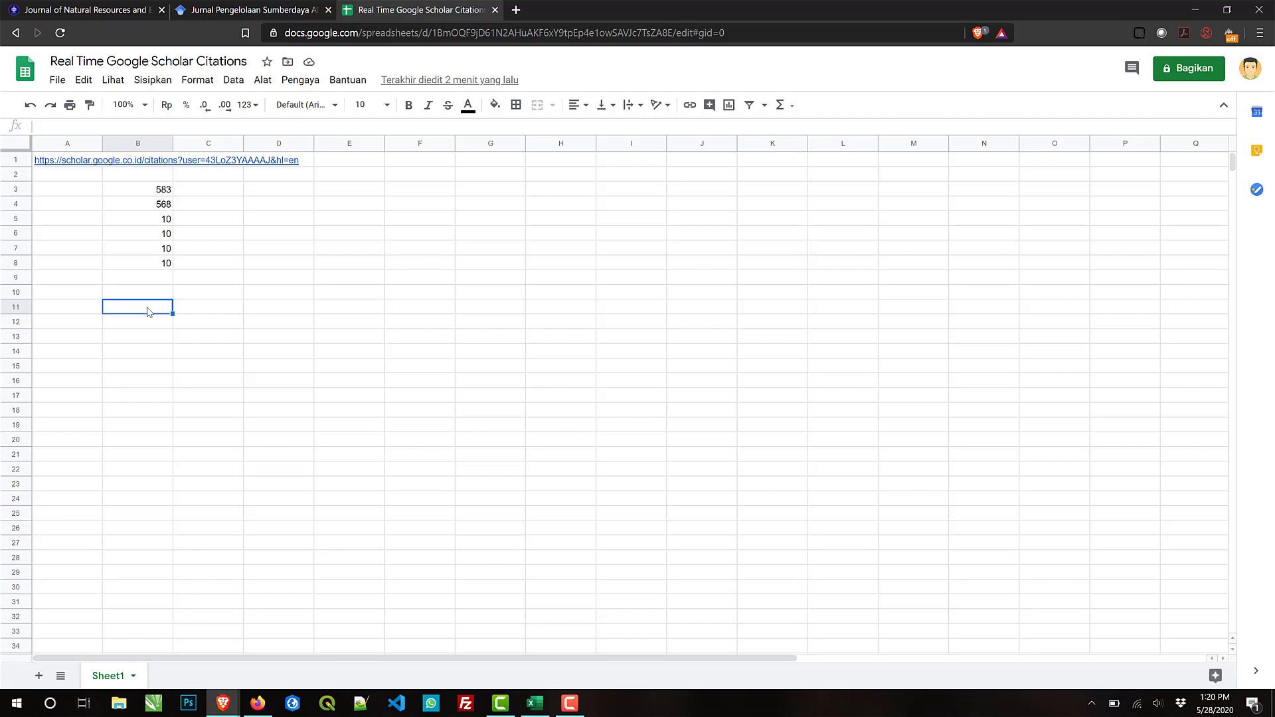
{"action": "key", "text": "Down"}
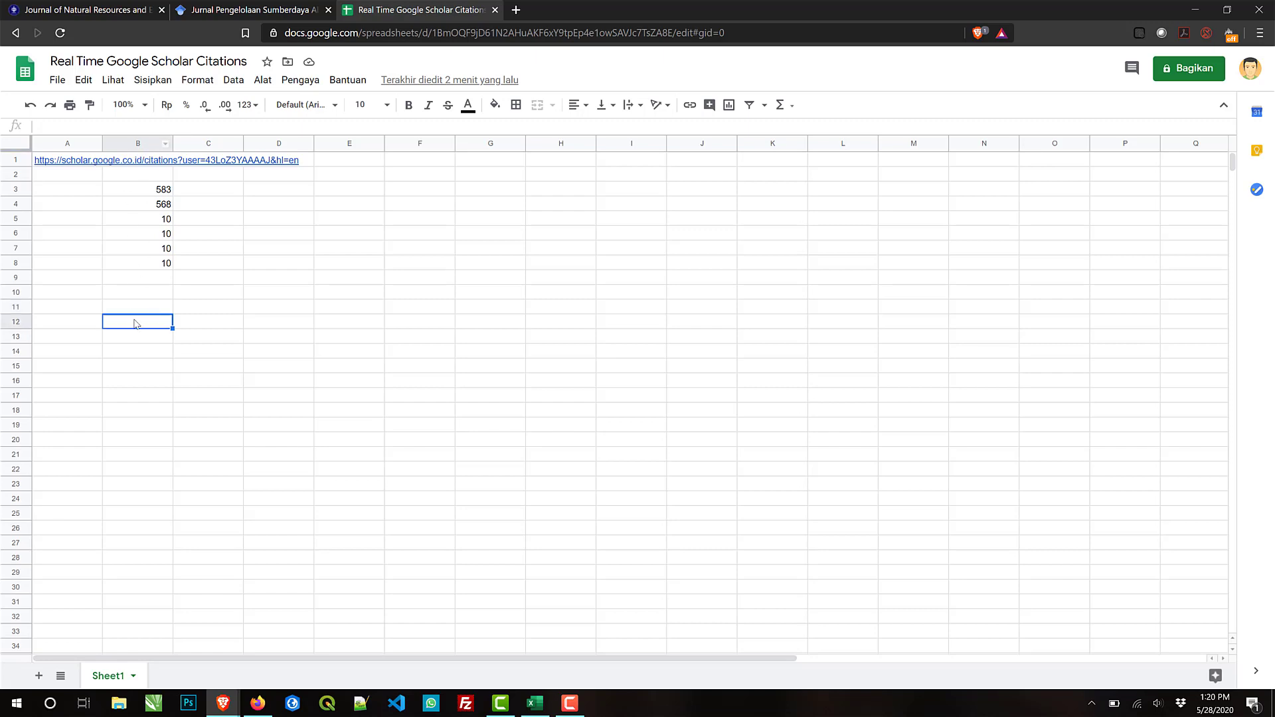
{"action": "type", "text": "="}
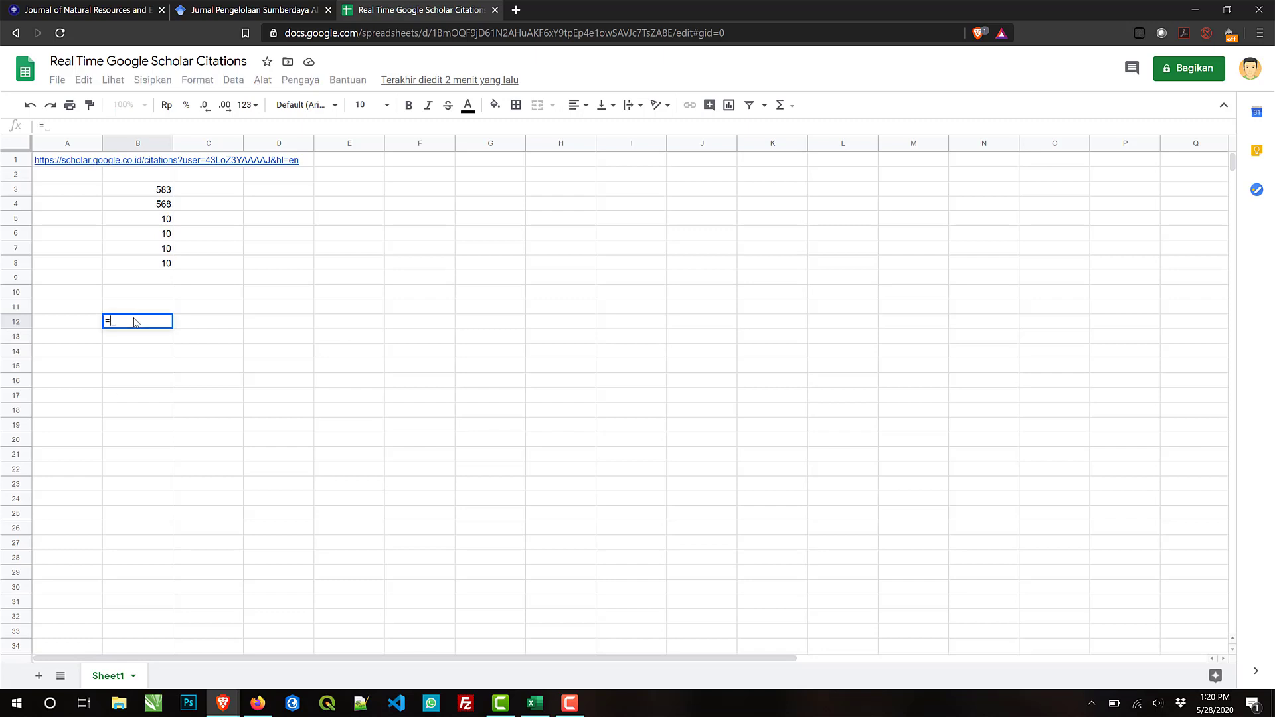
{"action": "type", "text": "impor"}
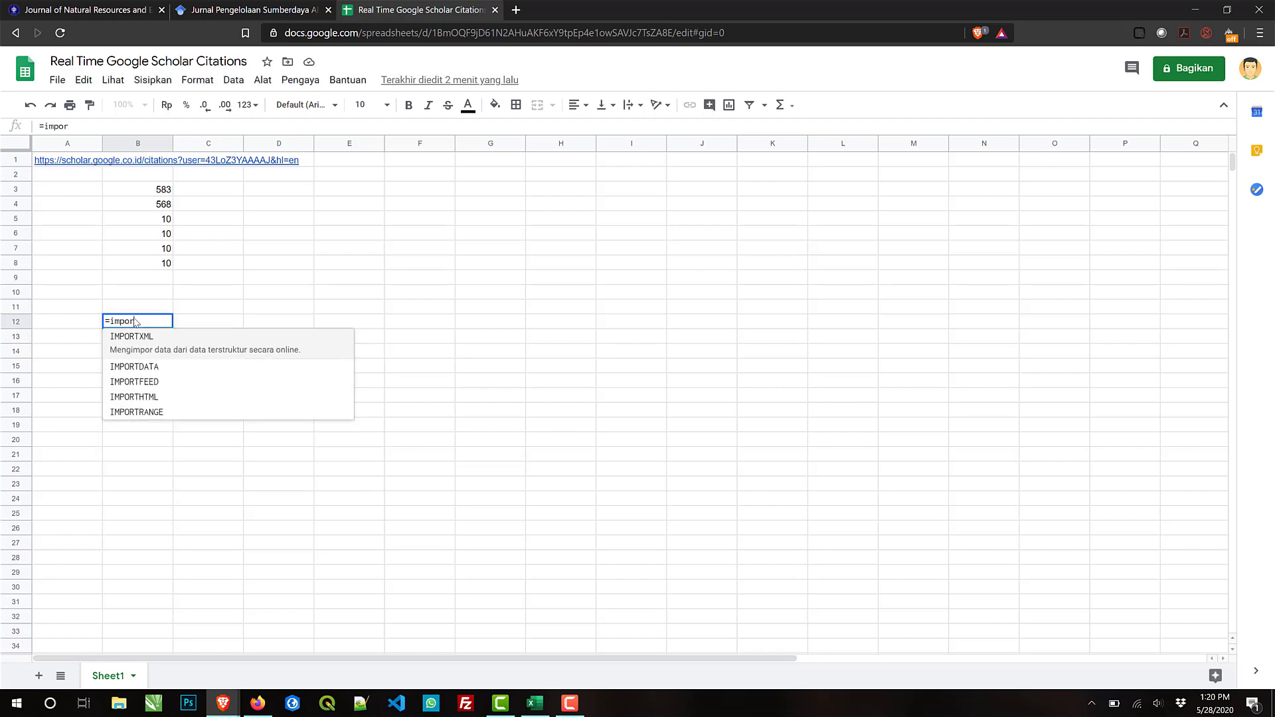
{"action": "type", "text": "txml"}
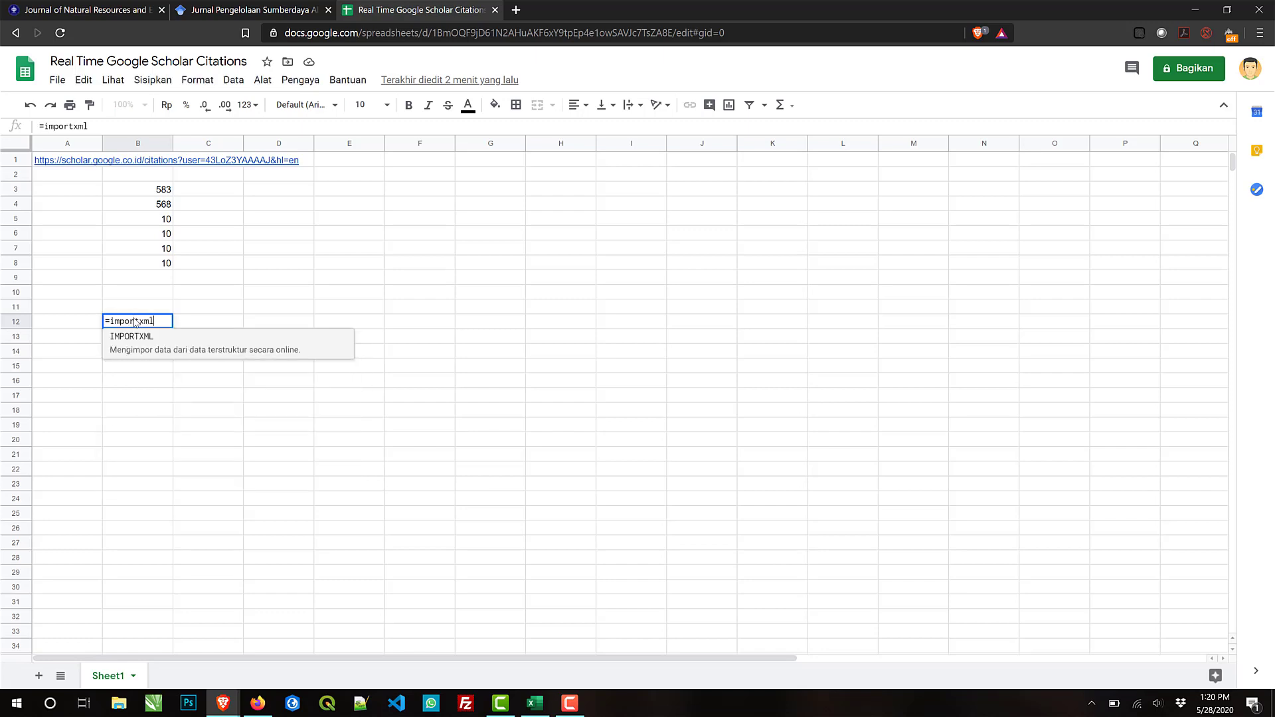
{"action": "type", "text": "("}
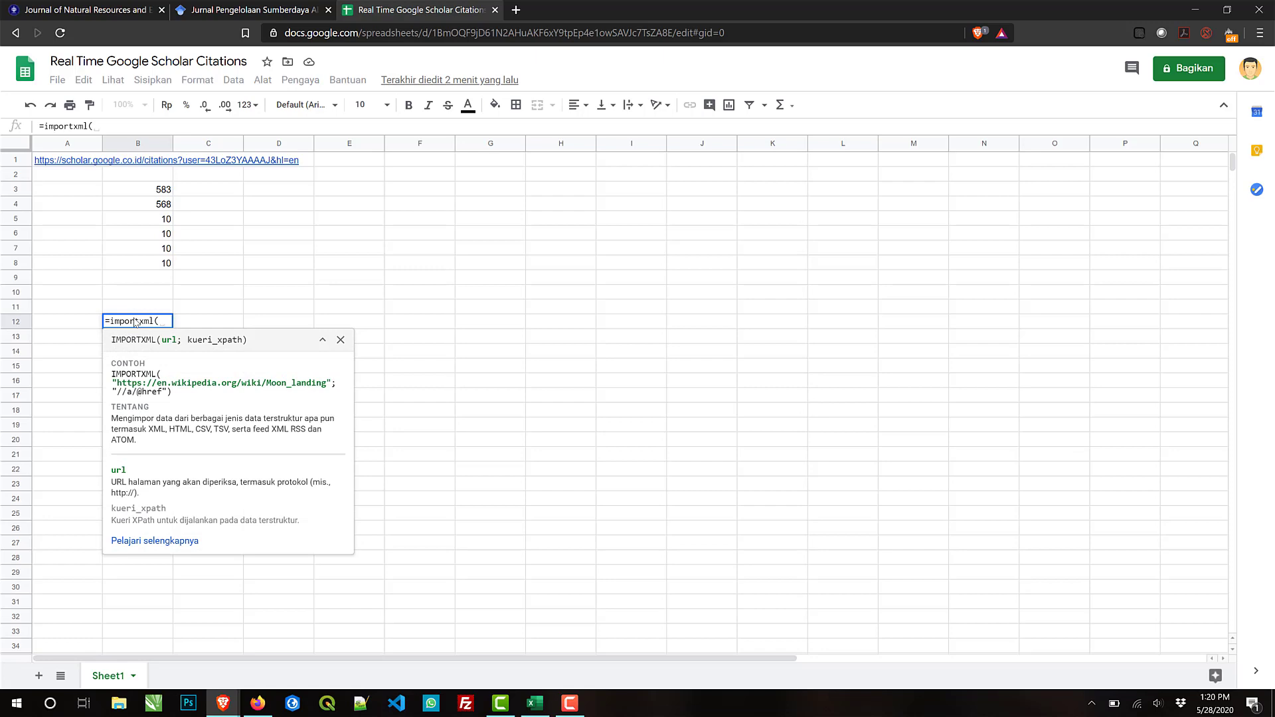
{"action": "left_click", "coordinate": [44, 164]}
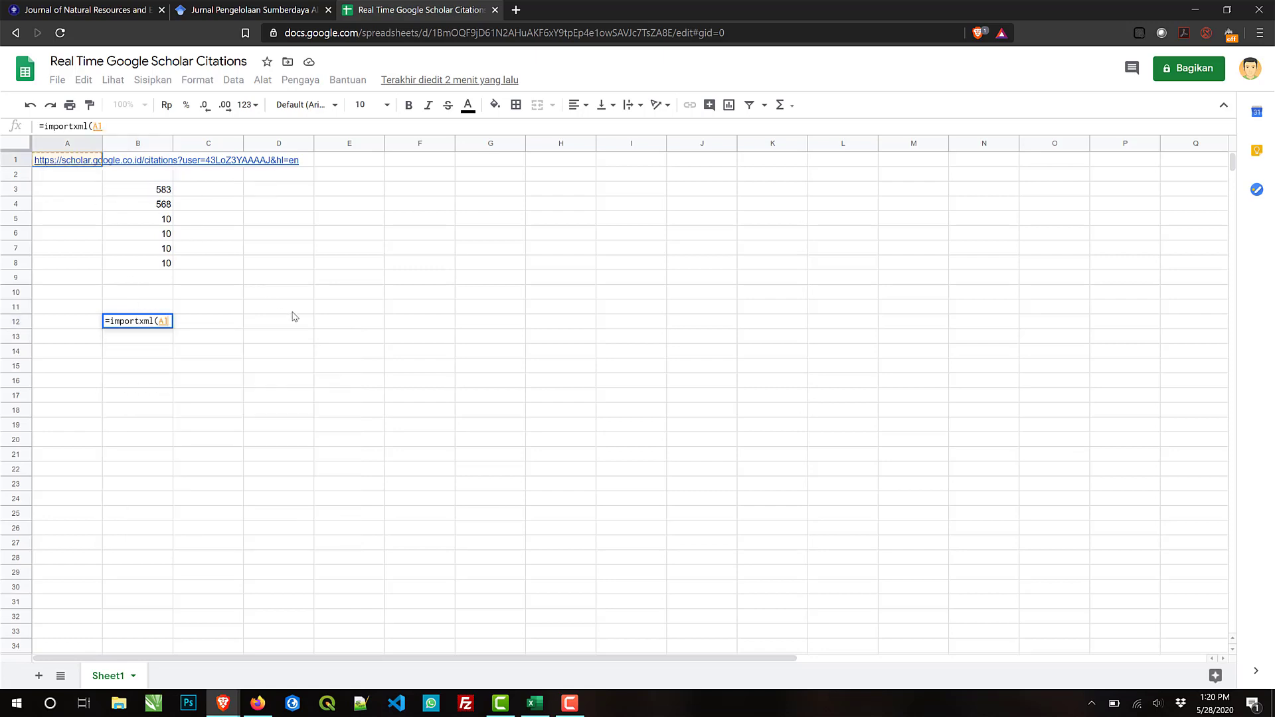
{"action": "type", "text": ";"}
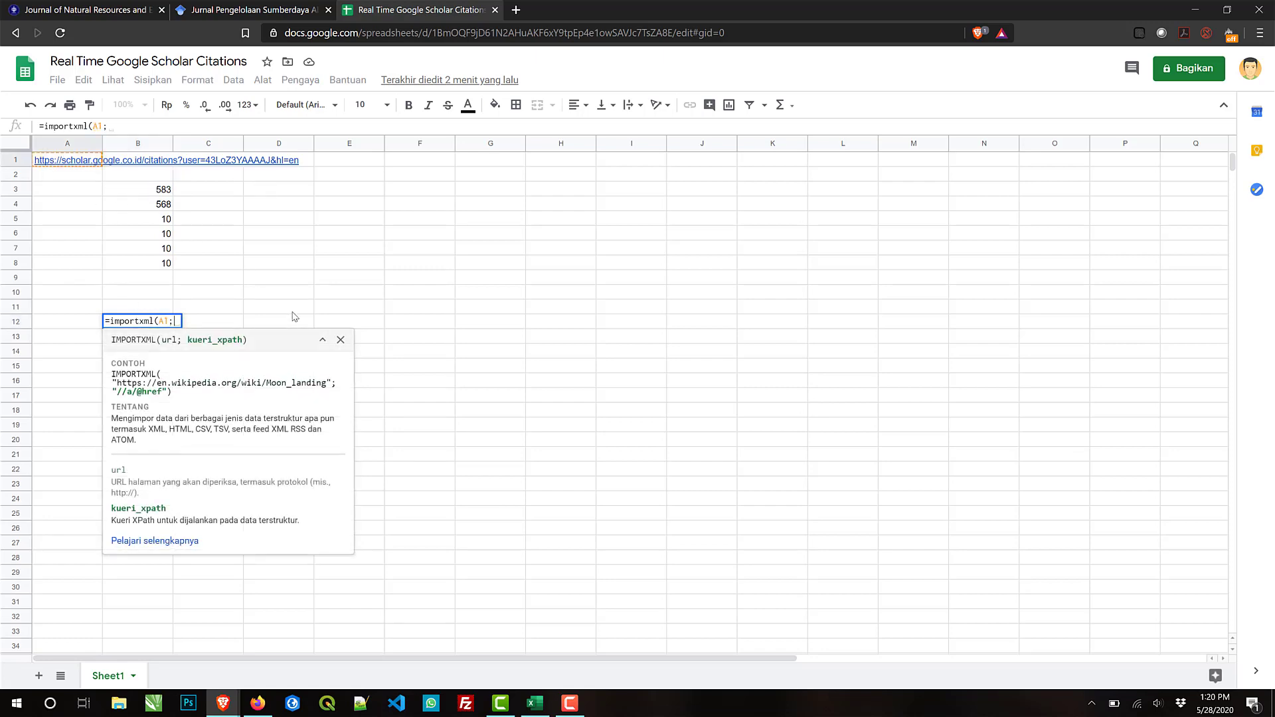
{"action": "type", "text": "\""}
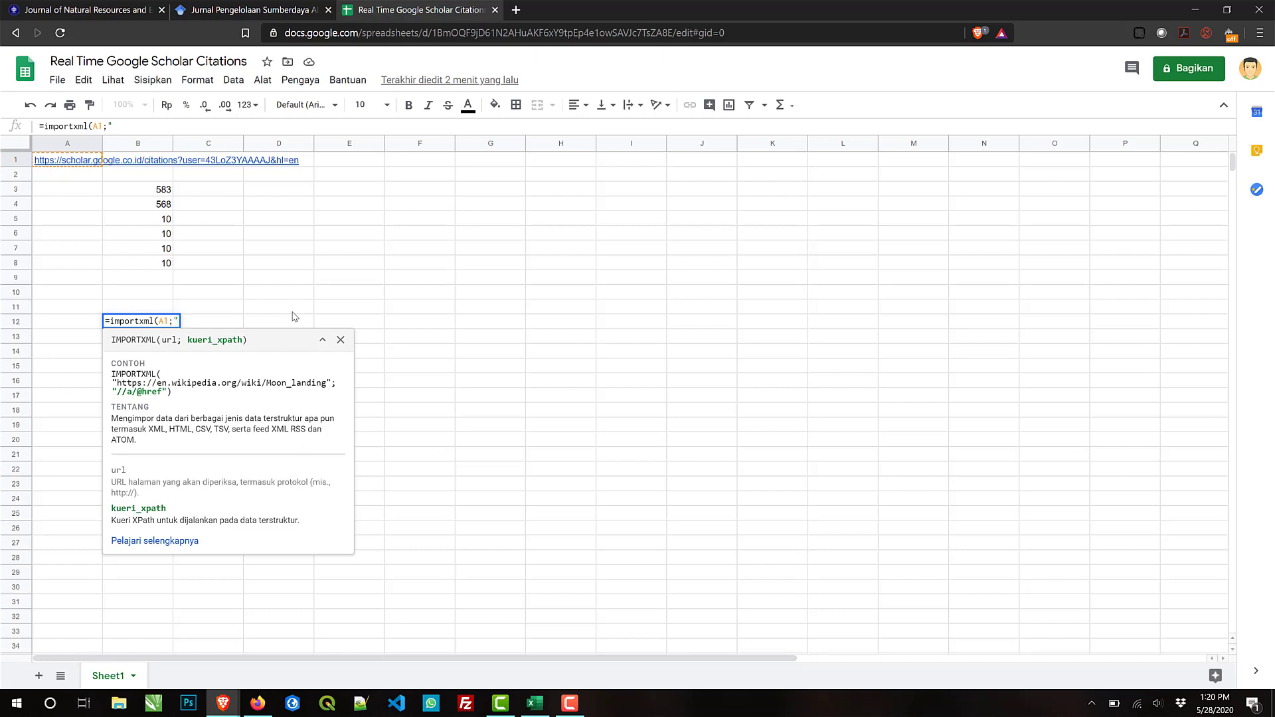
{"action": "type", "text": "//"}
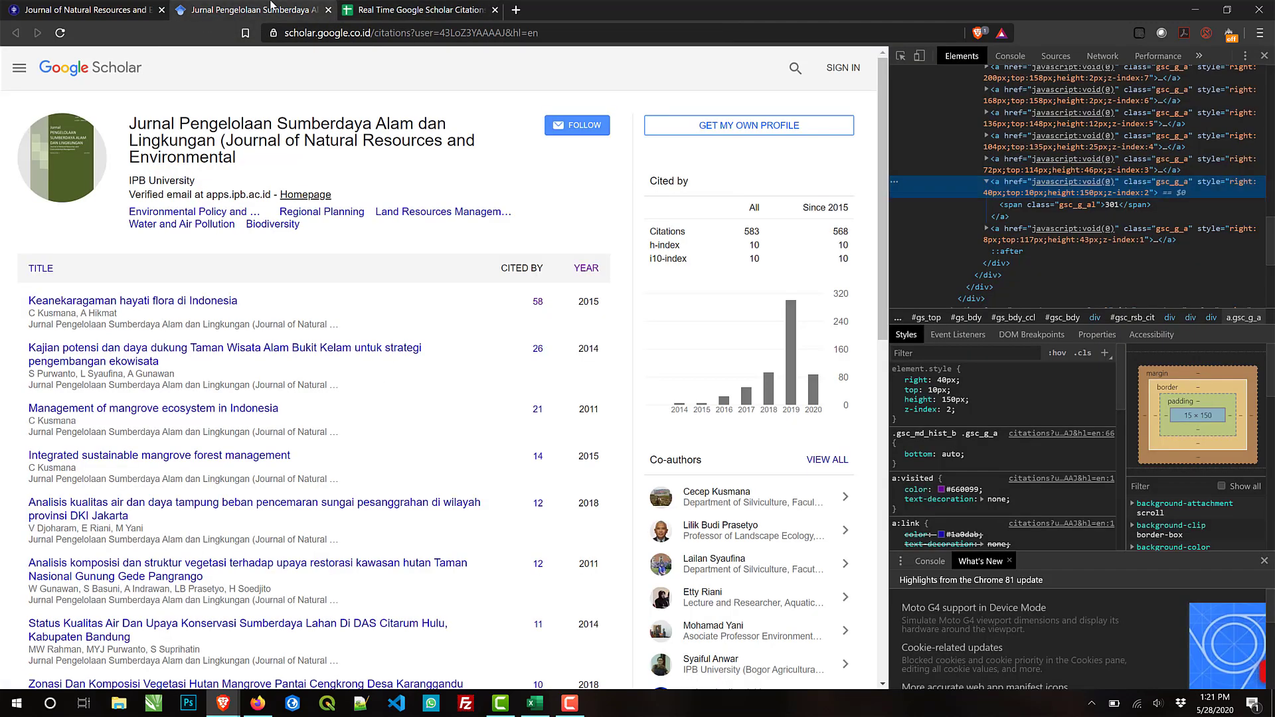
{"action": "left_click", "coordinate": [252, 9]}
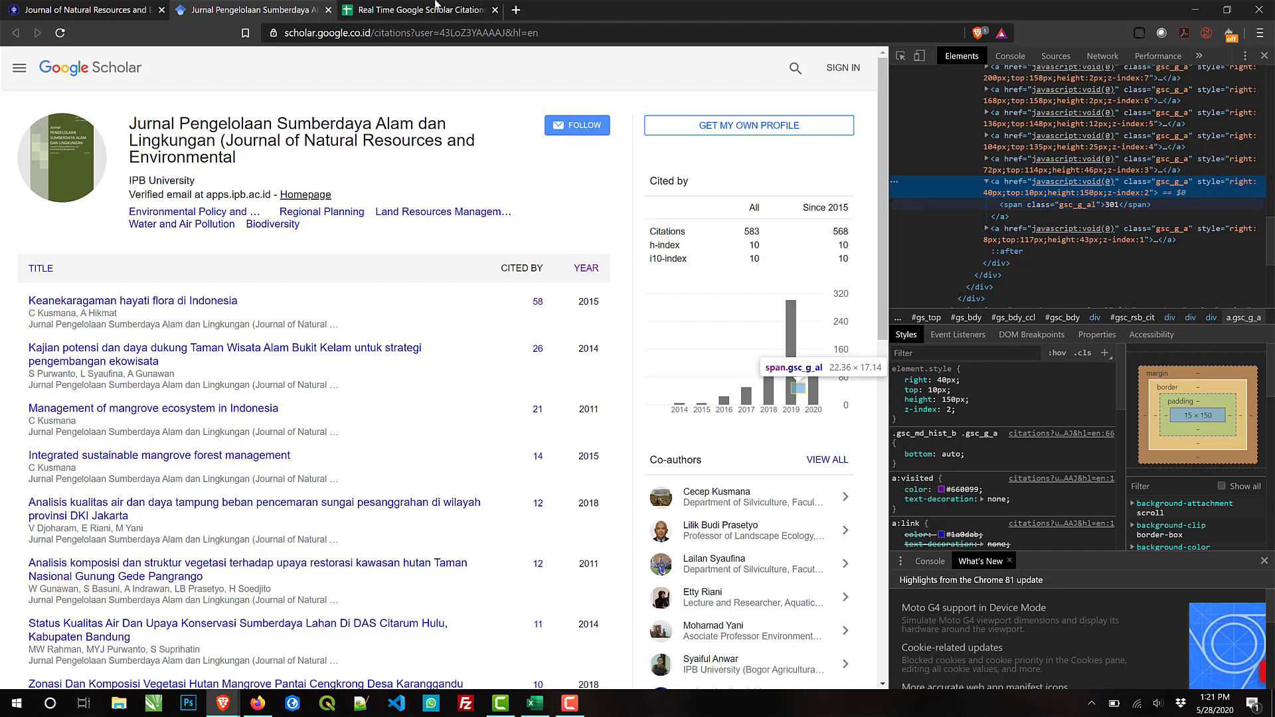
{"action": "left_click", "coordinate": [421, 7]}
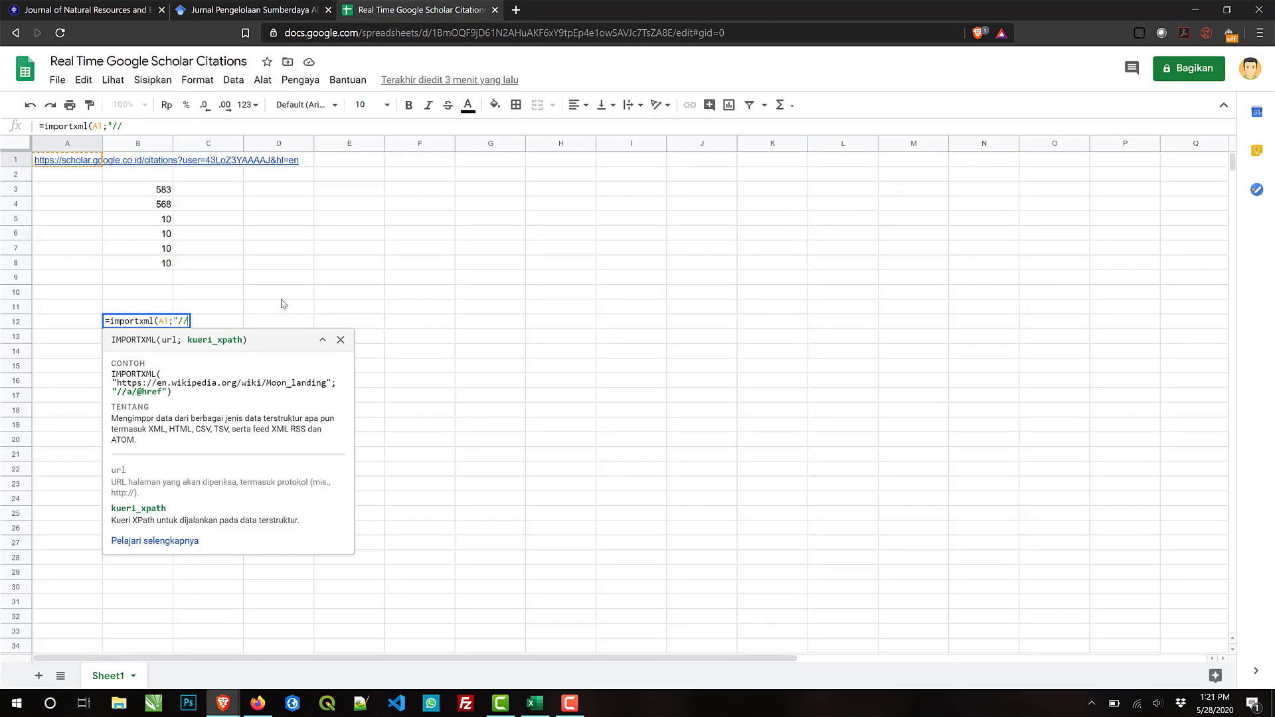
{"action": "type", "text": "span[@class"}
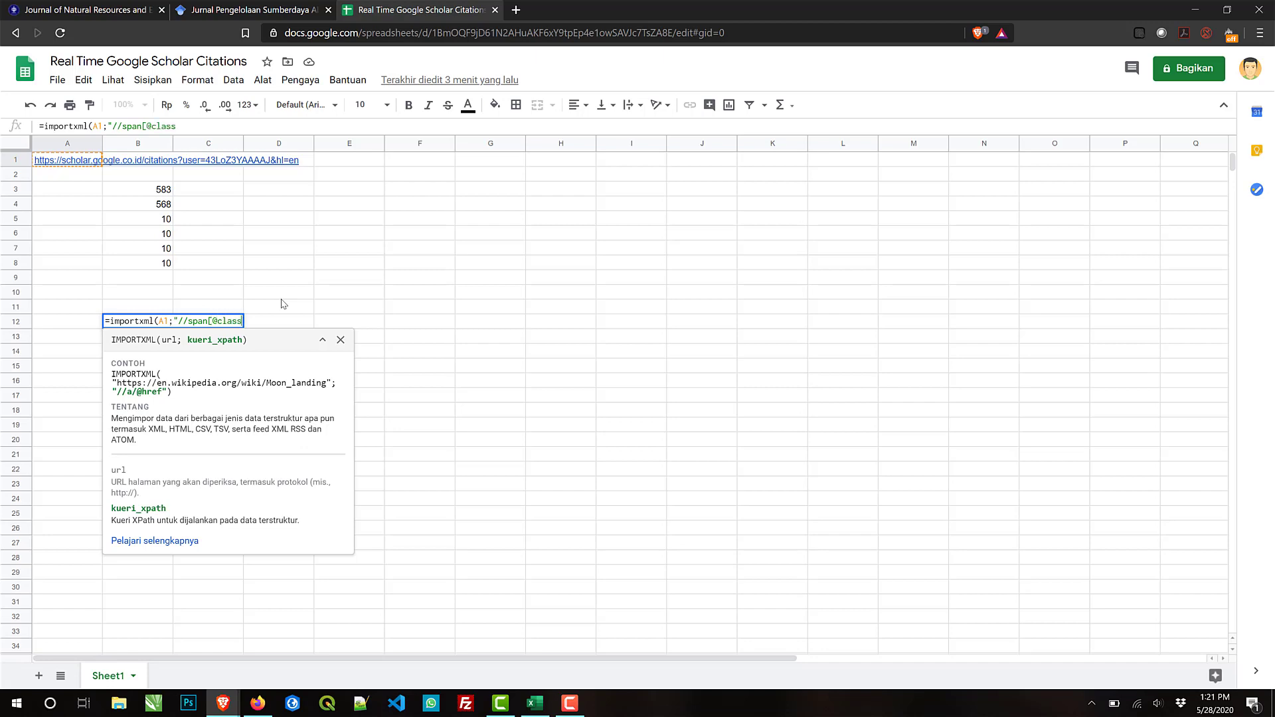
{"action": "type", "text": "="}
{"action": "left_click", "coordinate": [274, 9]}
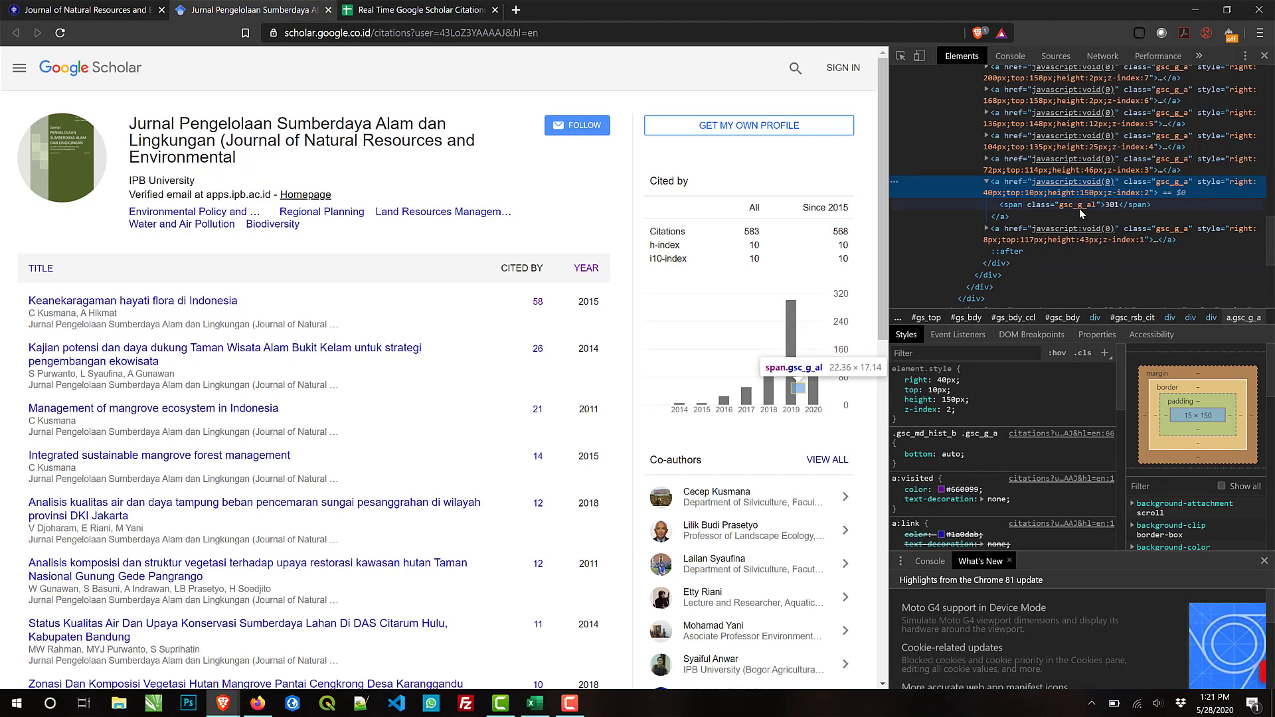
{"action": "left_click", "coordinate": [425, 10]}
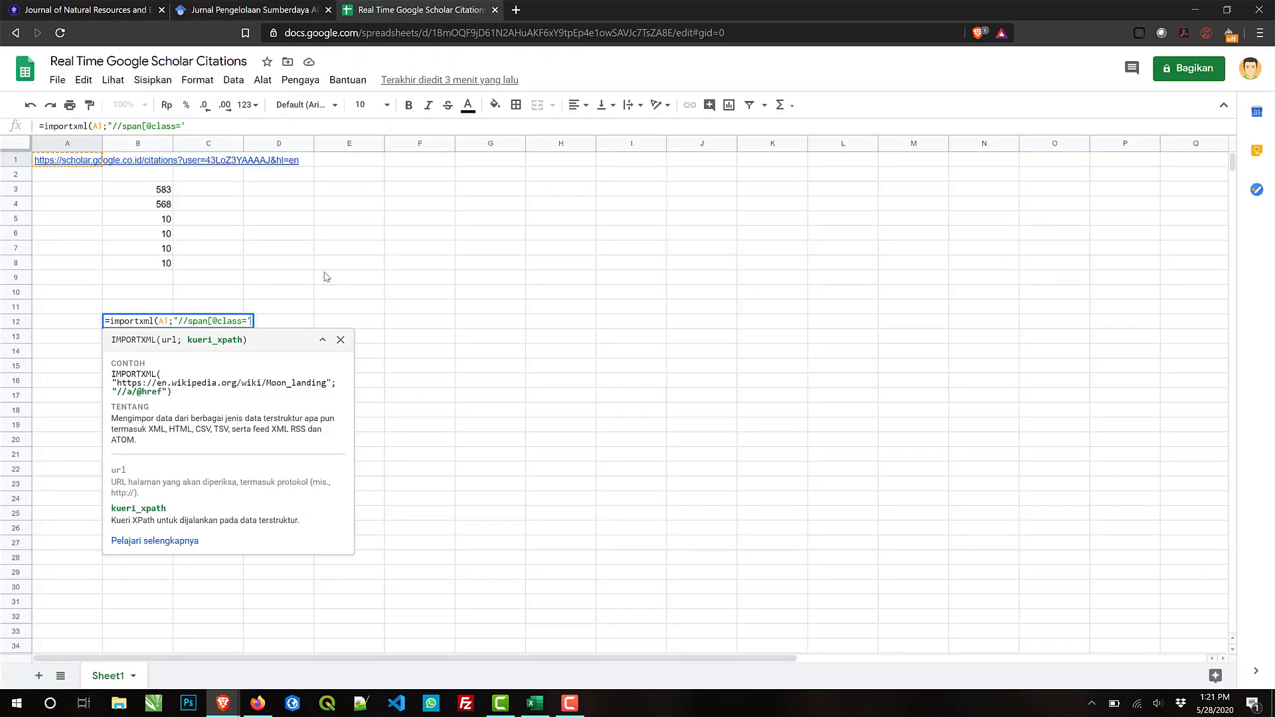
{"action": "type", "text": "gsc_"}
{"action": "left_click", "coordinate": [259, 8]}
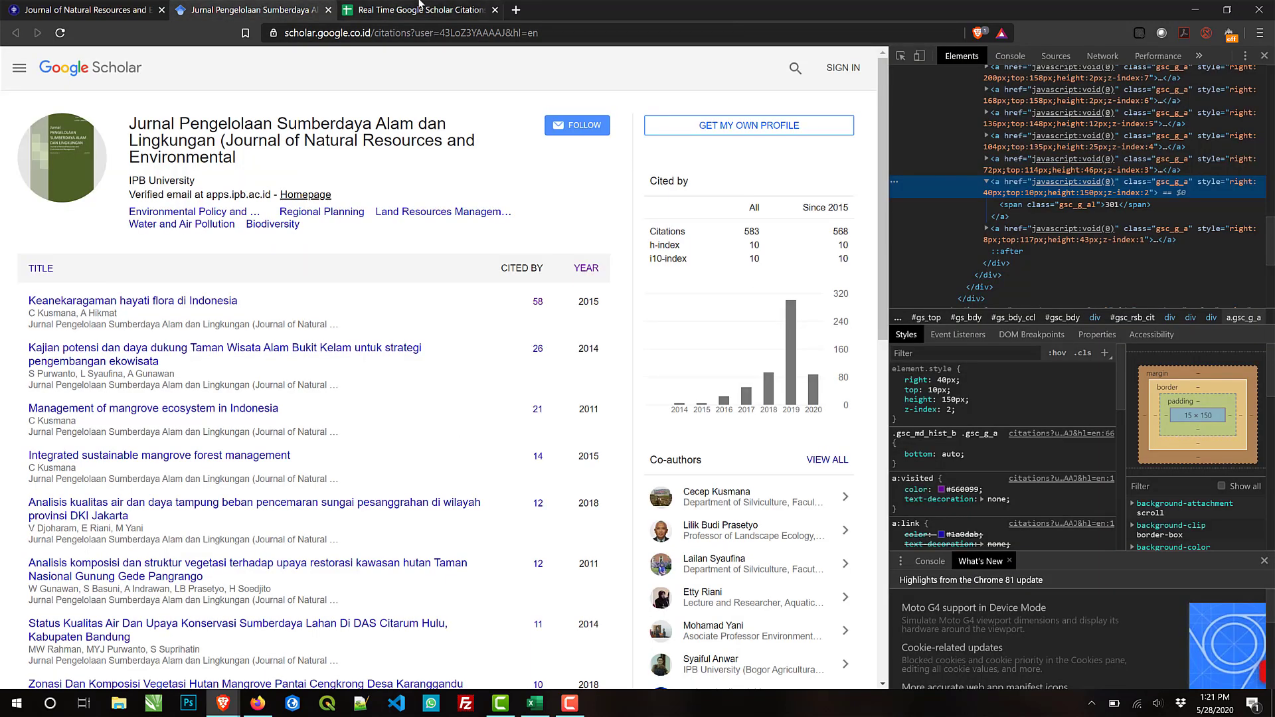
{"action": "left_click", "coordinate": [455, 7]}
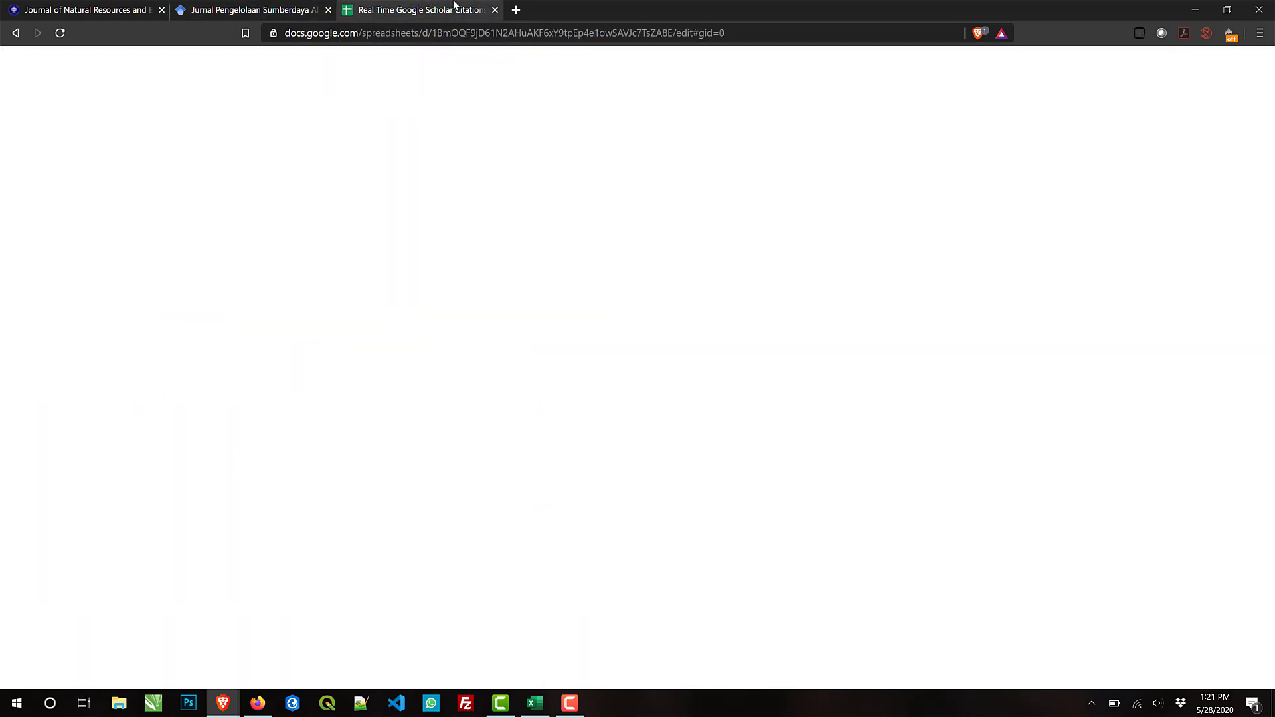
{"action": "type", "text": "g_al'"}
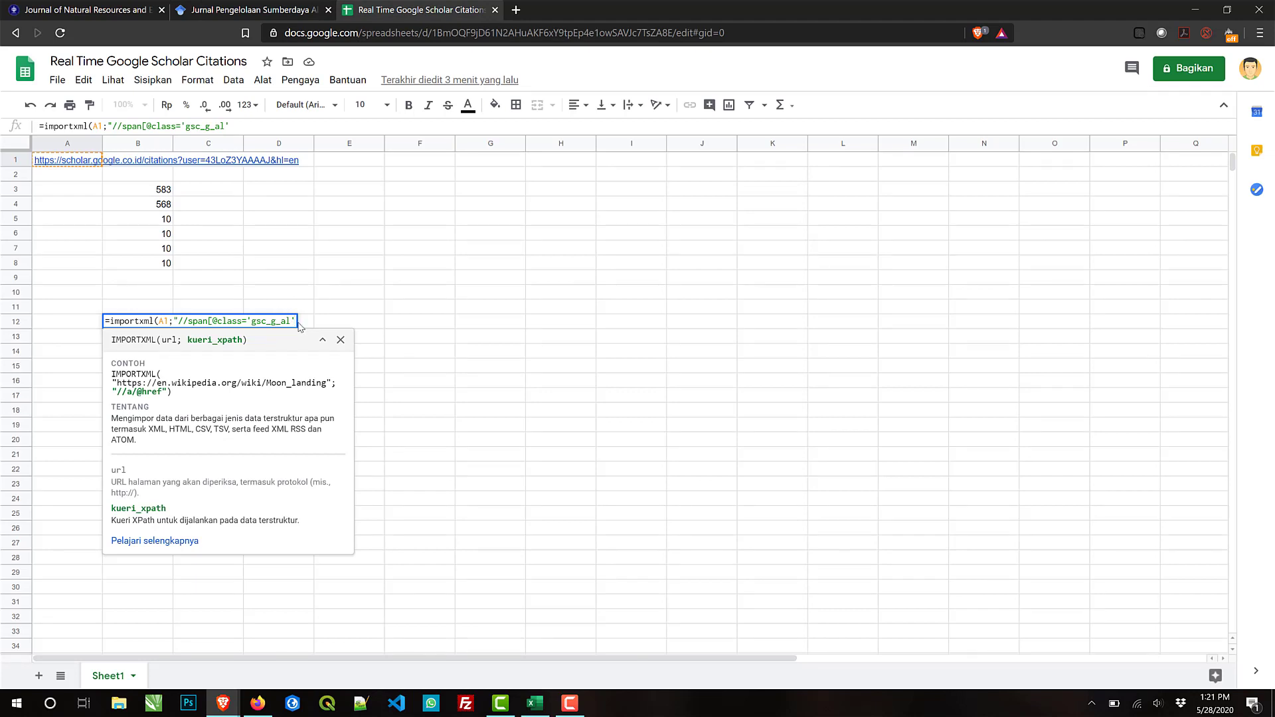
{"action": "type", "text": "]\")"}
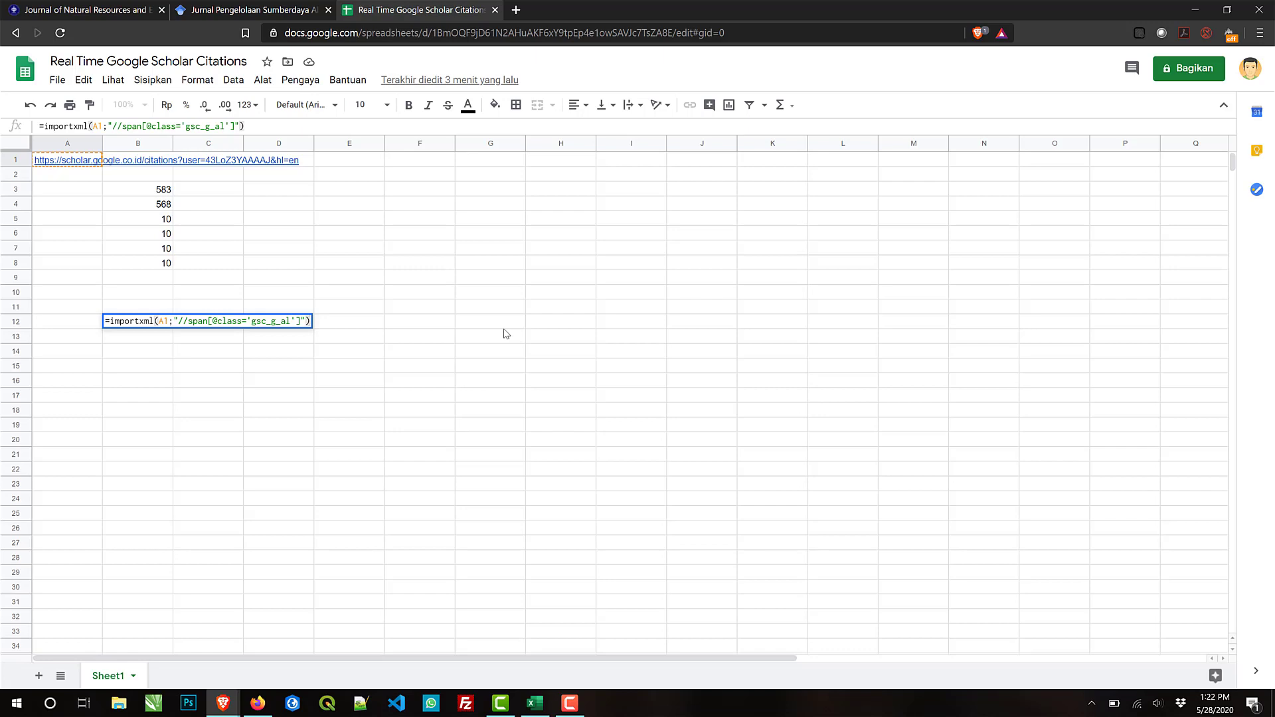
{"action": "left_click", "coordinate": [170, 321]}
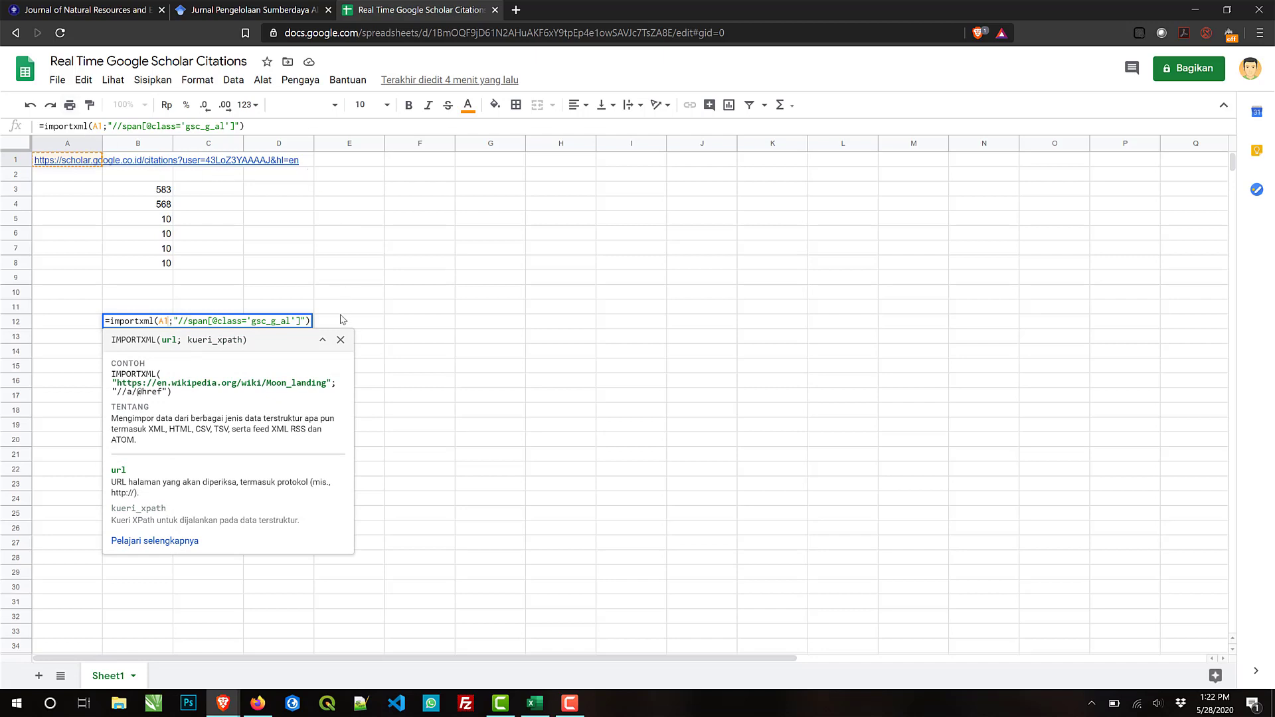
{"action": "left_click", "coordinate": [306, 322]}
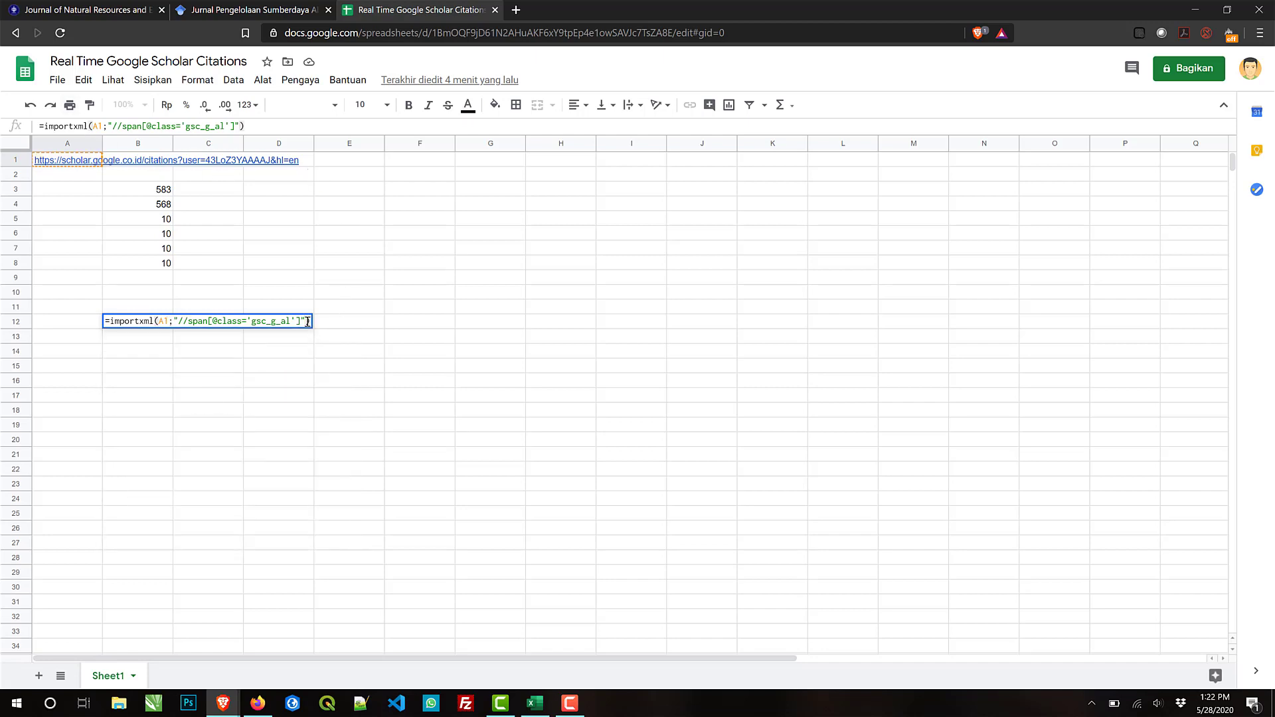
{"action": "key", "text": "Return"}
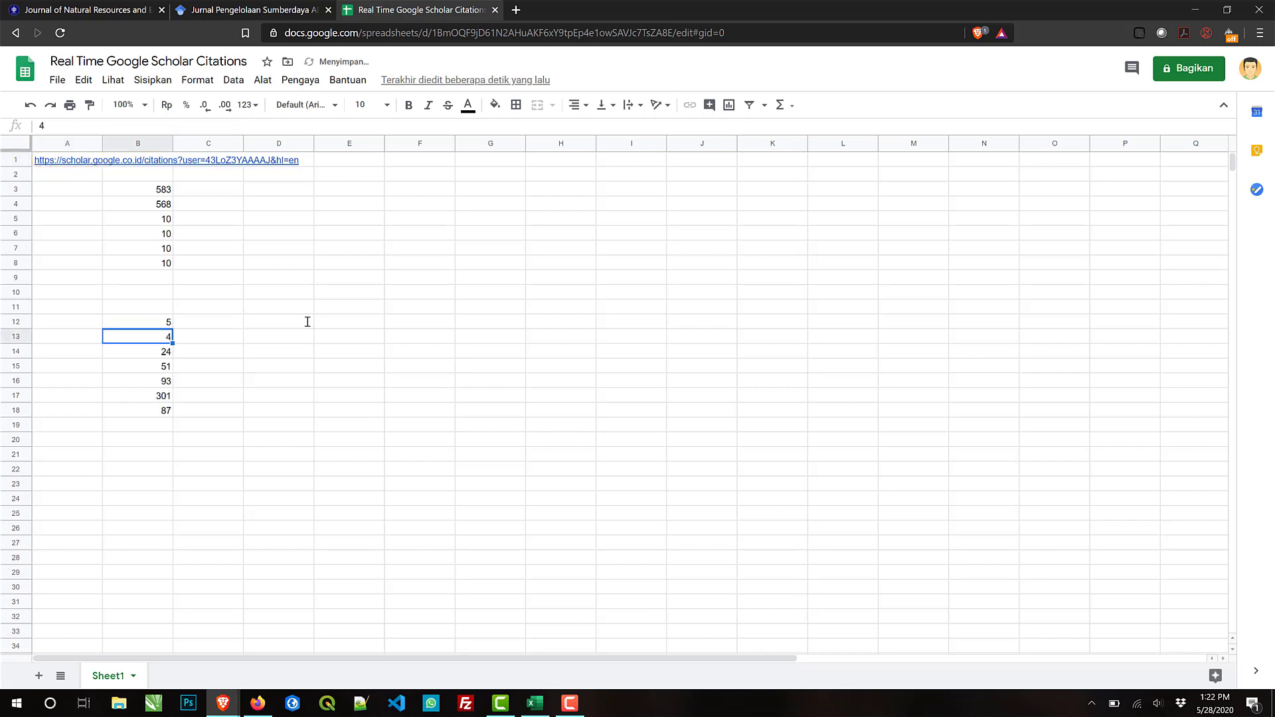
Step: Compare the yearly counts imported in B12:B18 with the bars of the profile's citation chart
{"action": "left_click", "coordinate": [164, 327]}
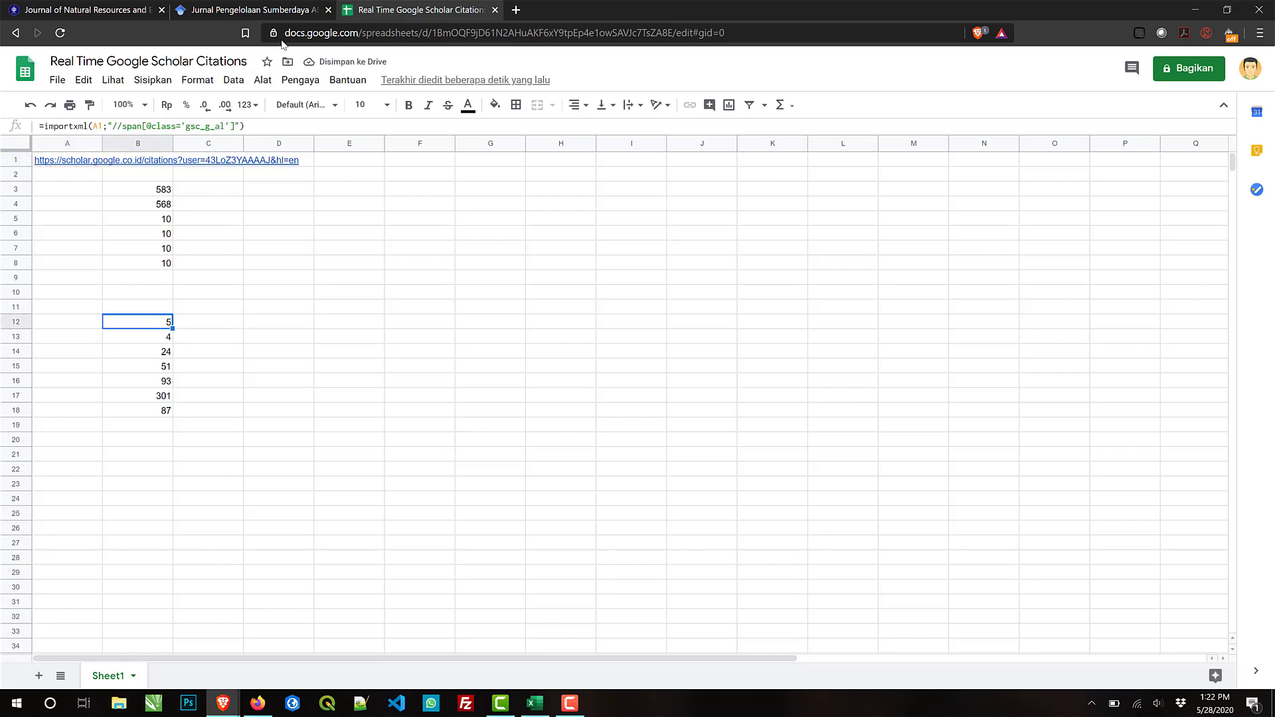
{"action": "left_click", "coordinate": [253, 9]}
{"action": "mouse_move", "coordinate": [696, 408]}
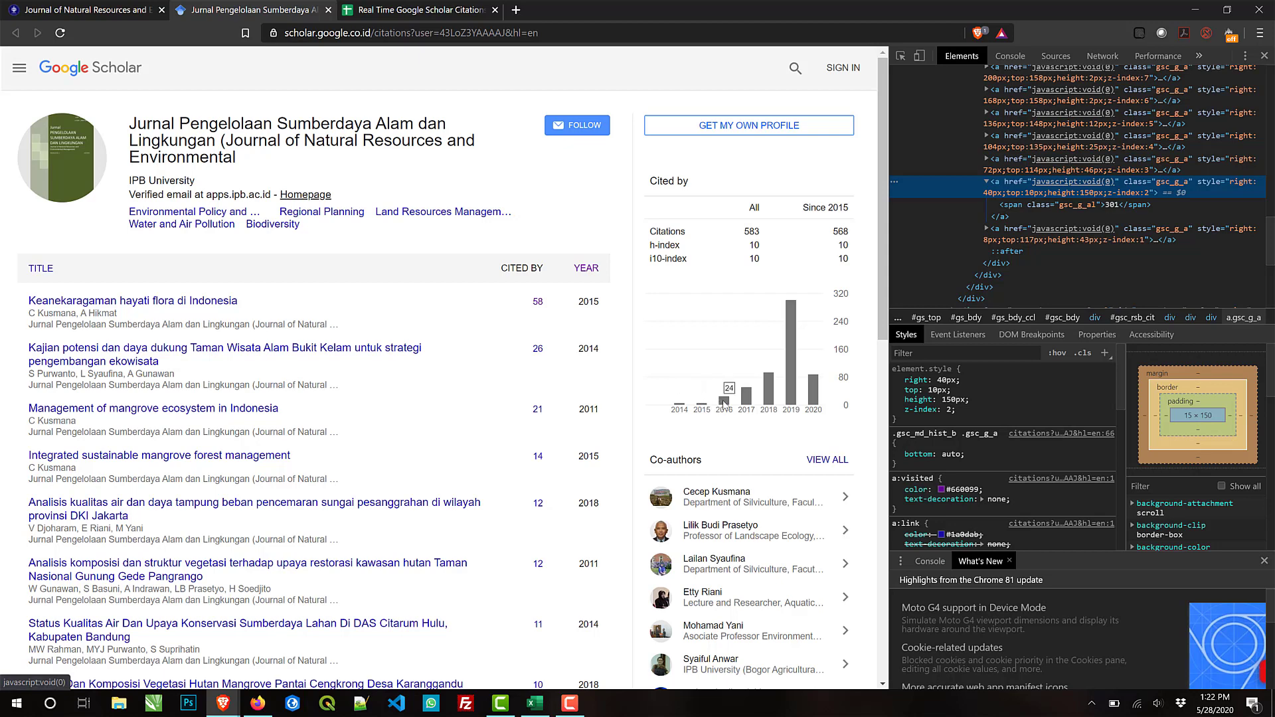
{"action": "left_click", "coordinate": [419, 8]}
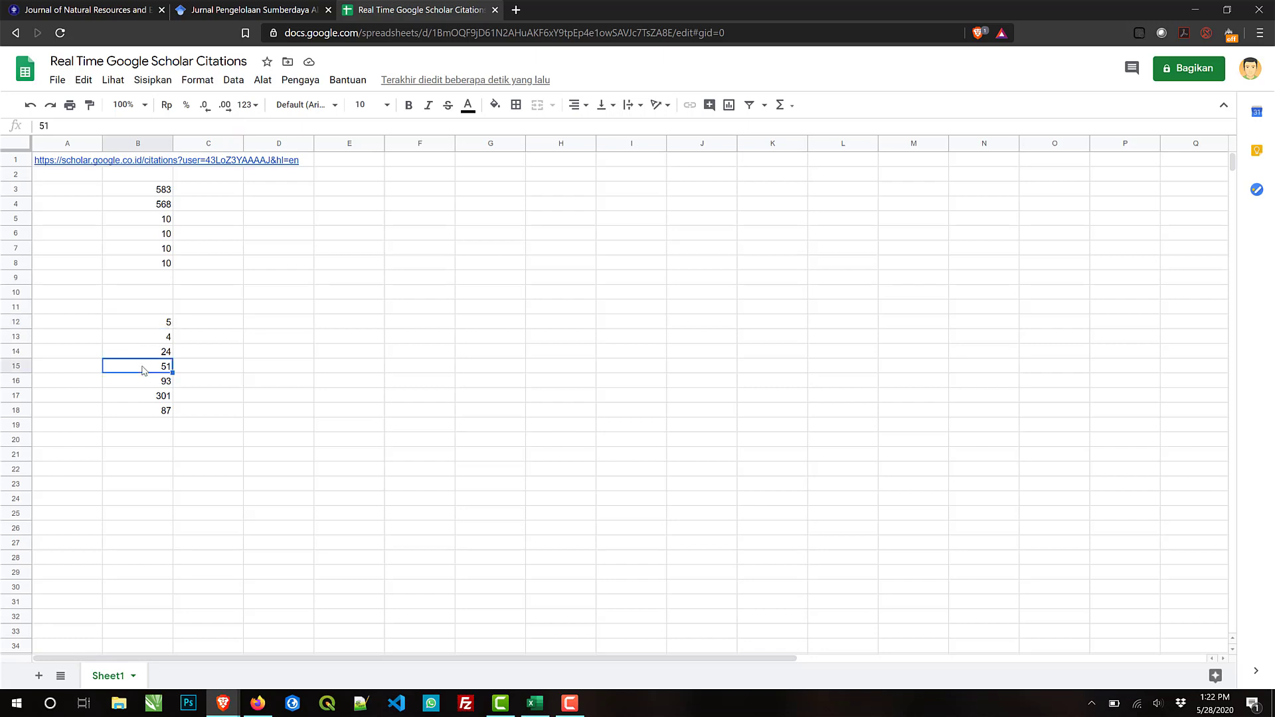
{"action": "left_click", "coordinate": [162, 411]}
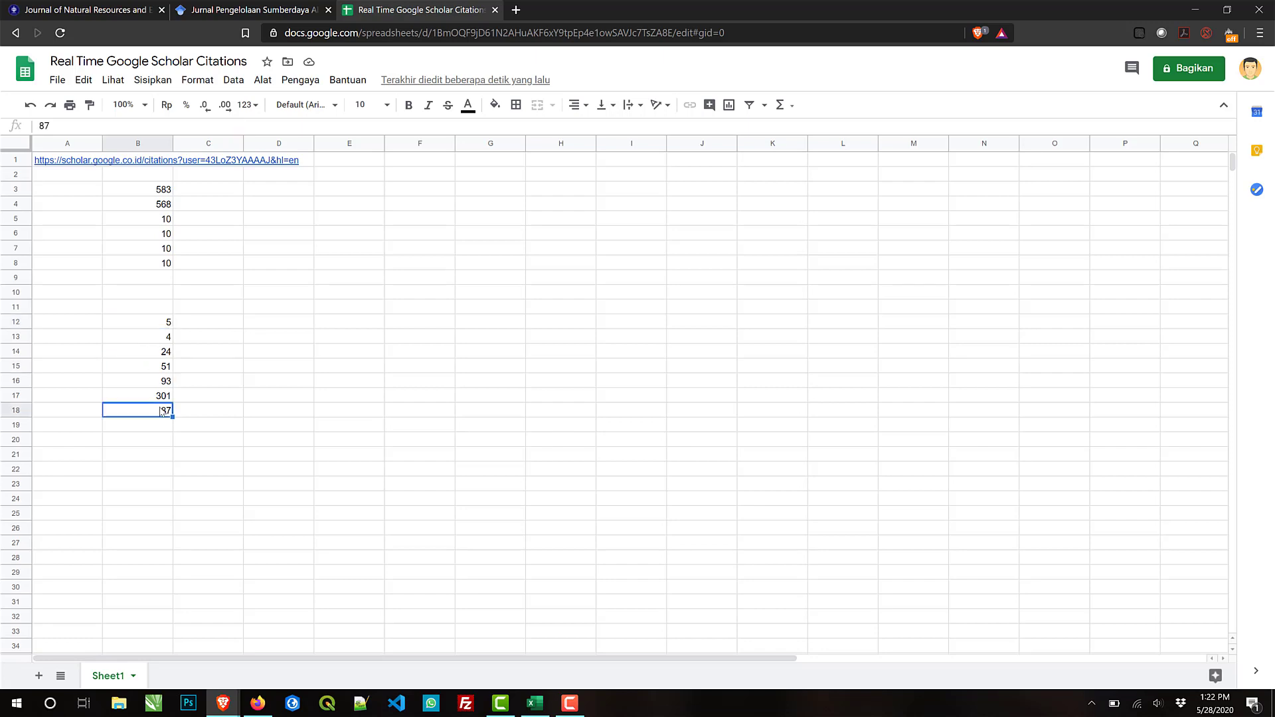
Step: Select cell A18 beside the last imported count and check the 2020 bar in the profile's citation chart
{"action": "key", "text": "Left"}
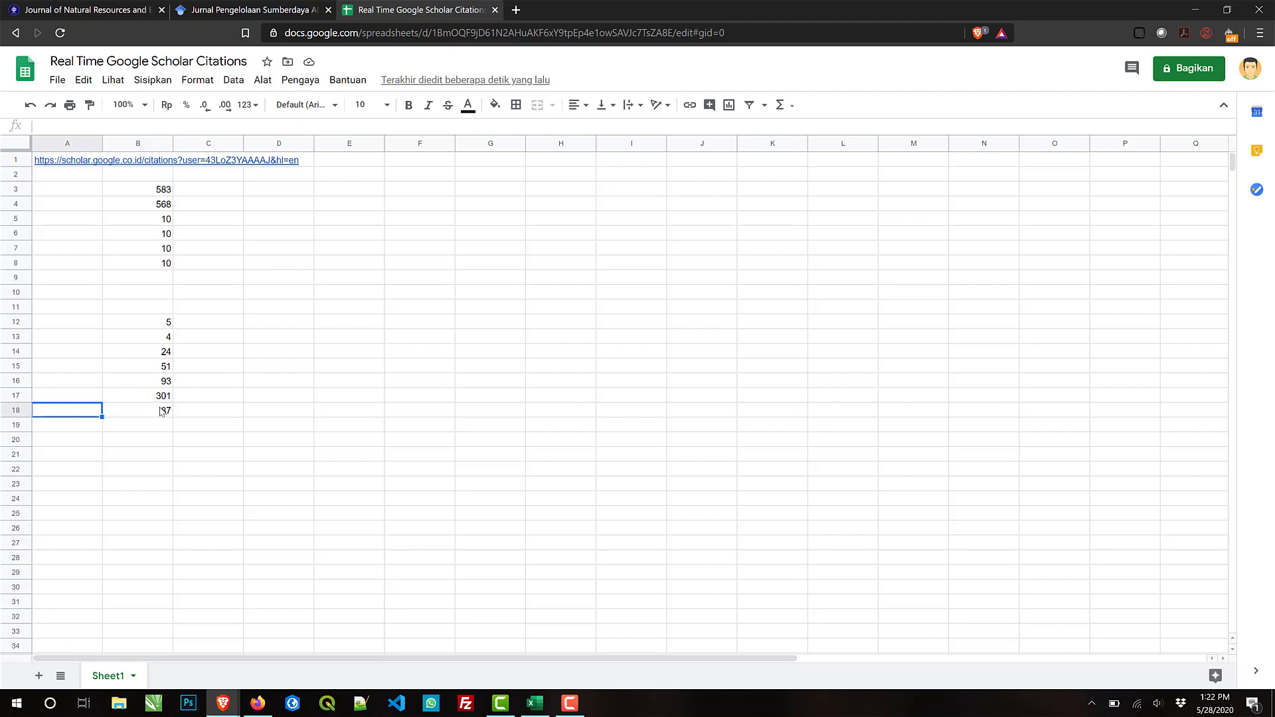
{"action": "left_click", "coordinate": [245, 8]}
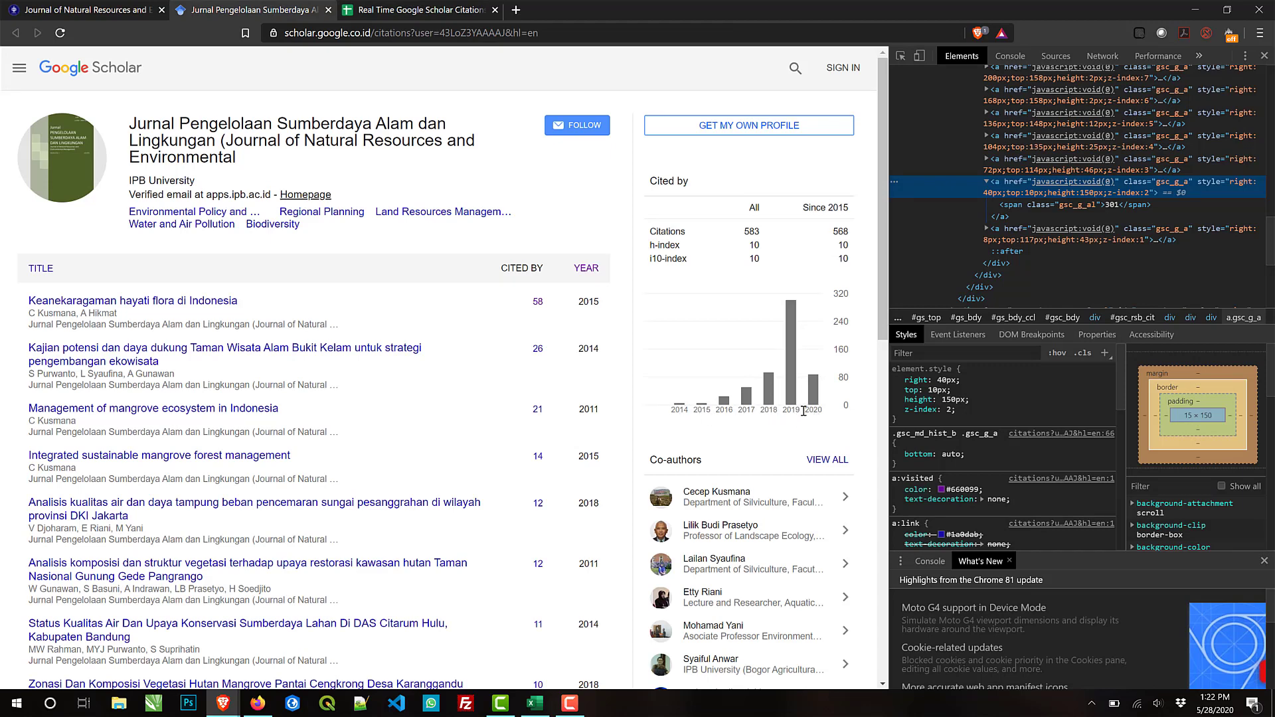
{"action": "left_click", "coordinate": [408, 8]}
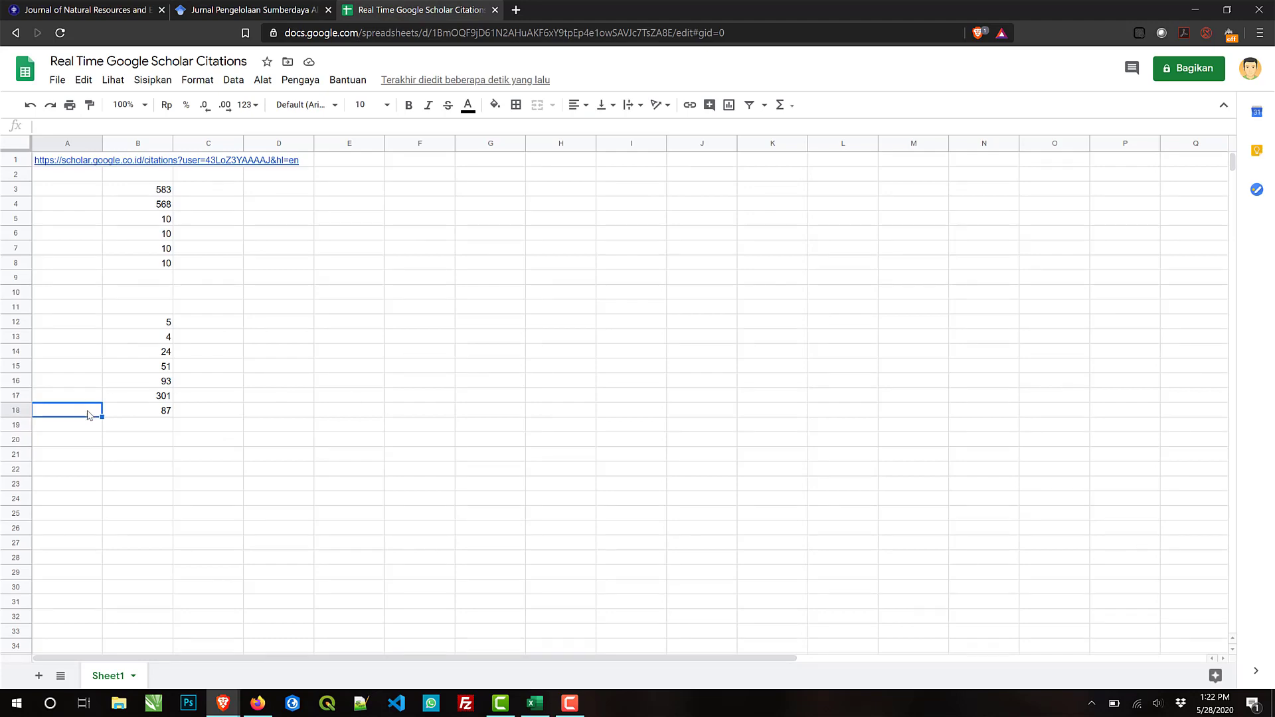
{"action": "left_click", "coordinate": [272, 8]}
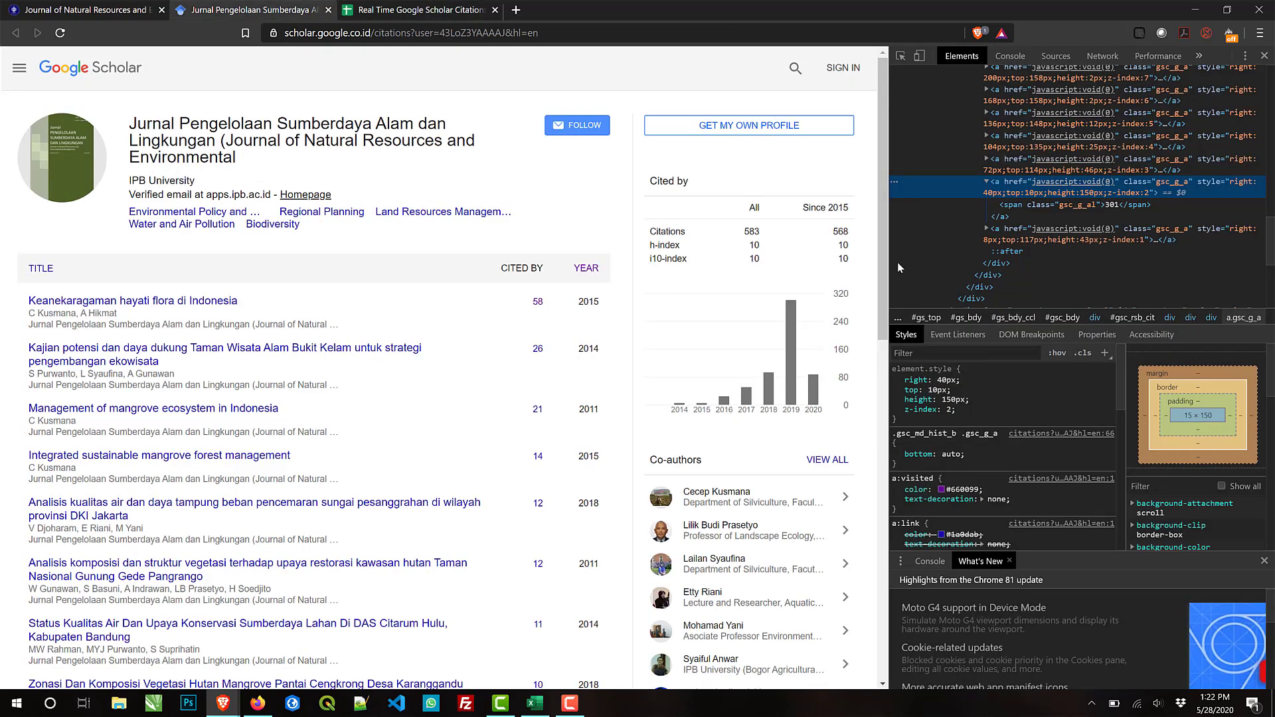
{"action": "mouse_move", "coordinate": [816, 395]}
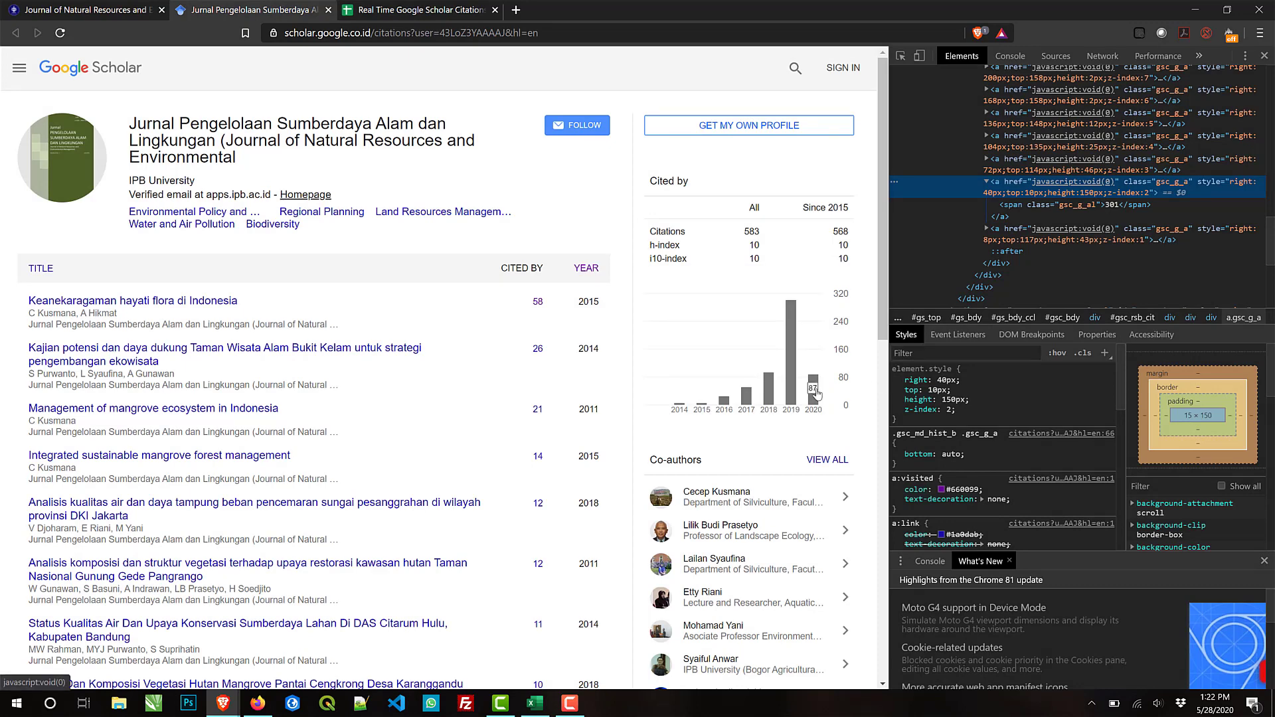
{"action": "left_click", "coordinate": [364, 8]}
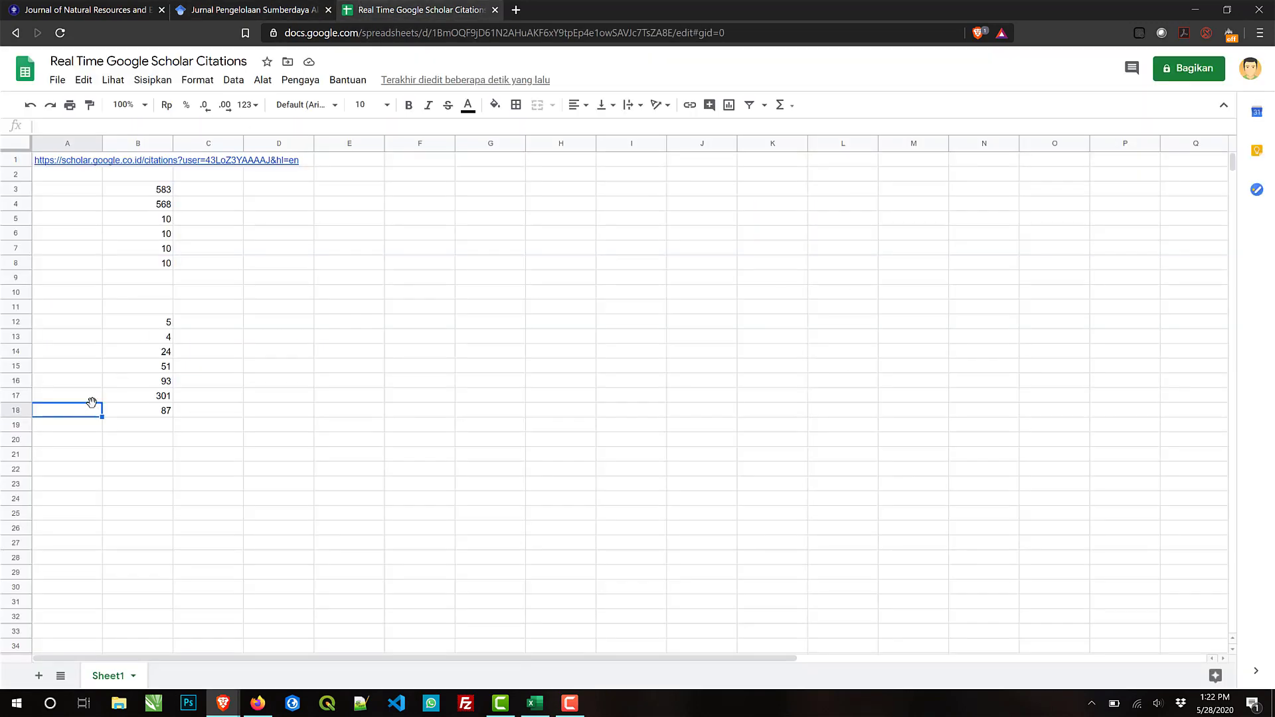
Step: Enter the formula =year(now()) in cell A18 as the year label for the last imported count
{"action": "type", "text": "=year"}
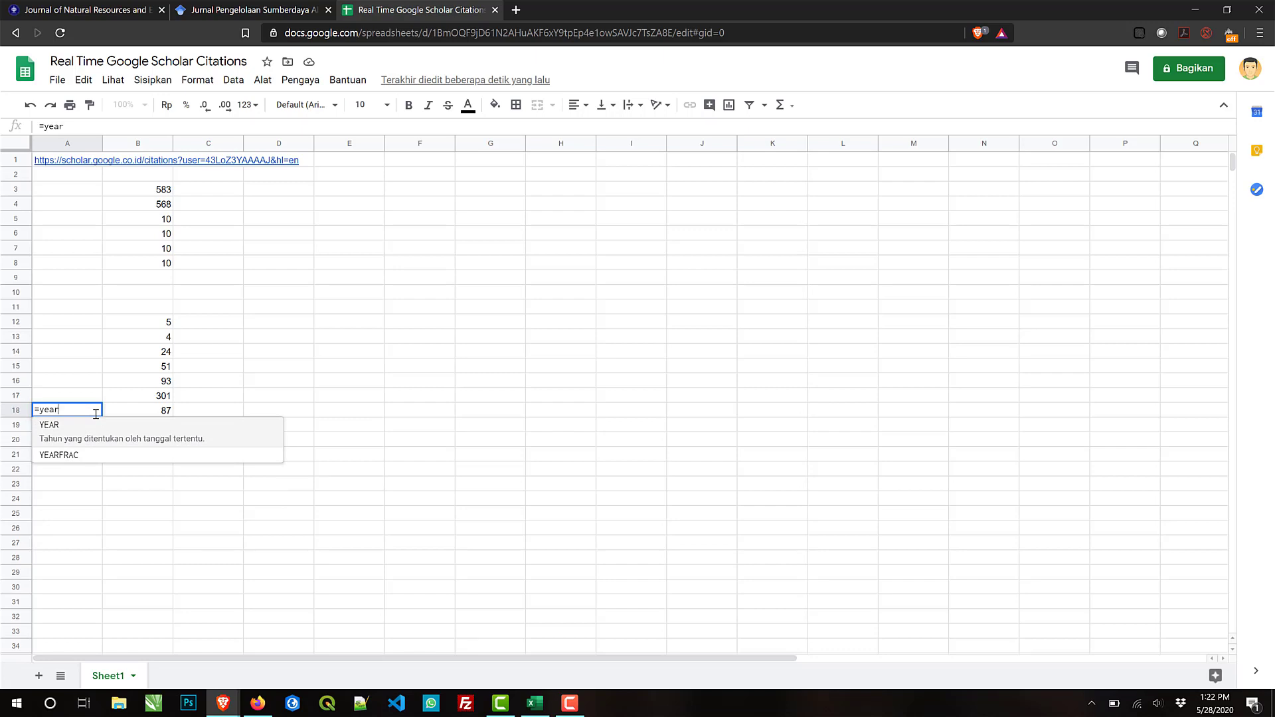
{"action": "type", "text": "("}
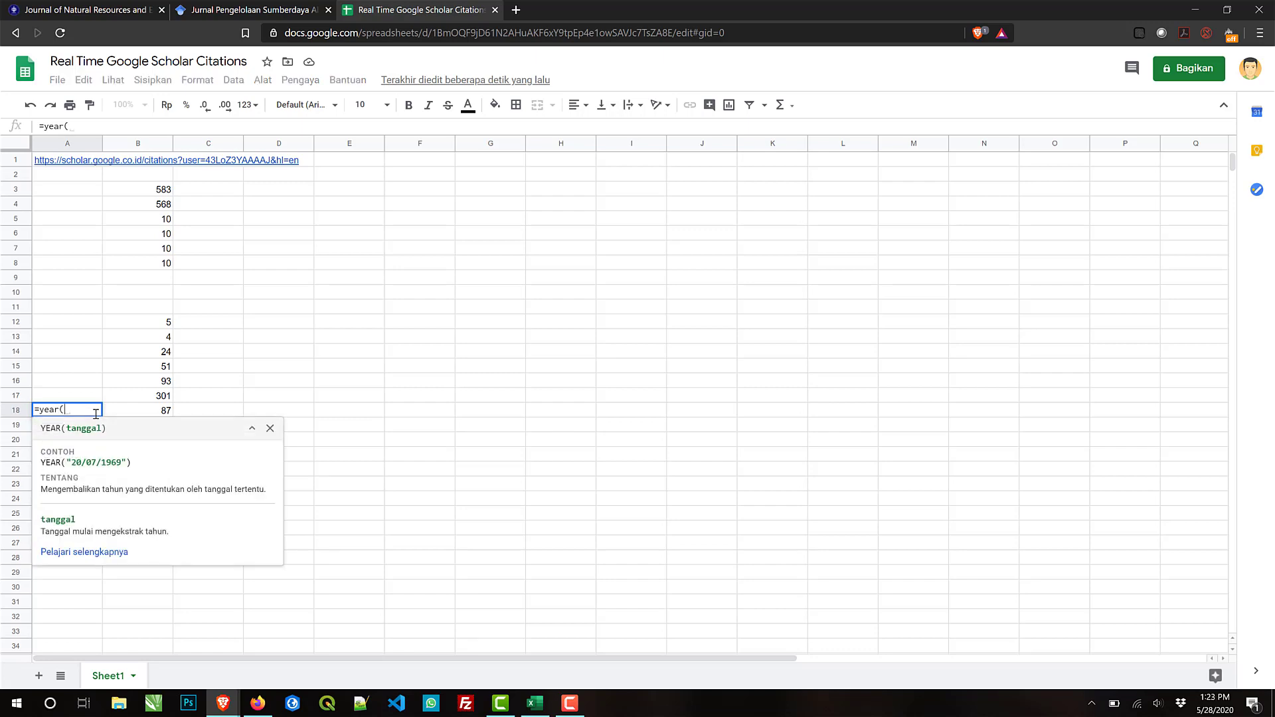
{"action": "type", "text": "nows"}
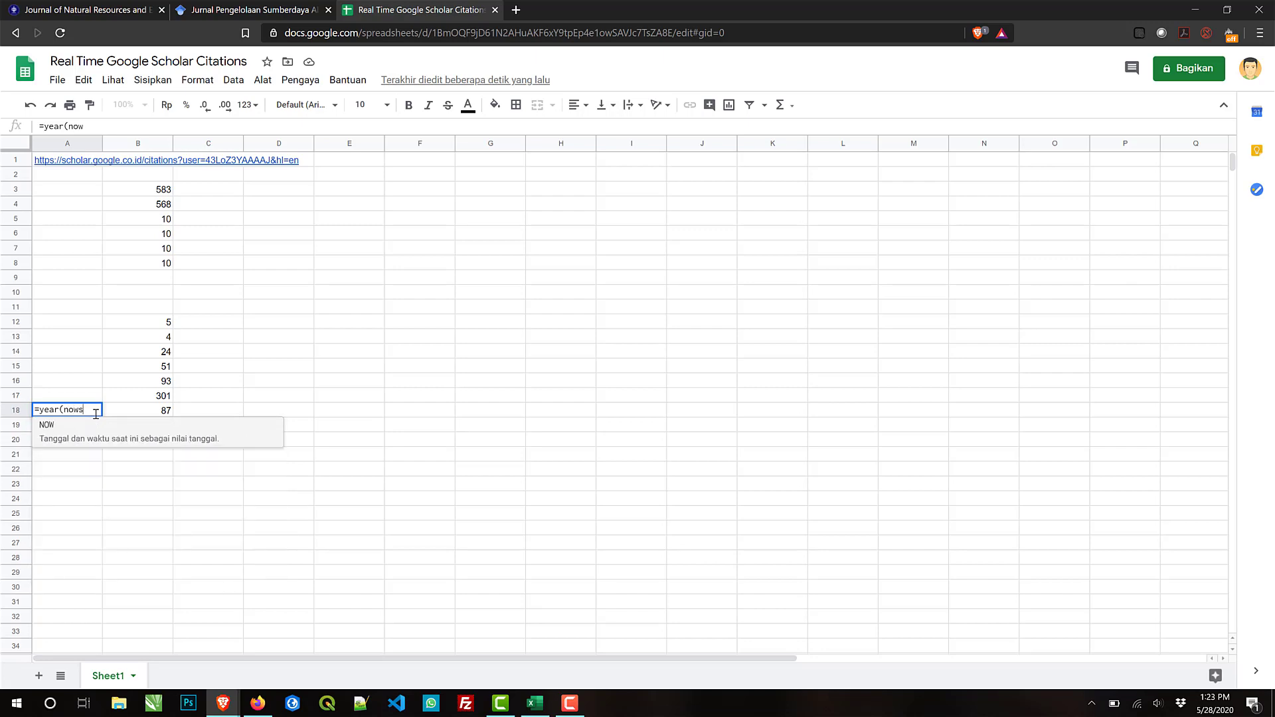
{"action": "key", "text": "BackSpace"}
{"action": "type", "text": "()"}
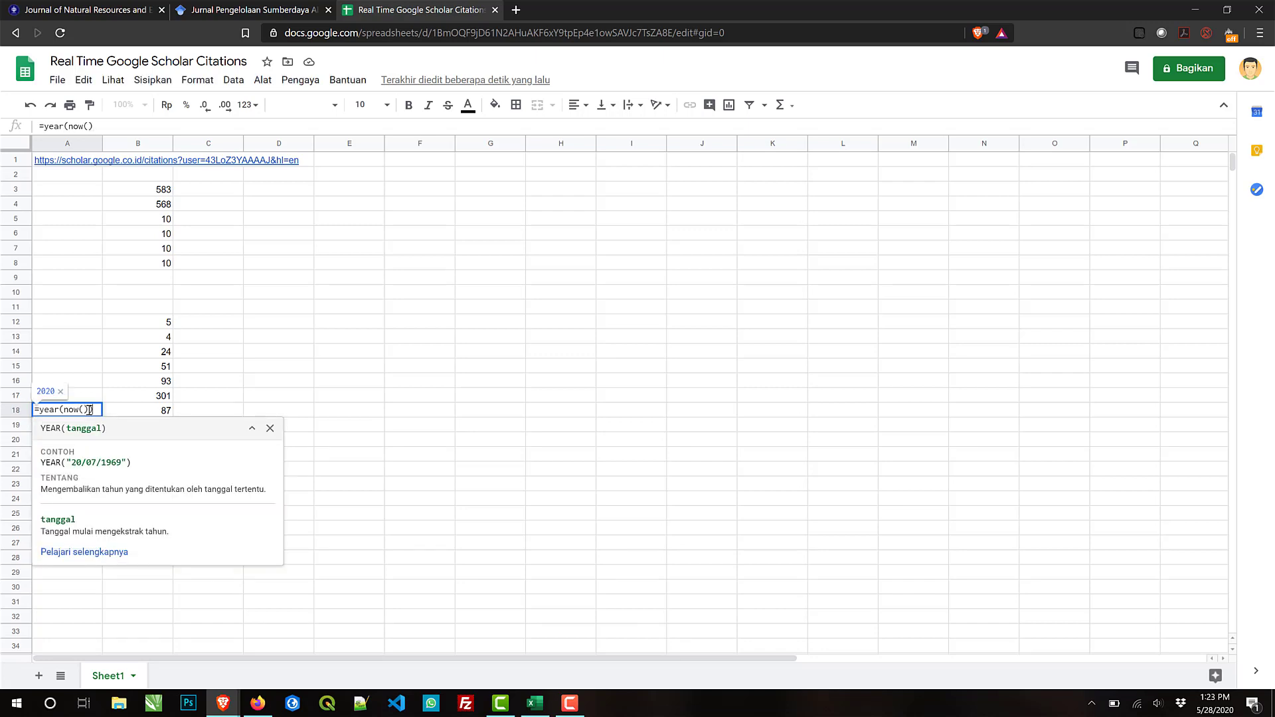
{"action": "type", "text": ")"}
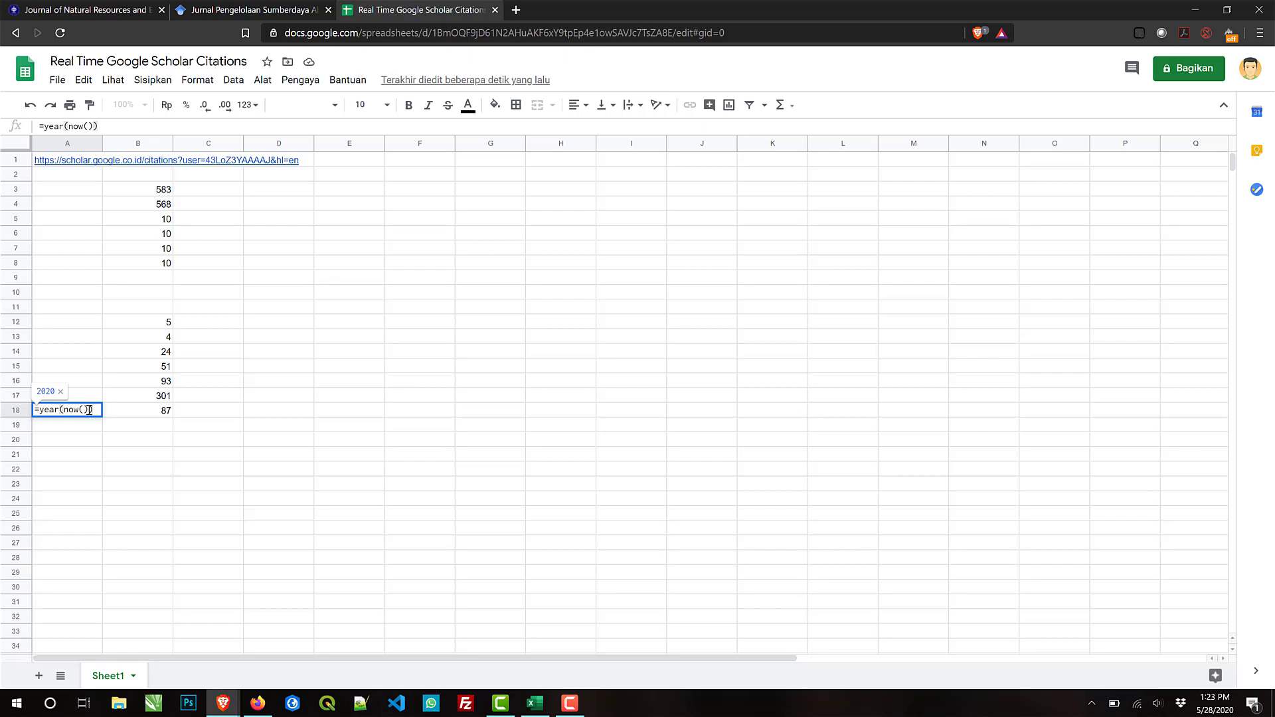
{"action": "key", "text": "Return"}
{"action": "left_click", "coordinate": [84, 412]}
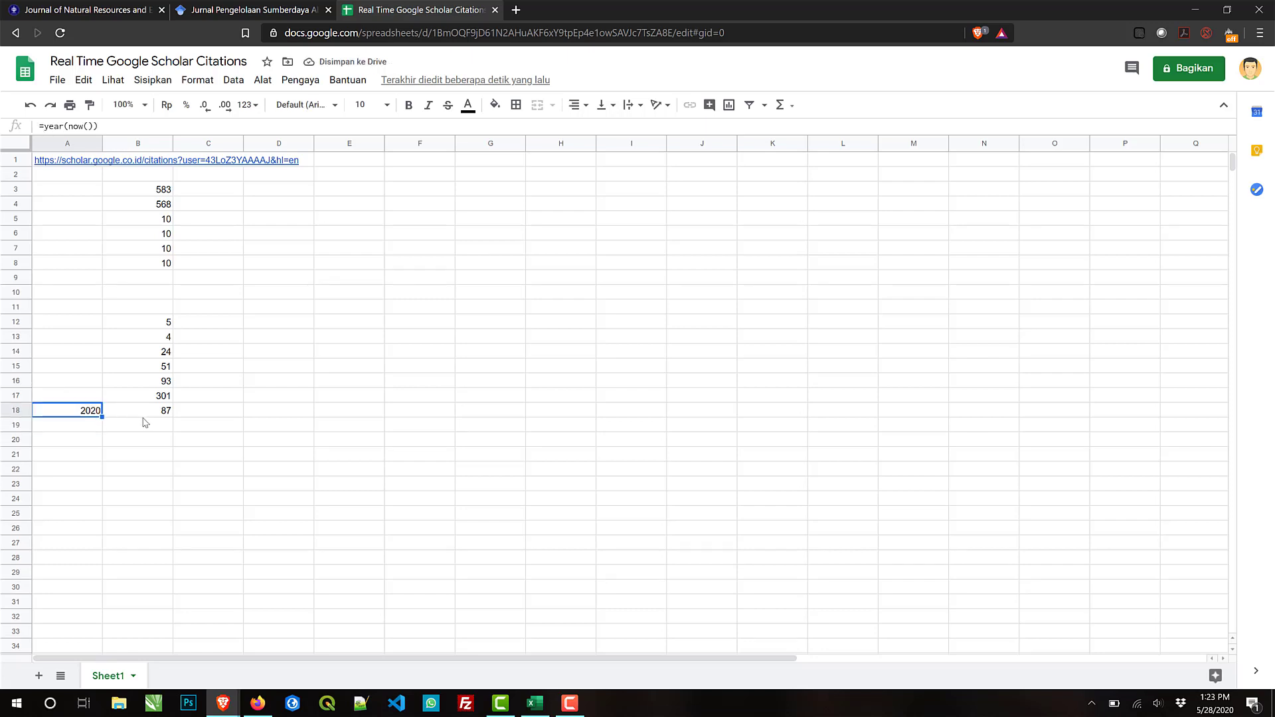
Step: Enter the formula =A18-1 in cell A17 to derive the preceding year
{"action": "key", "text": "Up"}
{"action": "type", "text": "="}
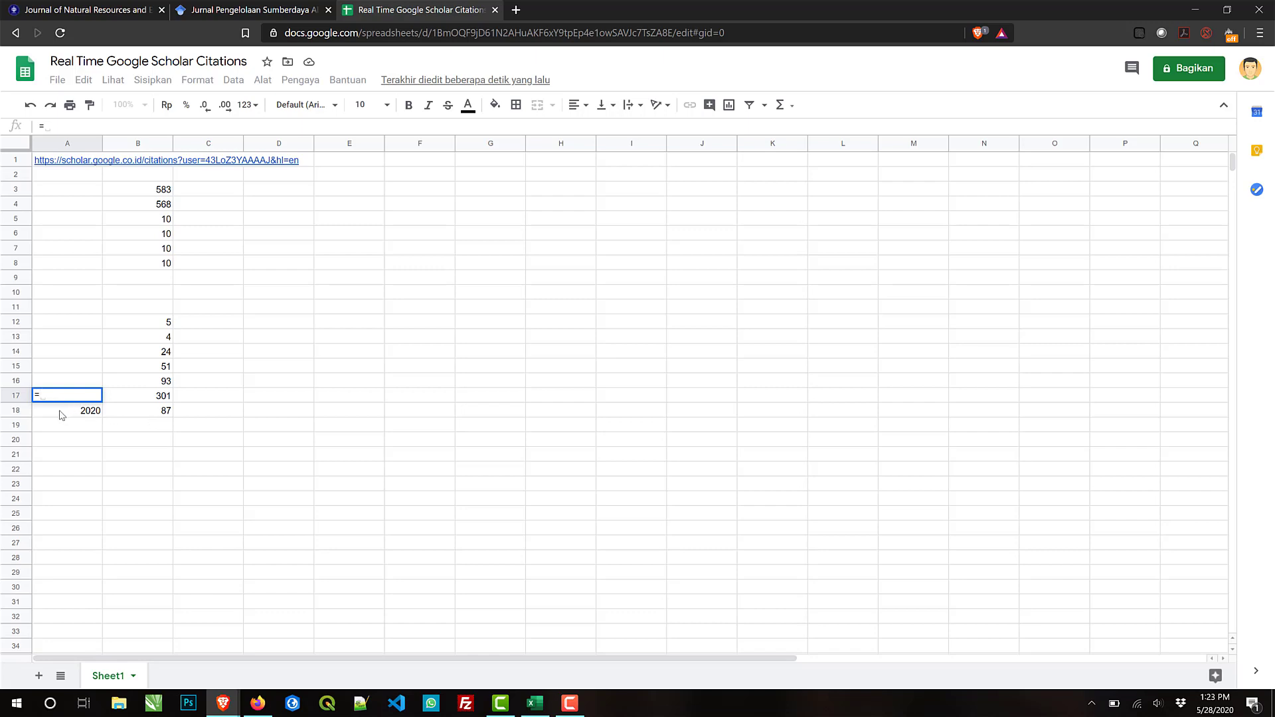
{"action": "left_click", "coordinate": [92, 417]}
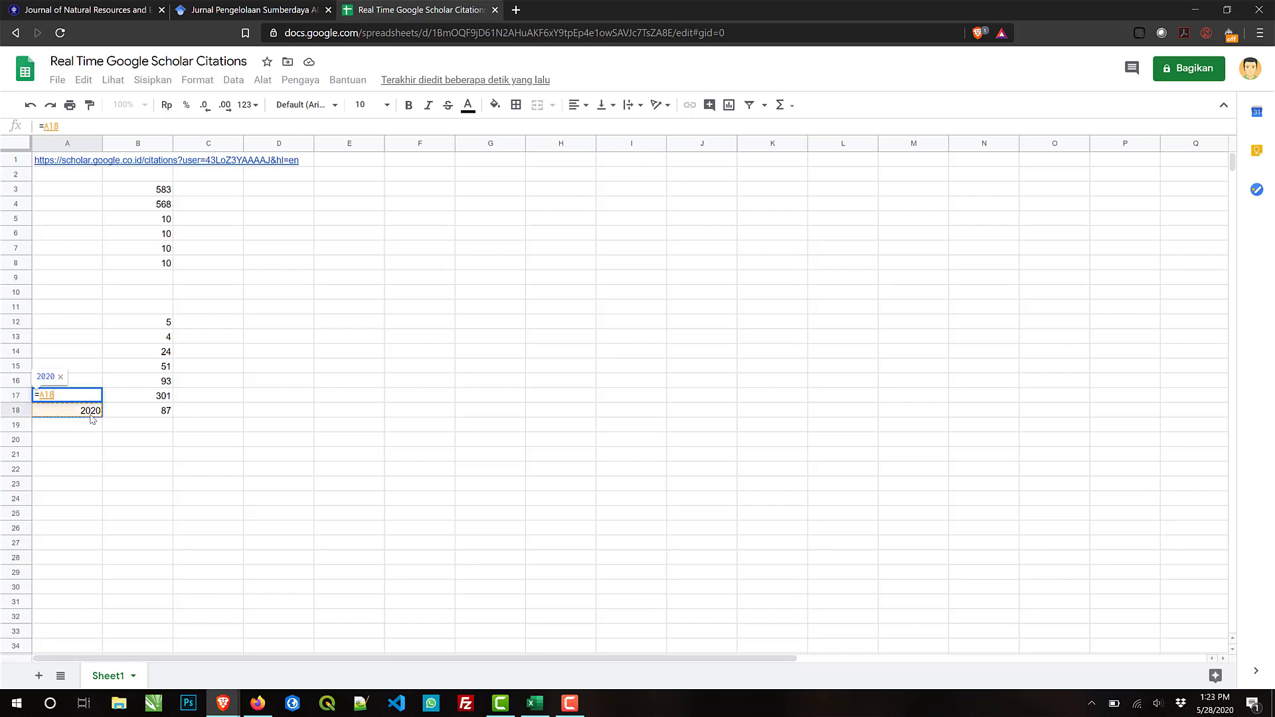
{"action": "type", "text": "-1"}
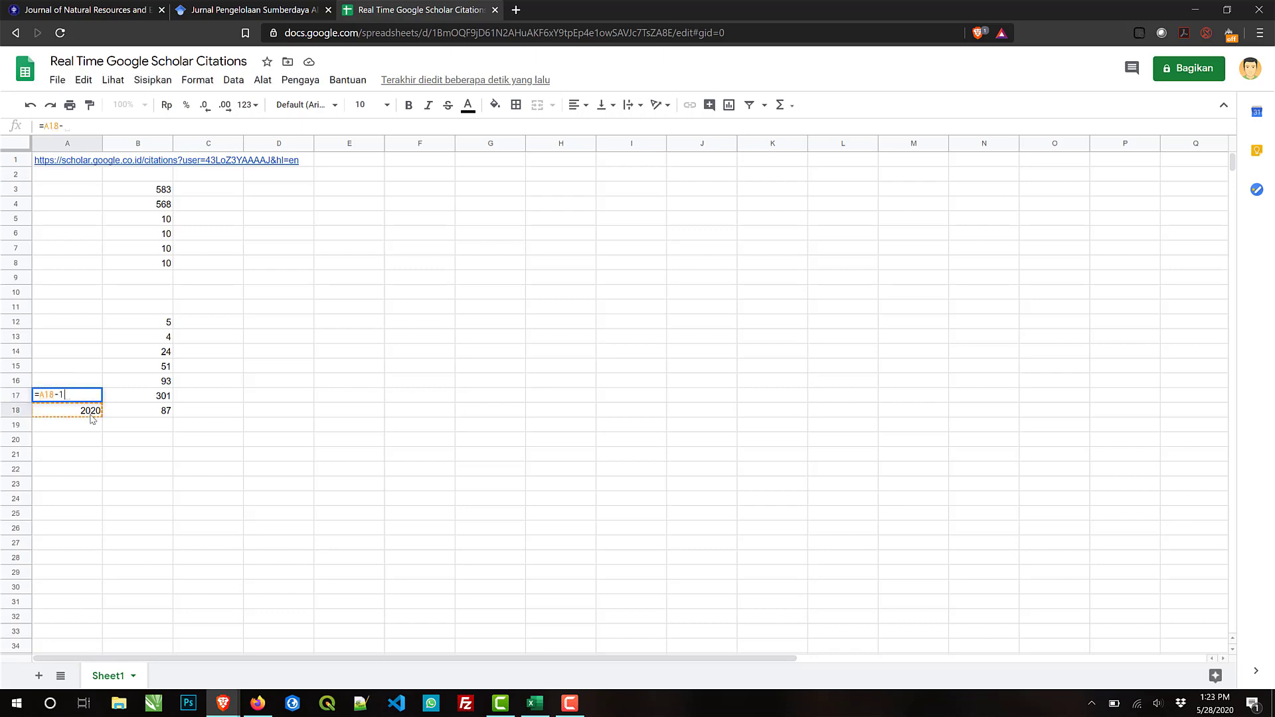
{"action": "key", "text": "Return"}
{"action": "key", "text": "Up"}
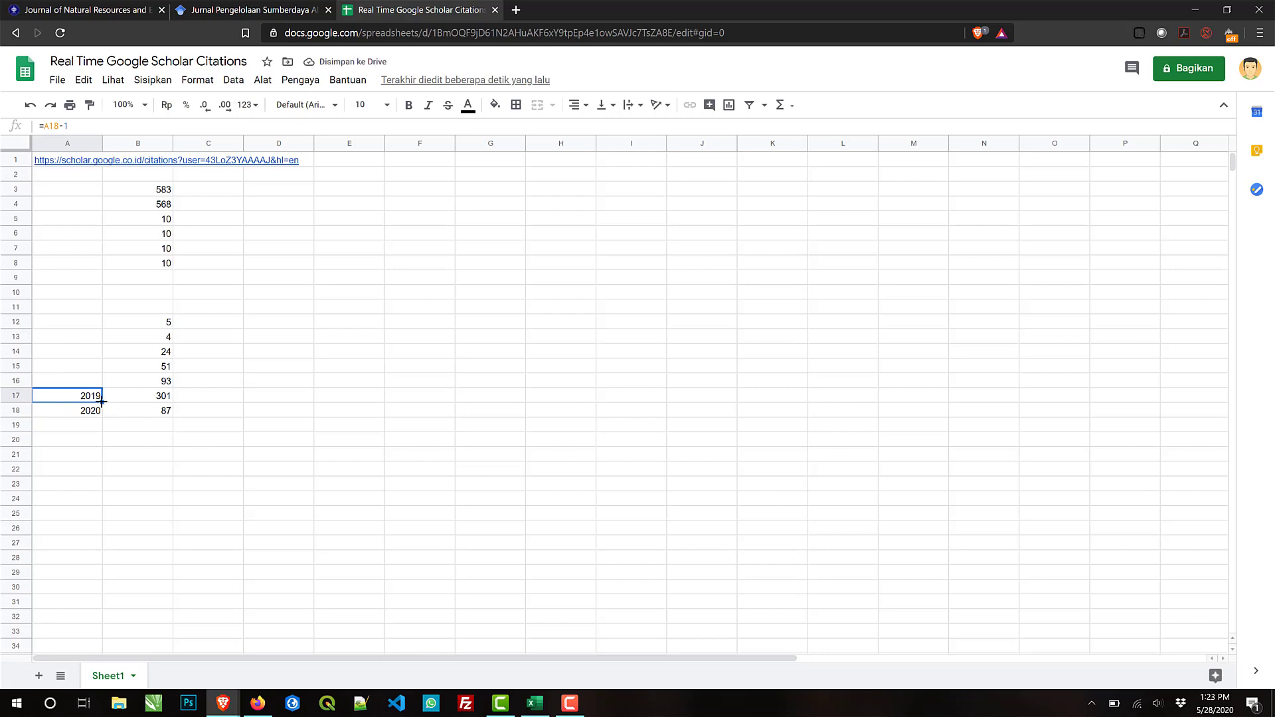
Step: Fill the previous-year formula from A17 up through A12, check the first and last year cells, and select A11
{"action": "left_click_drag", "start_coordinate": [102, 402], "coordinate": [103, 322]}
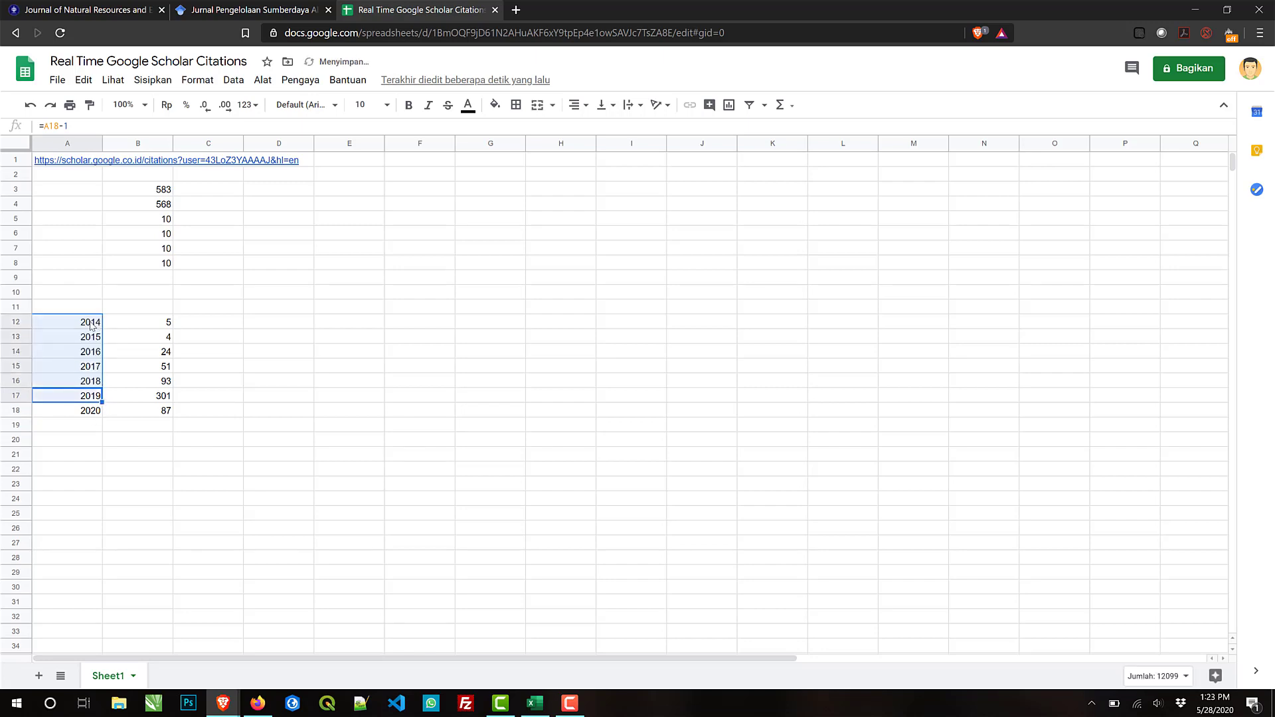
{"action": "left_click", "coordinate": [91, 325]}
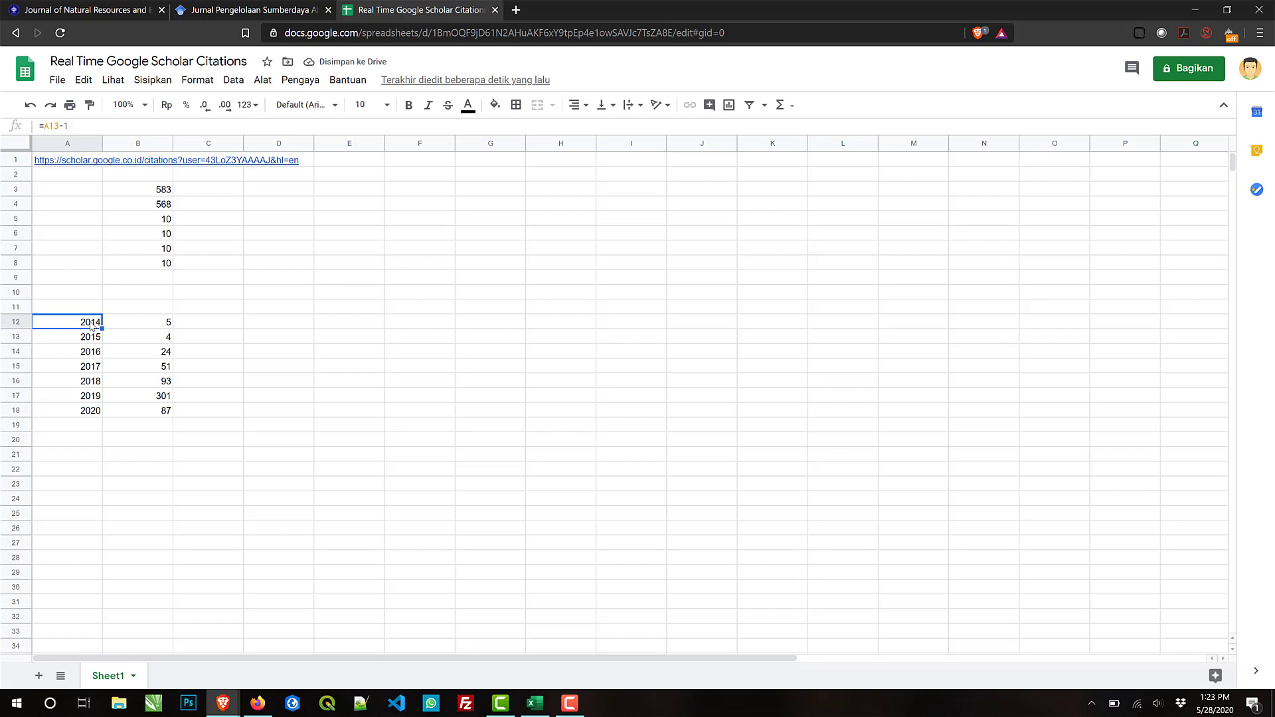
{"action": "left_click", "coordinate": [92, 415]}
{"action": "left_click", "coordinate": [85, 307]}
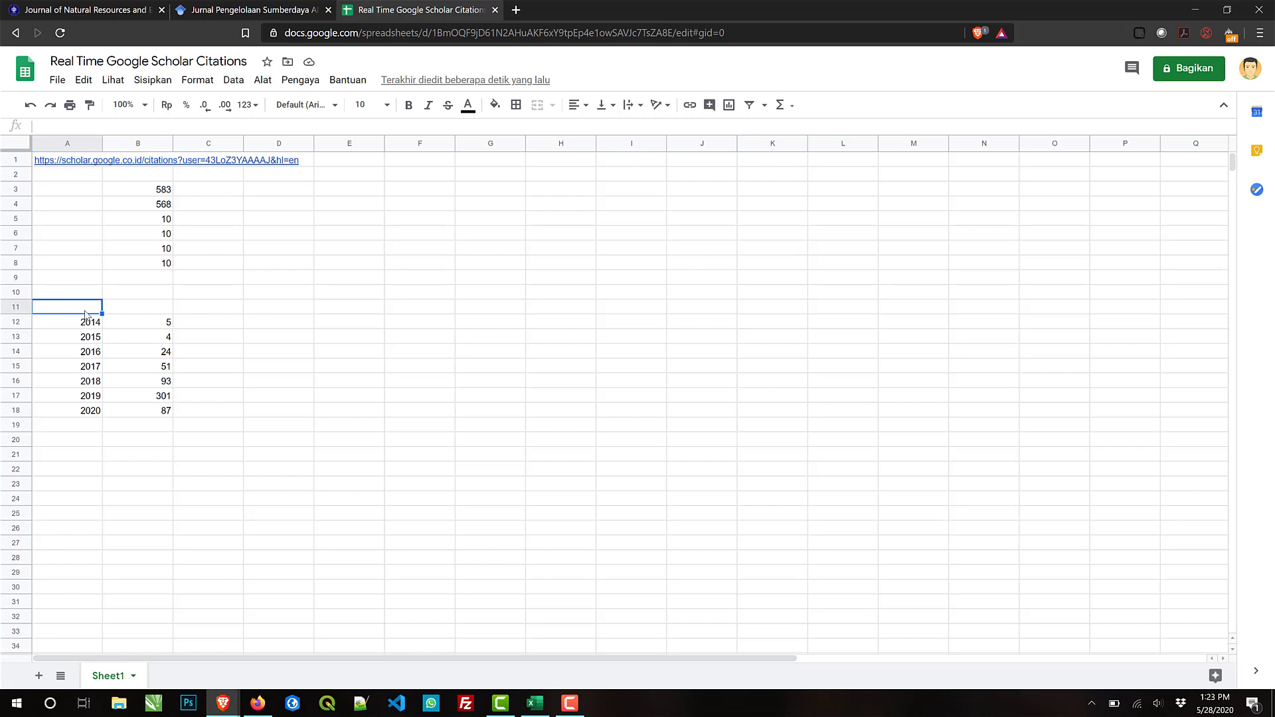
Step: Label the yearly citation data with the headings Year in A11 and Citations in B11
{"action": "type", "text": "Year"}
{"action": "key", "text": "Tab"}
{"action": "type", "text": "Citations"}
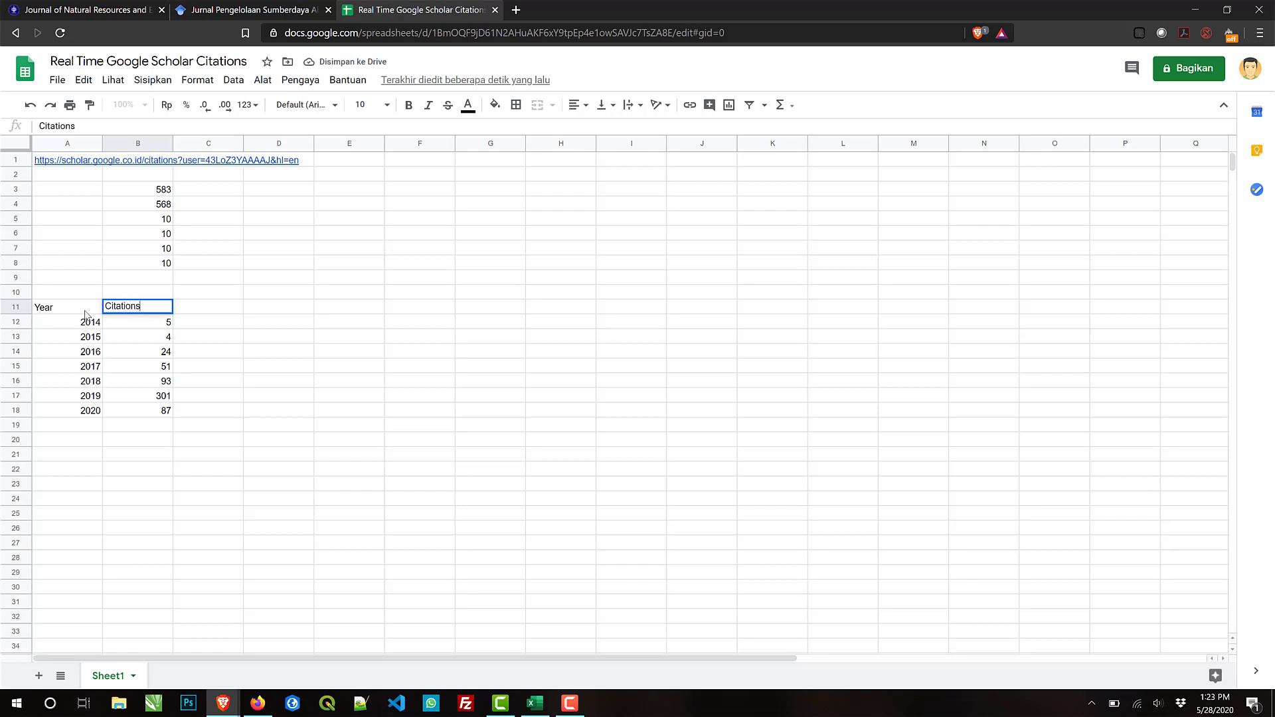
{"action": "key", "text": "Return"}
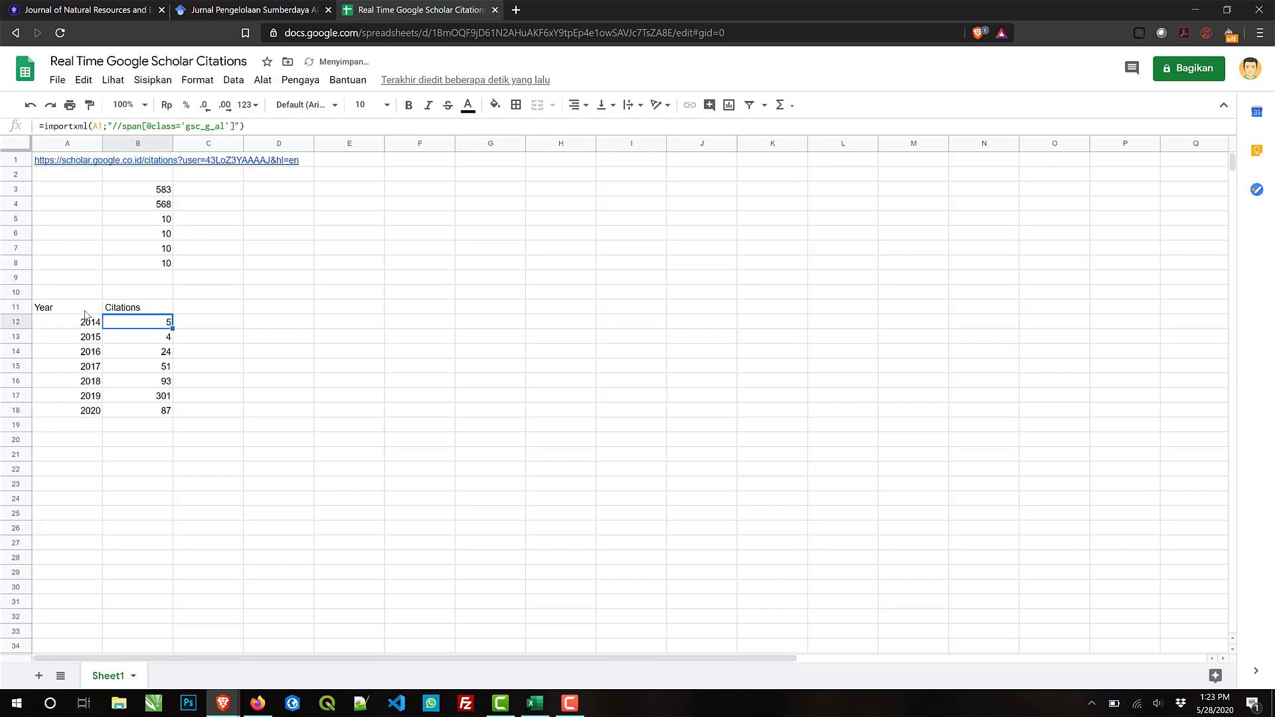
{"action": "left_click", "coordinate": [371, 357]}
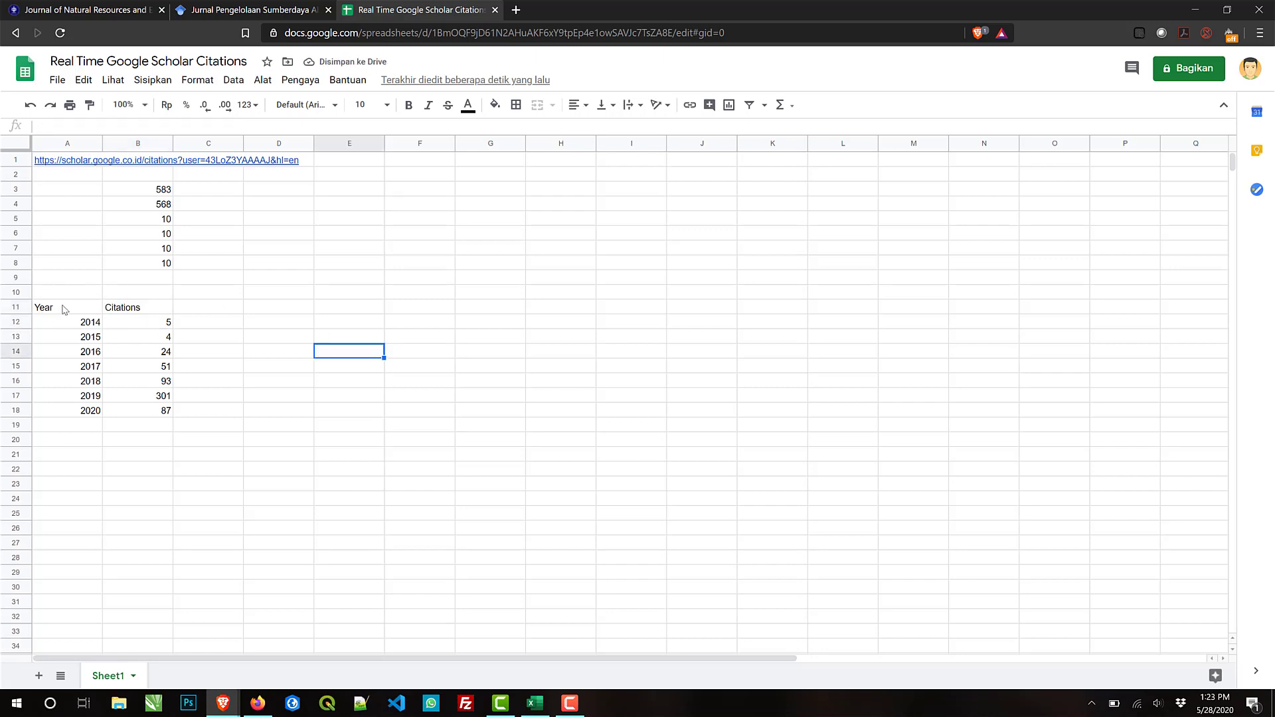
Step: Review the yearly citation table and the imported statistics in B3:B8 against the journal's Google Scholar profile
{"action": "left_click_drag", "start_coordinate": [64, 309], "coordinate": [158, 414]}
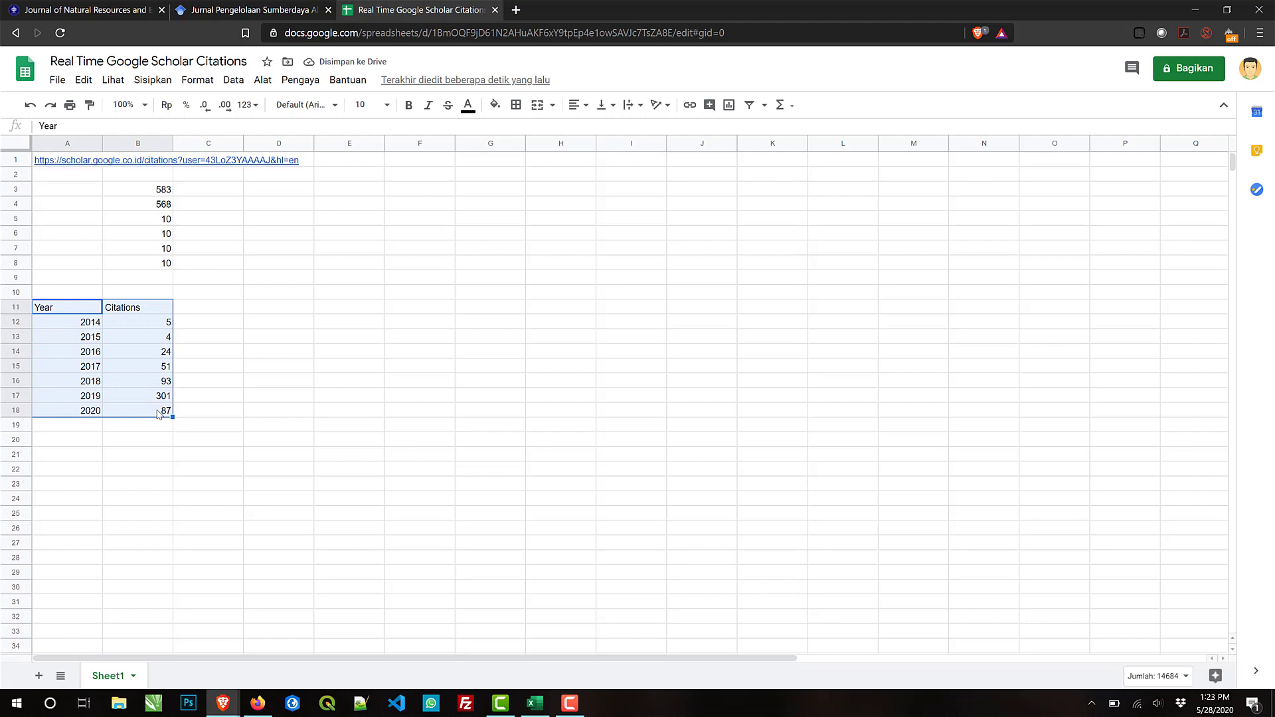
{"action": "left_click", "coordinate": [339, 434]}
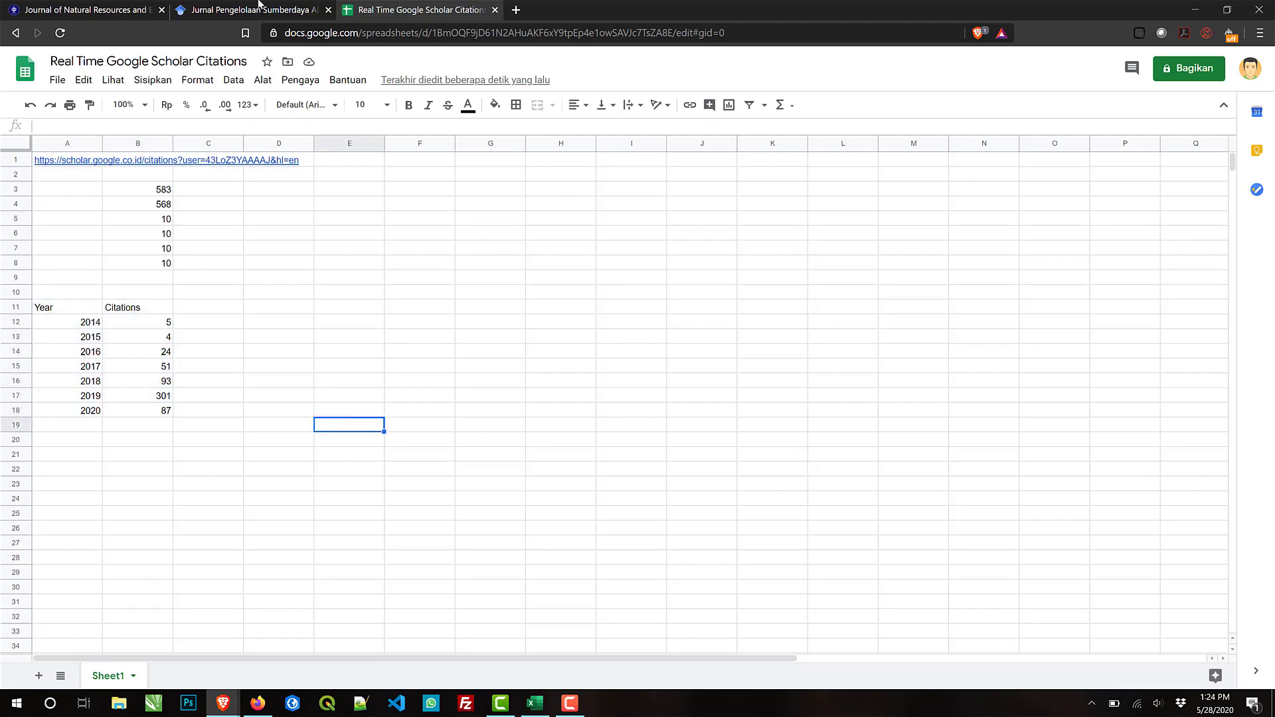
{"action": "left_click", "coordinate": [259, 8]}
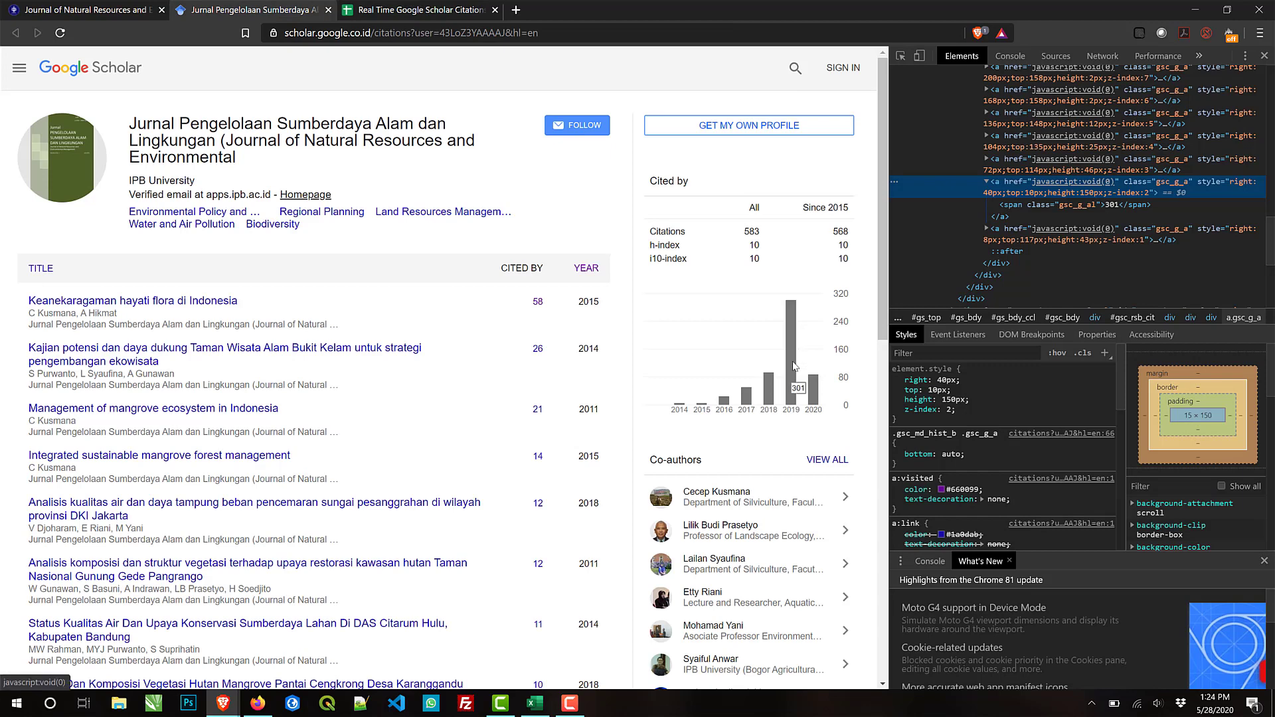
{"action": "left_click", "coordinate": [388, 8]}
{"action": "left_click", "coordinate": [391, 505]}
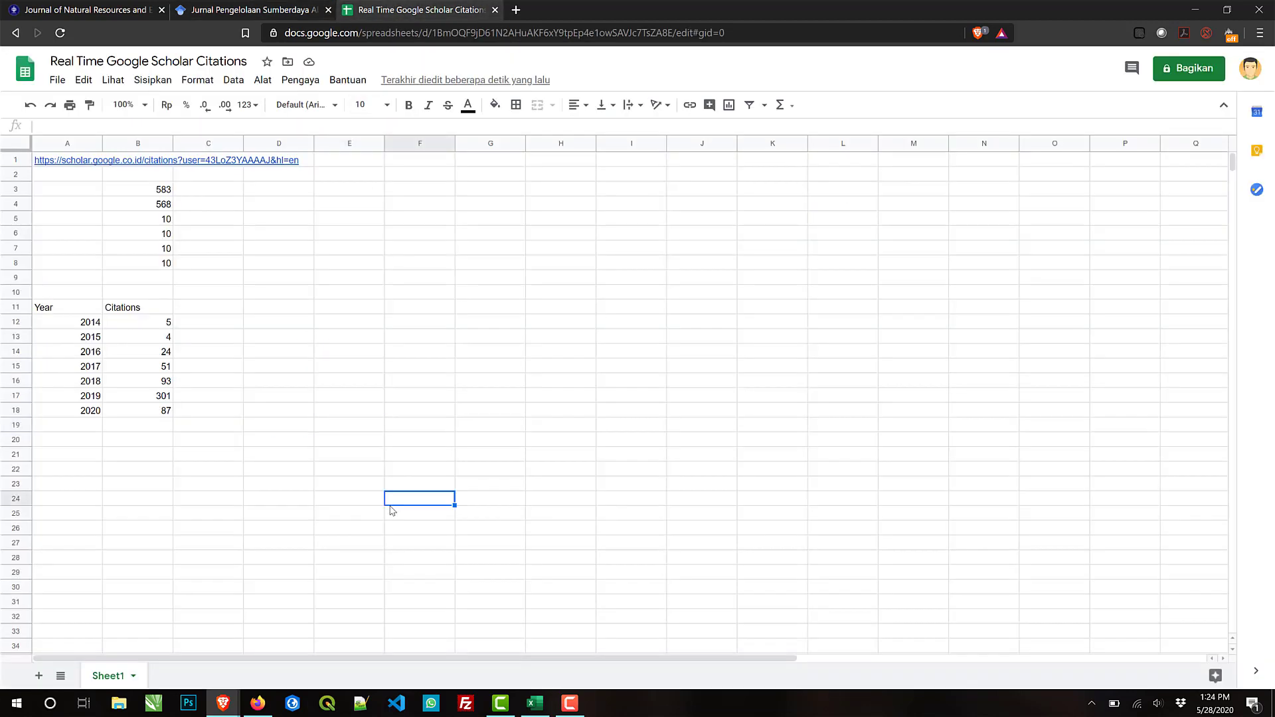
{"action": "left_click_drag", "start_coordinate": [149, 193], "coordinate": [148, 268]}
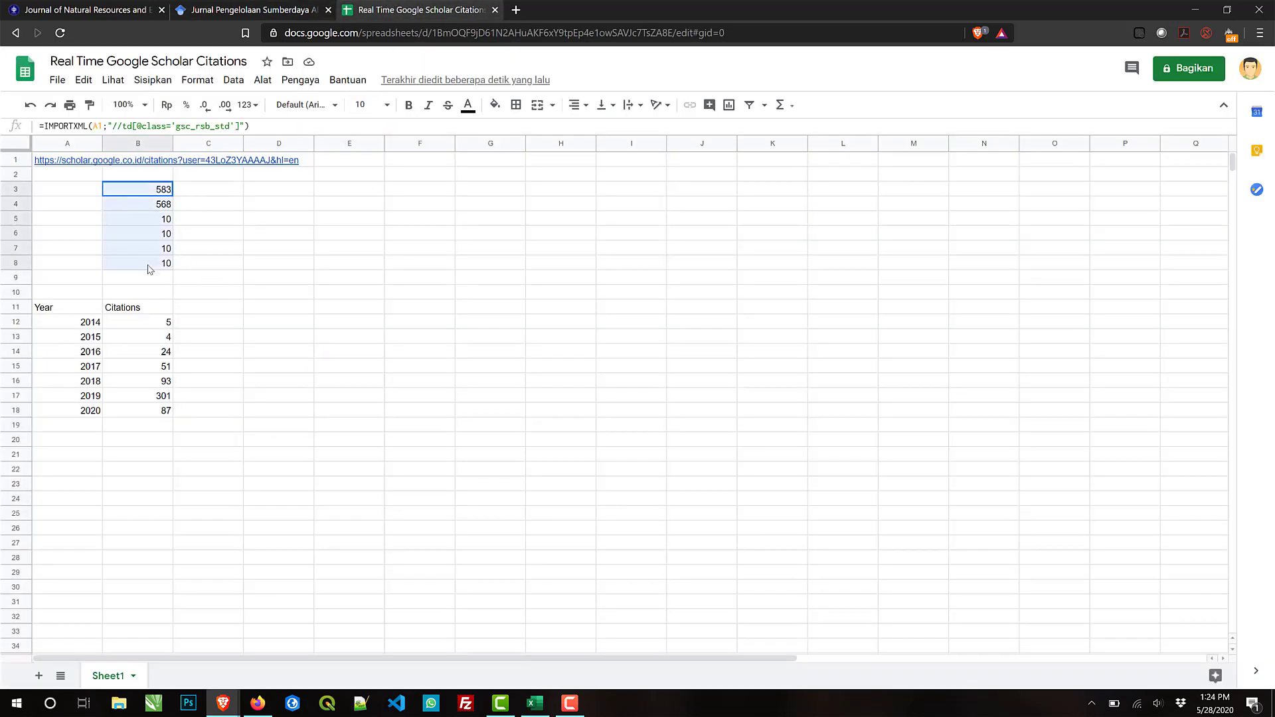
{"action": "left_click", "coordinate": [149, 268]}
{"action": "left_click", "coordinate": [367, 293]}
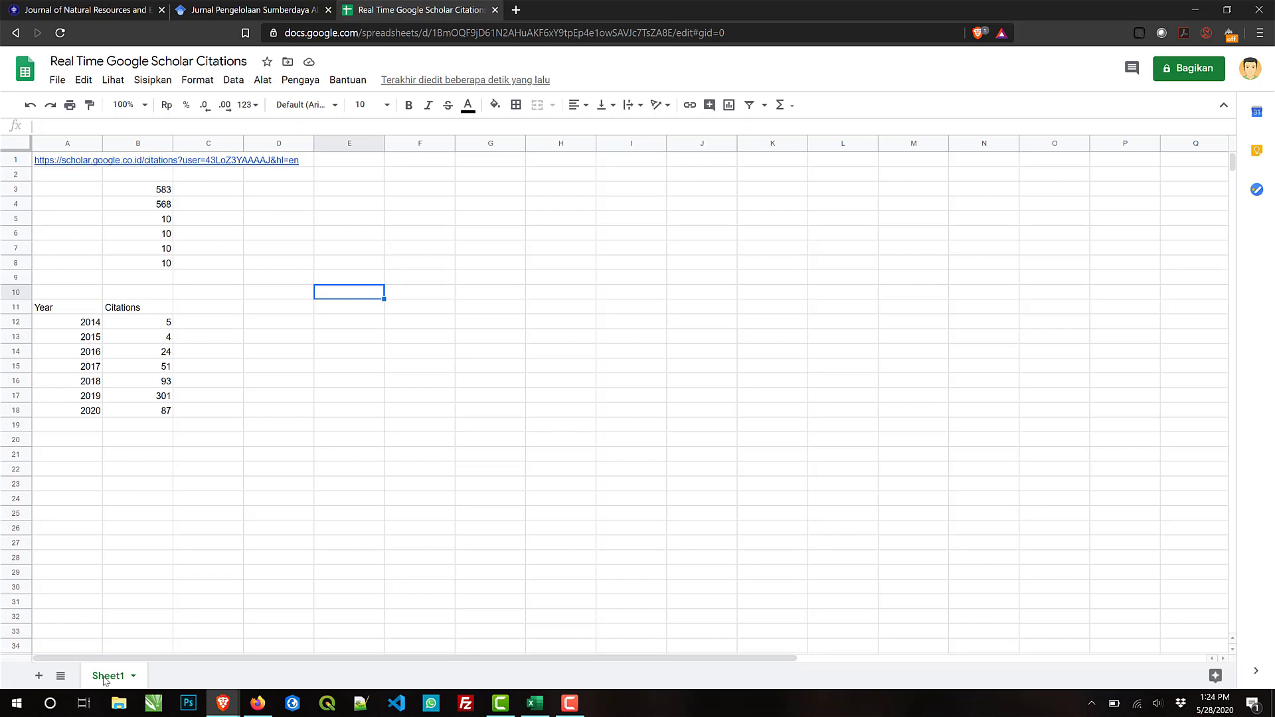
Step: Add a new sheet and paste the Cited by statistics table from the Google Scholar profile at cell A2
{"action": "left_click", "coordinate": [39, 677]}
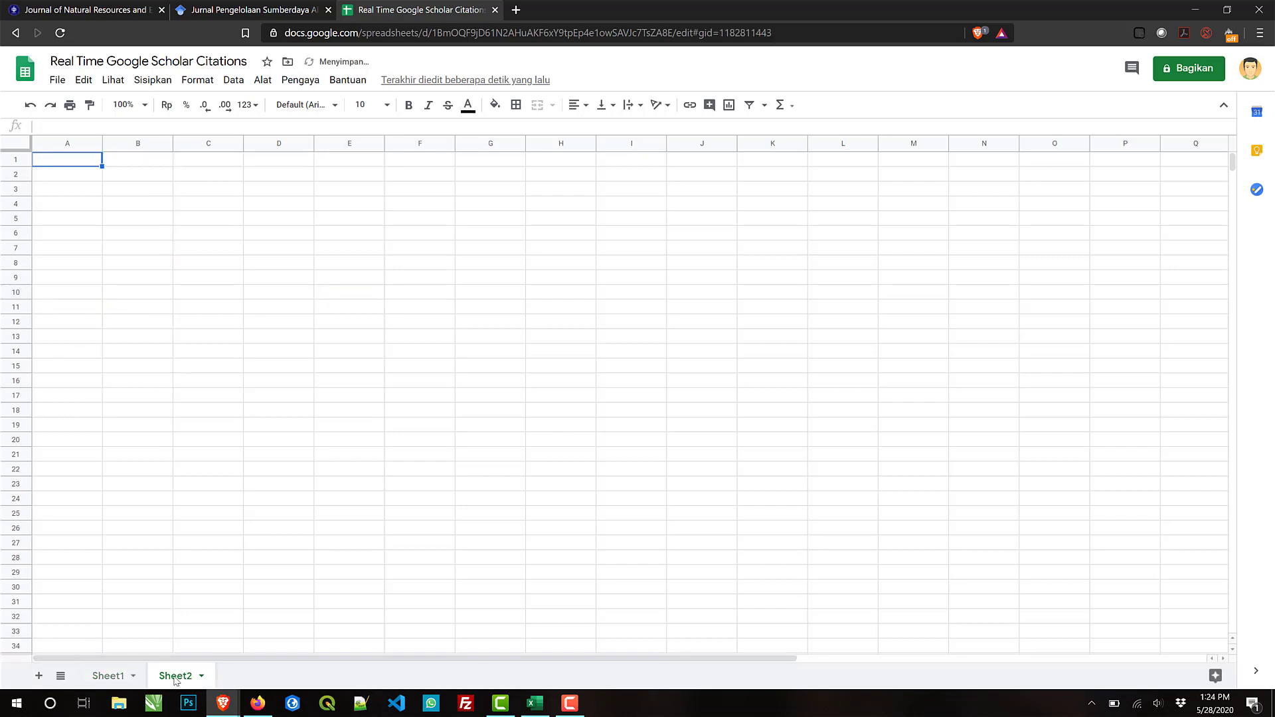
{"action": "left_click", "coordinate": [297, 4]}
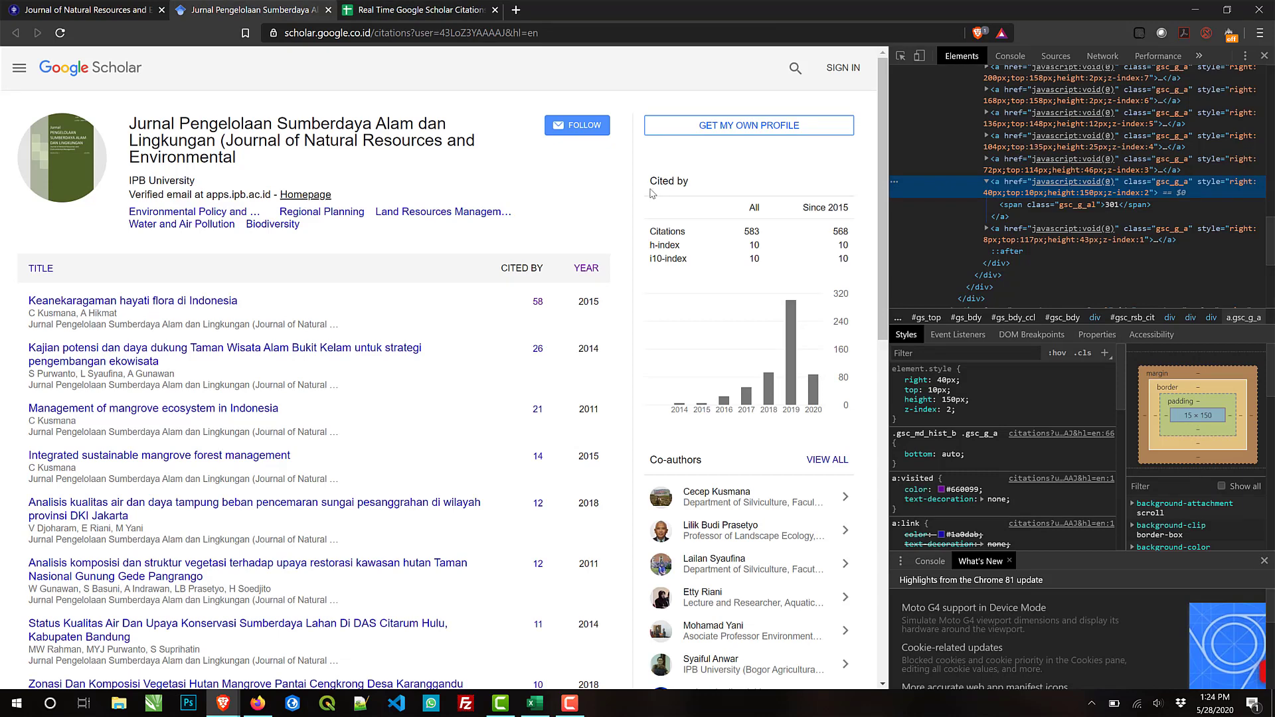
{"action": "left_click_drag", "start_coordinate": [651, 209], "coordinate": [850, 259]}
{"action": "key", "text": "ctrl+c"}
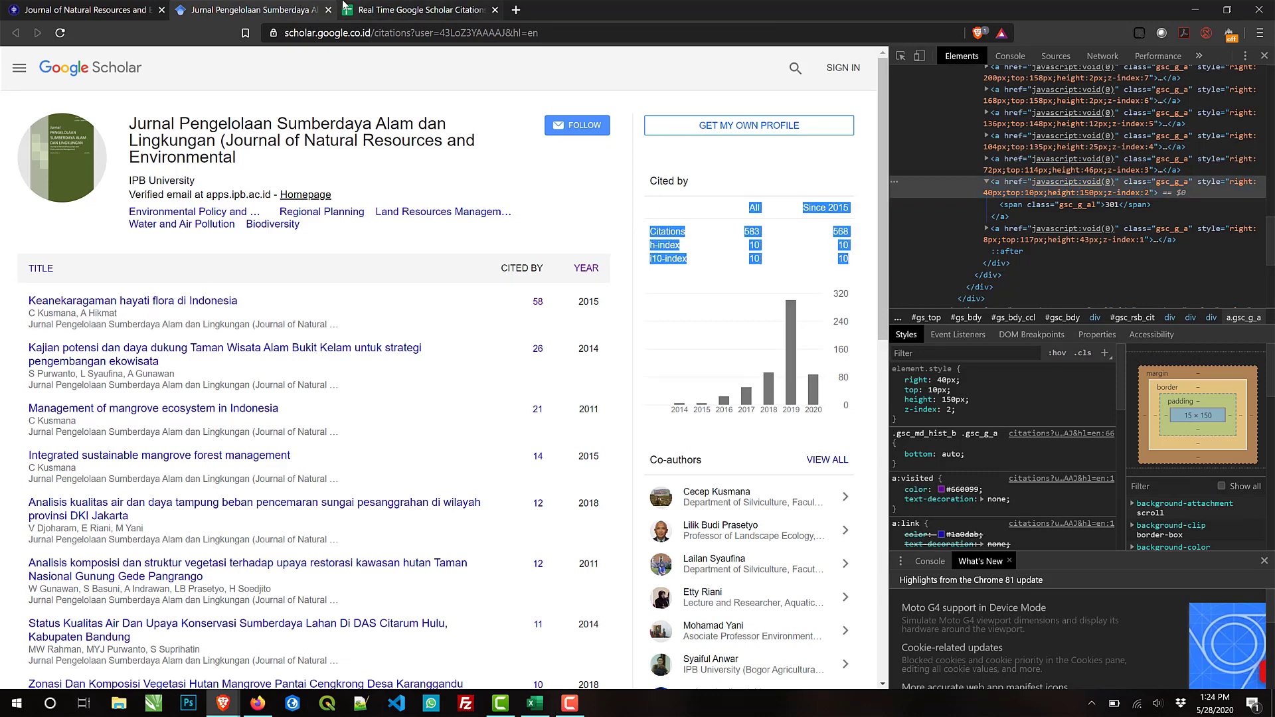
{"action": "left_click", "coordinate": [405, 4]}
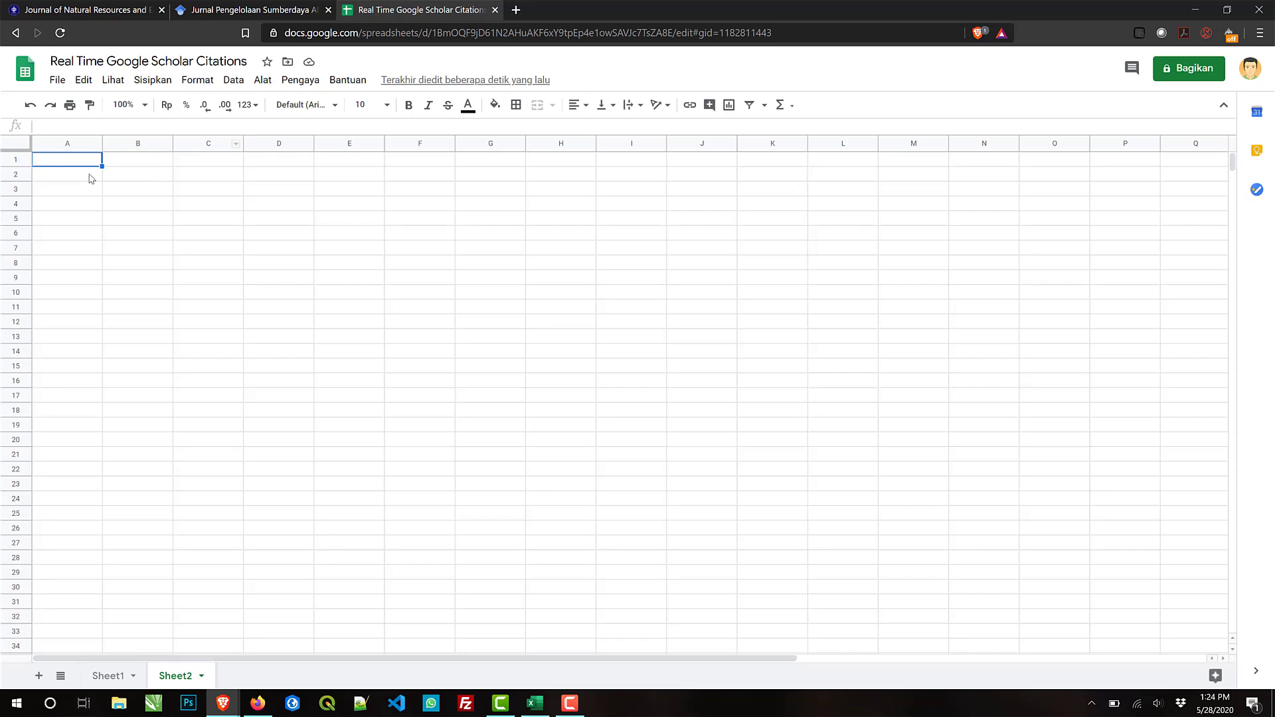
{"action": "left_click", "coordinate": [90, 178]}
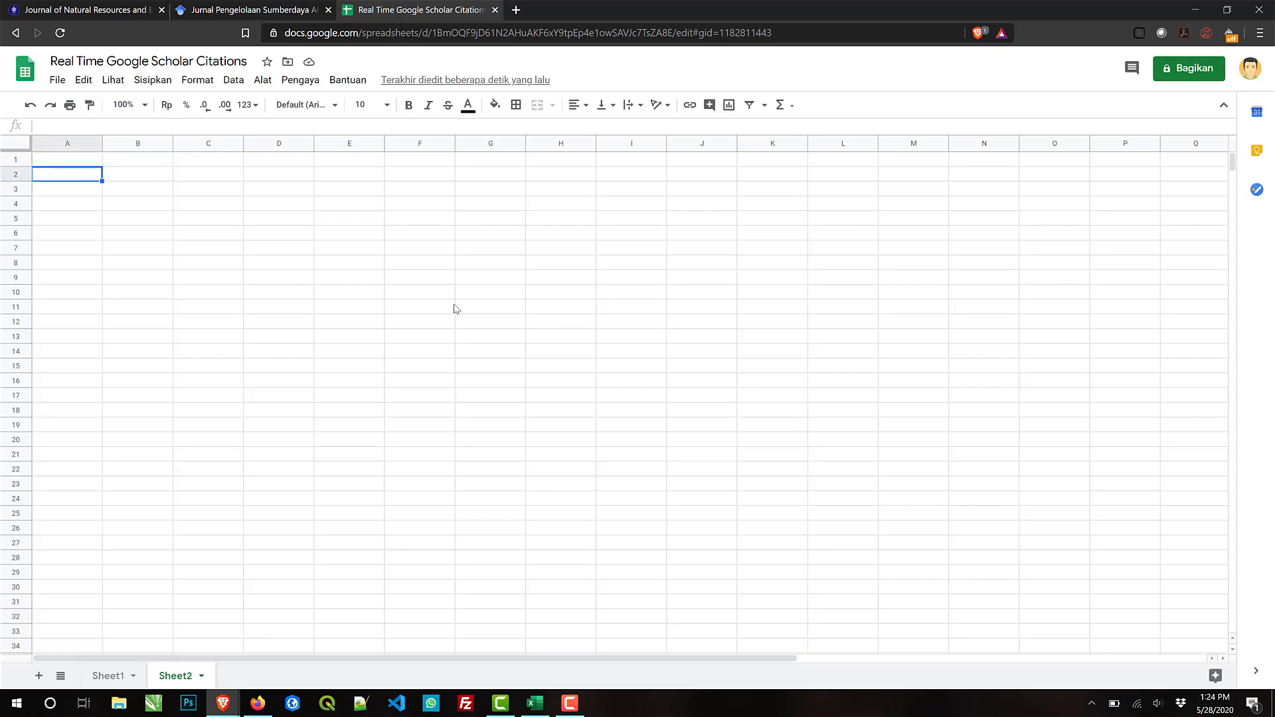
{"action": "key", "text": "ctrl+v"}
{"action": "left_click", "coordinate": [211, 308]}
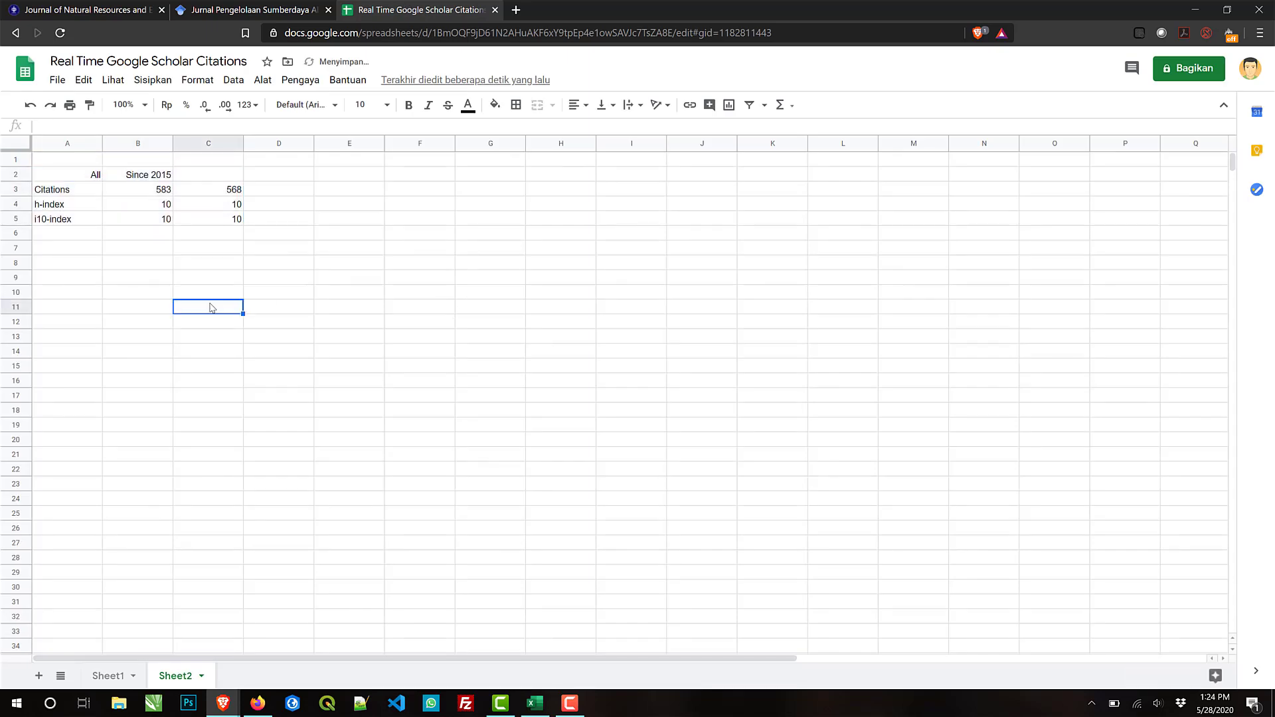
Step: Move the All and Since 2015 headings one column over into B2:C2 to line up with their values
{"action": "left_click_drag", "start_coordinate": [93, 176], "coordinate": [142, 180]}
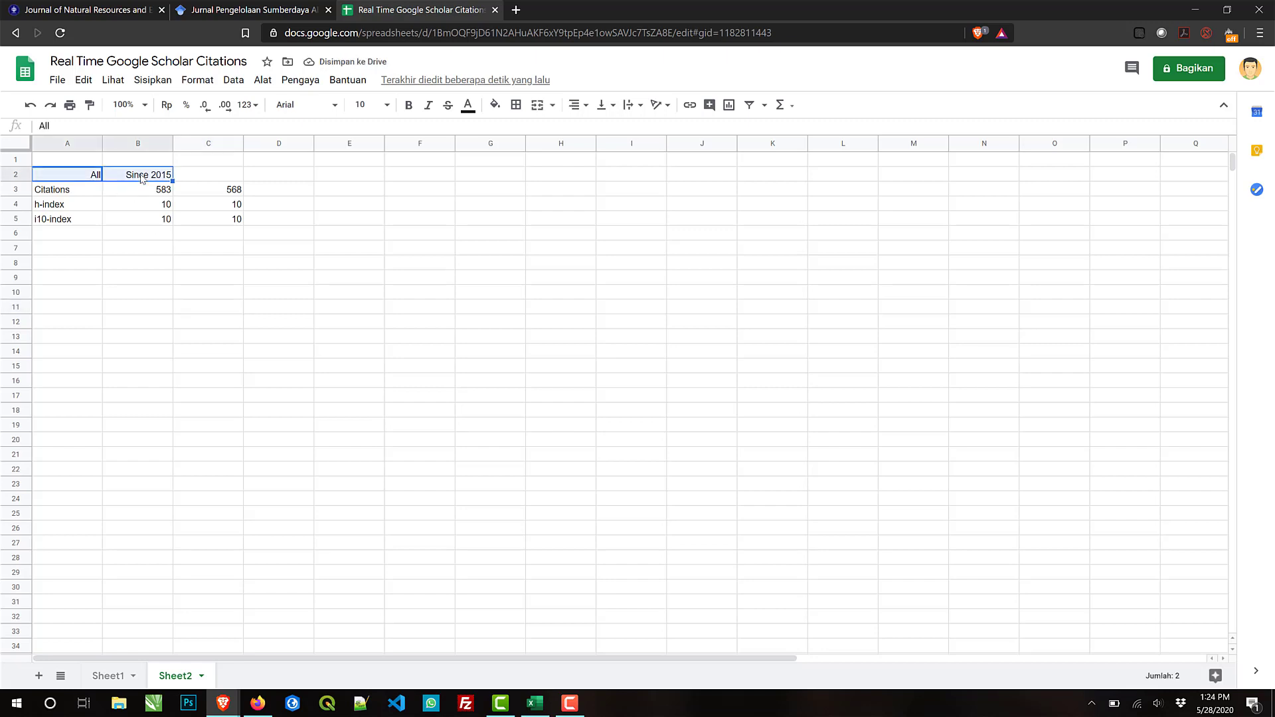
{"action": "key", "text": "ctrl+c"}
{"action": "left_click", "coordinate": [116, 178]}
{"action": "key", "text": "ctrl+v"}
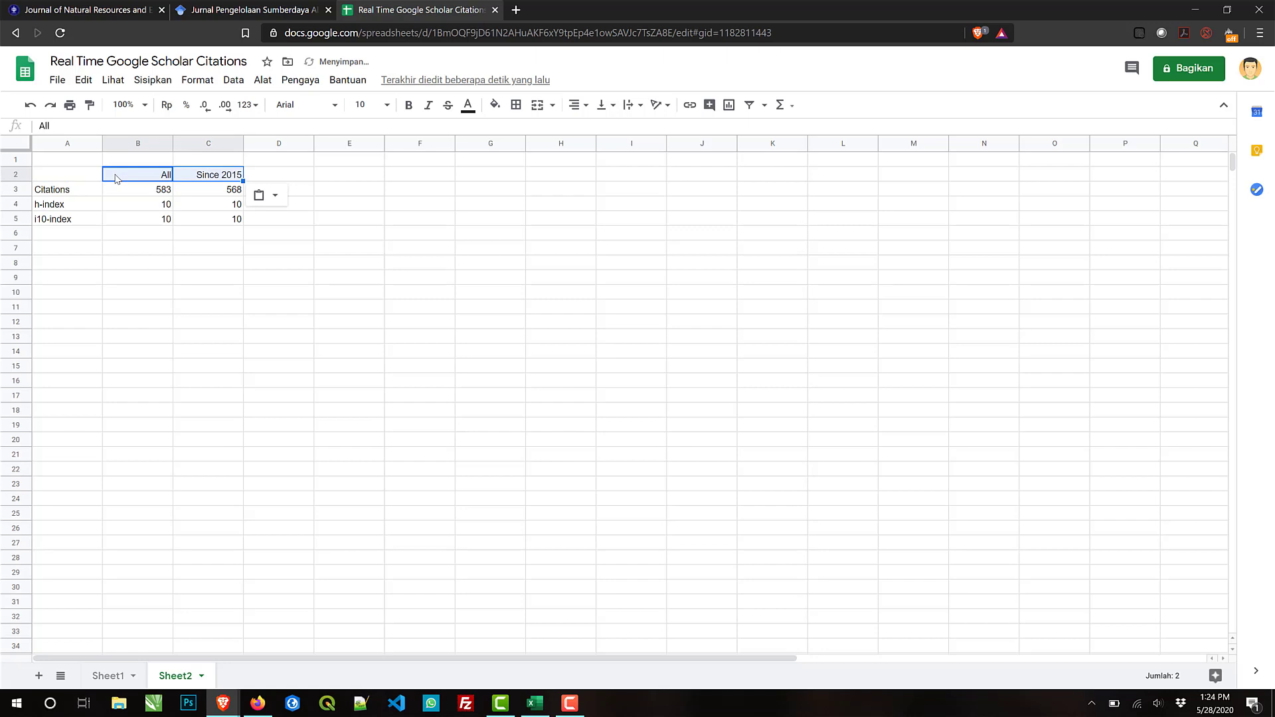
{"action": "left_click", "coordinate": [212, 293]}
Step: Clear the pasted static values in B3:C5, keeping the row and column labels
{"action": "left_click_drag", "start_coordinate": [159, 193], "coordinate": [225, 221]}
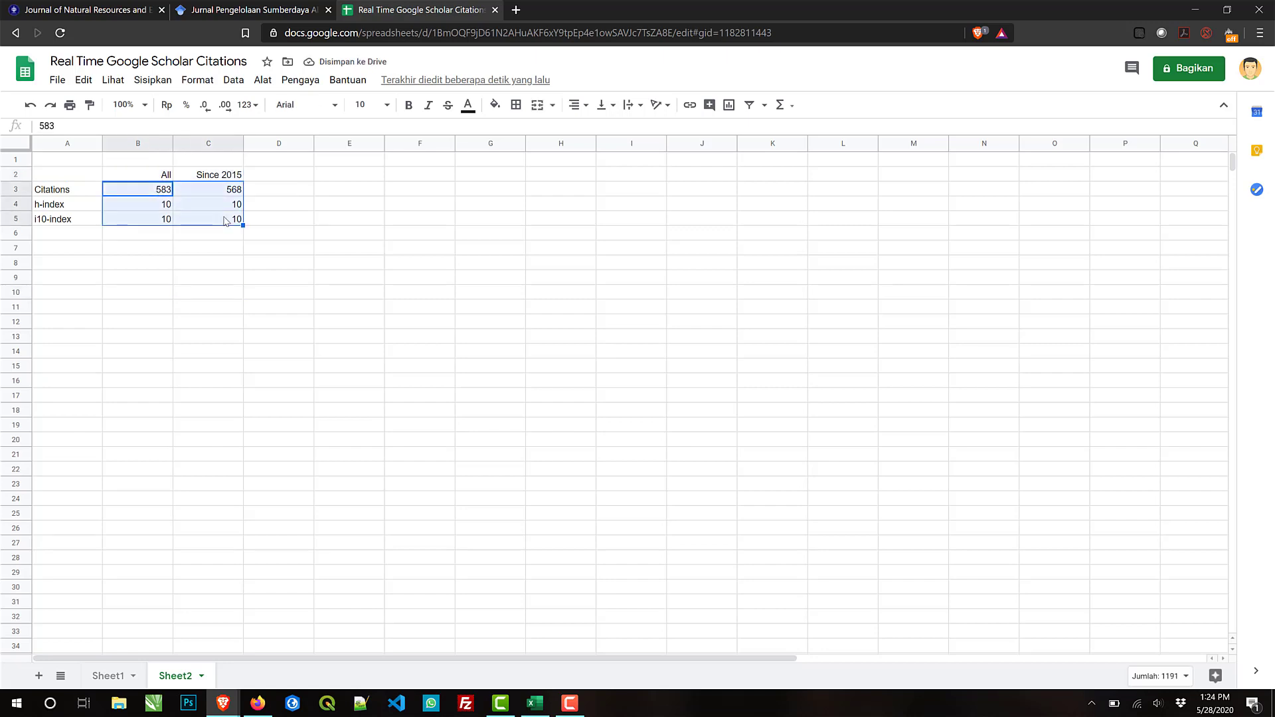
{"action": "key", "text": "Delete"}
{"action": "left_click", "coordinate": [327, 251]}
{"action": "left_click", "coordinate": [157, 194]}
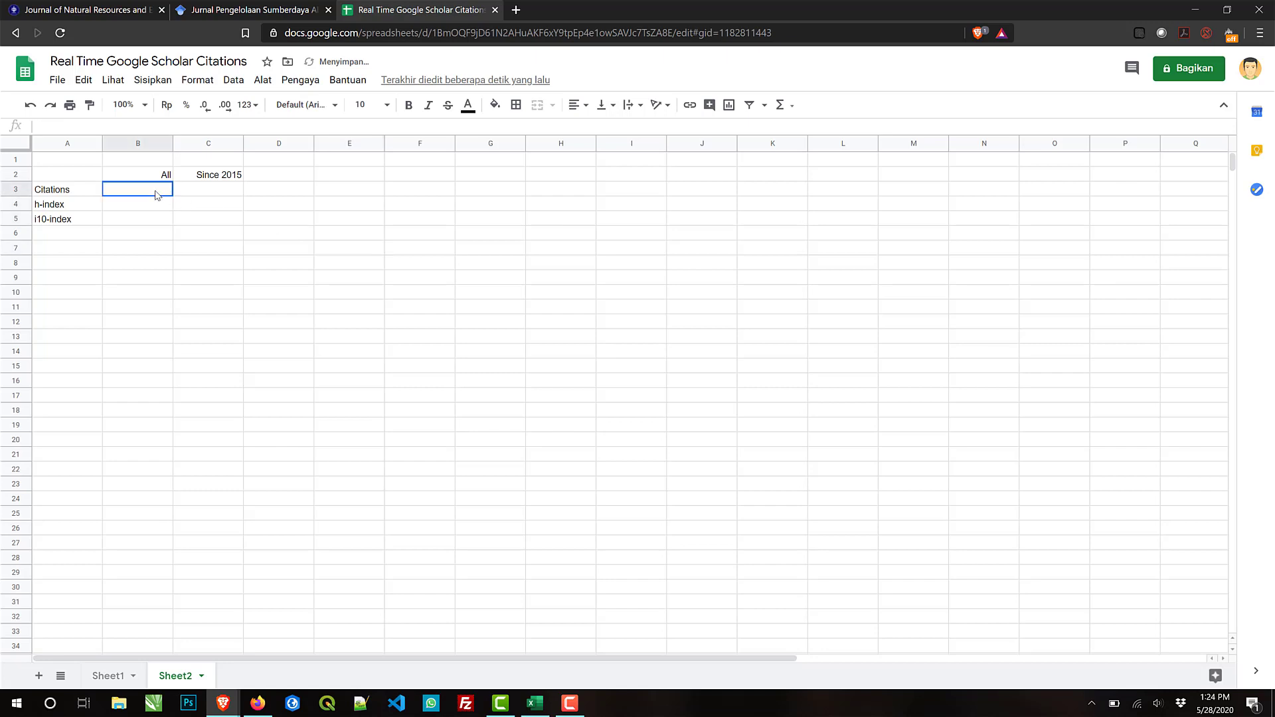
{"action": "type", "text": "="}
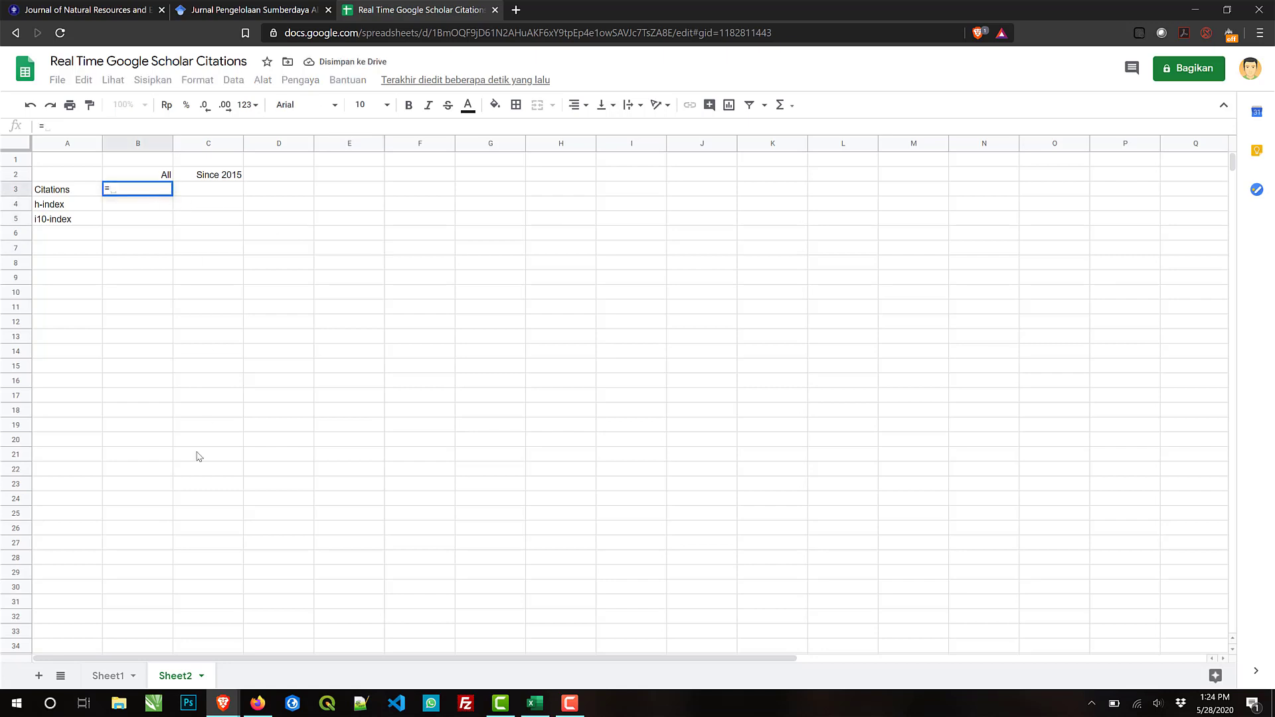
{"action": "left_click", "coordinate": [108, 676]}
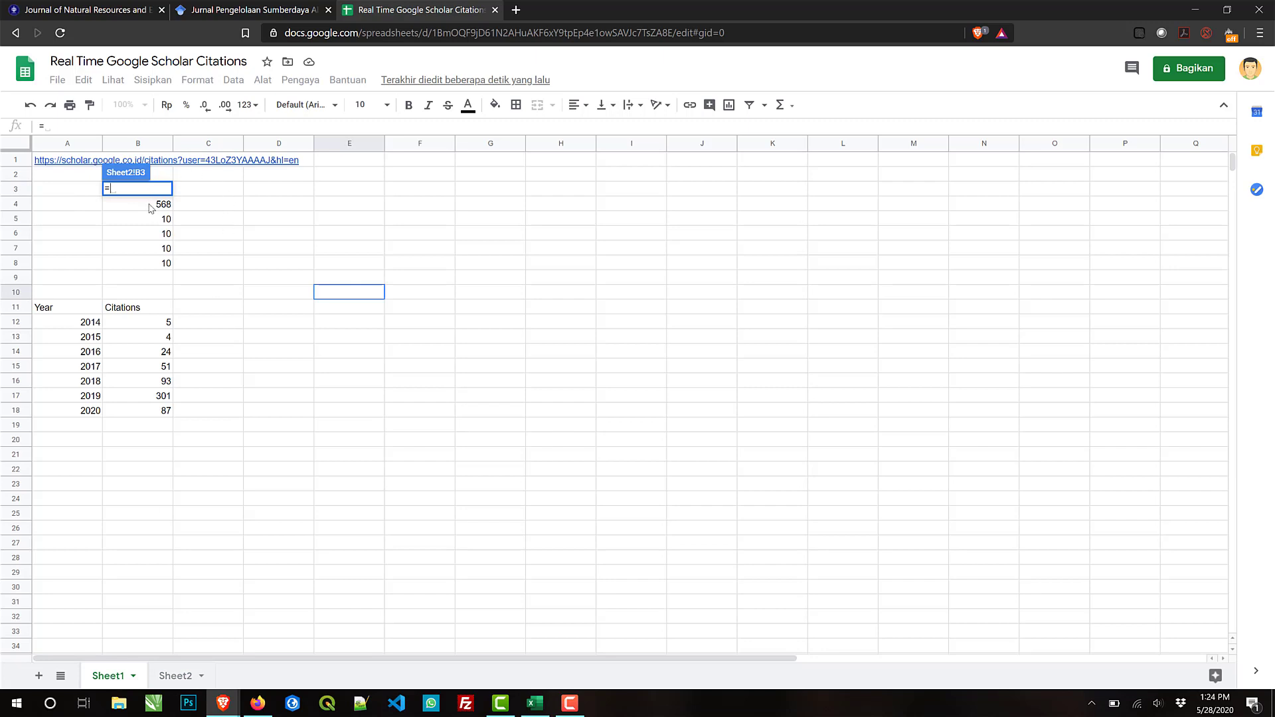
{"action": "key", "text": "Escape"}
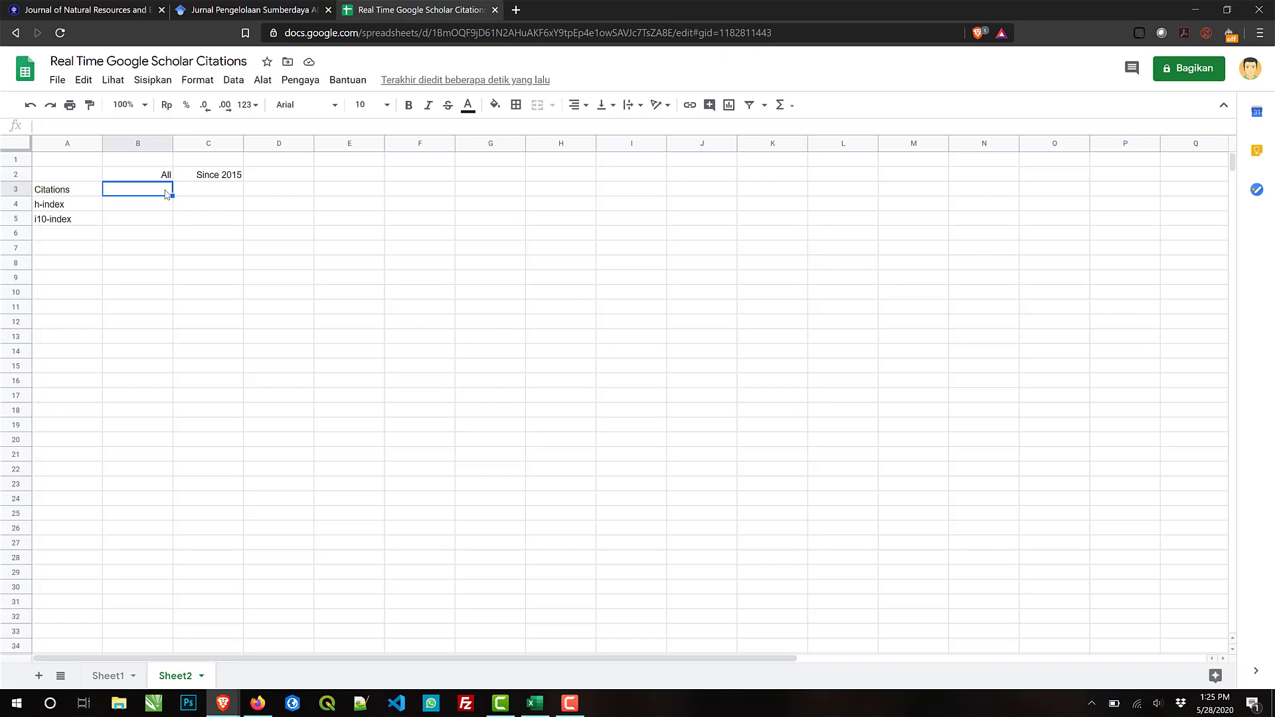
Step: Enter the formula =Sheet1!C4 in cell B3 of Sheet2
{"action": "type", "text": "="}
{"action": "left_click", "coordinate": [120, 678]}
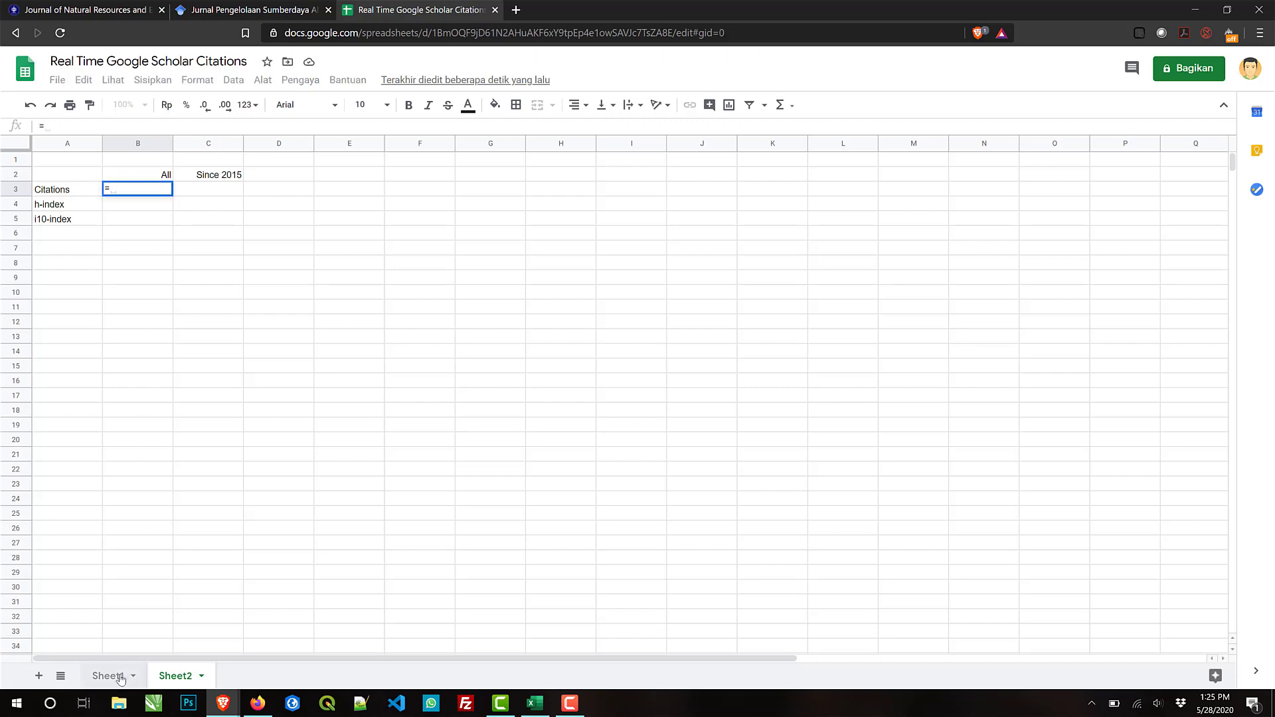
{"action": "left_click", "coordinate": [202, 203]}
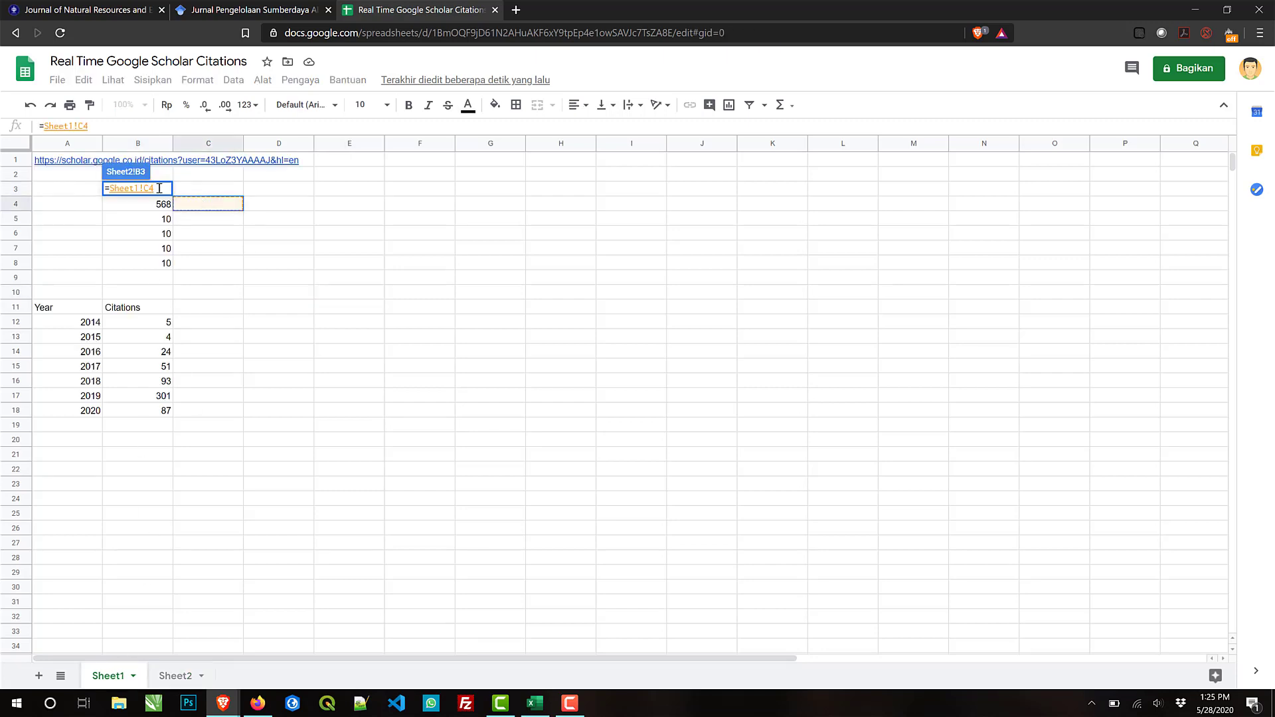
{"action": "key", "text": "Return"}
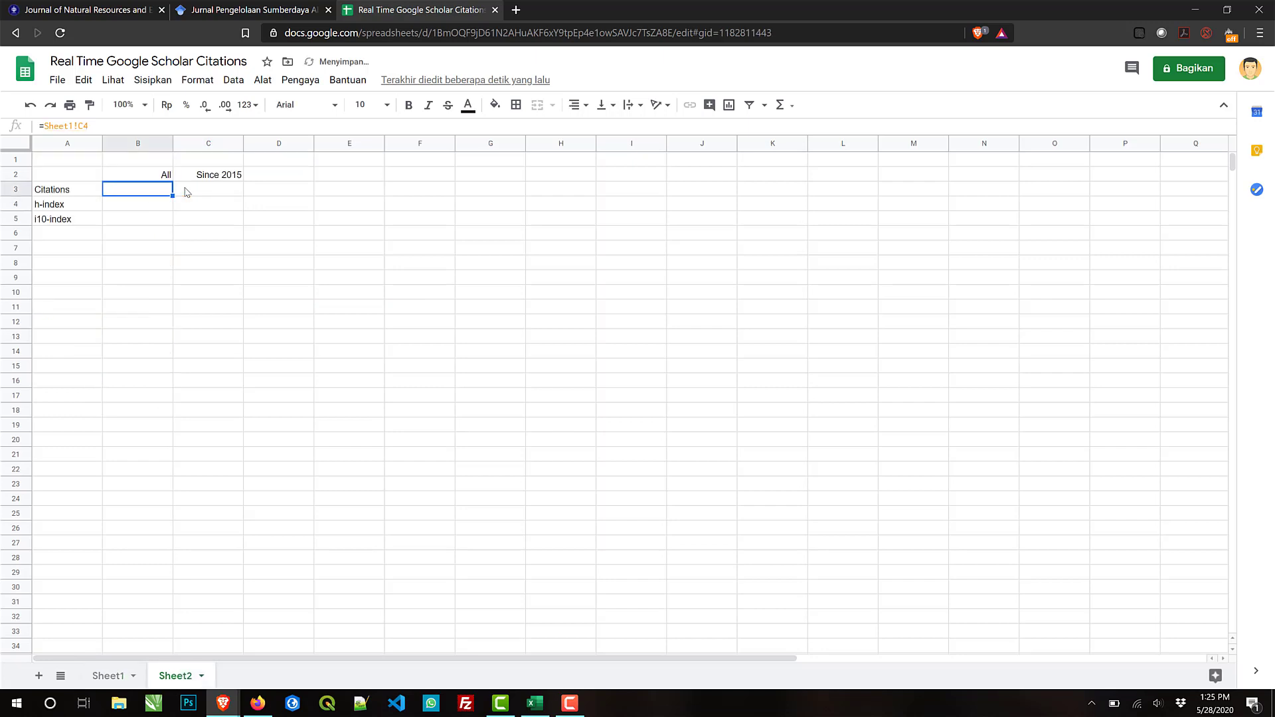
Step: Replace the formula in Sheet2's cell B3 with =Sheet1!B3 to link the all-time citations total
{"action": "left_click", "coordinate": [104, 127]}
{"action": "key", "text": "BackSpace"}
{"action": "key", "text": "BackSpace"}
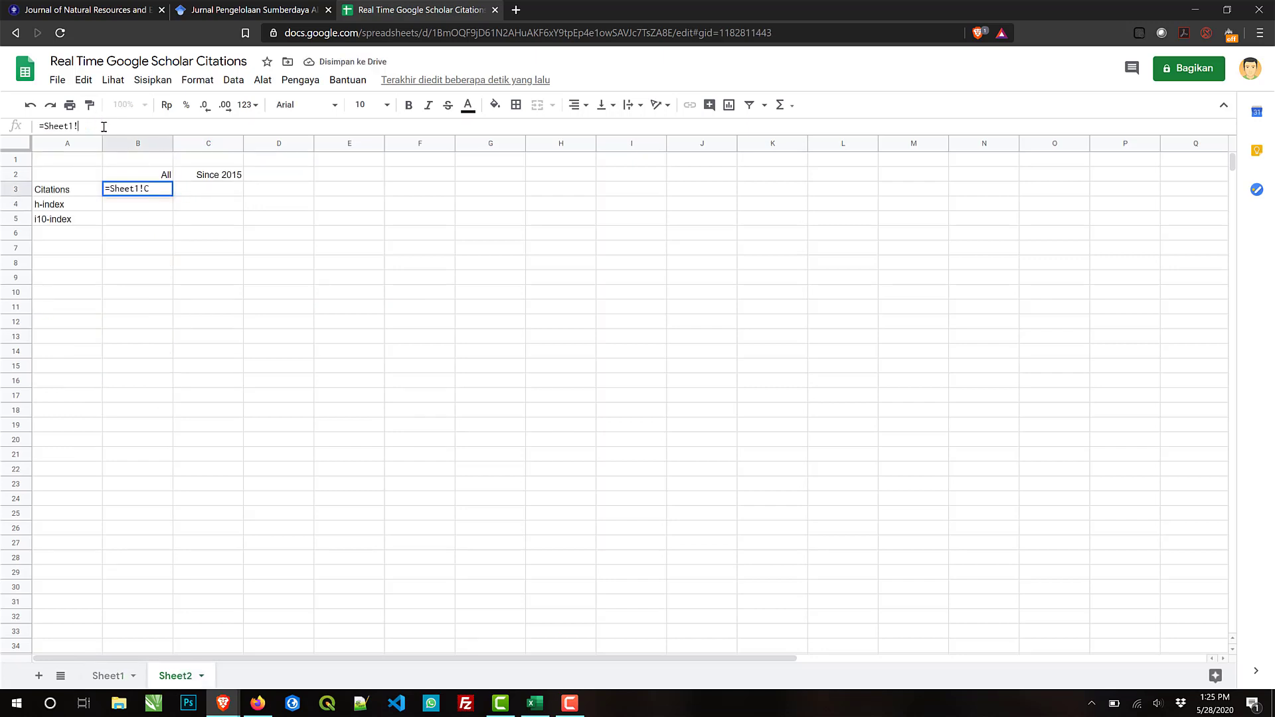
{"action": "key", "text": "BackSpace"}
{"action": "key", "text": "BackSpace"}
{"action": "key", "text": "BackSpace"}
{"action": "key", "text": "BackSpace"}
{"action": "key", "text": "BackSpace"}
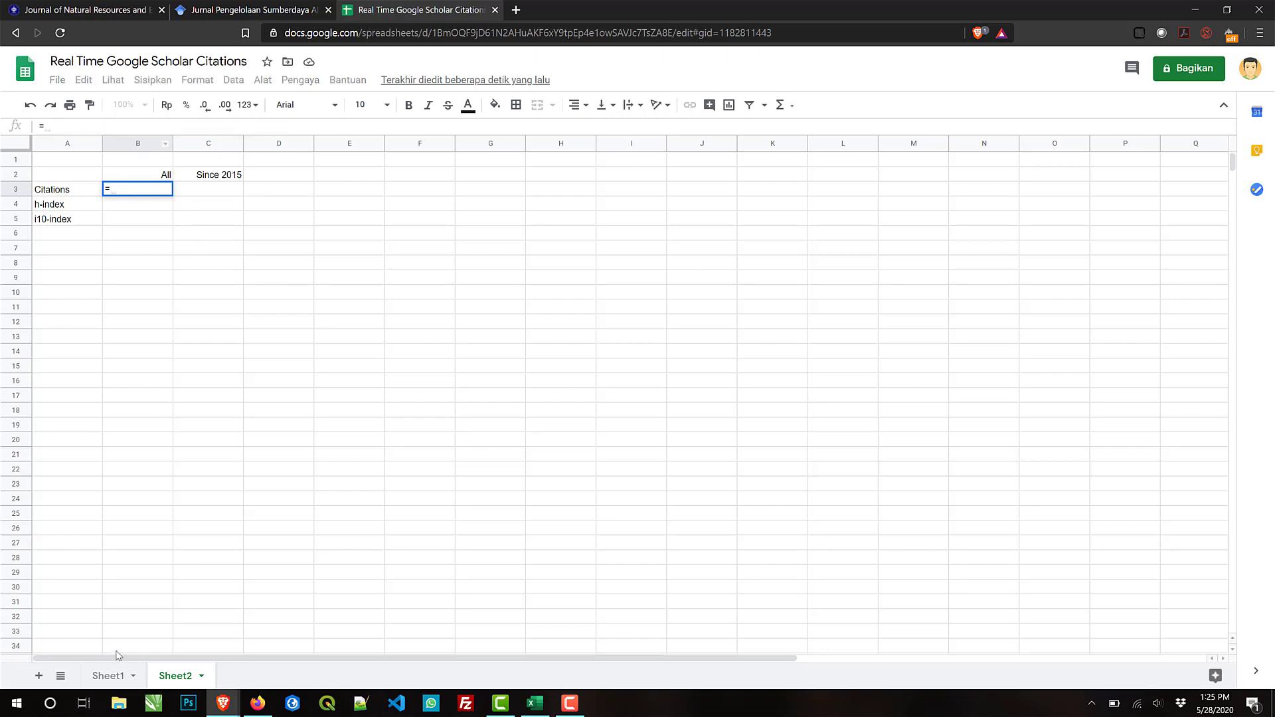
{"action": "left_click", "coordinate": [116, 676]}
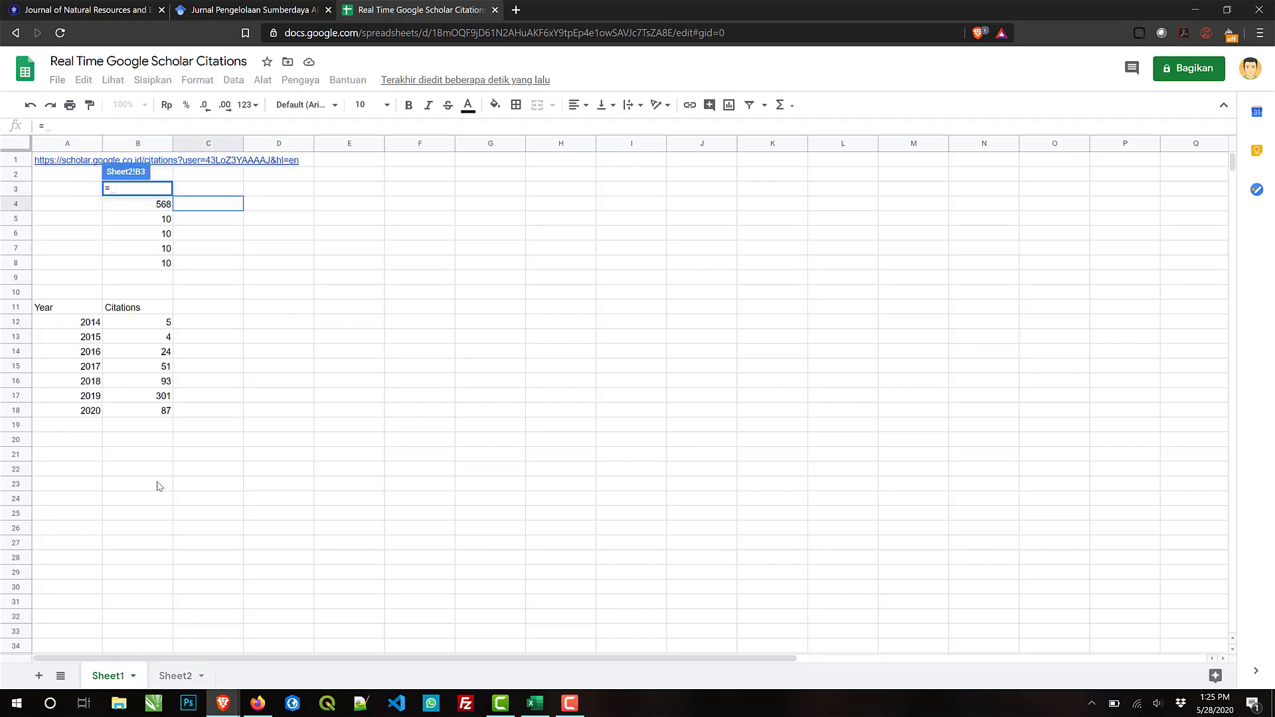
{"action": "left_click", "coordinate": [183, 191]}
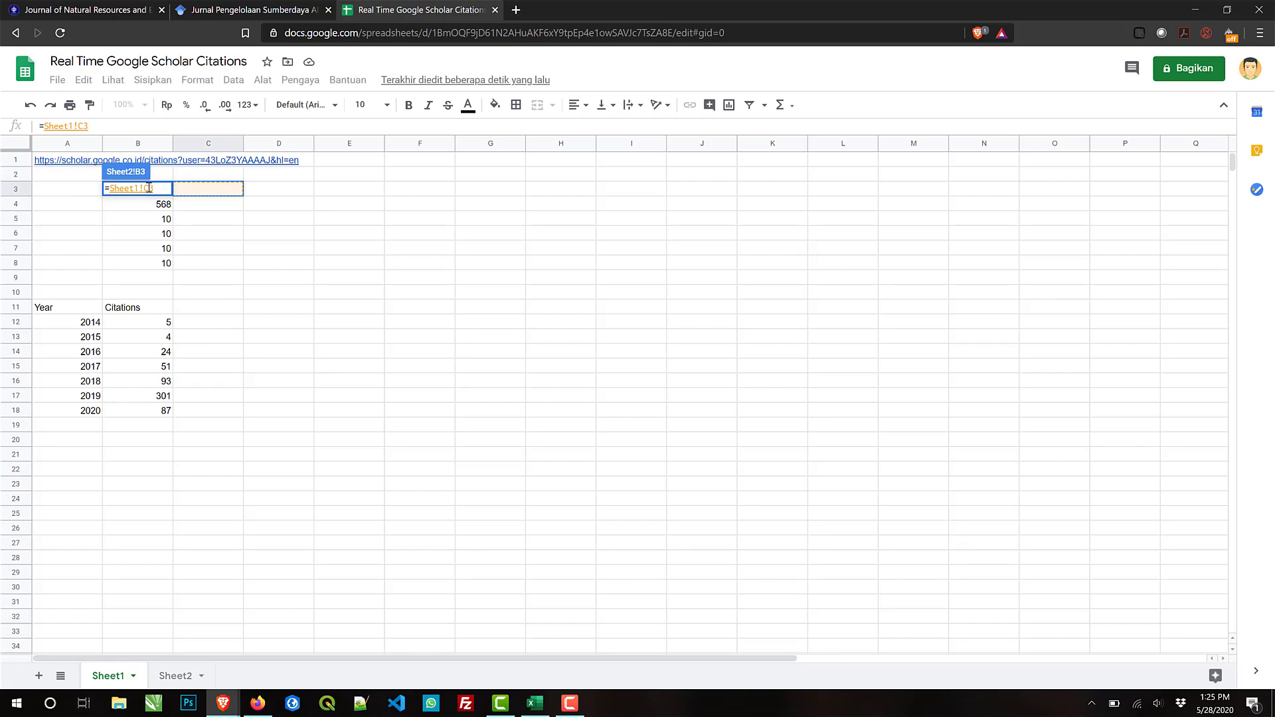
{"action": "left_click", "coordinate": [149, 188]}
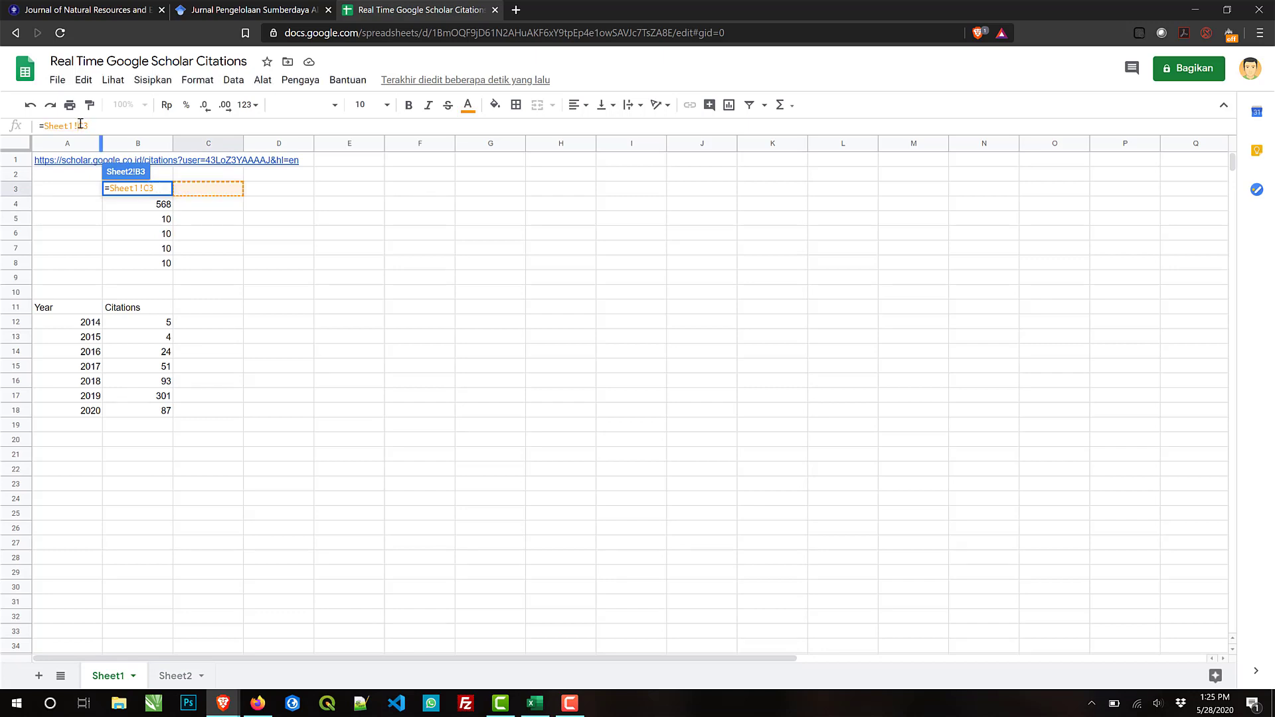
{"action": "key", "text": "BackSpace"}
{"action": "type", "text": "B"}
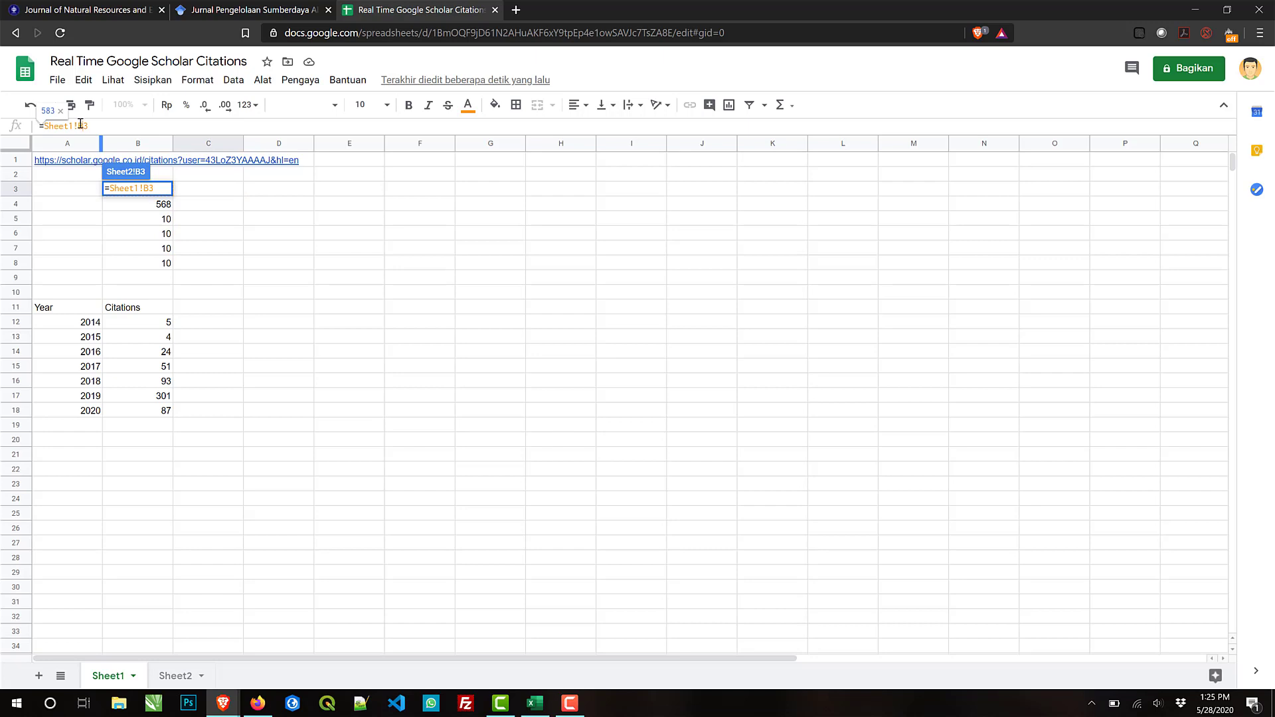
{"action": "key", "text": "Return"}
Step: Link the Since 2015 citations cell C3 on Sheet2 to its imported value with =Sheet1!B4
{"action": "key", "text": "Right"}
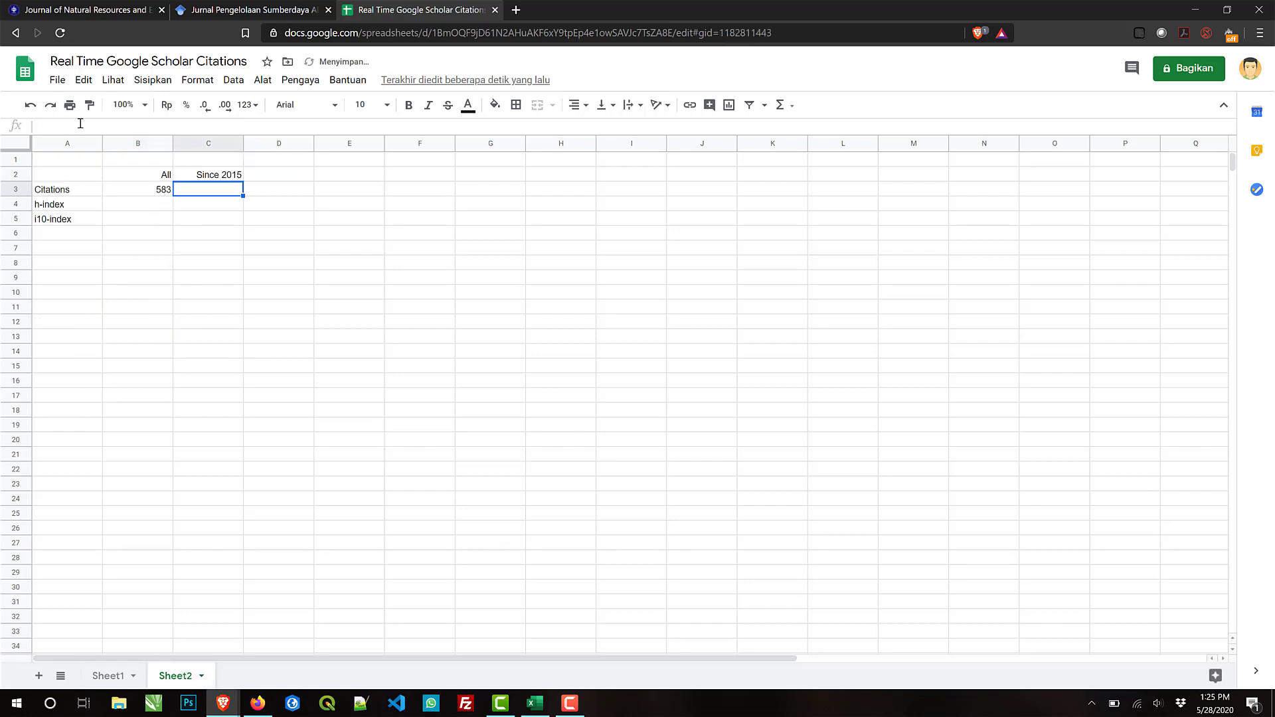
{"action": "type", "text": "="}
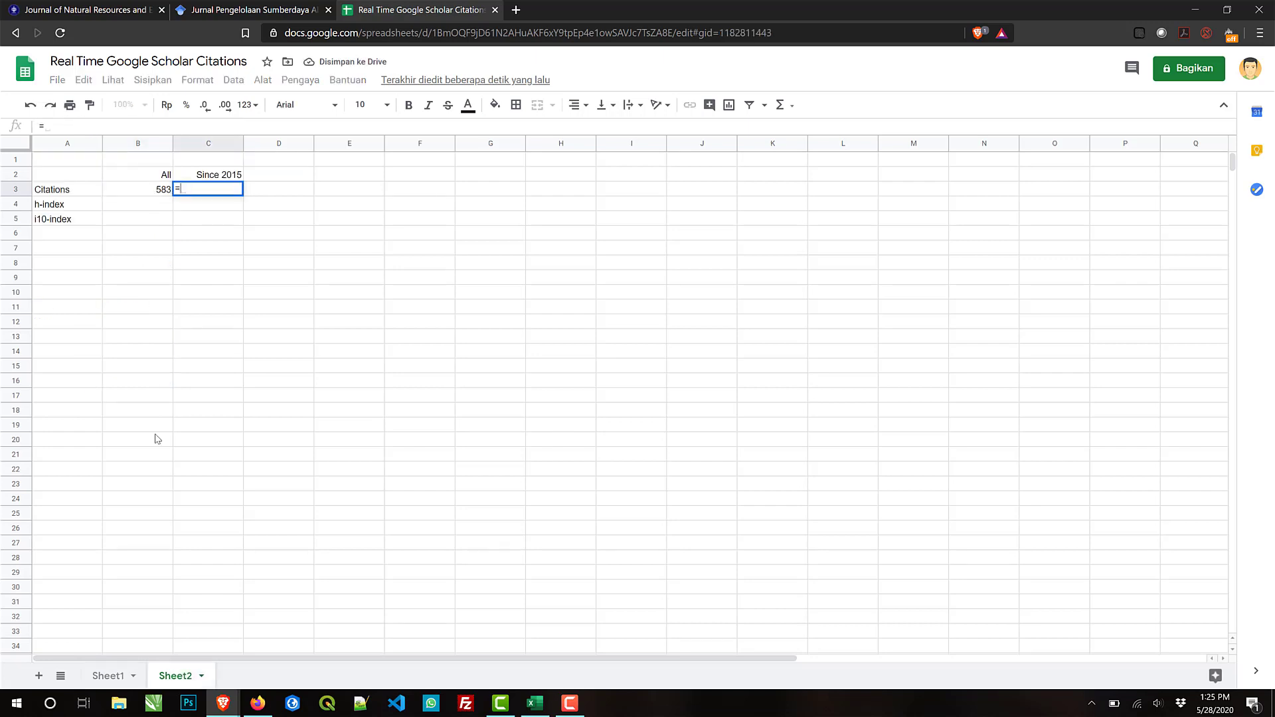
{"action": "left_click", "coordinate": [110, 676]}
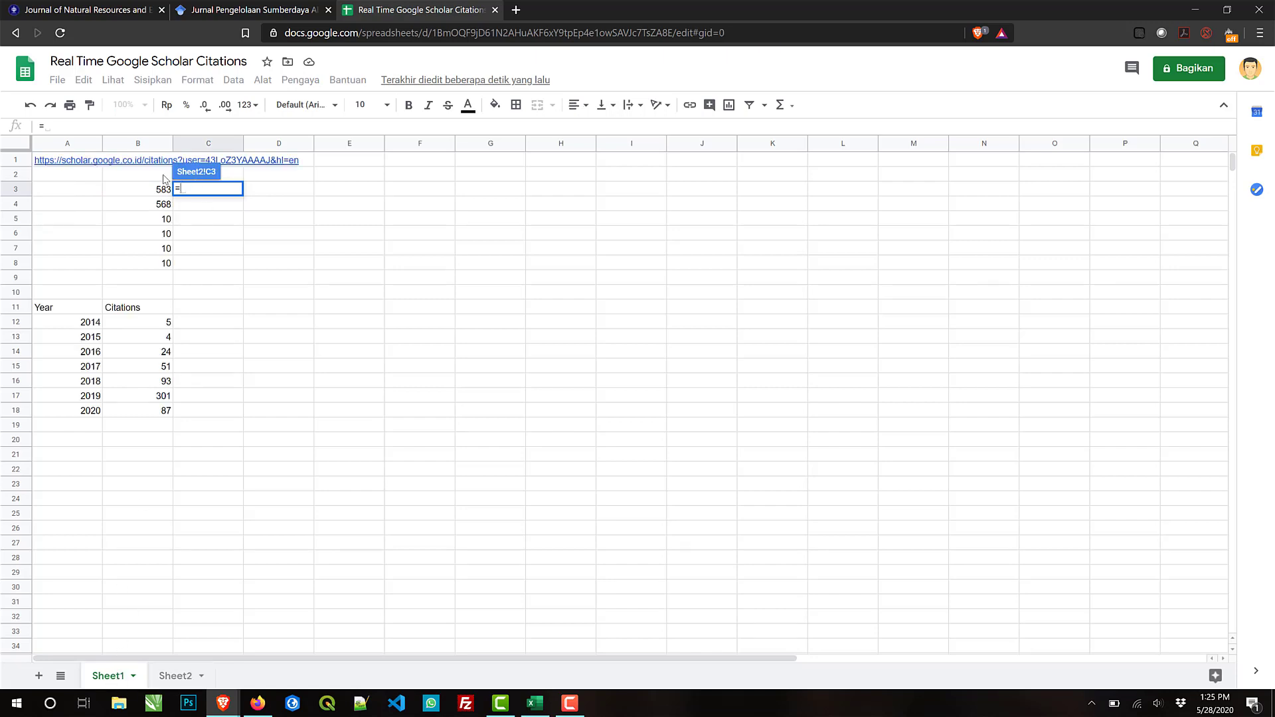
{"action": "left_click", "coordinate": [155, 206]}
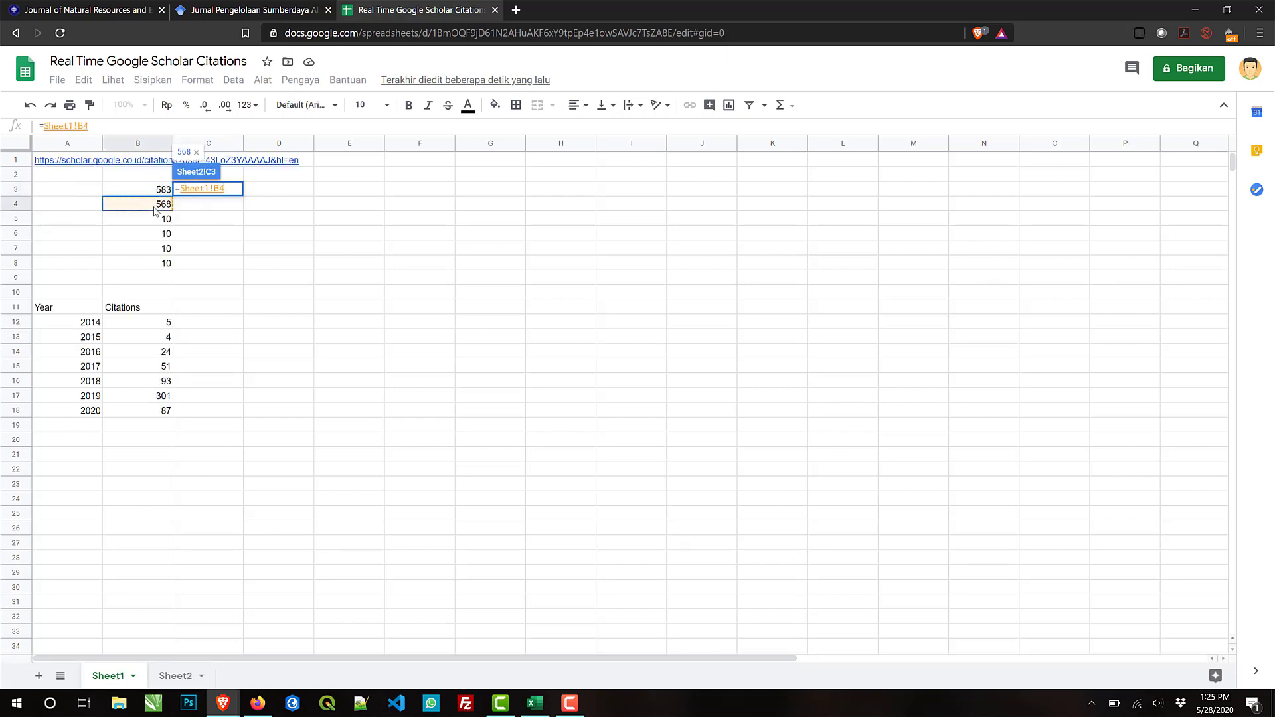
{"action": "key", "text": "Return"}
Step: Link the all-time h-index cell B4 on Sheet2 to its imported value with =Sheet1!B5
{"action": "left_click", "coordinate": [154, 211]}
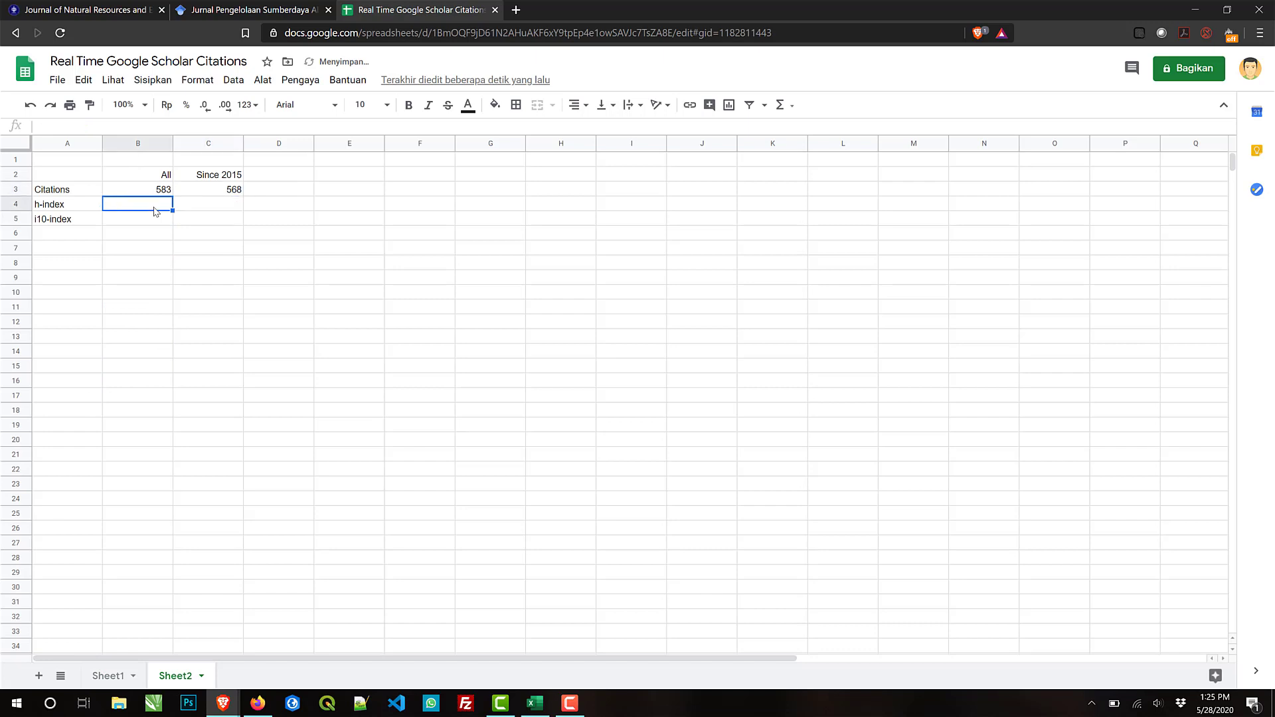
{"action": "type", "text": "="}
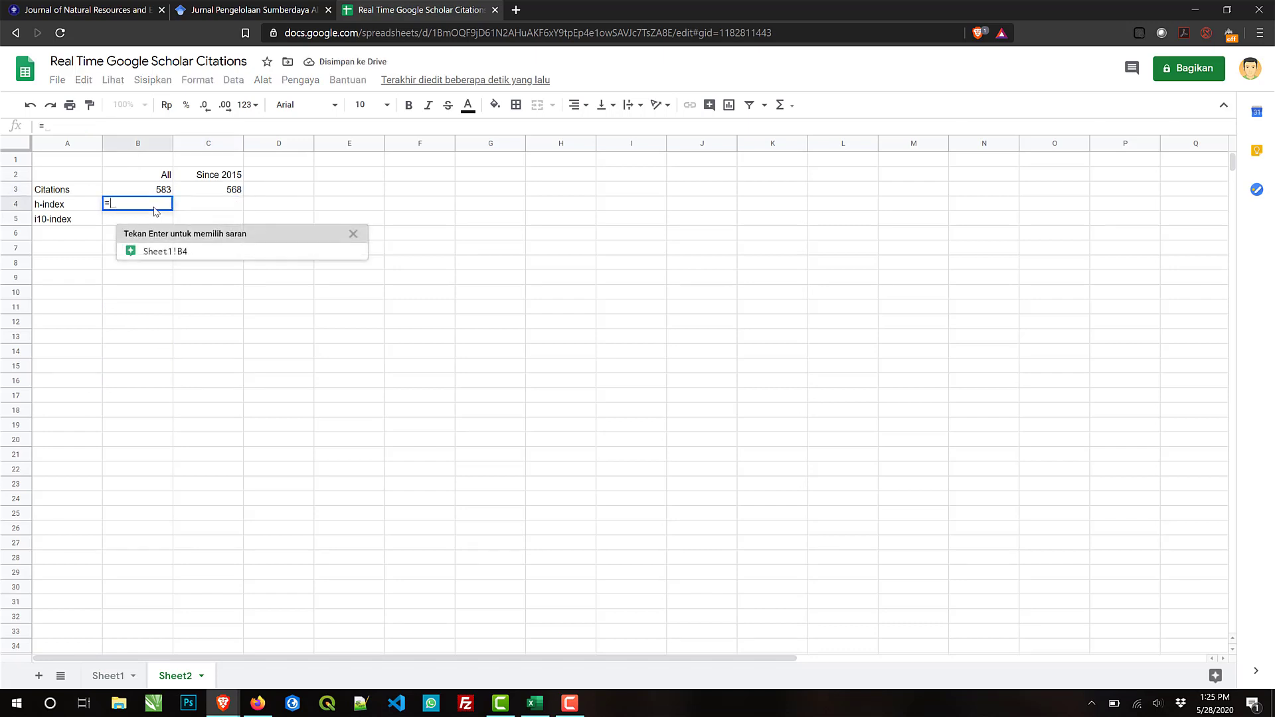
{"action": "left_click", "coordinate": [124, 672]}
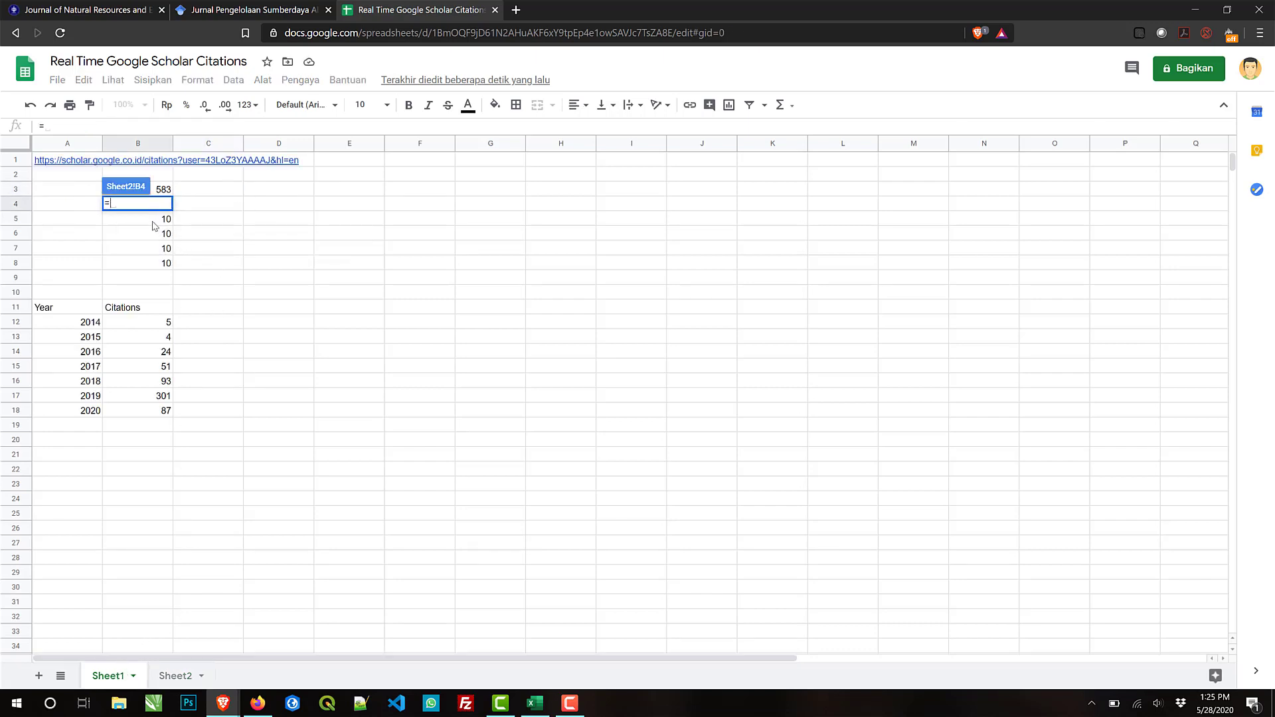
{"action": "left_click", "coordinate": [154, 222]}
{"action": "key", "text": "Return"}
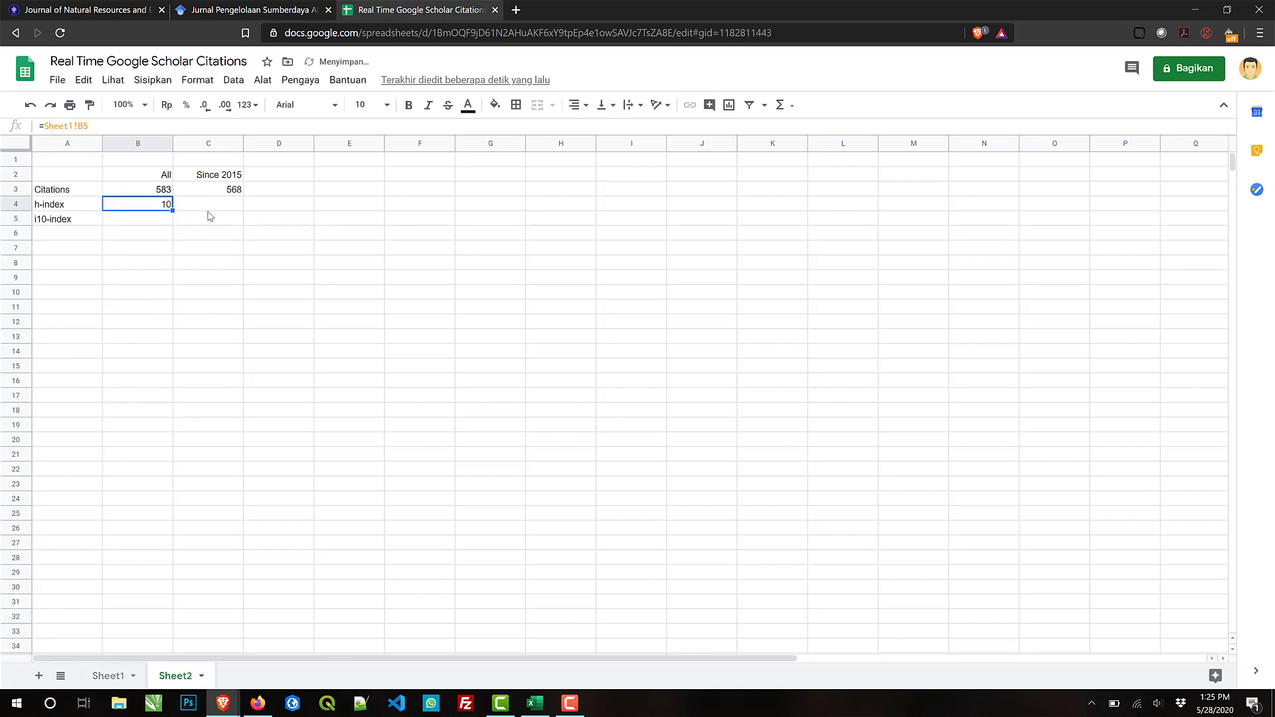
Step: Link the Since 2015 h-index cell C4 on Sheet2 to its imported value with =Sheet1!B6
{"action": "left_click", "coordinate": [210, 215]}
{"action": "type", "text": "="}
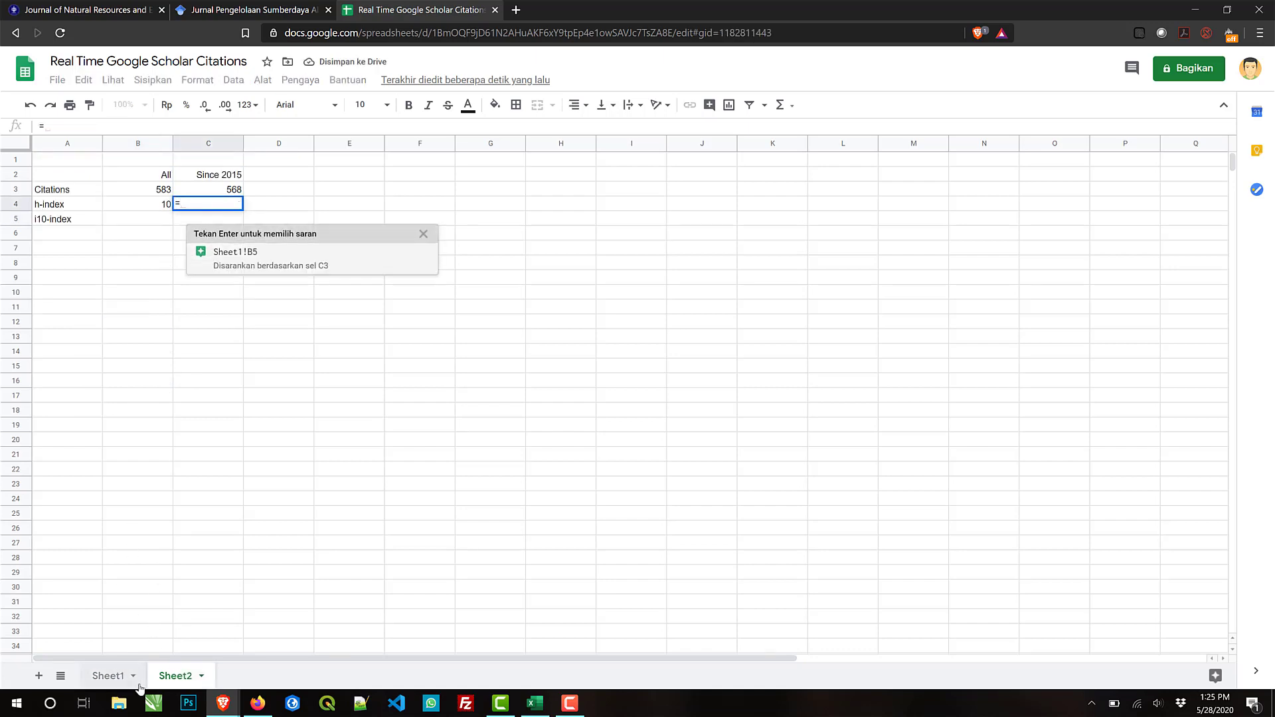
{"action": "left_click", "coordinate": [110, 677]}
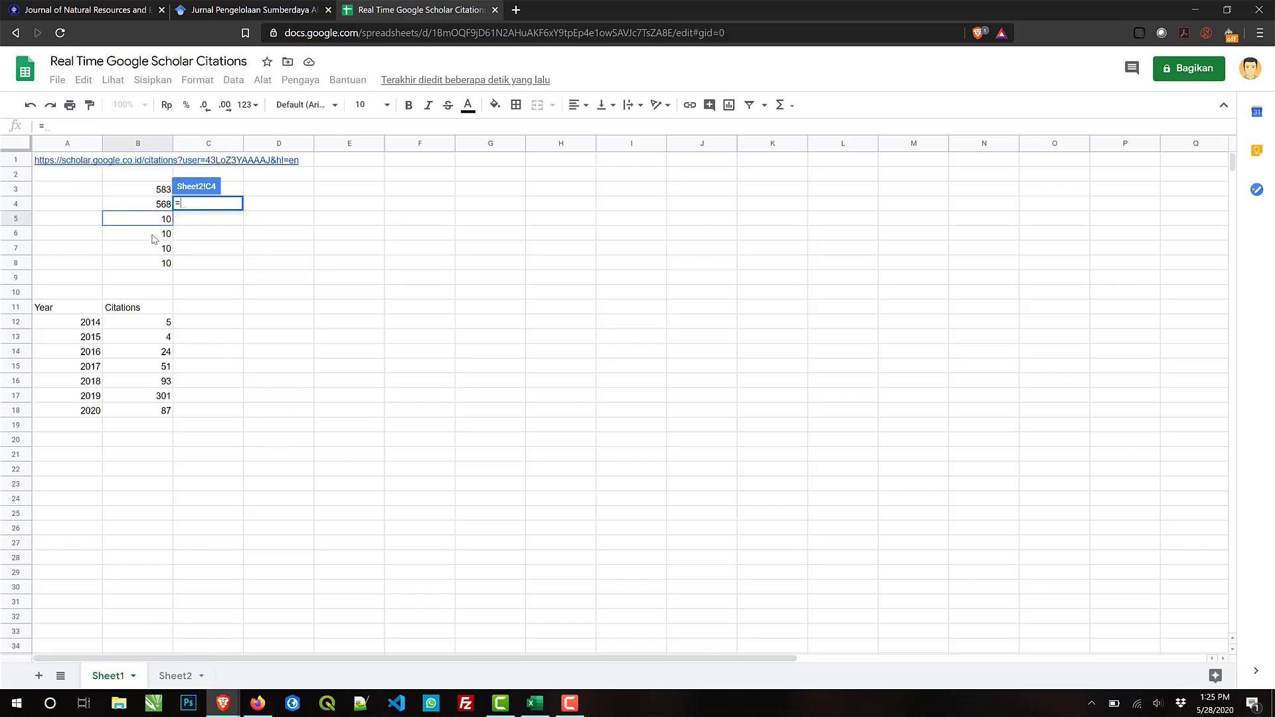
{"action": "left_click", "coordinate": [152, 236]}
{"action": "key", "text": "Return"}
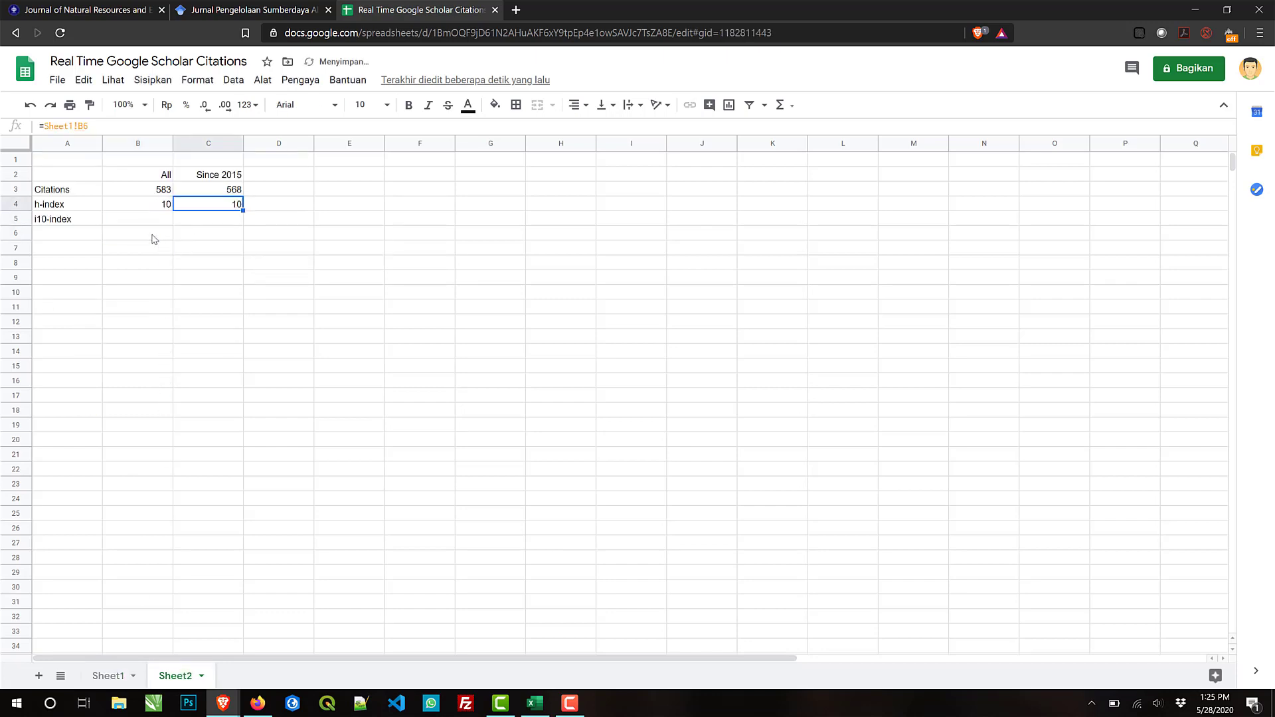
Step: Link the all-time i10-index cell B5 on Sheet2 to its imported value with =Sheet1!B7
{"action": "key", "text": "Down"}
{"action": "key", "text": "Left"}
{"action": "type", "text": "="}
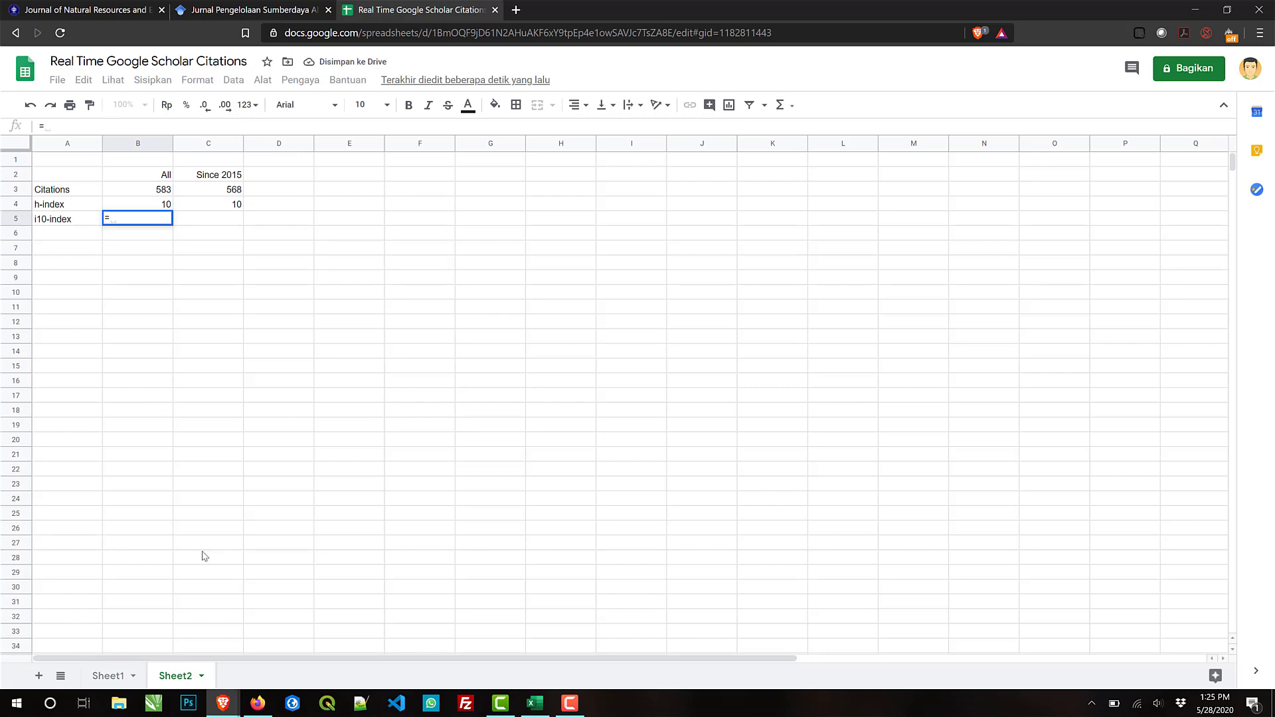
{"action": "left_click", "coordinate": [105, 678]}
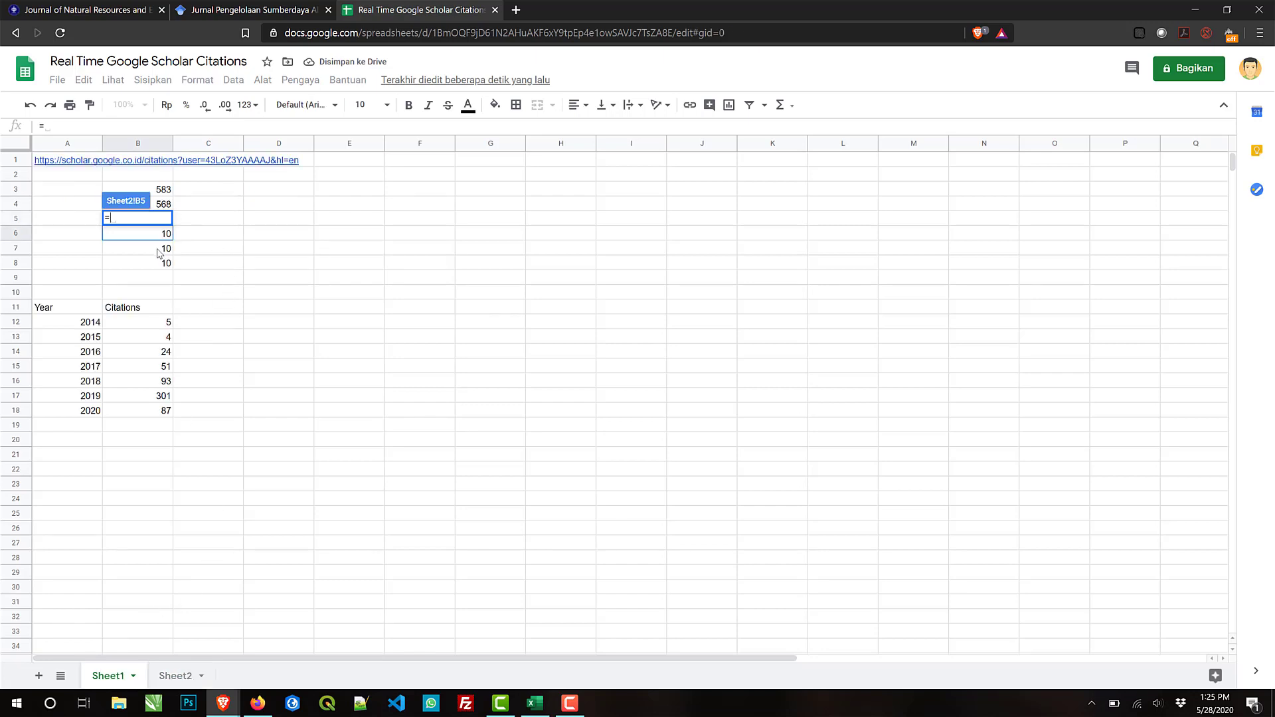
{"action": "left_click", "coordinate": [160, 250]}
{"action": "key", "text": "Return"}
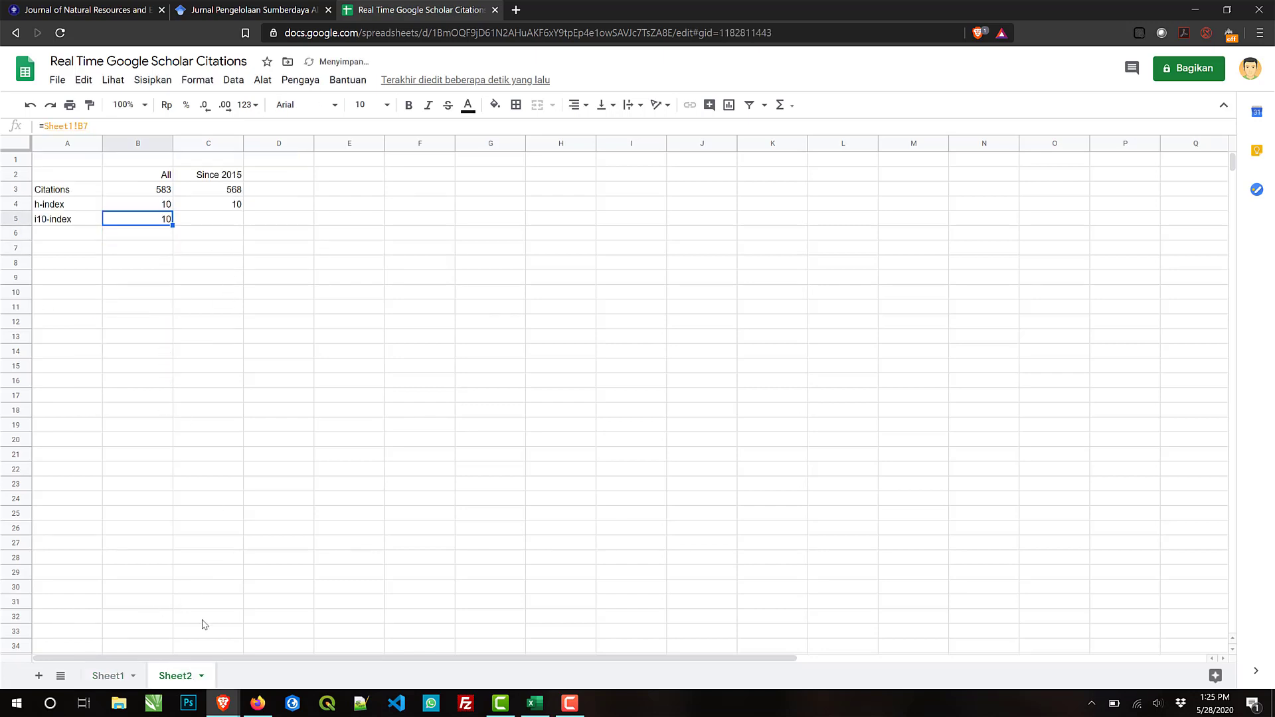
Step: Link the Since 2015 i10-index cell C5 on Sheet2 to its imported value with =Sheet1!B8
{"action": "left_click", "coordinate": [234, 210]}
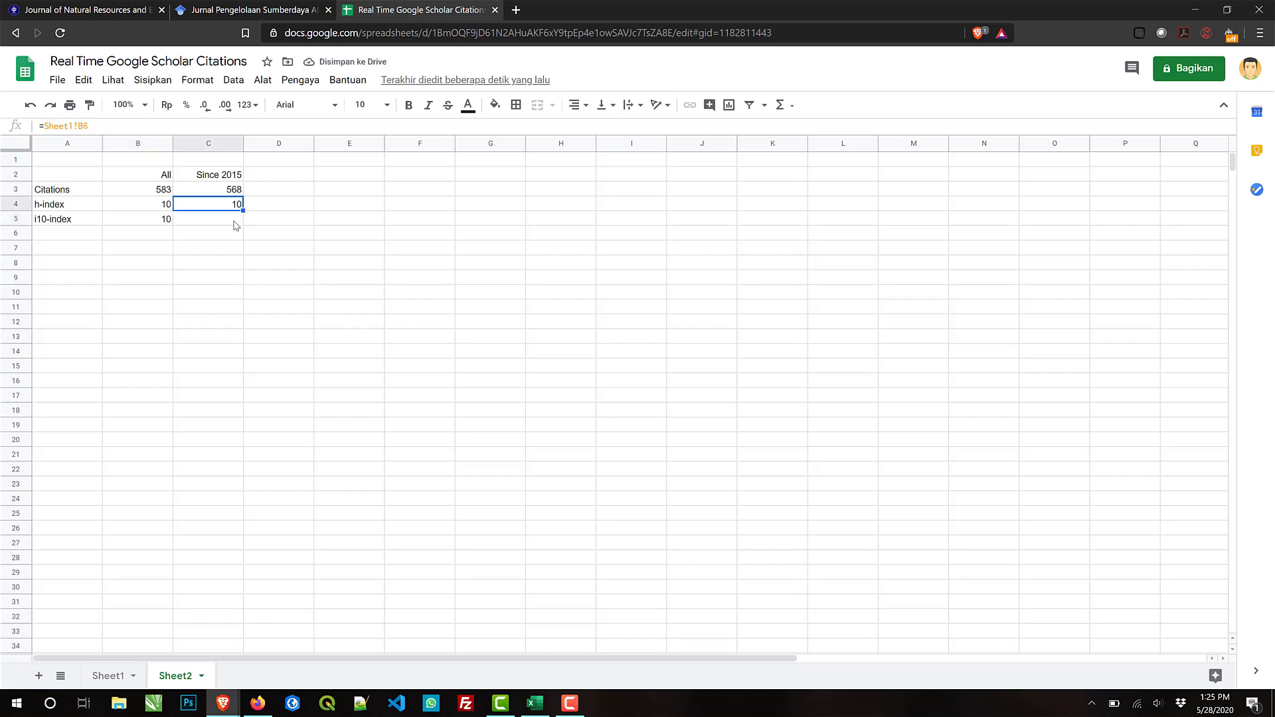
{"action": "left_click", "coordinate": [235, 224]}
{"action": "type", "text": "="}
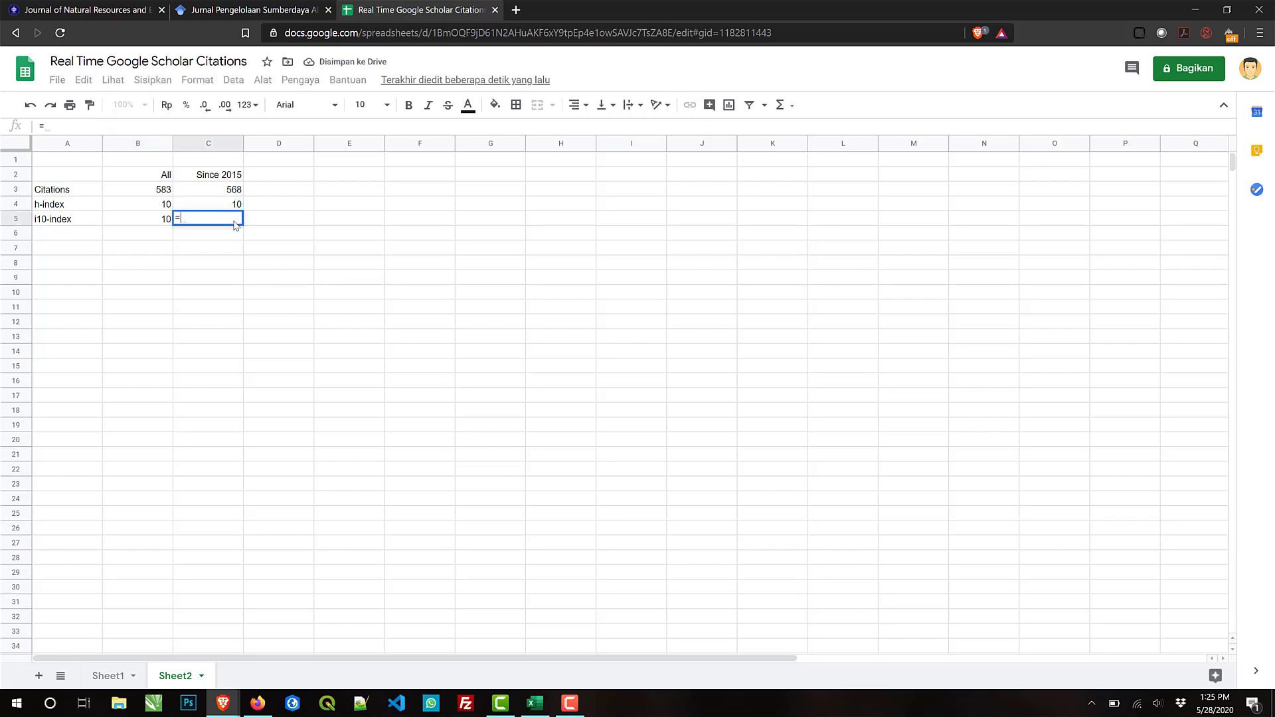
{"action": "left_click", "coordinate": [117, 676]}
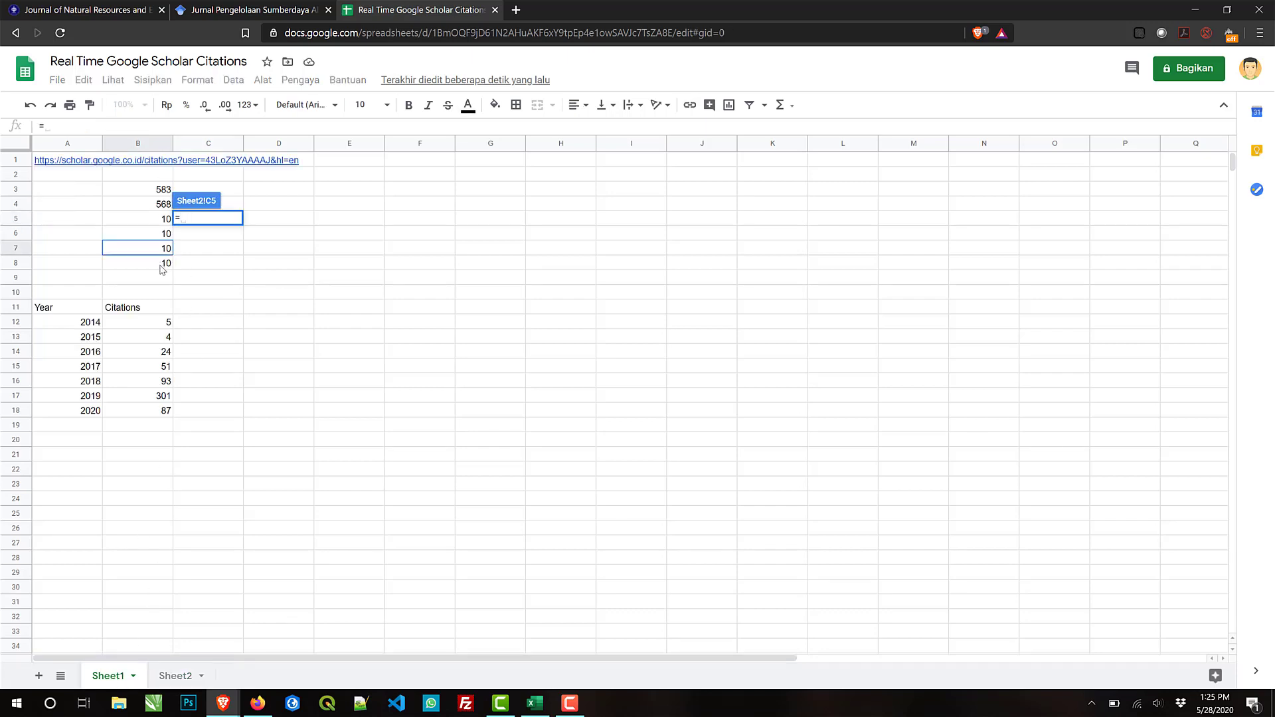
{"action": "left_click", "coordinate": [162, 264]}
{"action": "key", "text": "Return"}
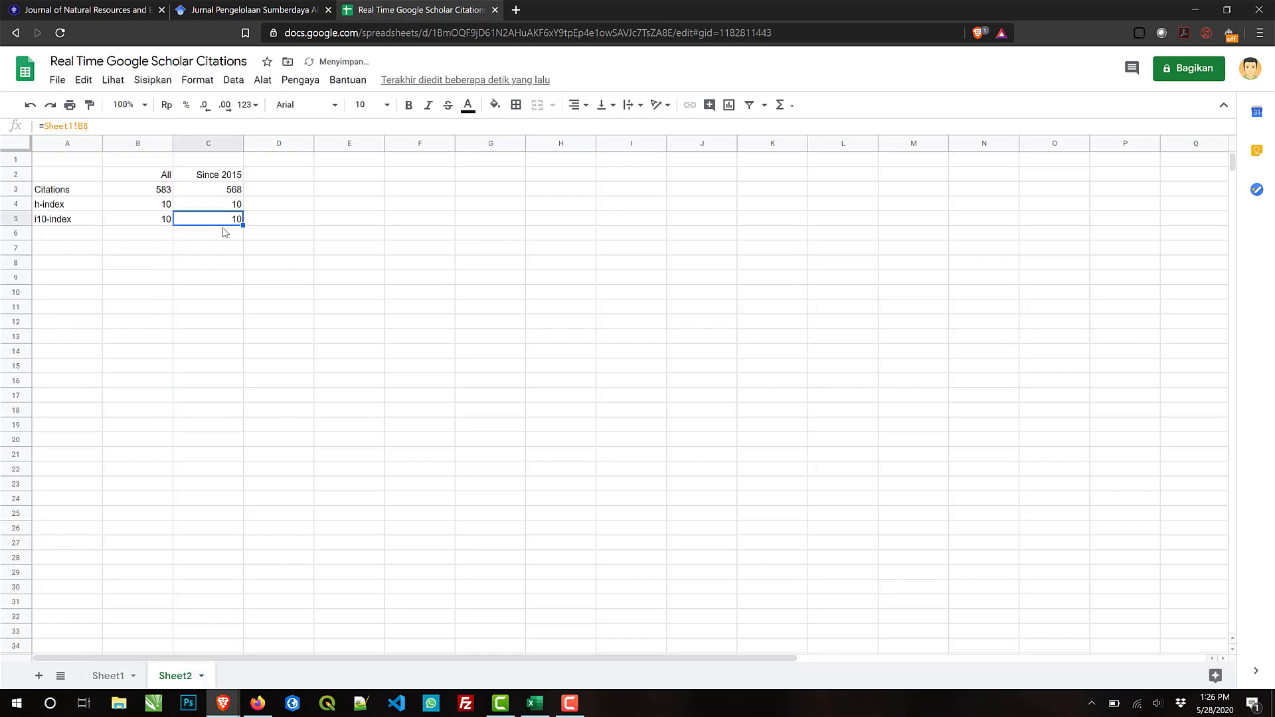
{"action": "left_click", "coordinate": [196, 250]}
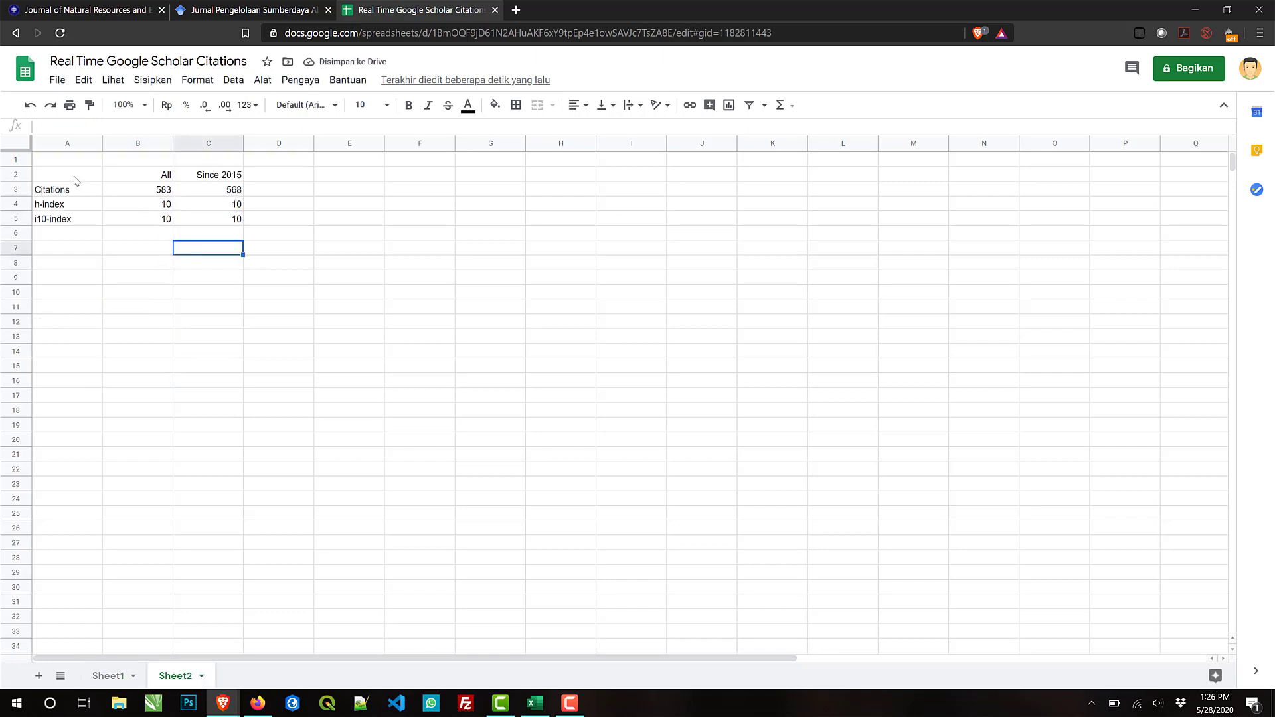
Step: Apply outer borders and inner vertical borders to the summary table A2:C5
{"action": "left_click_drag", "start_coordinate": [73, 174], "coordinate": [210, 224]}
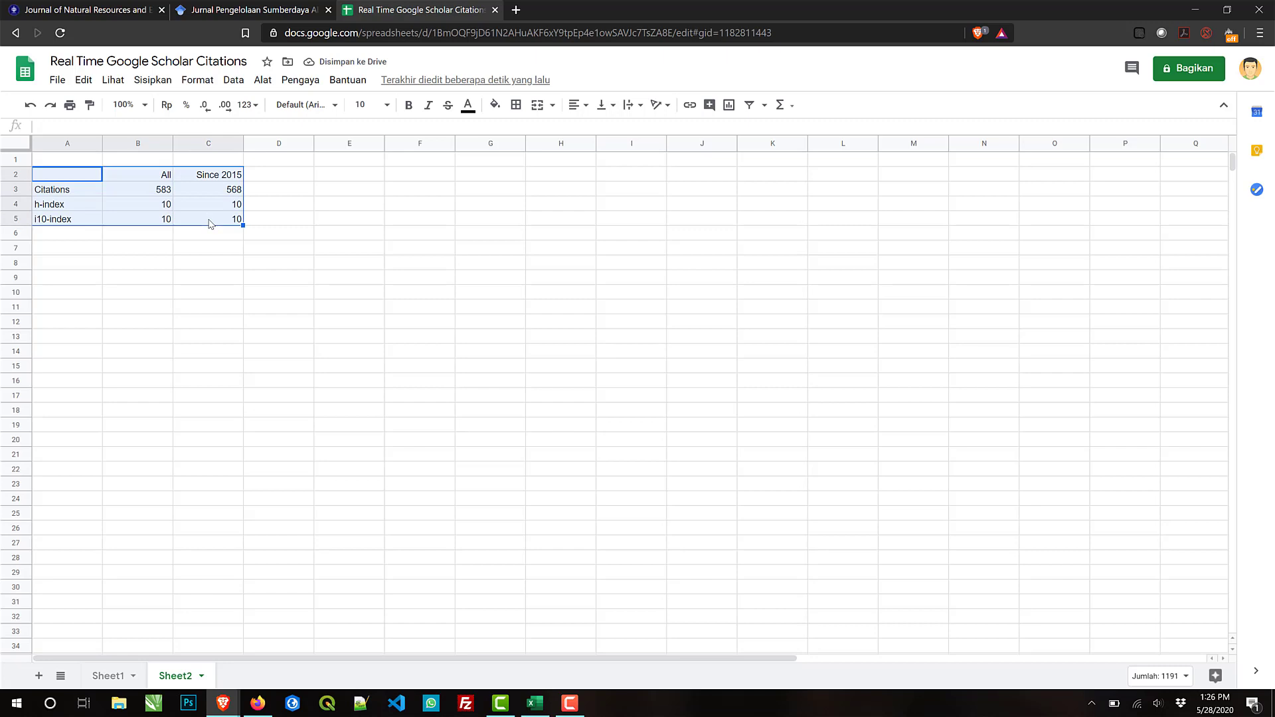
{"action": "left_click", "coordinate": [515, 107]}
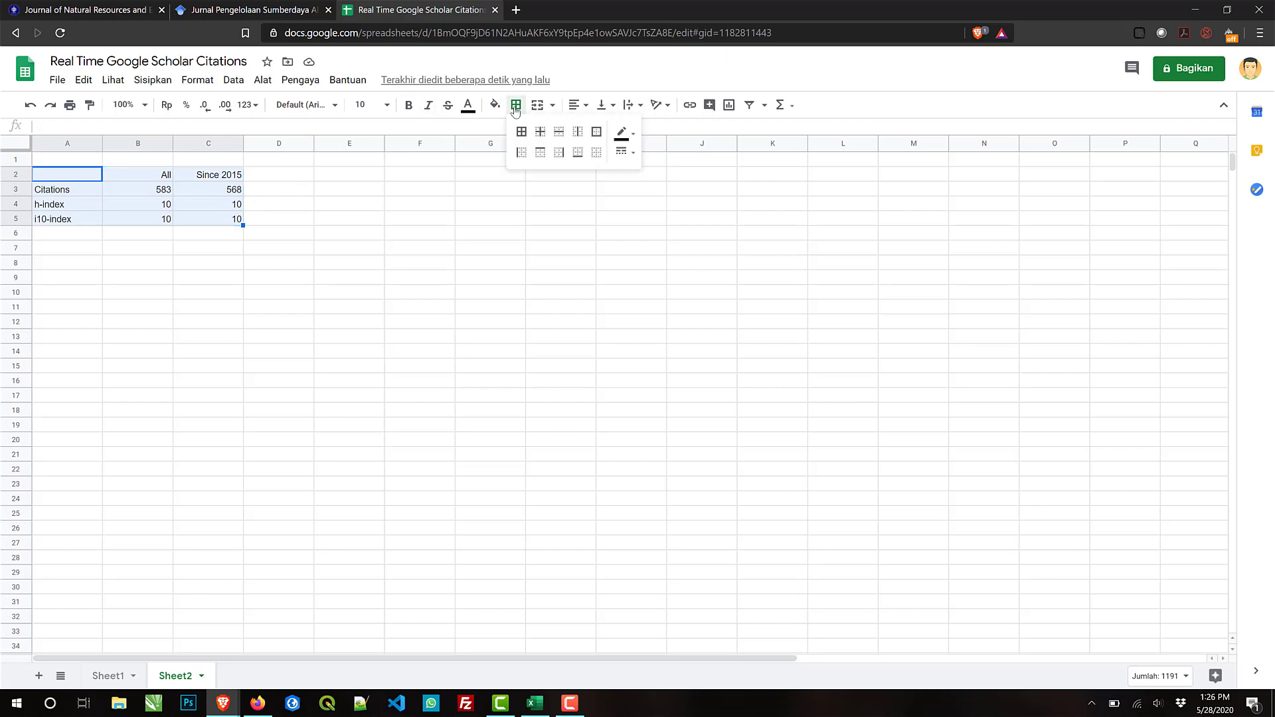
{"action": "left_click", "coordinate": [597, 138]}
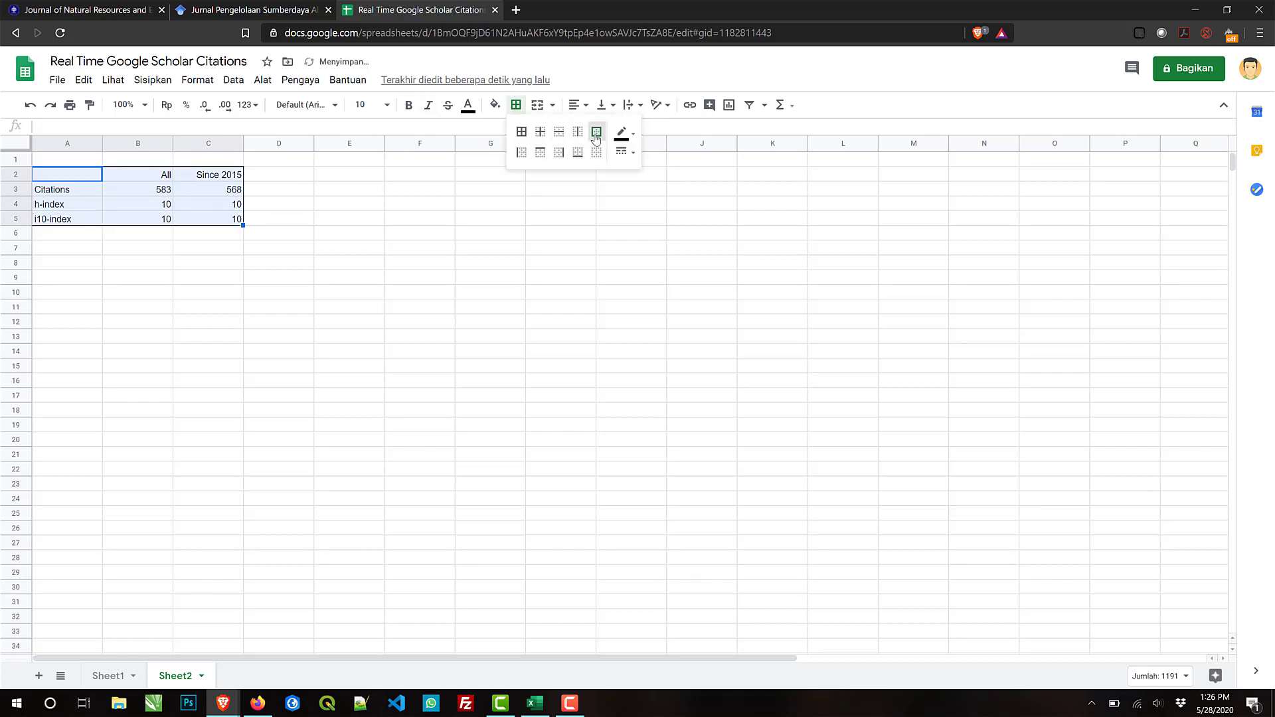
{"action": "left_click", "coordinate": [578, 134]}
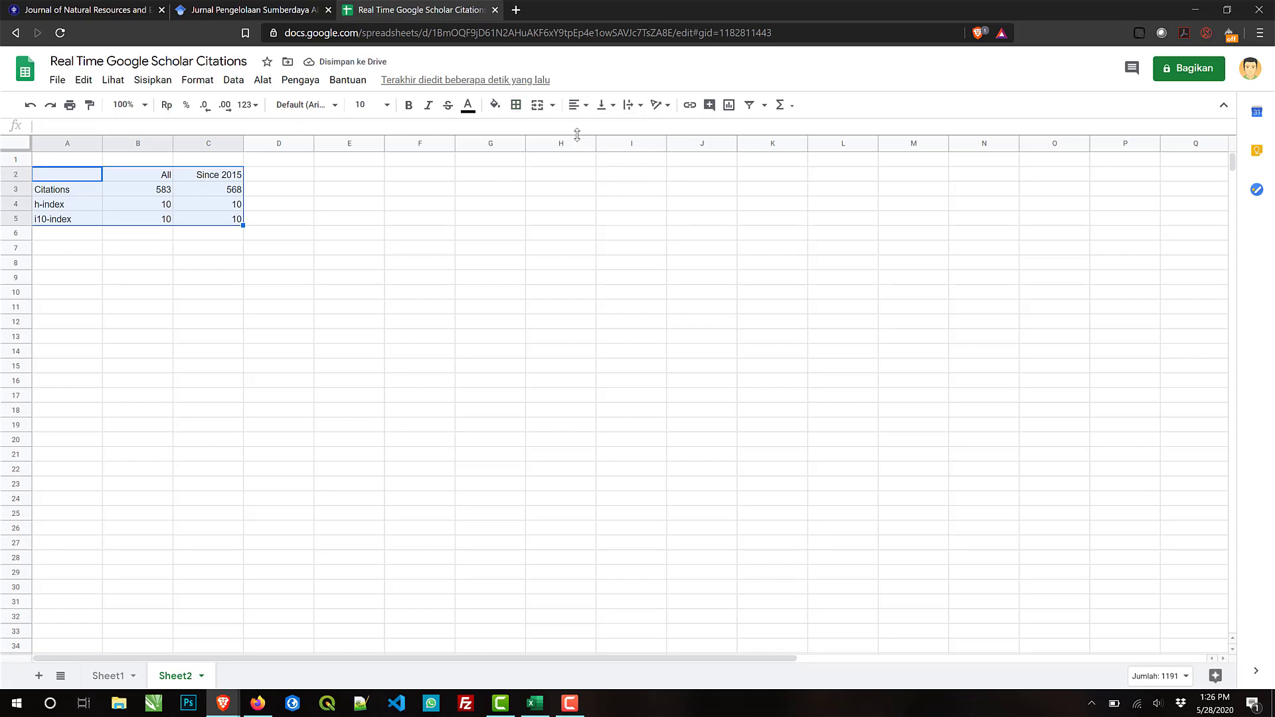
{"action": "left_click", "coordinate": [520, 108]}
{"action": "left_click", "coordinate": [578, 133]}
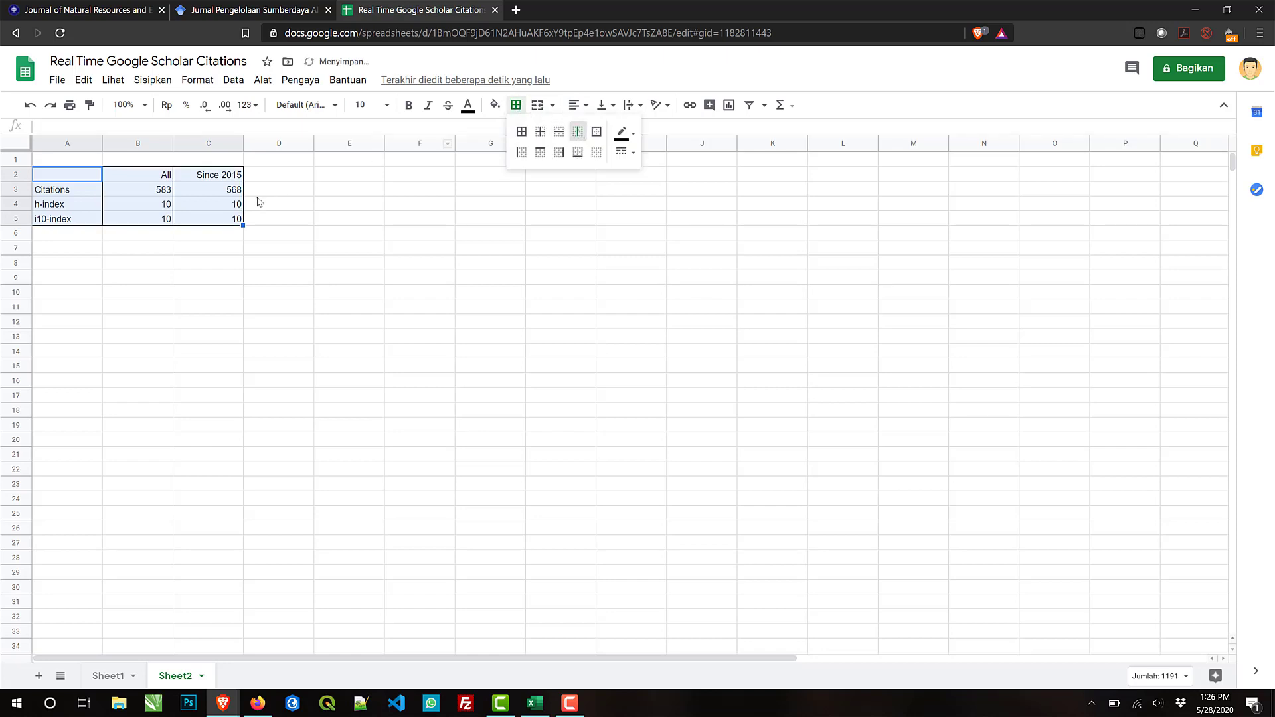
{"action": "left_click", "coordinate": [203, 197]}
{"action": "left_click", "coordinate": [101, 178]}
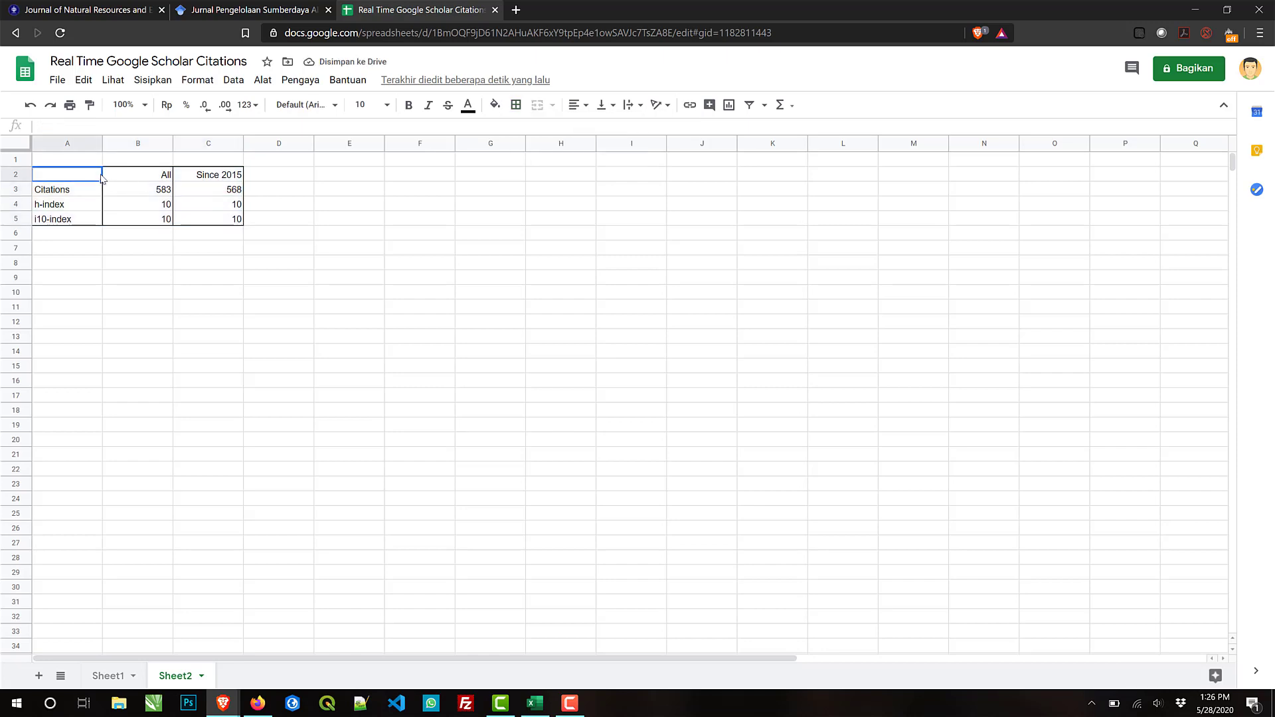
{"action": "left_click", "coordinate": [78, 192]}
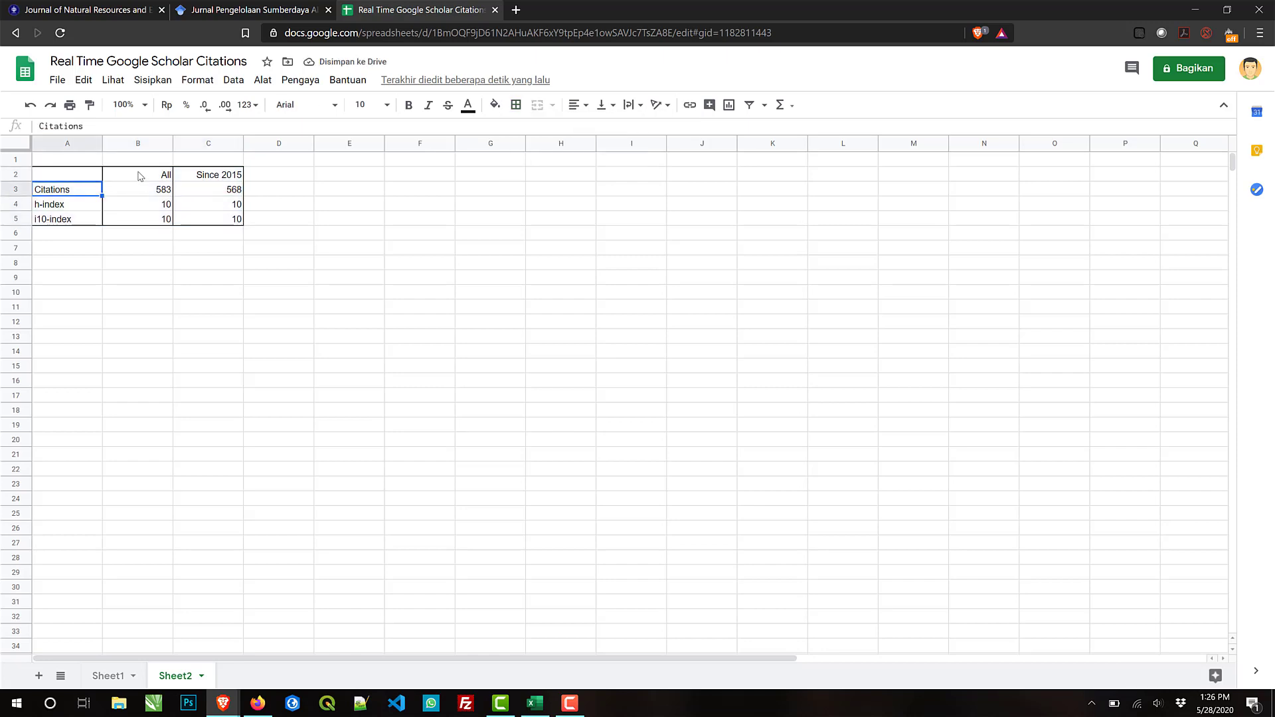
{"action": "left_click", "coordinate": [89, 177]}
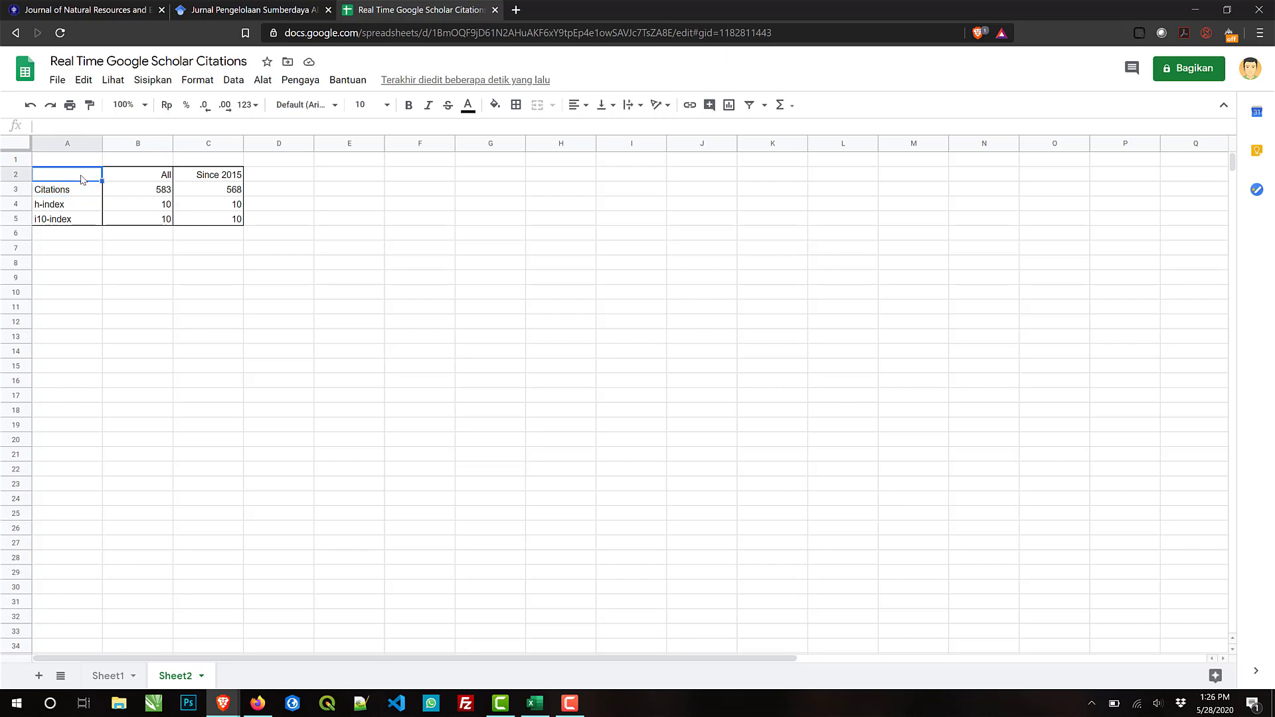
{"action": "left_click", "coordinate": [135, 175]}
{"action": "left_click", "coordinate": [187, 176]}
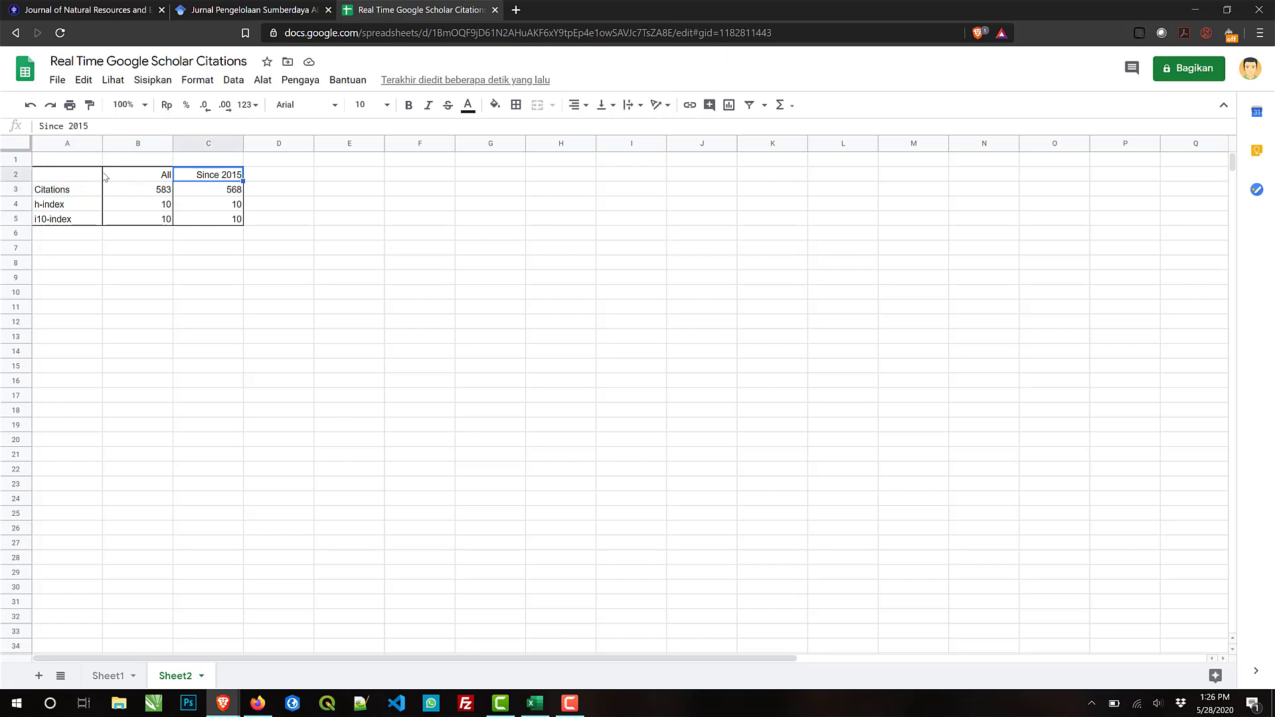
Step: Fill the table's header row A2:C2, including the empty corner cell, with light green
{"action": "left_click_drag", "start_coordinate": [121, 176], "coordinate": [200, 177]}
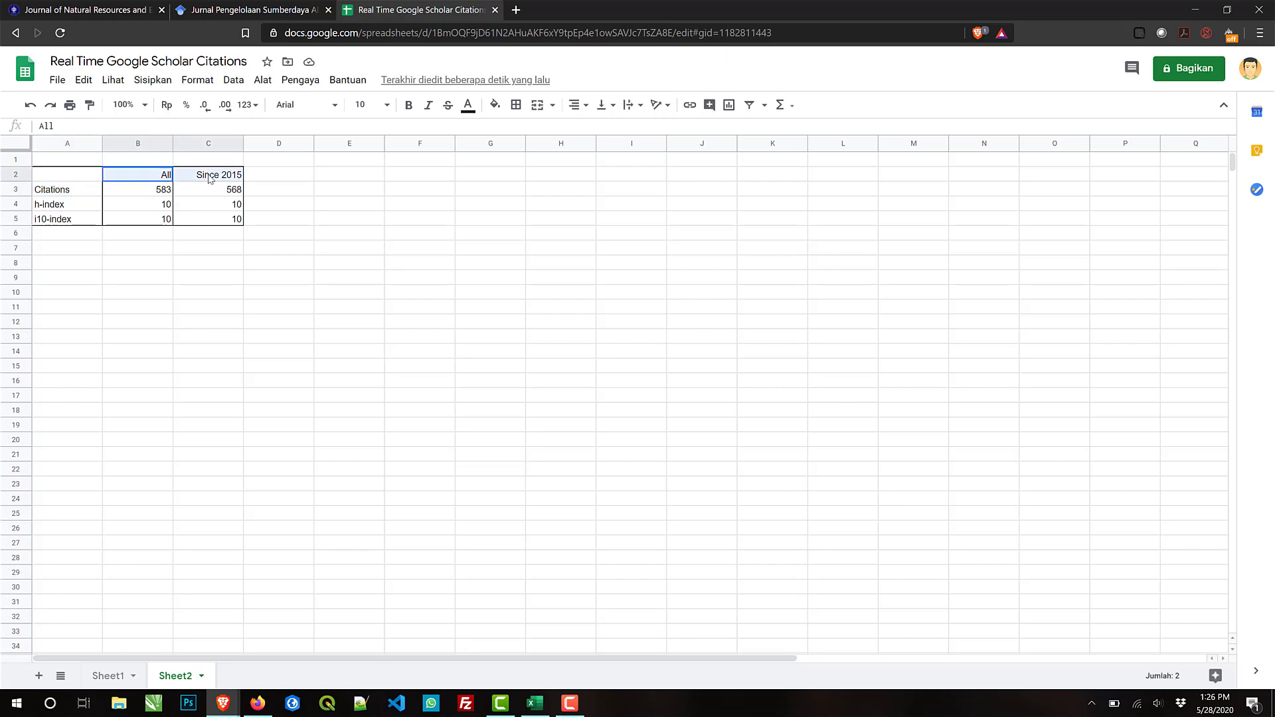
{"action": "left_click", "coordinate": [496, 106]}
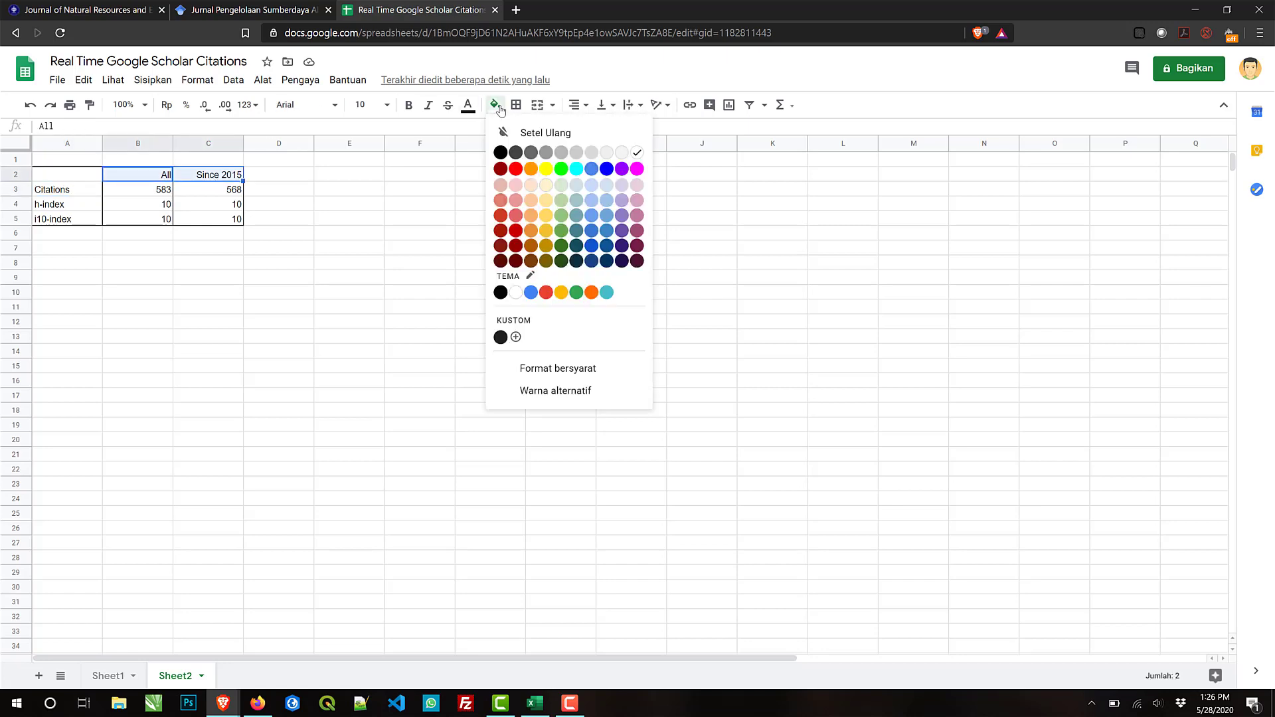
{"action": "left_click", "coordinate": [561, 190]}
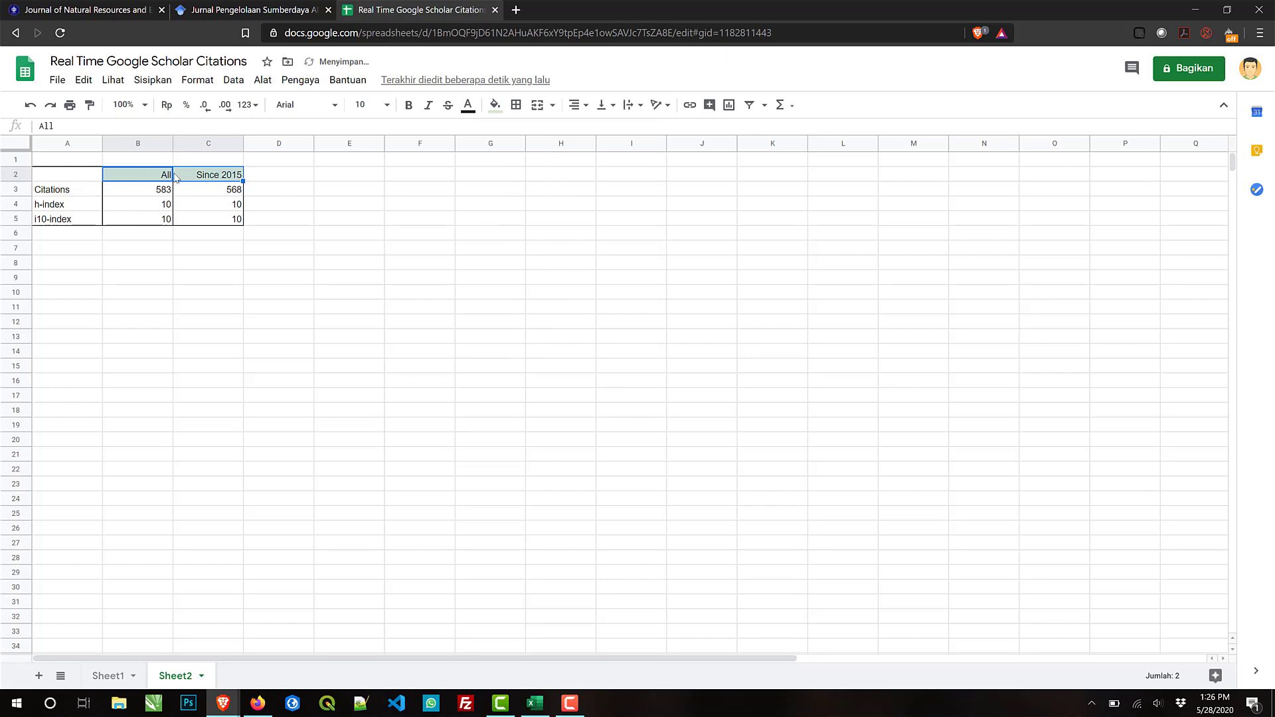
{"action": "left_click", "coordinate": [73, 178]}
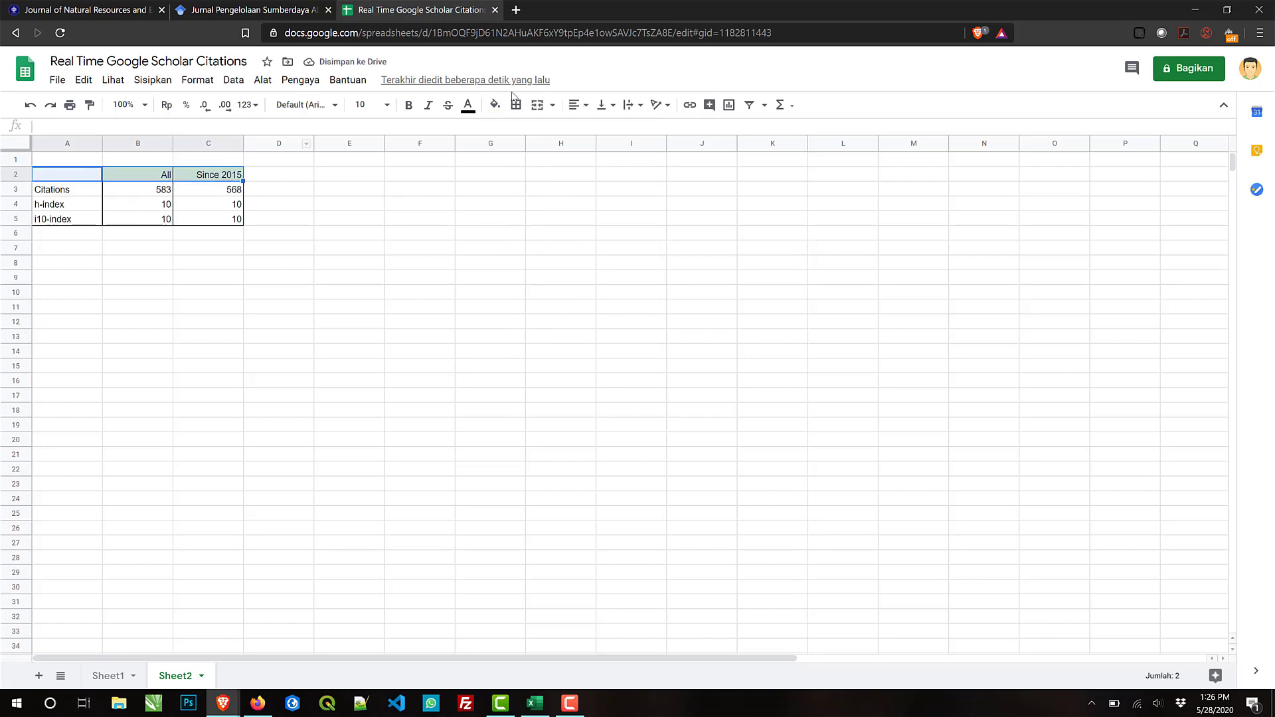
{"action": "left_click", "coordinate": [494, 104]}
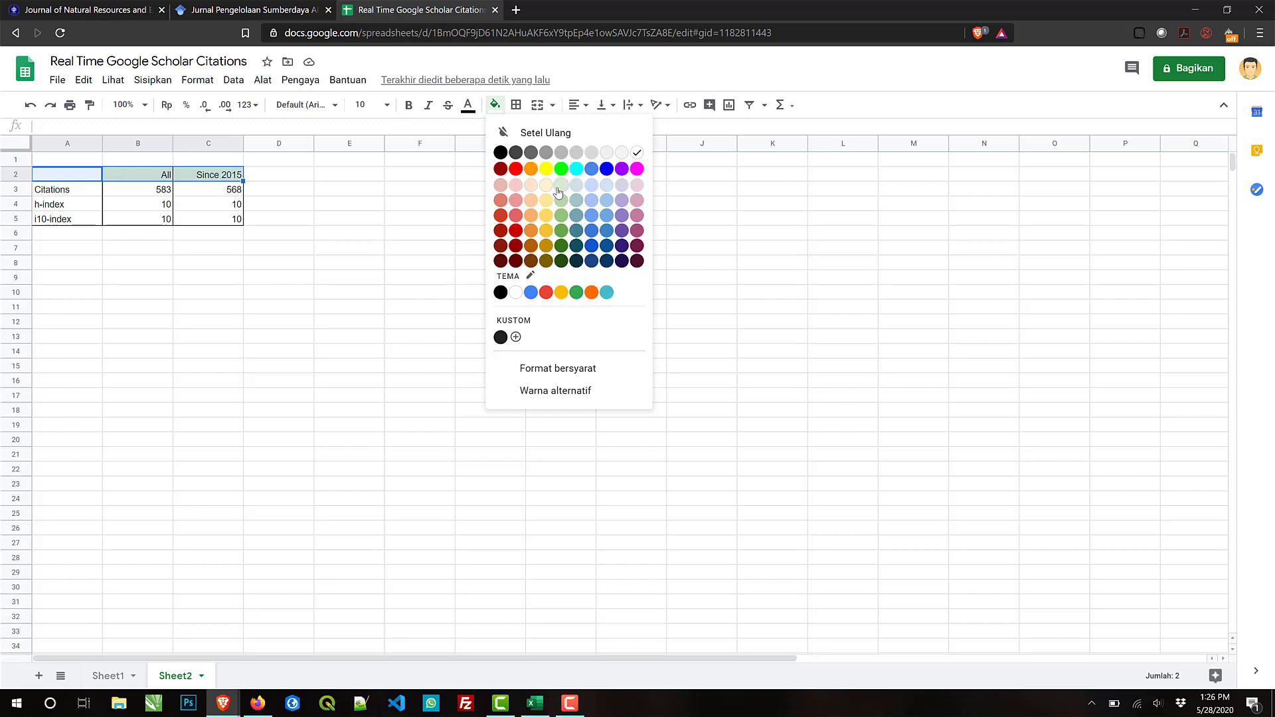
{"action": "left_click", "coordinate": [559, 186]}
Step: Fill the row labels Citations, h-index and i10-index in A3:A5 with a pale cyan color
{"action": "left_click_drag", "start_coordinate": [84, 193], "coordinate": [87, 219]}
{"action": "left_click", "coordinate": [496, 107]}
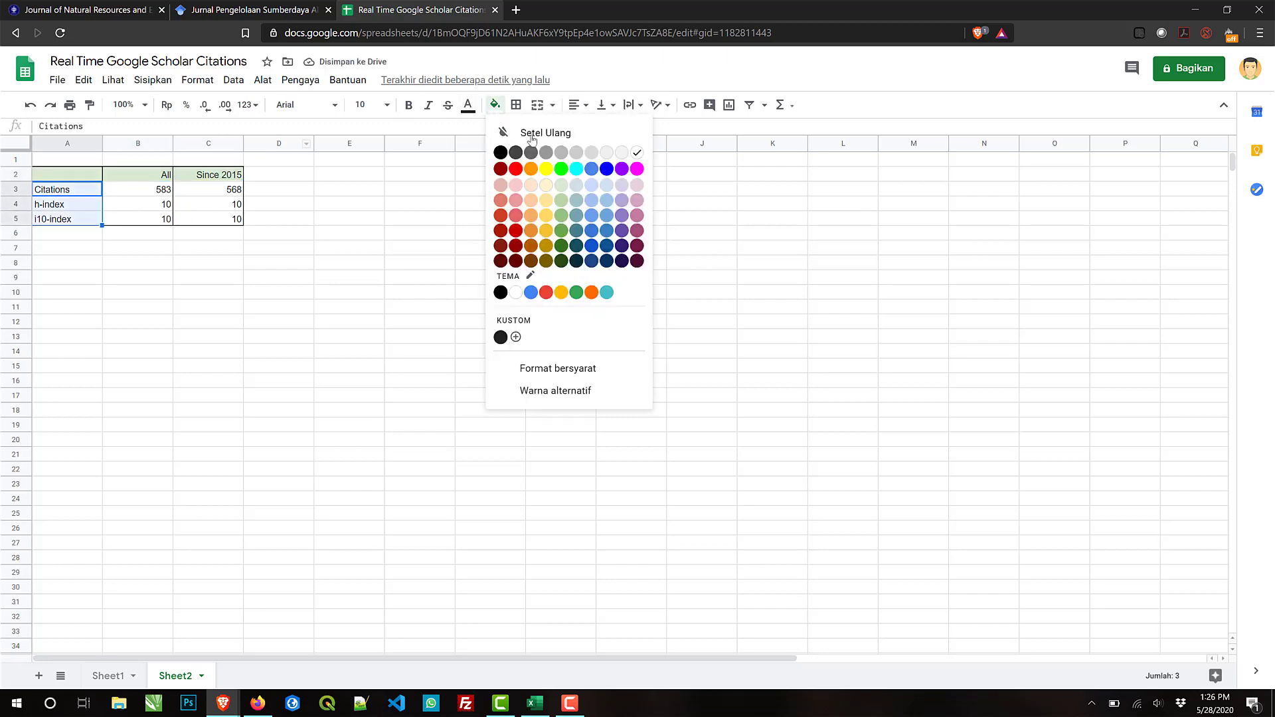
{"action": "left_click", "coordinate": [578, 190]}
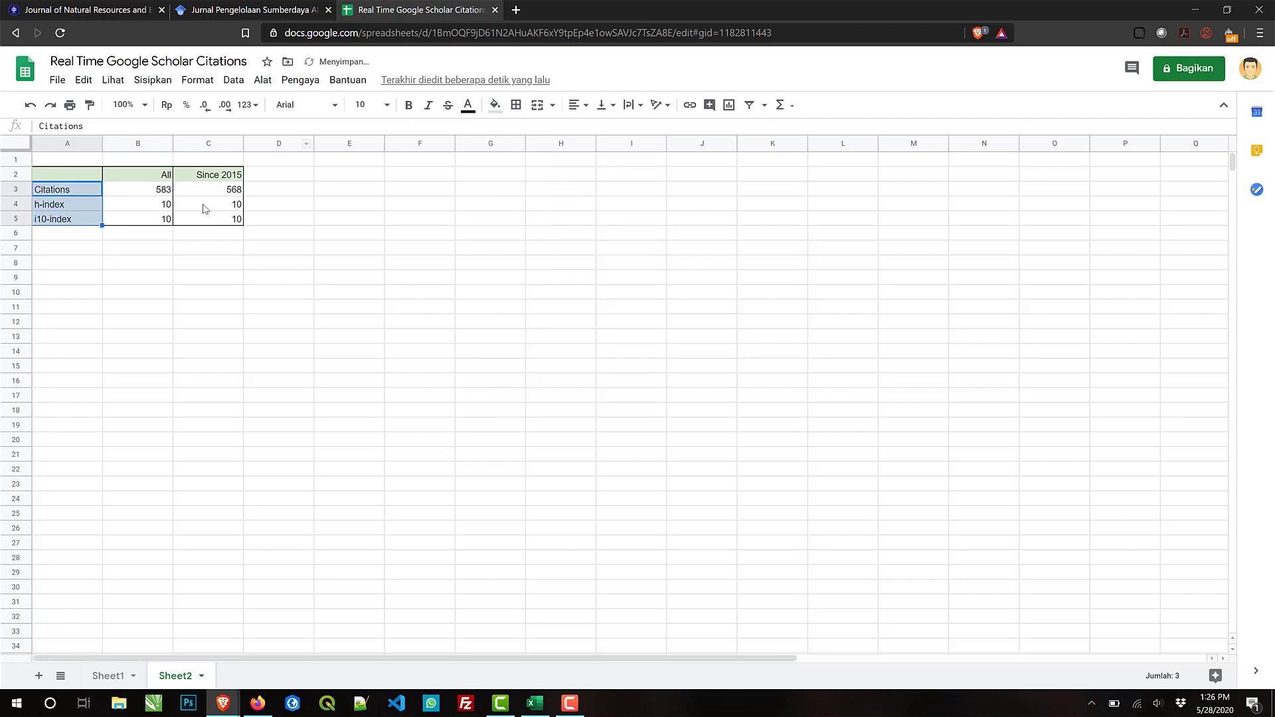
Step: Make the column headers All and Since 2015 and the row labels in A3:A5 bold
{"action": "left_click", "coordinate": [164, 194]}
{"action": "left_click_drag", "start_coordinate": [148, 174], "coordinate": [212, 175]}
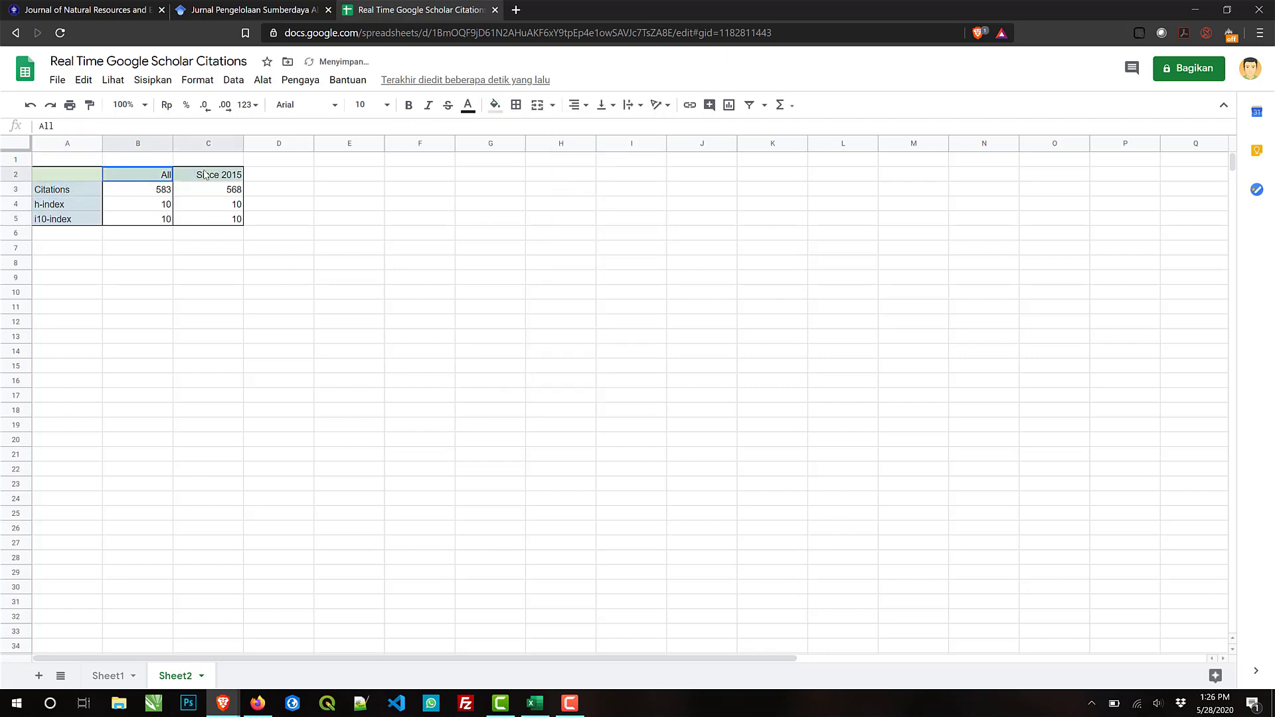
{"action": "left_click", "coordinate": [412, 107]}
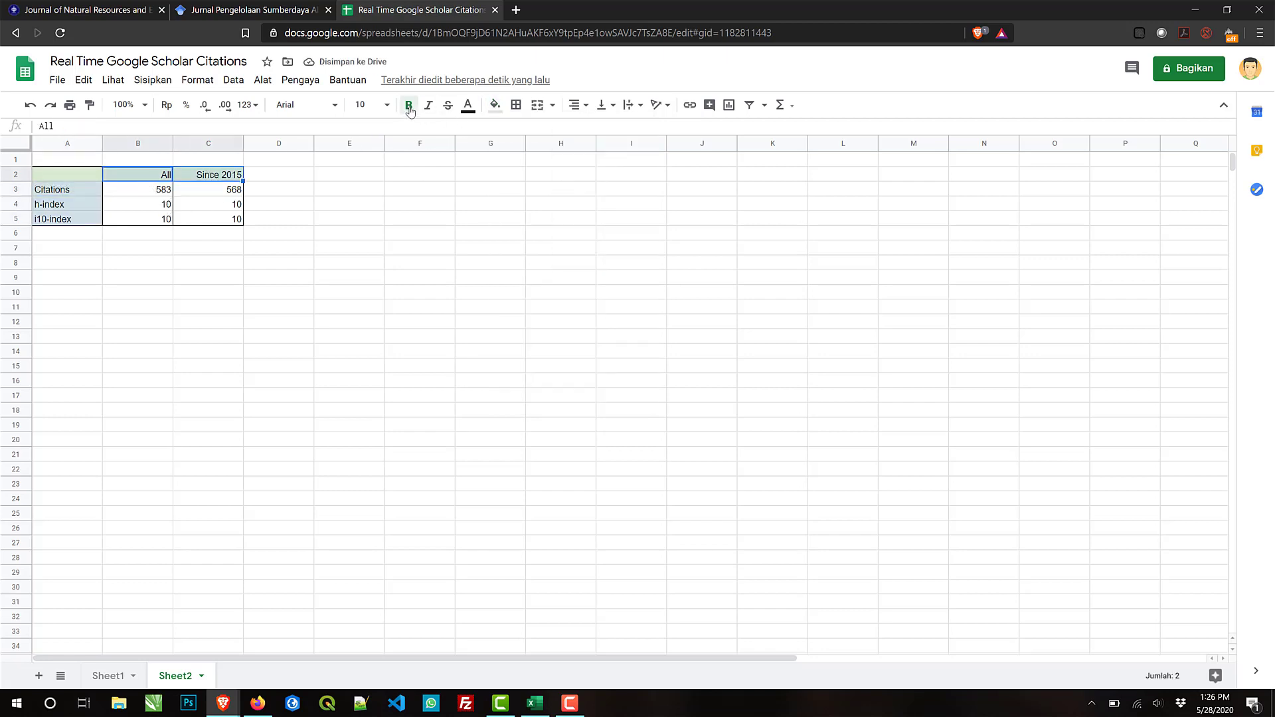
{"action": "left_click", "coordinate": [50, 192]}
{"action": "left_click_drag", "start_coordinate": [50, 193], "coordinate": [53, 219]}
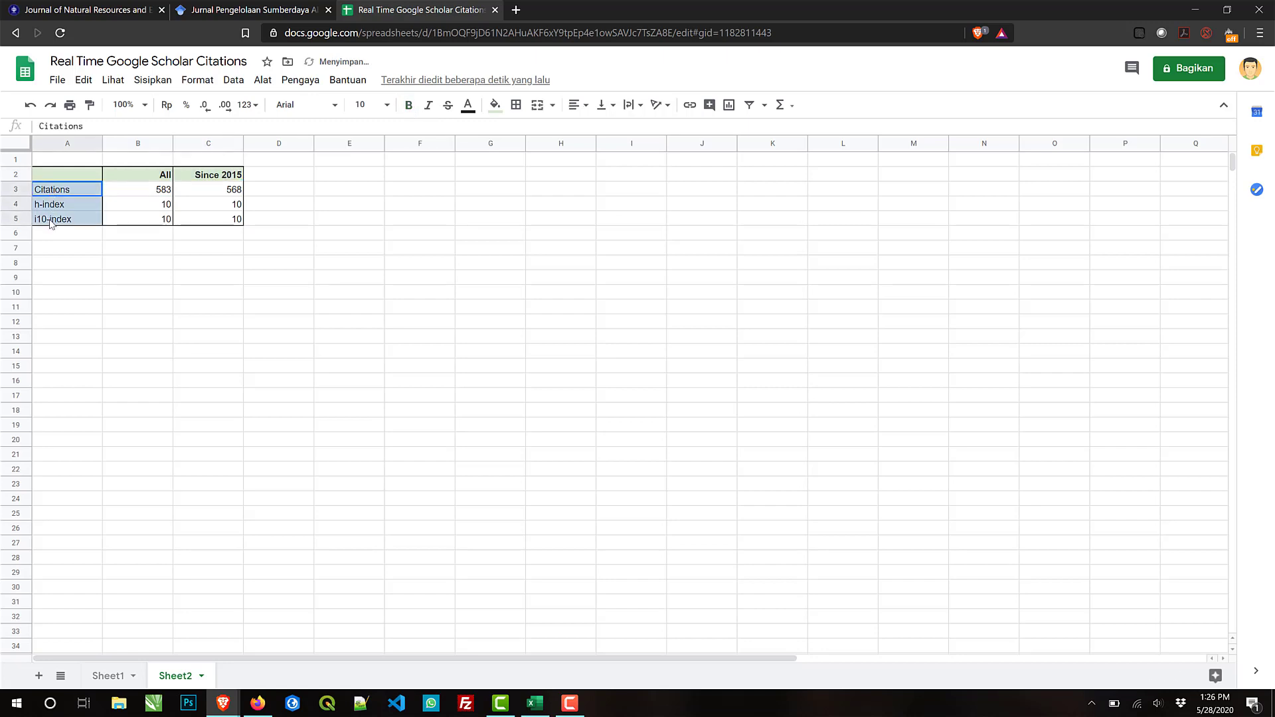
{"action": "left_click", "coordinate": [408, 106]}
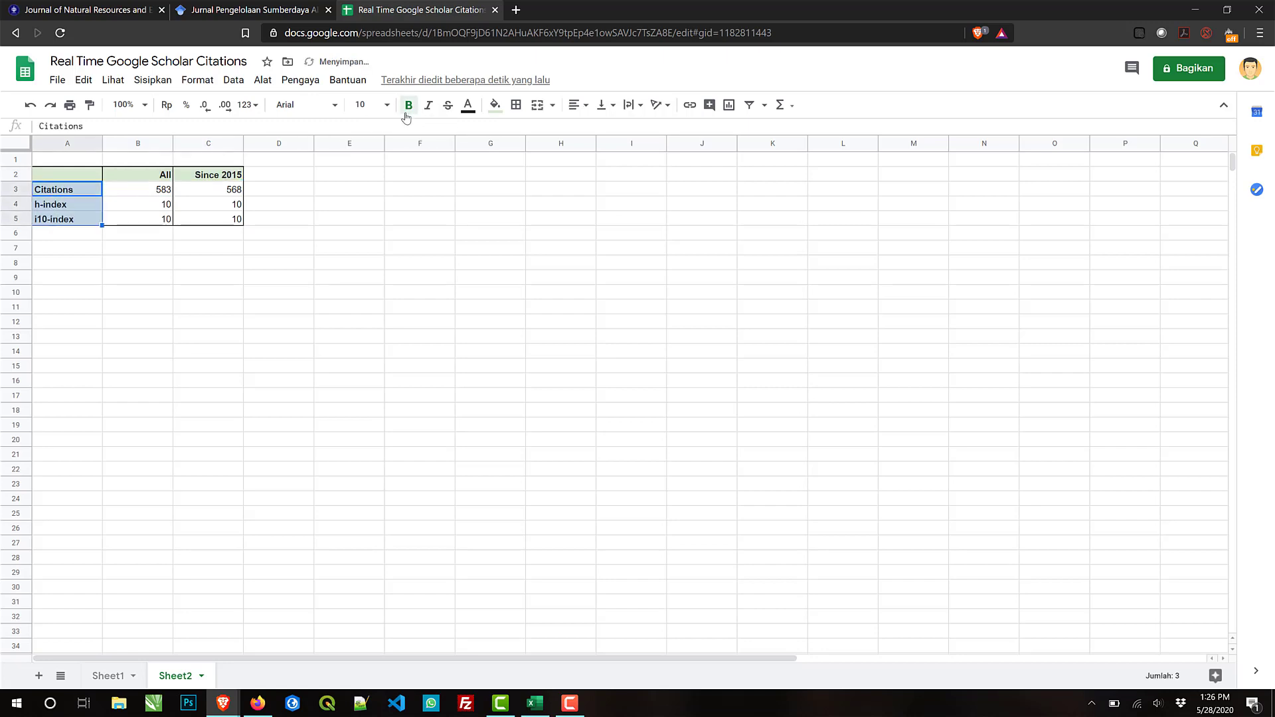
{"action": "left_click", "coordinate": [276, 233]}
Step: Fill the value cells B3:C5 of the summary table with light yellow
{"action": "left_click_drag", "start_coordinate": [142, 196], "coordinate": [233, 219]}
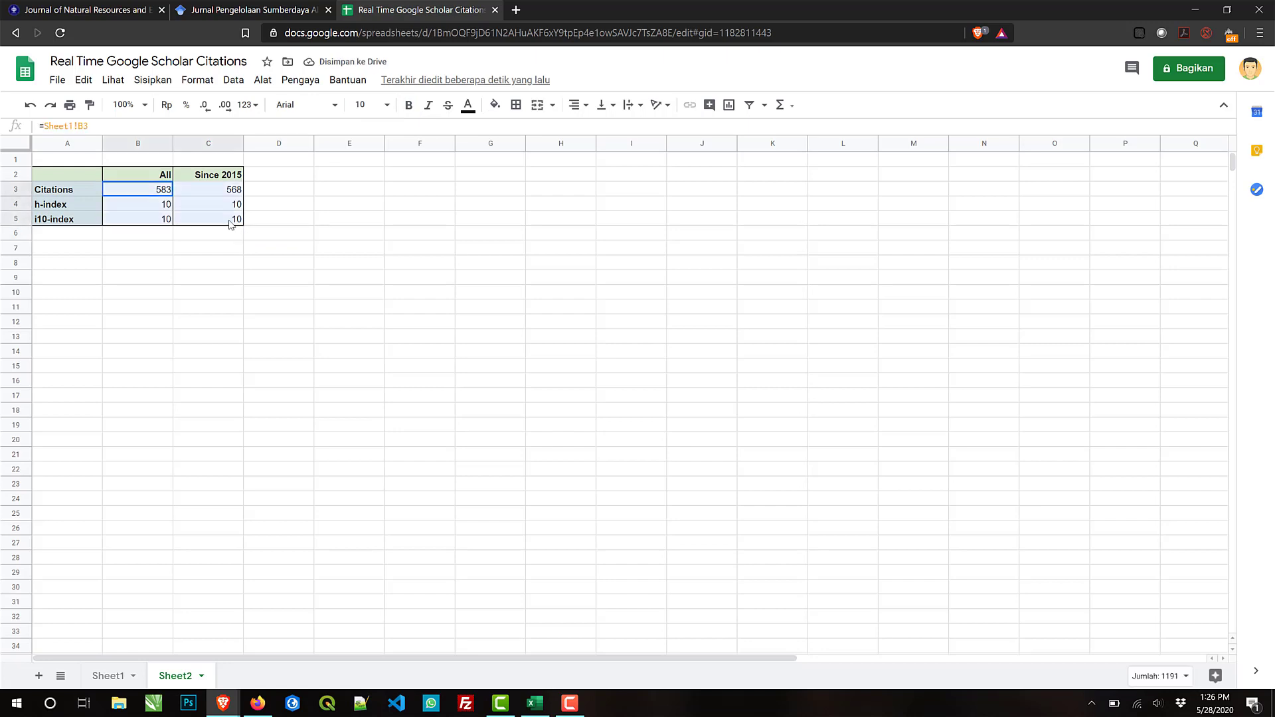
{"action": "left_click", "coordinate": [495, 104]}
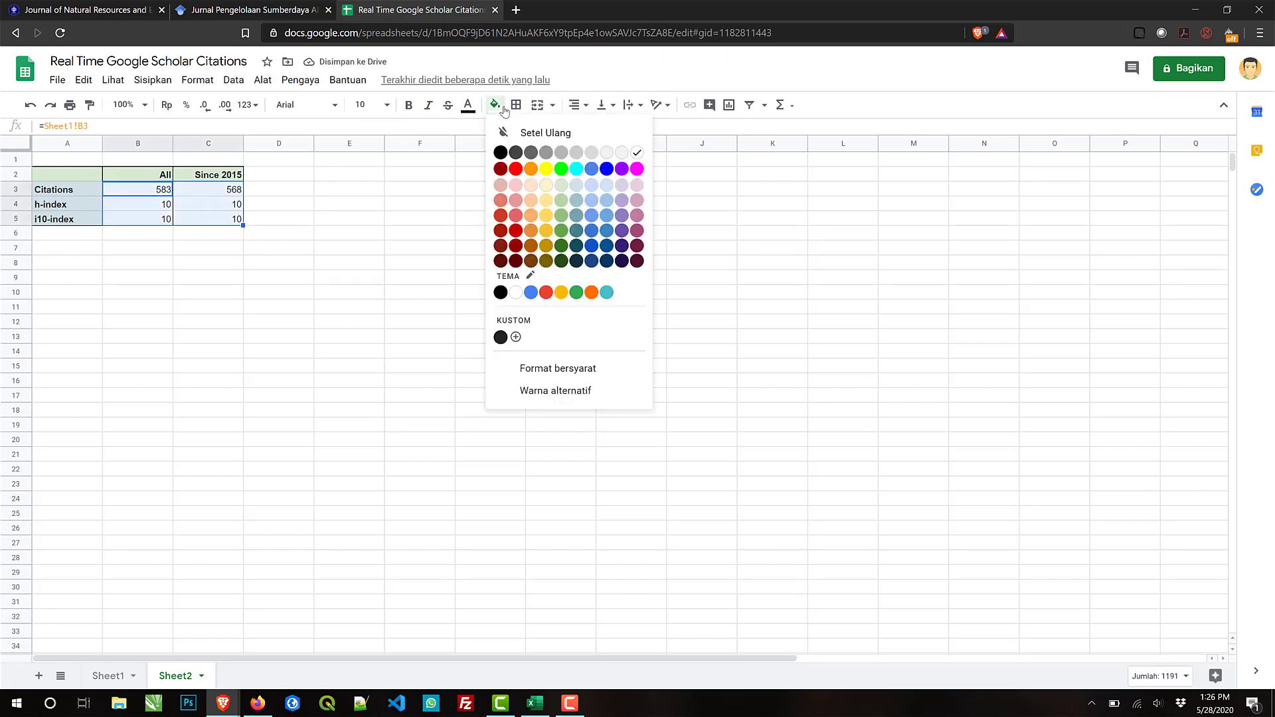
{"action": "left_click", "coordinate": [543, 187]}
{"action": "left_click", "coordinate": [380, 210]}
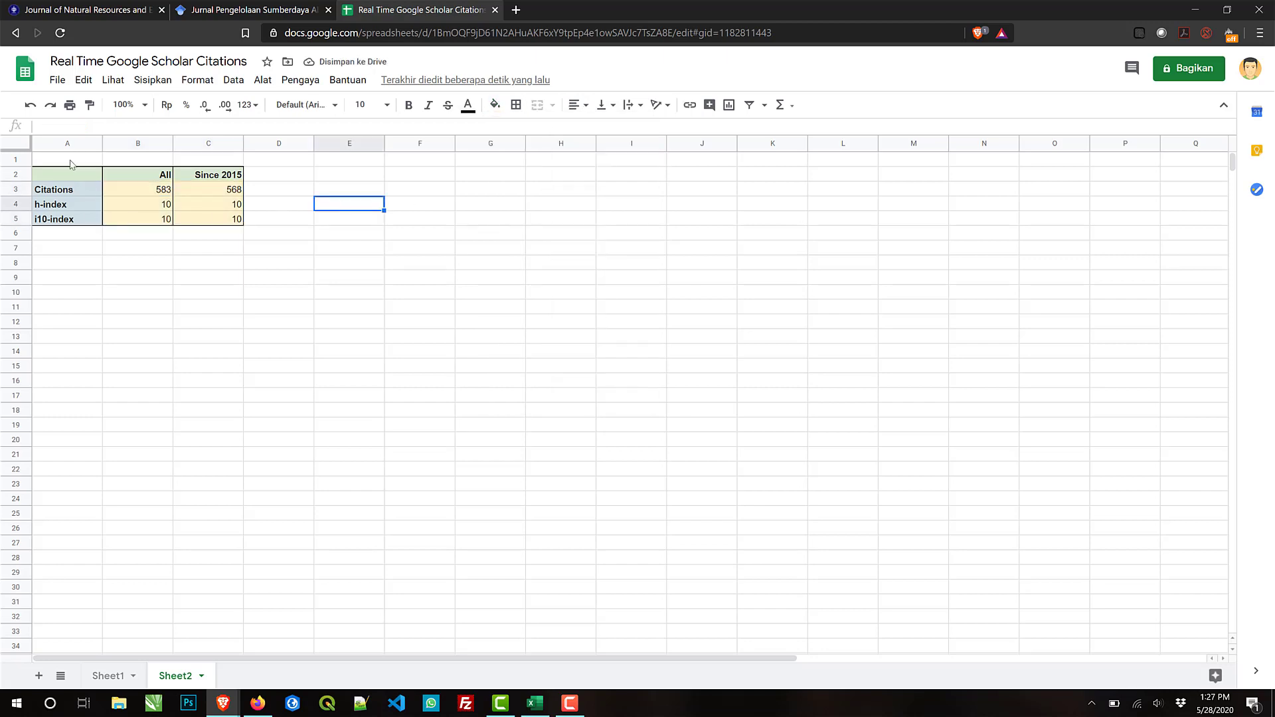
{"action": "left_click", "coordinate": [71, 164]}
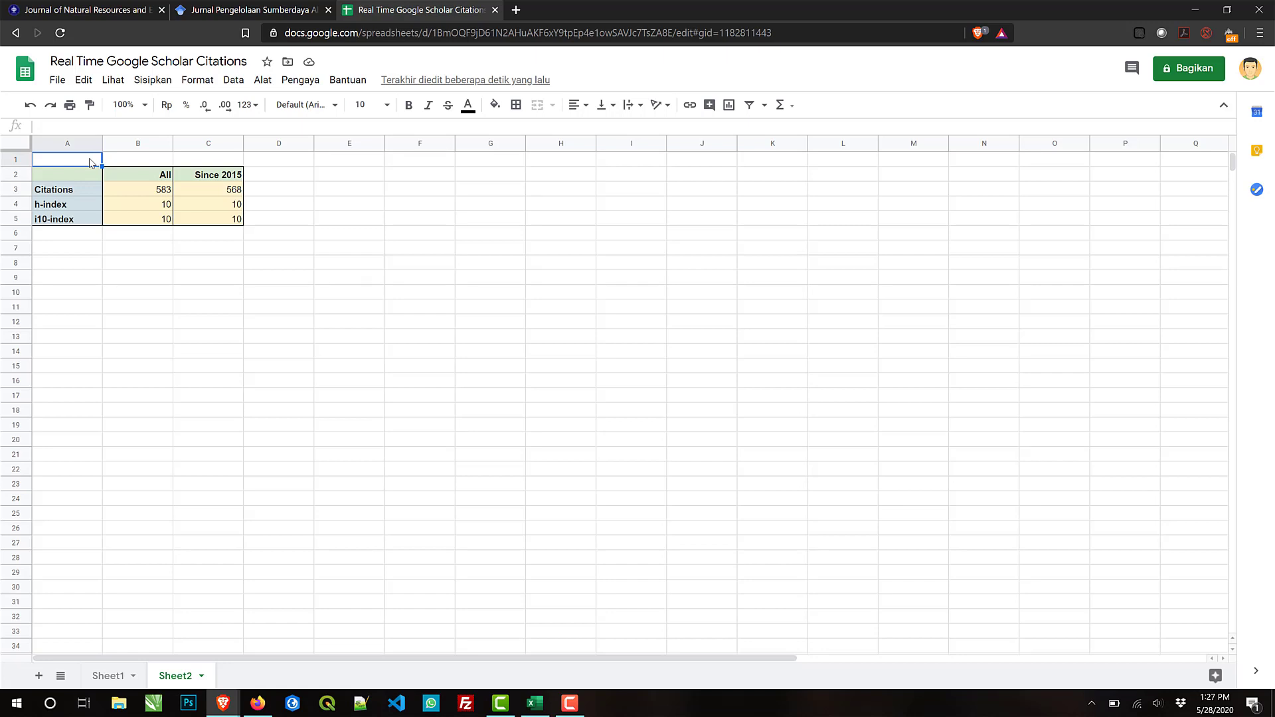
{"action": "left_click", "coordinate": [321, 240]}
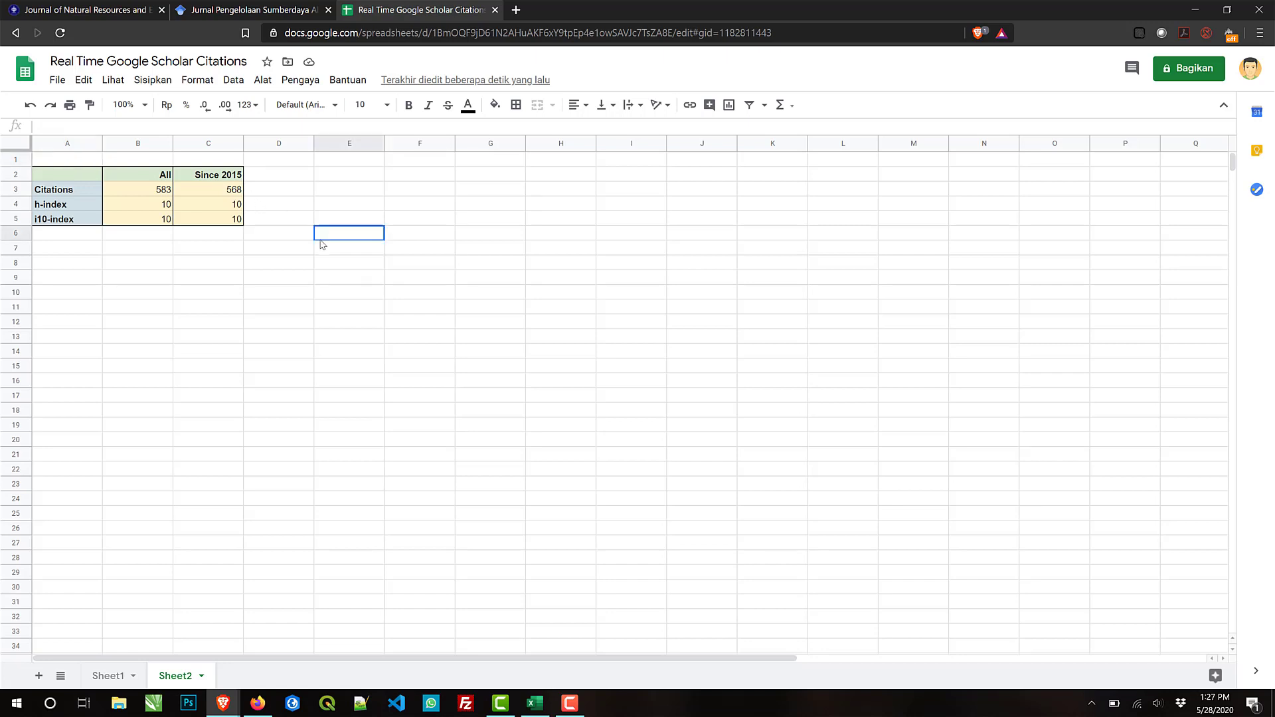
{"action": "left_click", "coordinate": [148, 195]}
{"action": "left_click", "coordinate": [233, 193]}
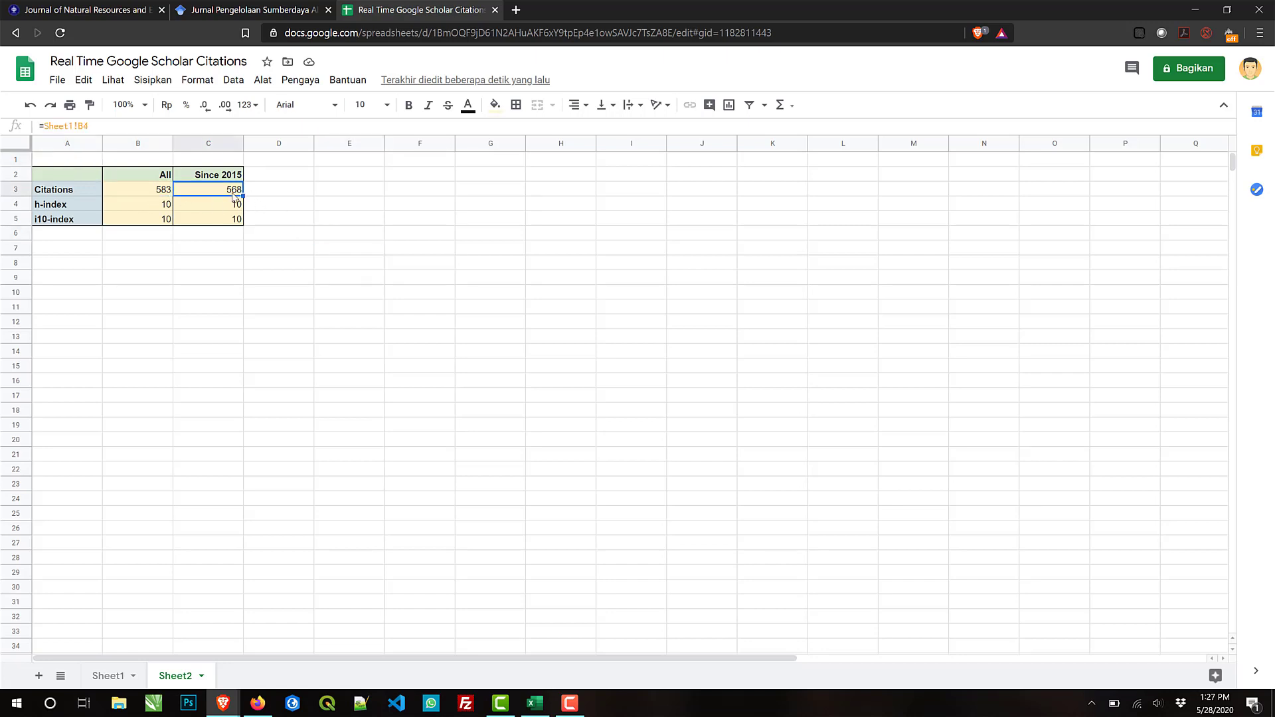
{"action": "left_click", "coordinate": [159, 192]}
{"action": "left_click", "coordinate": [261, 206]}
{"action": "left_click", "coordinate": [218, 209]}
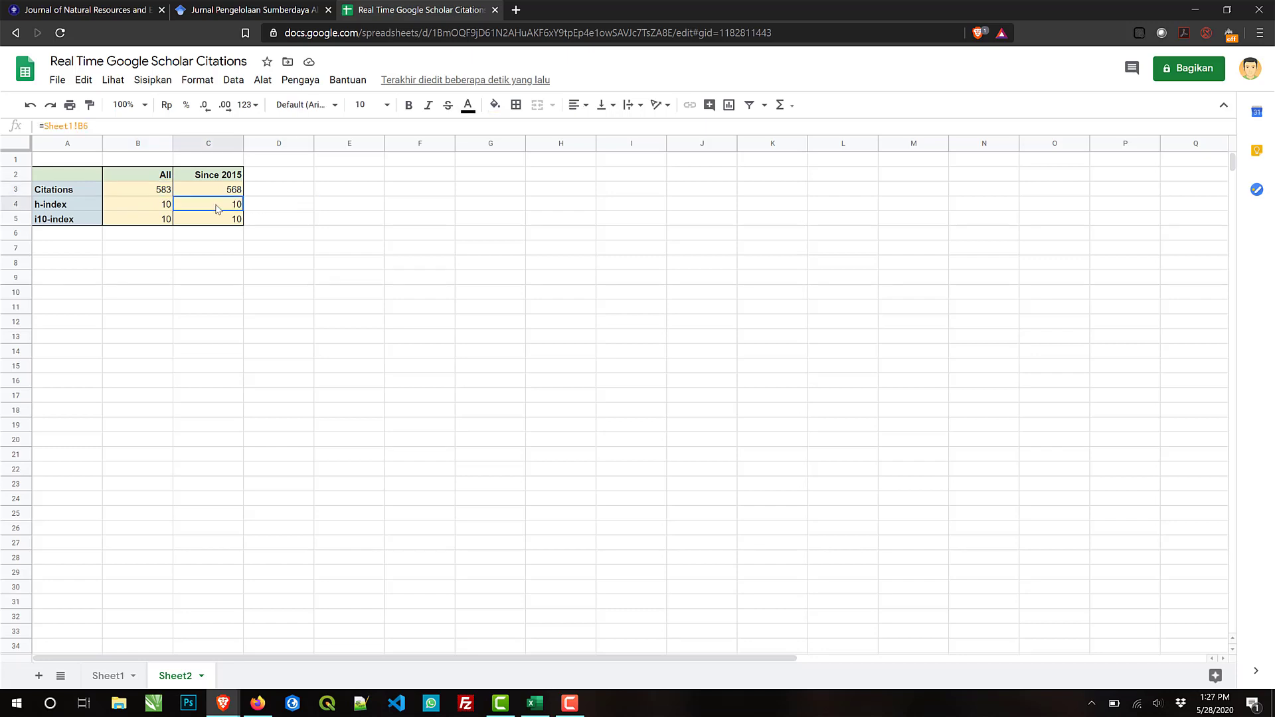
{"action": "left_click", "coordinate": [318, 251]}
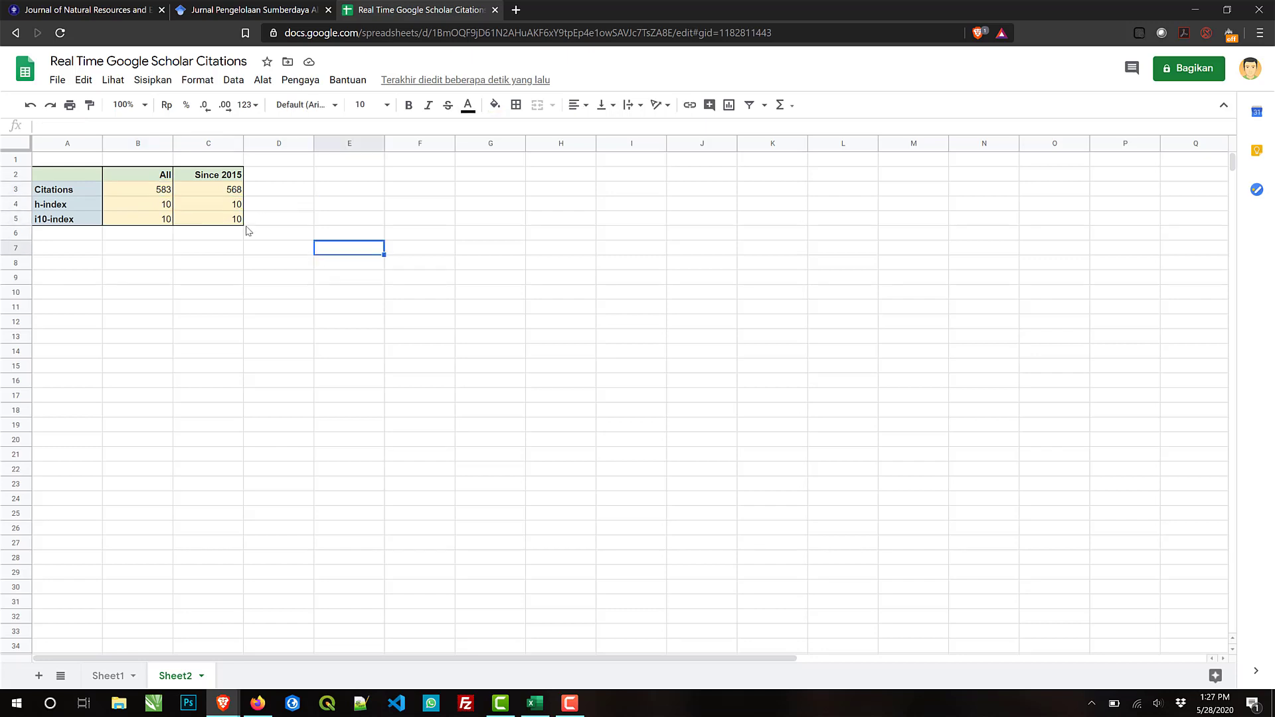
{"action": "left_click", "coordinate": [228, 292]}
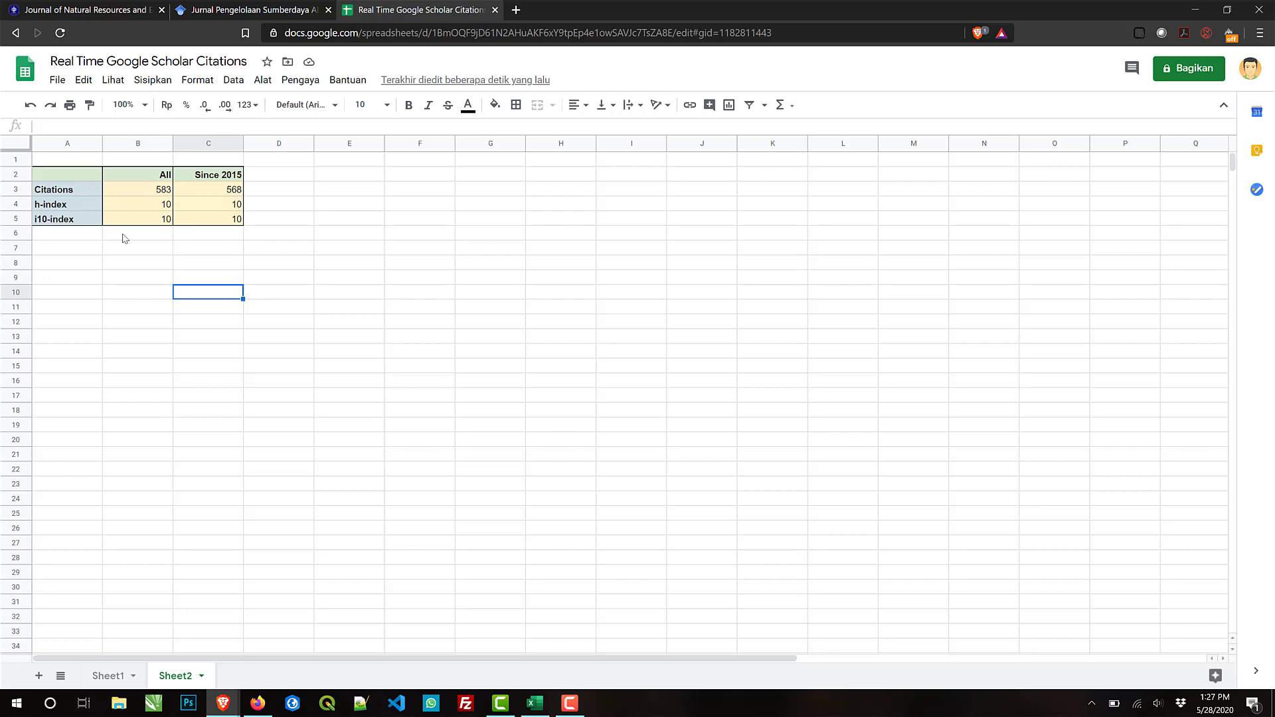
Step: Narrow columns A, B and C on Sheet2 to fit the summary table's contents
{"action": "left_click_drag", "start_coordinate": [100, 142], "coordinate": [86, 142]}
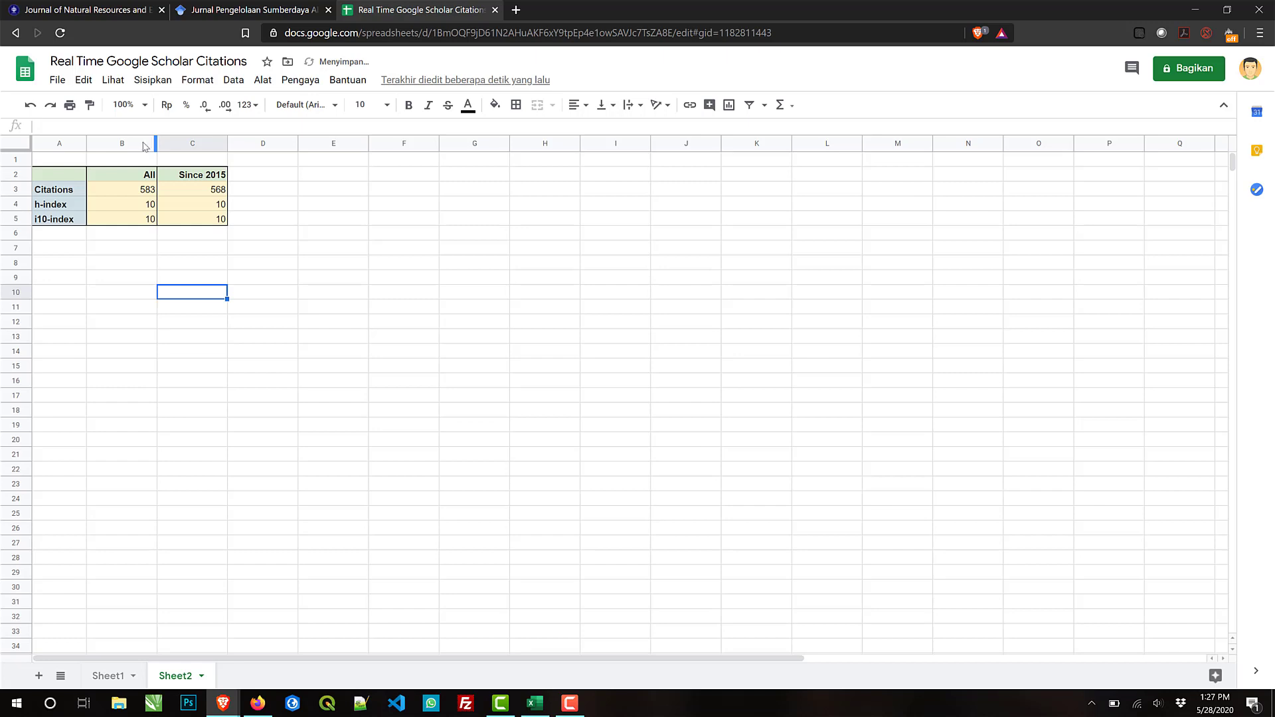
{"action": "mouse_move", "coordinate": [154, 143]}
{"action": "left_mouse_down"}
{"action": "mouse_move", "coordinate": [126, 143]}
{"action": "mouse_move", "coordinate": [197, 141]}
{"action": "mouse_move", "coordinate": [129, 144]}
{"action": "left_mouse_up"}
{"action": "left_click", "coordinate": [226, 314]}
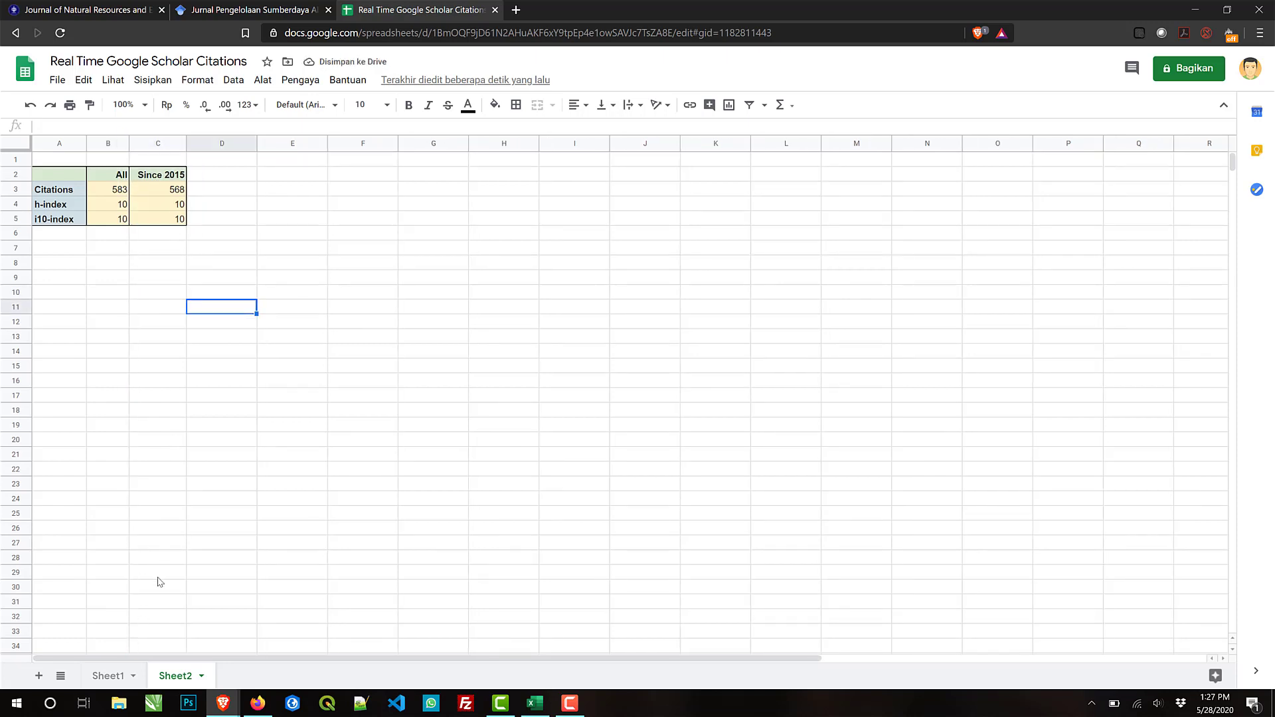
Step: Select the yearly citation data A11:B18, including the Year and Citations headers, on Sheet1
{"action": "left_click", "coordinate": [116, 678]}
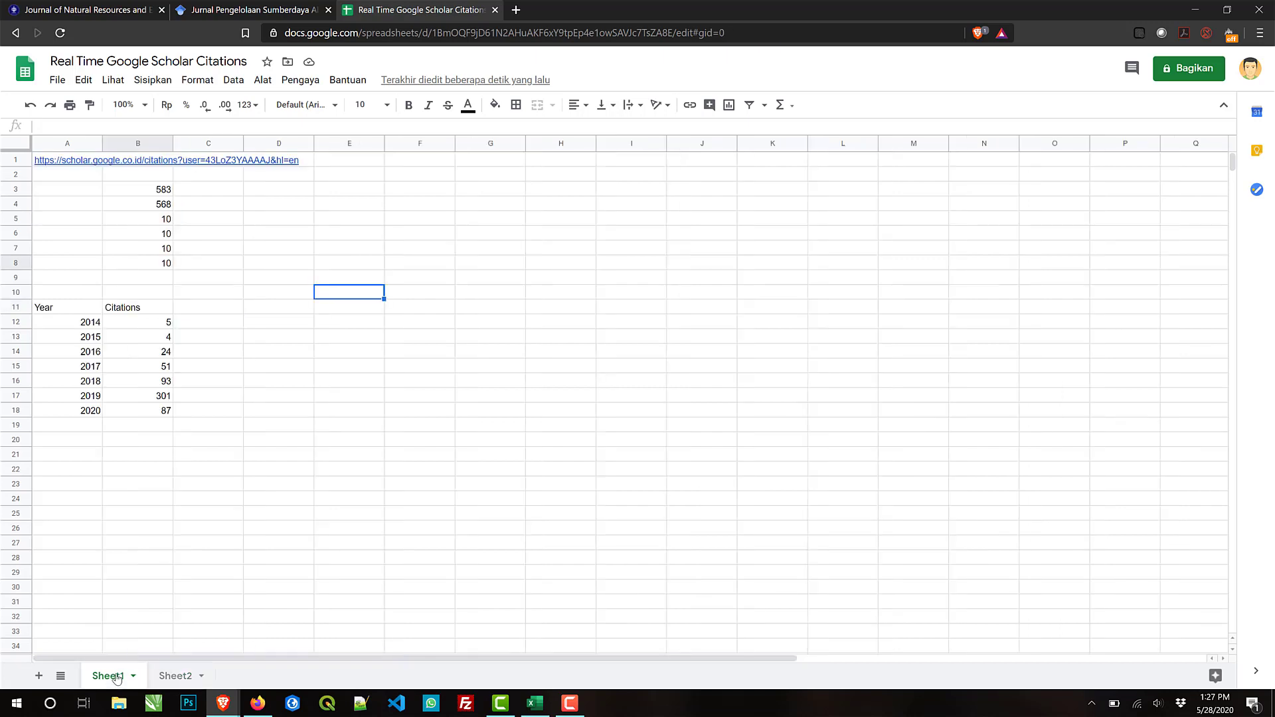
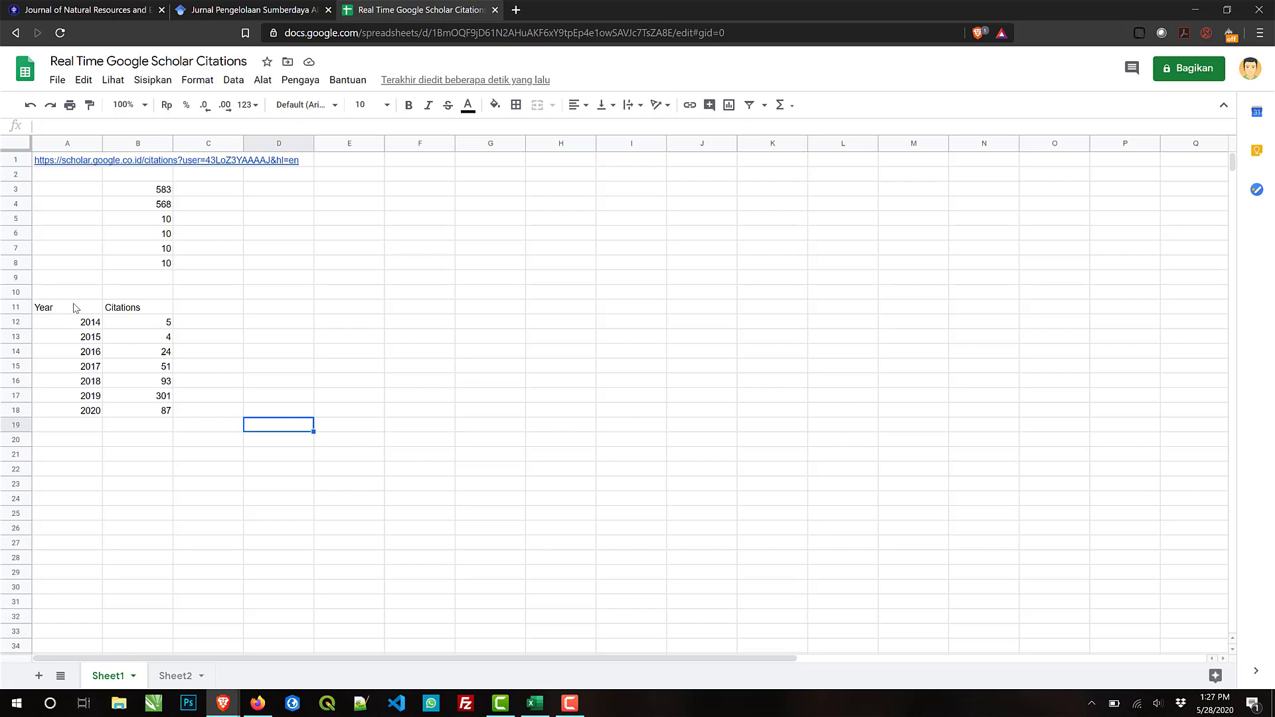
{"action": "left_click_drag", "start_coordinate": [75, 307], "coordinate": [160, 413]}
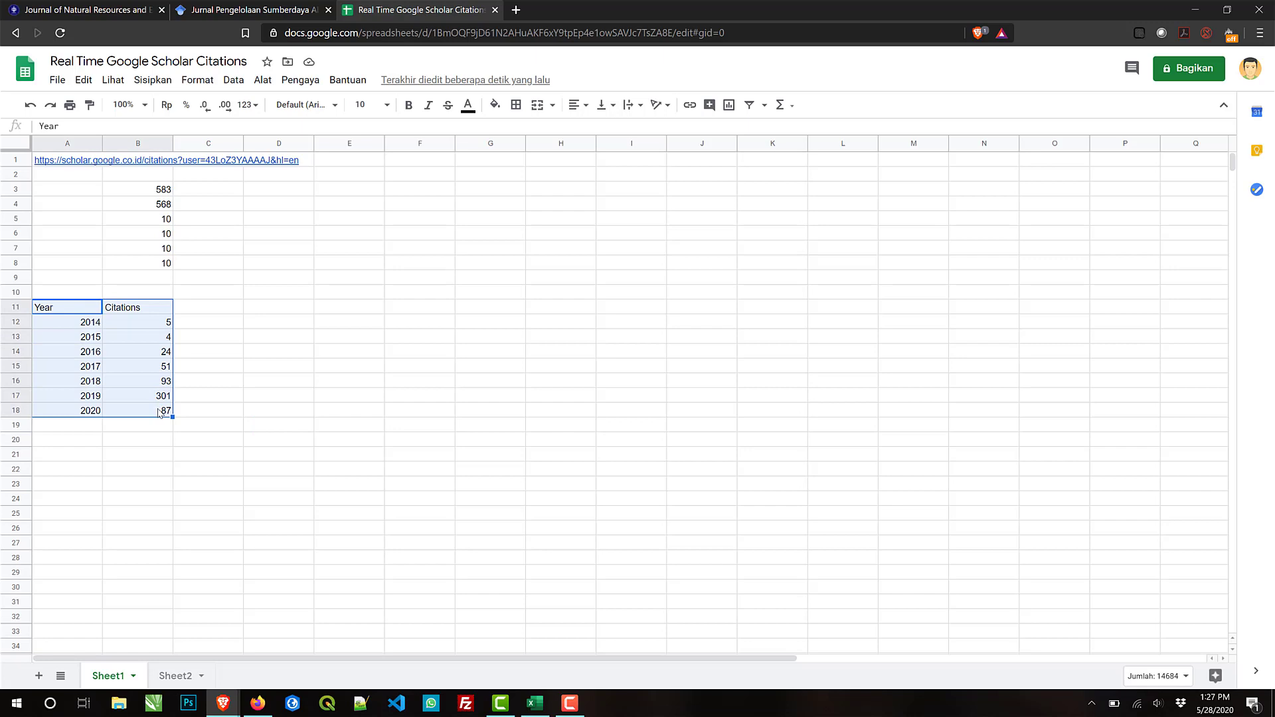
Step: Insert a combo chart of the yearly citation data in A11:B18
{"action": "left_click", "coordinate": [54, 307]}
{"action": "double_click", "coordinate": [55, 307]}
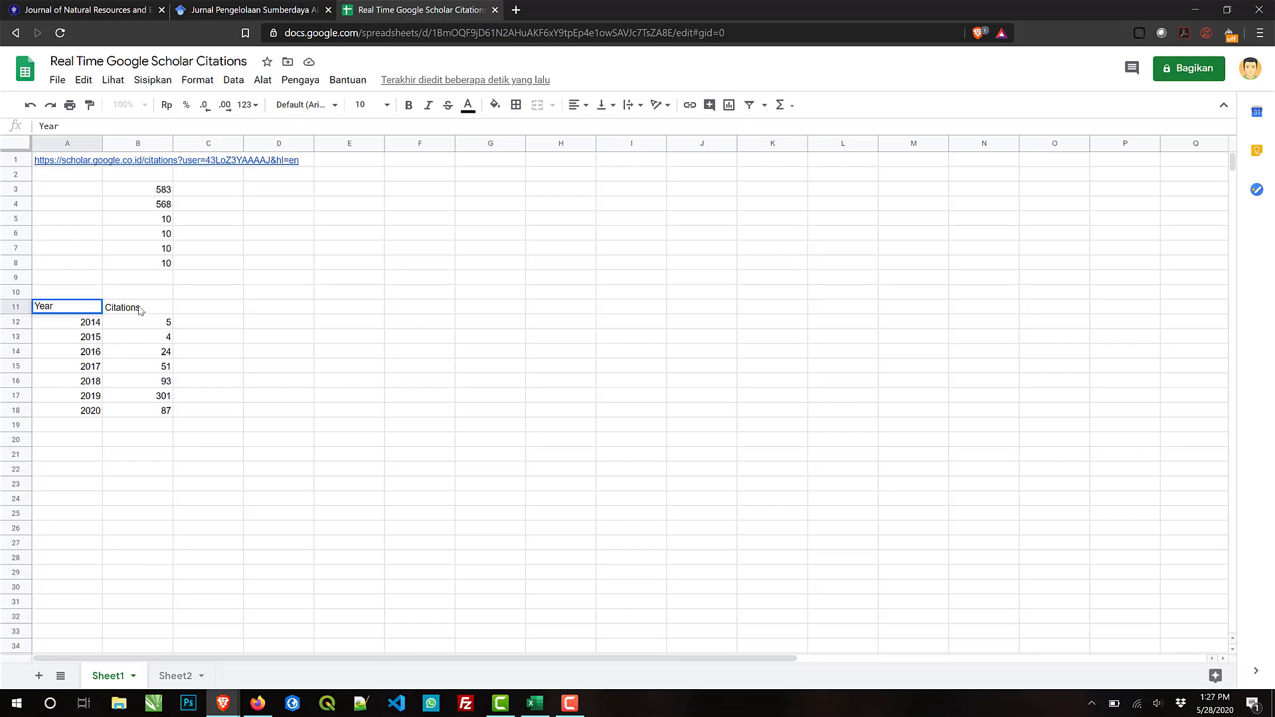
{"action": "left_click_drag", "start_coordinate": [142, 310], "coordinate": [147, 417]}
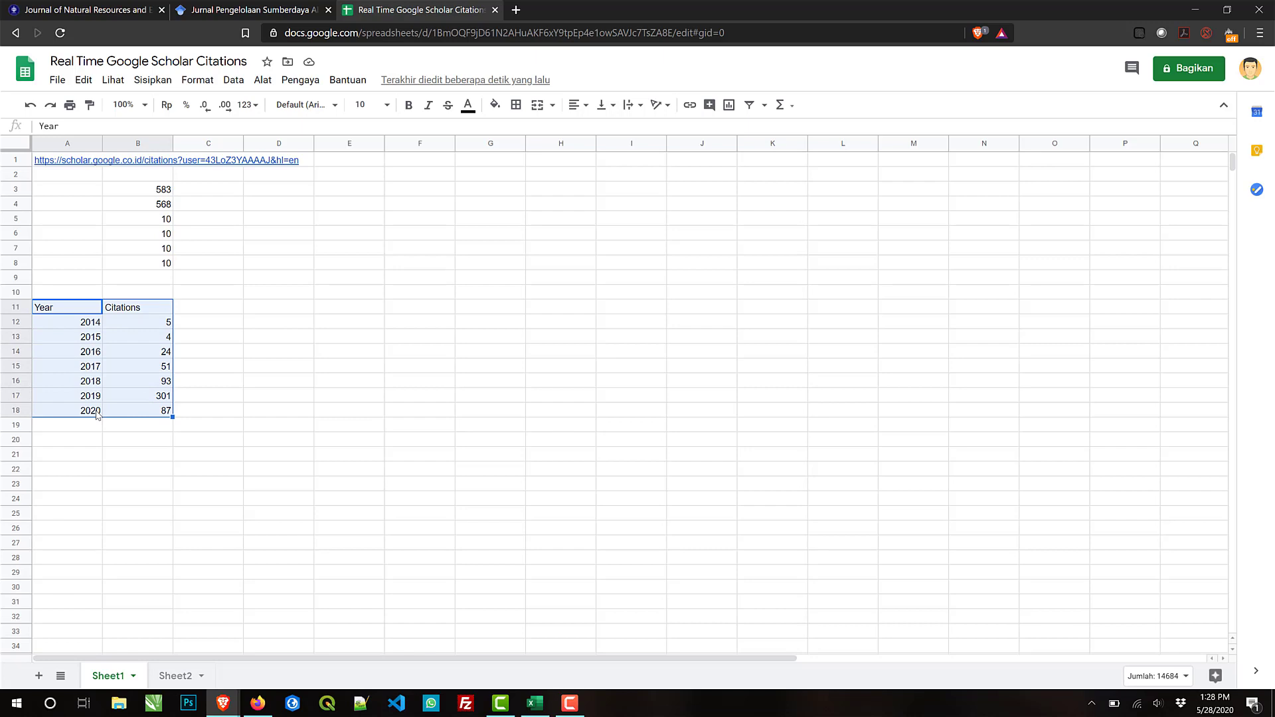
{"action": "left_click", "coordinate": [151, 82]}
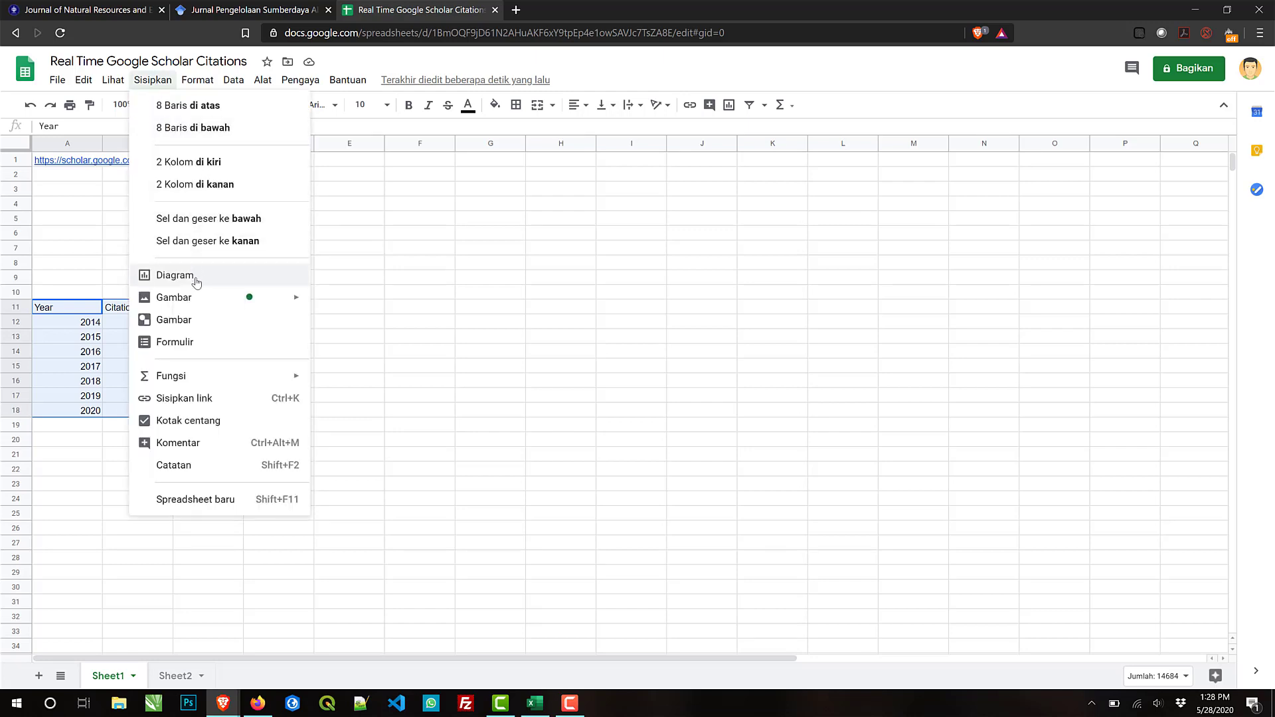
{"action": "left_click", "coordinate": [175, 275]}
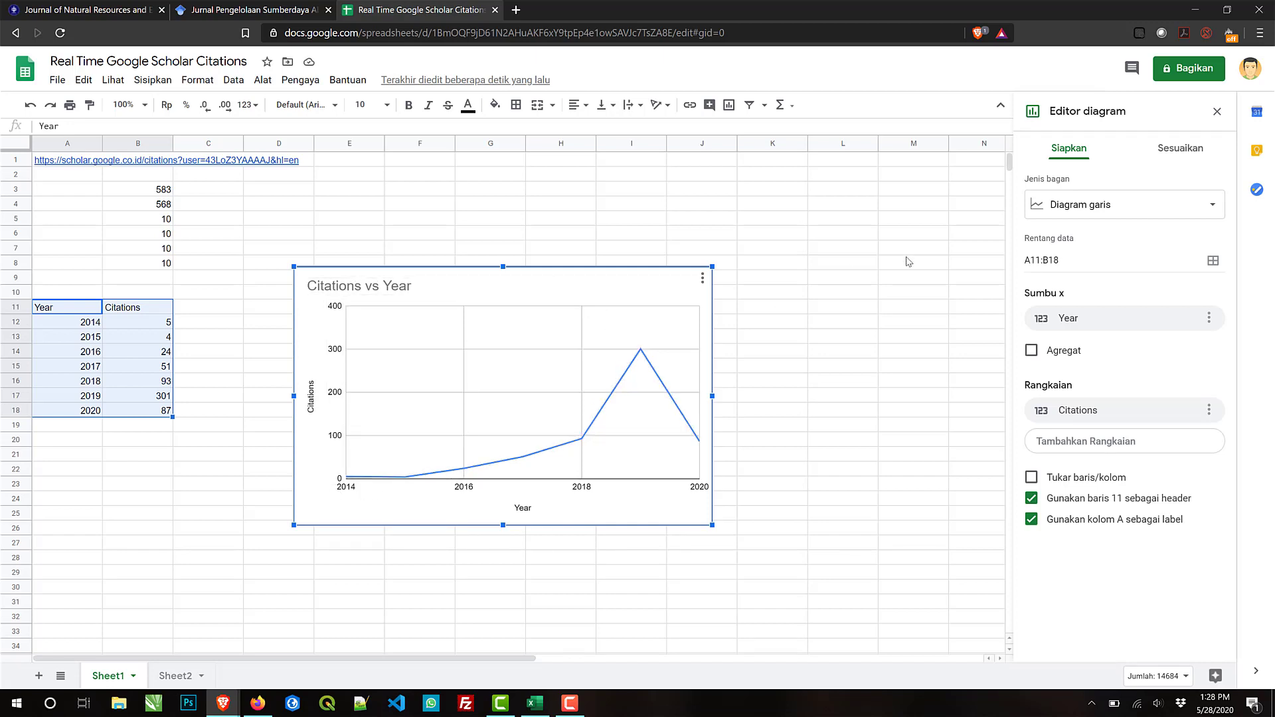
{"action": "left_click", "coordinate": [1173, 212]}
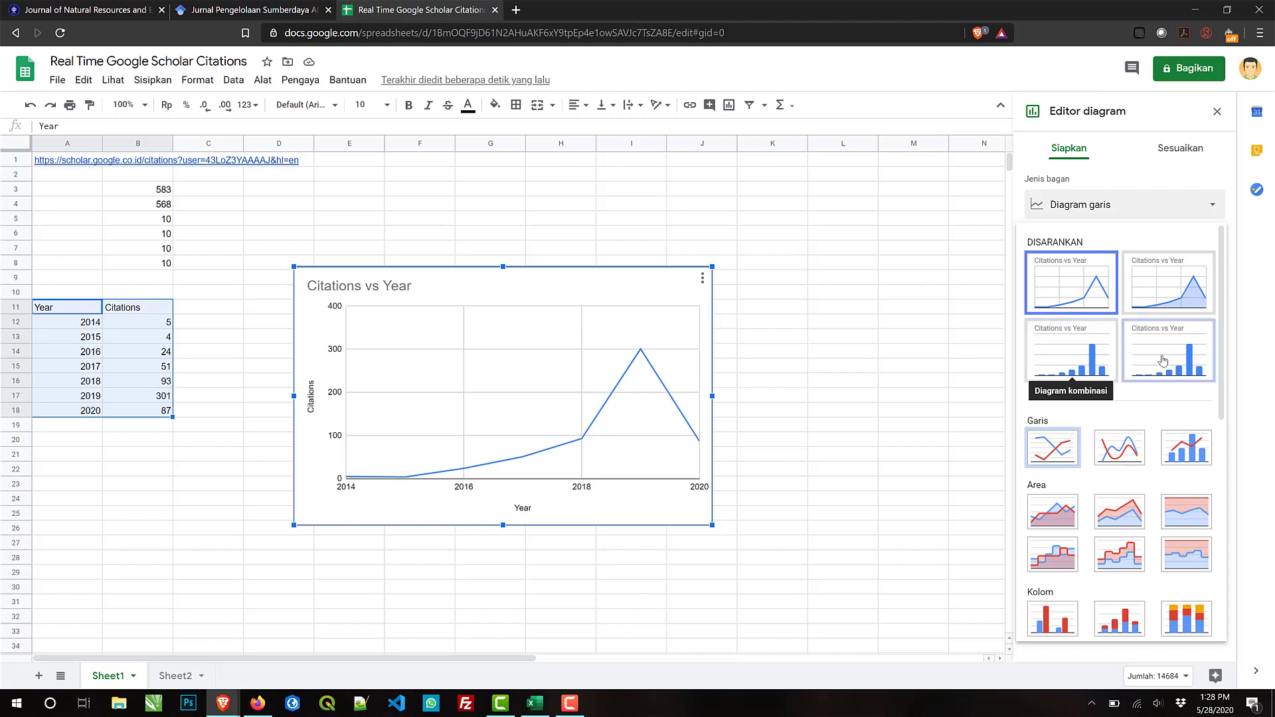
{"action": "left_click", "coordinate": [1106, 356]}
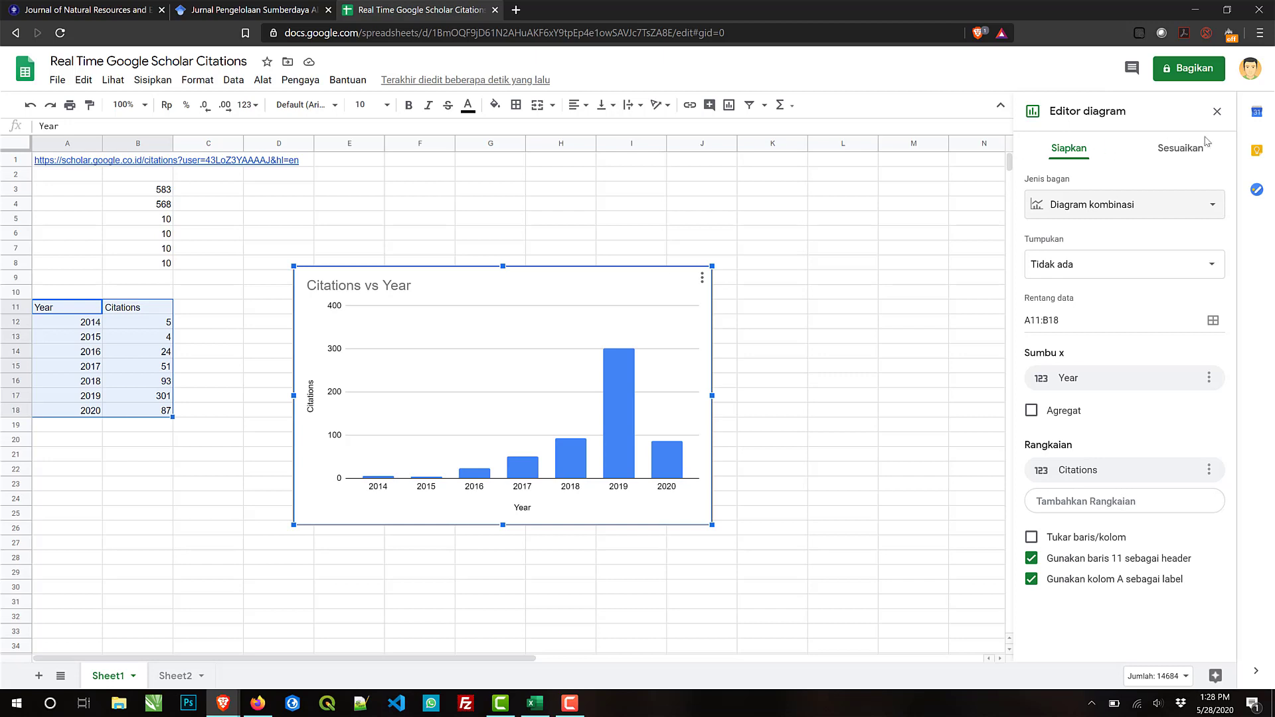
Step: Try light red and light grey as the chart's background colour, and set it back to white
{"action": "left_click", "coordinate": [1174, 151]}
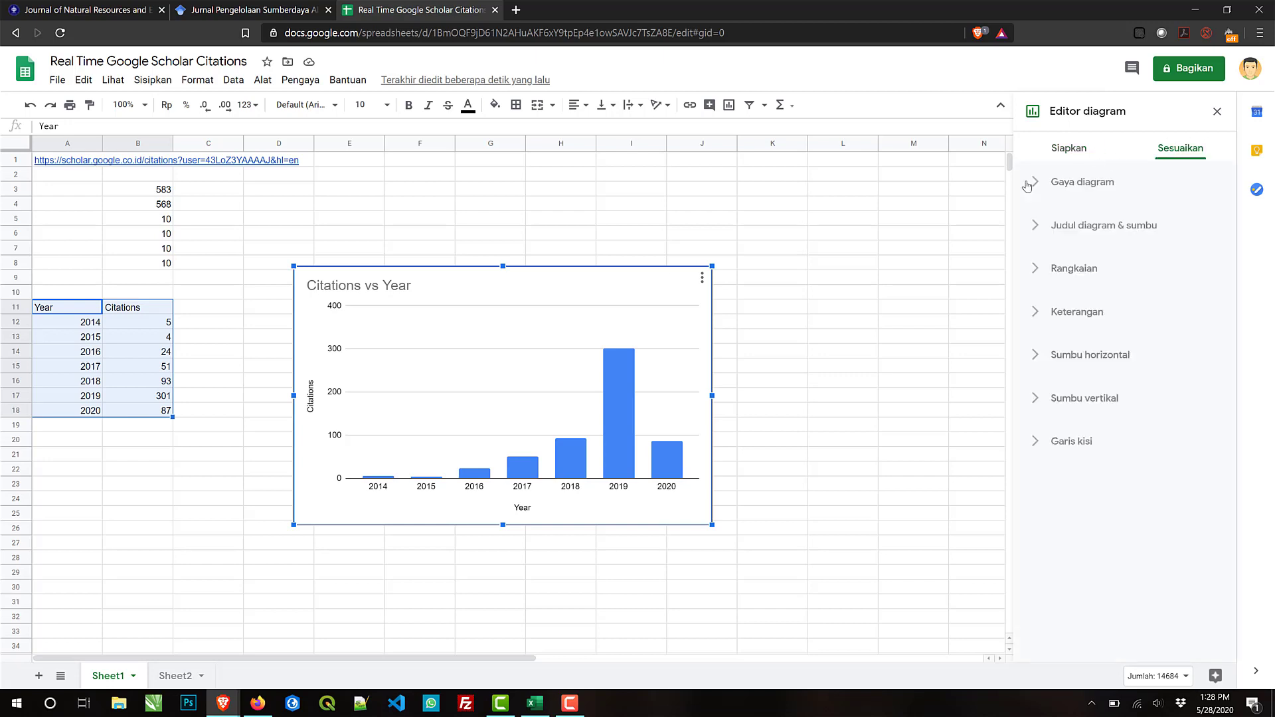
{"action": "left_click", "coordinate": [1026, 185]}
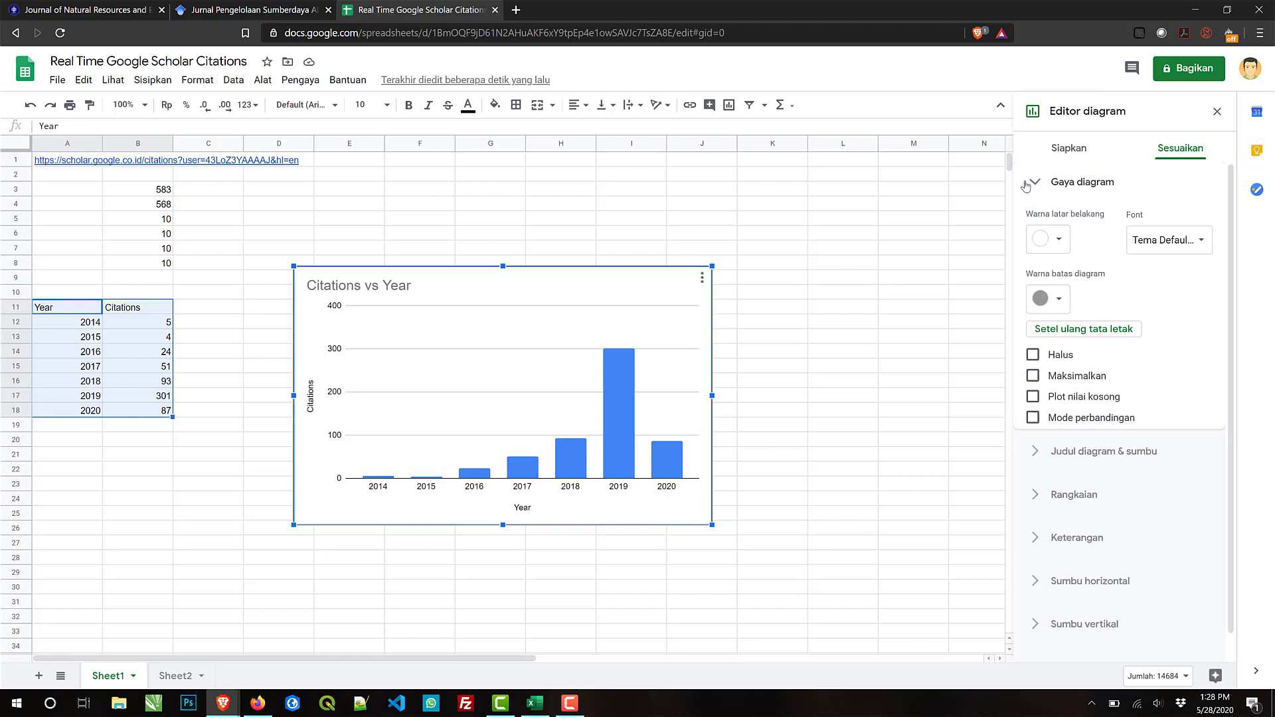
{"action": "left_click", "coordinate": [1064, 246]}
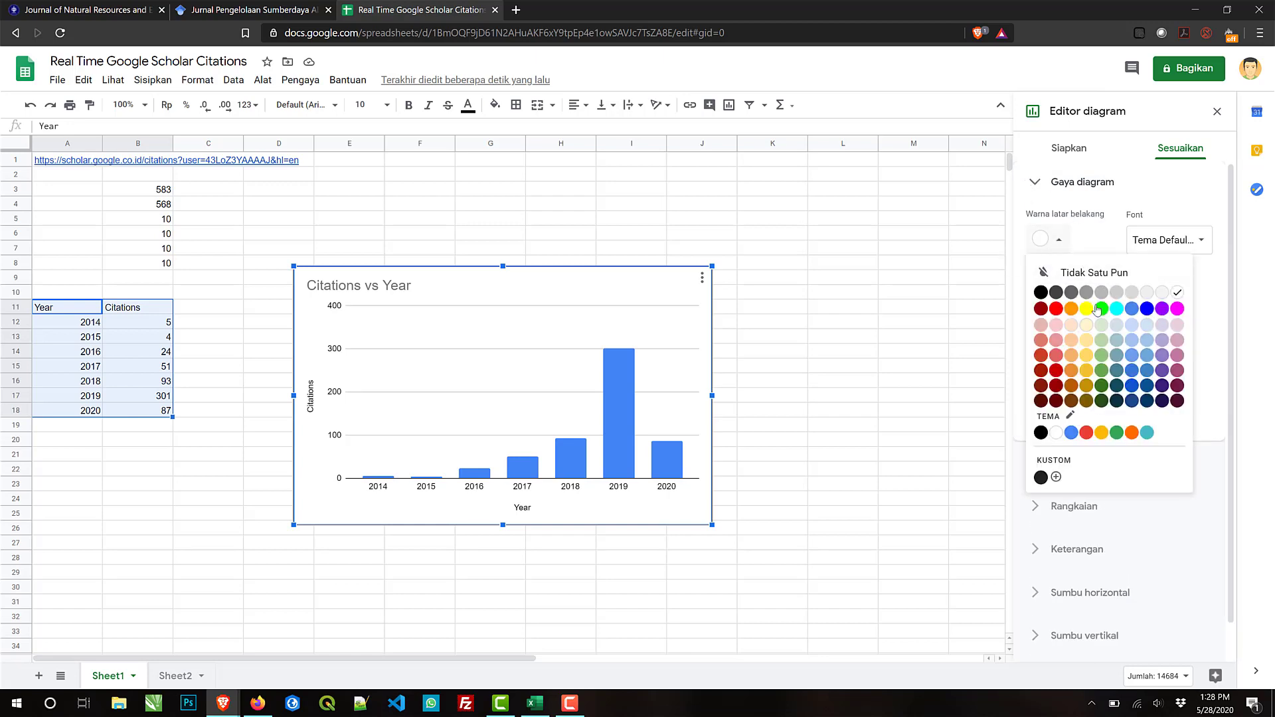
{"action": "left_click", "coordinate": [1056, 329]}
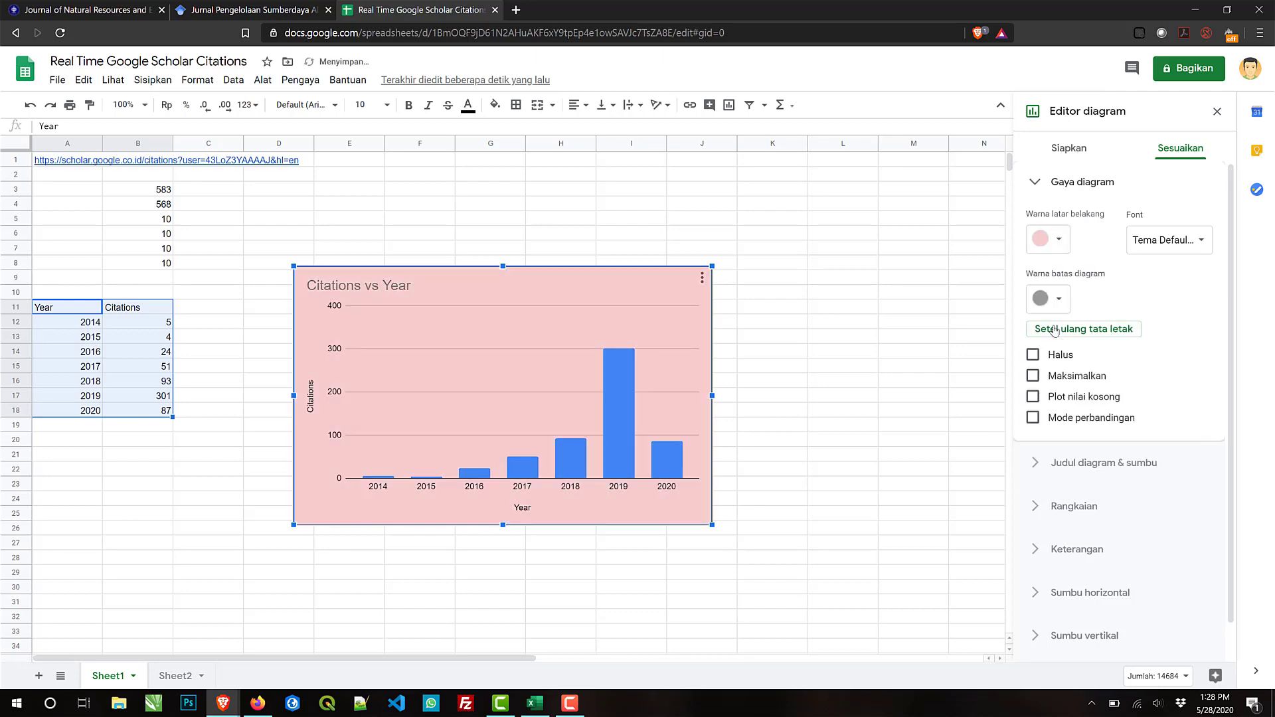
{"action": "left_click", "coordinate": [1058, 242]}
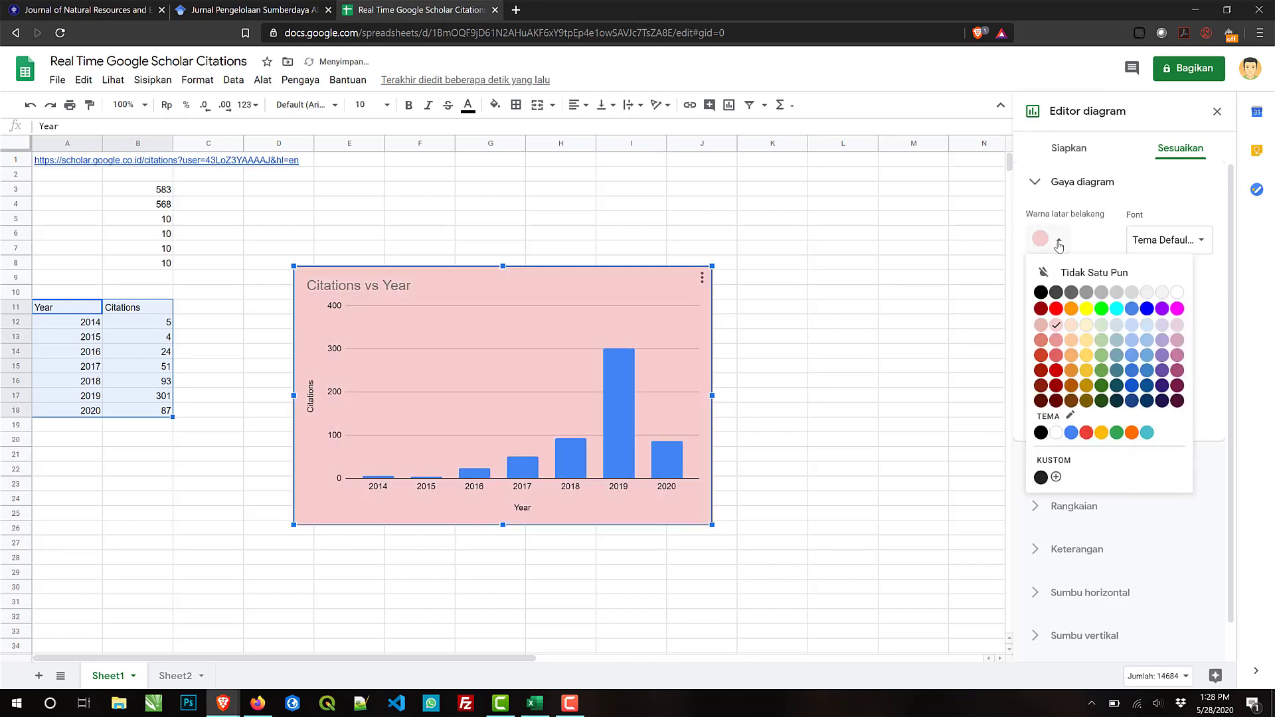
{"action": "left_click", "coordinate": [1147, 292]}
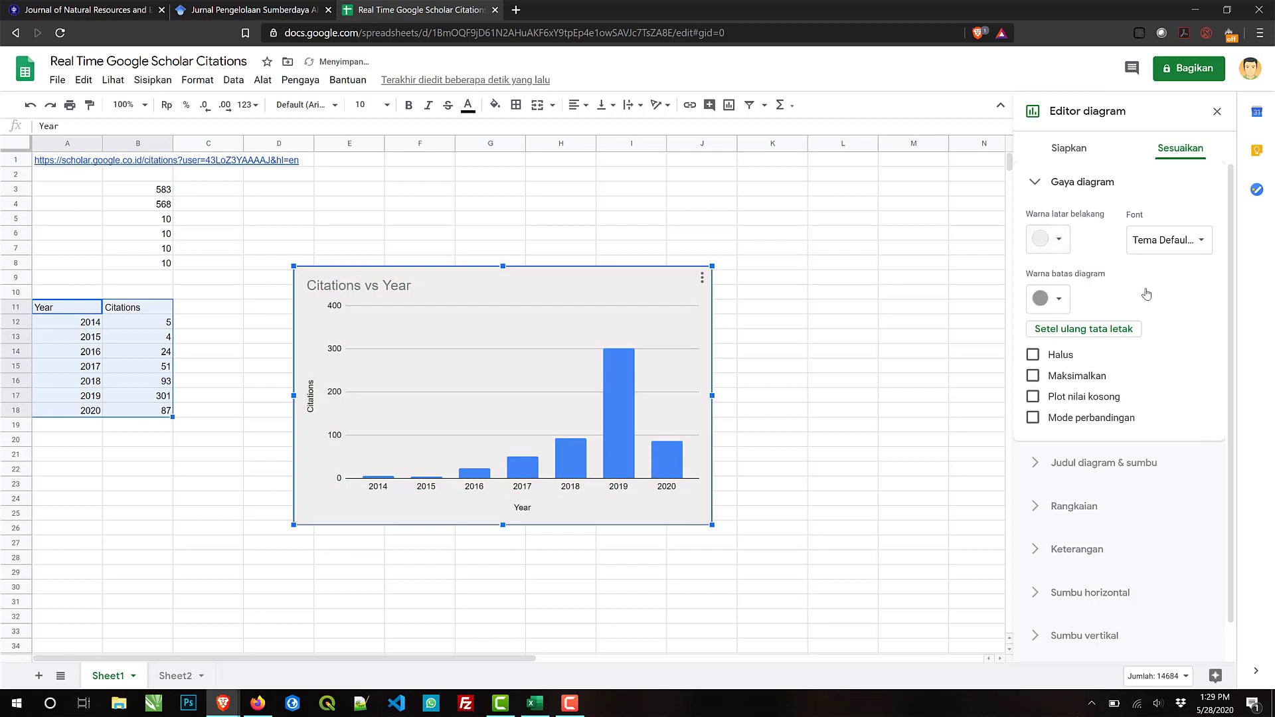
{"action": "left_click", "coordinate": [1055, 245]}
{"action": "left_click", "coordinate": [1177, 293]}
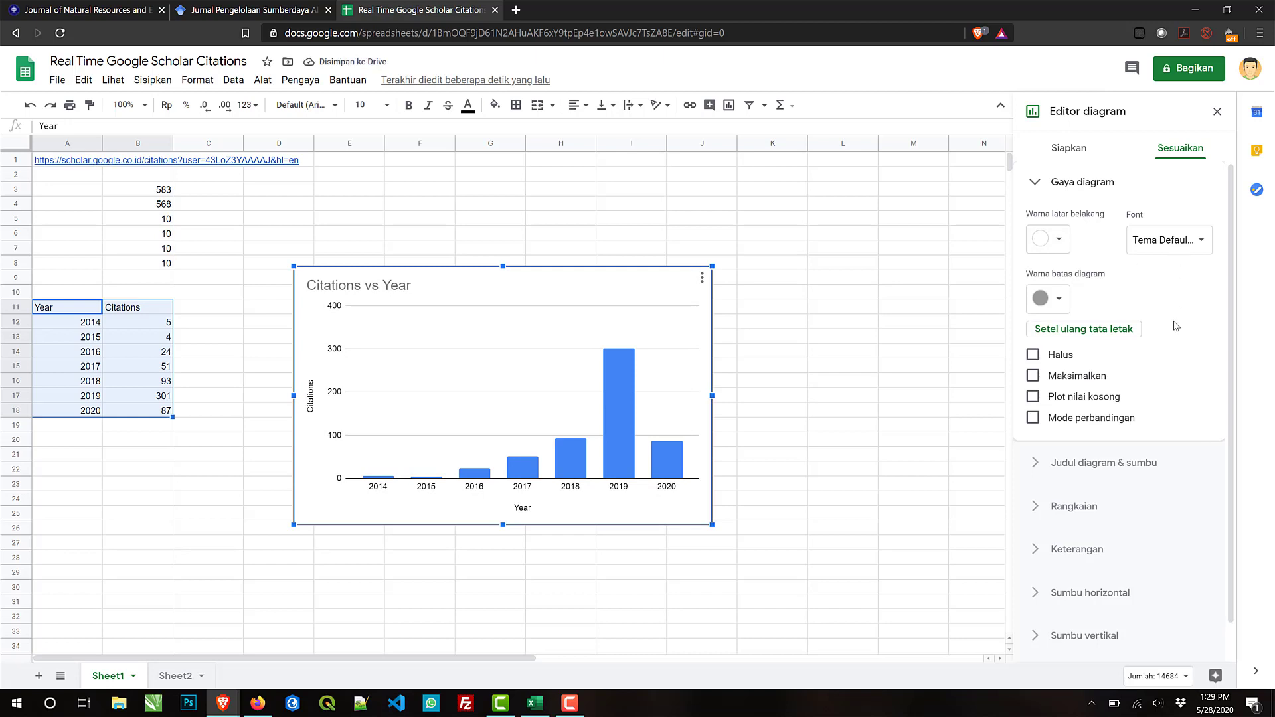
Step: Set the Citations vs Year chart's border colour to dark red
{"action": "left_click", "coordinate": [1066, 300]}
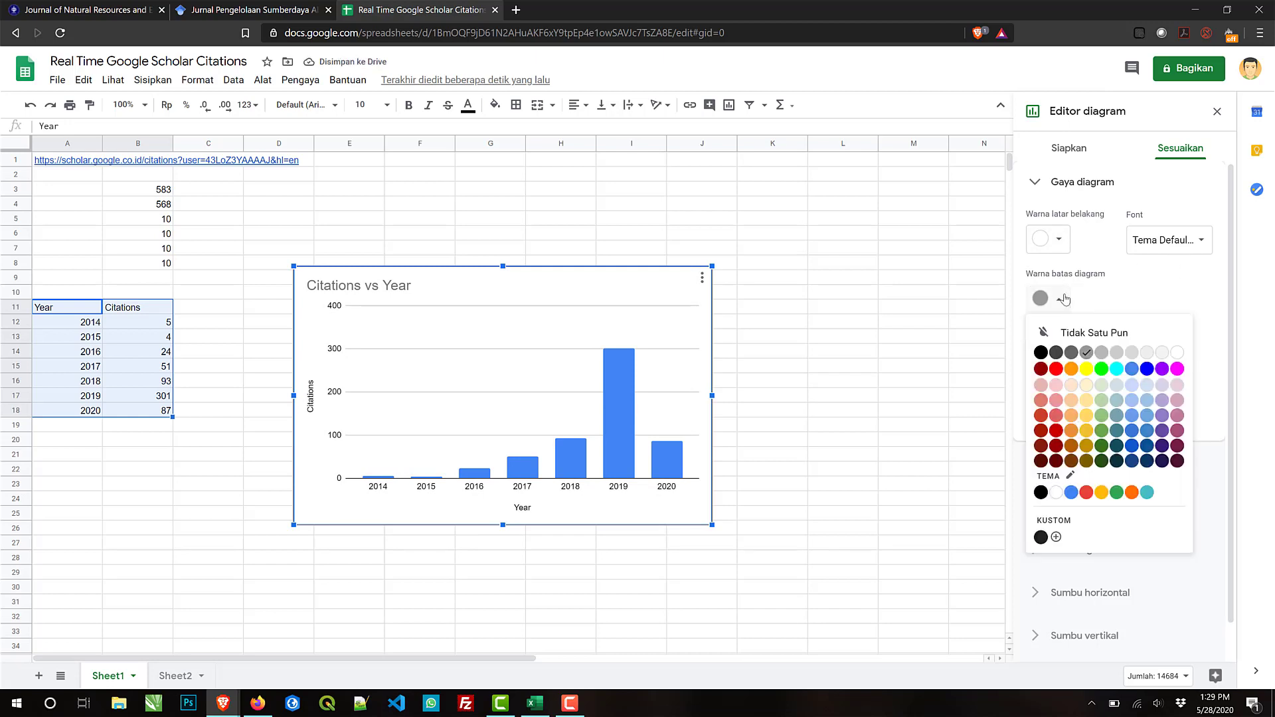
{"action": "left_click", "coordinate": [1041, 371]}
{"action": "left_click", "coordinate": [826, 357]}
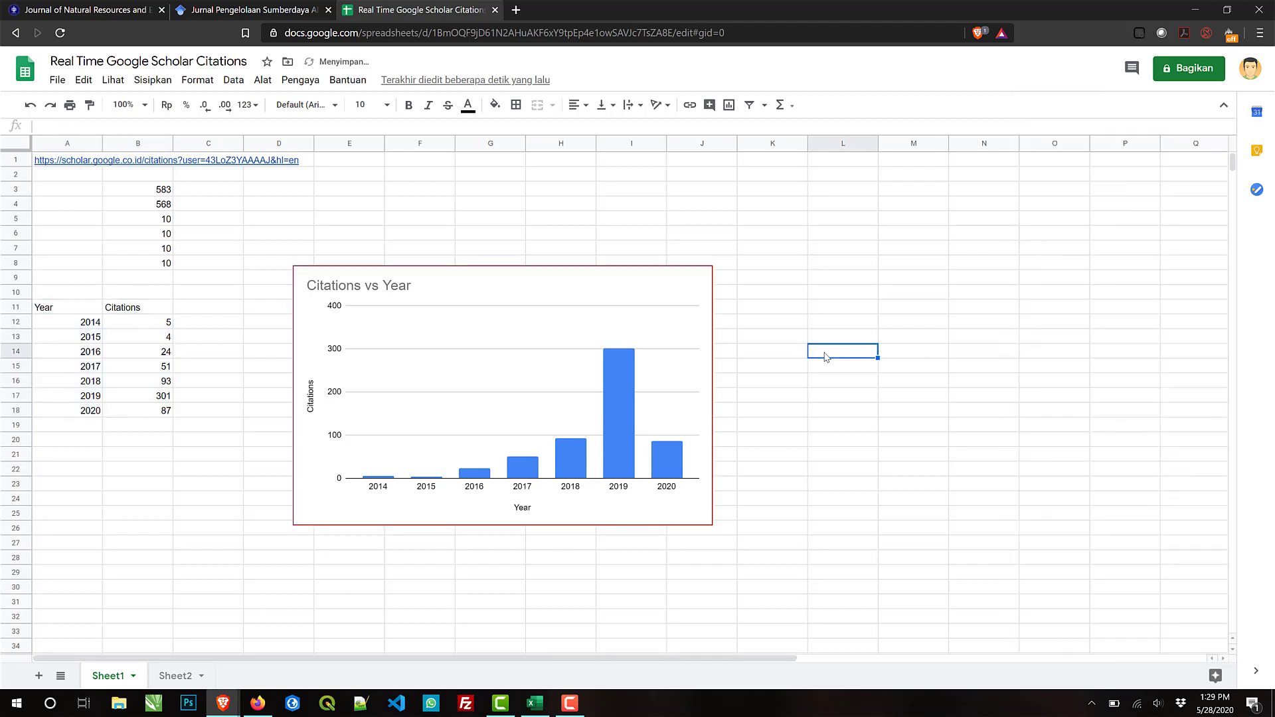
Step: Change the Citations vs Year chart's font to Tahoma in its chart style settings
{"action": "left_click", "coordinate": [710, 318]}
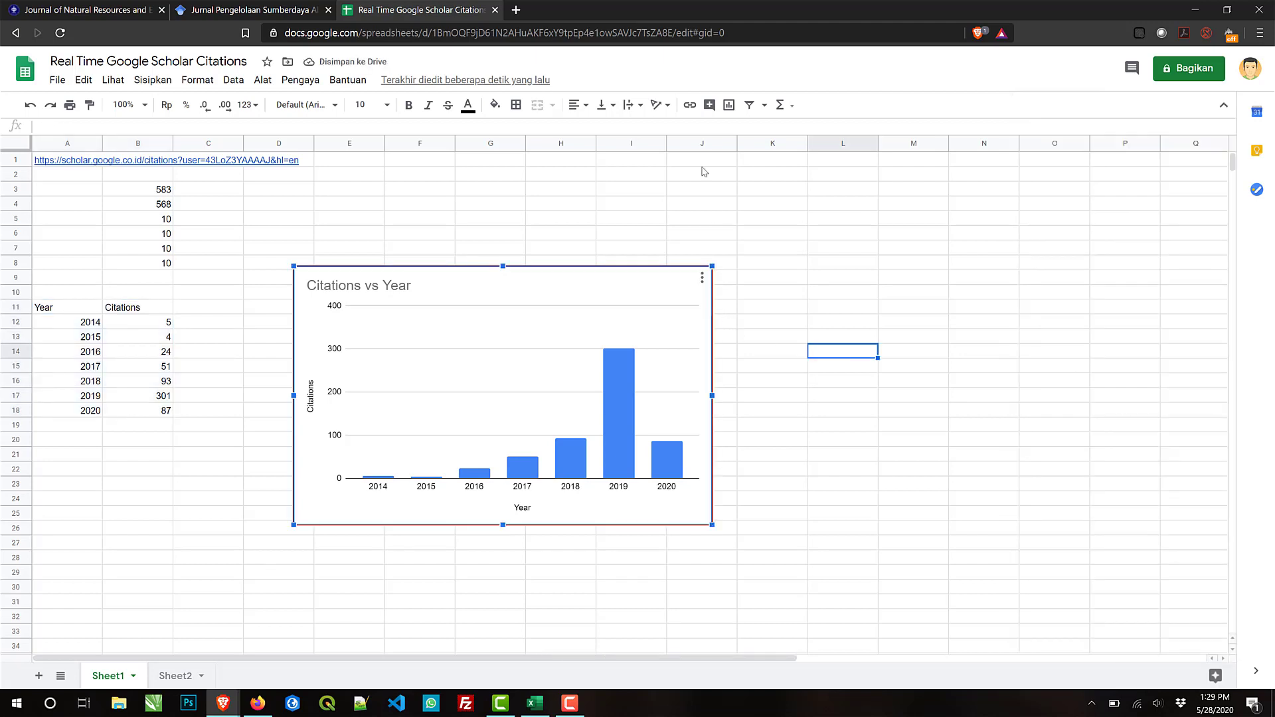
{"action": "left_click", "coordinate": [701, 281]}
{"action": "left_click", "coordinate": [643, 297]}
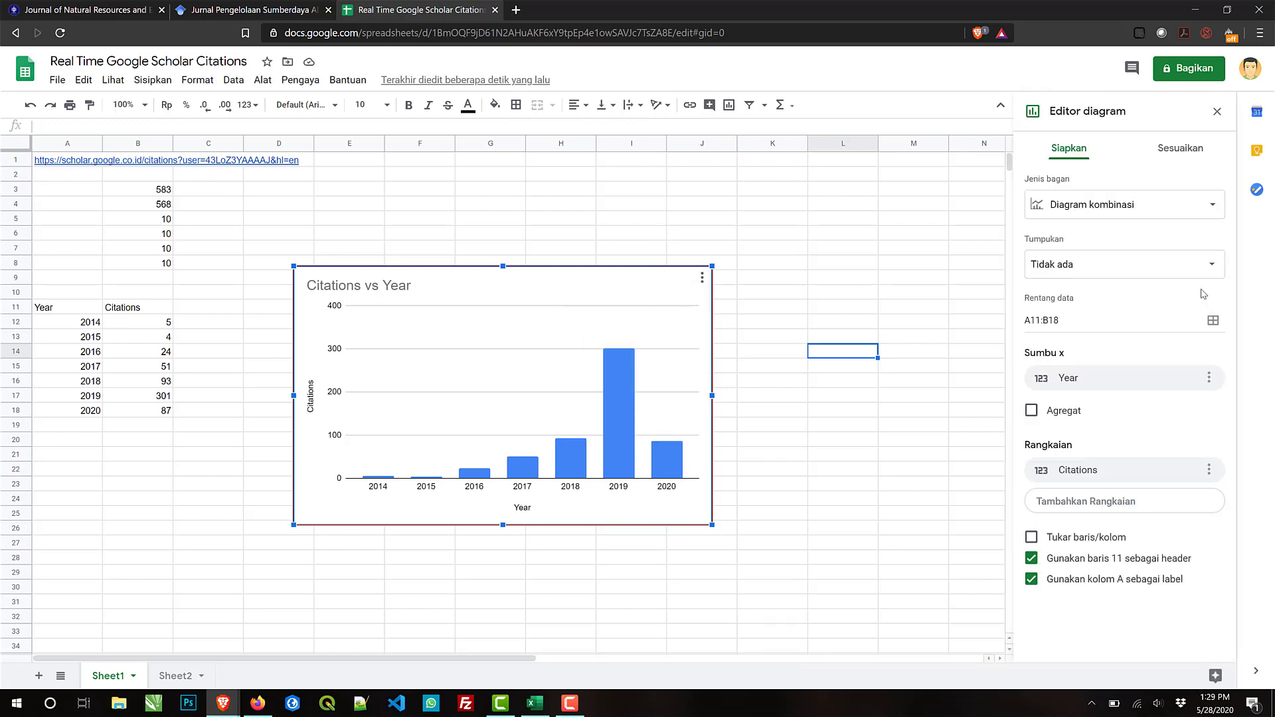
{"action": "left_click", "coordinate": [1169, 150]}
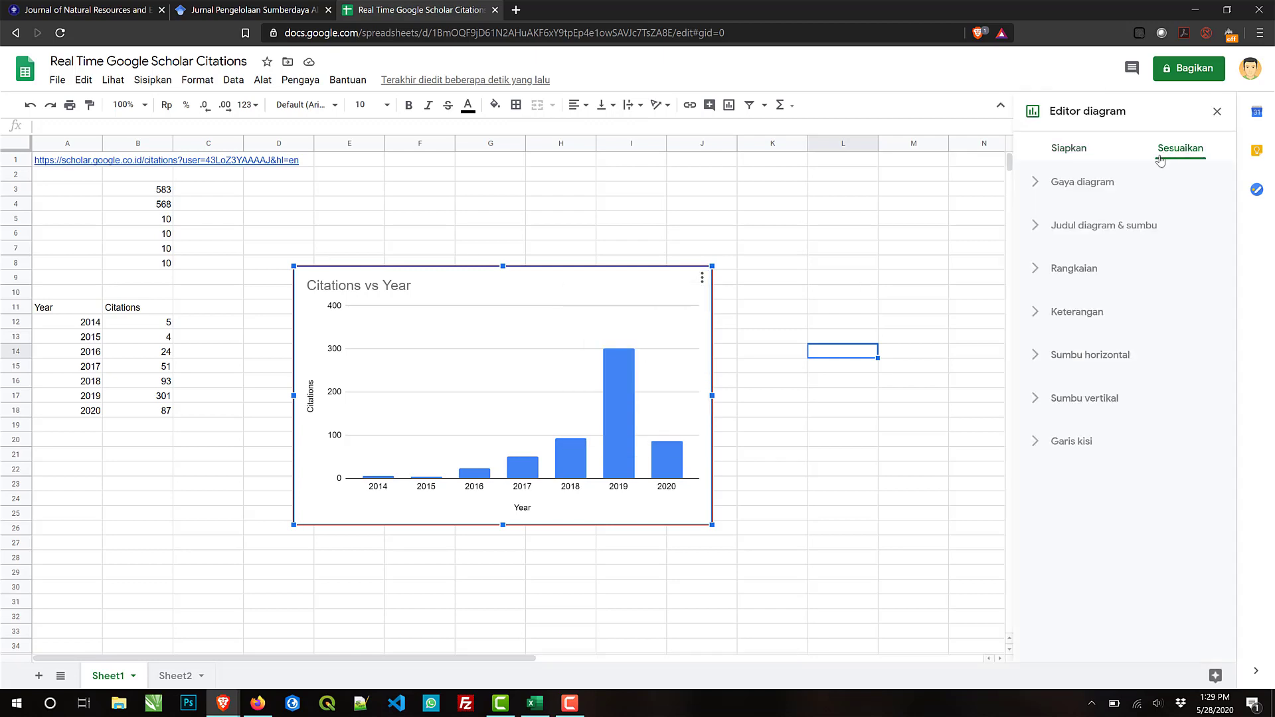
{"action": "left_click", "coordinate": [1084, 179]}
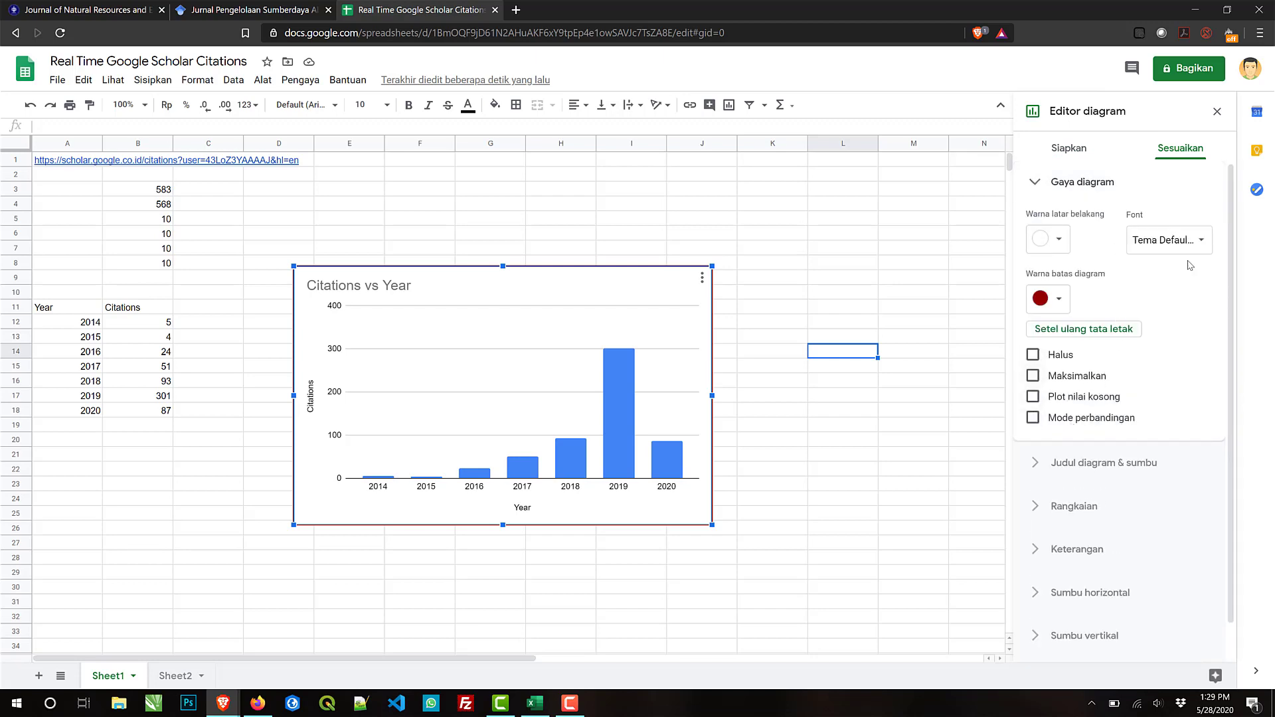
{"action": "left_click", "coordinate": [1201, 242]}
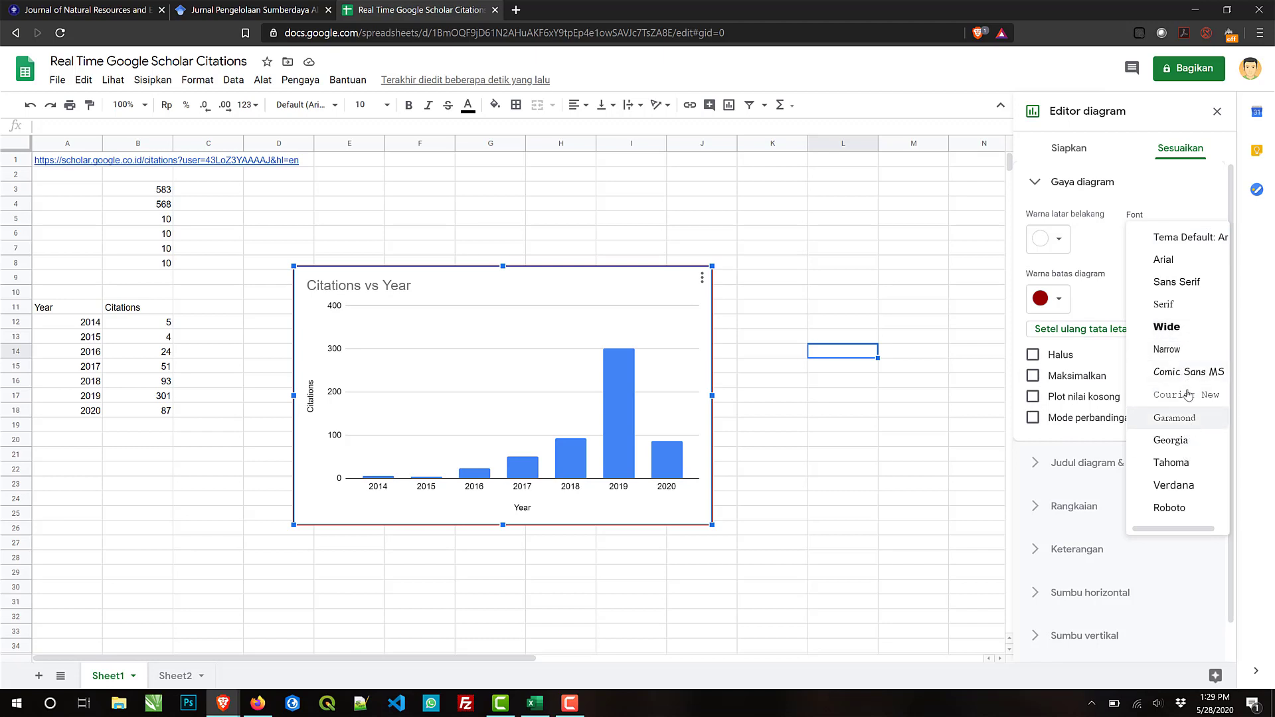
{"action": "left_click", "coordinate": [1171, 463]}
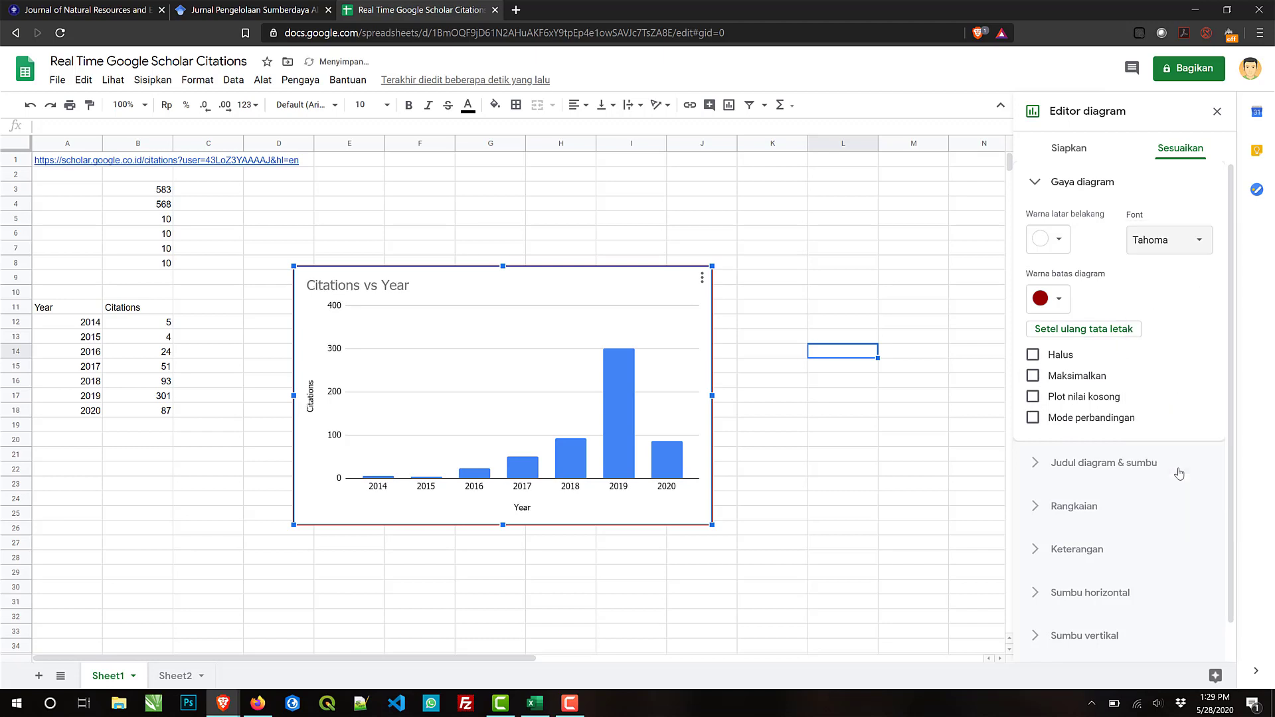
{"action": "scroll", "coordinate": [1165, 325], "scroll_direction": "down", "scroll_amount": 1}
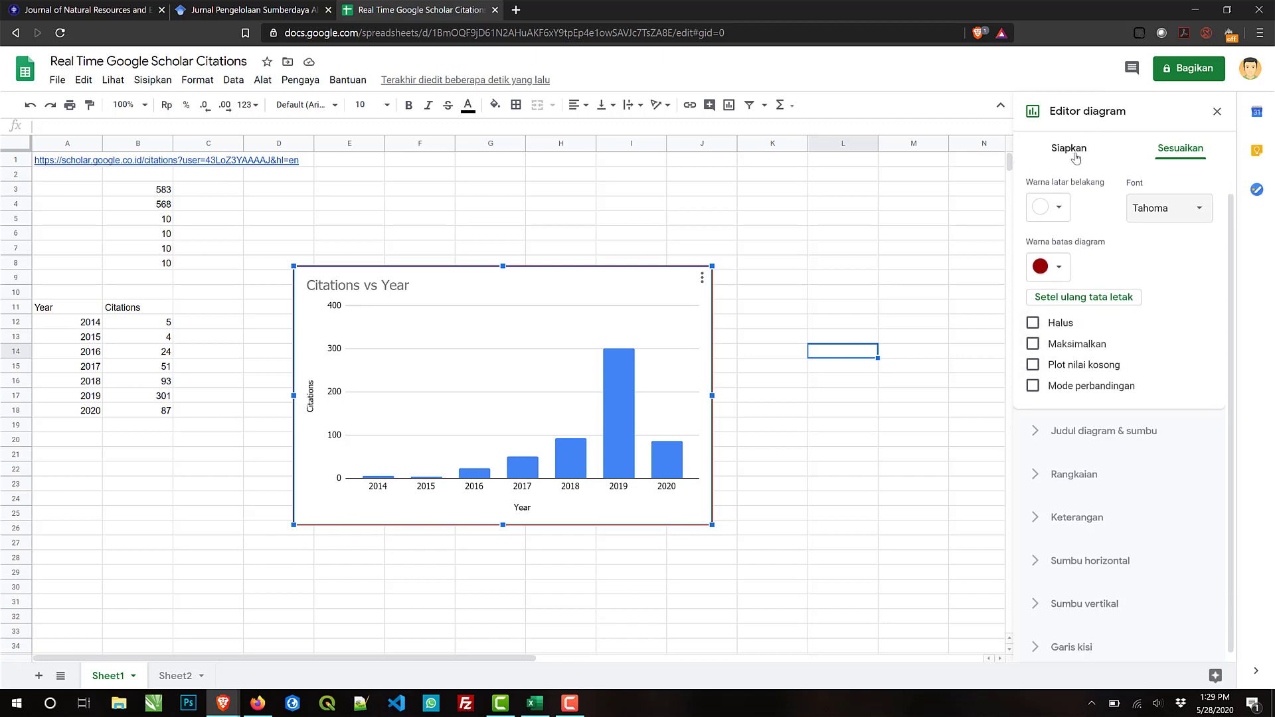
{"action": "left_click", "coordinate": [788, 296]}
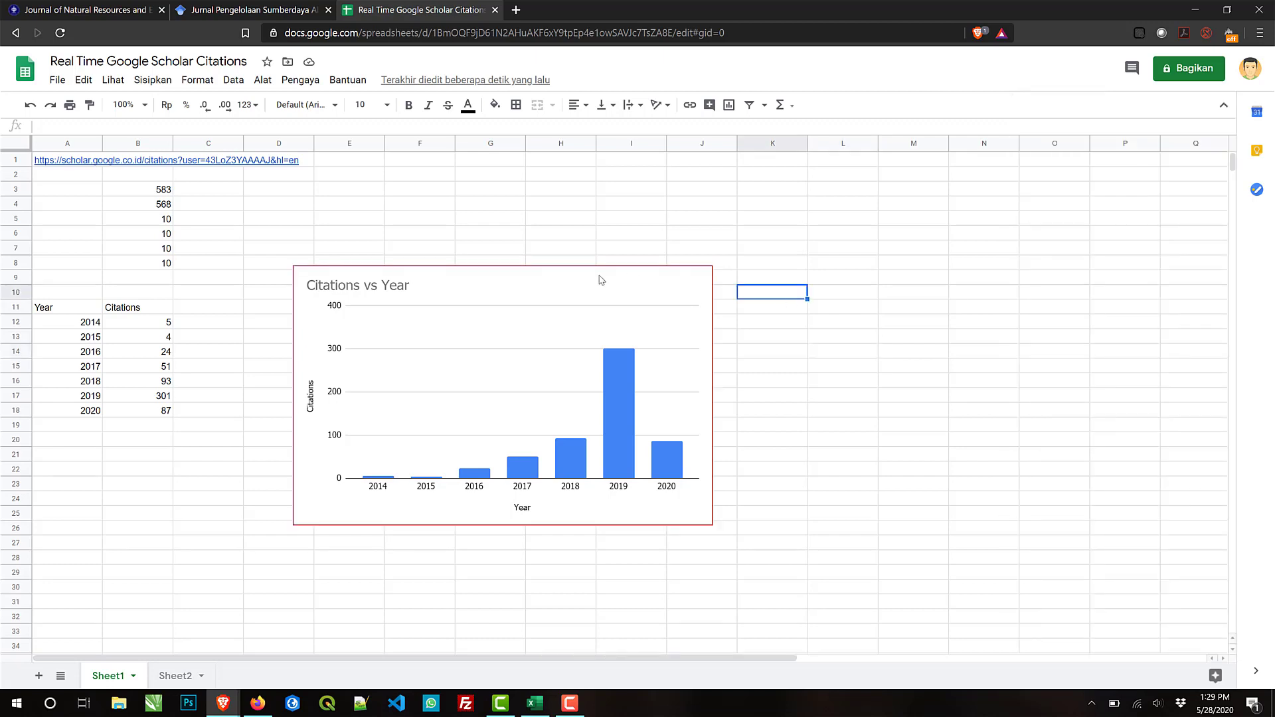
{"action": "left_click", "coordinate": [558, 281]}
{"action": "left_click", "coordinate": [863, 362]}
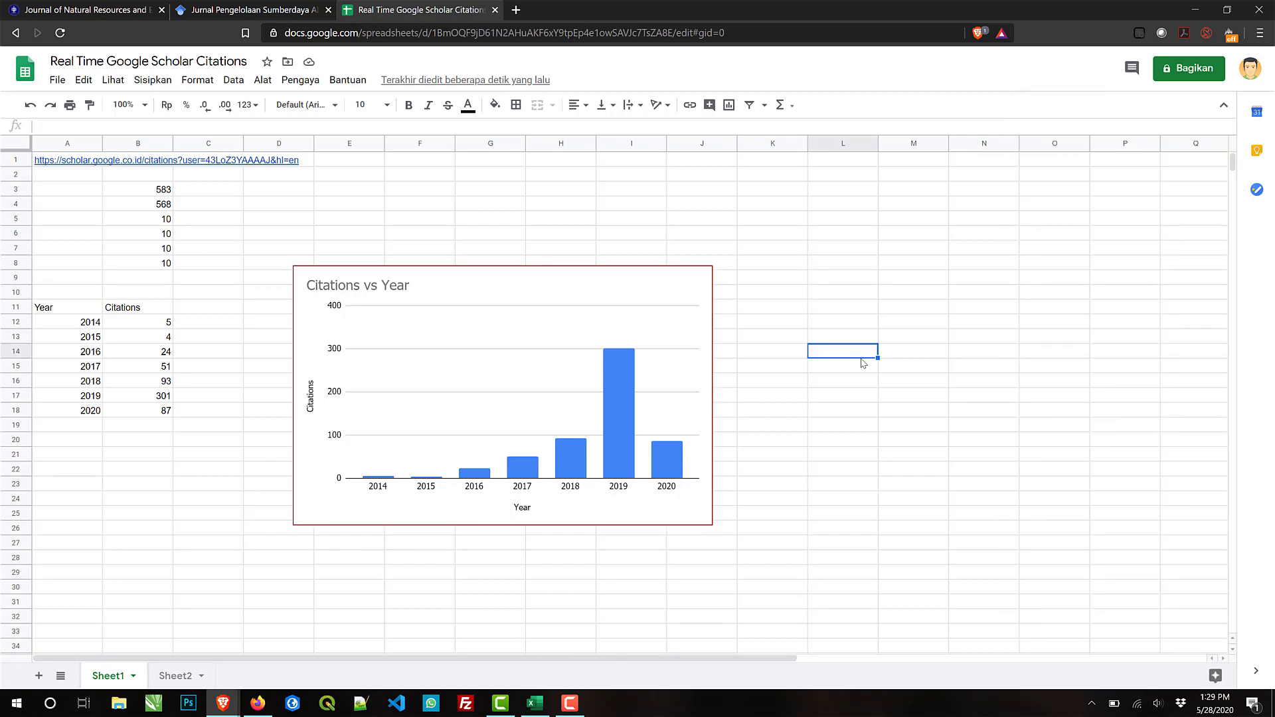
{"action": "left_click", "coordinate": [618, 274]}
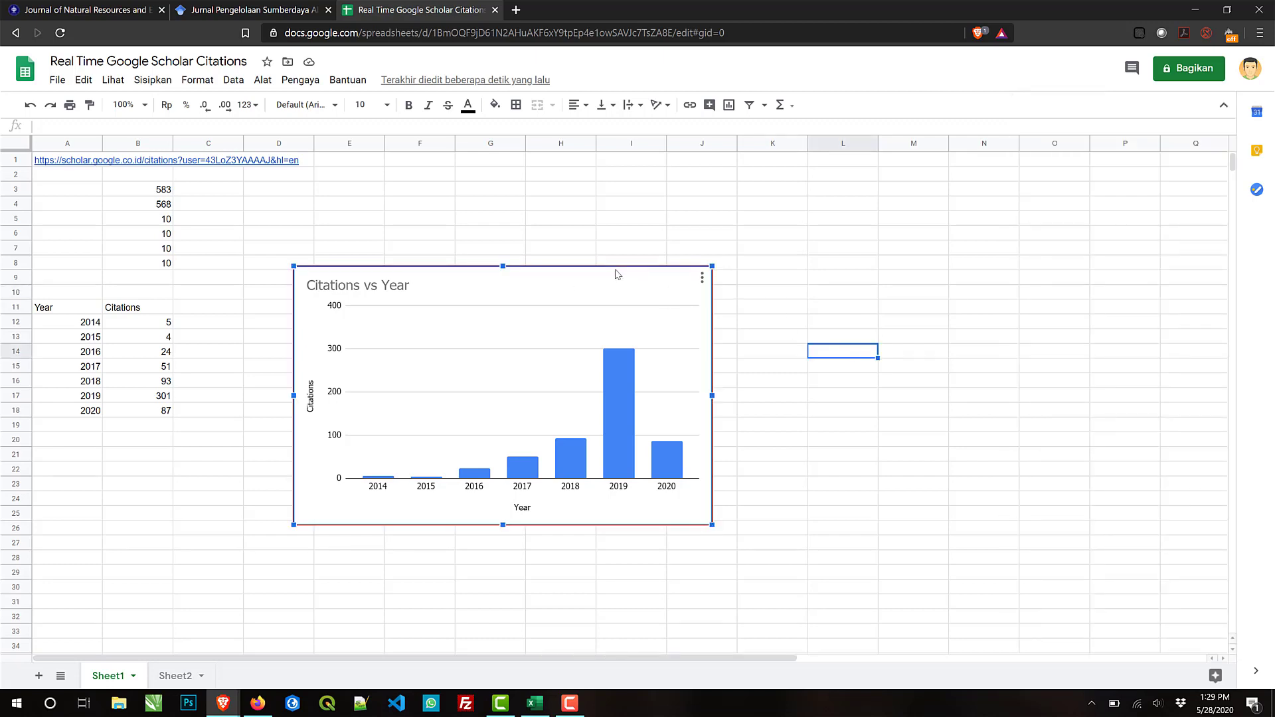
{"action": "left_click", "coordinate": [564, 239]}
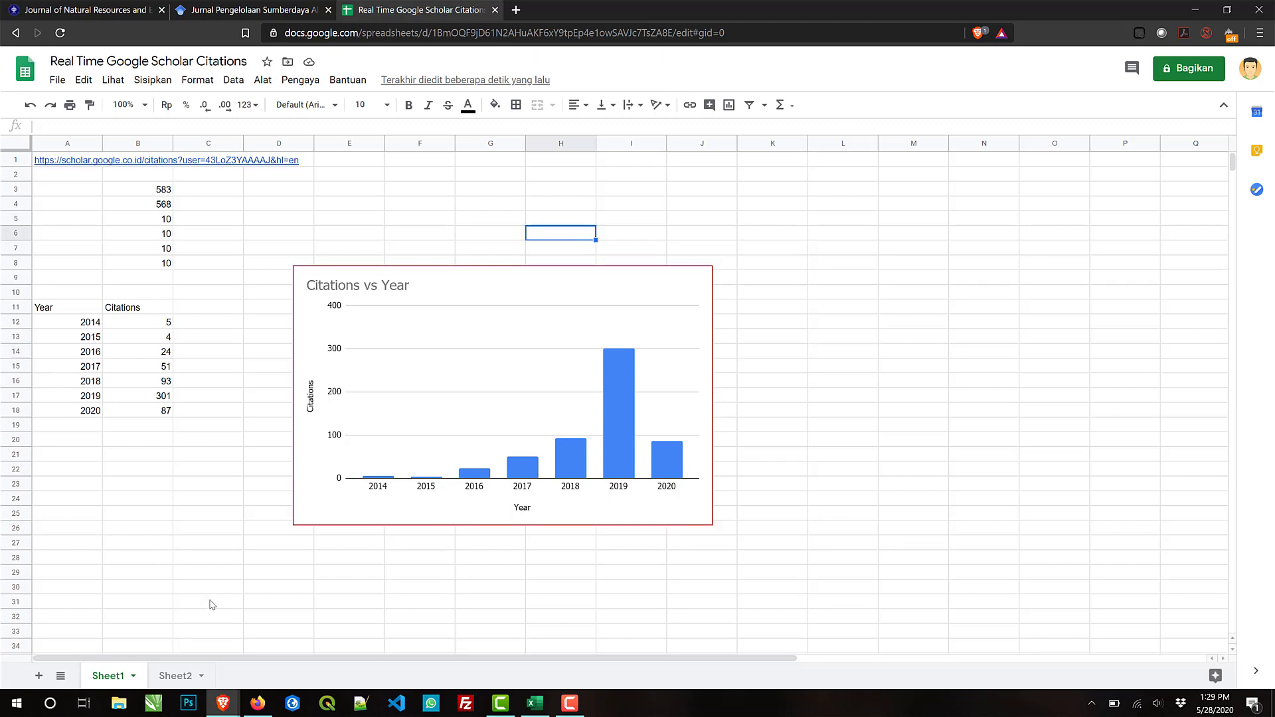
Step: Switch to Sheet2 and open the settings for publishing the spreadsheet to the web
{"action": "left_click", "coordinate": [184, 677]}
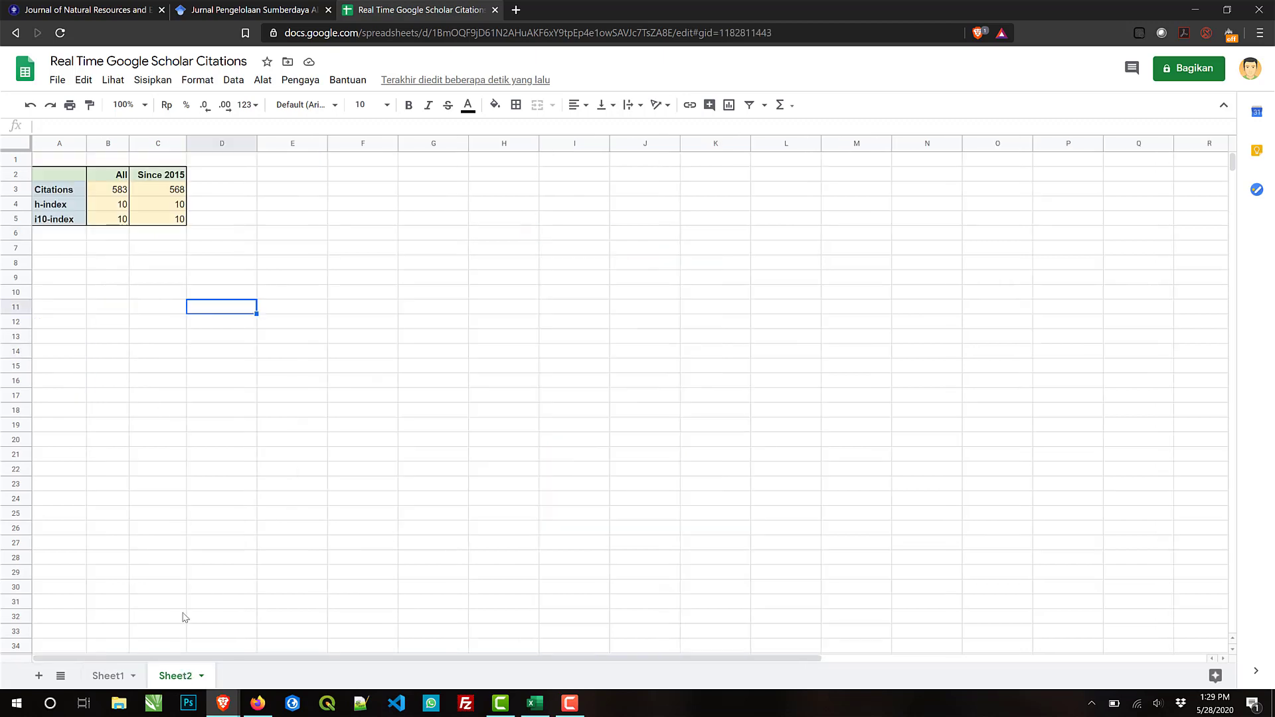
{"action": "left_click", "coordinate": [263, 259]}
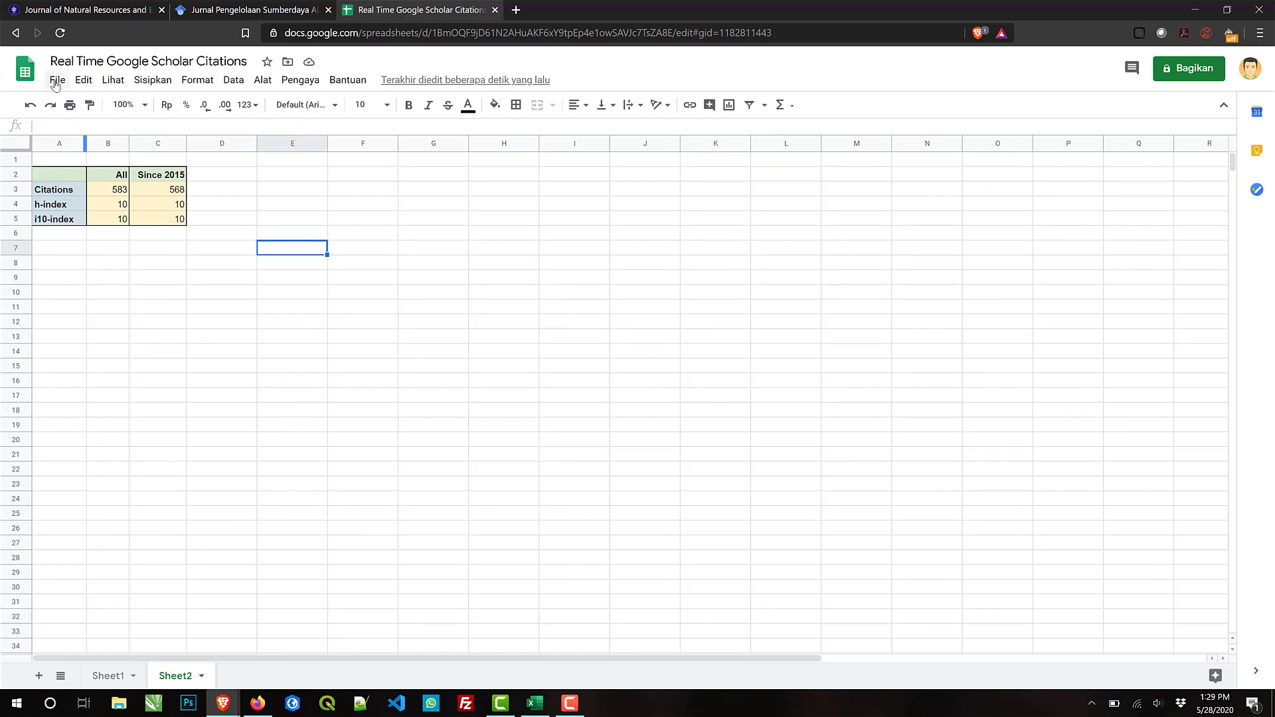
{"action": "left_click", "coordinate": [265, 190]}
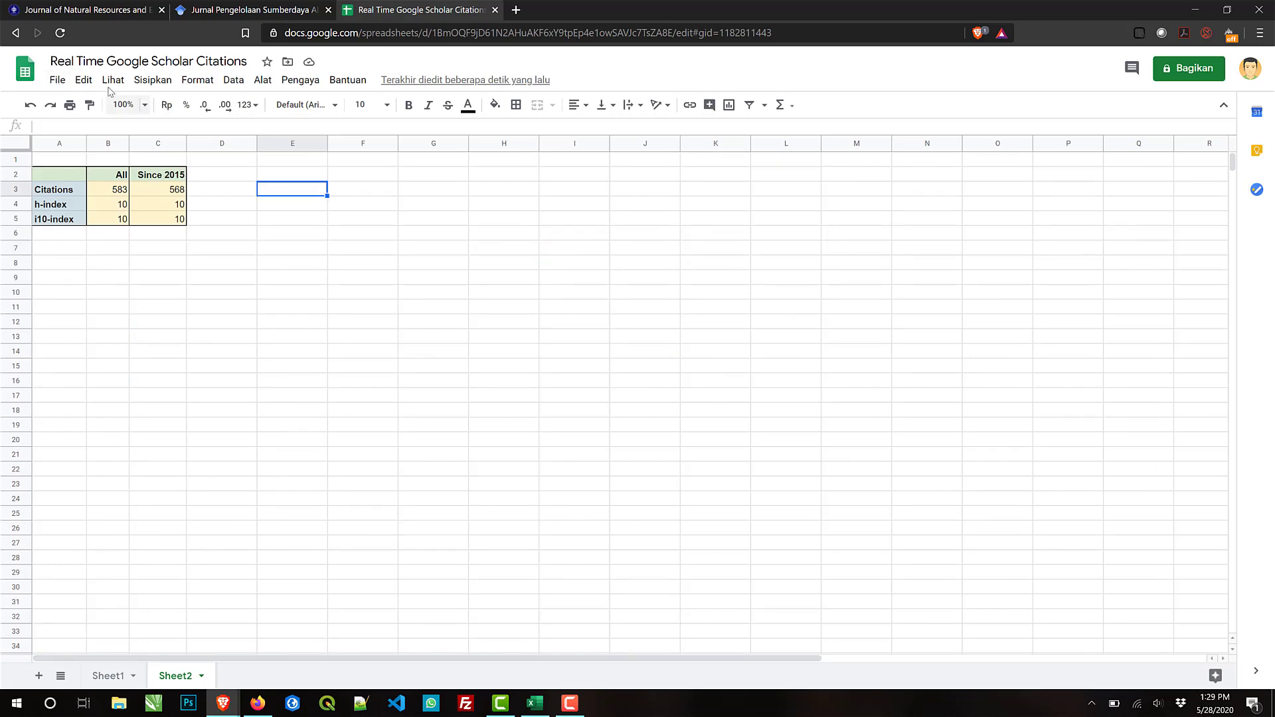
{"action": "left_click", "coordinate": [57, 82]}
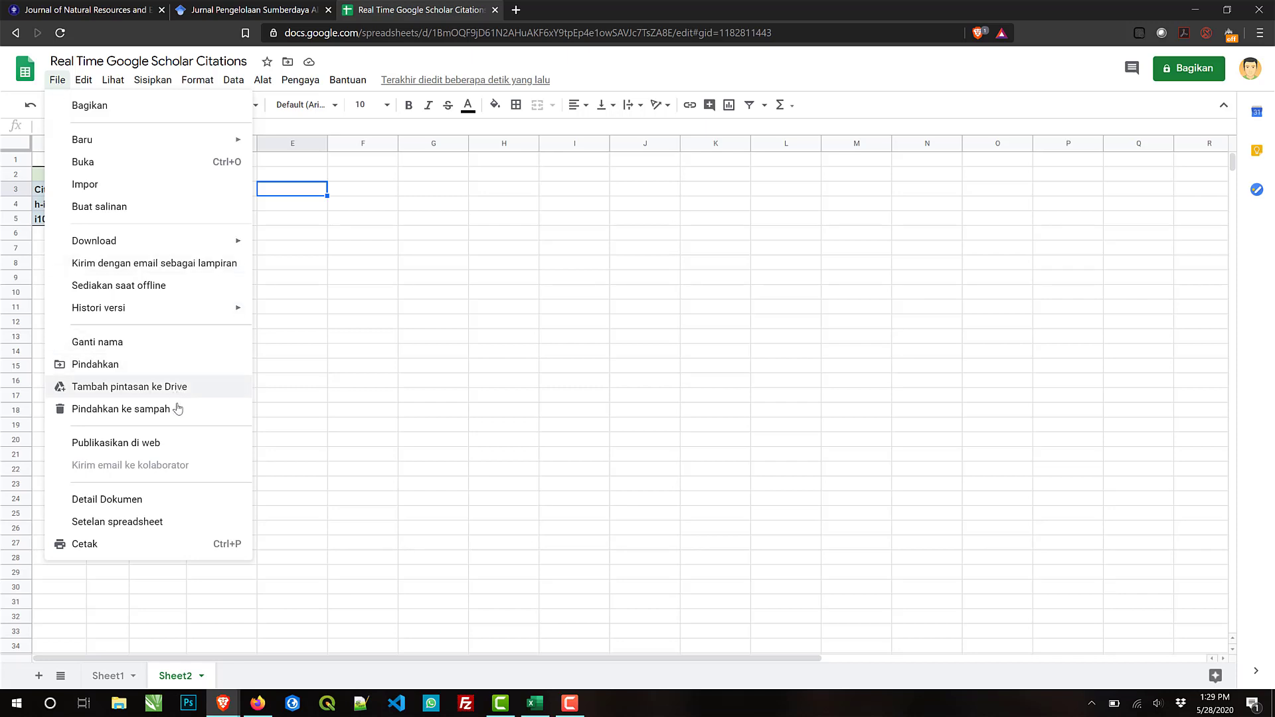
{"action": "left_click", "coordinate": [133, 450]}
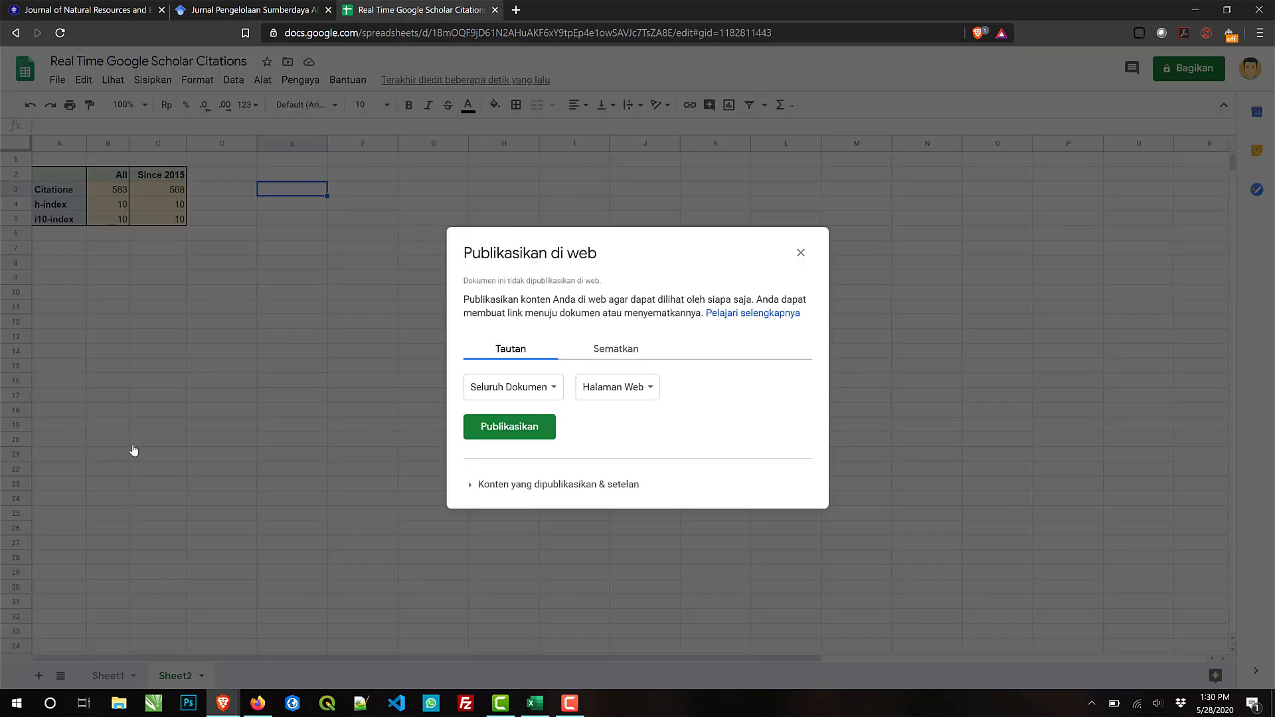
Step: Set the published link's content to Sheet2 only, in web page format (Halaman Web)
{"action": "left_click", "coordinate": [556, 390]}
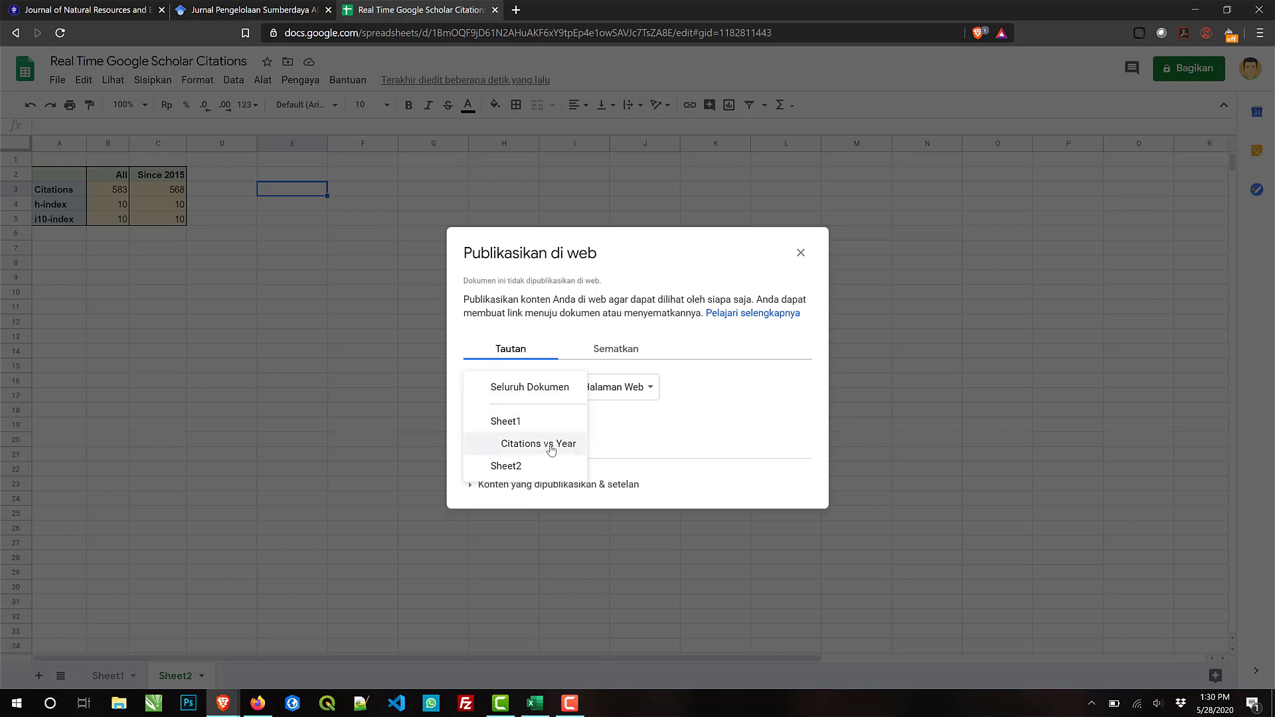
{"action": "left_click", "coordinate": [543, 388]}
{"action": "left_click", "coordinate": [546, 392]}
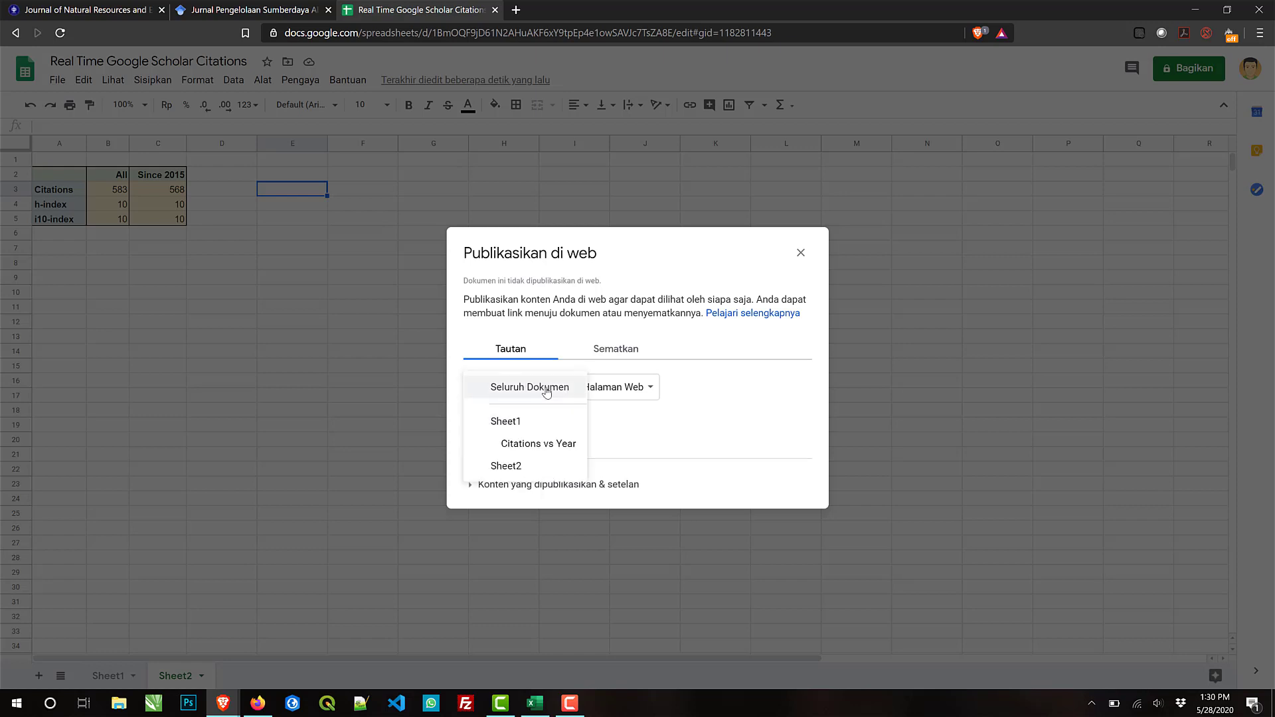
{"action": "left_click", "coordinate": [537, 469]}
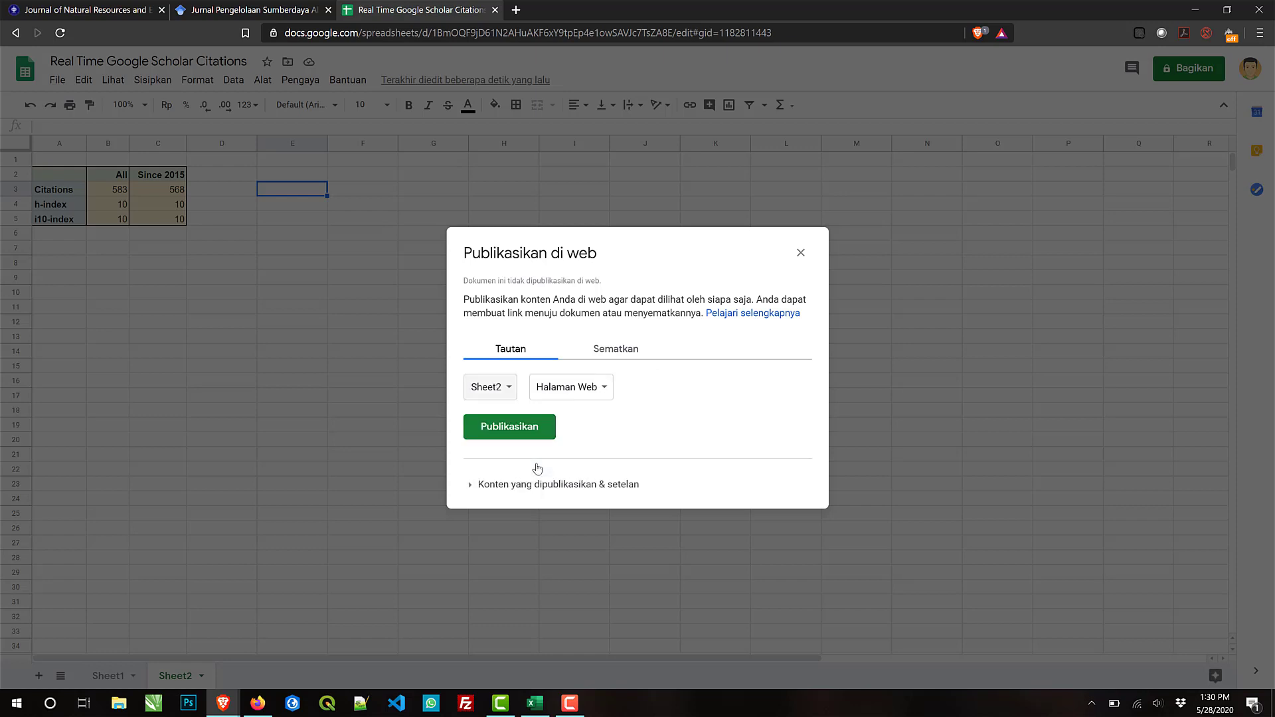
{"action": "left_click", "coordinate": [599, 391]}
{"action": "left_click", "coordinate": [605, 392]}
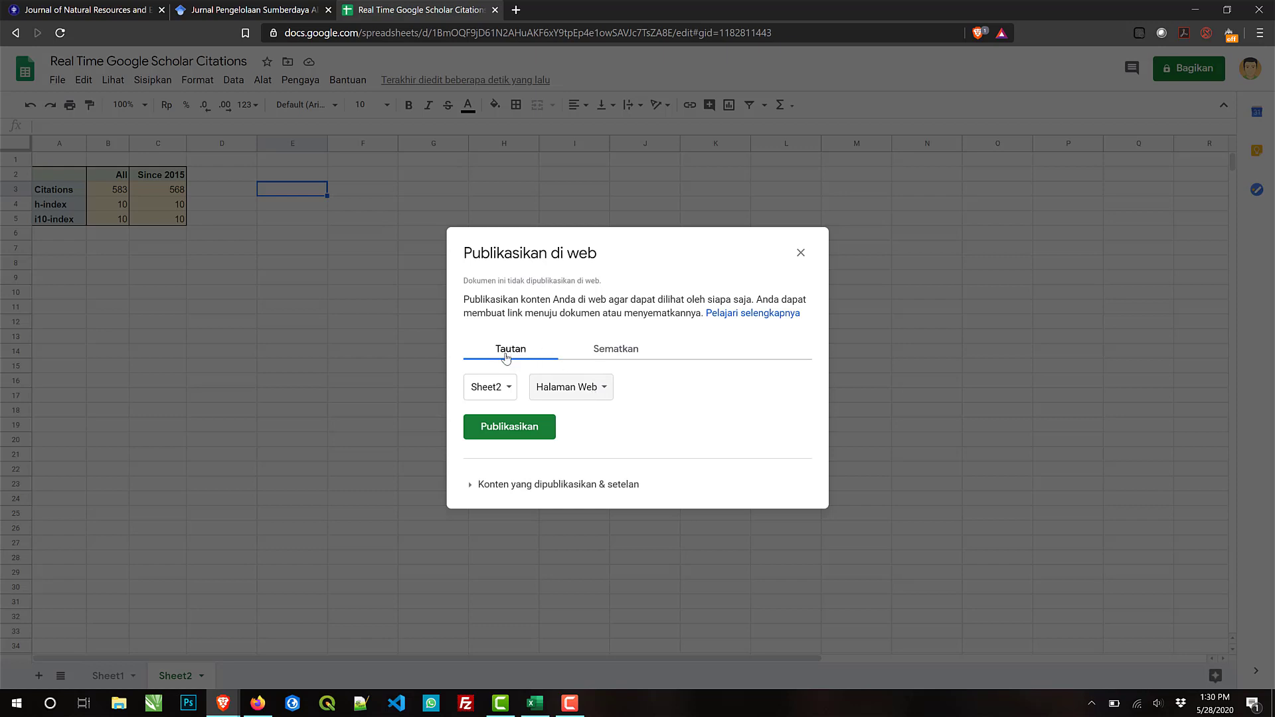
Step: Publish only Sheet2 to the web as embeddable content (Sematkan) and confirm the publication
{"action": "left_click", "coordinate": [602, 356]}
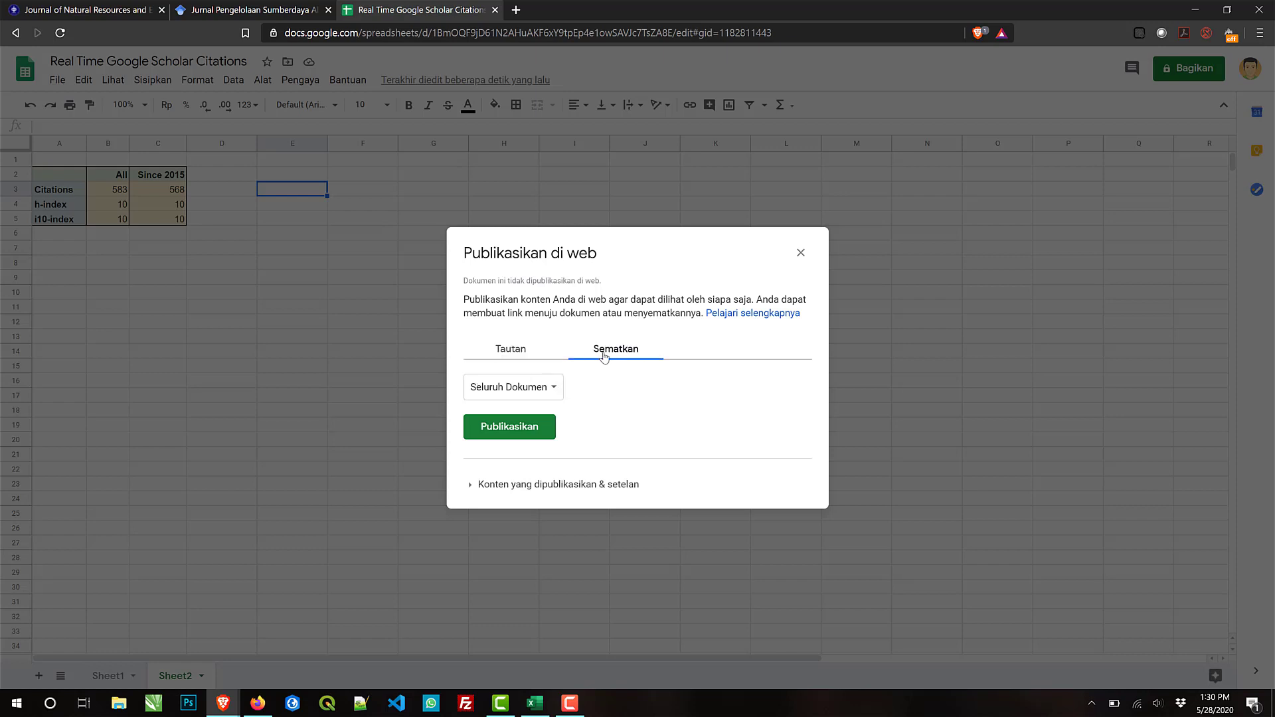
{"action": "left_click", "coordinate": [546, 394]}
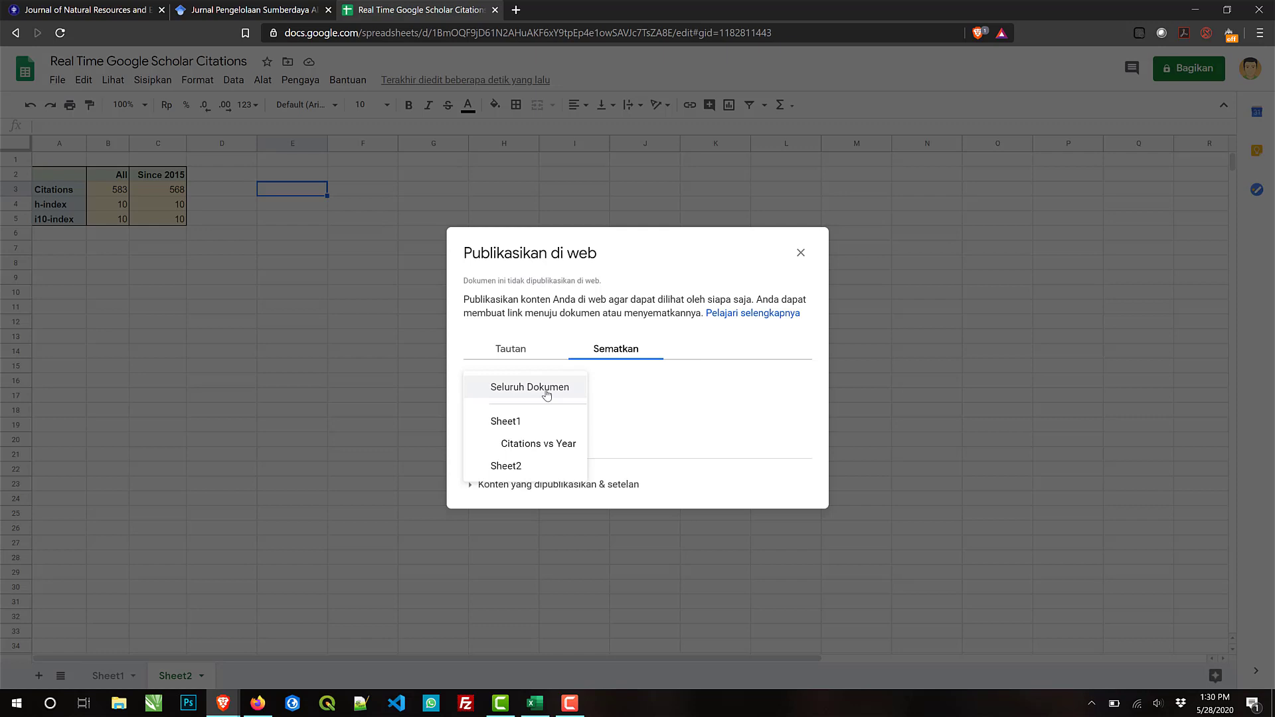
{"action": "left_click", "coordinate": [528, 472]}
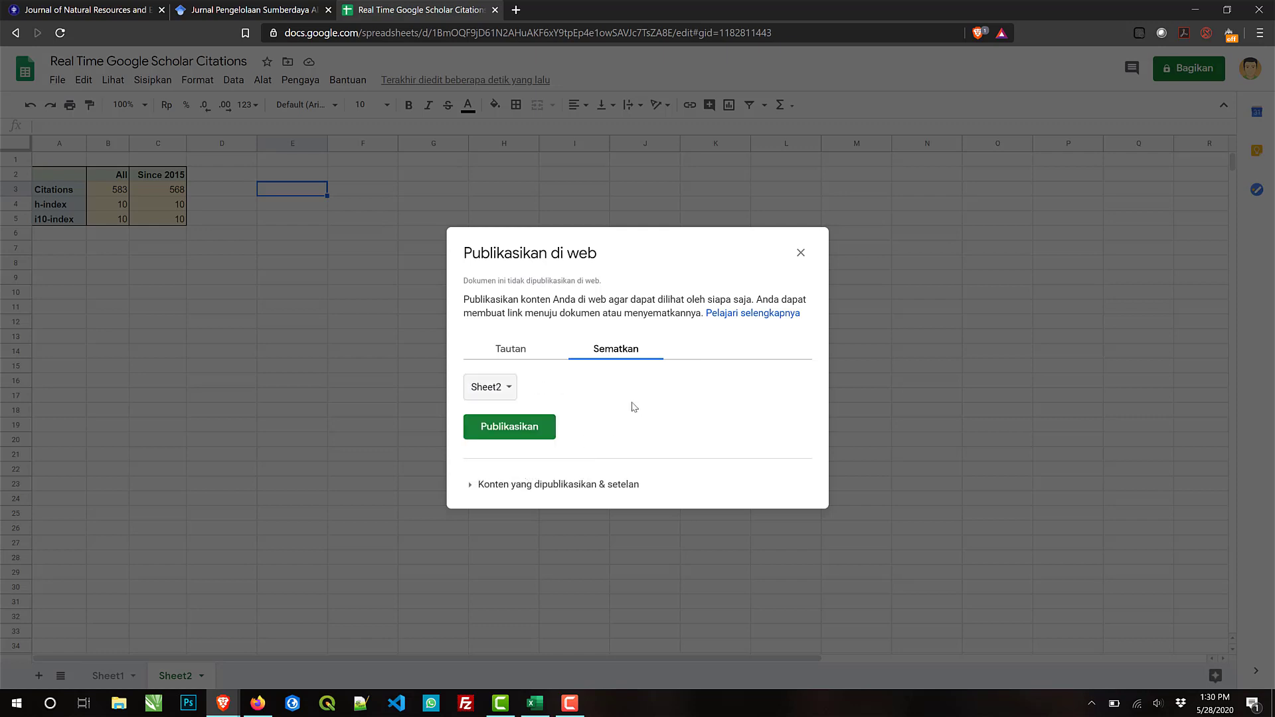
{"action": "left_click", "coordinate": [517, 429]}
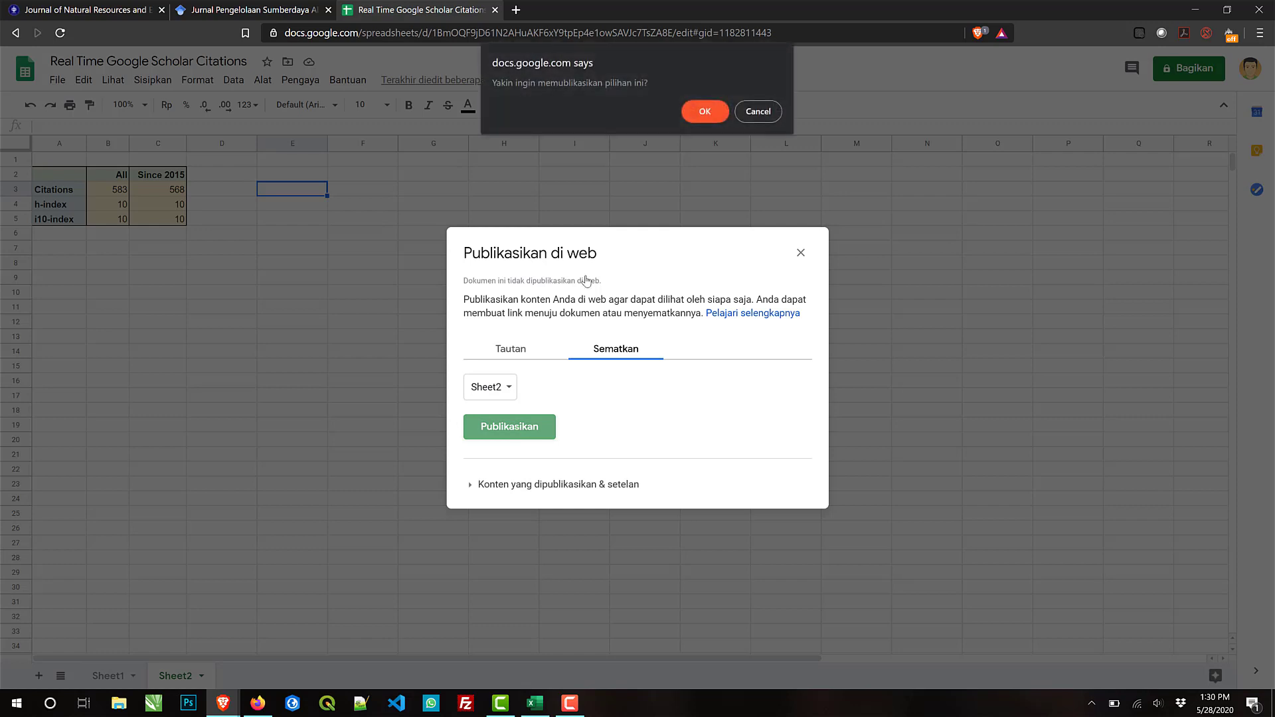
{"action": "left_click", "coordinate": [694, 113]}
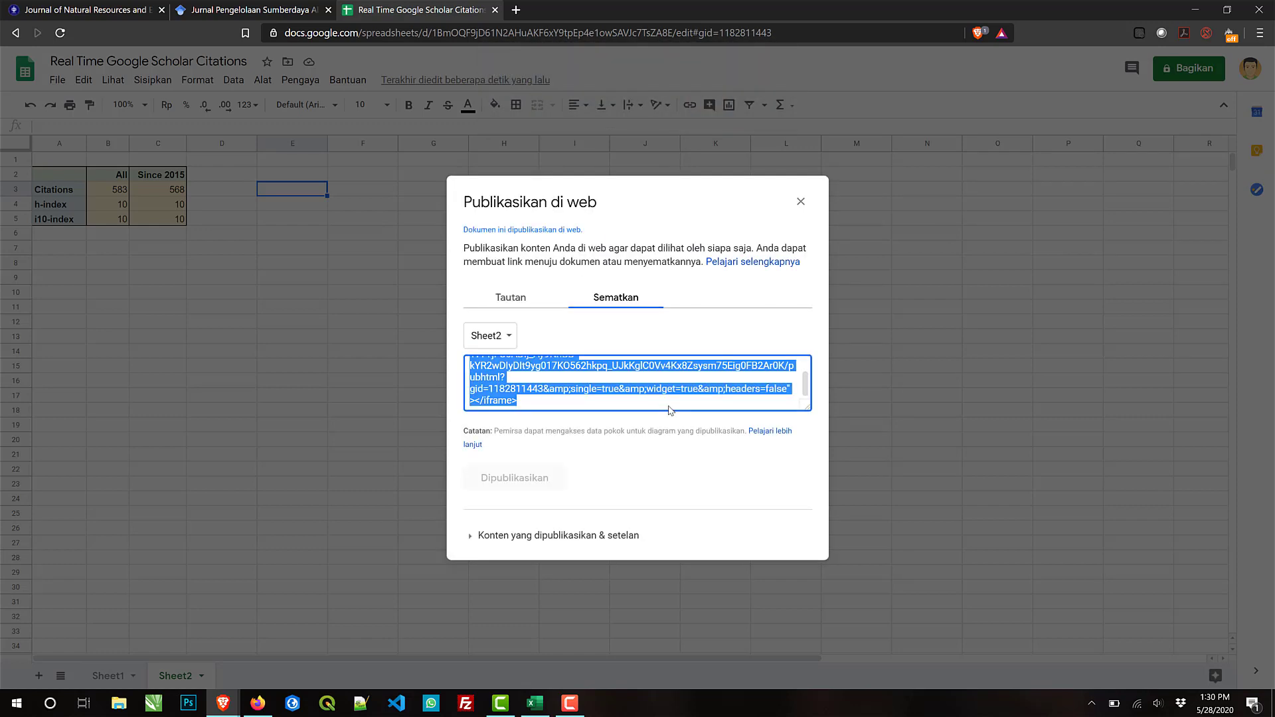
Step: Select and copy the complete iframe embed code generated for the published Sheet2
{"action": "left_click", "coordinate": [535, 399]}
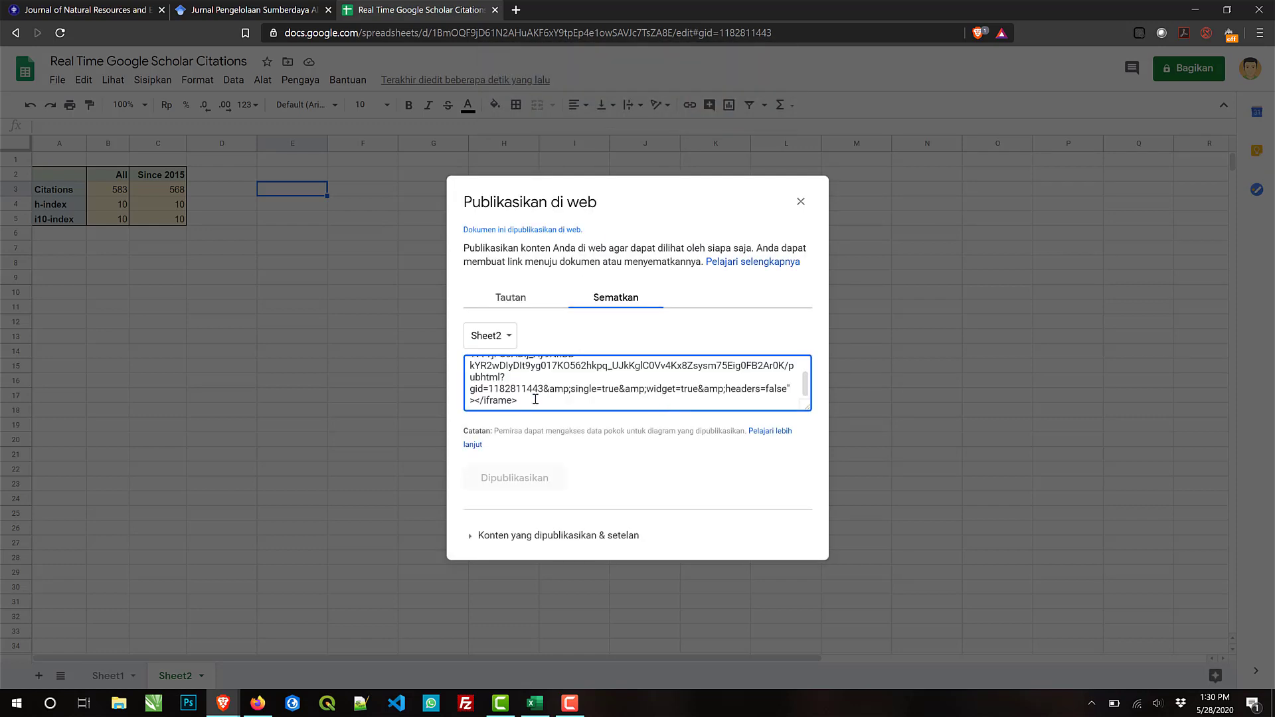
{"action": "scroll", "coordinate": [535, 399], "scroll_direction": "up", "scroll_amount": 3}
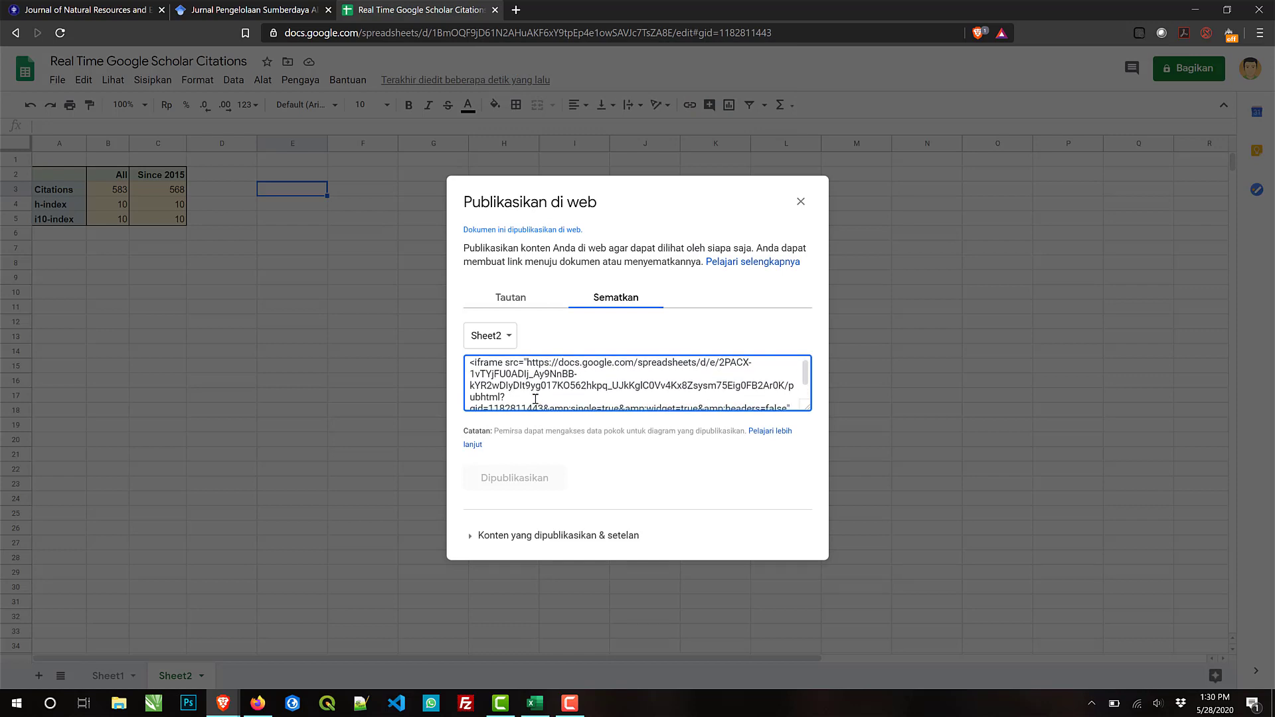
{"action": "scroll", "coordinate": [535, 399], "scroll_direction": "down", "scroll_amount": 3}
{"action": "scroll", "coordinate": [536, 399], "scroll_direction": "up", "scroll_amount": 3}
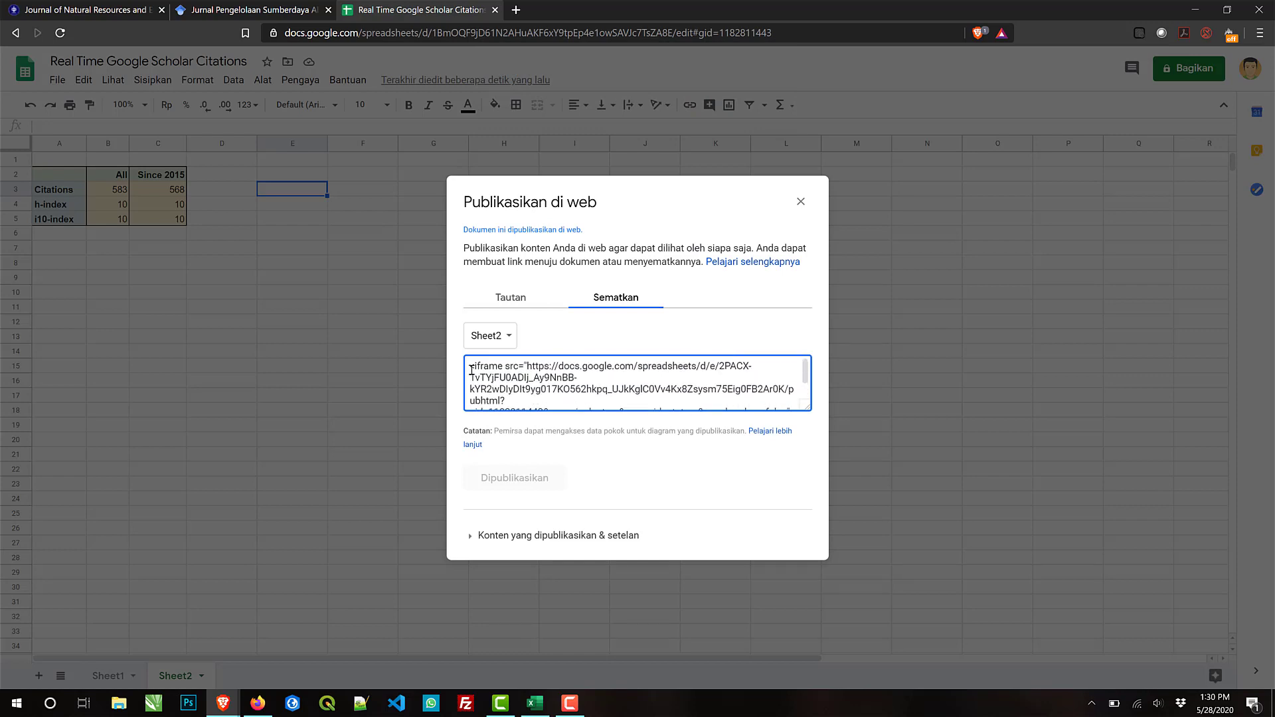
{"action": "left_click_drag", "start_coordinate": [471, 369], "coordinate": [541, 403]}
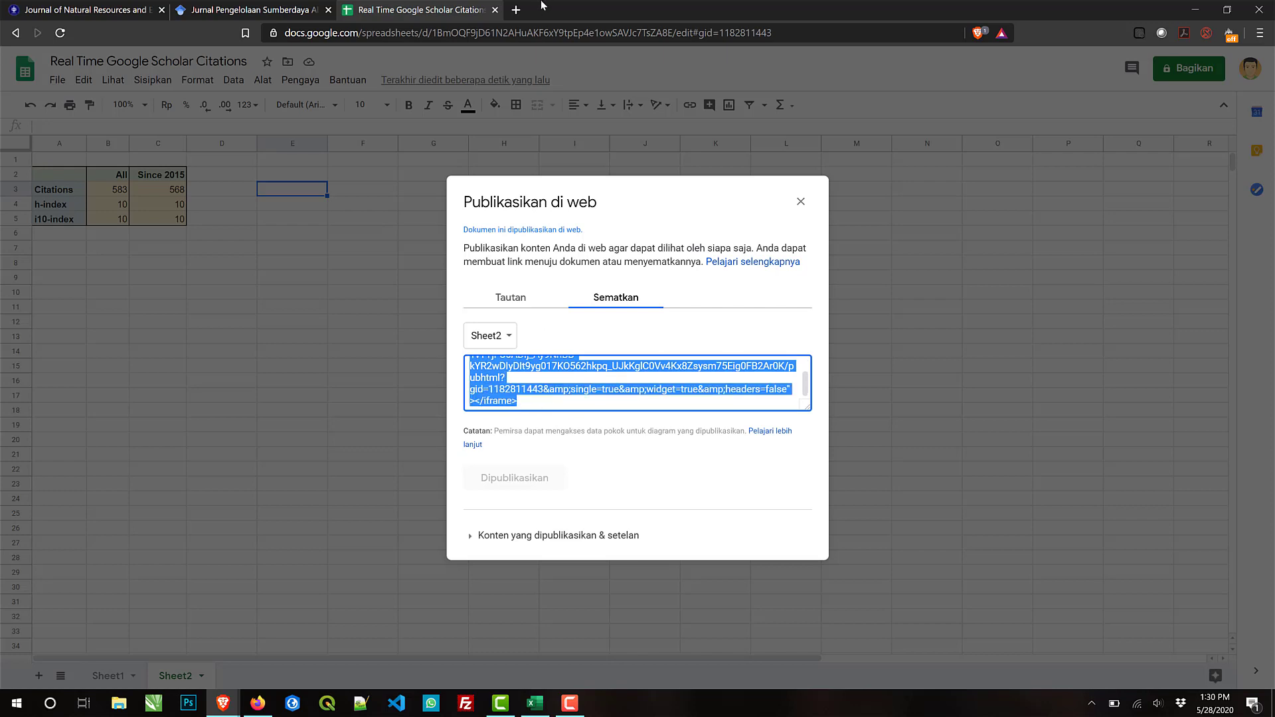
Step: Load journal.ipb.ac.id/index.php/jpsl/ in a new browser tab and go to the journal's administration dashboard
{"action": "left_click", "coordinate": [516, 10]}
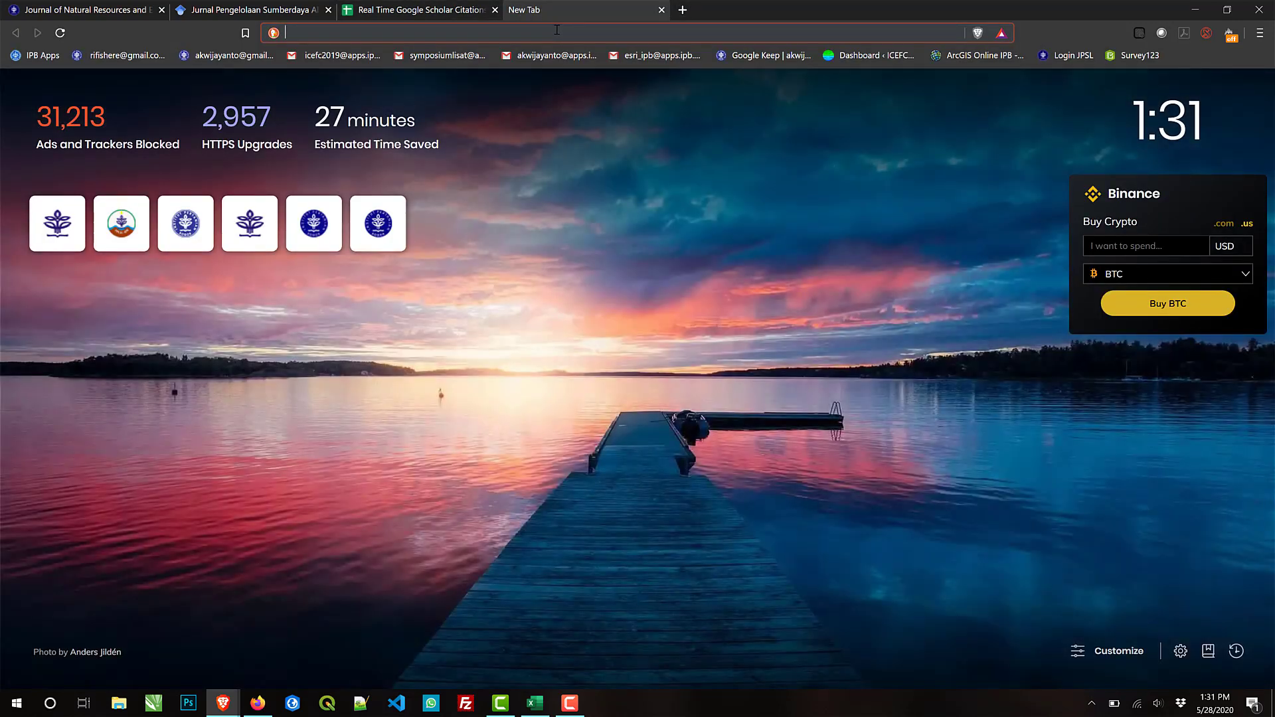
{"action": "type", "text": "journal.ipb.ac.id/index.php"}
{"action": "key", "text": "Right"}
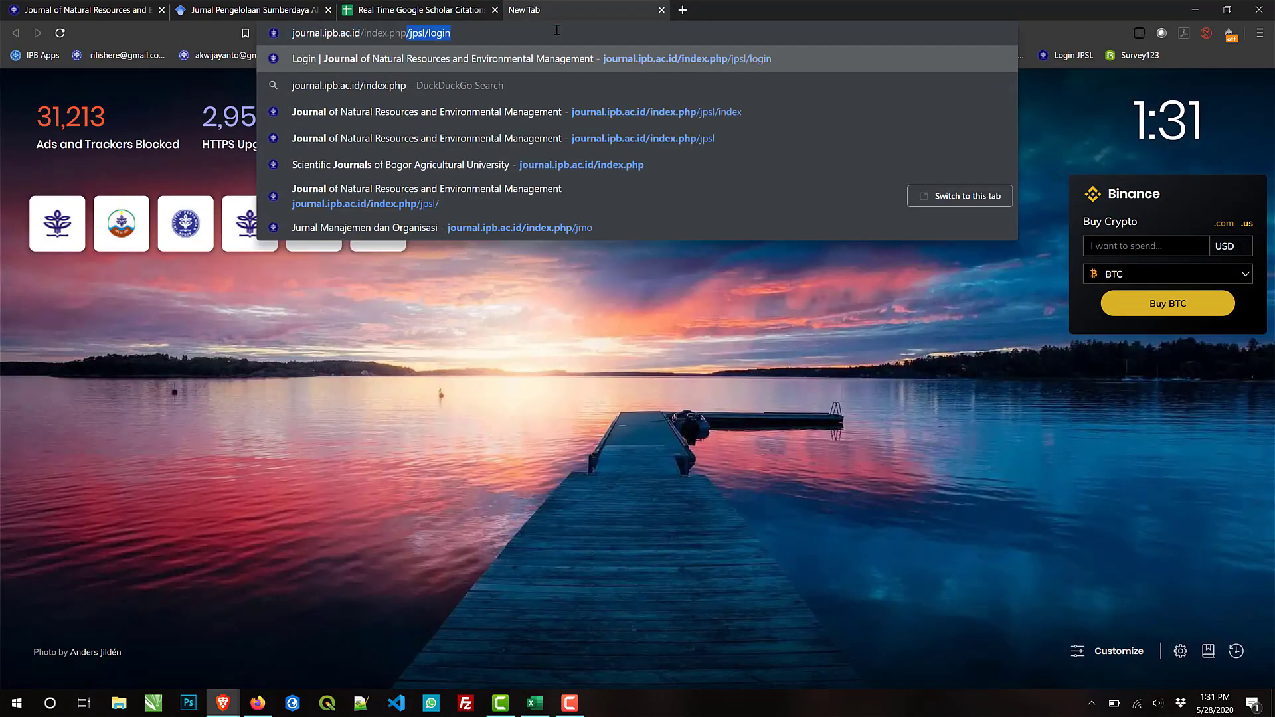
{"action": "type", "text": "/jpsl/"}
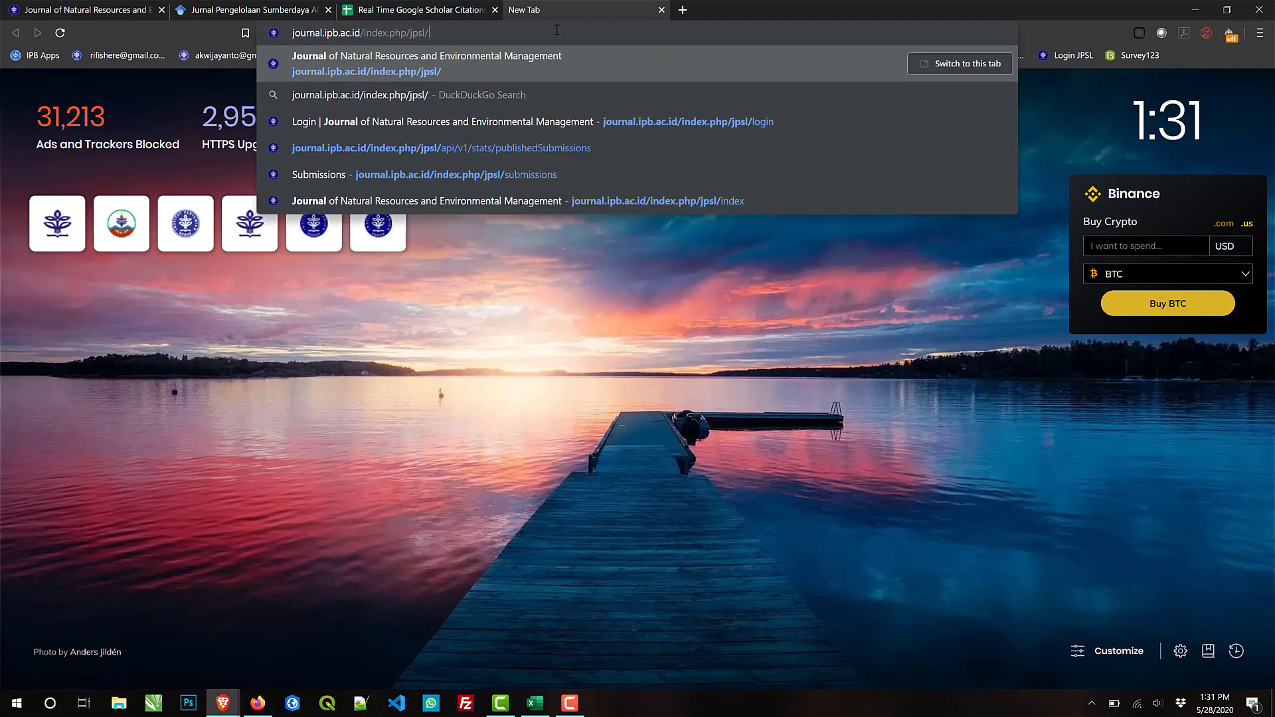
{"action": "key", "text": "Return"}
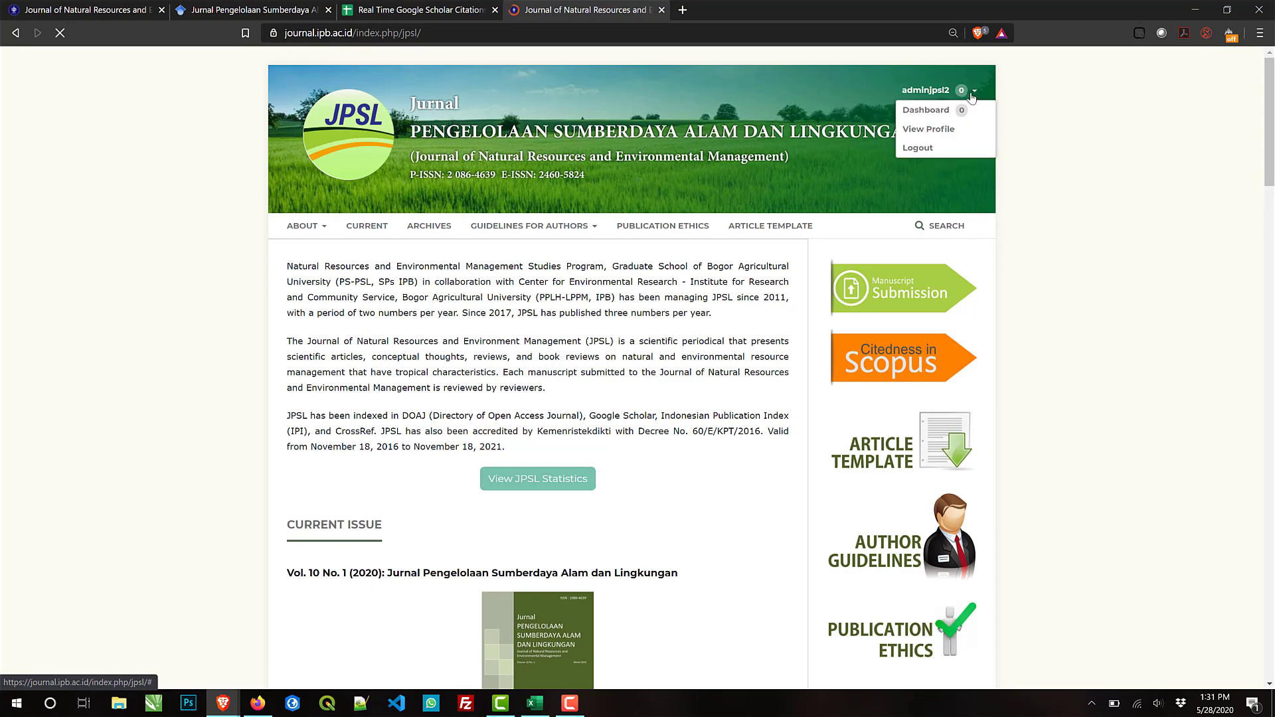
{"action": "left_click", "coordinate": [933, 111]}
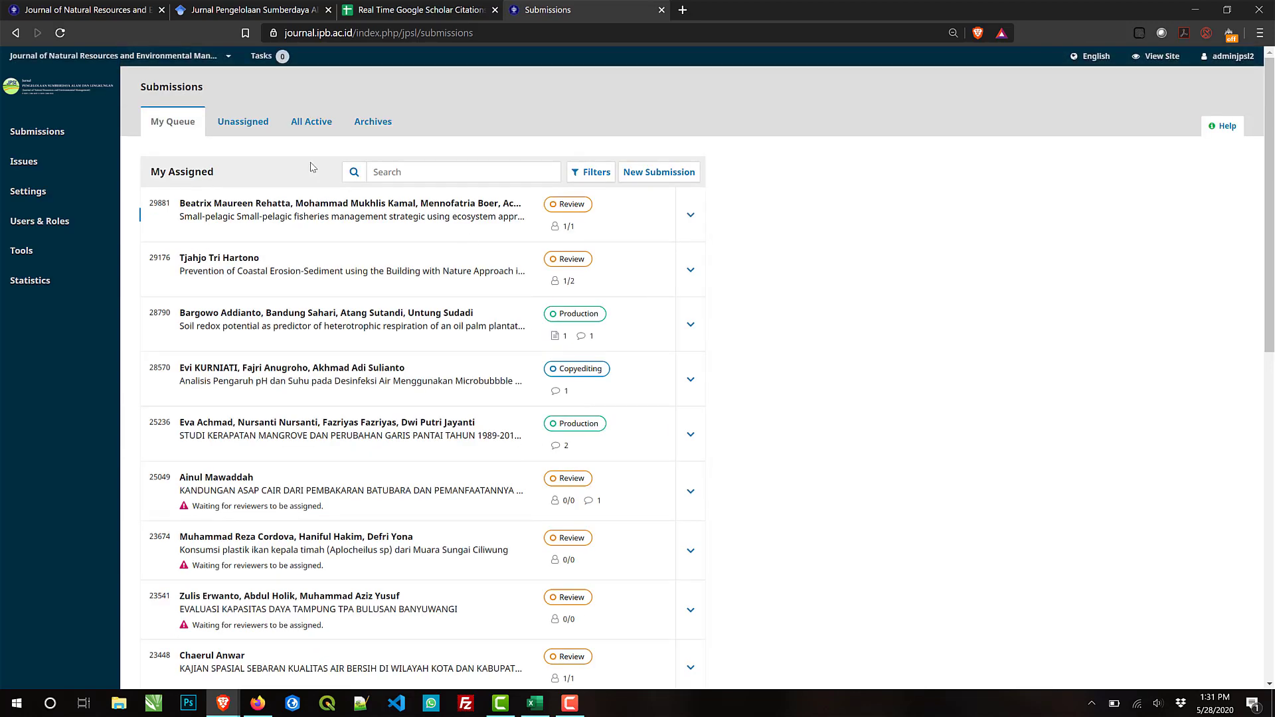
Step: Open the journal's website settings and show its installed plugins
{"action": "mouse_move", "coordinate": [28, 197]}
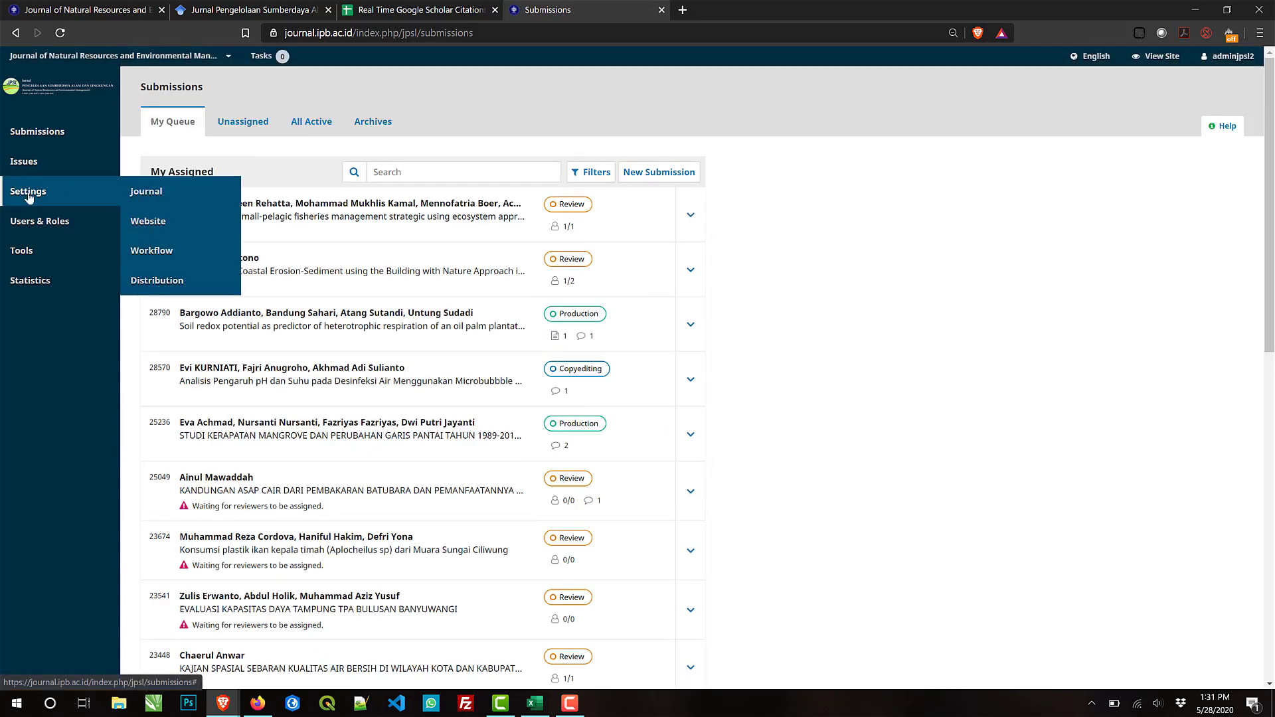
{"action": "left_click", "coordinate": [168, 225]}
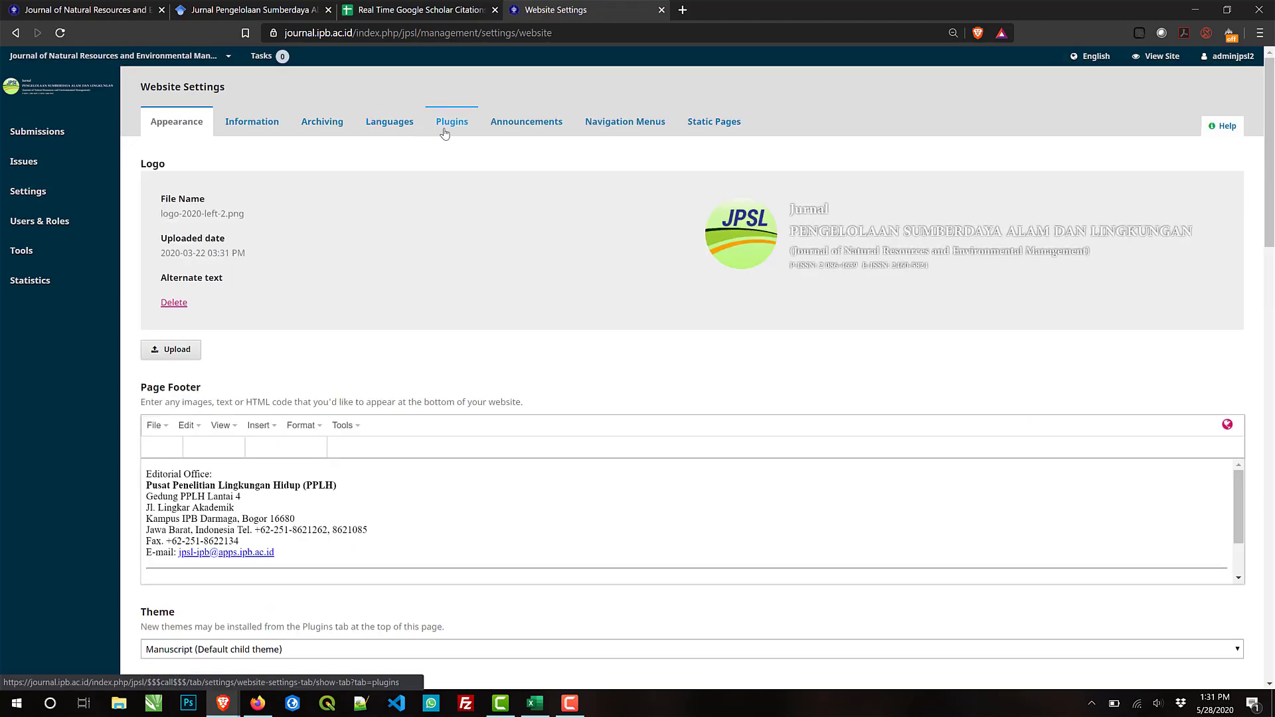
{"action": "left_click", "coordinate": [445, 123]}
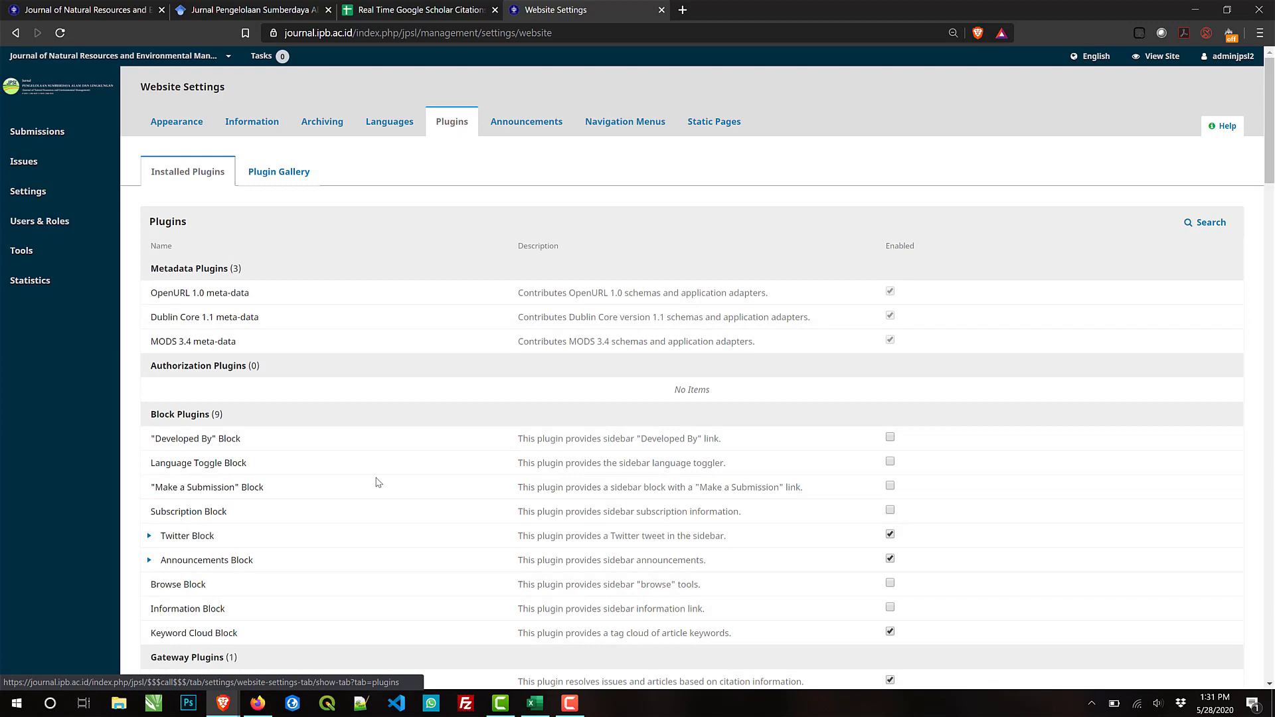
Step: Search the plugin list for "custom block" and open the Custom Block Manager's list of blocks
{"action": "key", "text": "ctrl+f"}
{"action": "type", "text": "cus"}
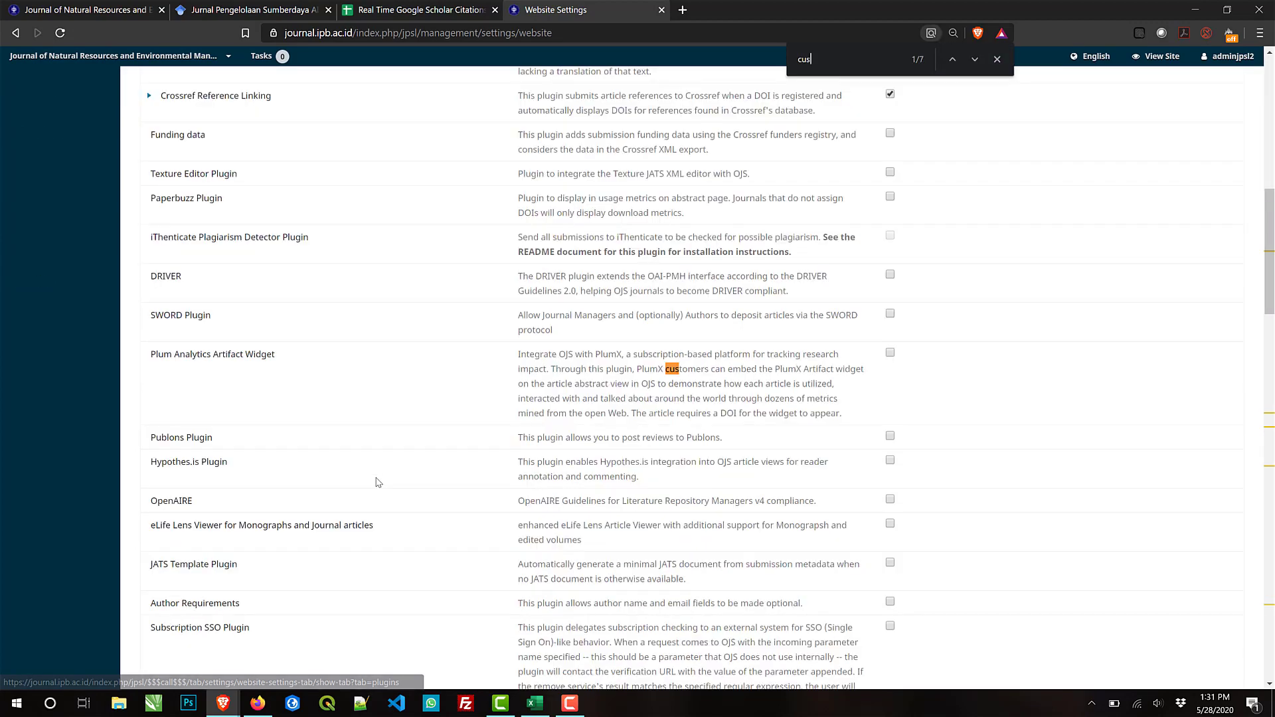
{"action": "type", "text": "tom block"}
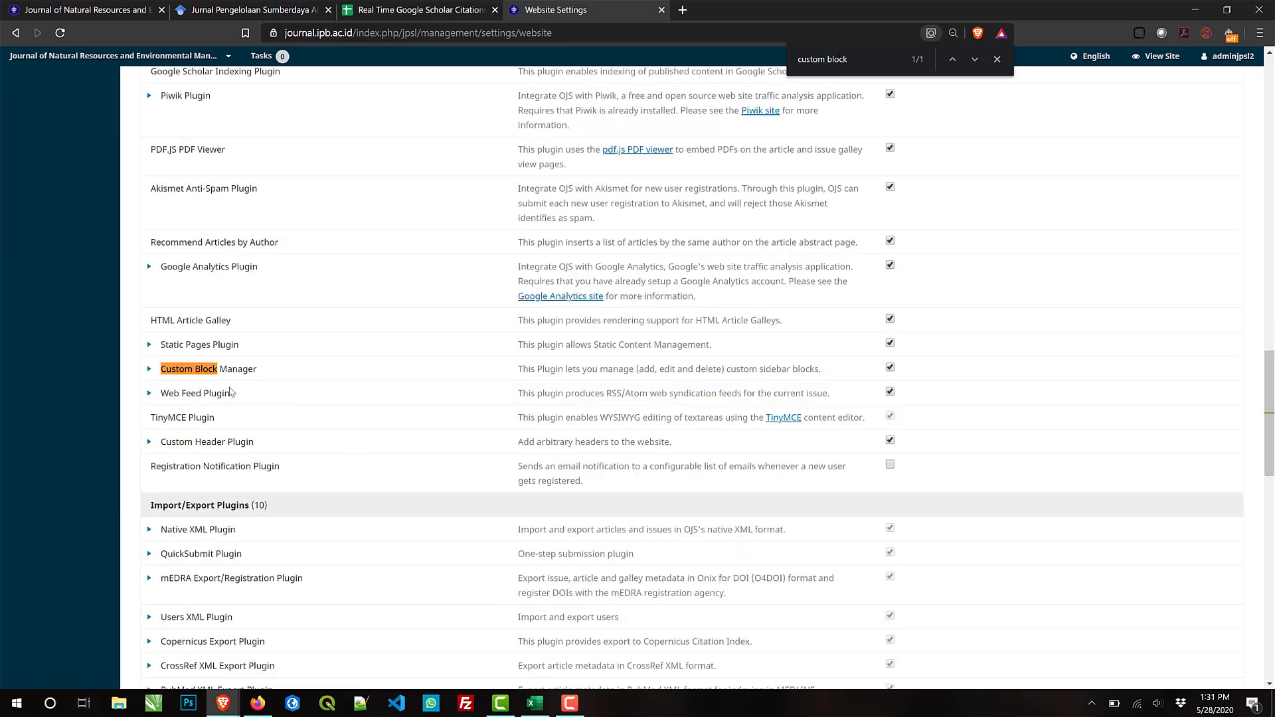
{"action": "left_click", "coordinate": [150, 370]}
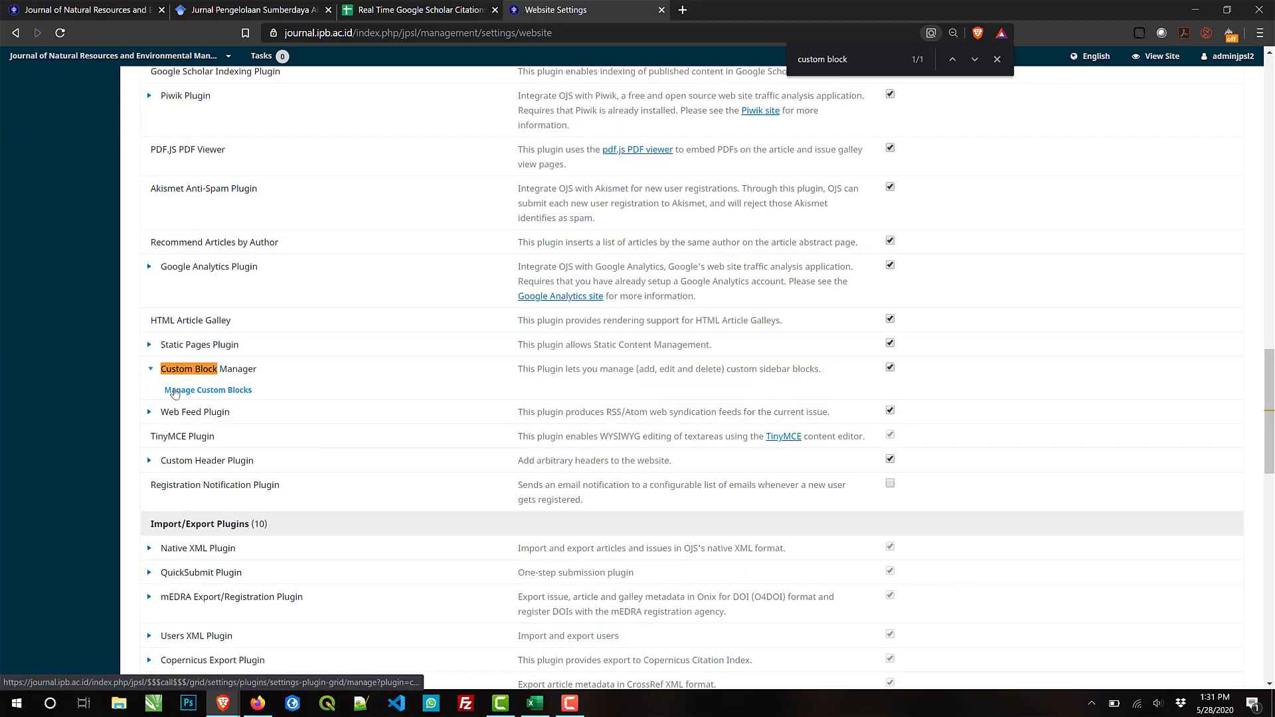
{"action": "left_click", "coordinate": [197, 391]}
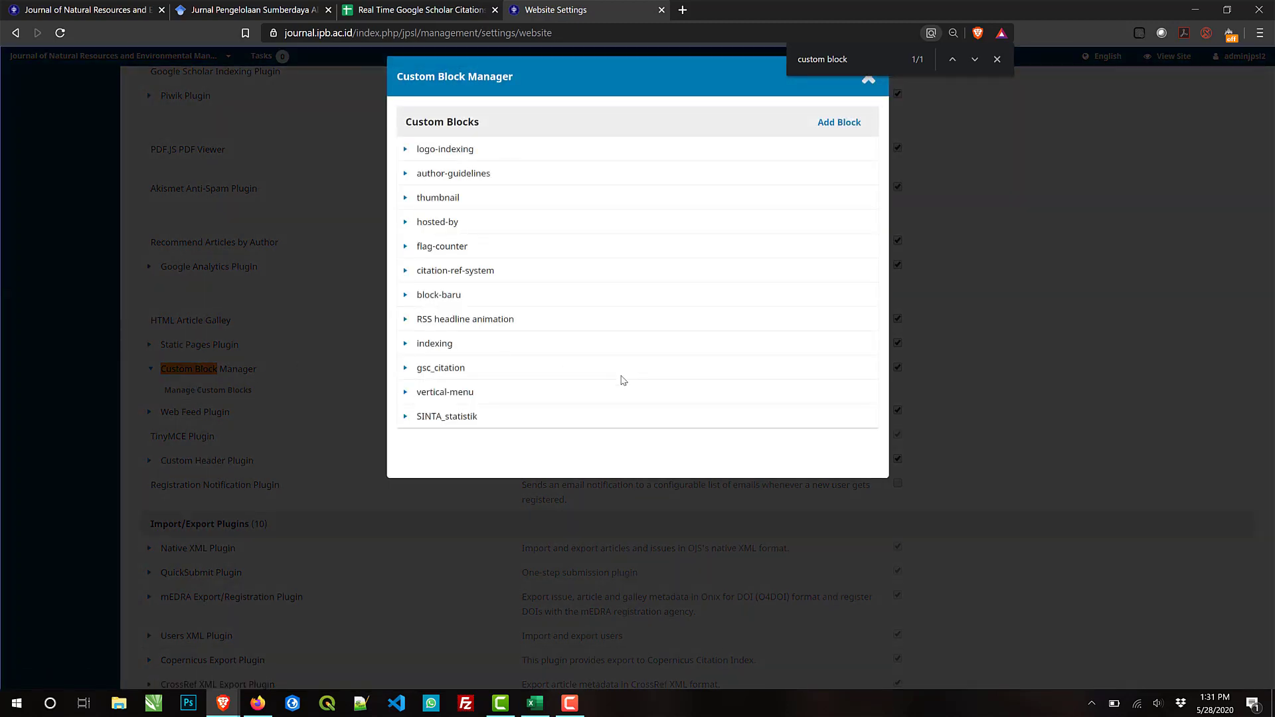
Step: Add a new custom block and name it GSC_Citation_Table
{"action": "left_click", "coordinate": [834, 125]}
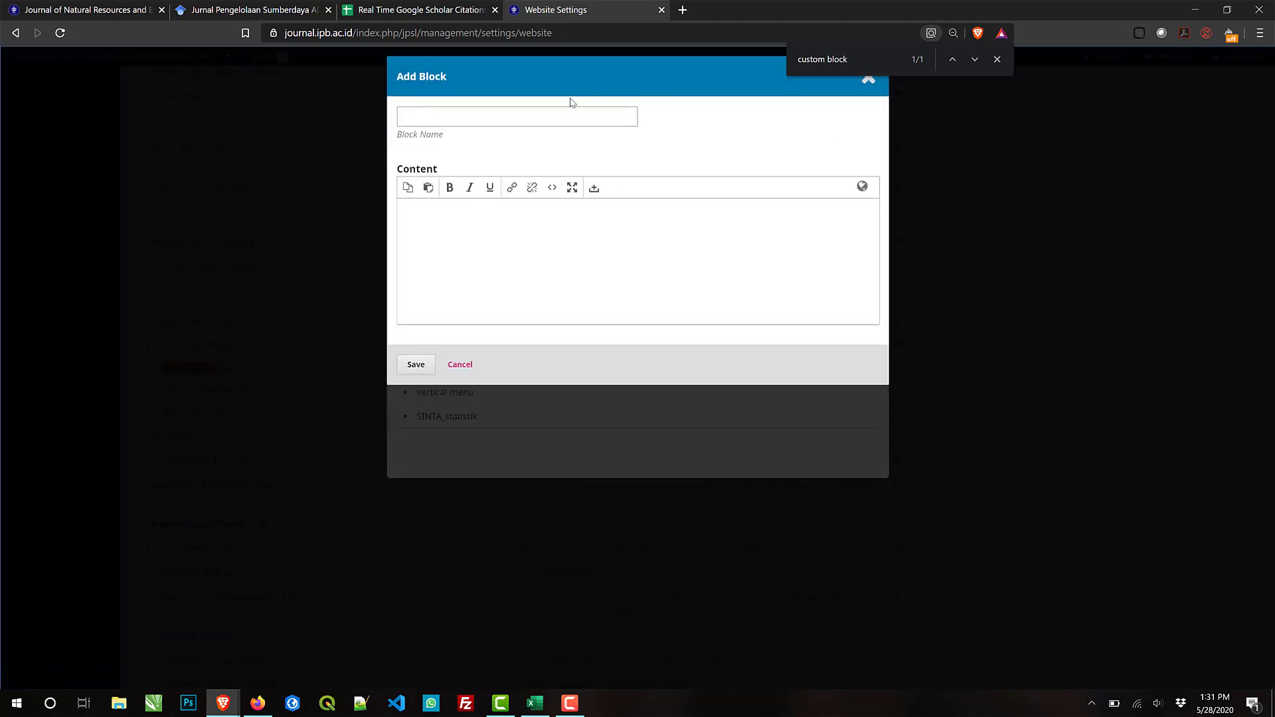
{"action": "left_click", "coordinate": [521, 118]}
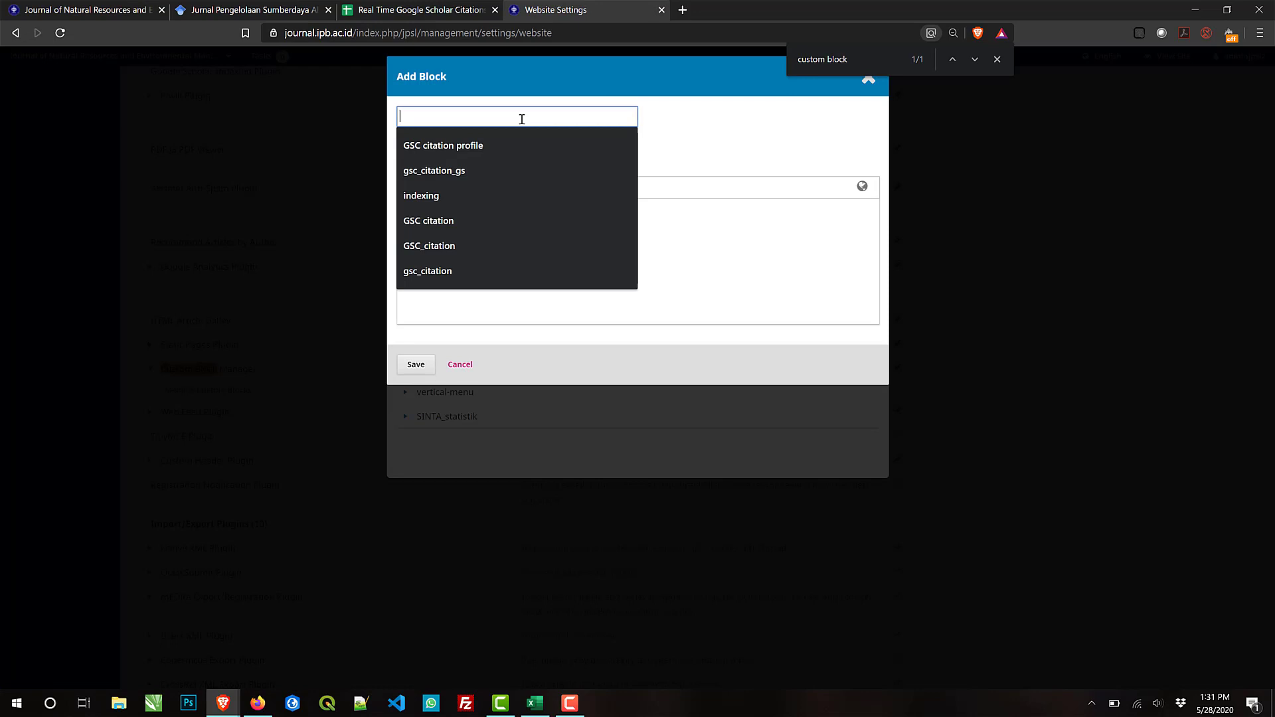
{"action": "type", "text": "GSC"}
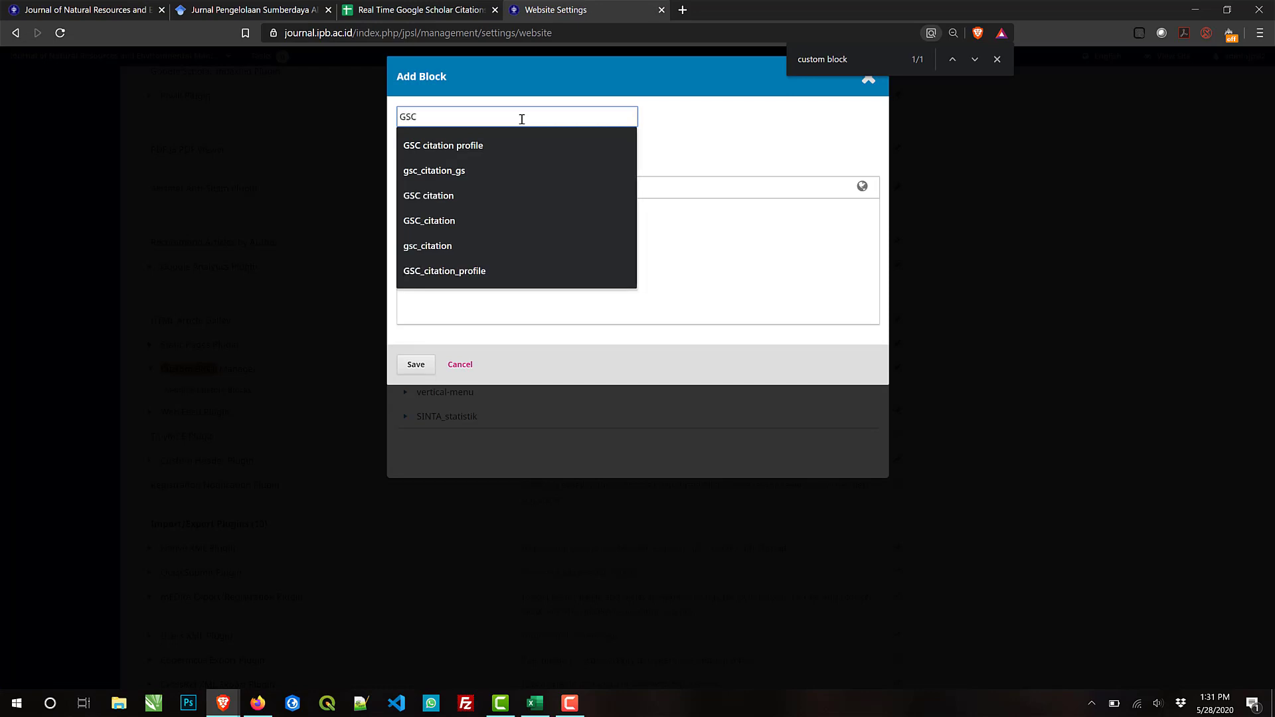
{"action": "type", "text": "_"}
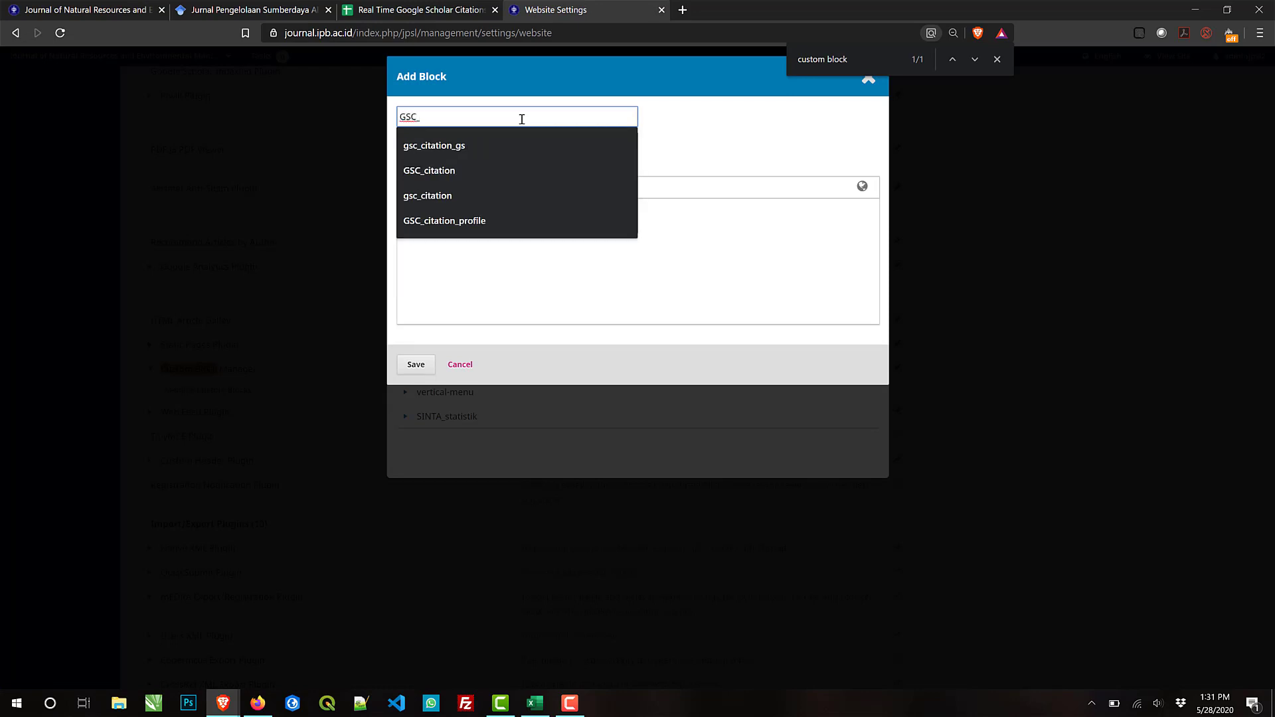
{"action": "type", "text": "Ta"}
{"action": "key", "text": "BackSpace"}
{"action": "type", "text": "Citation_ca"}
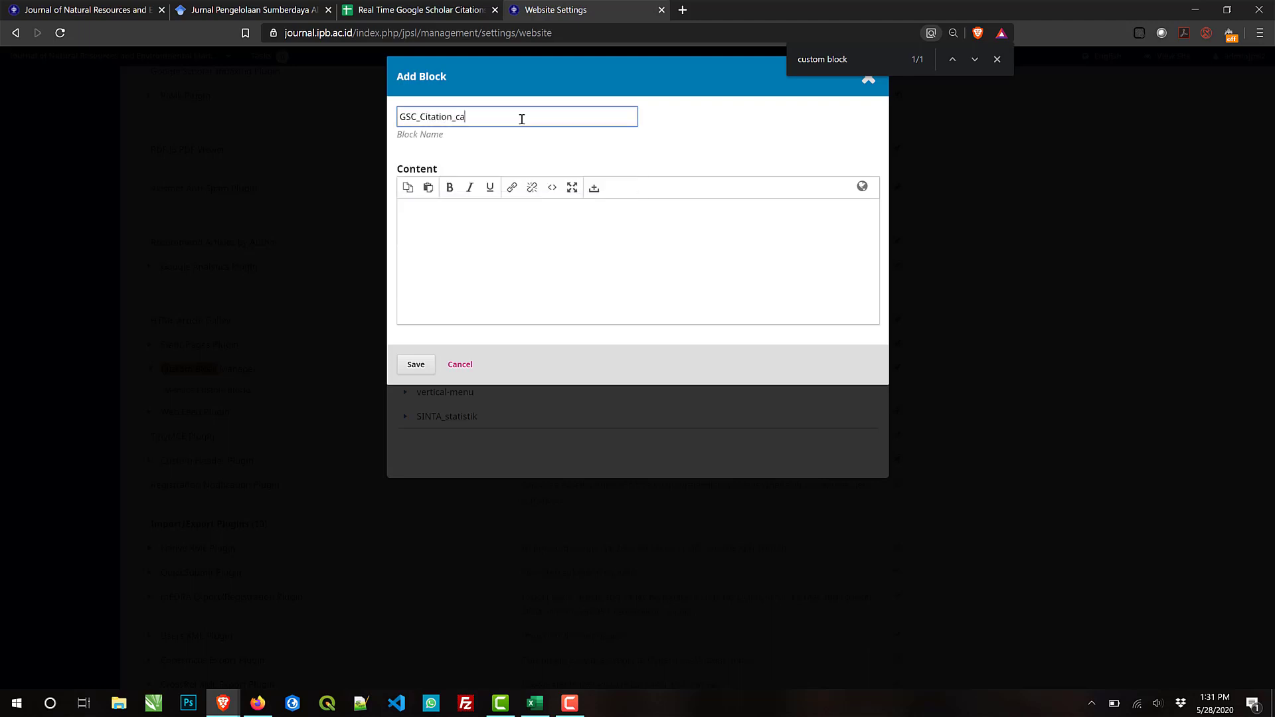
{"action": "key", "text": "BackSpace"}
{"action": "type", "text": "Table"}
Step: Paste the Sheet2 iframe embed code into the block content's source code, save the block, and close the Custom Block Manager
{"action": "left_click", "coordinate": [522, 224]}
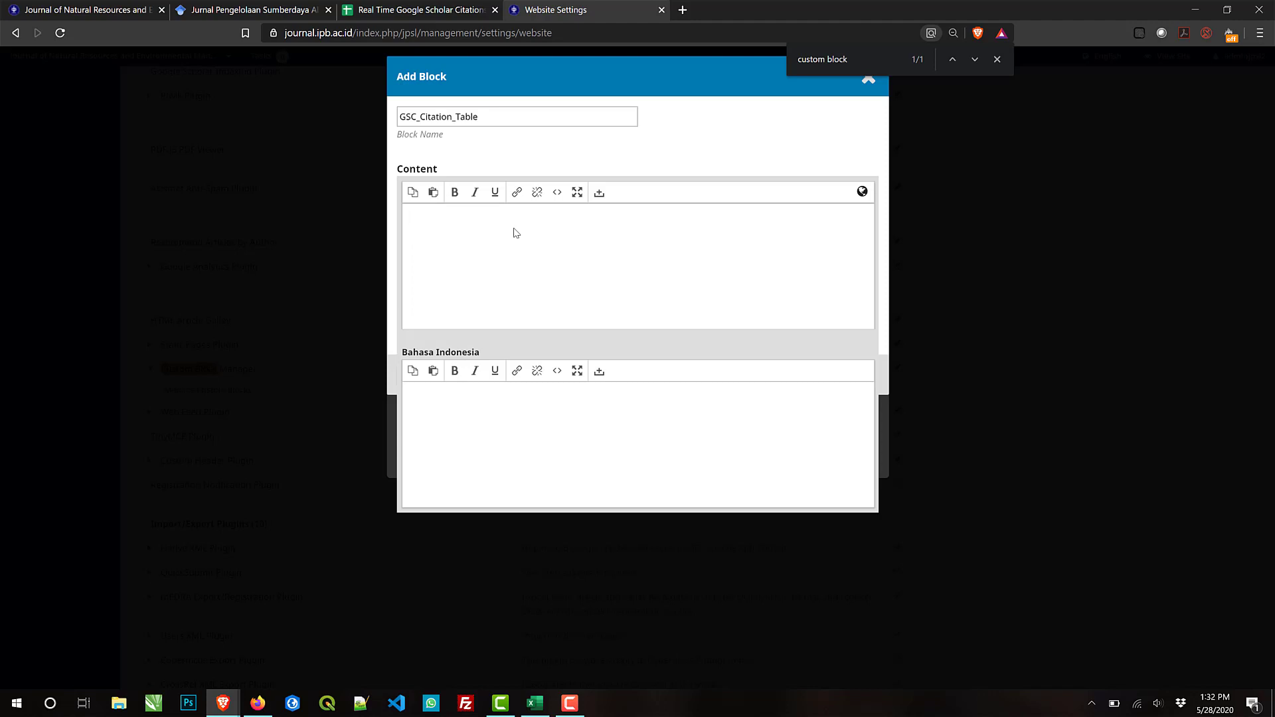
{"action": "left_click", "coordinate": [557, 196]}
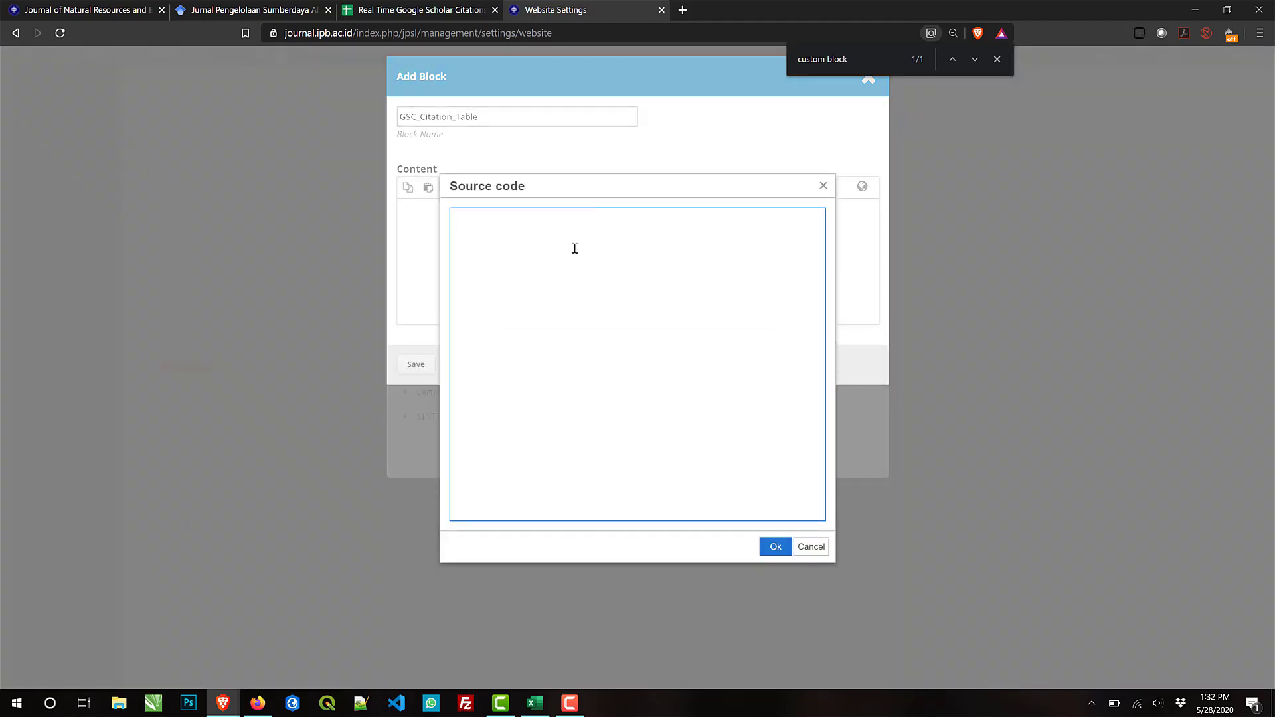
{"action": "key", "text": "ctrl+v"}
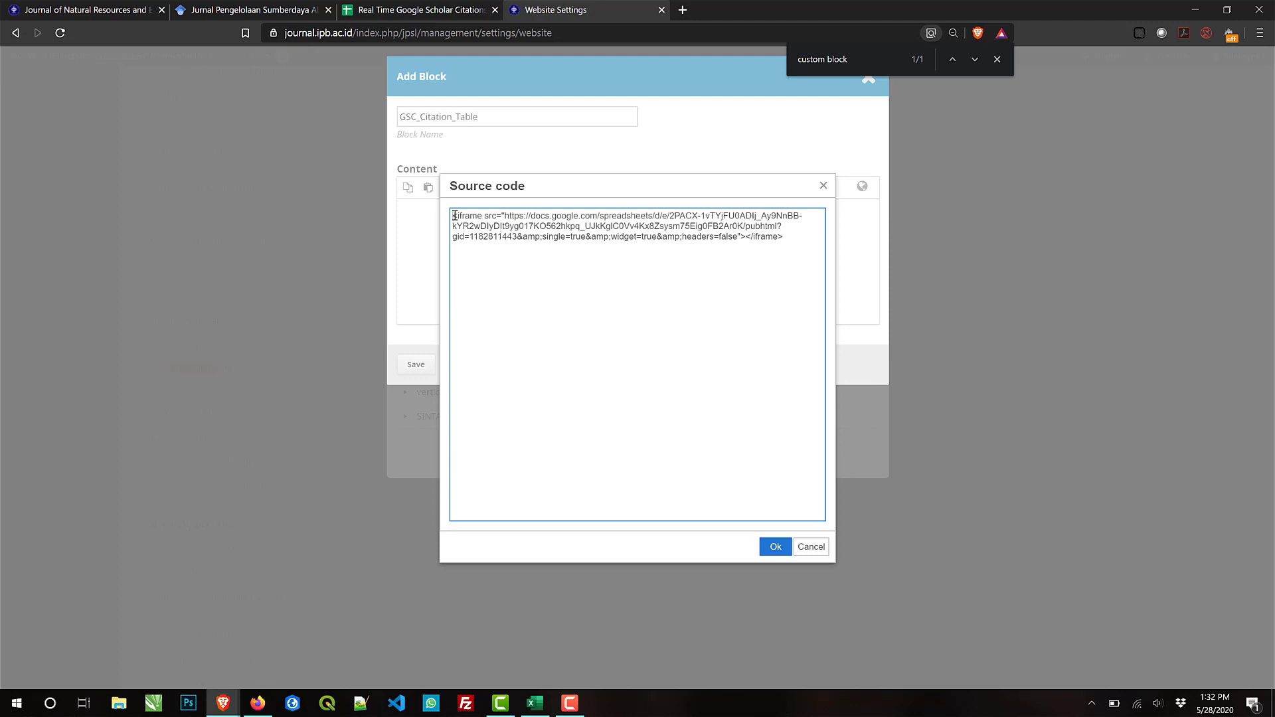
{"action": "left_click_drag", "start_coordinate": [454, 216], "coordinate": [795, 246]}
{"action": "left_click", "coordinate": [796, 247]}
{"action": "left_click", "coordinate": [771, 547]}
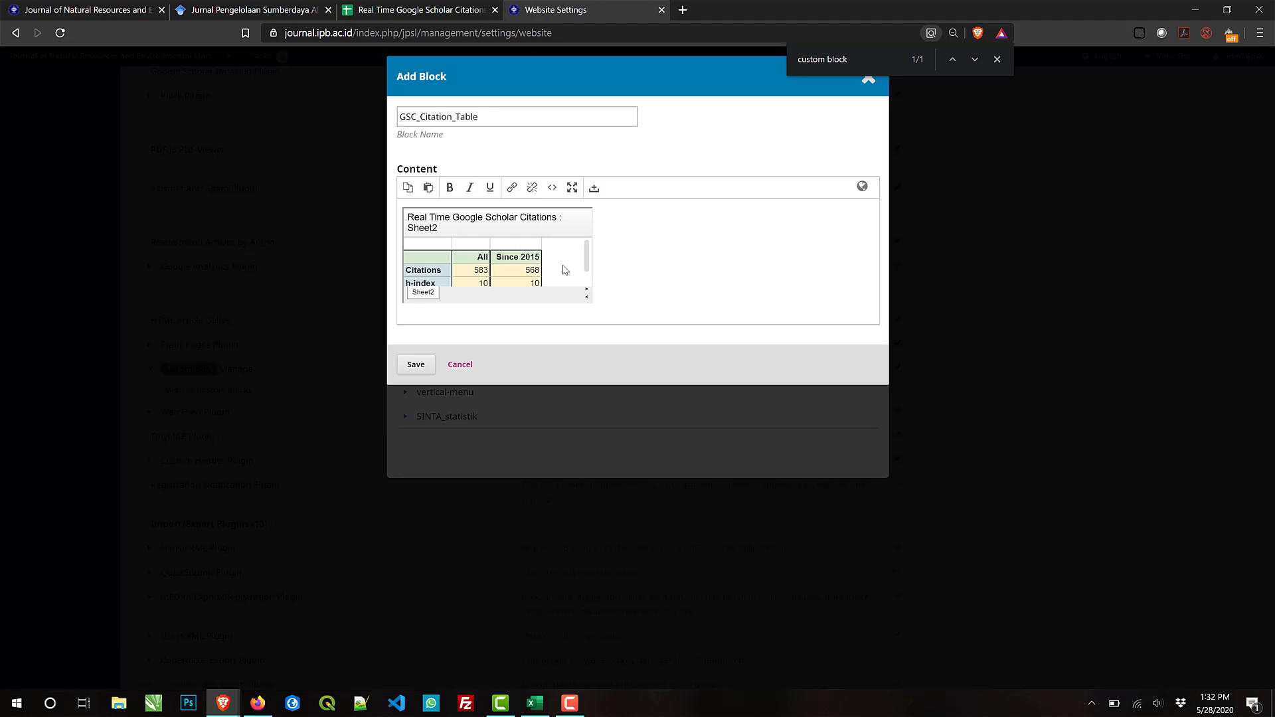
{"action": "left_click", "coordinate": [416, 367]}
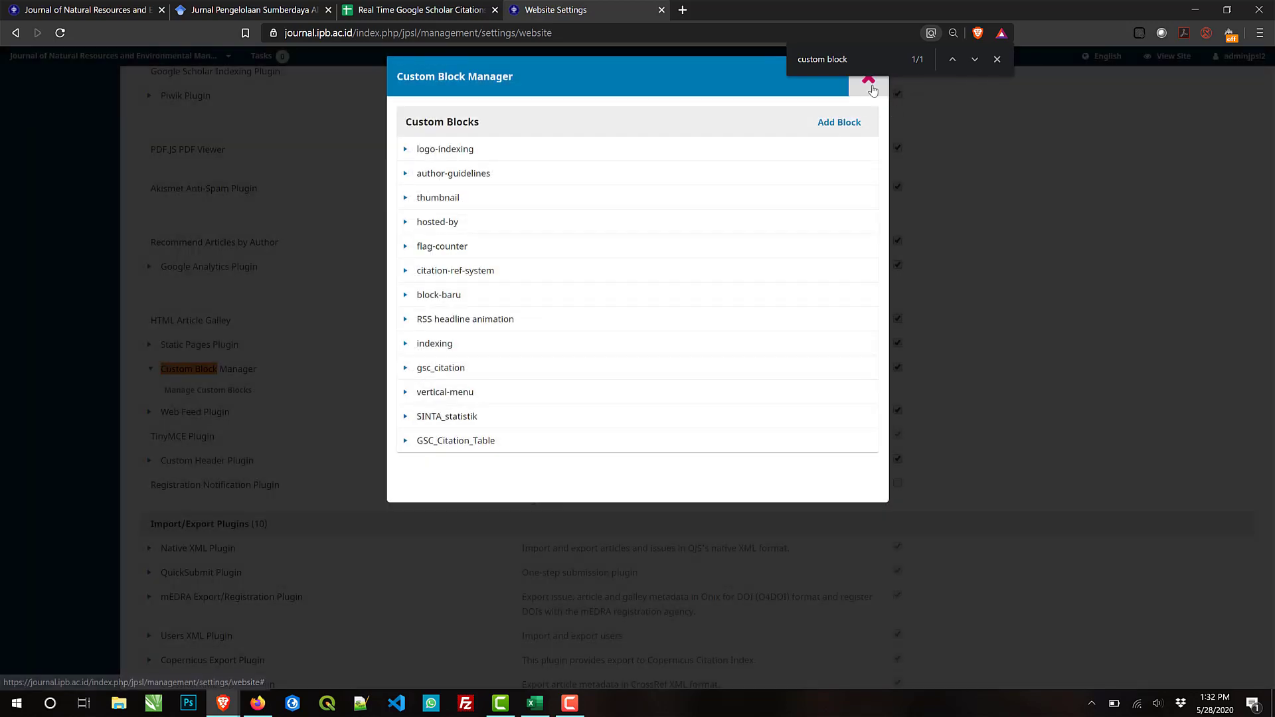
{"action": "left_click", "coordinate": [868, 80]}
Step: Open the journal's public site in a separate browser tab from the website settings page
{"action": "scroll", "coordinate": [432, 296], "scroll_direction": "up", "scroll_amount": 5}
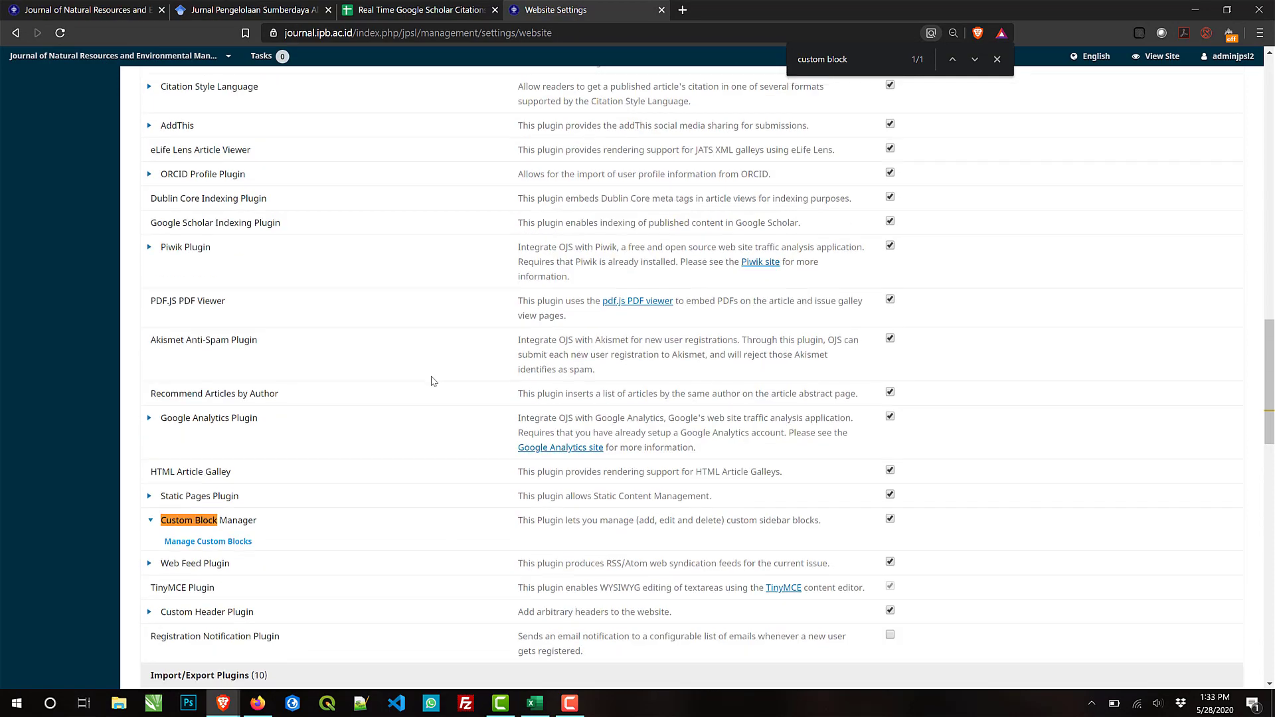
{"action": "scroll", "coordinate": [432, 380], "scroll_direction": "up", "scroll_amount": 15}
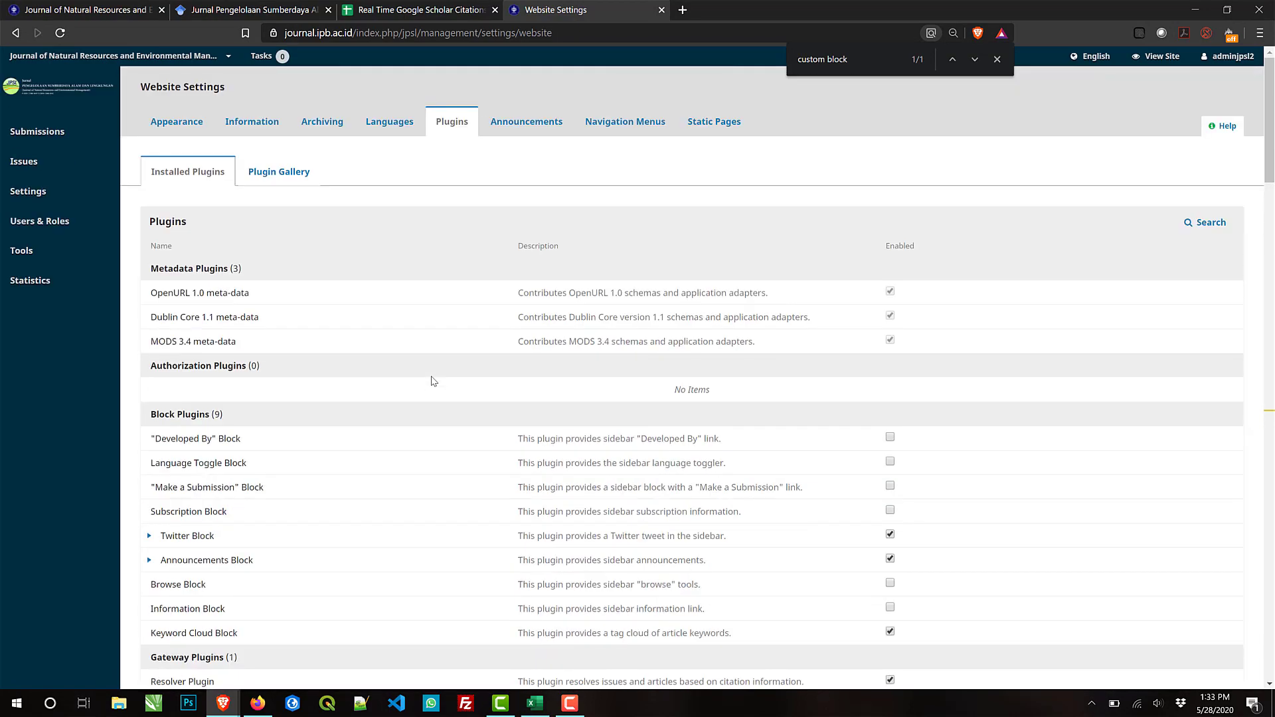
{"action": "right_click", "coordinate": [1164, 62]}
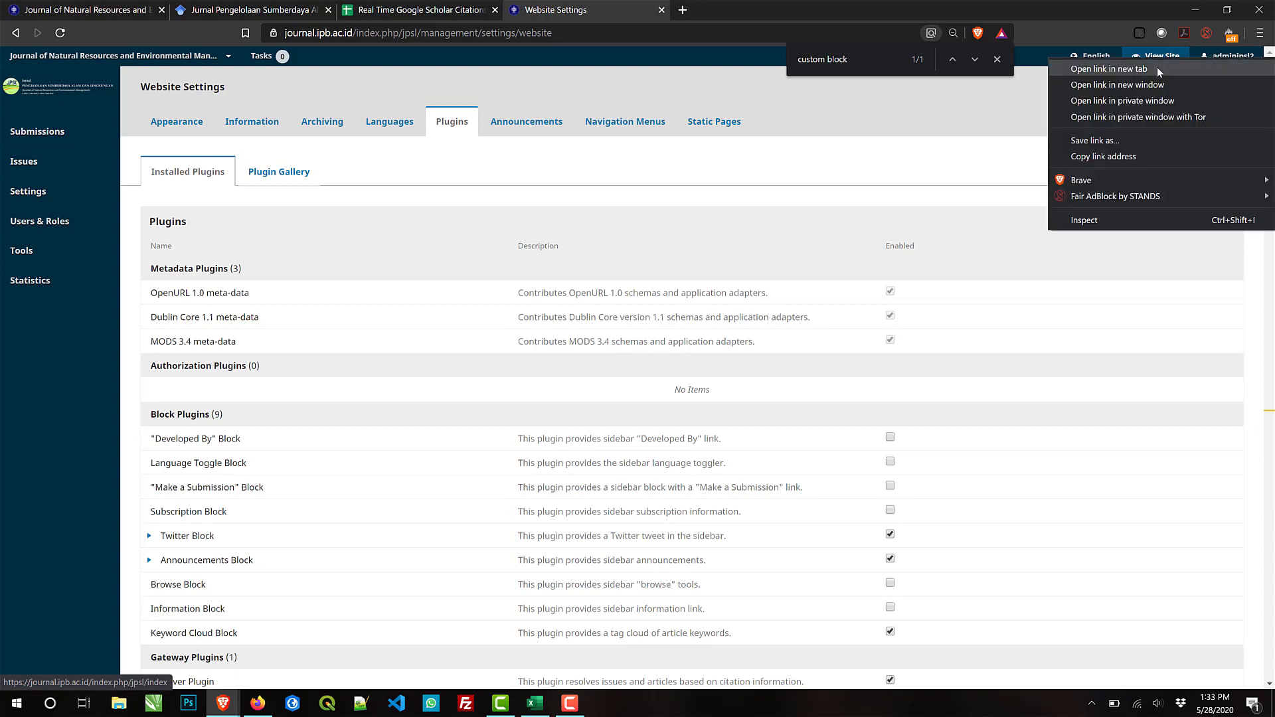
{"action": "left_click", "coordinate": [1157, 66]}
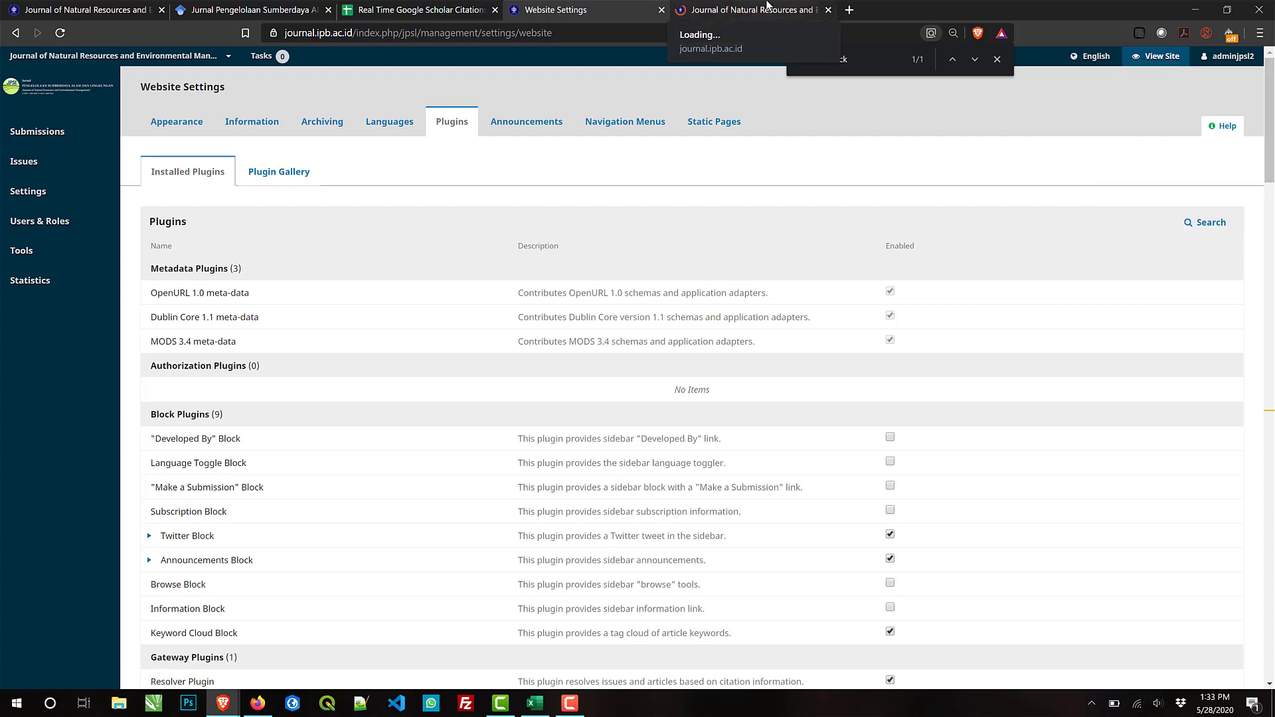
Step: Examine how much of the embedded citation table fits in its block on the journal's public home page
{"action": "left_click", "coordinate": [767, 8]}
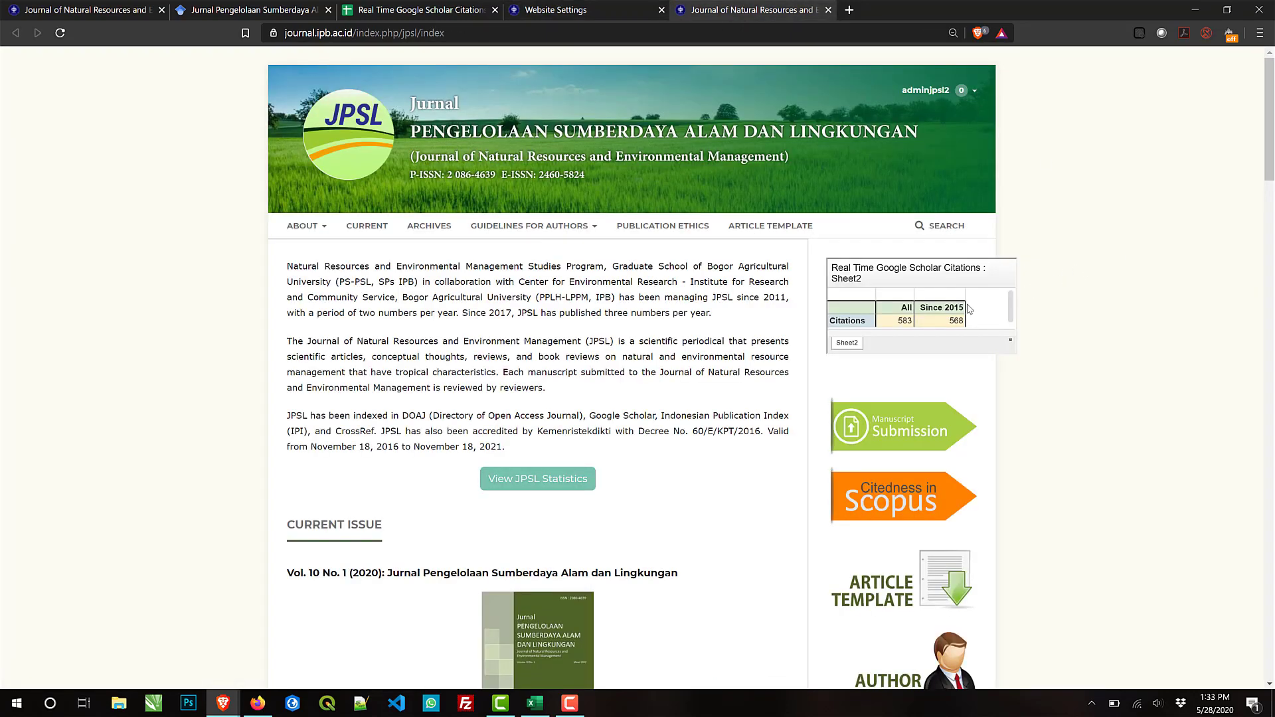
{"action": "scroll", "coordinate": [969, 309], "scroll_direction": "down", "scroll_amount": 1}
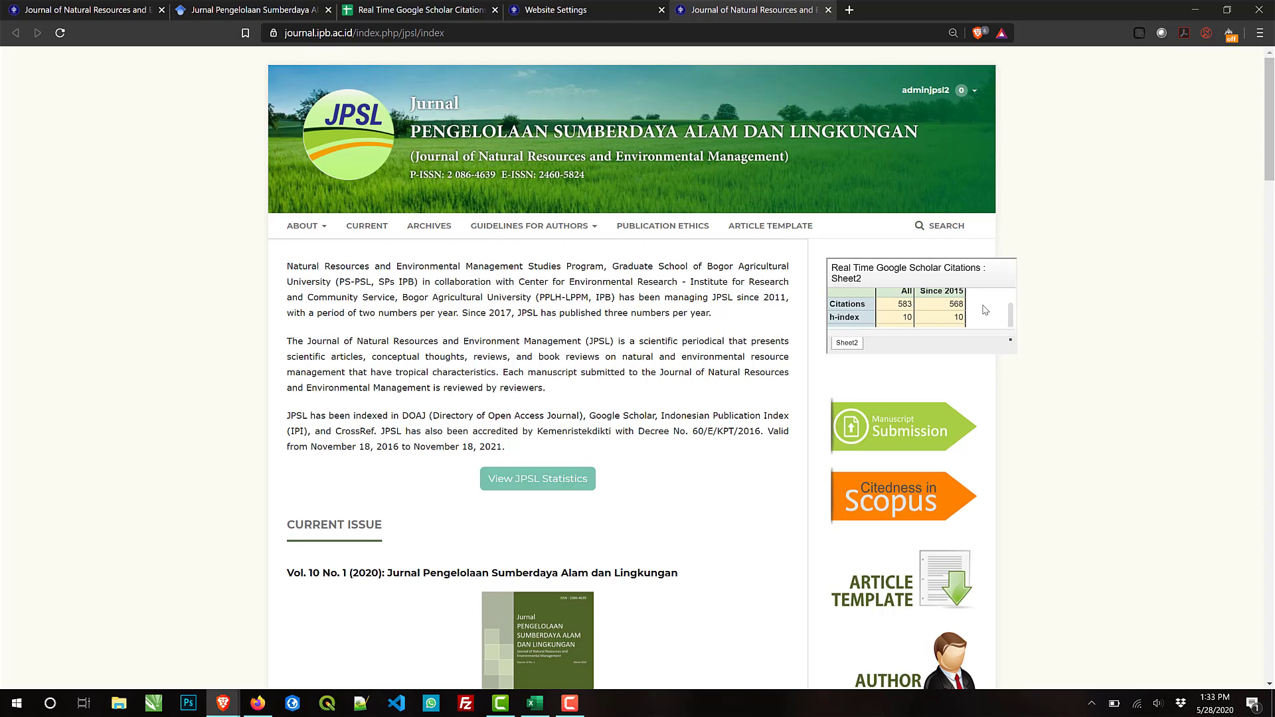
{"action": "scroll", "coordinate": [985, 310], "scroll_direction": "up", "scroll_amount": 1}
Step: Return to the website settings and open the GSC_Citation_Table block for editing in the Custom Block Manager
{"action": "left_click", "coordinate": [518, 8]}
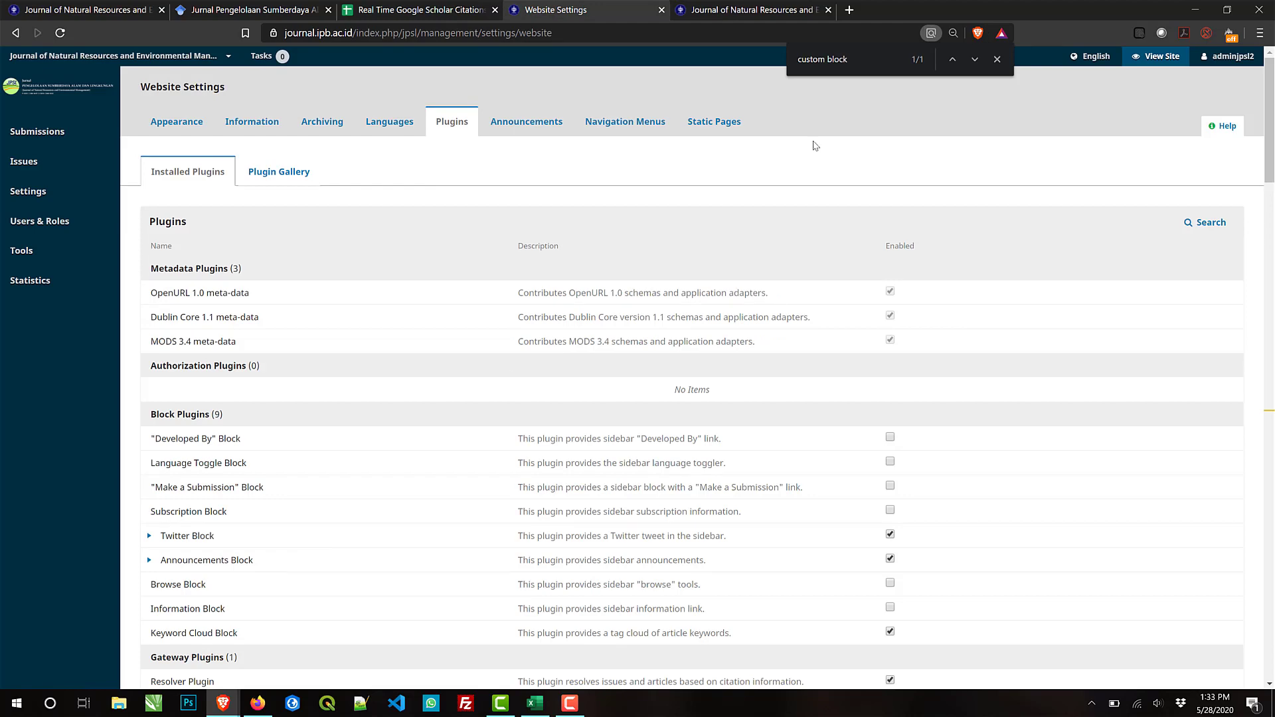
{"action": "left_click", "coordinate": [976, 62]}
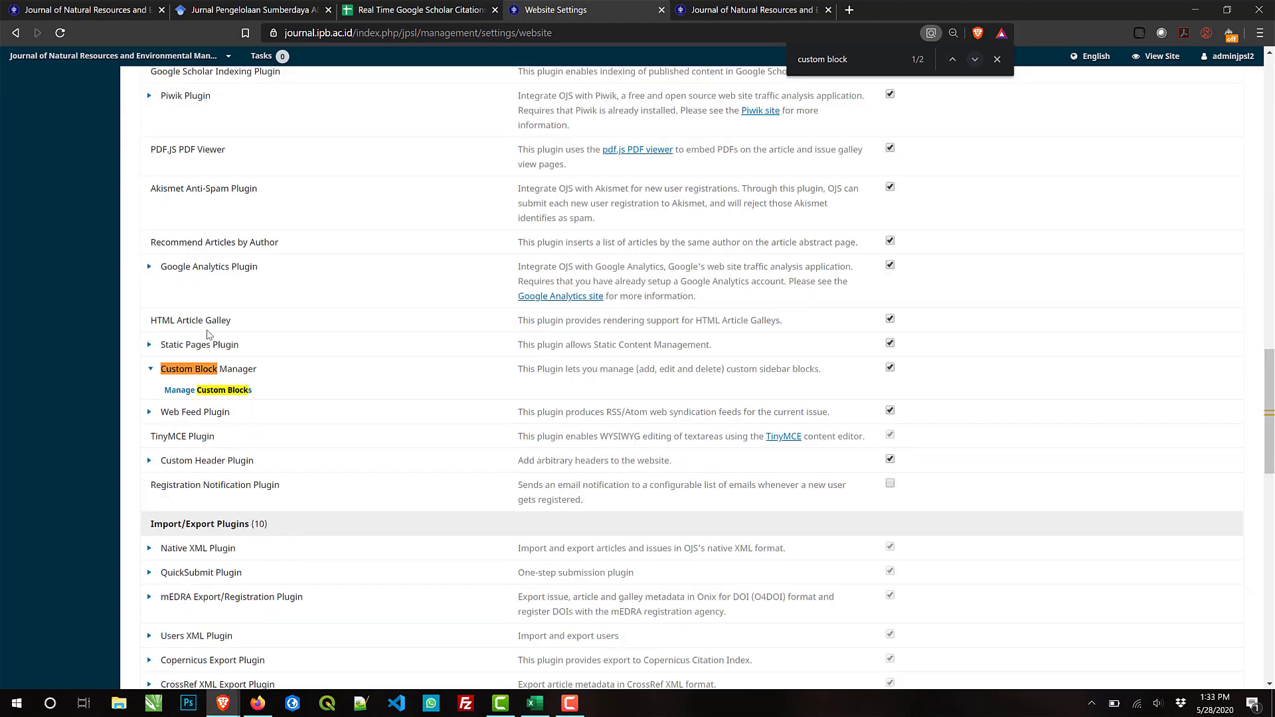
{"action": "left_click", "coordinate": [213, 390]}
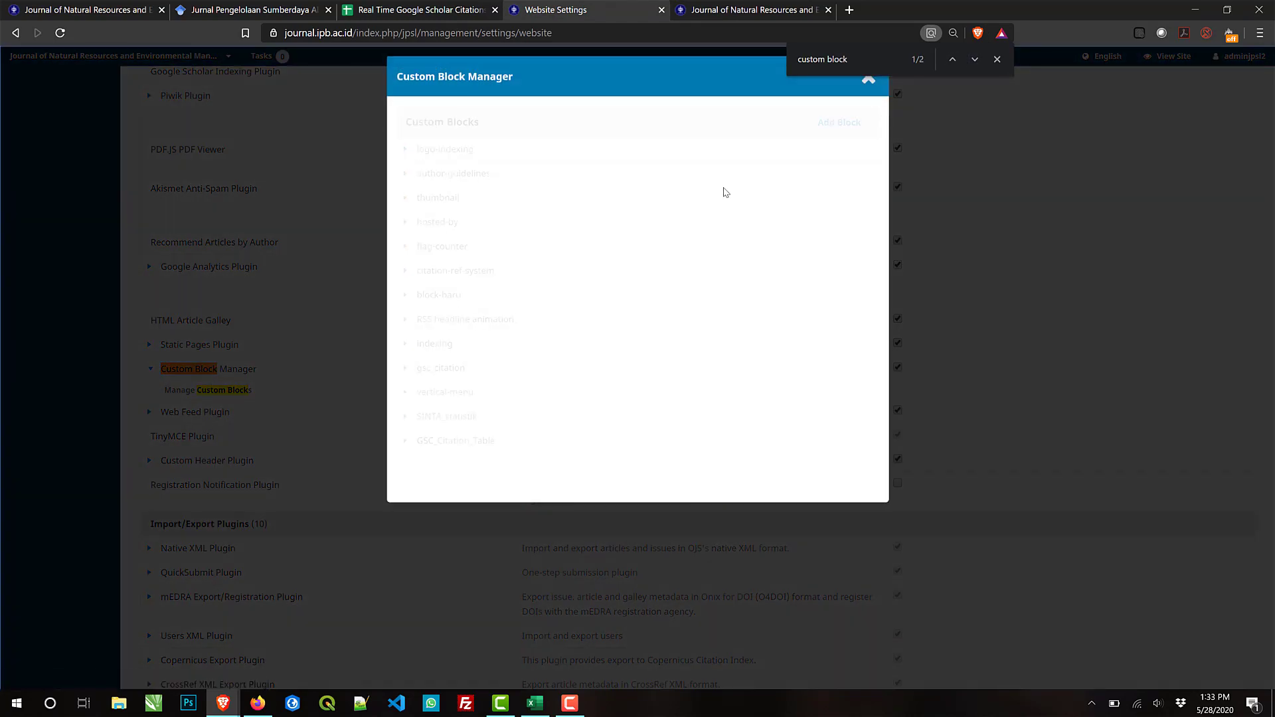
{"action": "left_click", "coordinate": [406, 441]}
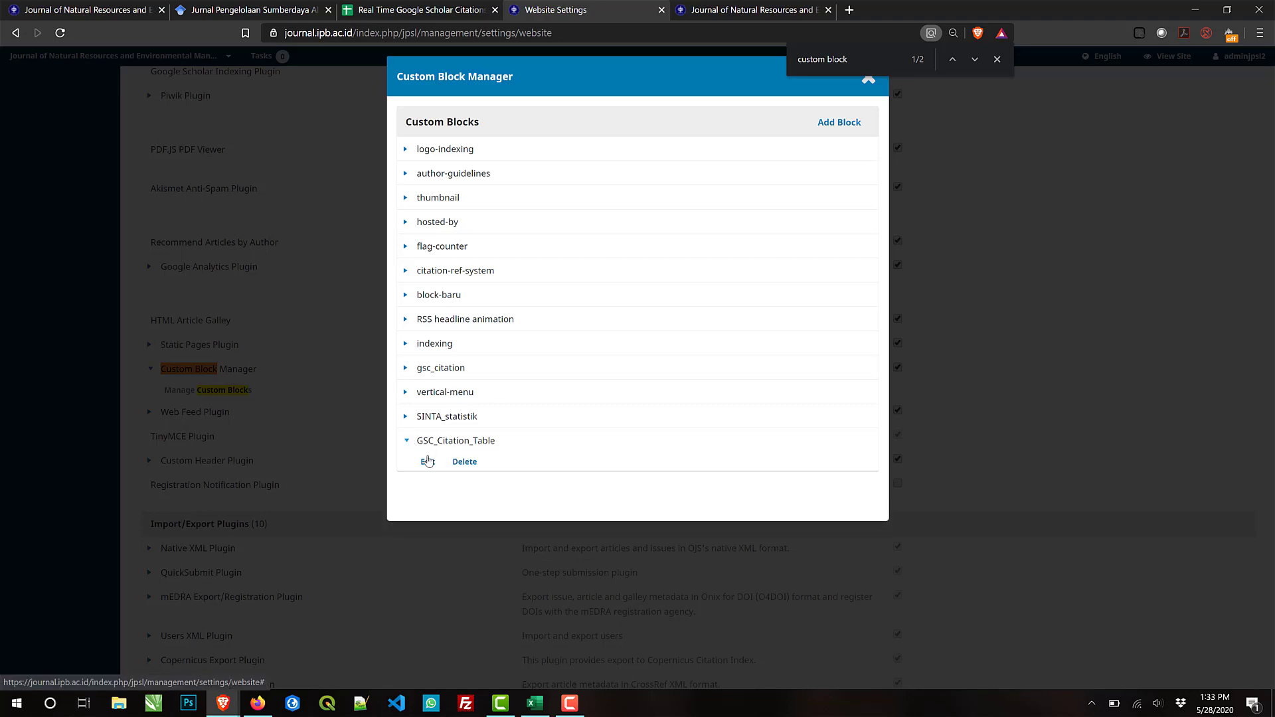
{"action": "left_click", "coordinate": [427, 461]}
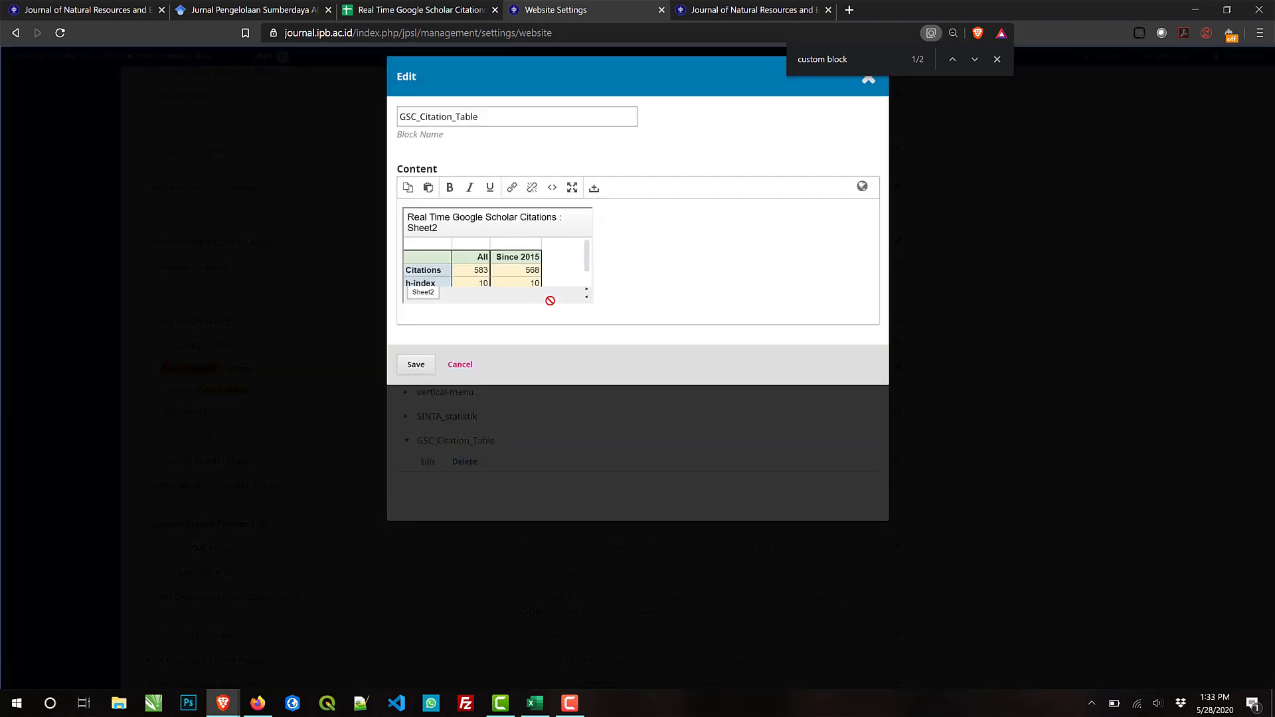
Step: Add the attribute height="300" to the iframe tag in the block content's source code and check the table preview
{"action": "left_click", "coordinate": [552, 189]}
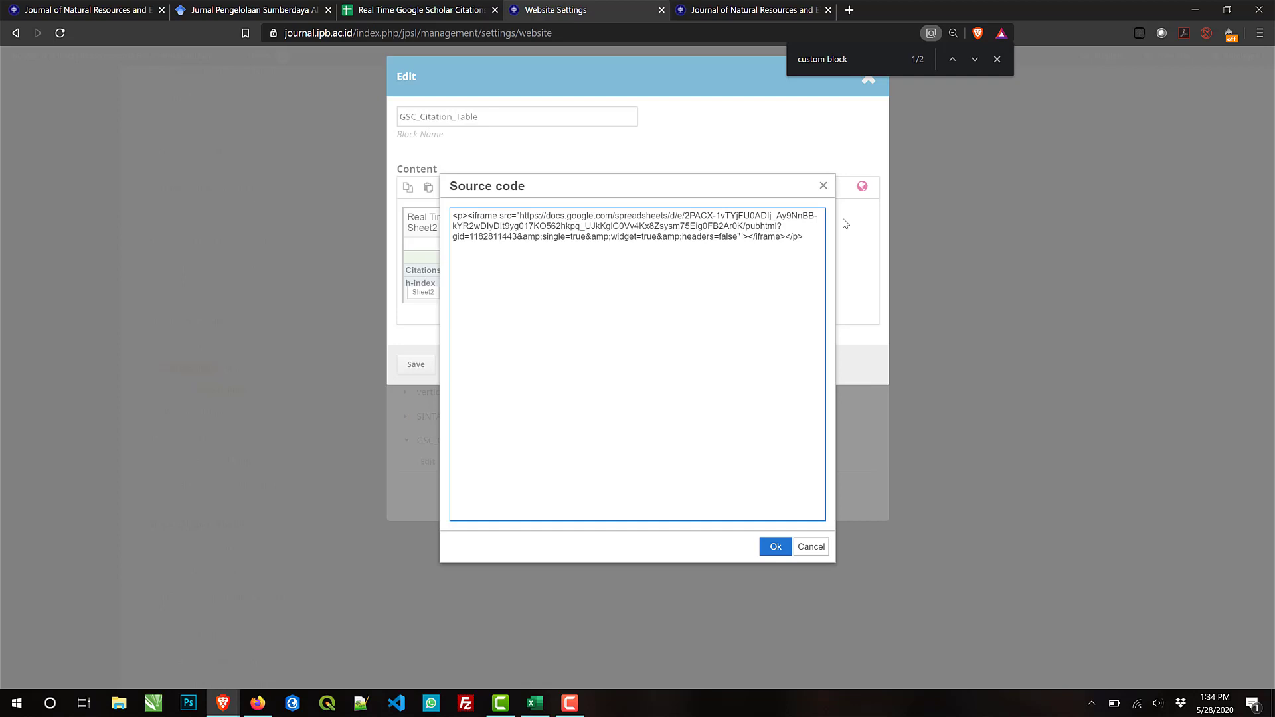
{"action": "left_click", "coordinate": [745, 237]}
{"action": "type", "text": "height=\"300\""}
{"action": "key", "text": "Left"}
{"action": "key", "text": "shift+Left"}
{"action": "key", "text": "shift+Left"}
{"action": "key", "text": "shift+Left"}
{"action": "left_click", "coordinate": [744, 236], "text": "shift"}
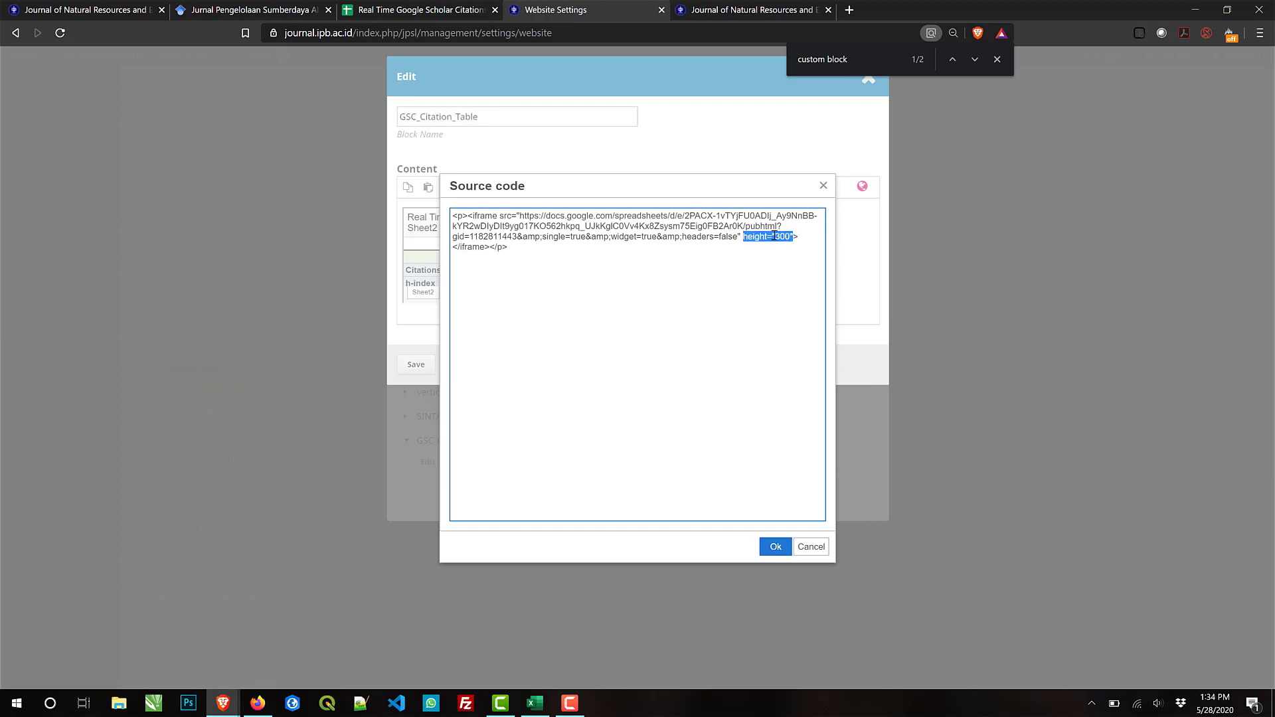
{"action": "left_click", "coordinate": [775, 236]}
{"action": "left_click_drag", "start_coordinate": [793, 237], "coordinate": [742, 237]}
{"action": "left_click", "coordinate": [775, 547]}
{"action": "scroll", "coordinate": [660, 279], "scroll_direction": "down", "scroll_amount": 2}
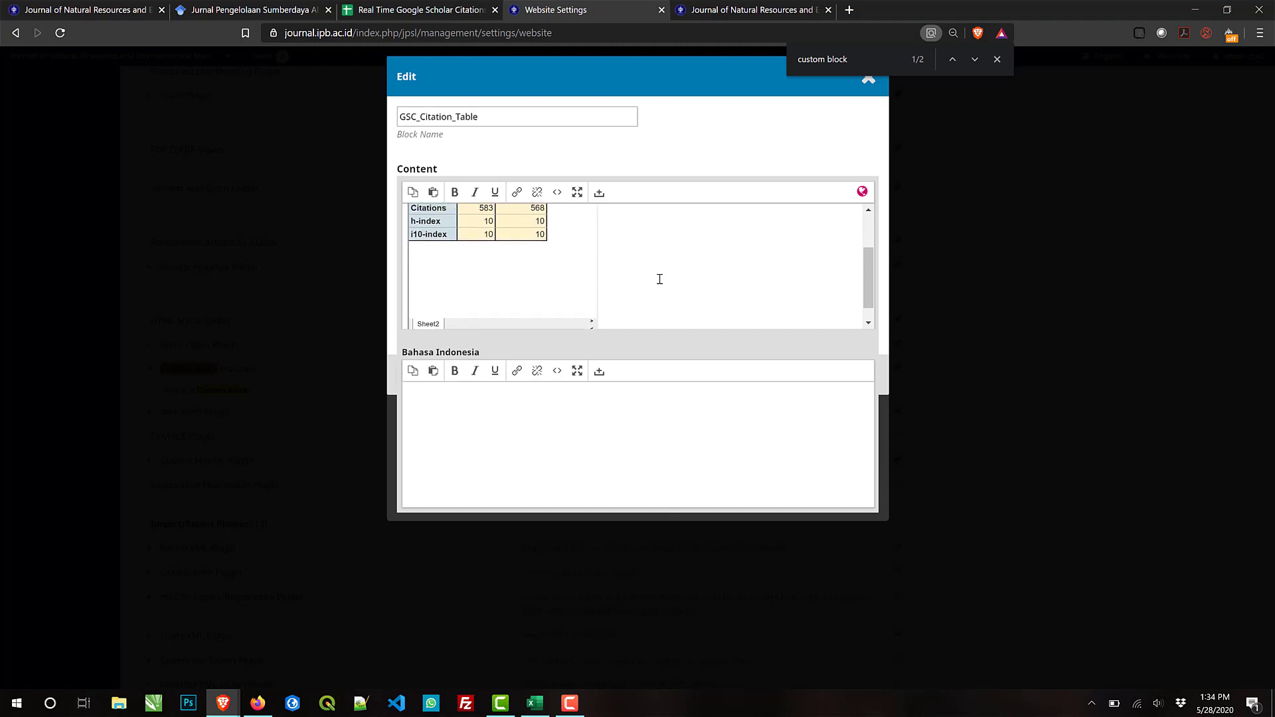
{"action": "scroll", "coordinate": [660, 279], "scroll_direction": "up", "scroll_amount": 2}
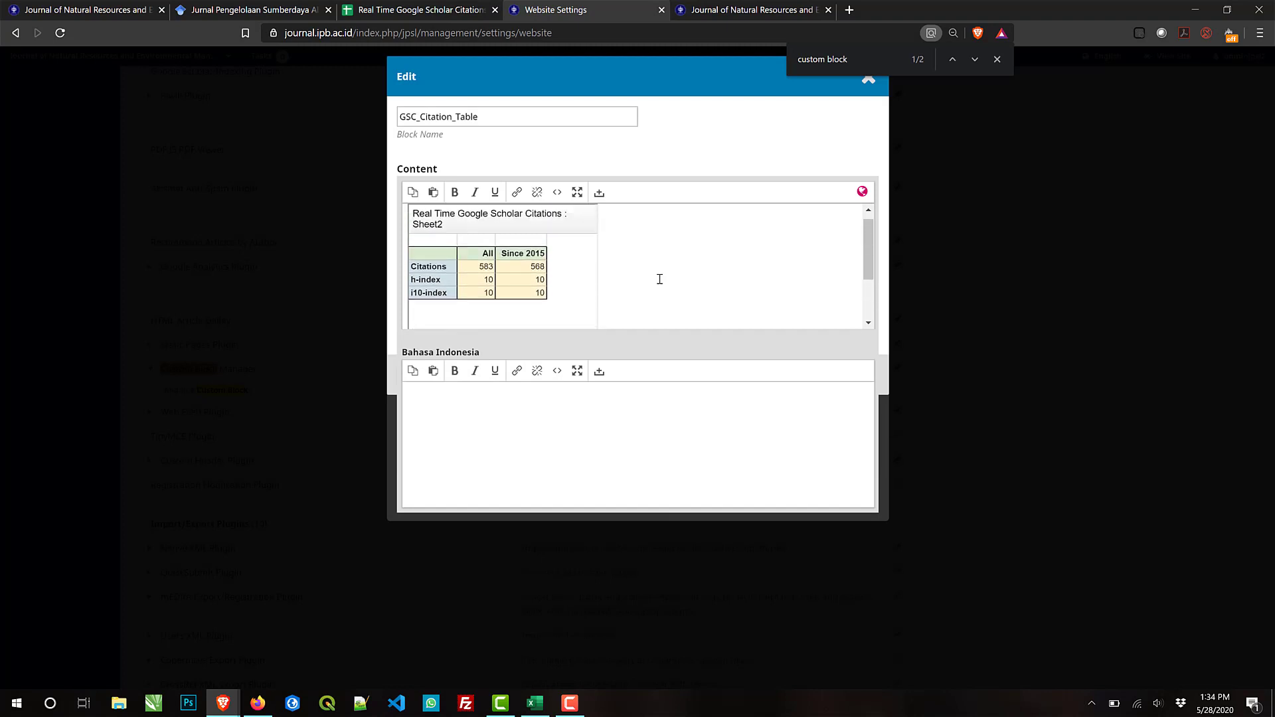
Step: Reduce the iframe height to 200 in the block's source code and save the block
{"action": "left_click", "coordinate": [558, 193]}
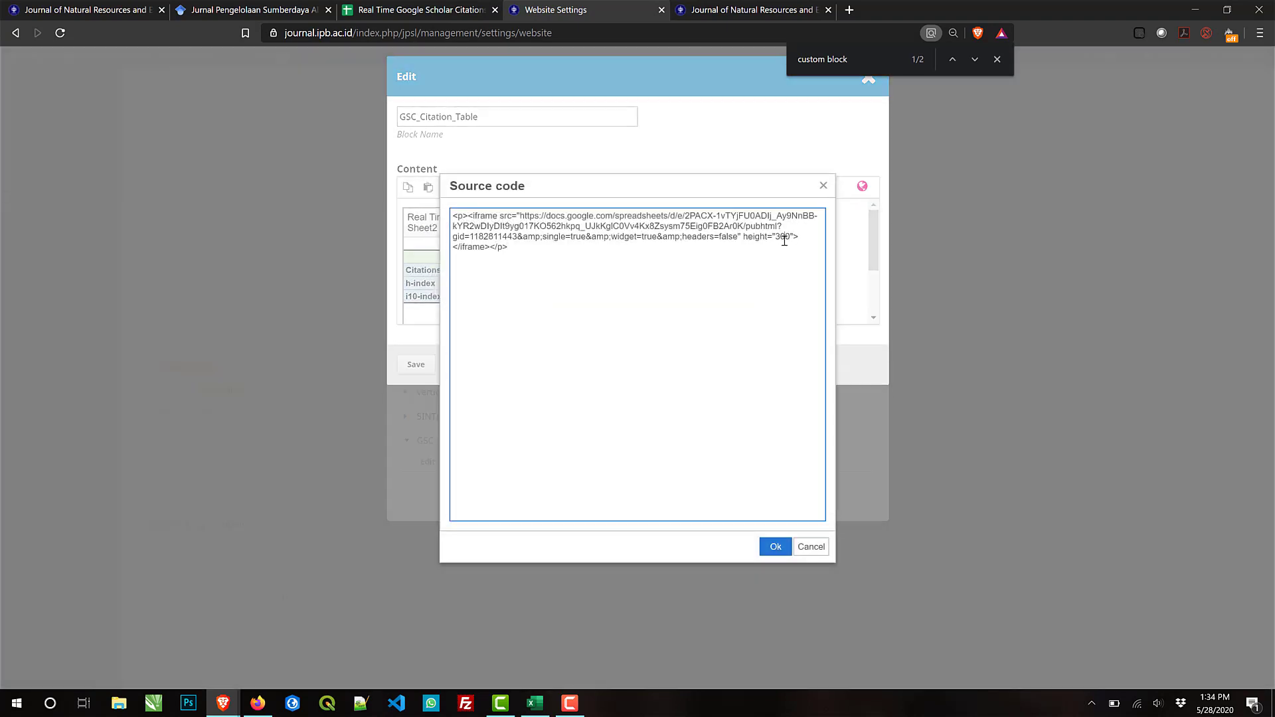
{"action": "key", "text": "BackSpace"}
{"action": "type", "text": "20"}
{"action": "left_click", "coordinate": [777, 546]}
{"action": "scroll", "coordinate": [645, 242], "scroll_direction": "down", "scroll_amount": 1}
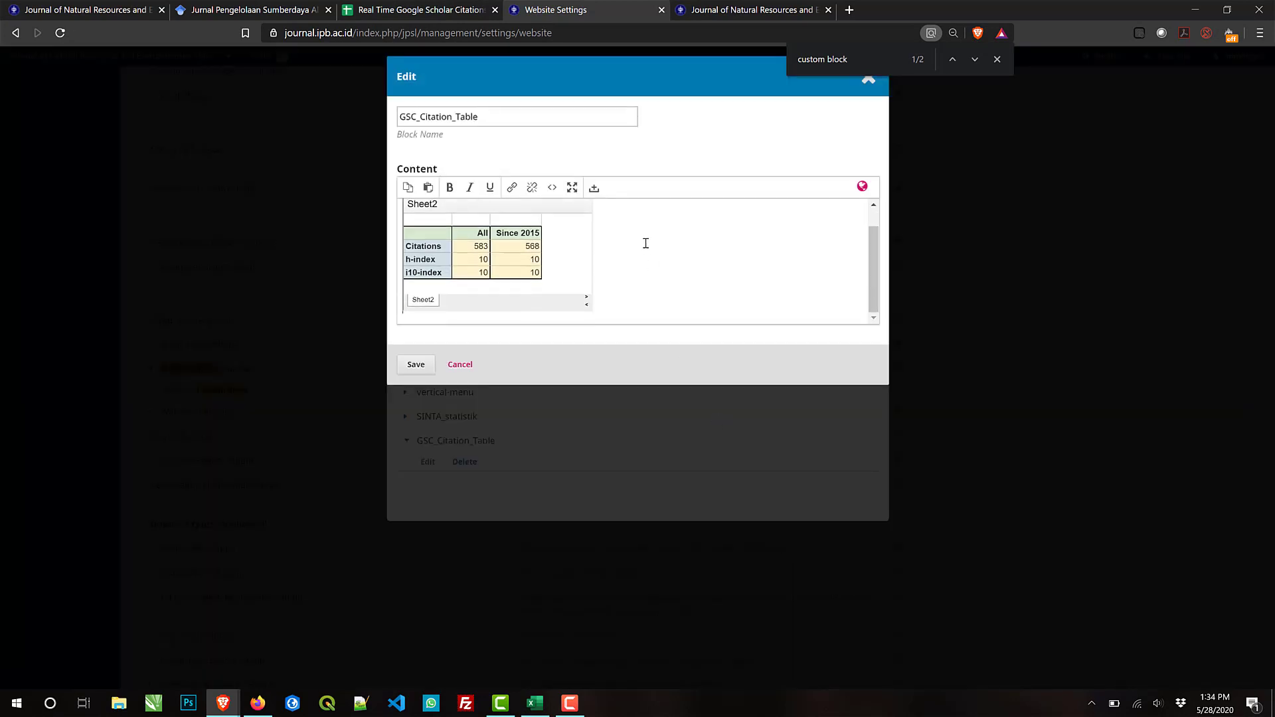
{"action": "left_click", "coordinate": [416, 365]}
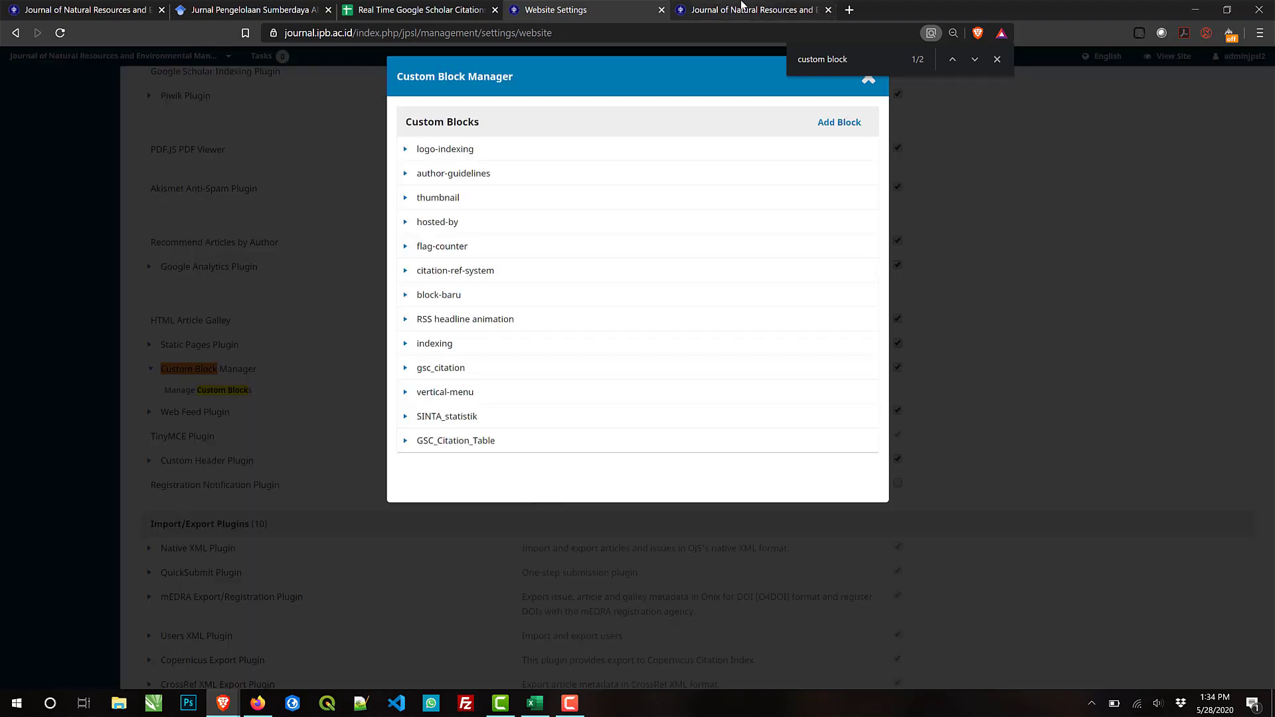
Step: Reload the journal's public home page and check the resized citation table
{"action": "left_click", "coordinate": [744, 9]}
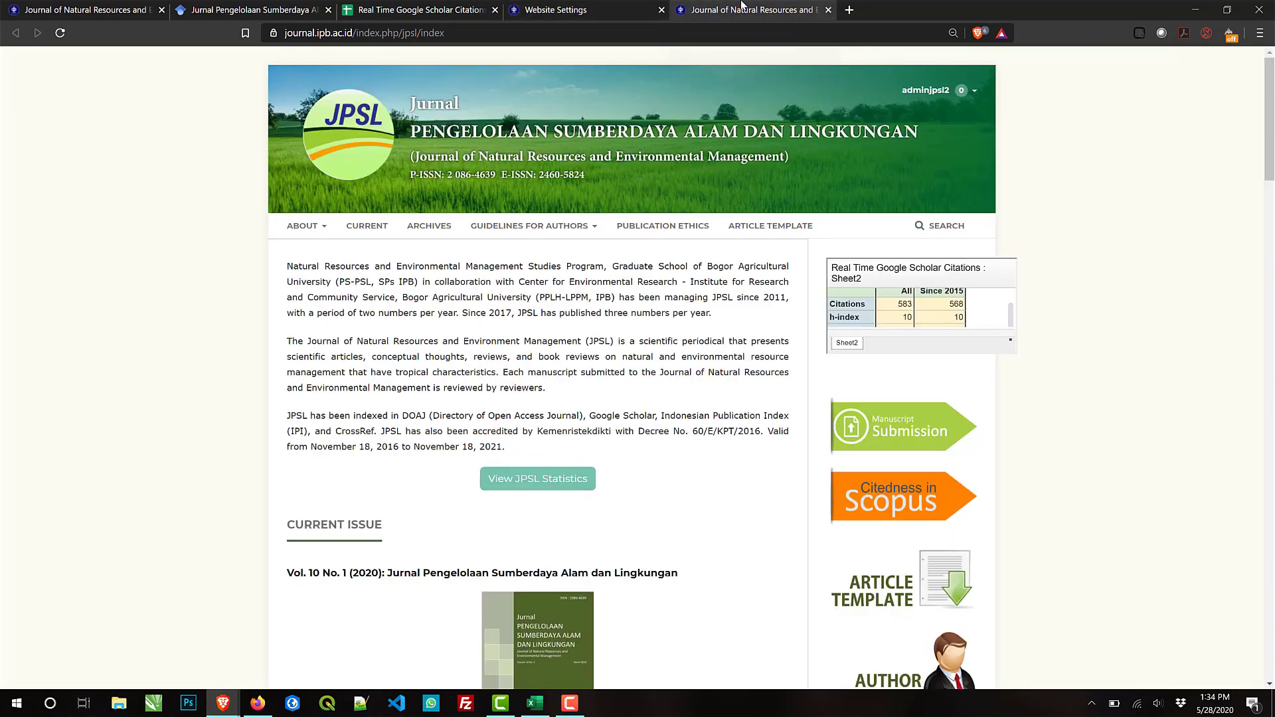
{"action": "left_click", "coordinate": [59, 32]}
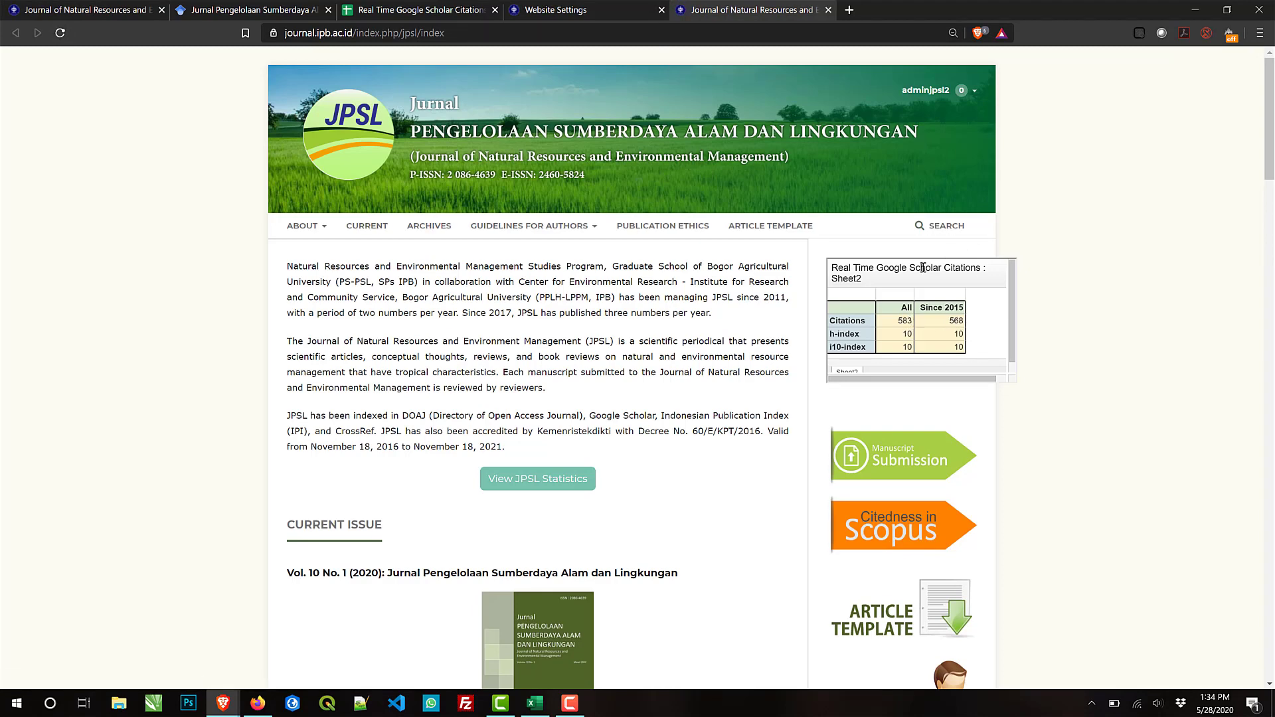
{"action": "scroll", "coordinate": [1016, 364], "scroll_direction": "down", "scroll_amount": 1}
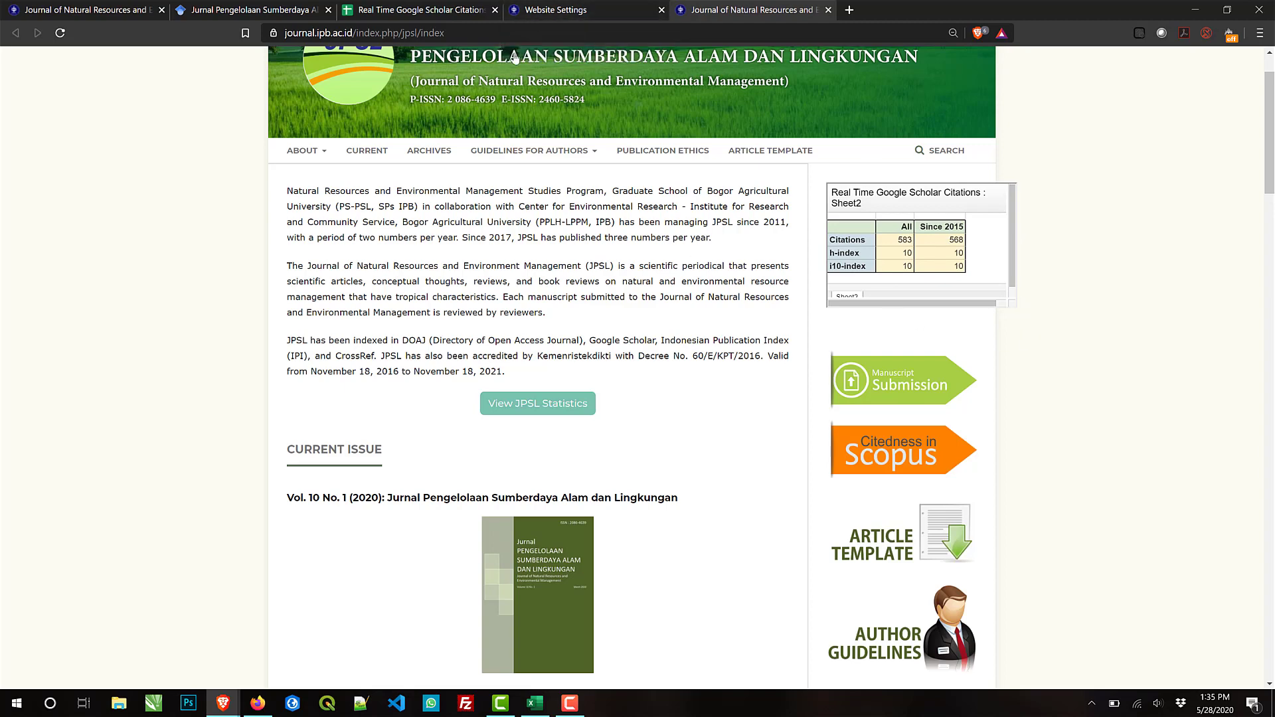
Step: Switch to the Google Sheets citation spreadsheet and open the web publishing settings for the Citations vs Year chart on Sheet1
{"action": "left_click", "coordinate": [426, 9]}
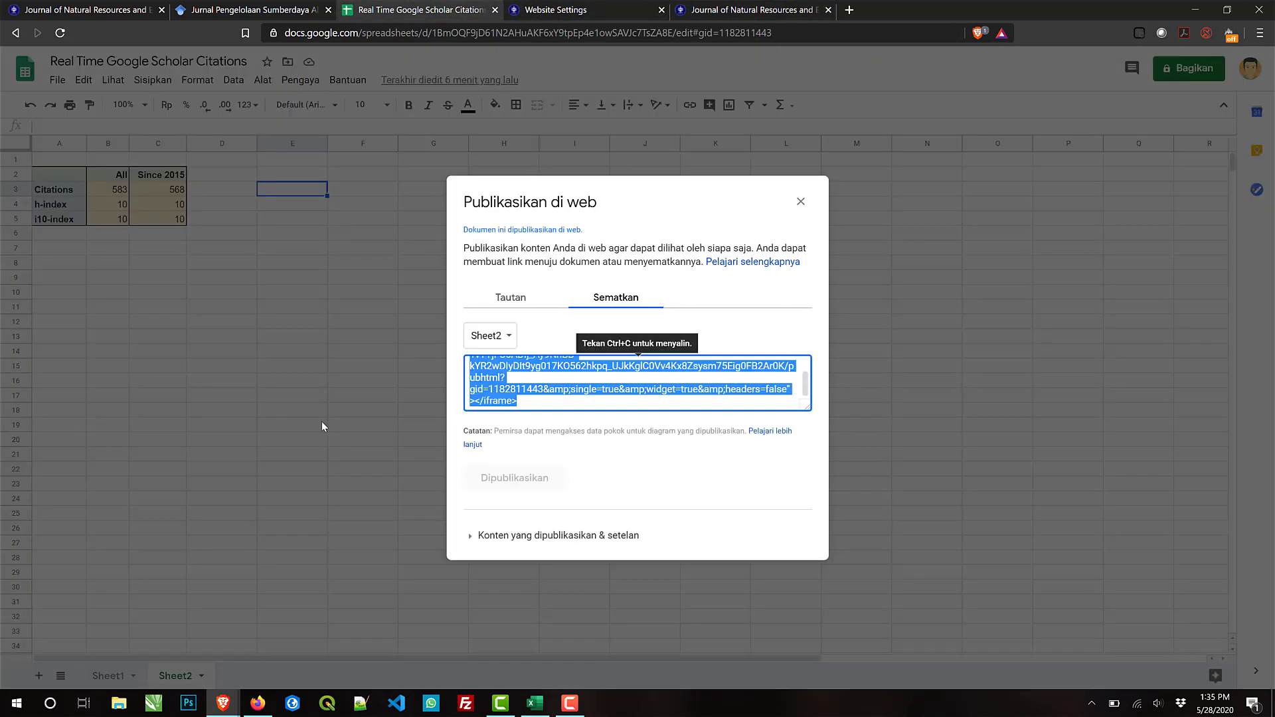
{"action": "left_click", "coordinate": [801, 204]}
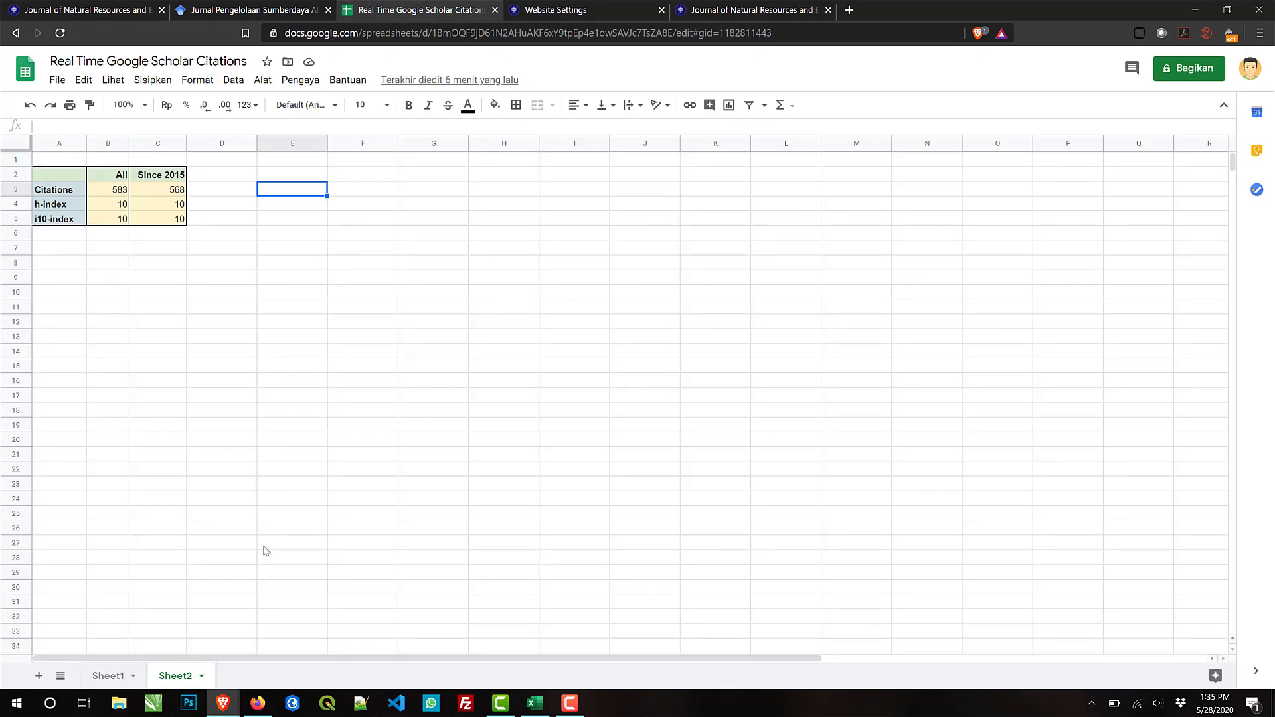
{"action": "left_click", "coordinate": [109, 675]}
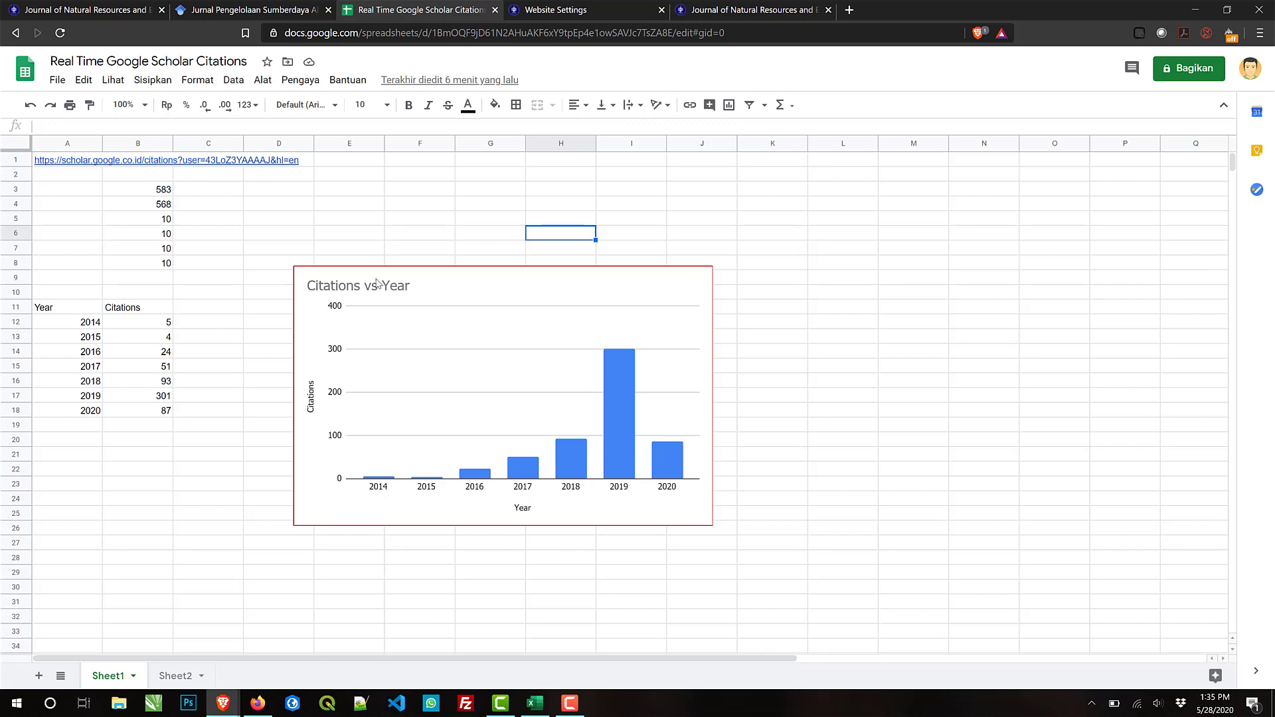
{"action": "left_click", "coordinate": [431, 282]}
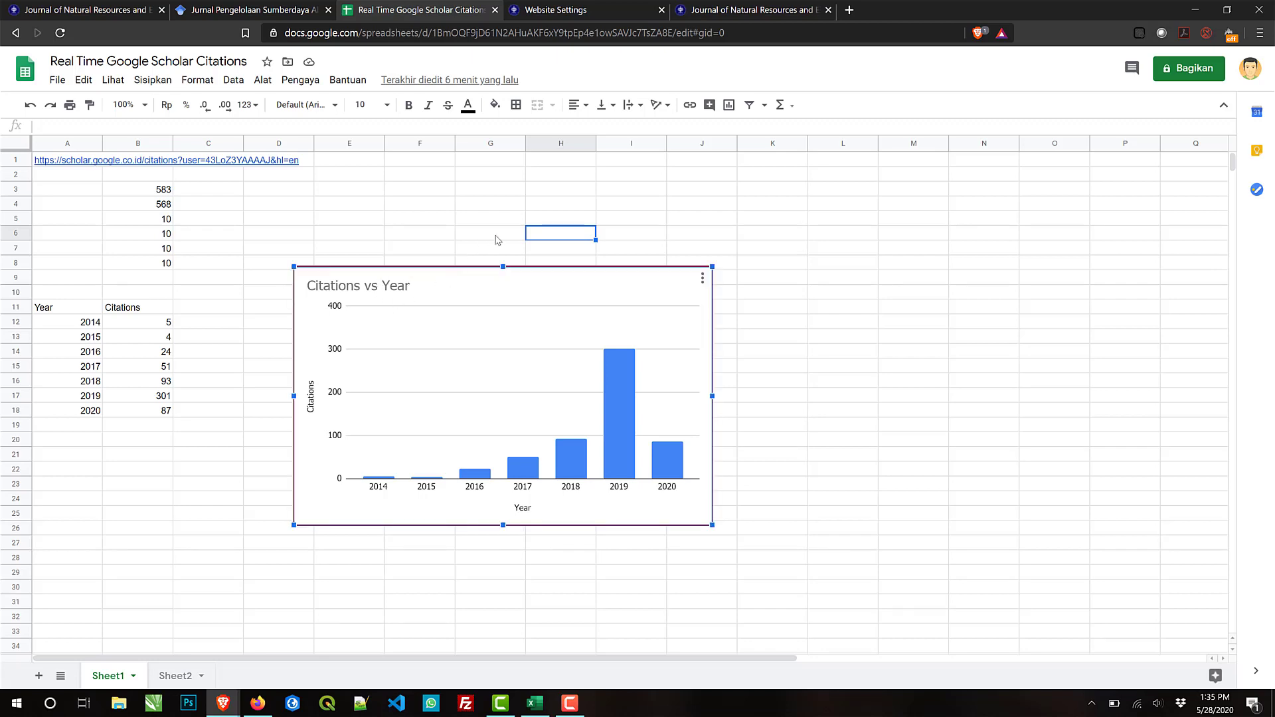
{"action": "left_click", "coordinate": [702, 280]}
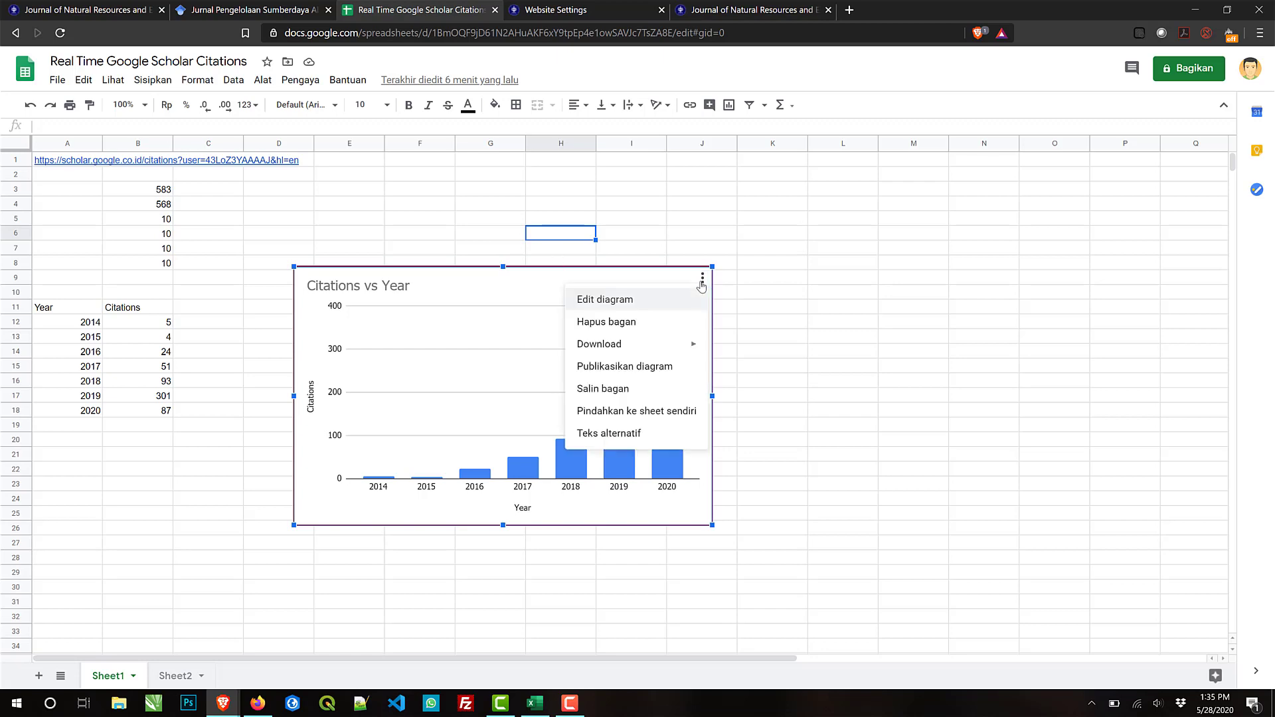
{"action": "left_click", "coordinate": [588, 367]}
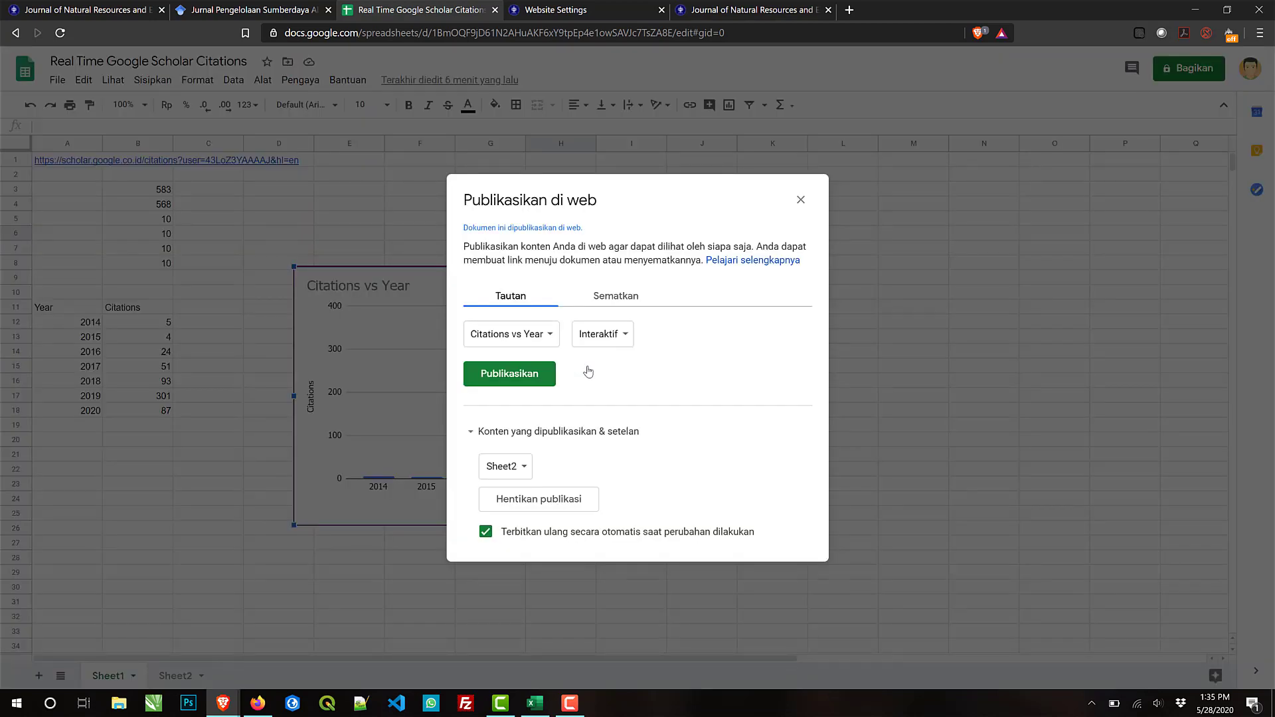
Step: Publish the Citations vs Year chart to the web as an interactive (Interaktif) embed
{"action": "left_click", "coordinate": [542, 340]}
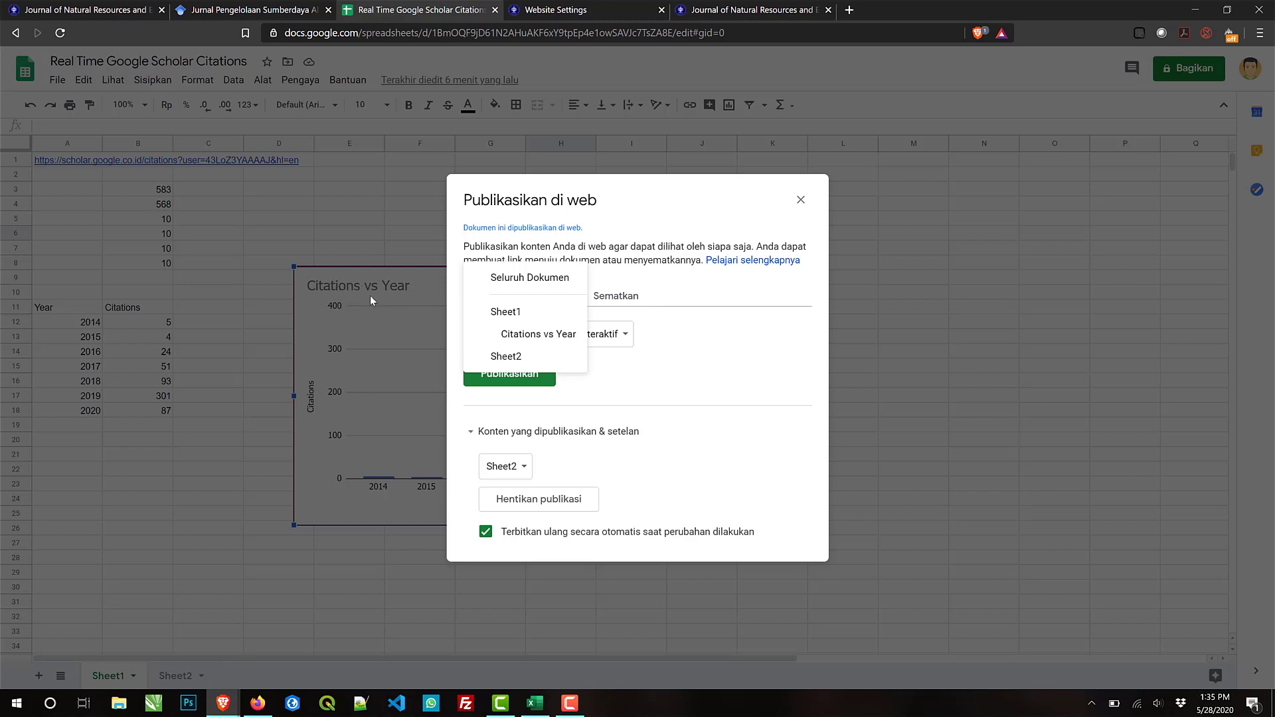
{"action": "left_click", "coordinate": [557, 335]}
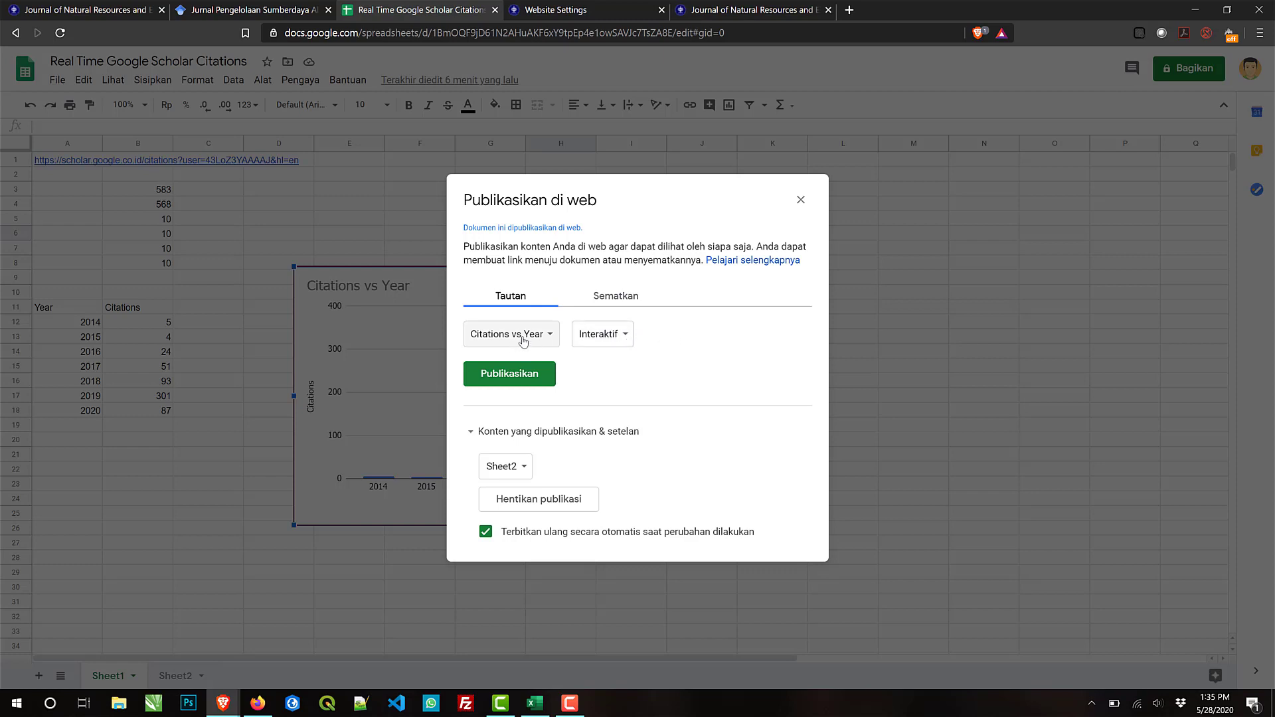
{"action": "left_click", "coordinate": [615, 303]}
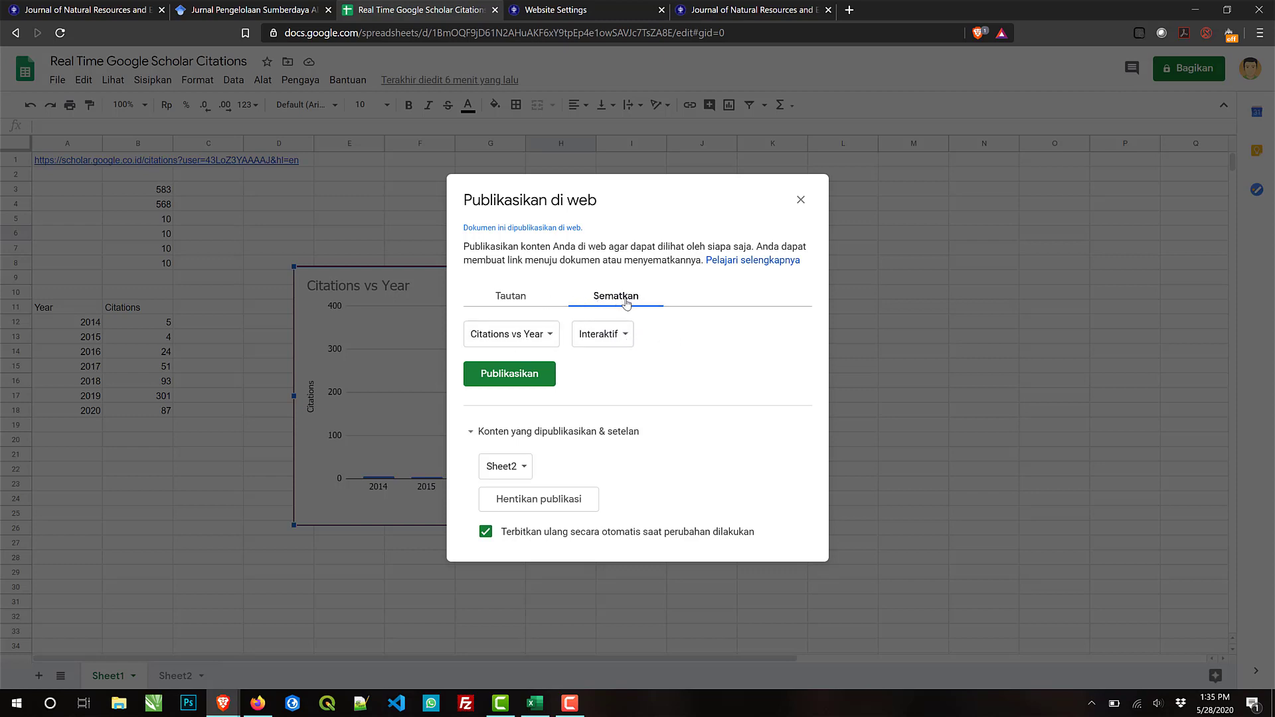
{"action": "left_click", "coordinate": [549, 341]}
{"action": "left_click", "coordinate": [569, 339]}
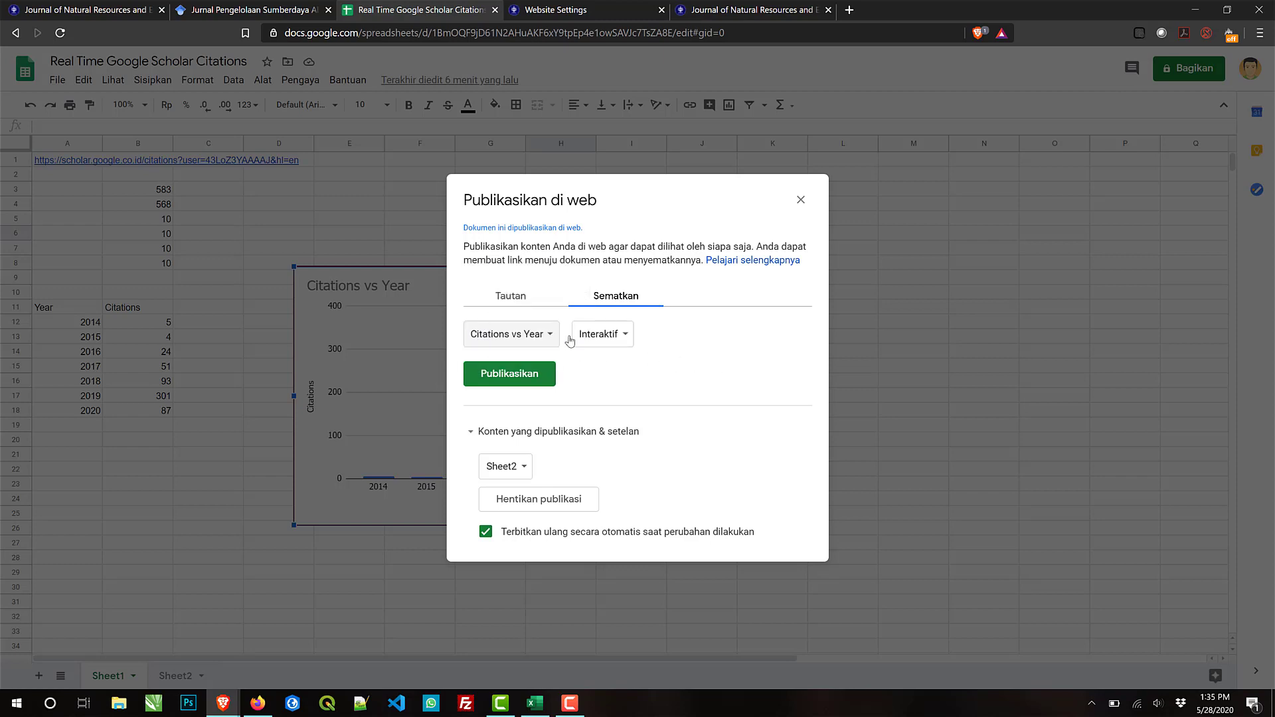
{"action": "left_click", "coordinate": [622, 336]}
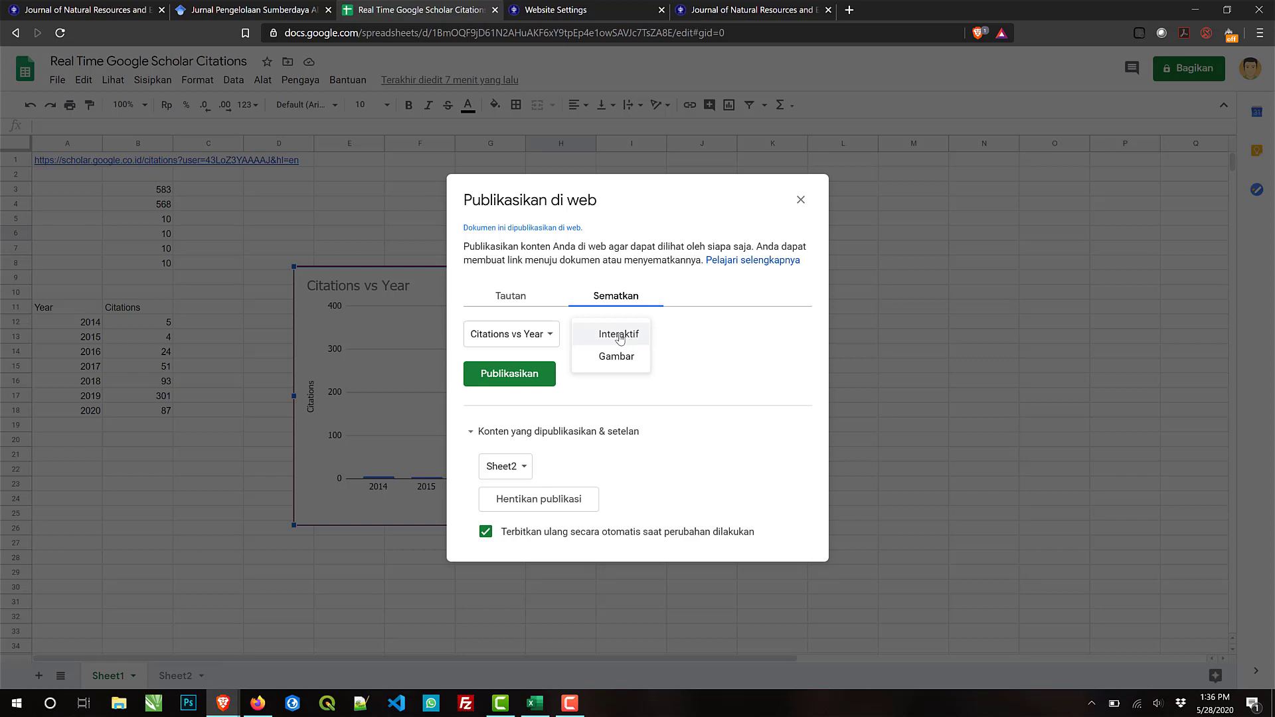
{"action": "left_click", "coordinate": [633, 338]}
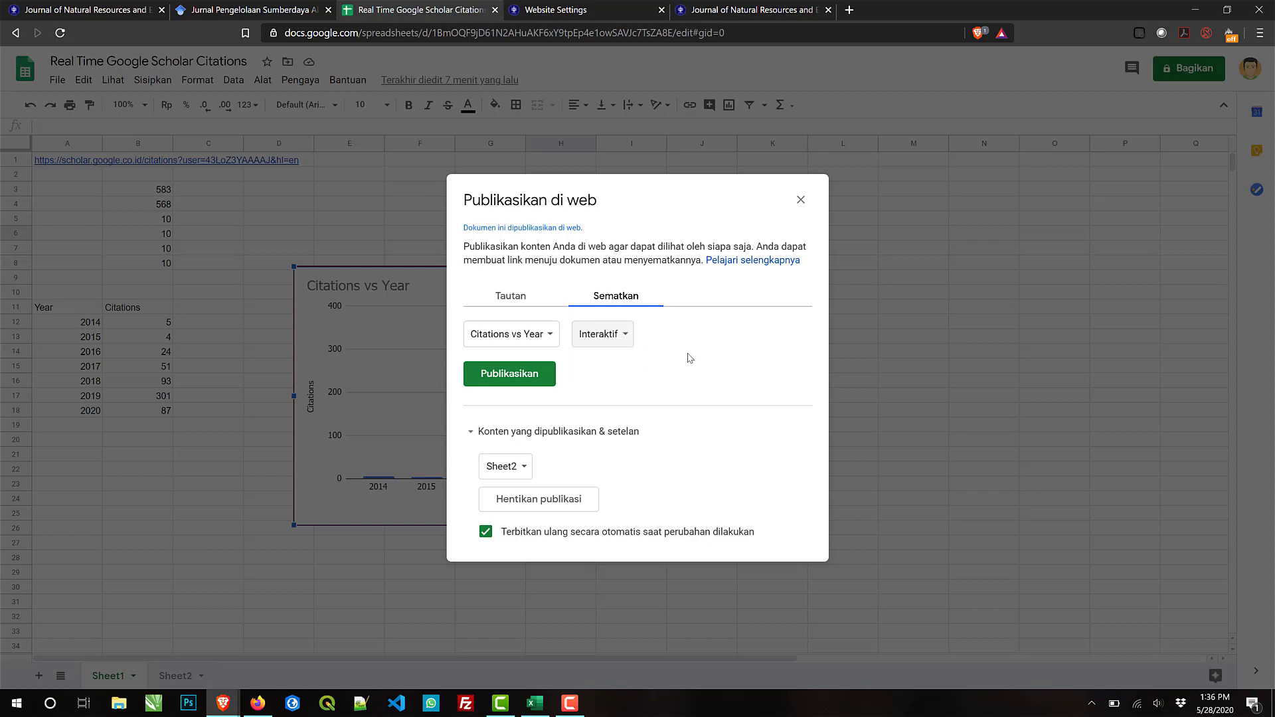
{"action": "left_click", "coordinate": [528, 378]}
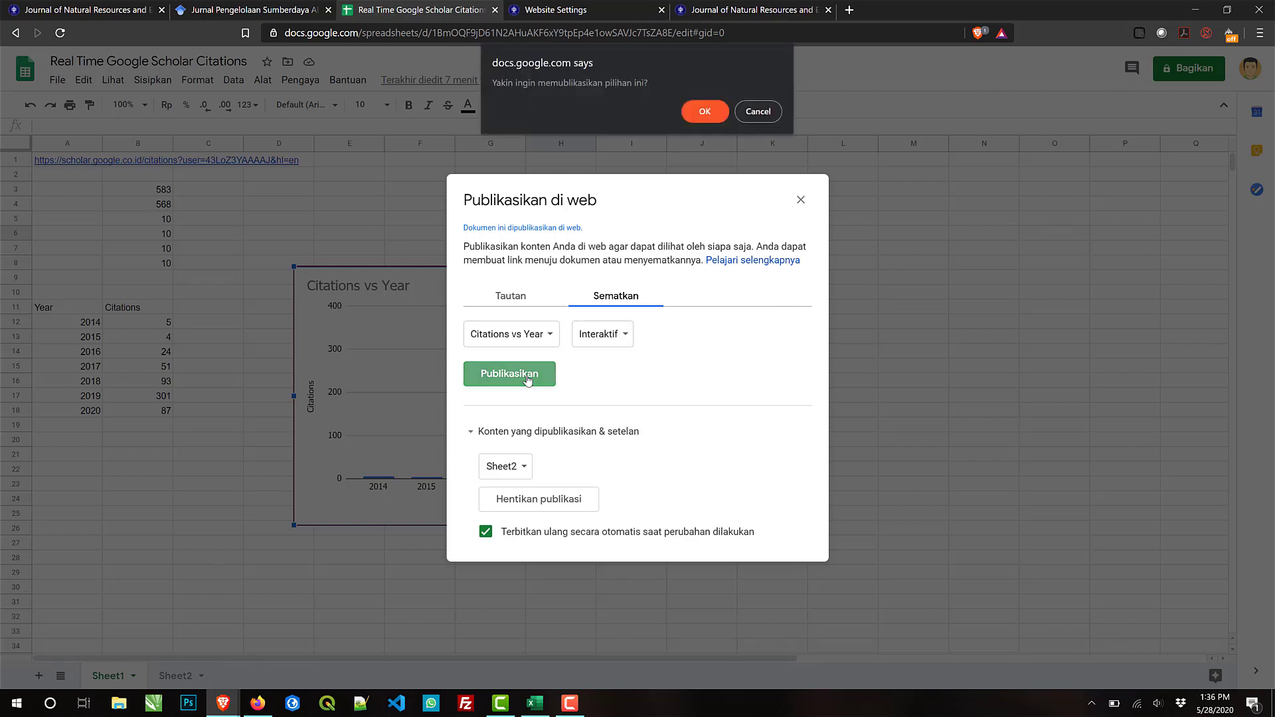
{"action": "left_click", "coordinate": [707, 116]}
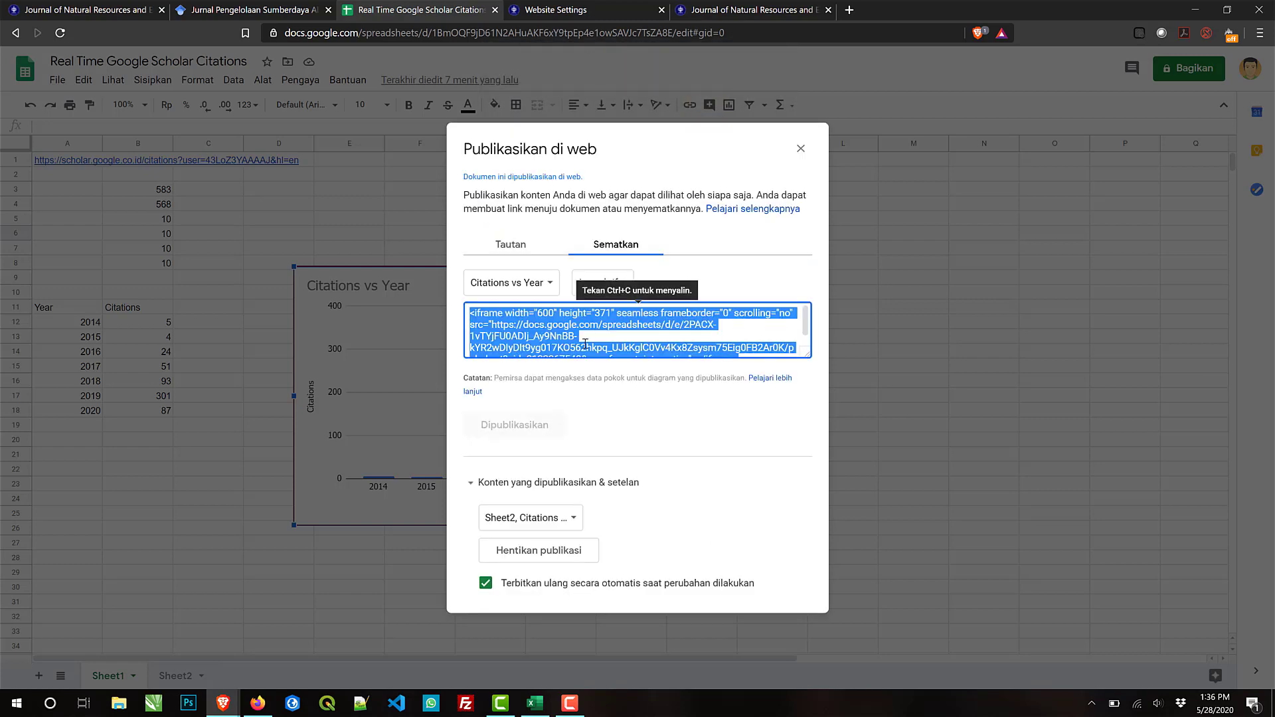
Step: Copy the chart's whole iframe embed code and switch to the journal's Website Settings page
{"action": "left_click", "coordinate": [487, 323]}
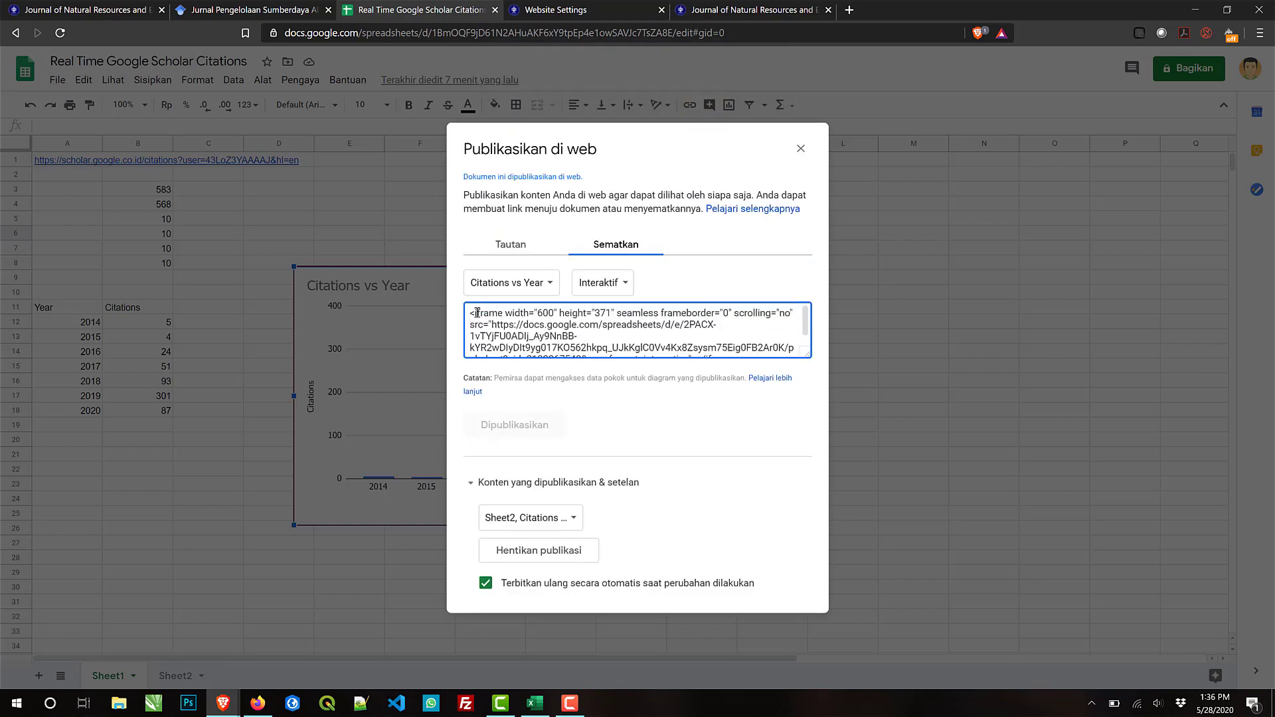
{"action": "left_click_drag", "start_coordinate": [477, 312], "coordinate": [772, 348]}
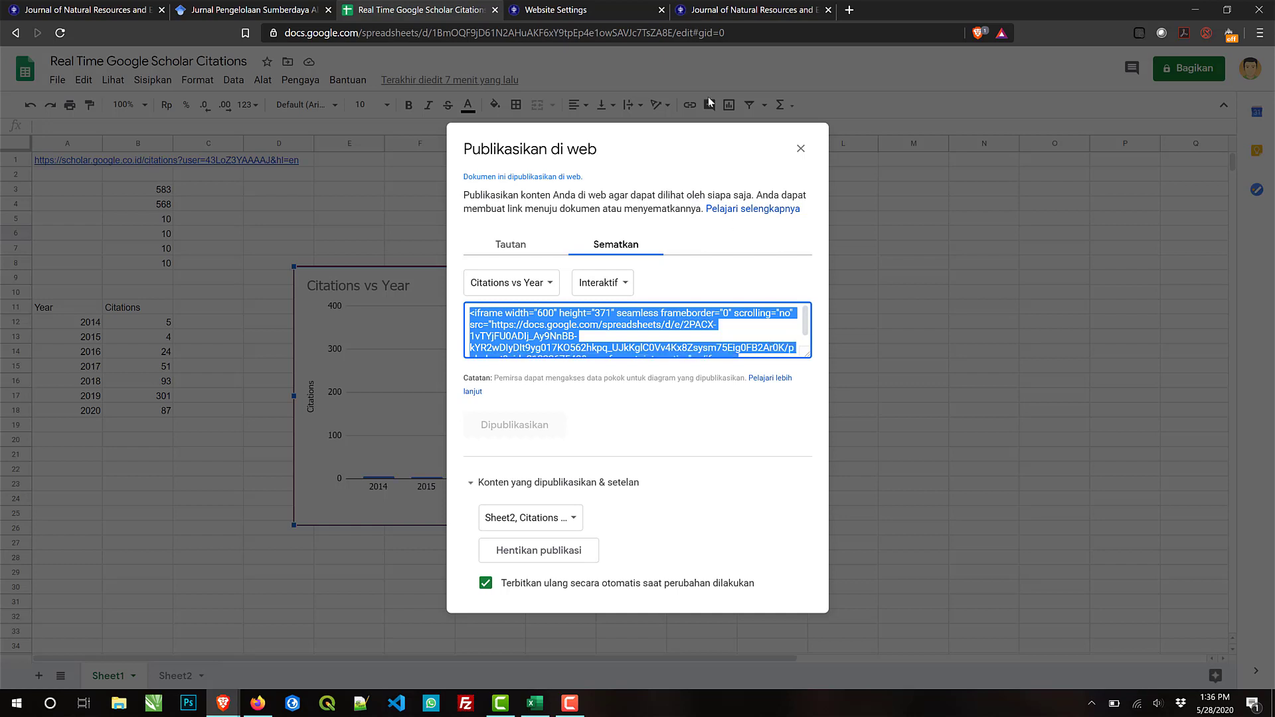
{"action": "left_click", "coordinate": [619, 5]}
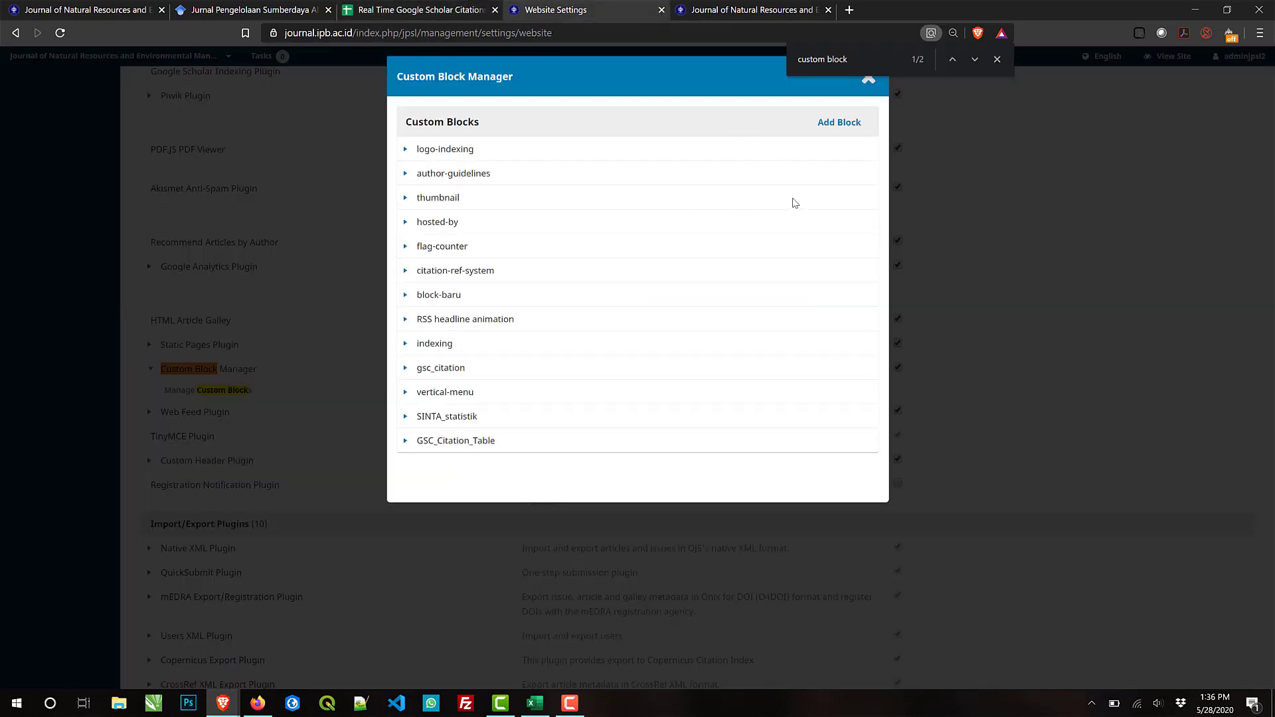
Step: Add a new custom block named GSC_Citation_Chart
{"action": "left_click", "coordinate": [839, 124]}
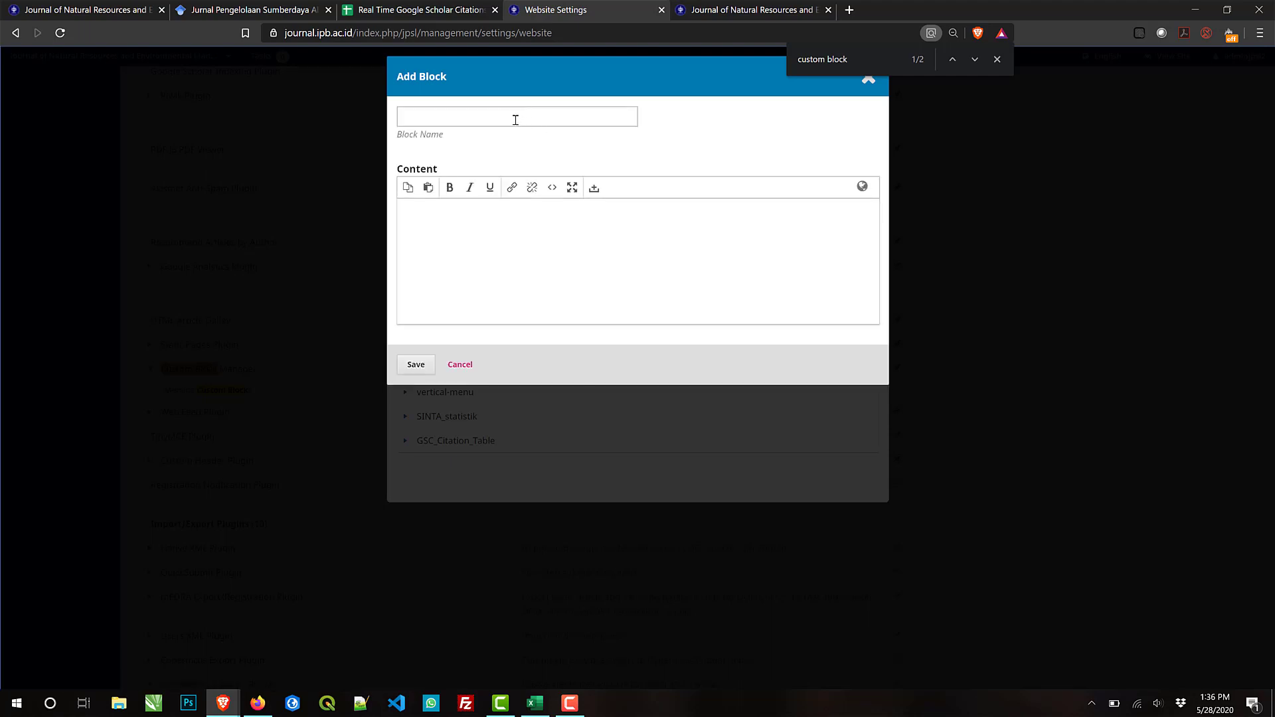
{"action": "left_click", "coordinate": [515, 119]}
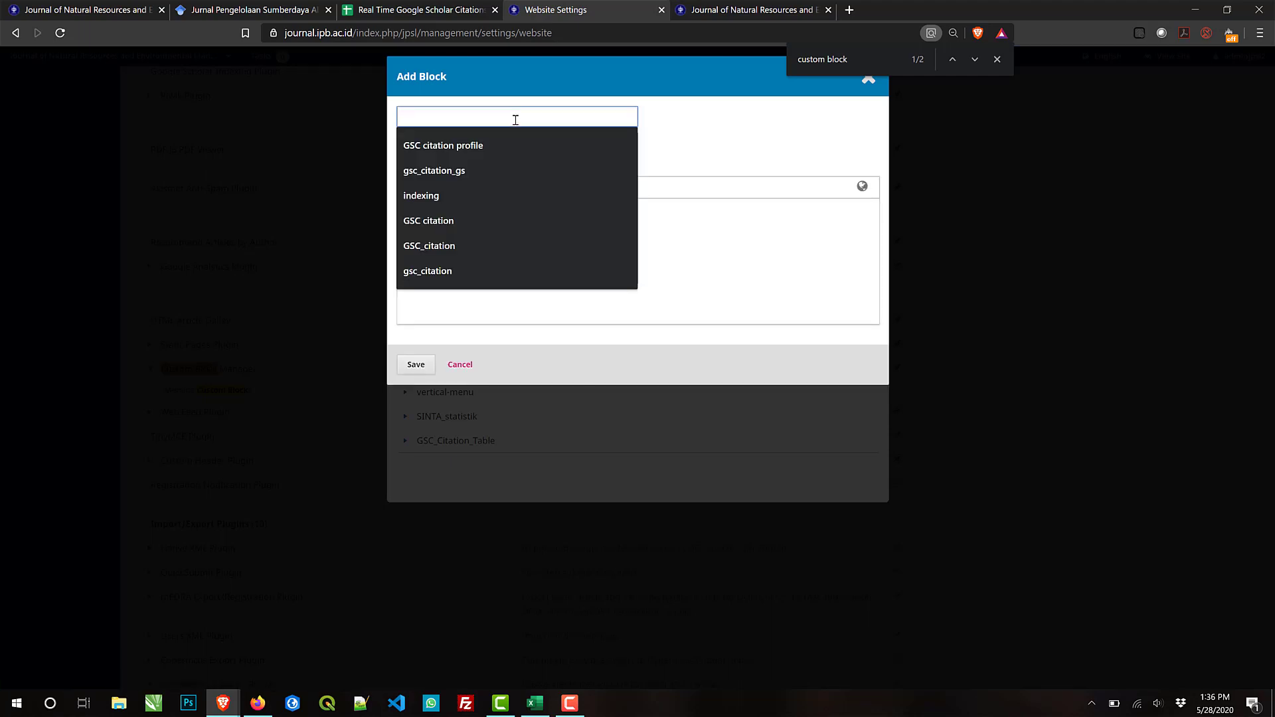
{"action": "type", "text": "GSC"}
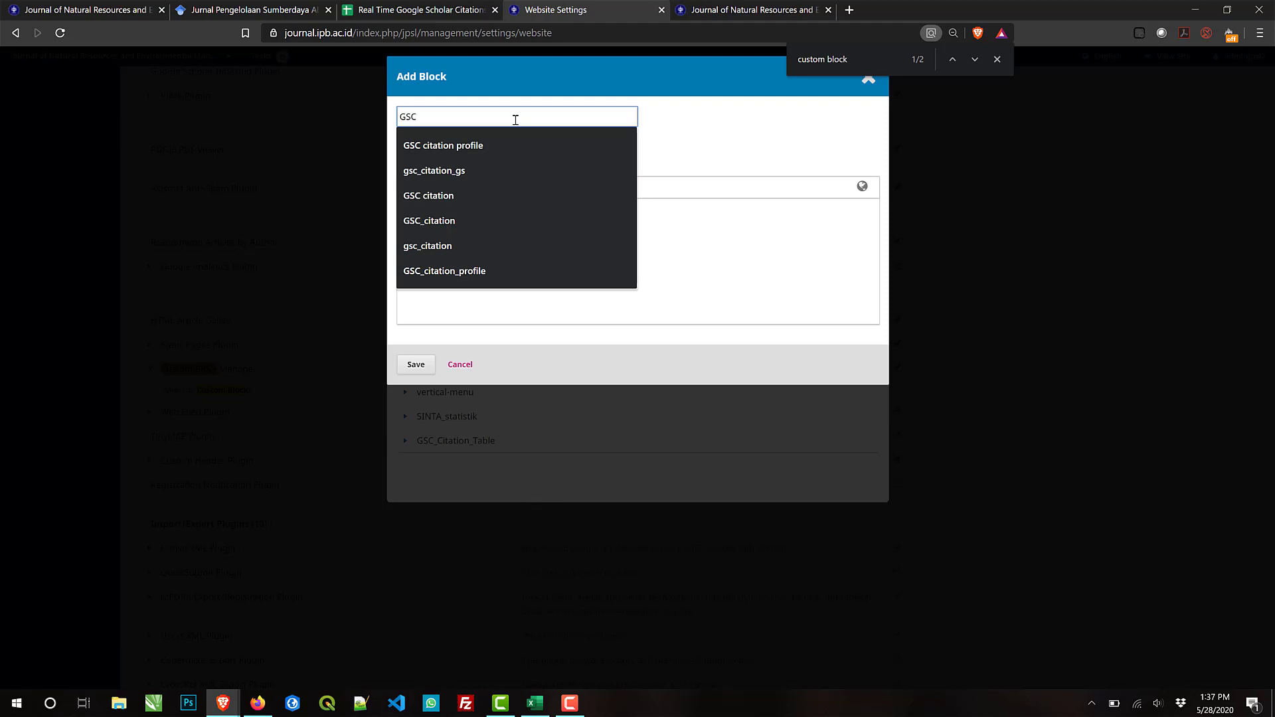
{"action": "type", "text": "_Citation_Table"}
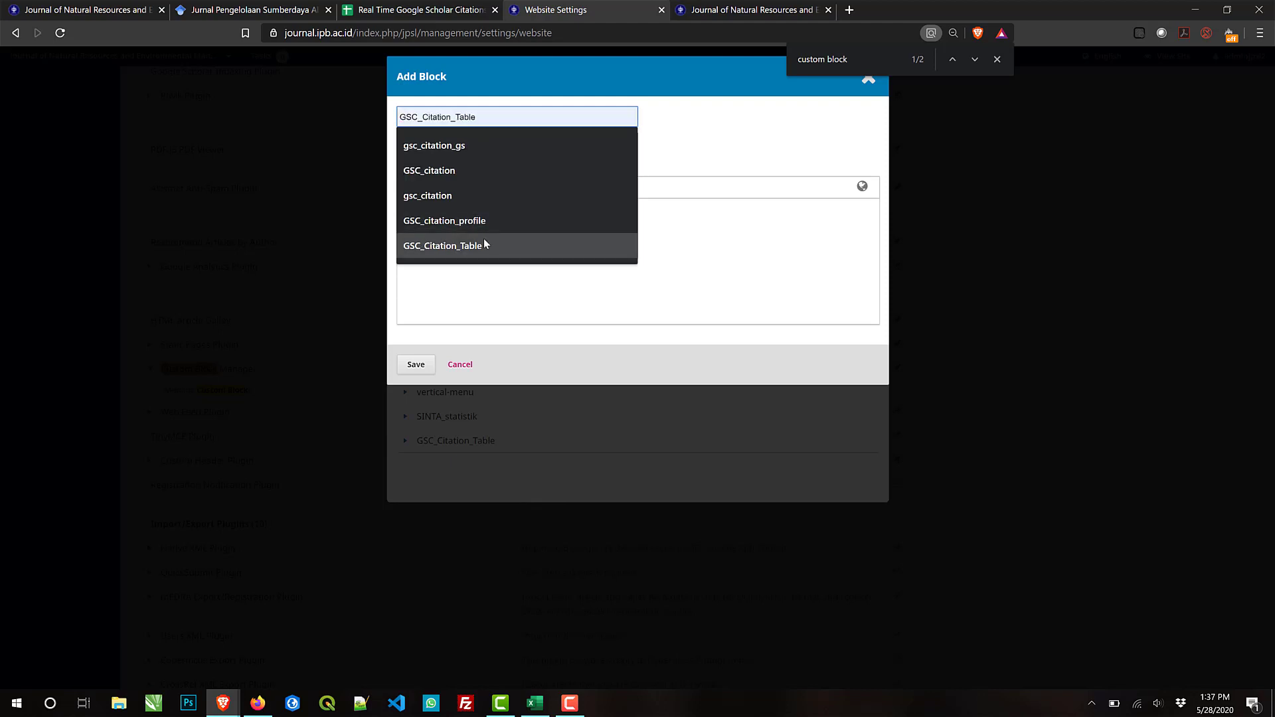
{"action": "left_click", "coordinate": [487, 246]}
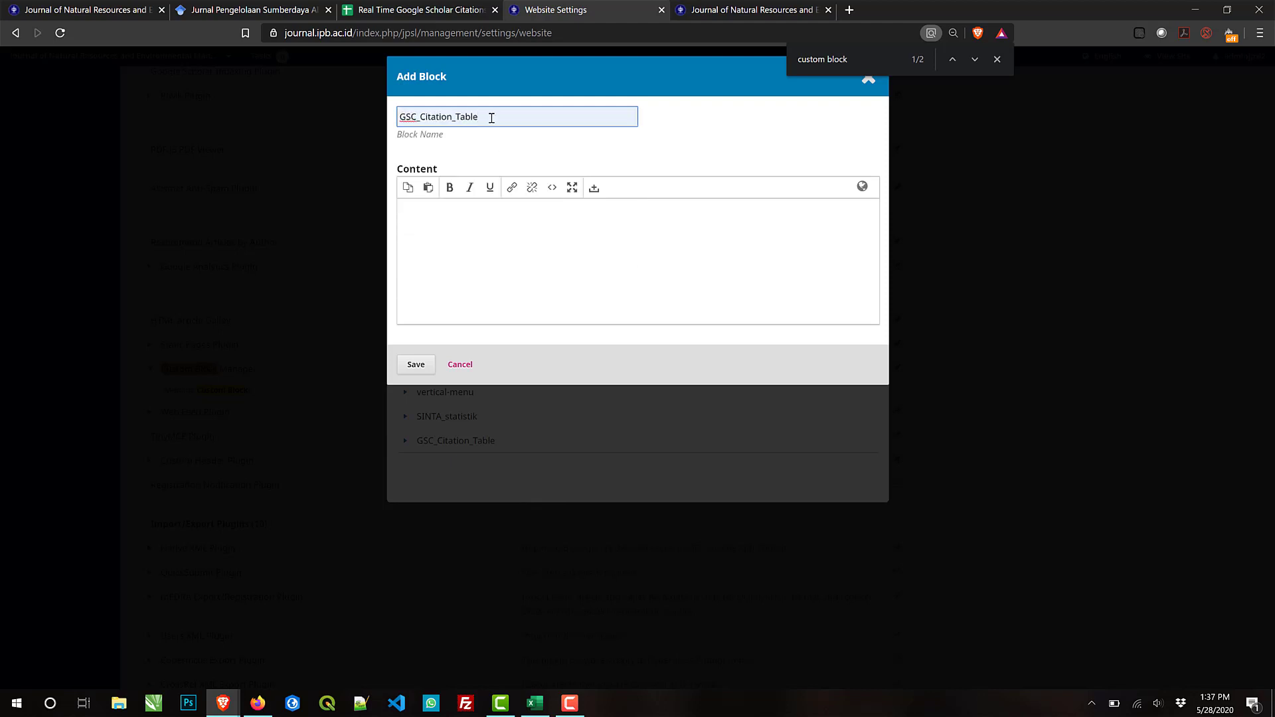
{"action": "left_click_drag", "start_coordinate": [491, 117], "coordinate": [456, 118]}
{"action": "type", "text": "Chart"}
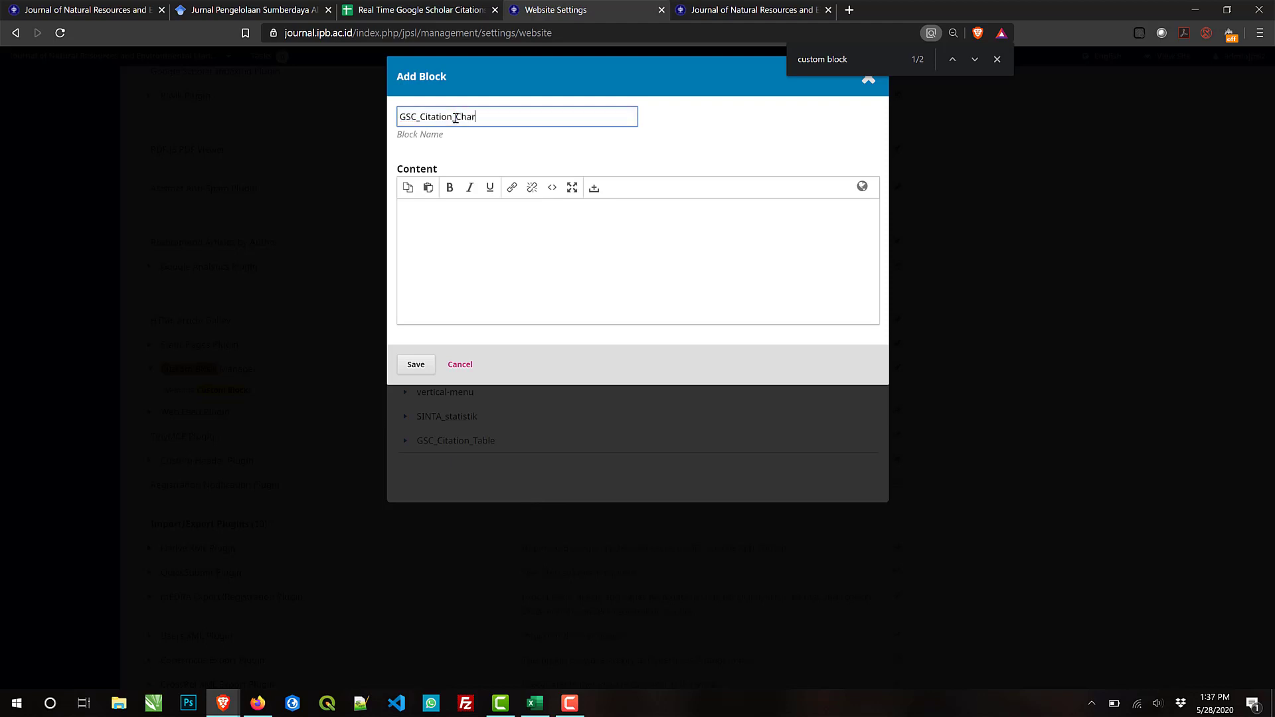
Step: Paste the chart's embed code into the block content's source code and set the iframe width to 100%
{"action": "left_click", "coordinate": [540, 223]}
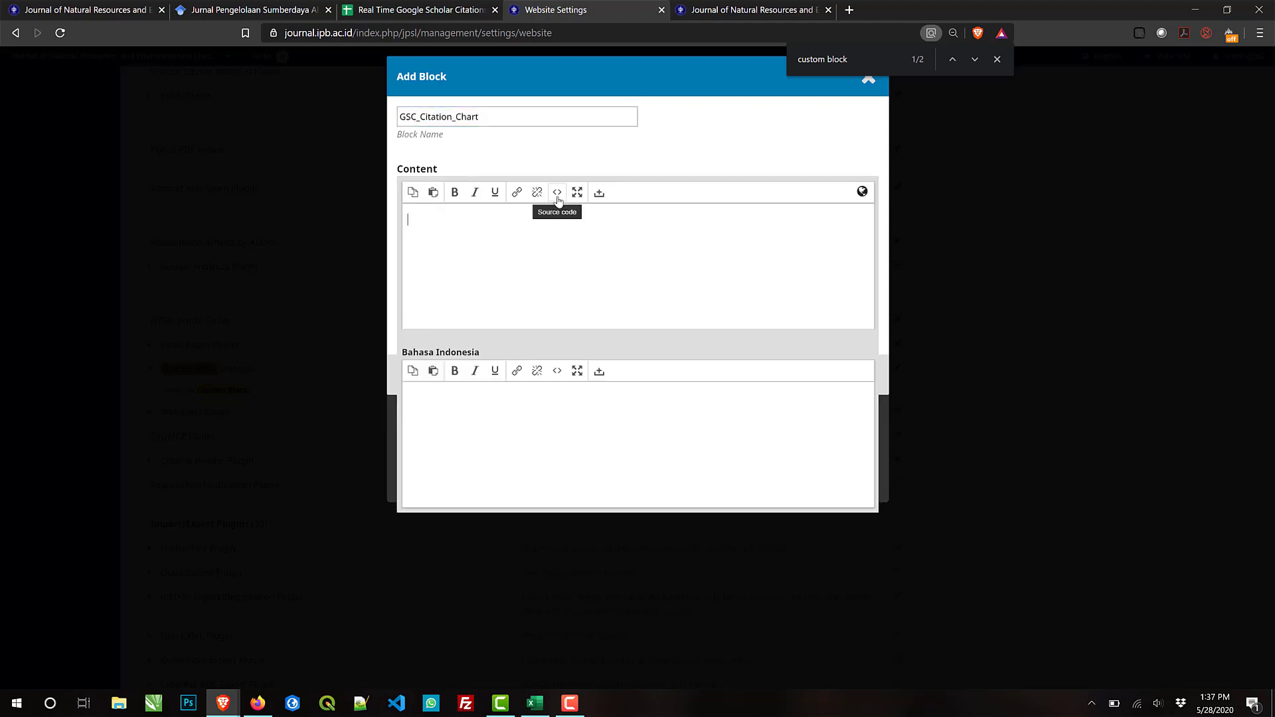
{"action": "left_click", "coordinate": [557, 192]}
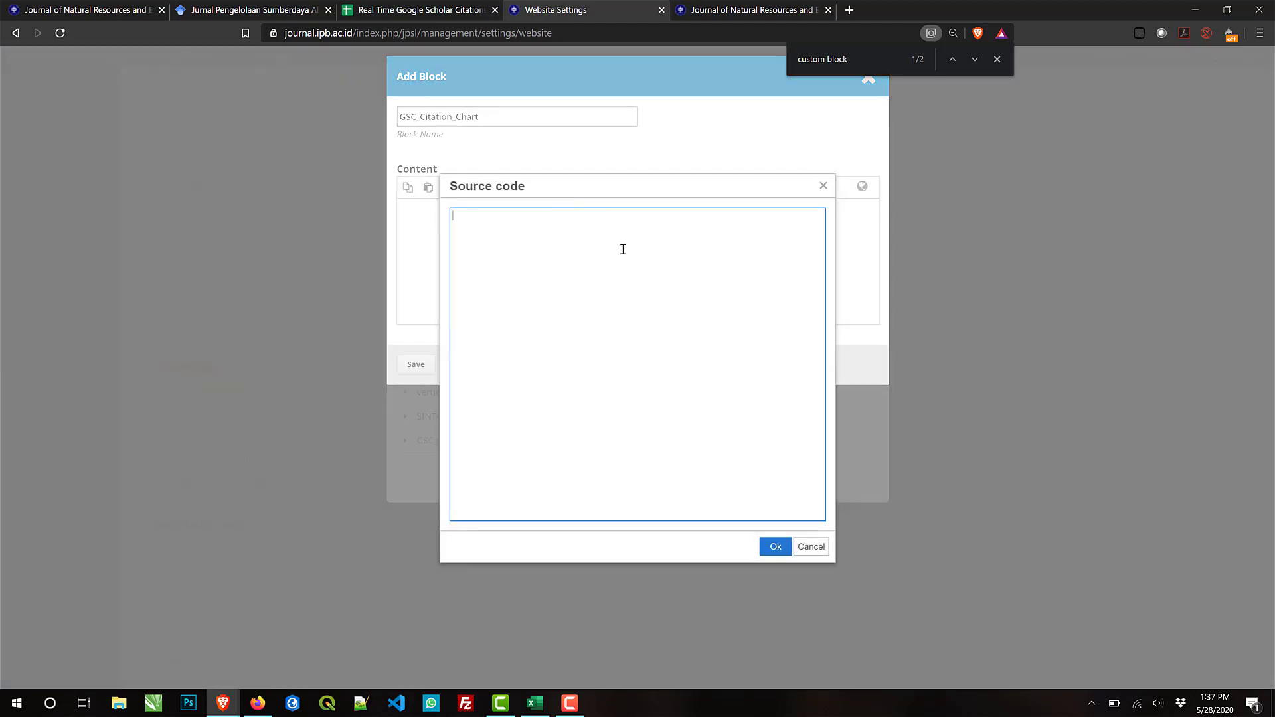
{"action": "left_click", "coordinate": [823, 187]}
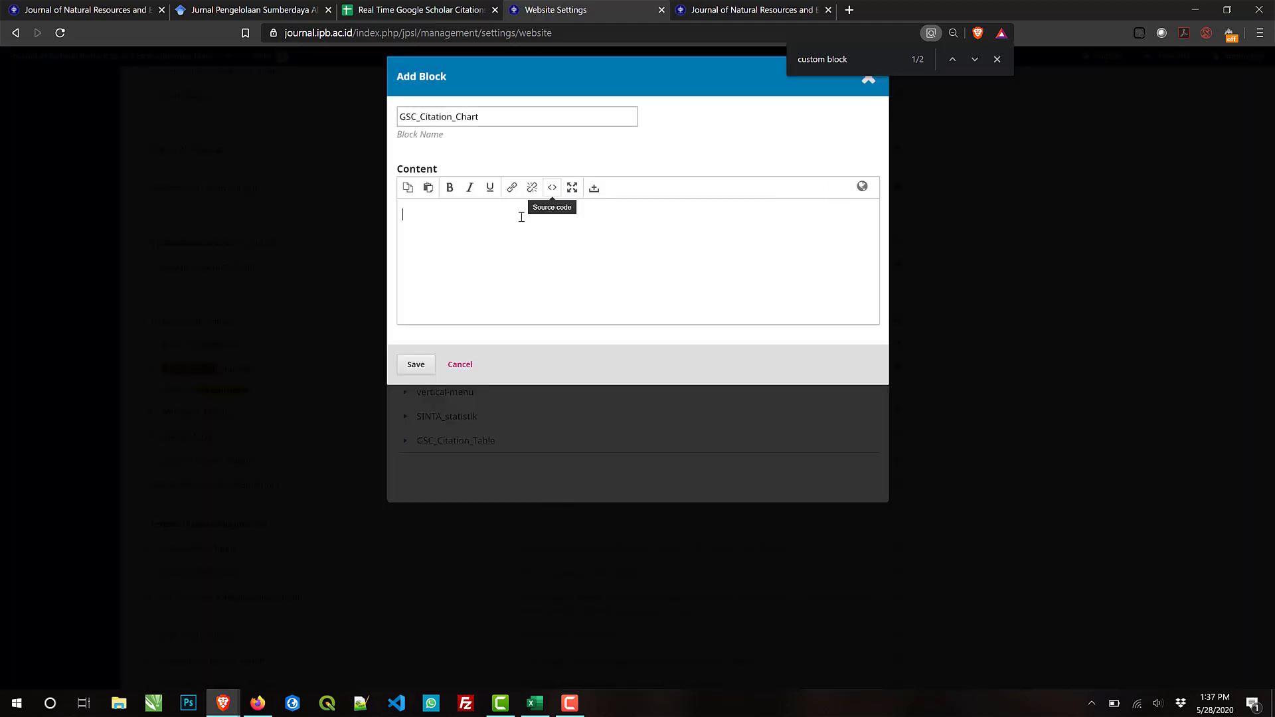
{"action": "left_click", "coordinate": [551, 190]}
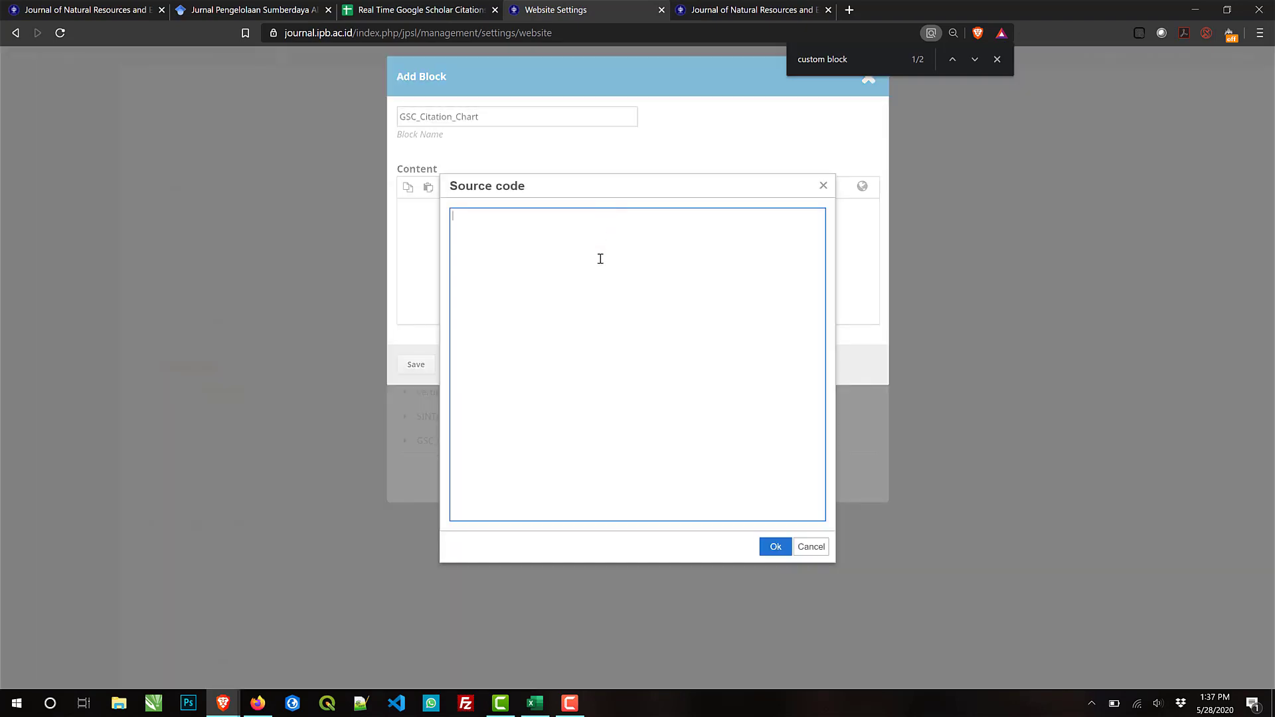
{"action": "key", "text": "ctrl+v"}
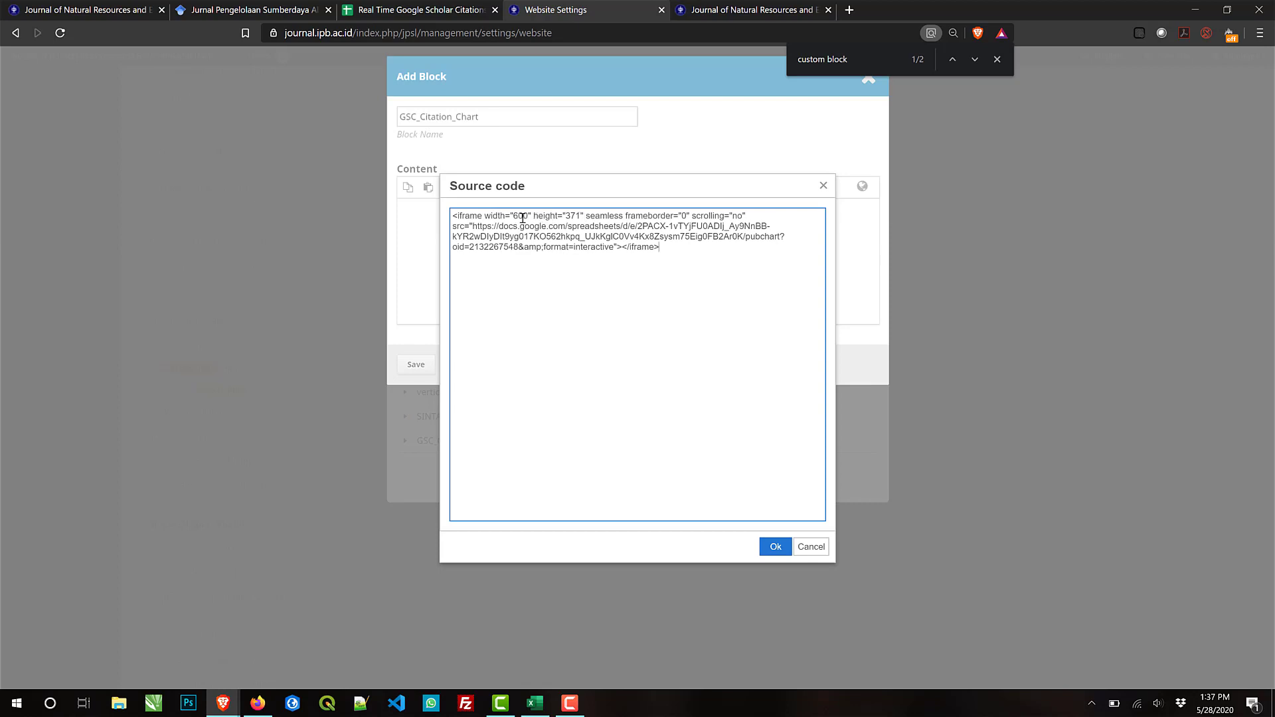
{"action": "left_click_drag", "start_coordinate": [529, 216], "coordinate": [515, 216]}
{"action": "left_click", "coordinate": [516, 216]}
{"action": "type", "text": "%"}
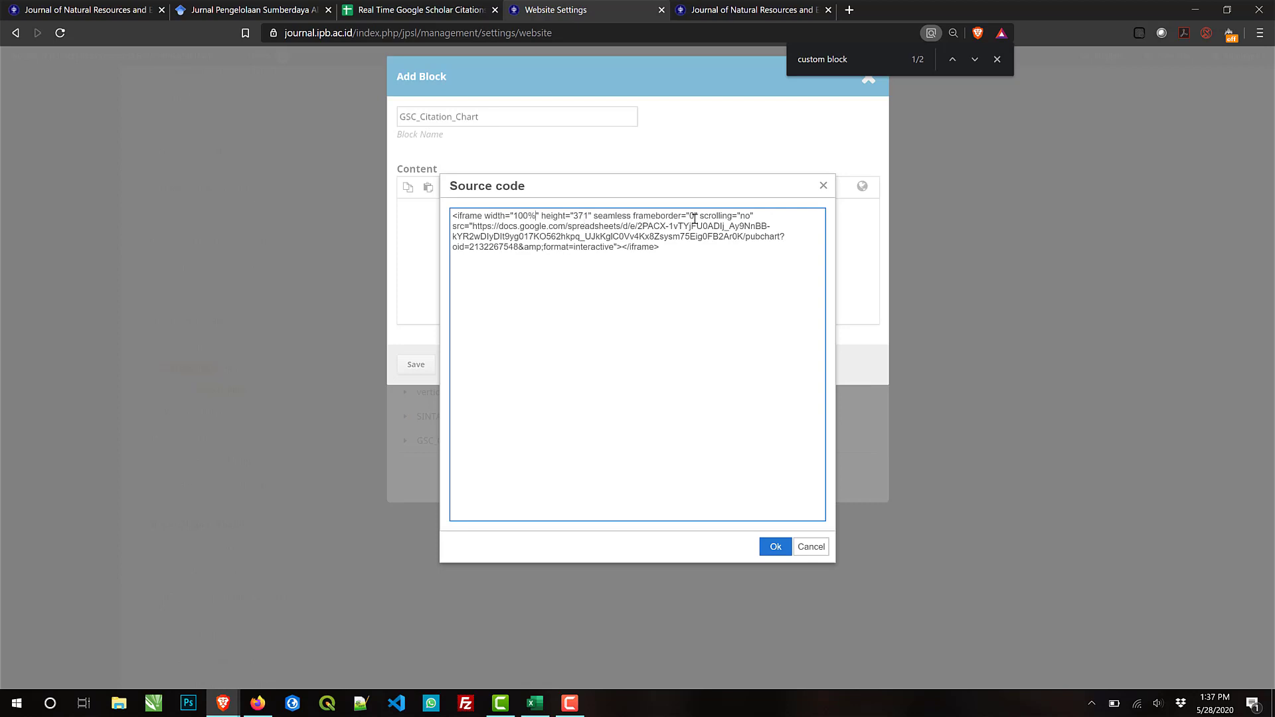
{"action": "left_click", "coordinate": [776, 549]}
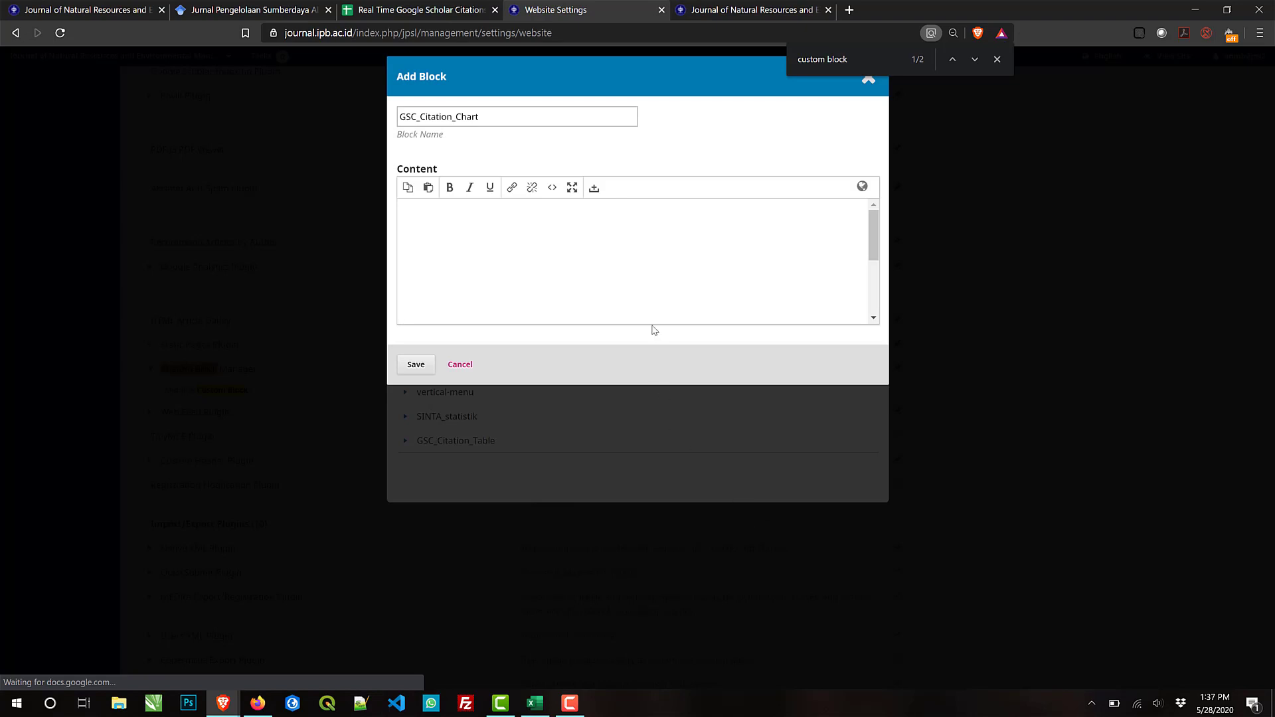
Step: Look over the chart preview in the block content and save the GSC_Citation_Chart block
{"action": "scroll", "coordinate": [747, 274], "scroll_direction": "down", "scroll_amount": 1}
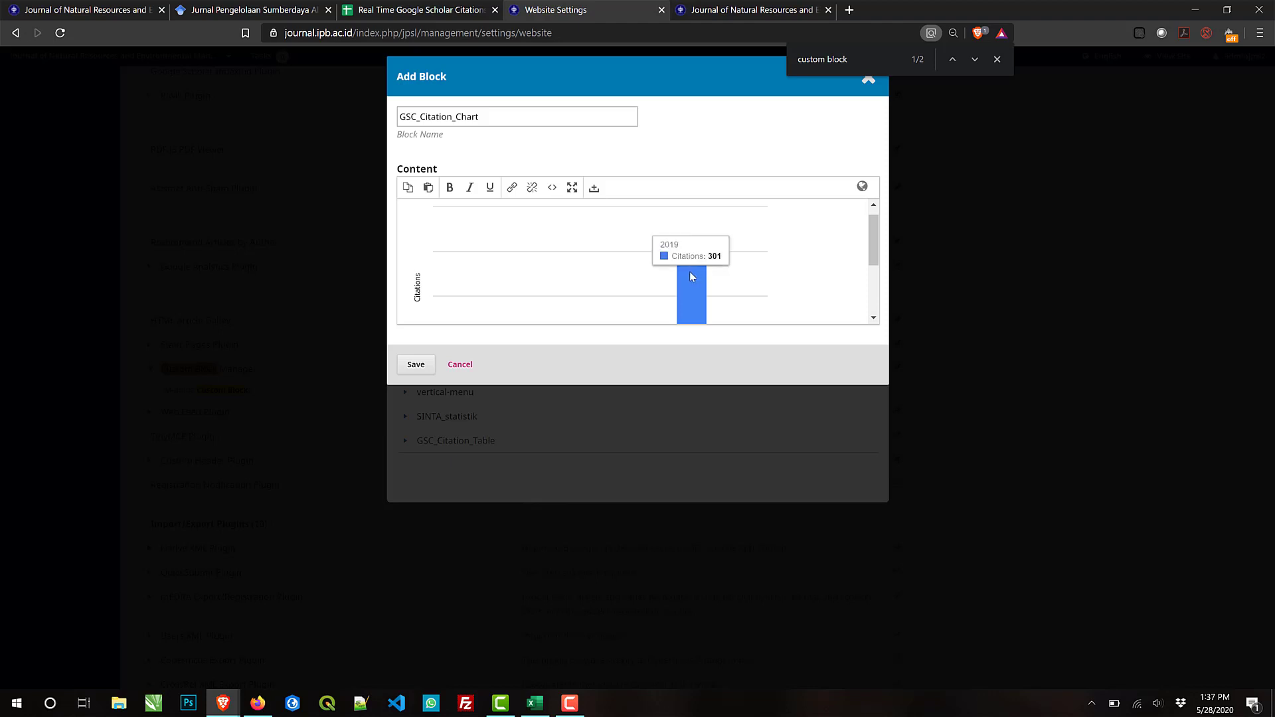
{"action": "scroll", "coordinate": [690, 289], "scroll_direction": "down", "scroll_amount": 2}
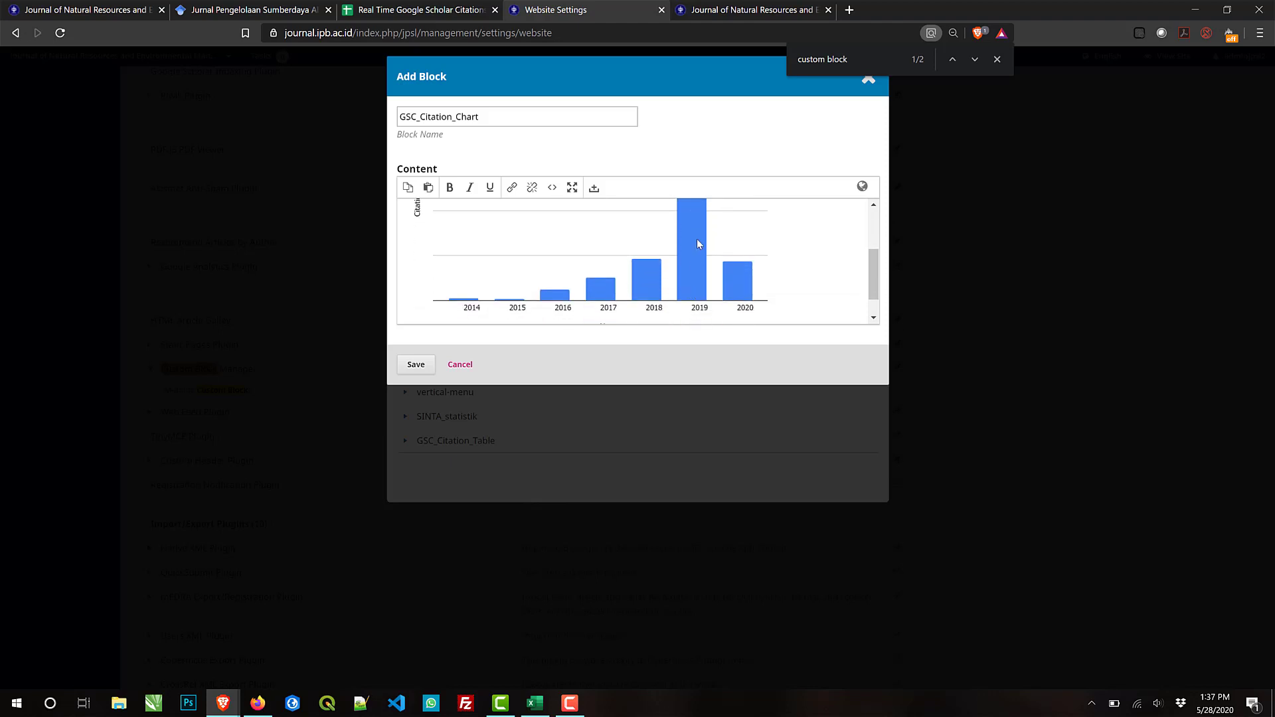
{"action": "scroll", "coordinate": [697, 240], "scroll_direction": "up", "scroll_amount": 1}
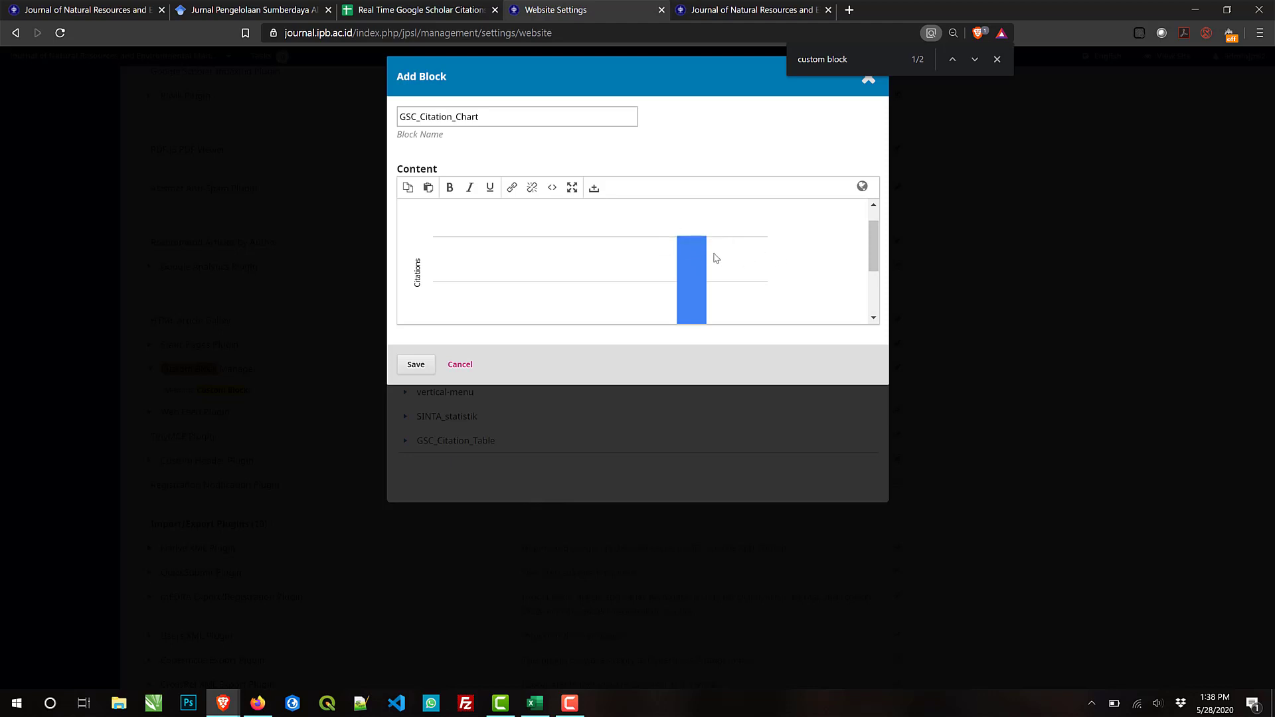
{"action": "mouse_move", "coordinate": [698, 261]}
{"action": "scroll", "coordinate": [820, 269], "scroll_direction": "down", "scroll_amount": 1}
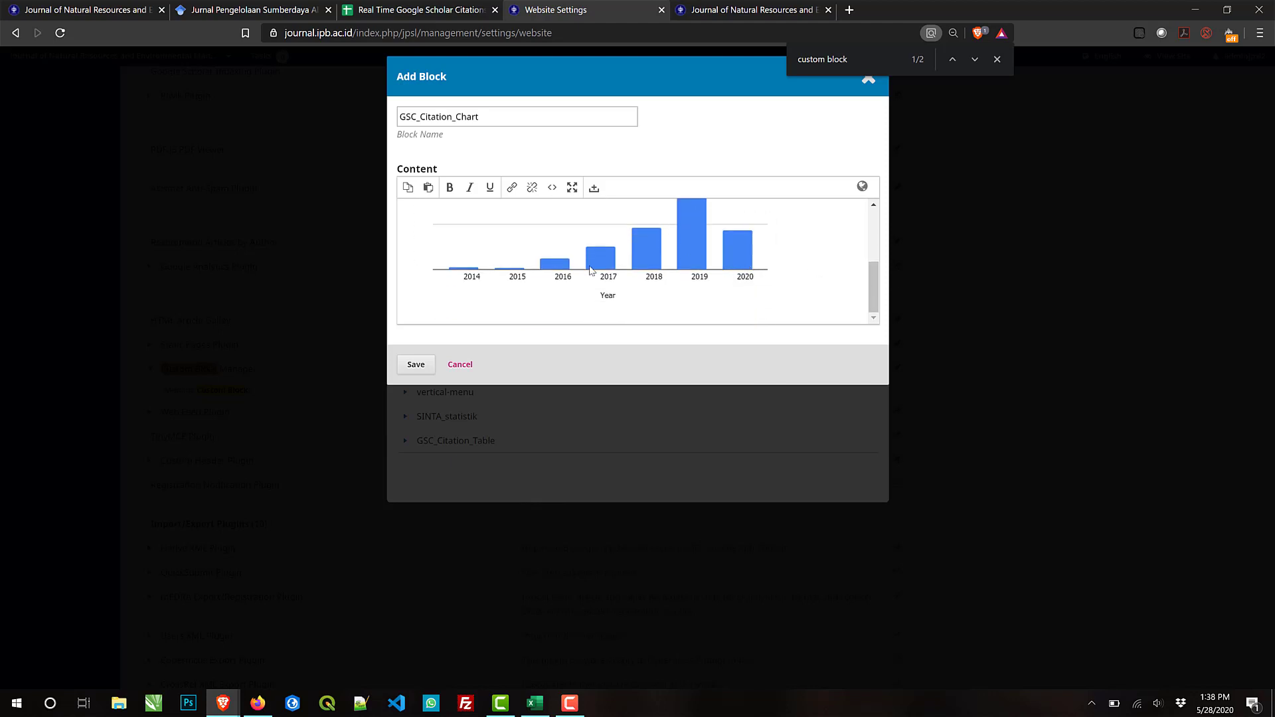
{"action": "left_click", "coordinate": [425, 371]}
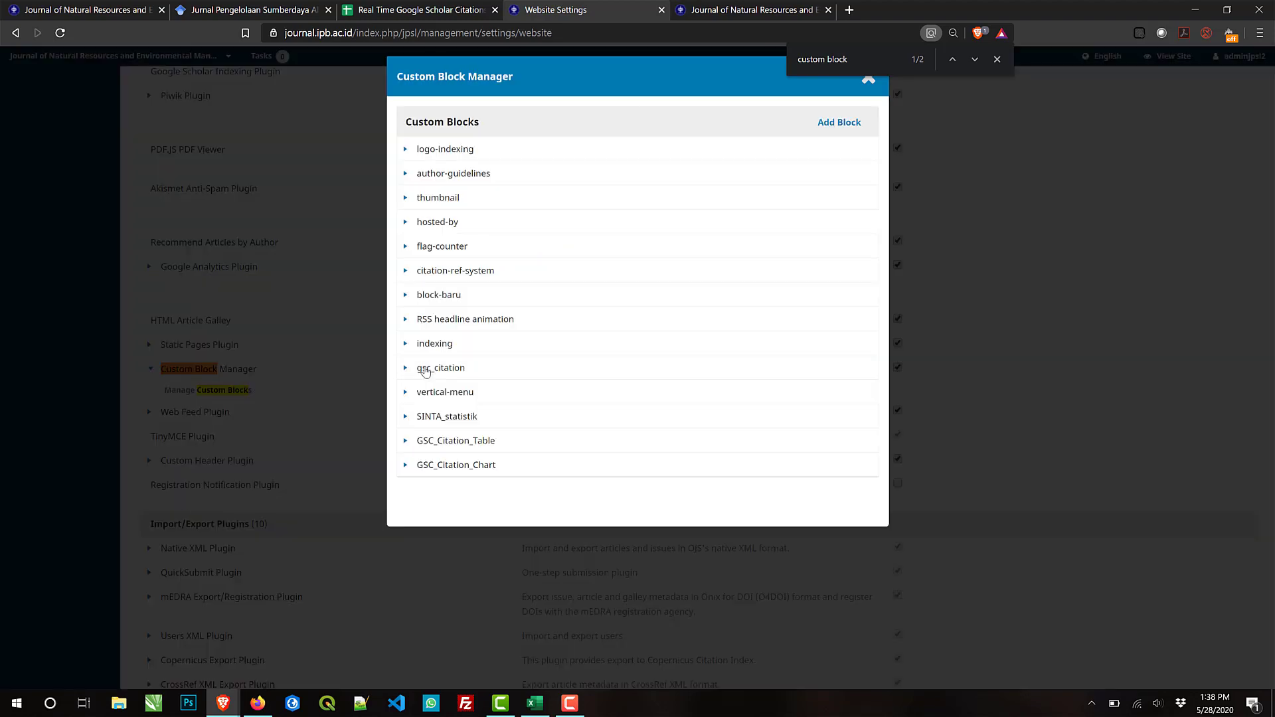
Step: Reload the journal's public home page and check how the citation chart fits in the sidebar
{"action": "left_click", "coordinate": [729, 8]}
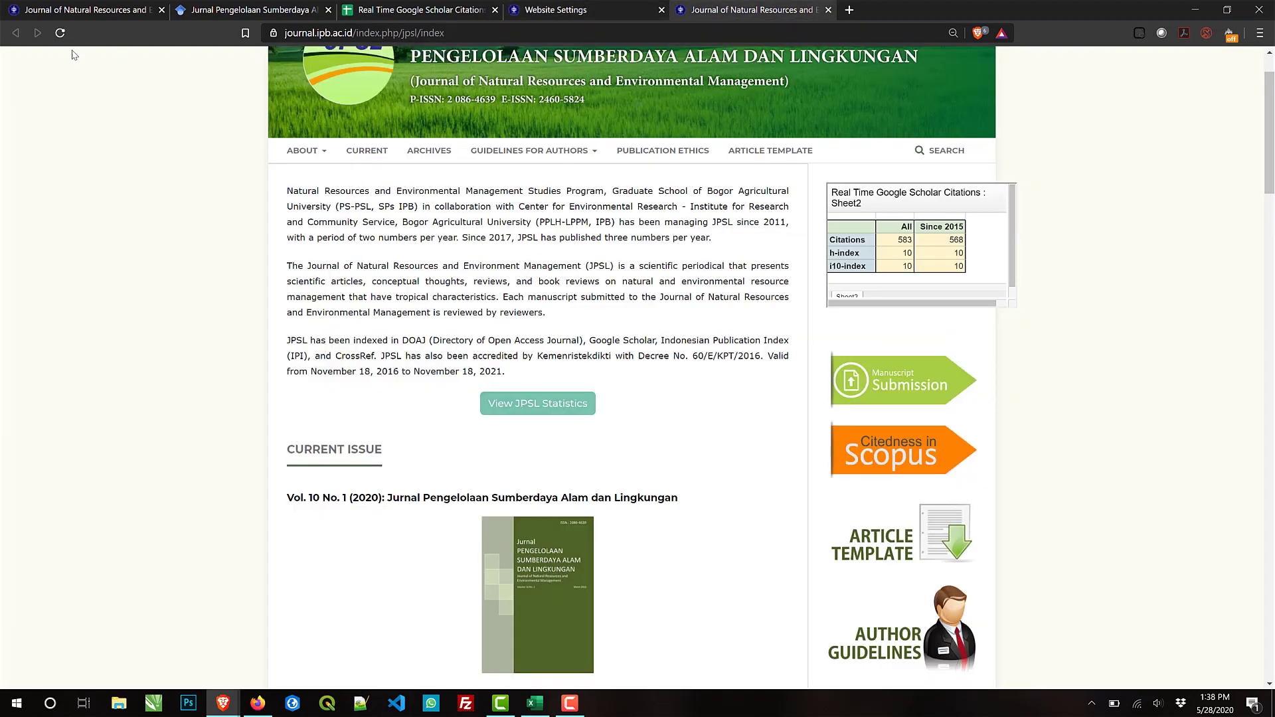
{"action": "left_click", "coordinate": [59, 32]}
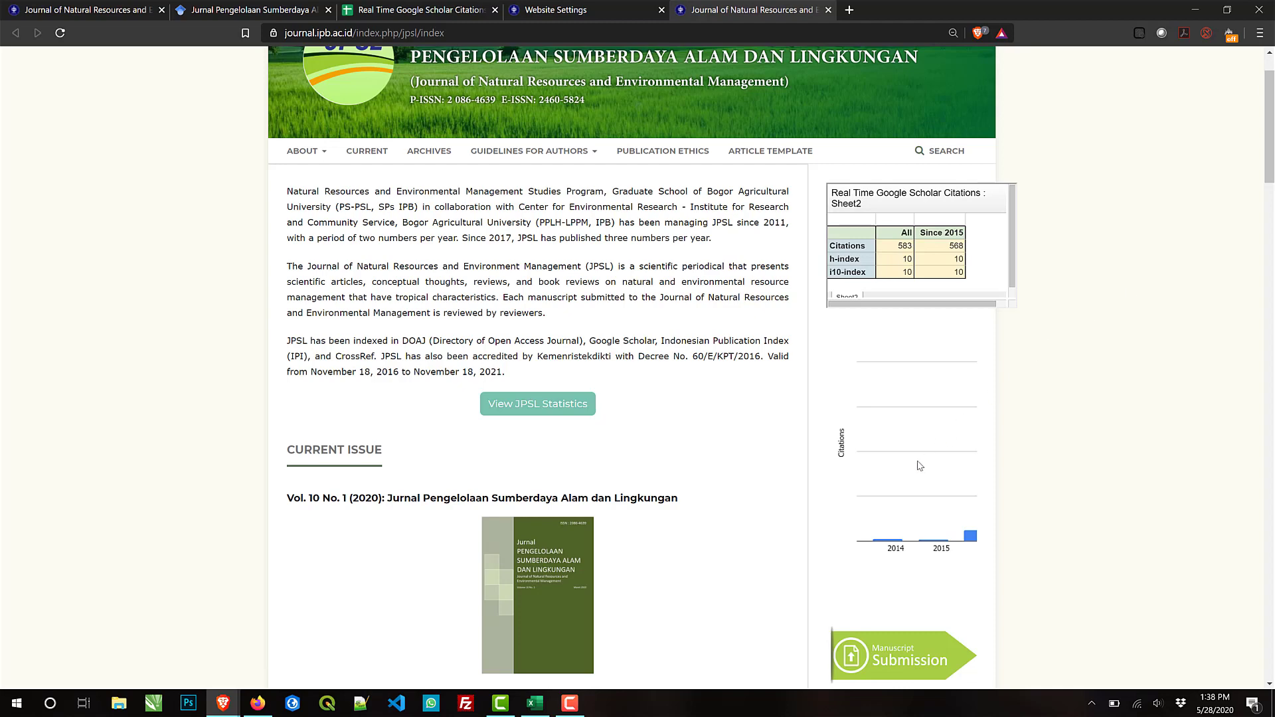
{"action": "mouse_move", "coordinate": [972, 540]}
{"action": "mouse_move", "coordinate": [893, 545]}
Step: Reopen the GSC_Citation_Chart block in Website Settings and set its iframe width to 200 and height to 150 in the source code
{"action": "left_click", "coordinate": [571, 9]}
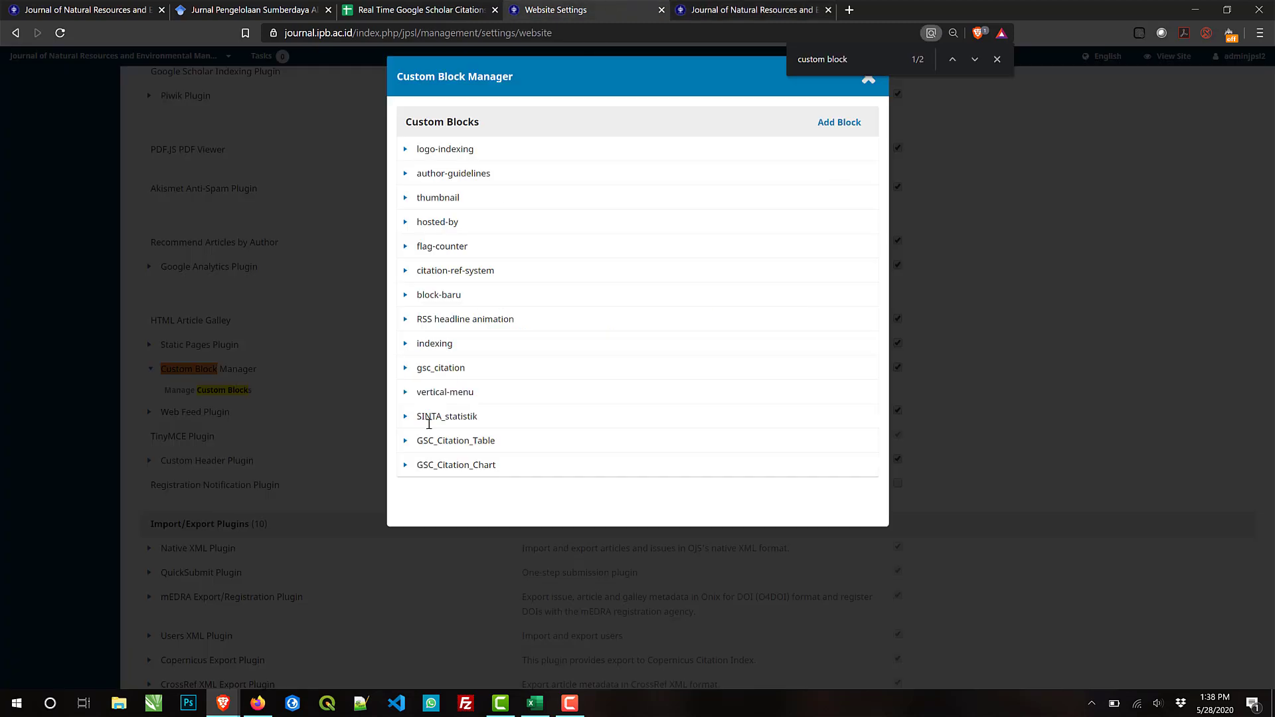
{"action": "left_click", "coordinate": [407, 467]}
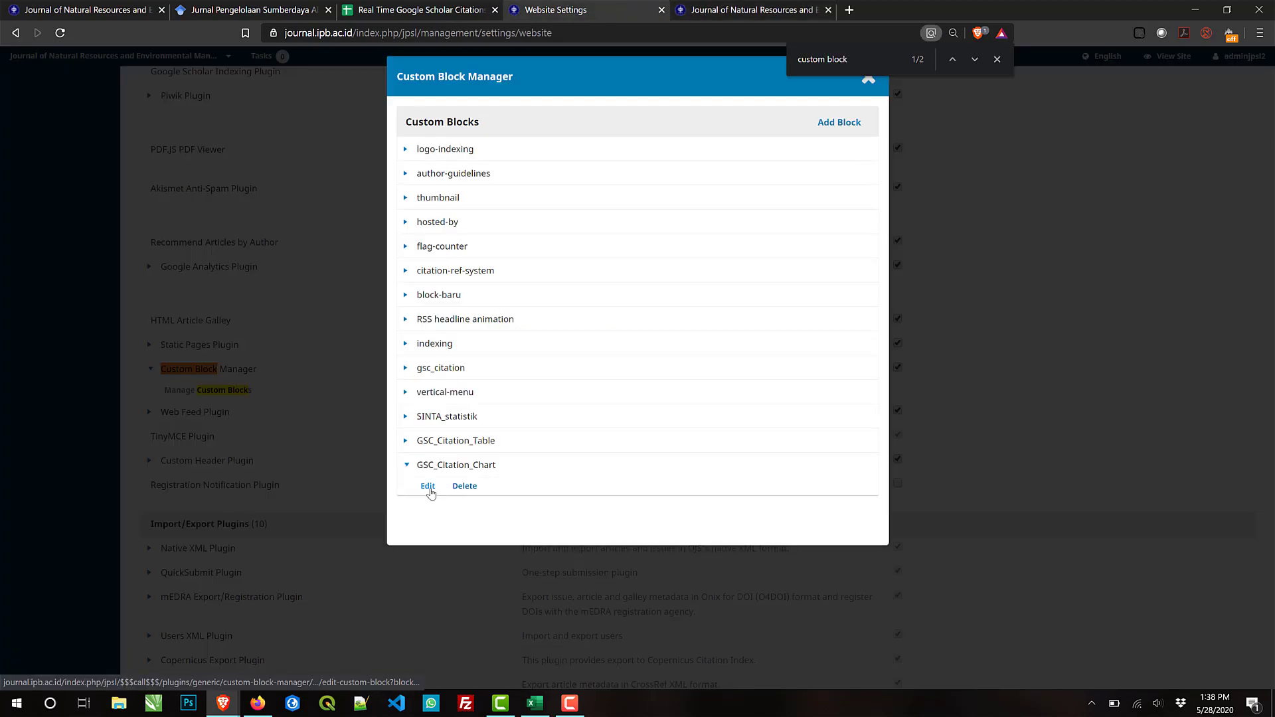
{"action": "left_click", "coordinate": [428, 487]}
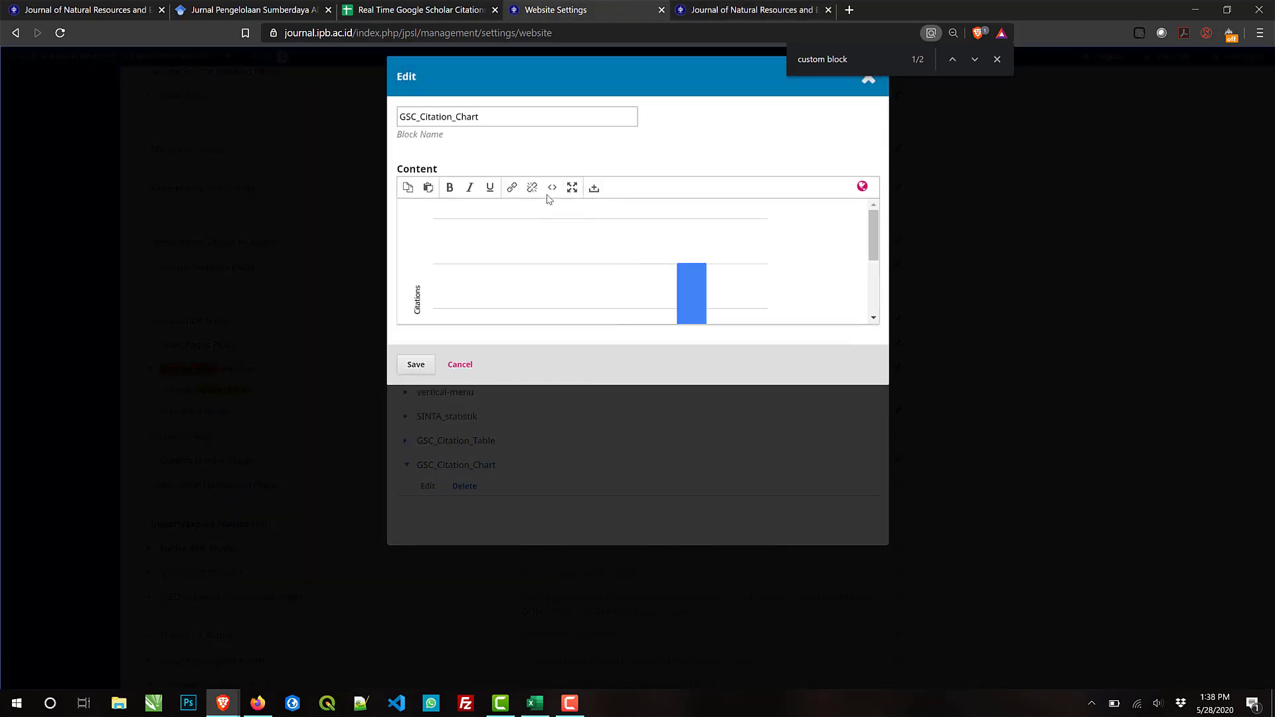
{"action": "left_click", "coordinate": [552, 187]}
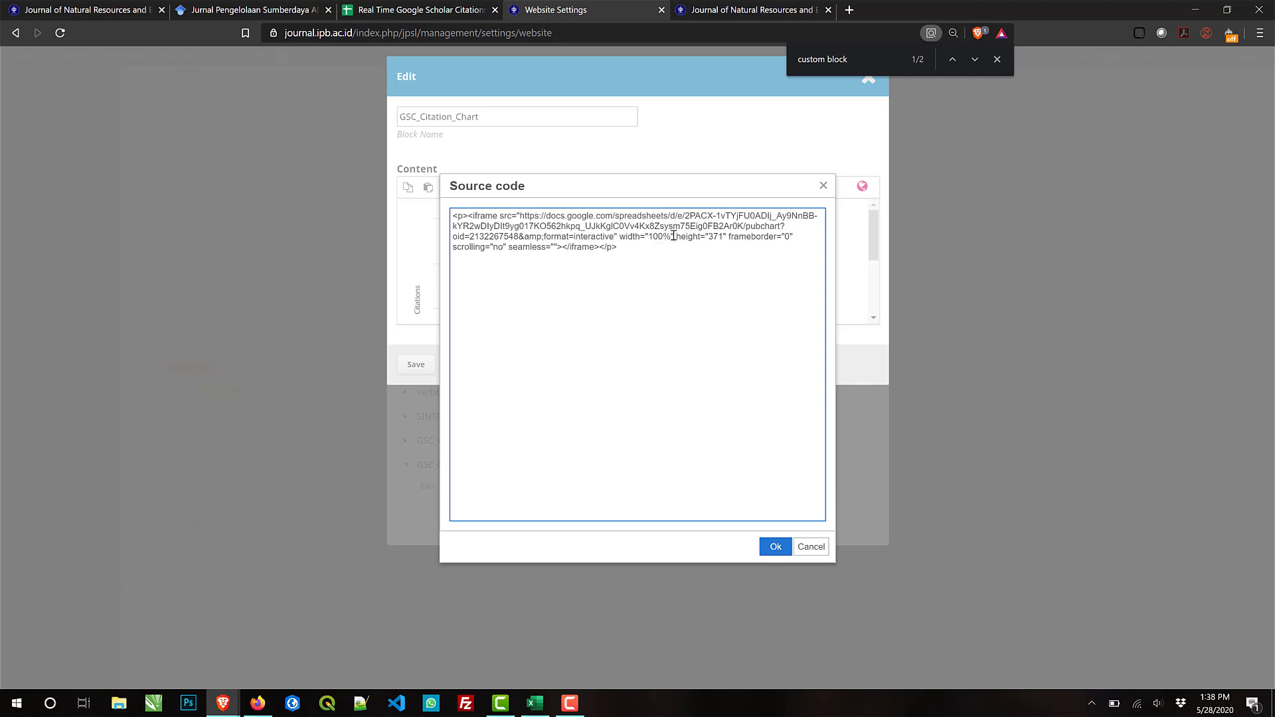
{"action": "left_click_drag", "start_coordinate": [673, 236], "coordinate": [650, 237]}
{"action": "key", "text": "BackSpace"}
{"action": "type", "text": "200\""}
{"action": "key", "text": "BackSpace"}
{"action": "key", "text": "BackSpace"}
{"action": "key", "text": "BackSpace"}
{"action": "type", "text": "150"}
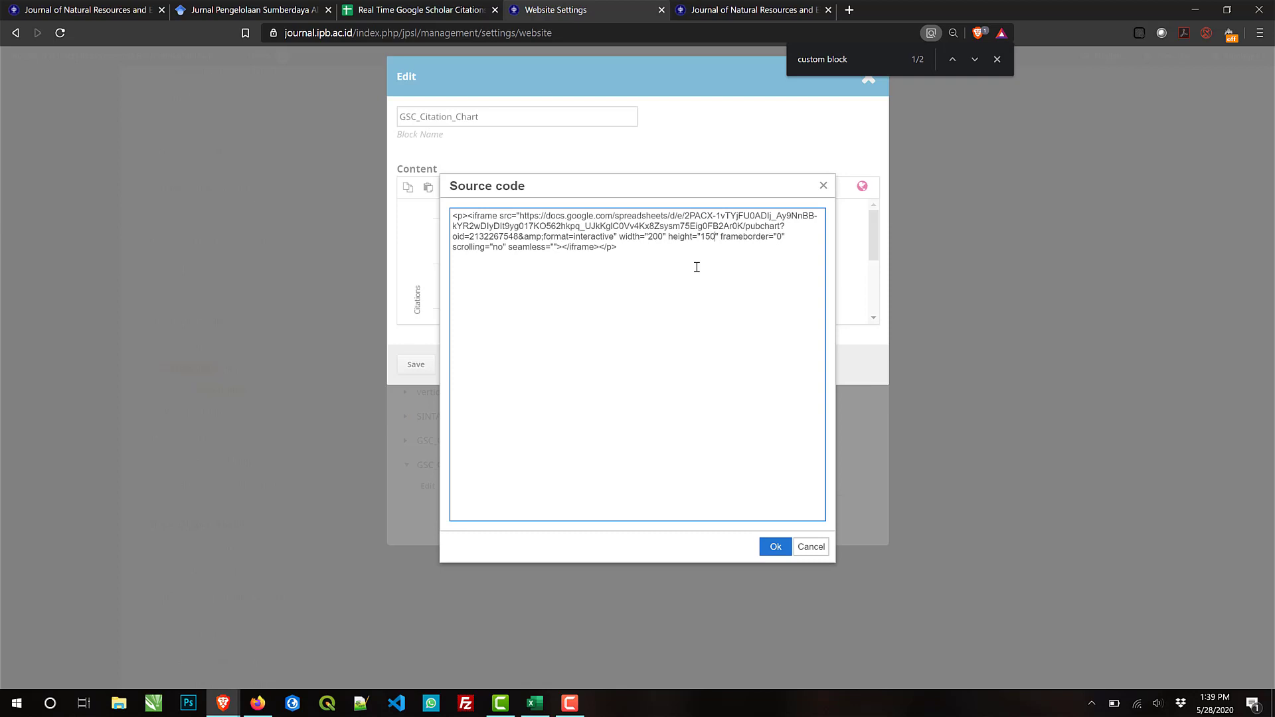
{"action": "left_click", "coordinate": [775, 546]}
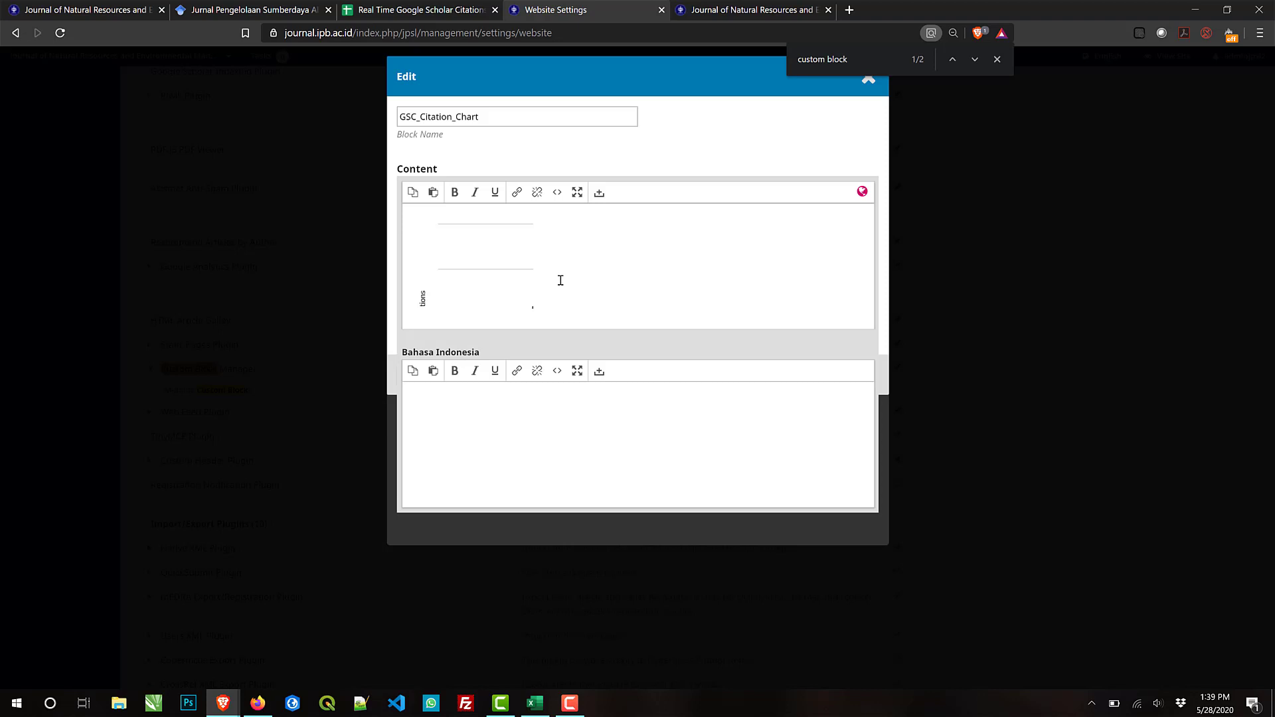
Step: Set the chart iframe's width to 100% in the block's source code
{"action": "left_click", "coordinate": [564, 200]}
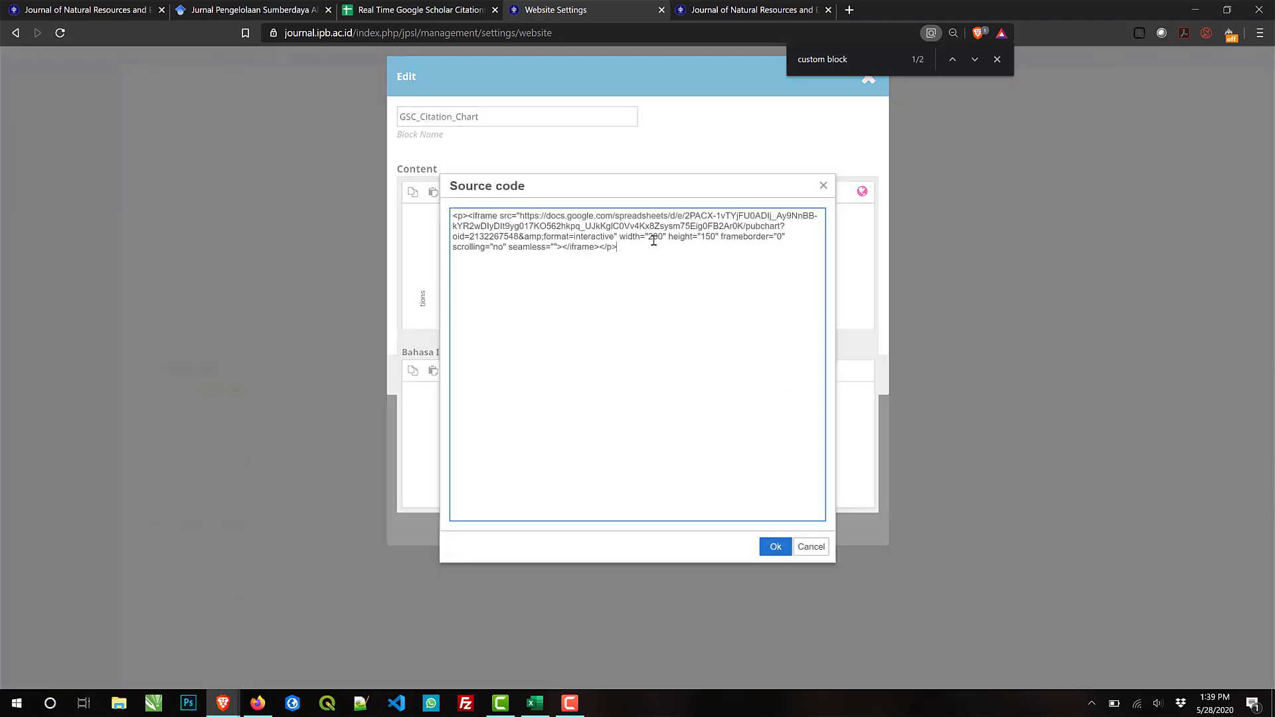
{"action": "left_click", "coordinate": [653, 241]}
{"action": "key", "text": "BackSpace"}
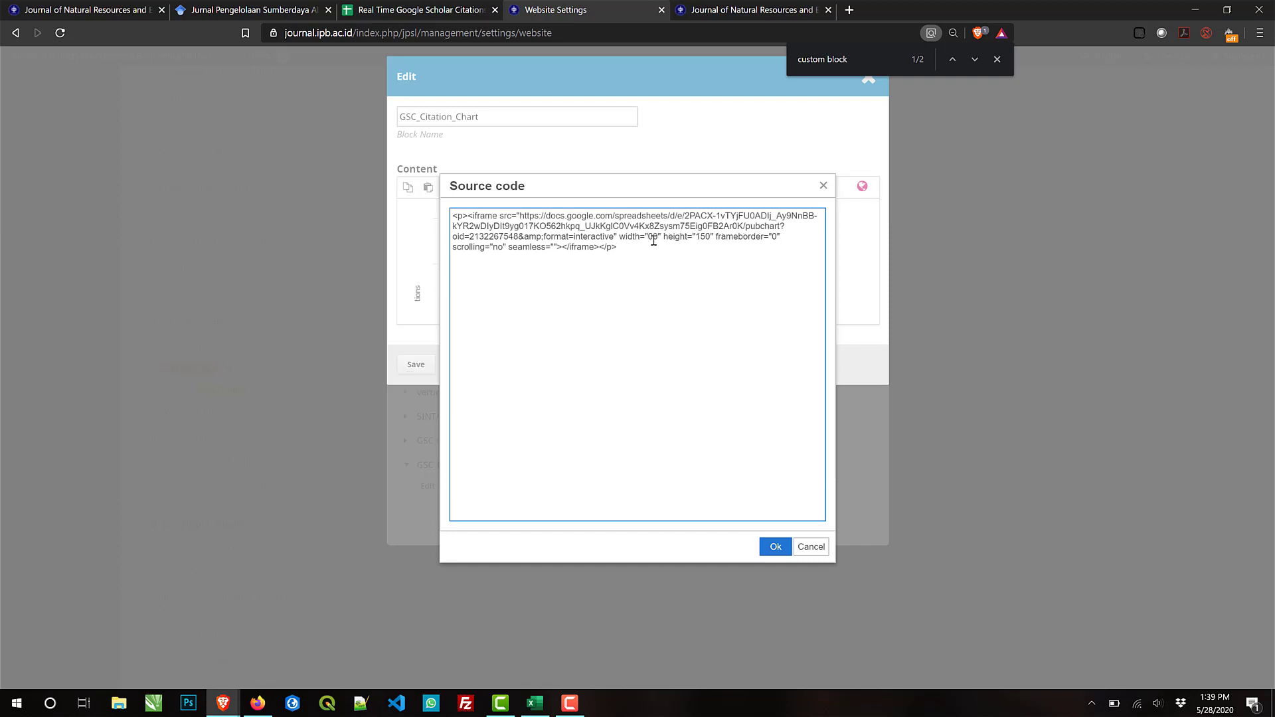
{"action": "type", "text": "100%"}
{"action": "left_click", "coordinate": [775, 546]}
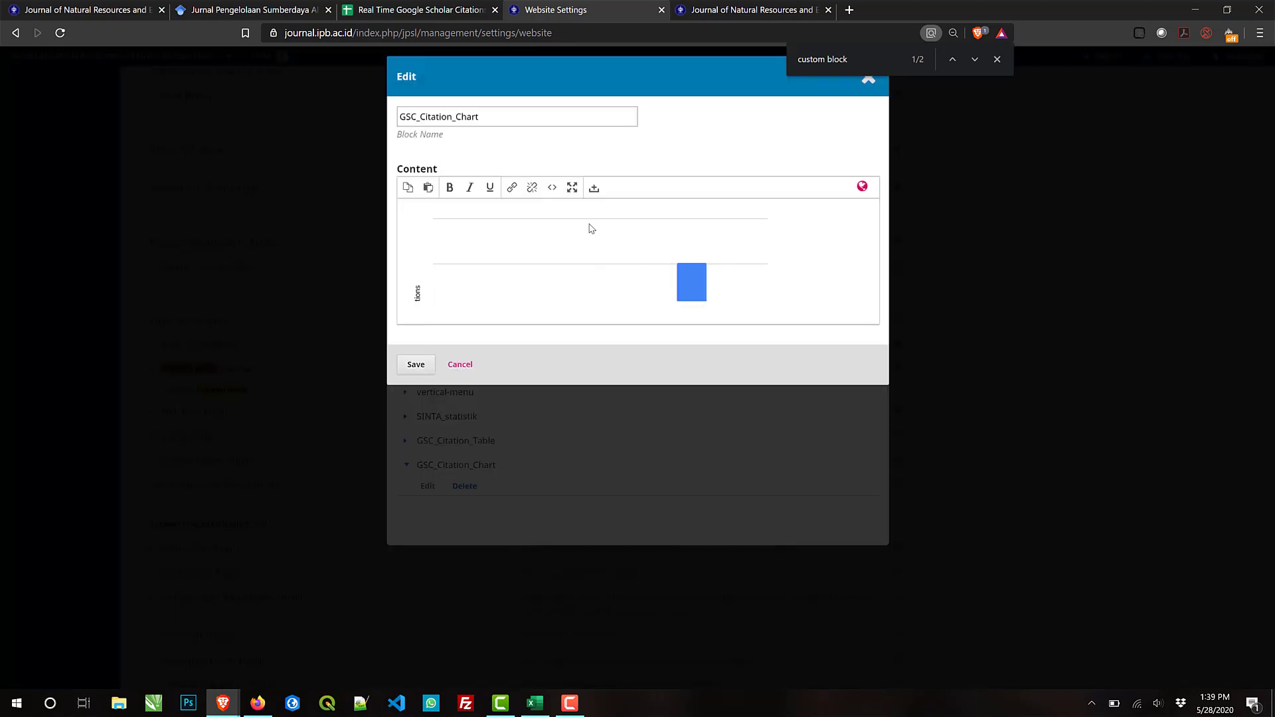
Step: Set the chart iframe's scrolling attribute to "yes" in the source code and check the scrollable preview
{"action": "left_click", "coordinate": [552, 193]}
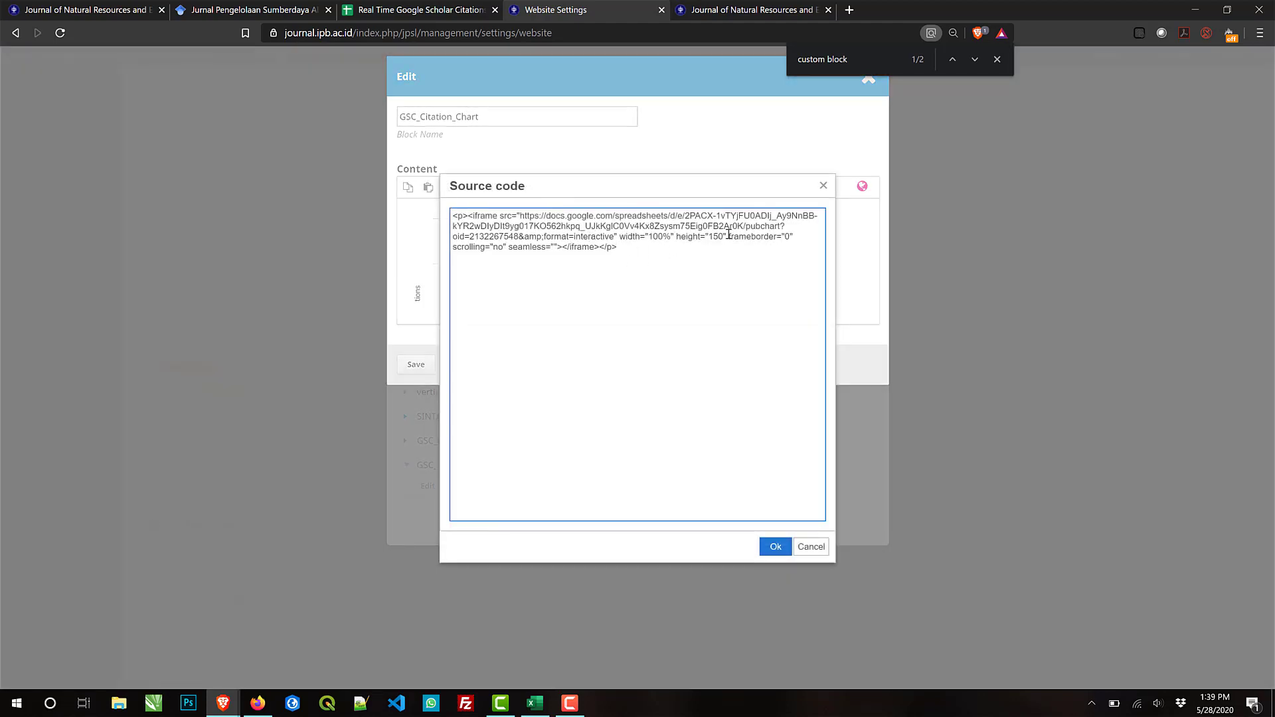
{"action": "double_click", "coordinate": [499, 247]}
{"action": "key", "text": "BackSpace"}
{"action": "type", "text": "yes"}
{"action": "left_click", "coordinate": [775, 547]}
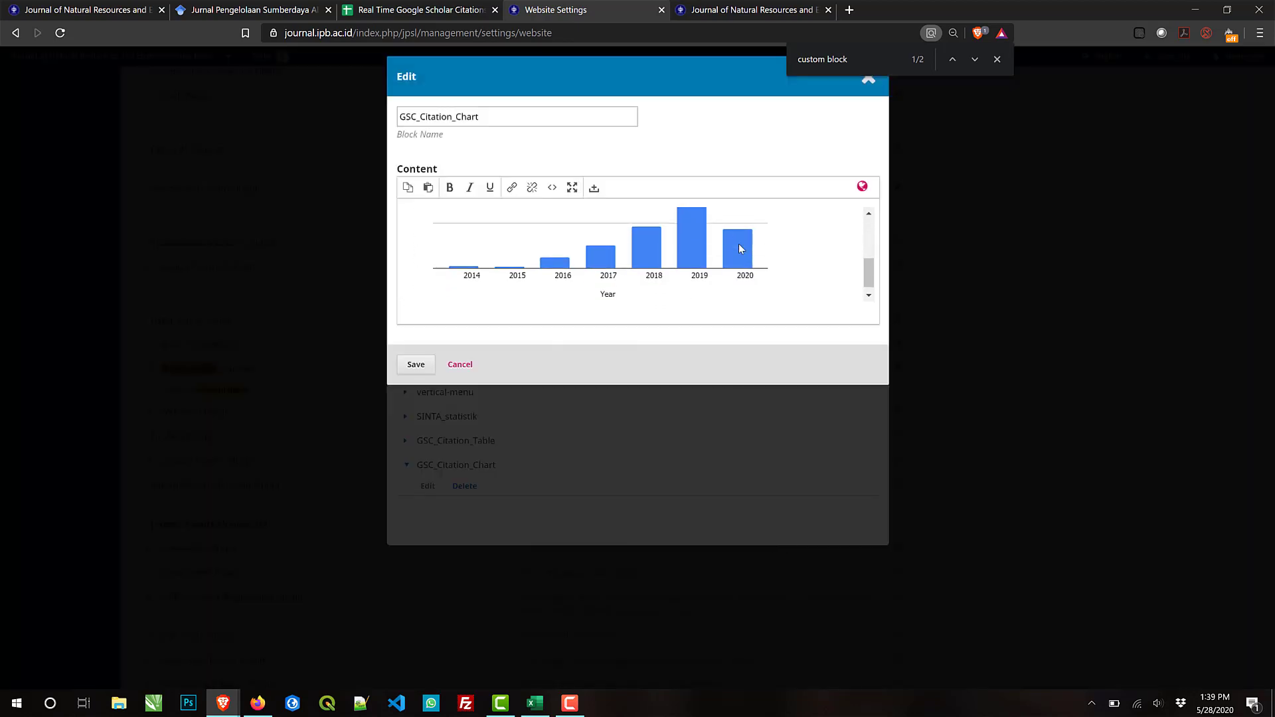
{"action": "scroll", "coordinate": [738, 244], "scroll_direction": "down", "scroll_amount": 2}
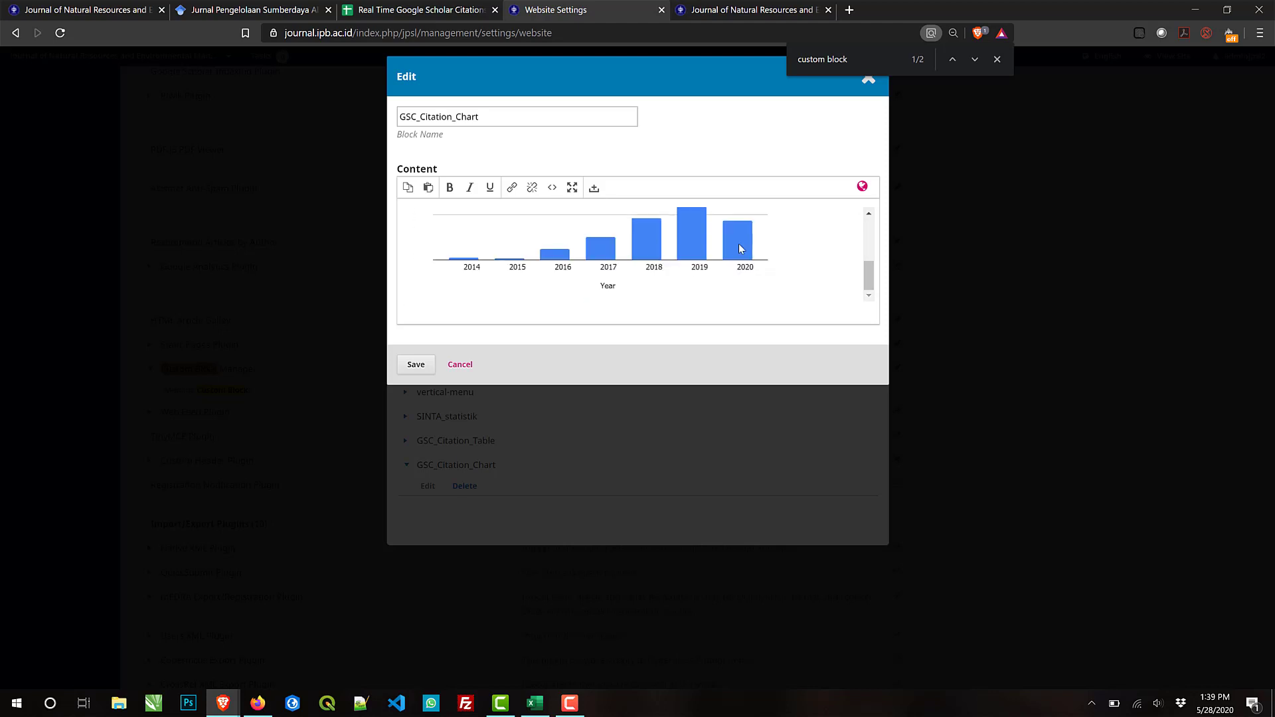
Step: Set the chart iframe's height to 350 in the GSC_Citation_Chart block's source code and save the block
{"action": "left_click", "coordinate": [552, 188]}
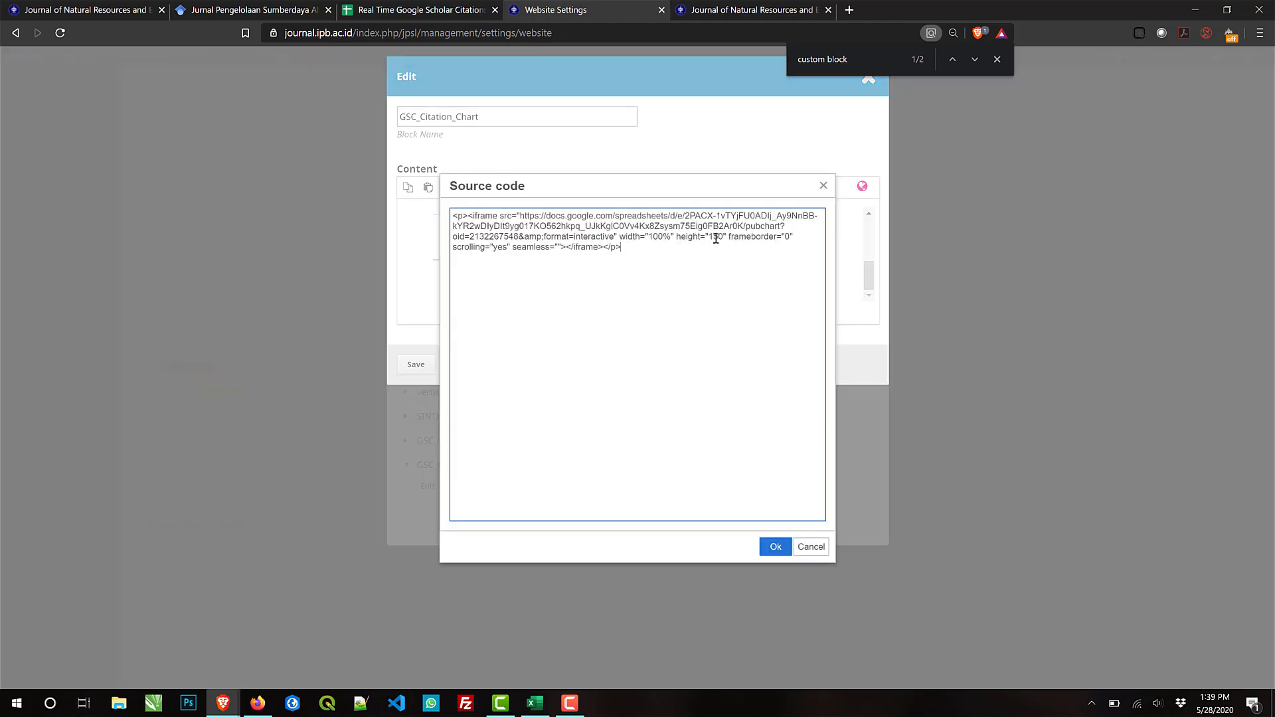
{"action": "left_click", "coordinate": [715, 238]}
{"action": "key", "text": "BackSpace"}
{"action": "type", "text": "3"}
{"action": "left_click", "coordinate": [777, 546]}
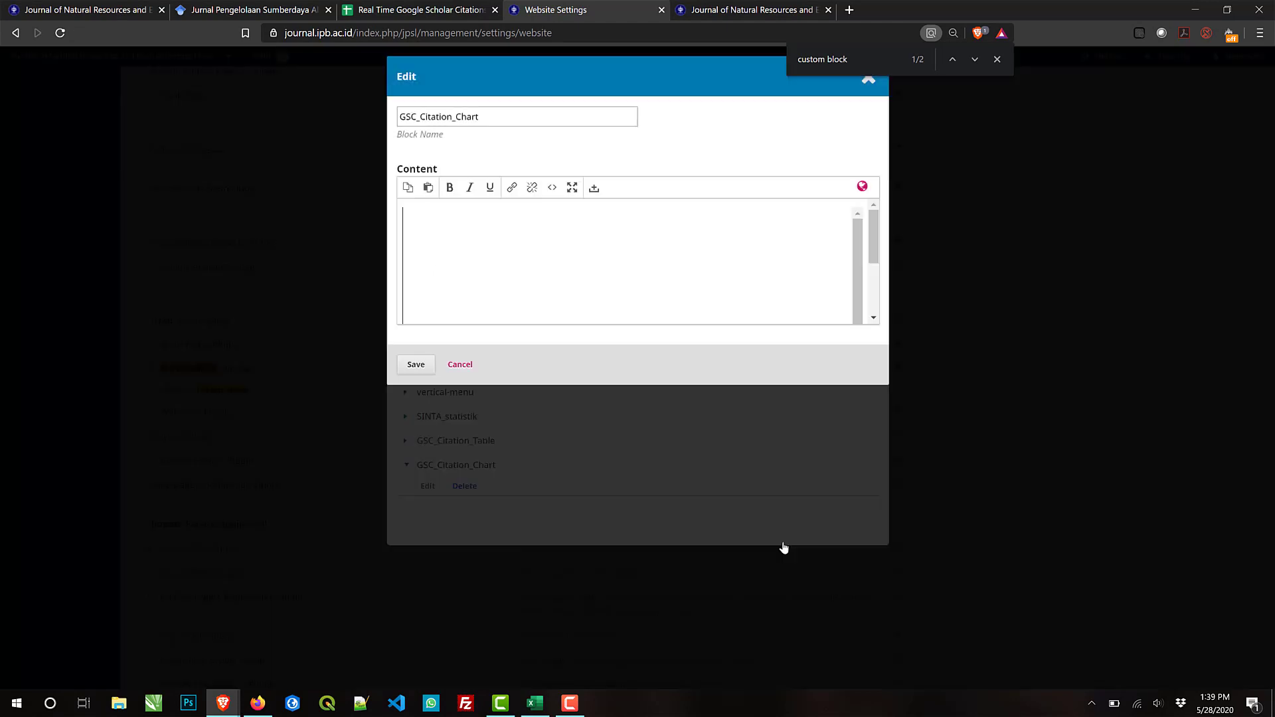
{"action": "scroll", "coordinate": [777, 297], "scroll_direction": "down", "scroll_amount": 2}
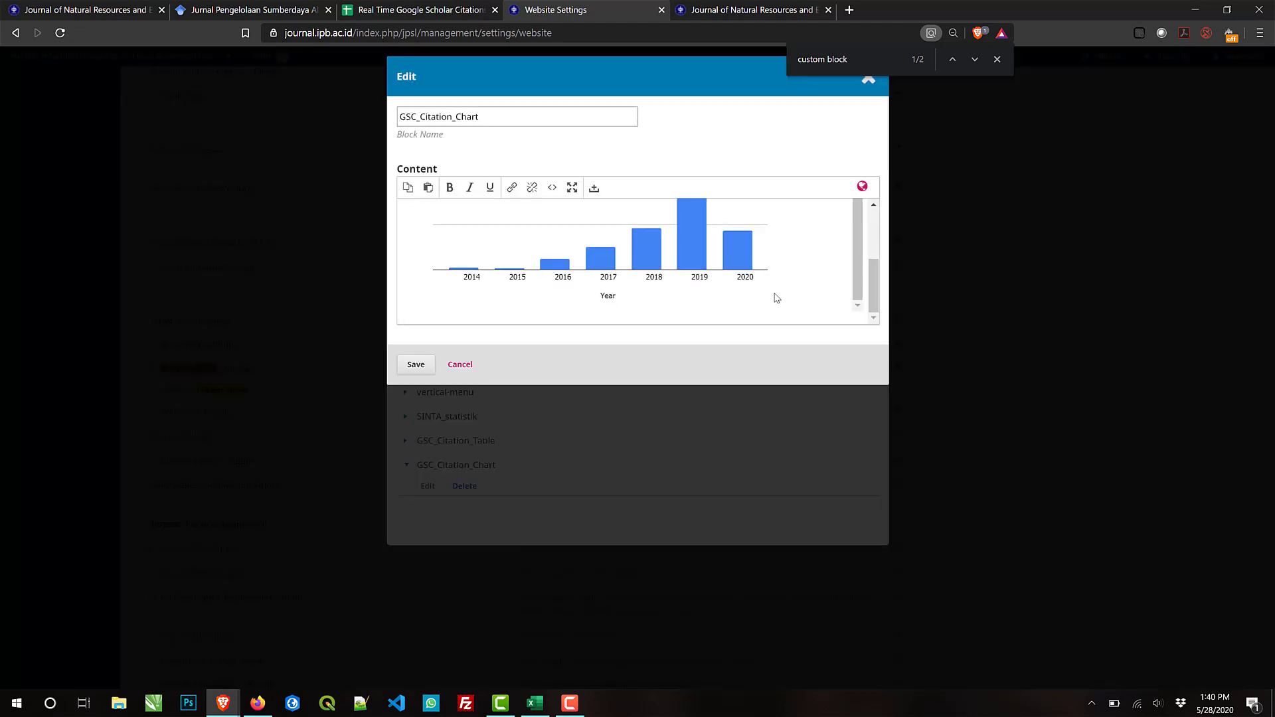
{"action": "left_click", "coordinate": [416, 365]}
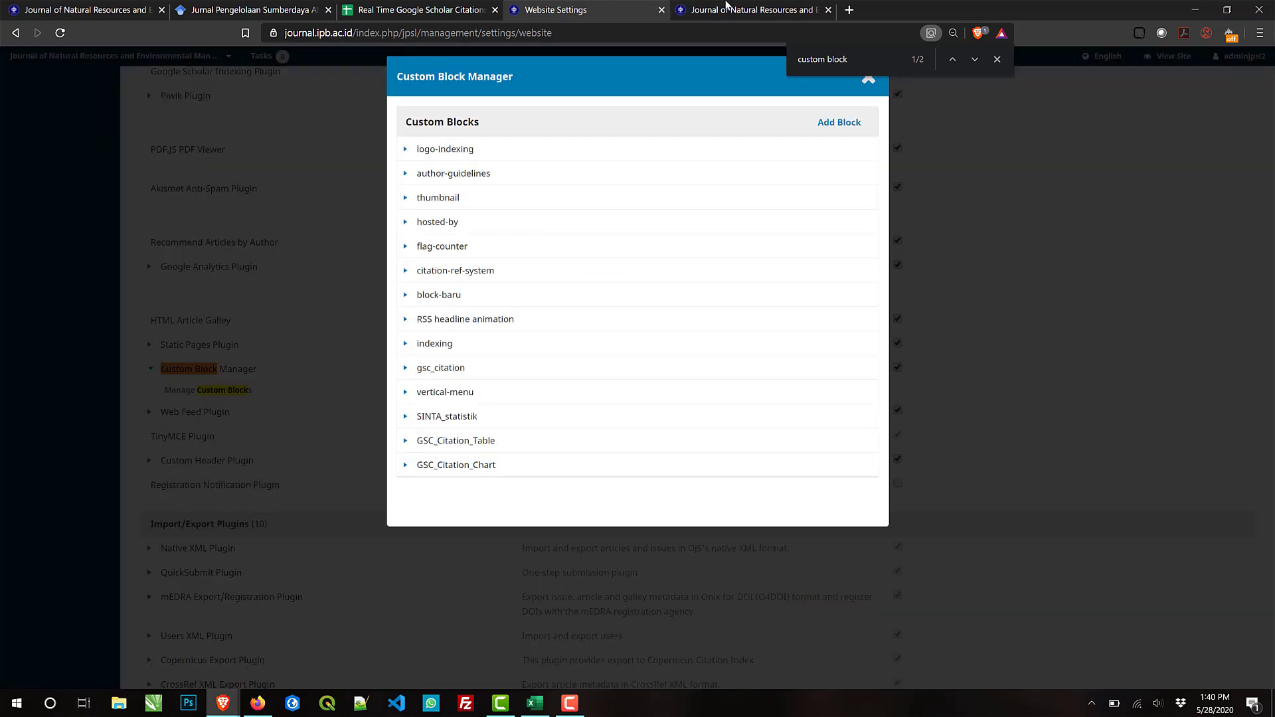
Step: Reload the journal's public home page and examine the sidebar citation chart by scrolling it horizontally and vertically and reading its bars
{"action": "left_click", "coordinate": [729, 8]}
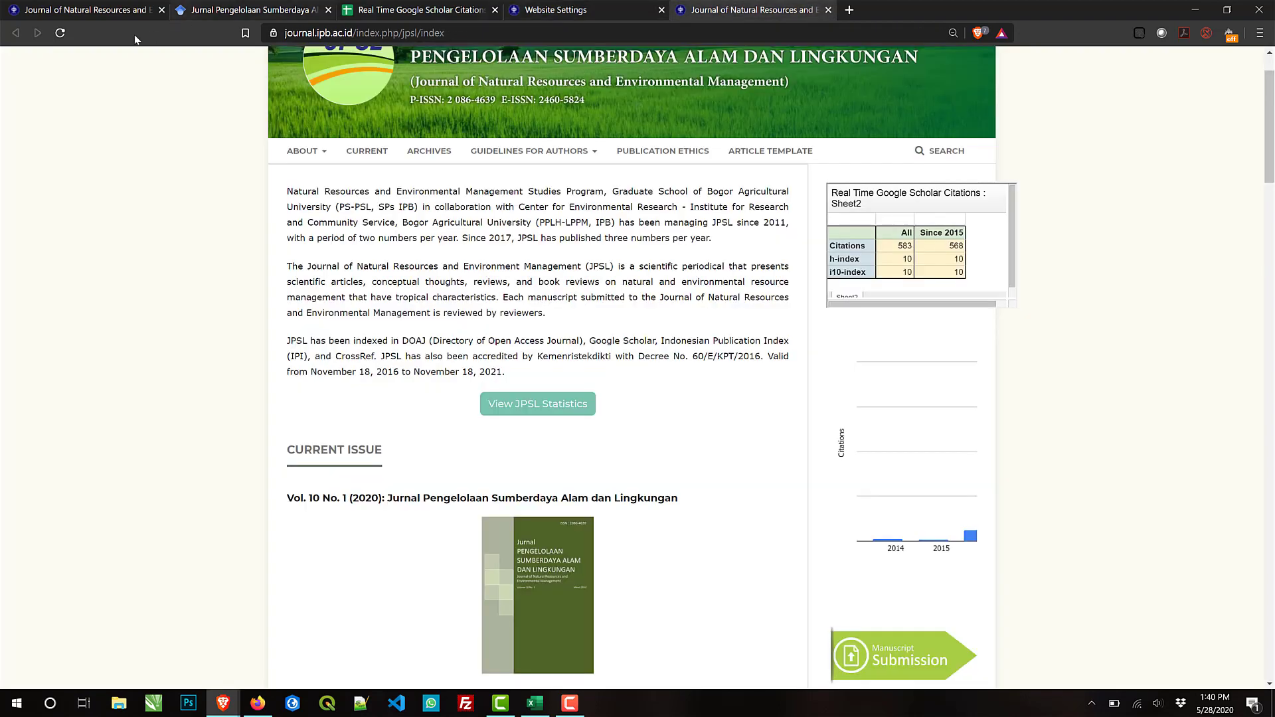
{"action": "left_click", "coordinate": [60, 32]}
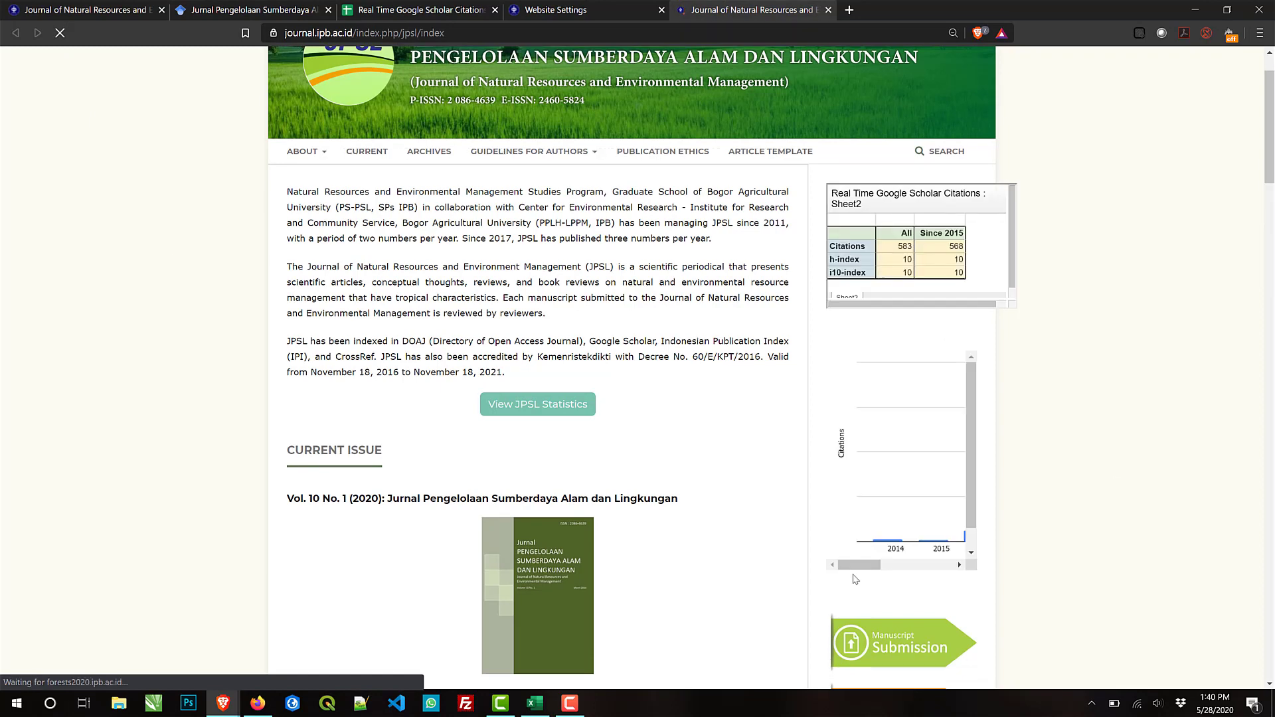
{"action": "left_click_drag", "start_coordinate": [857, 564], "coordinate": [934, 567]}
{"action": "mouse_move", "coordinate": [892, 469]}
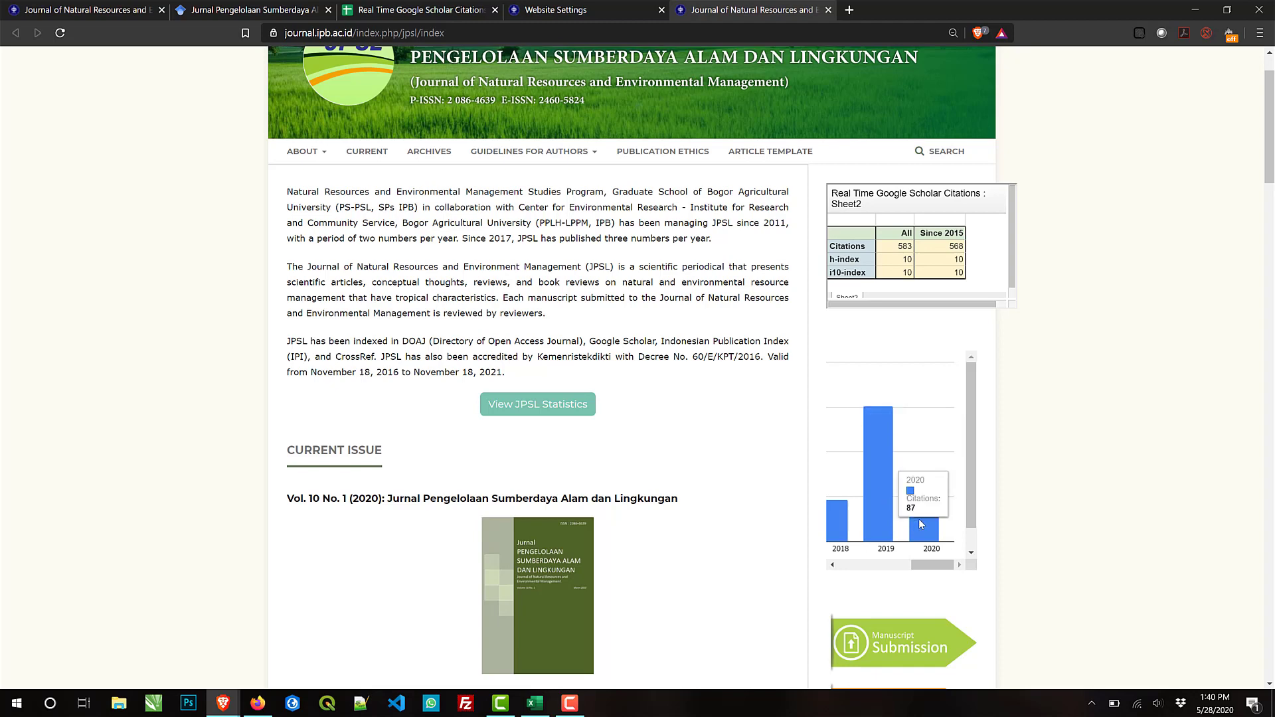
{"action": "mouse_move", "coordinate": [840, 523]}
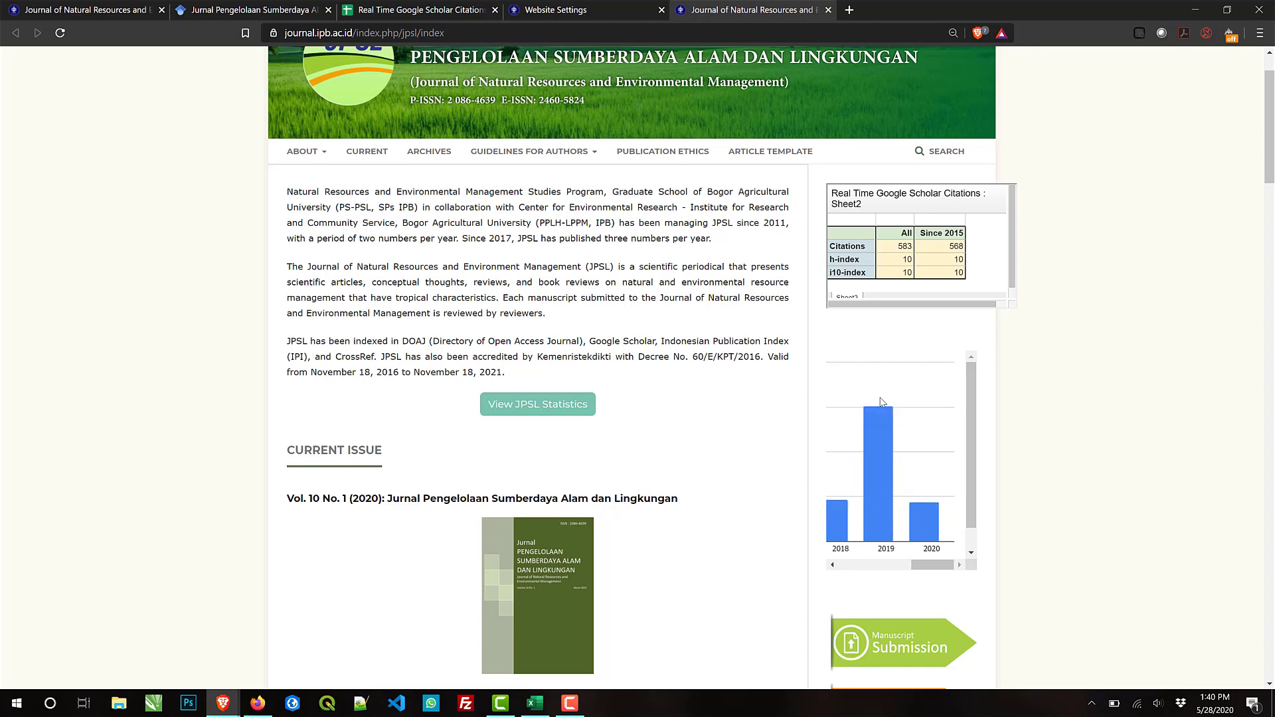
{"action": "mouse_move", "coordinate": [879, 433]}
{"action": "left_click_drag", "start_coordinate": [936, 566], "coordinate": [863, 566]}
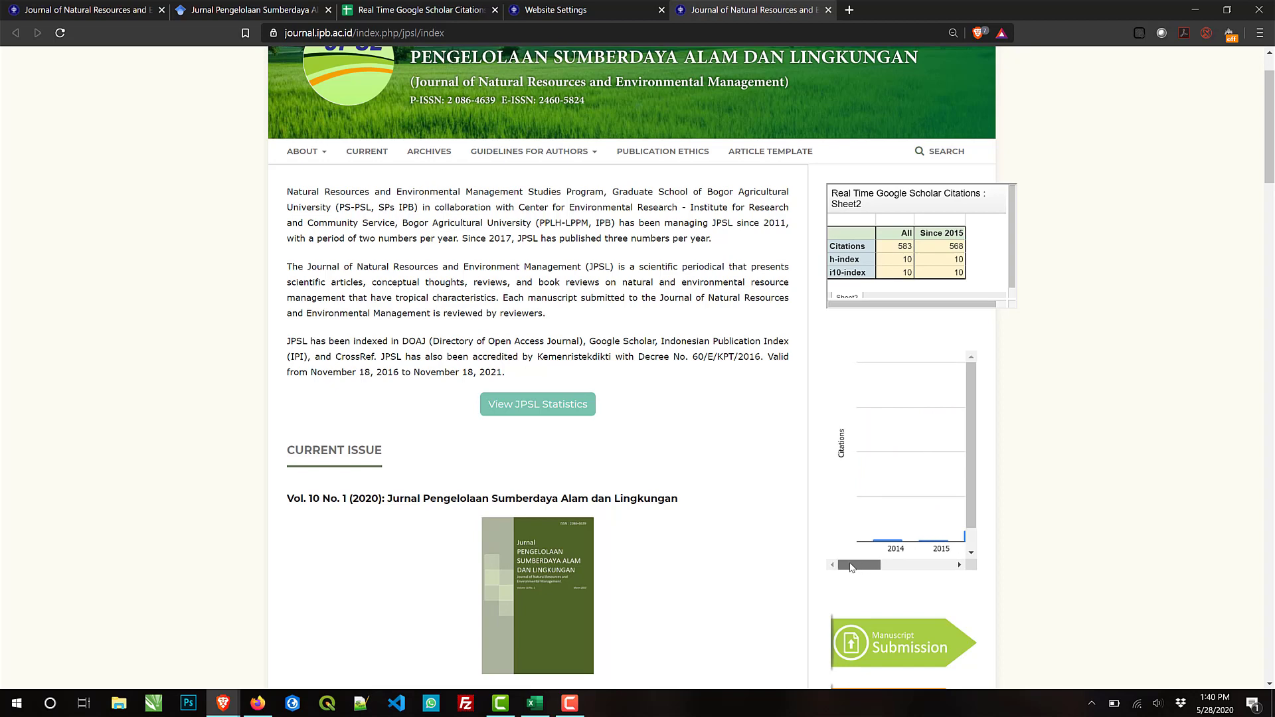
{"action": "left_click_drag", "start_coordinate": [968, 476], "coordinate": [969, 516]}
{"action": "left_click_drag", "start_coordinate": [872, 566], "coordinate": [940, 561]}
{"action": "mouse_move", "coordinate": [882, 452]}
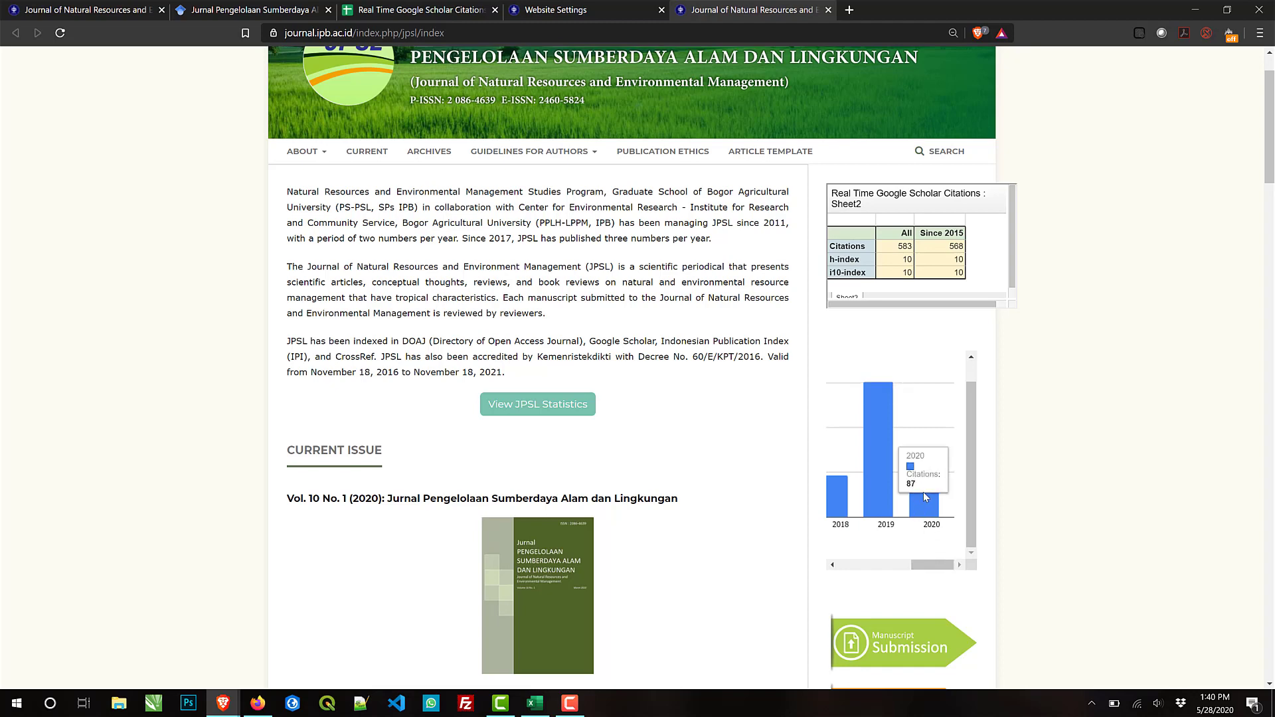
{"action": "mouse_move", "coordinate": [881, 423]}
{"action": "mouse_move", "coordinate": [932, 497]}
{"action": "mouse_move", "coordinate": [885, 430]}
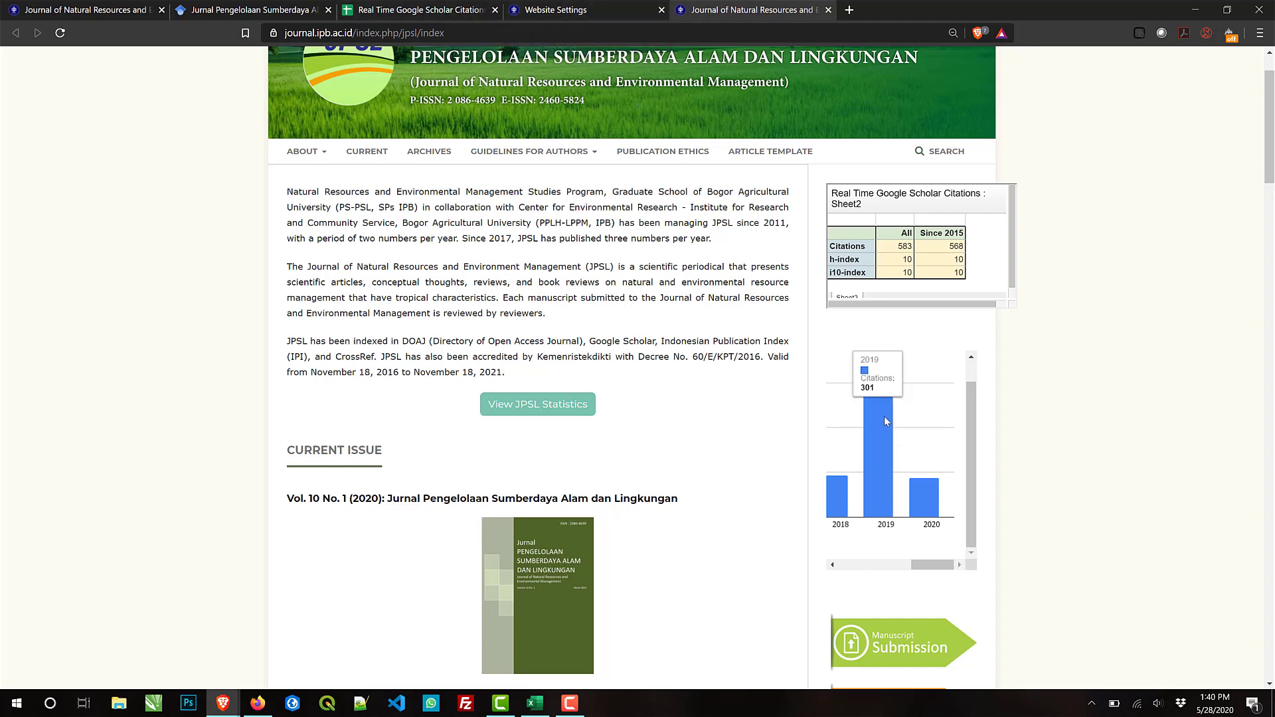
Step: Close the publish-to-web dialog in the Real Time Google Scholar Citations spreadsheet
{"action": "left_click", "coordinate": [428, 8]}
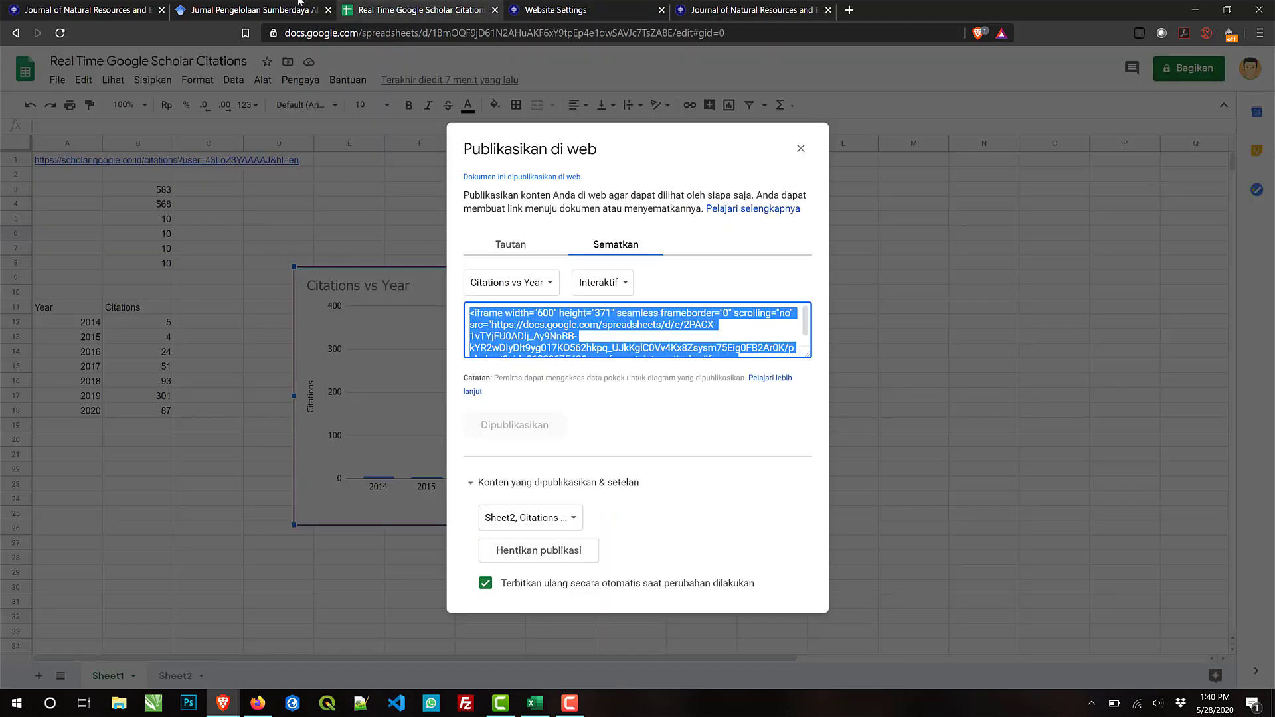
{"action": "left_click", "coordinate": [299, 5]}
{"action": "left_click", "coordinate": [379, 8]}
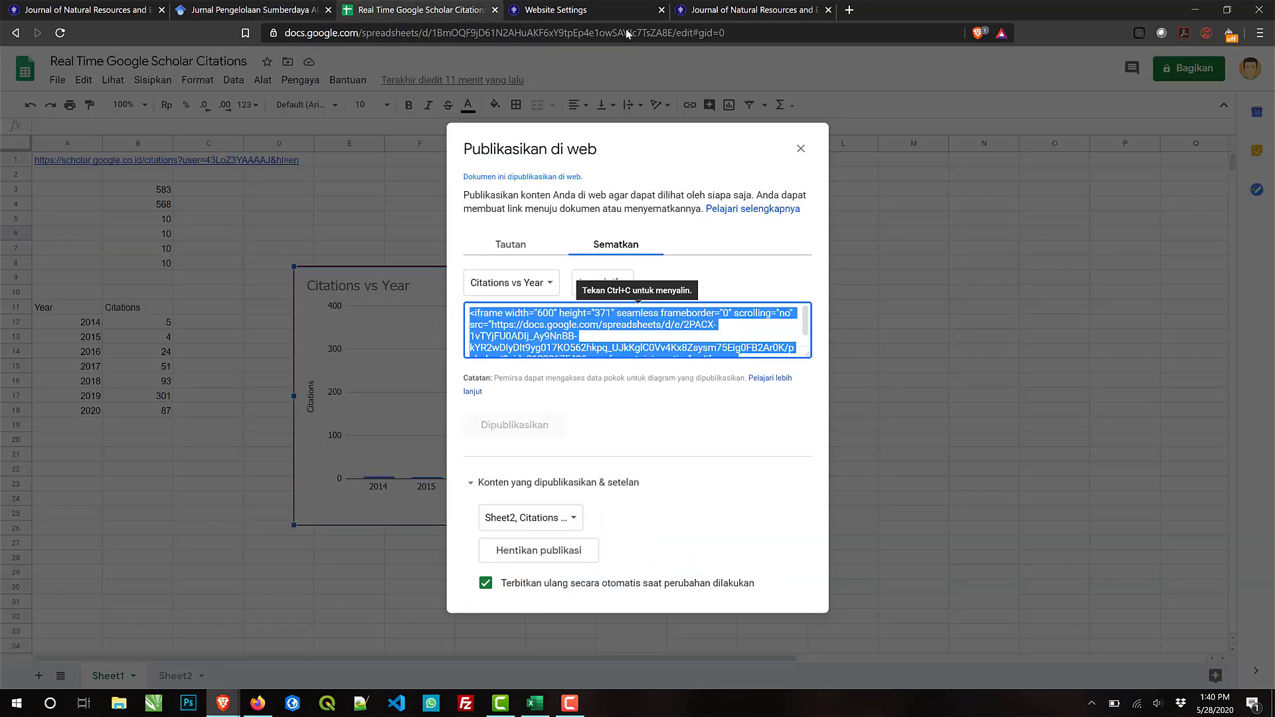
{"action": "left_click", "coordinate": [800, 148]}
Step: On the journal's Google Scholar profile, inspect the first article title's HTML and select the td element with class gsc_a_t that encloses it
{"action": "left_click", "coordinate": [269, 6]}
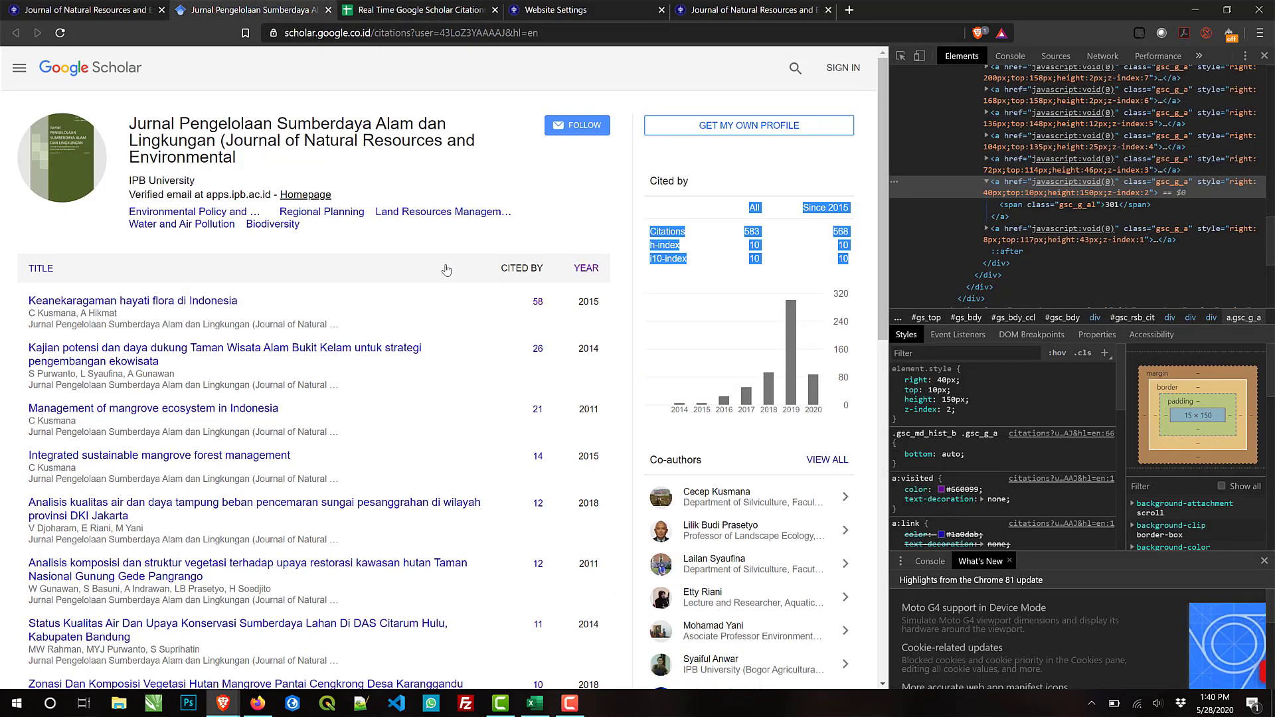
{"action": "left_click", "coordinate": [726, 245]}
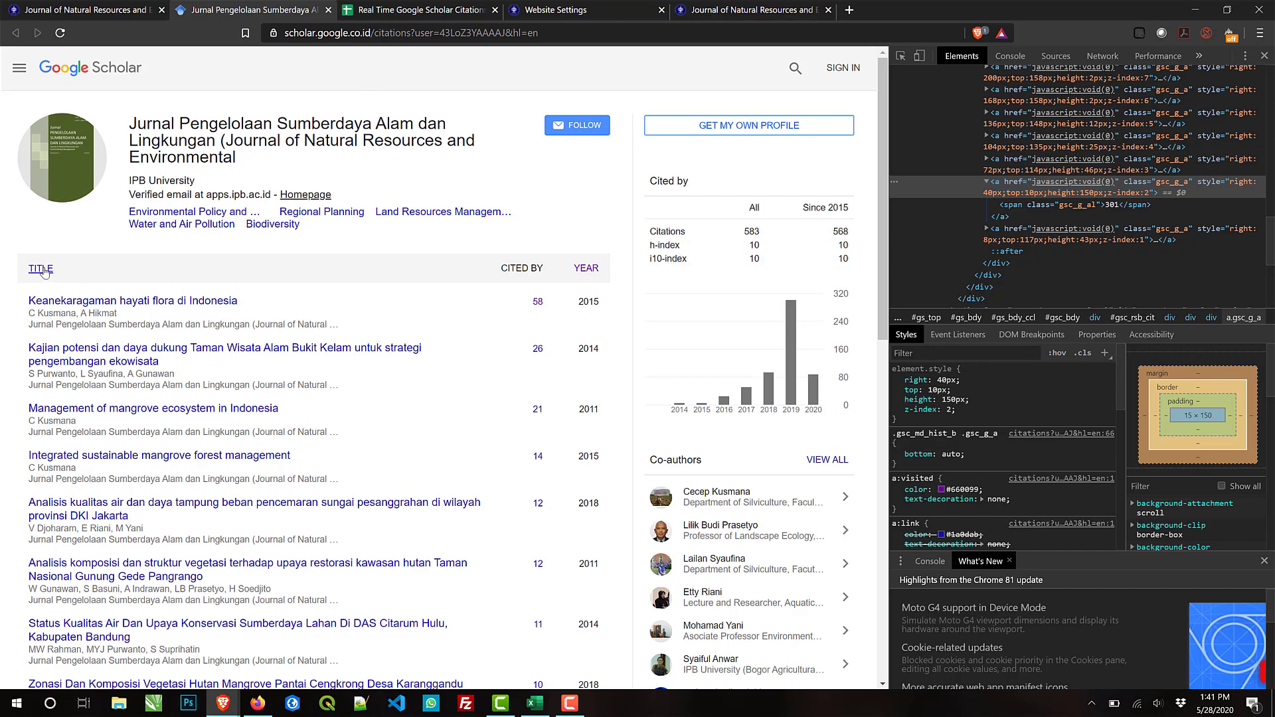
{"action": "scroll", "coordinate": [147, 278], "scroll_direction": "down", "scroll_amount": 1}
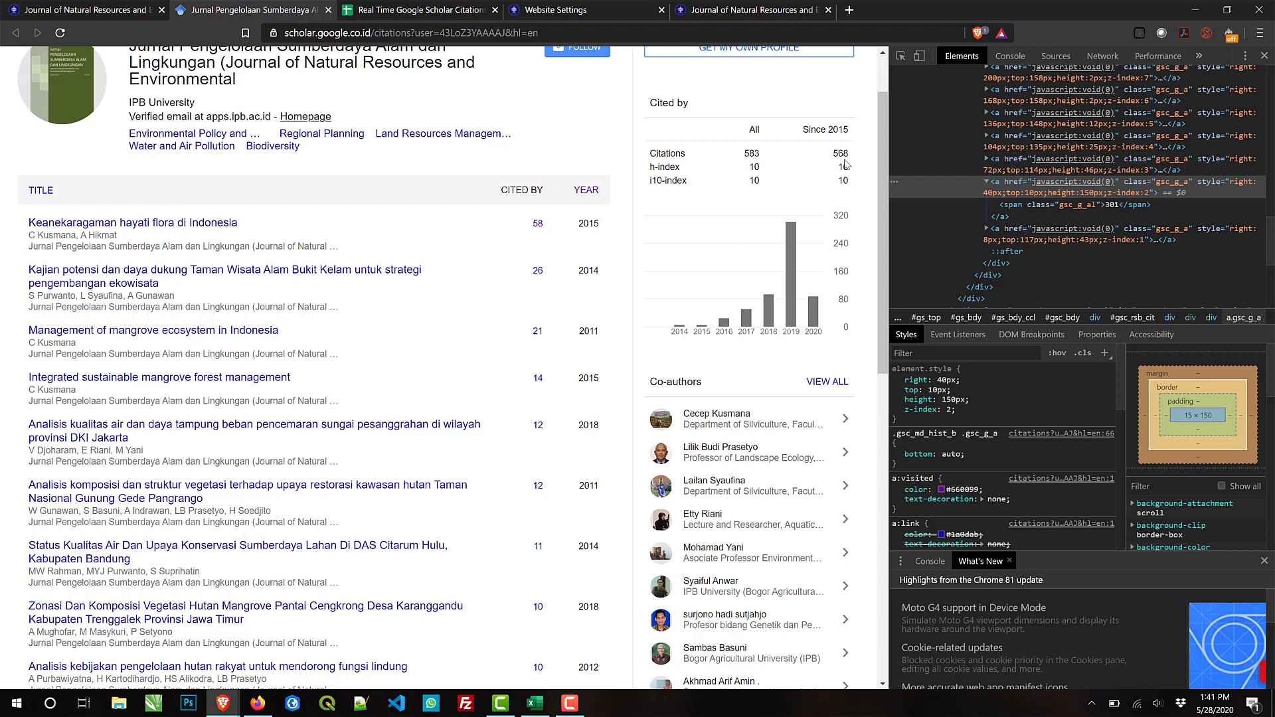
{"action": "left_click", "coordinate": [901, 56]}
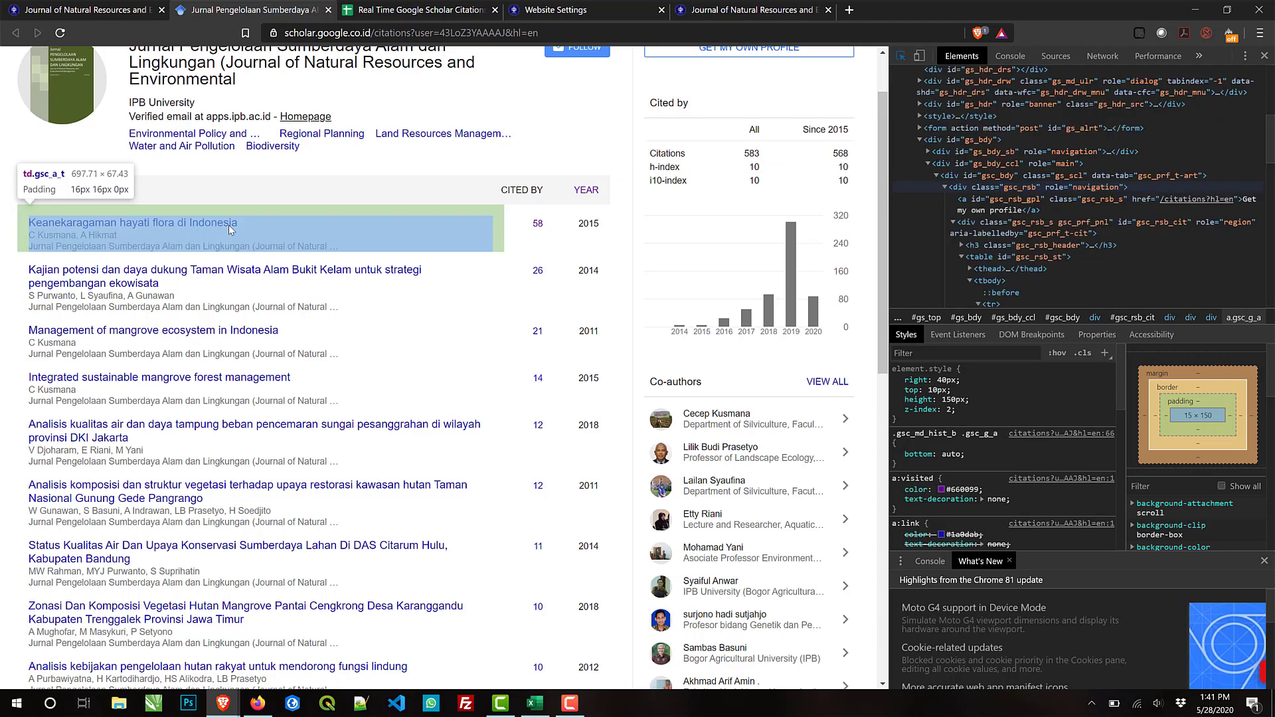
{"action": "left_click", "coordinate": [202, 228]}
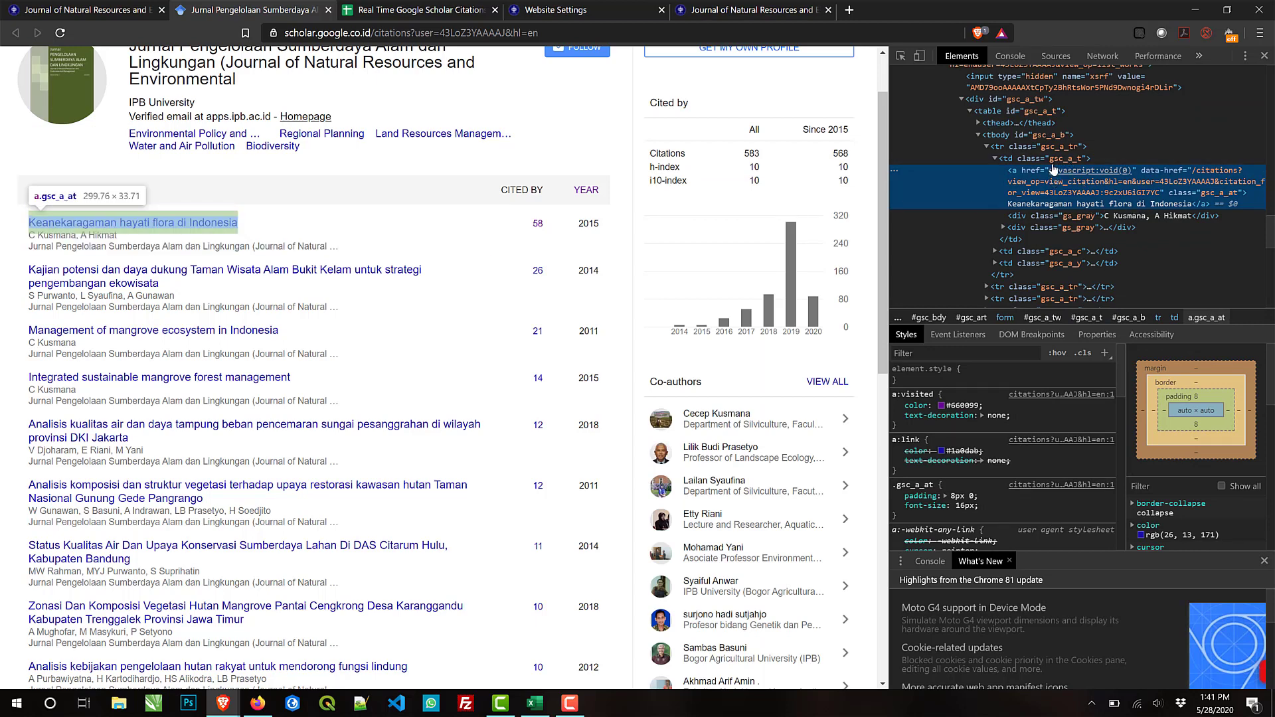
{"action": "left_click", "coordinate": [1056, 162]}
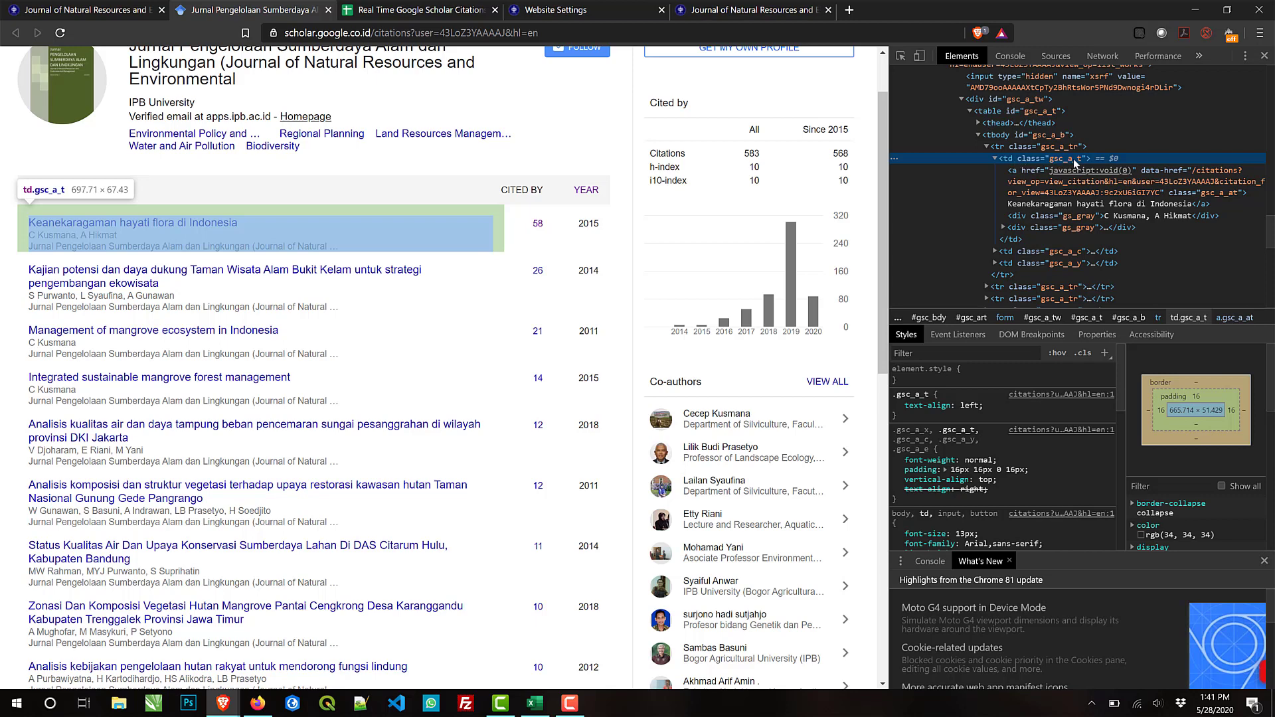
Step: Start an IMPORTXML formula in cell K3 of Sheet1 with A1 as the URL argument
{"action": "left_click", "coordinate": [458, 9]}
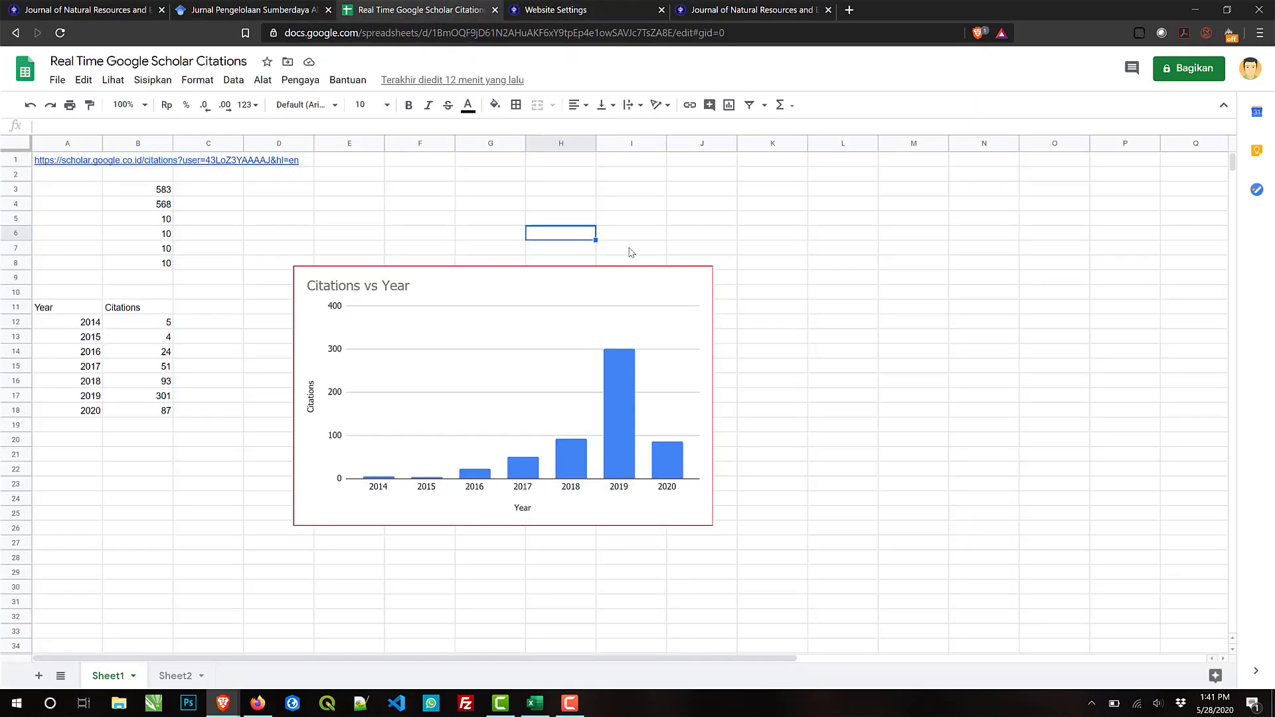
{"action": "left_click", "coordinate": [784, 193]}
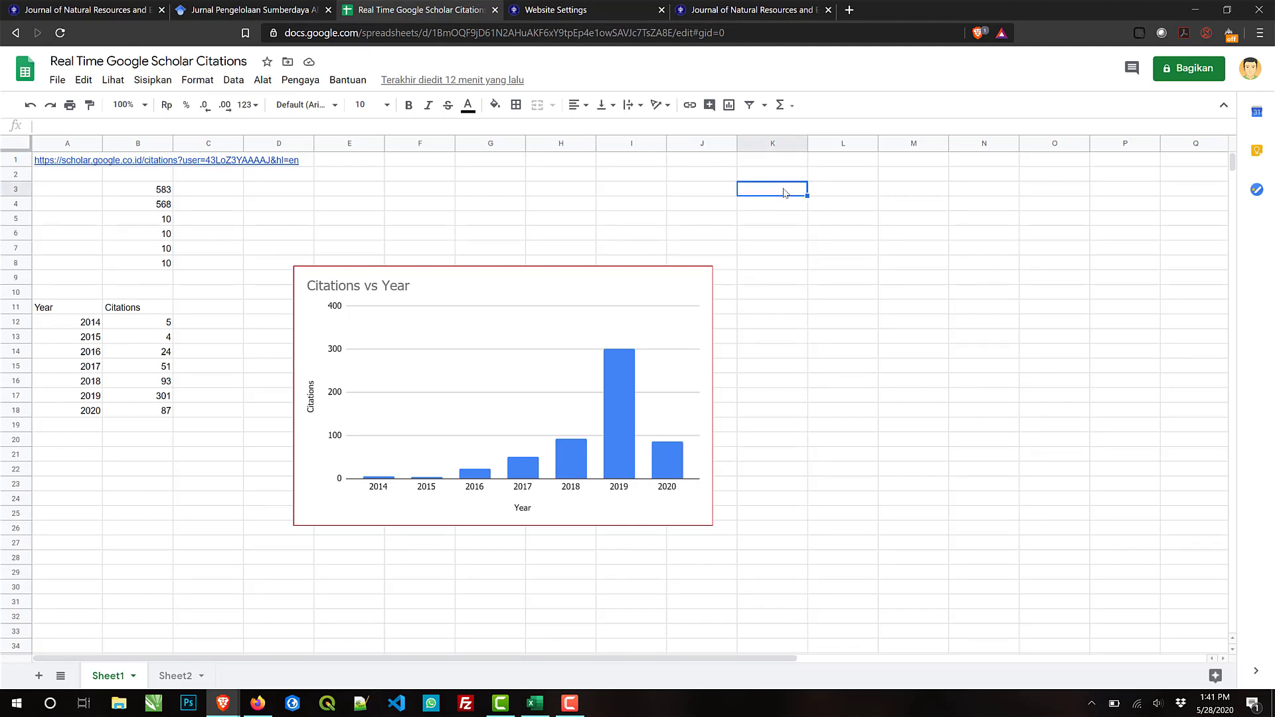
{"action": "type", "text": "=im"}
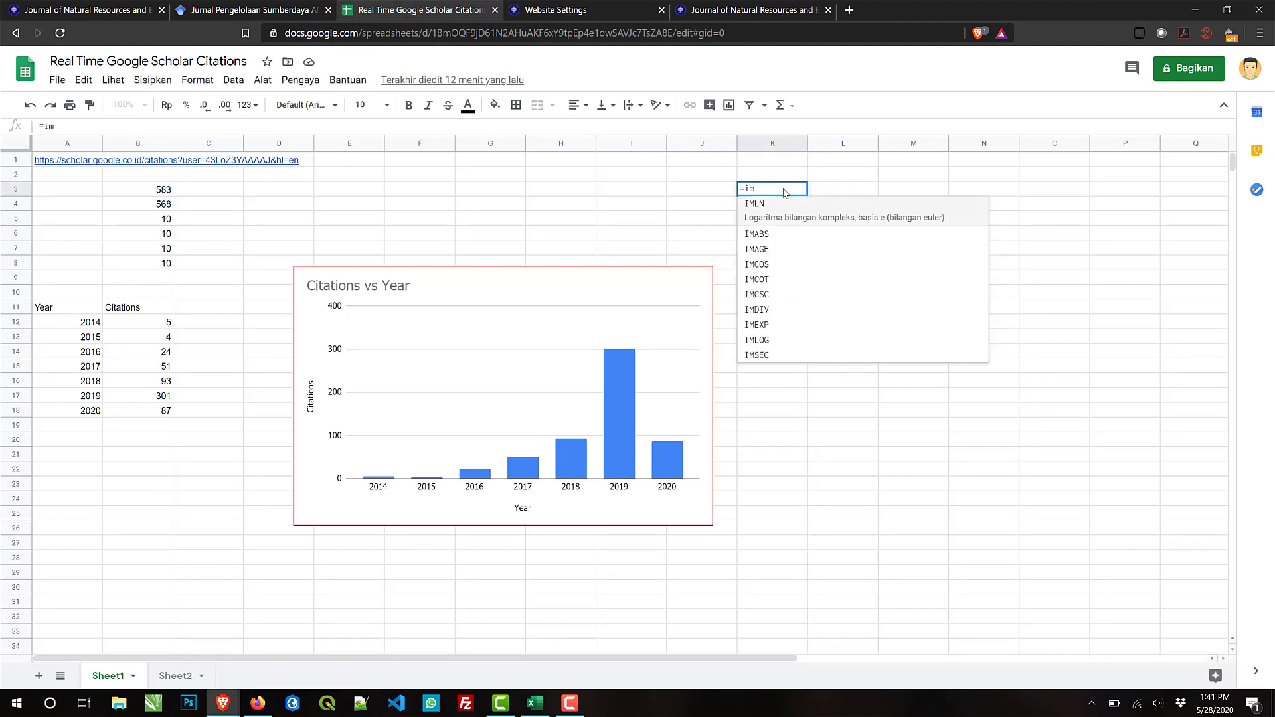
{"action": "type", "text": "portxml("}
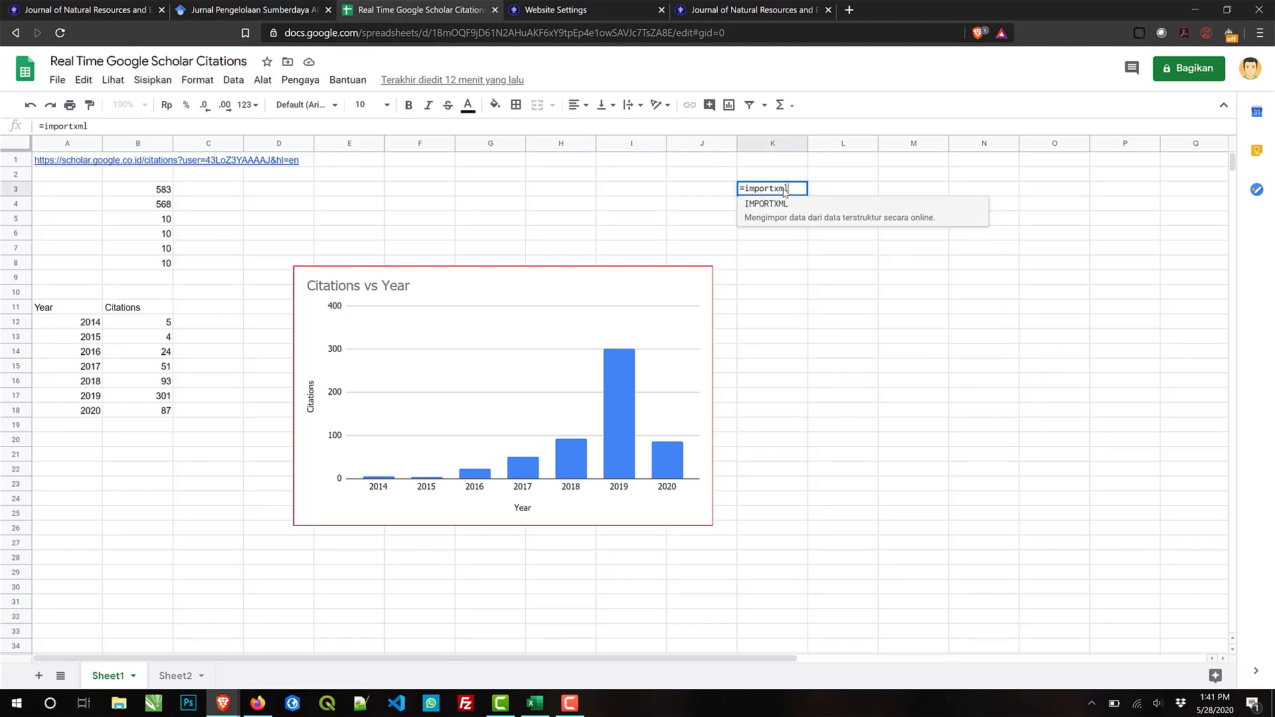
{"action": "left_click", "coordinate": [88, 165]}
{"action": "type", "text": ";"}
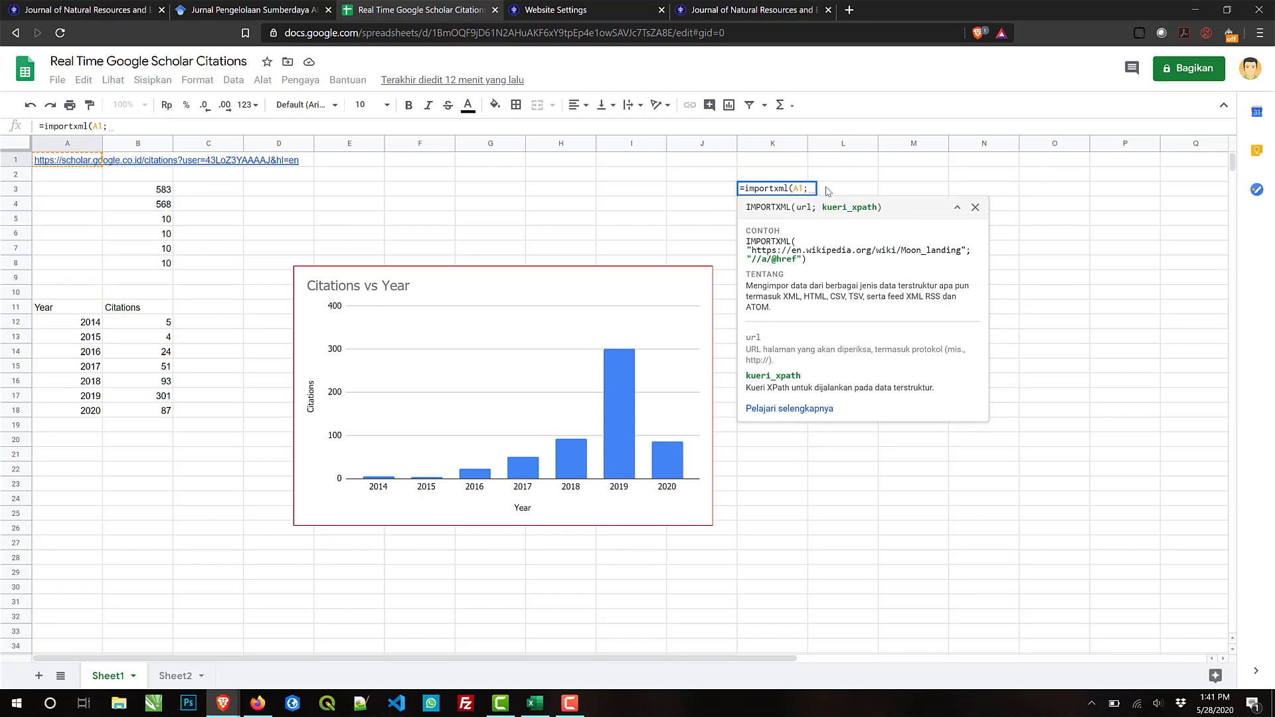
{"action": "type", "text": "\""}
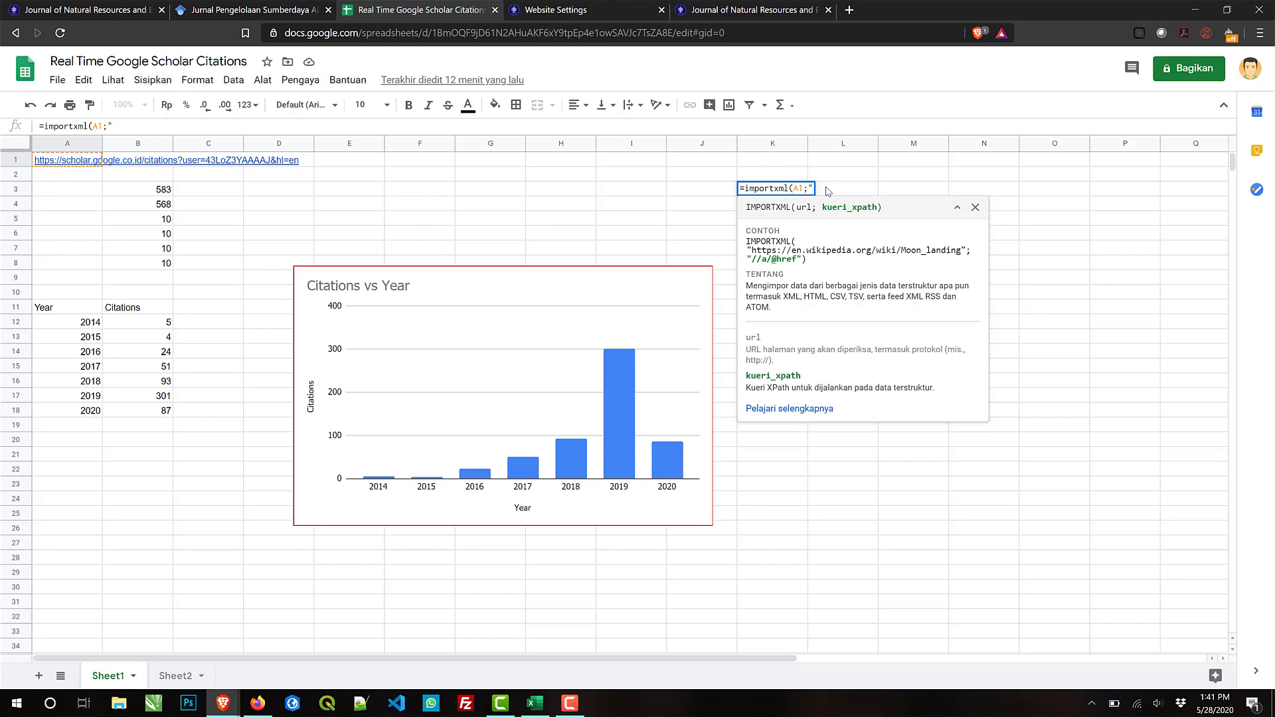
{"action": "type", "text": "//"}
{"action": "left_click", "coordinate": [307, 3]}
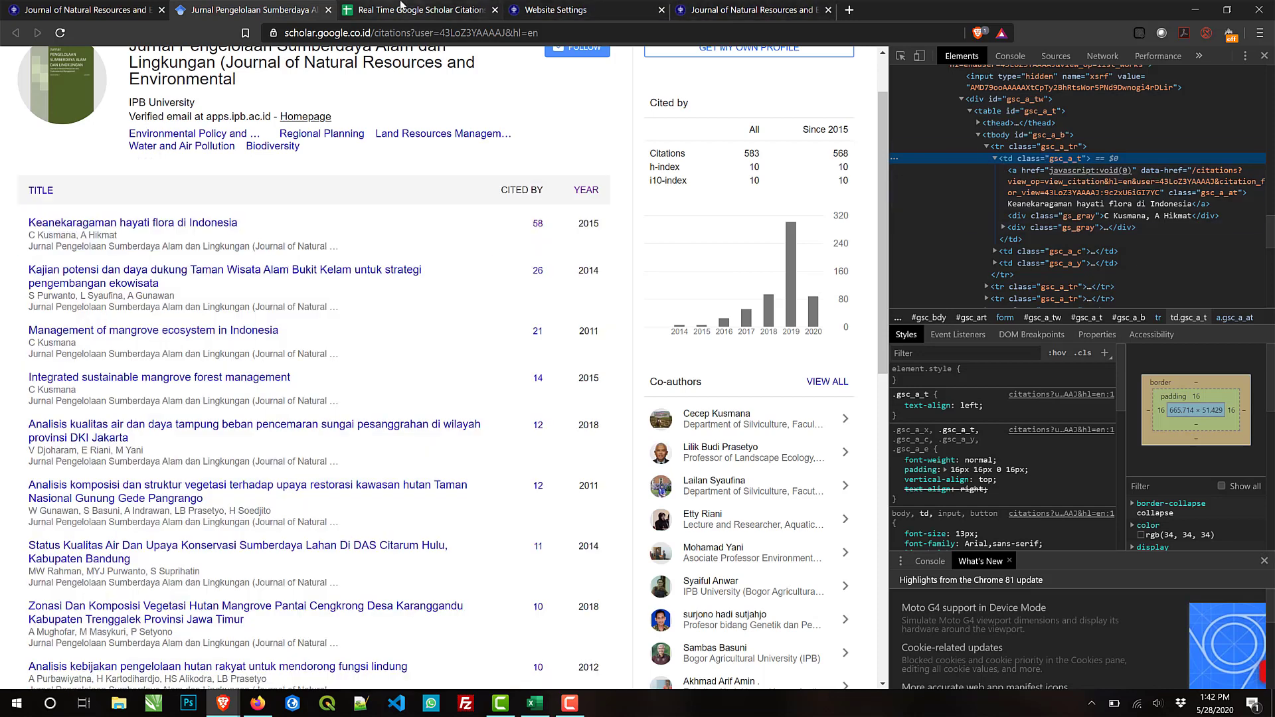
{"action": "left_click", "coordinate": [399, 2]}
{"action": "type", "text": "t"}
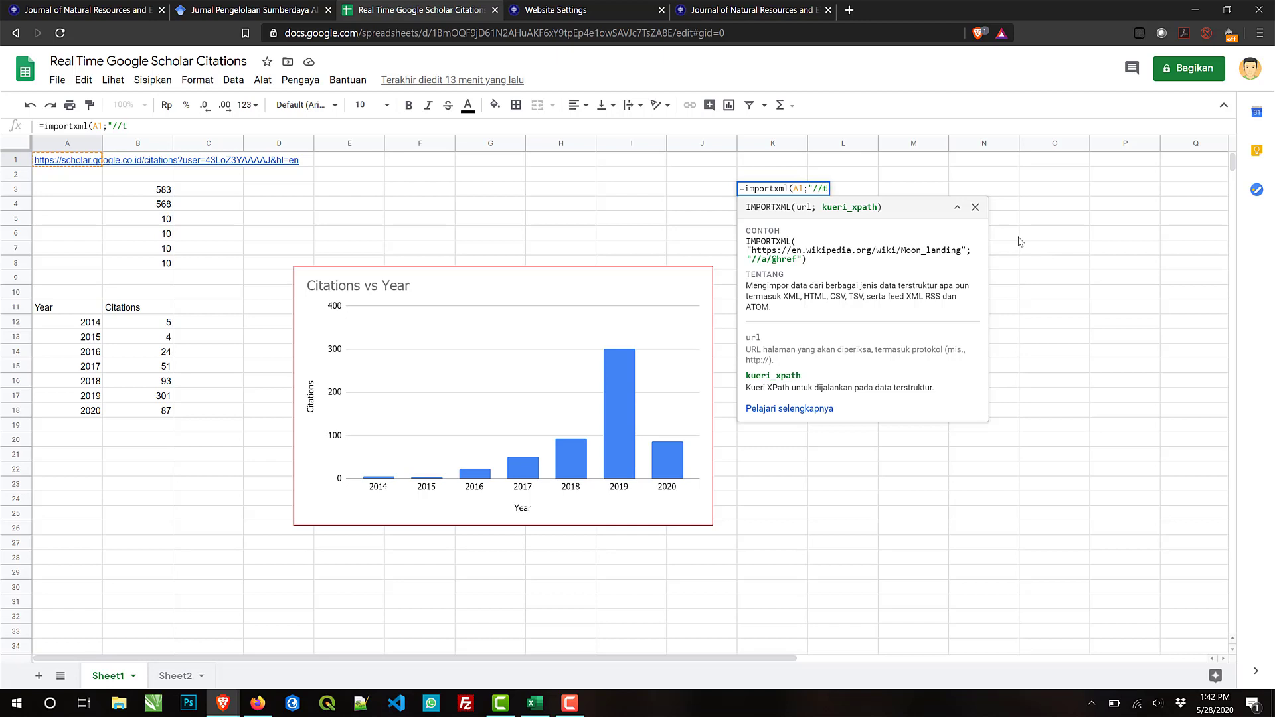
{"action": "type", "text": "d[@class='"}
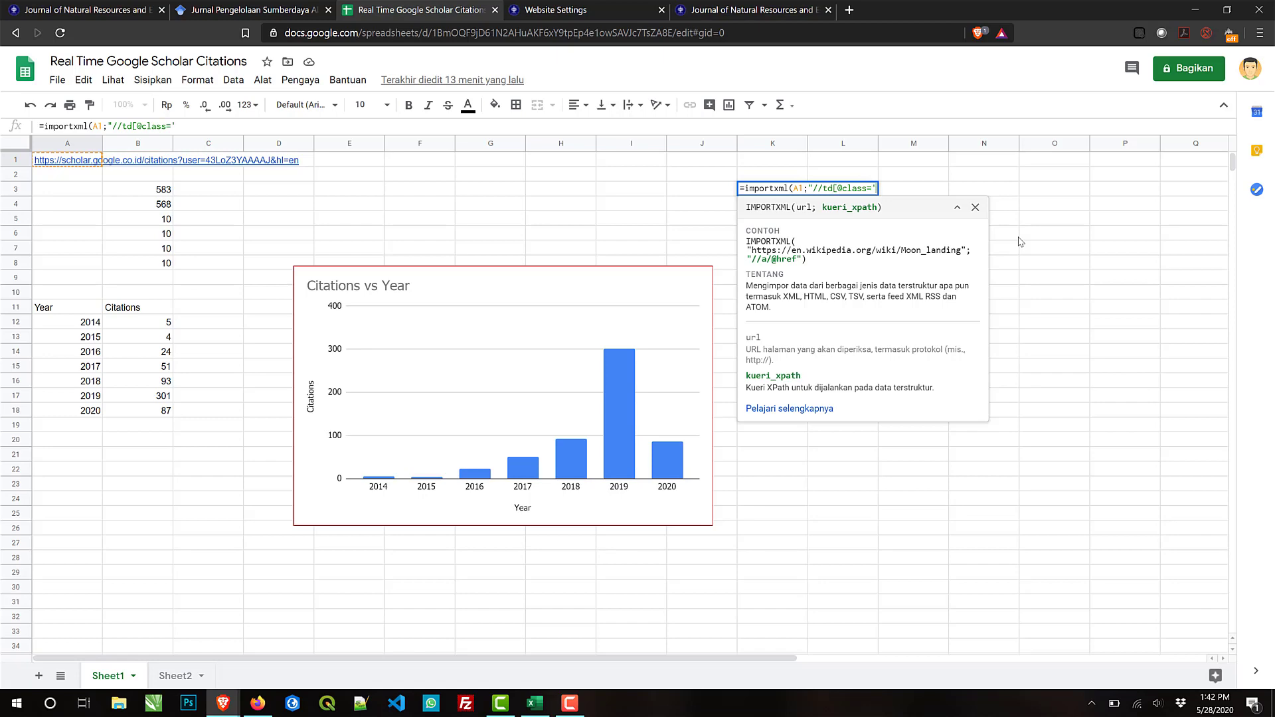
{"action": "left_click", "coordinate": [255, 9]}
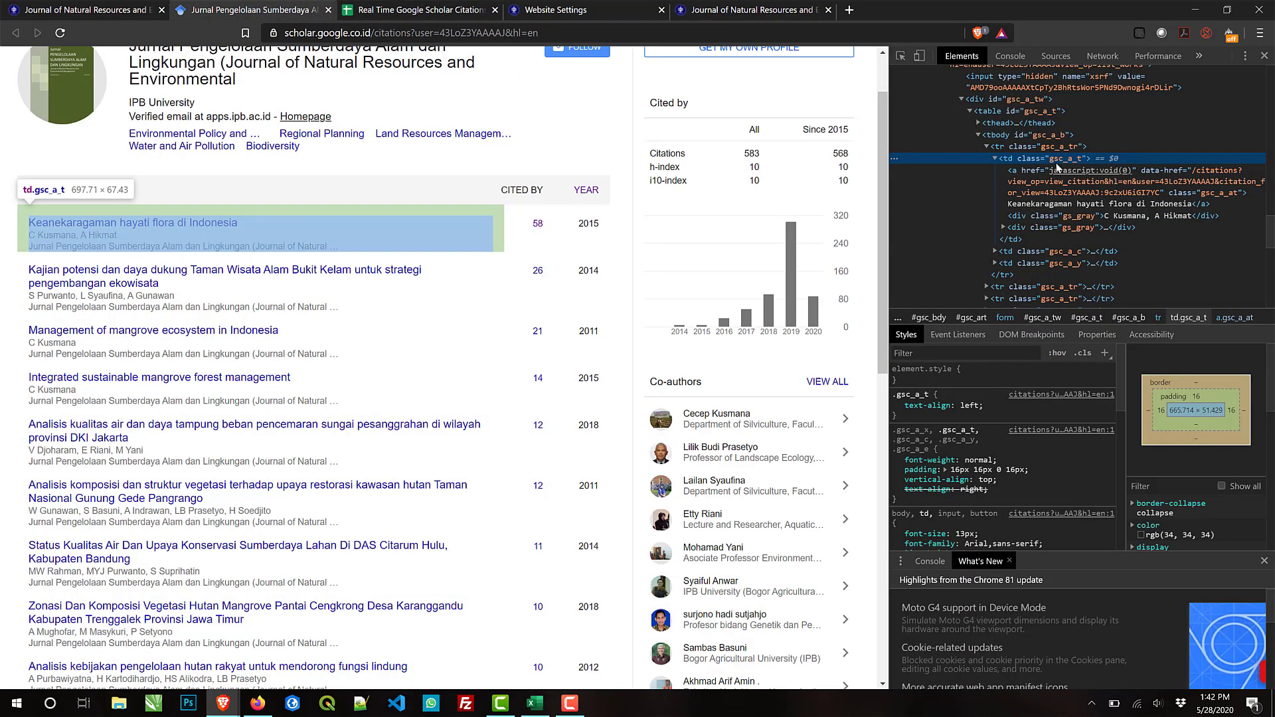
{"action": "left_click", "coordinate": [435, 8]}
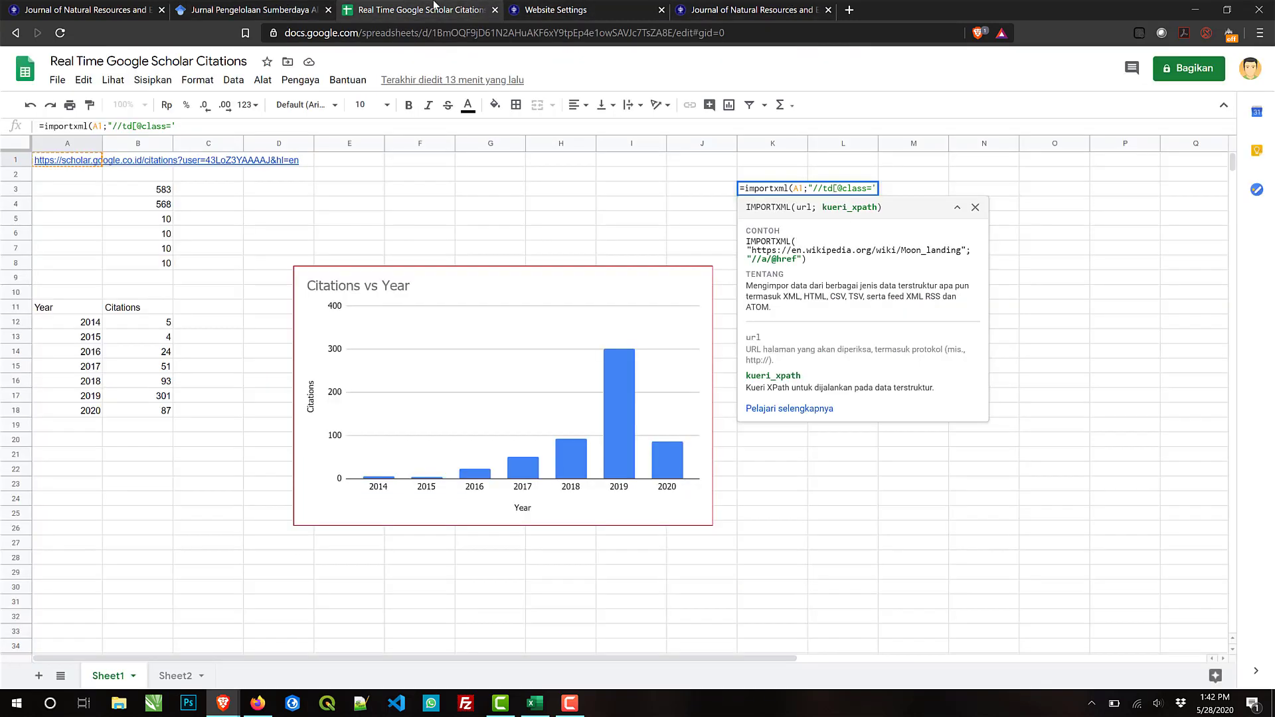
{"action": "type", "text": "gsc_a_t']\")"}
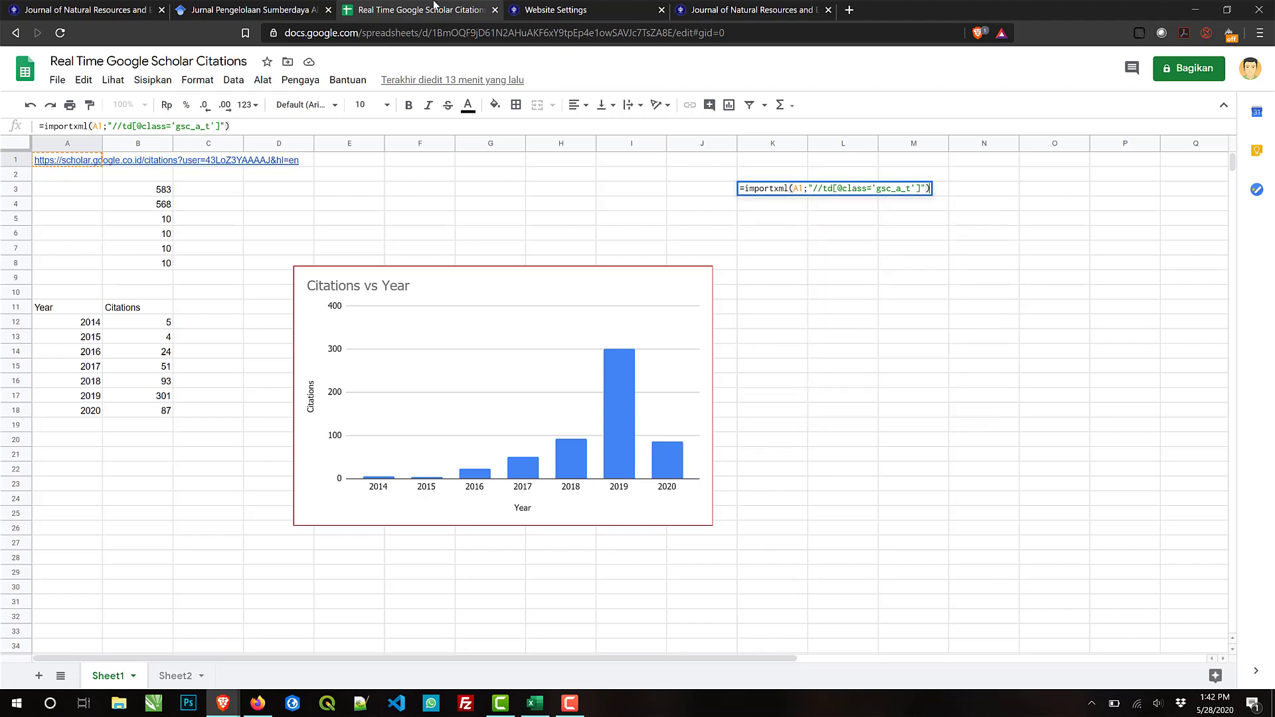
{"action": "key", "text": "Return"}
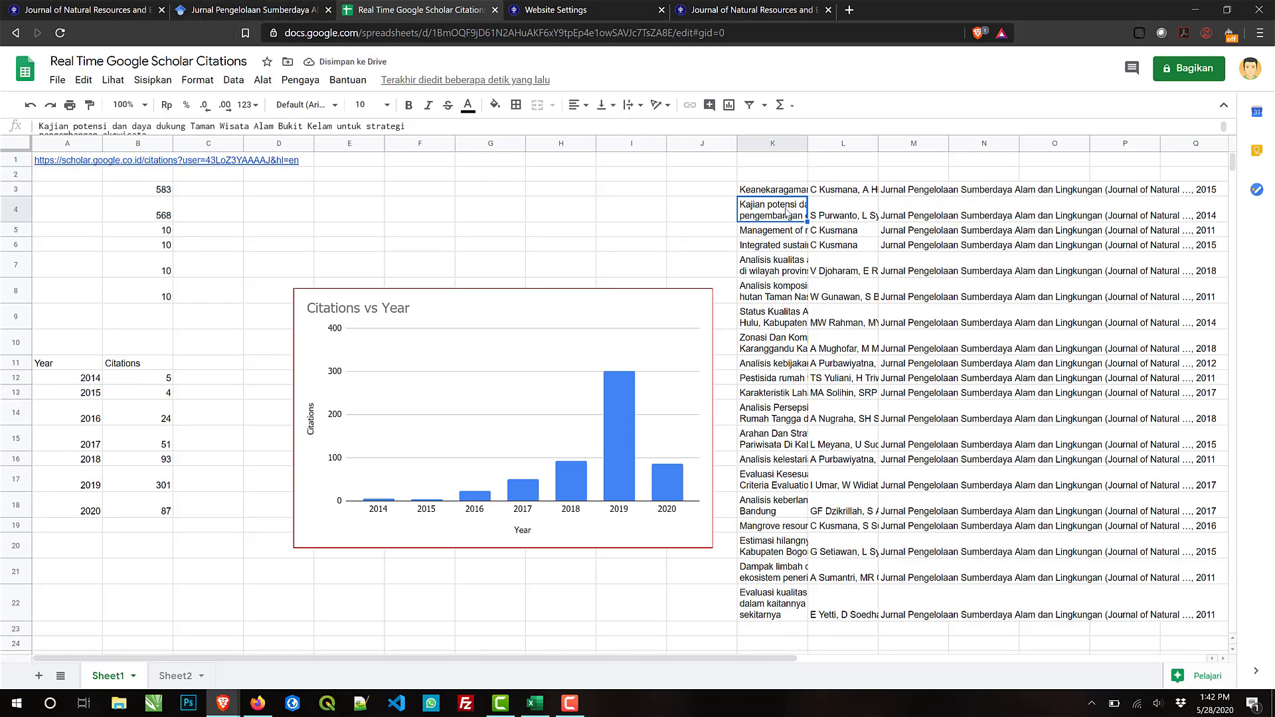
Step: Review the article list on the Google Scholar profile through to its end to compare it with the imported rows
{"action": "left_click", "coordinate": [252, 8]}
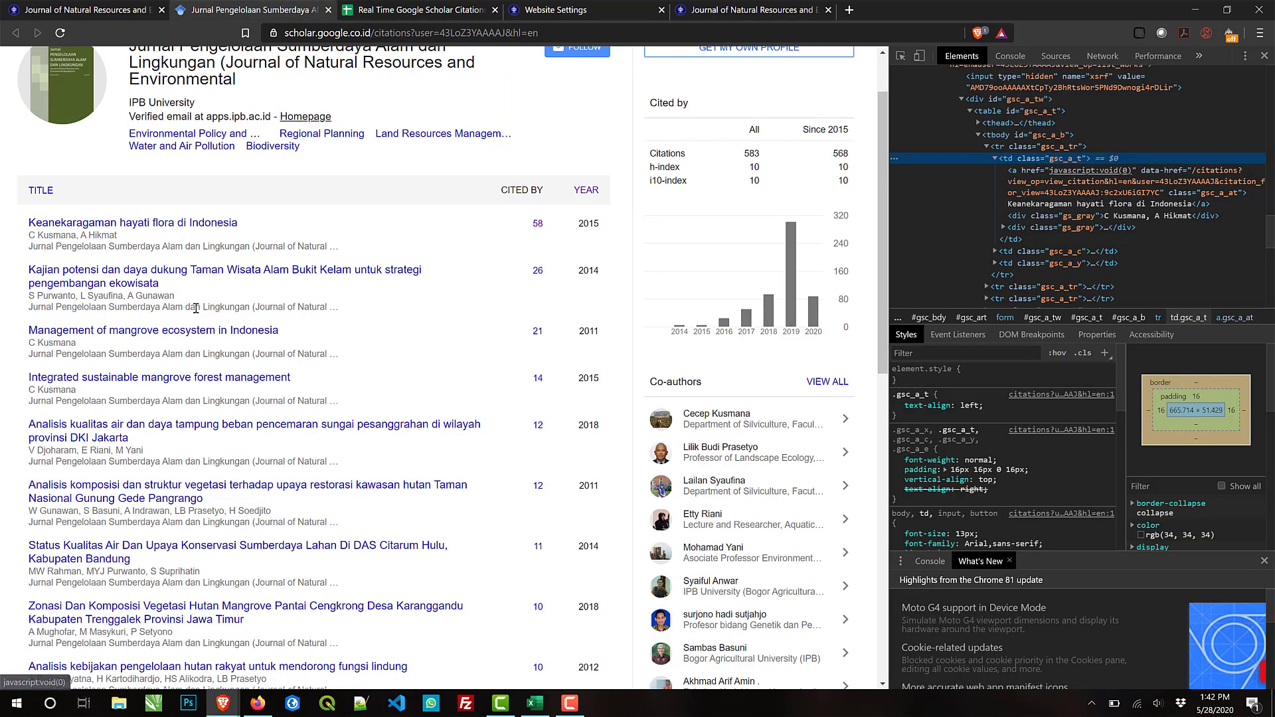
{"action": "scroll", "coordinate": [205, 398], "scroll_direction": "down", "scroll_amount": 1}
{"action": "scroll", "coordinate": [206, 399], "scroll_direction": "down", "scroll_amount": 9}
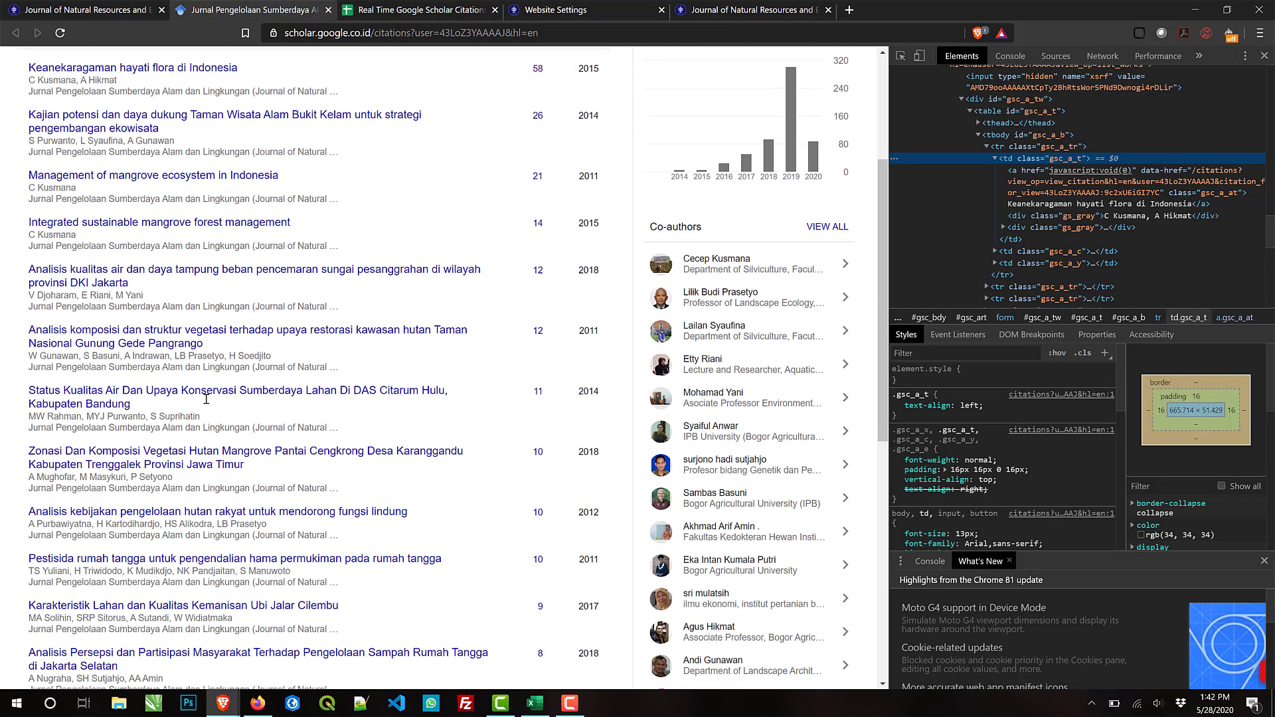
{"action": "scroll", "coordinate": [205, 399], "scroll_direction": "down", "scroll_amount": 1}
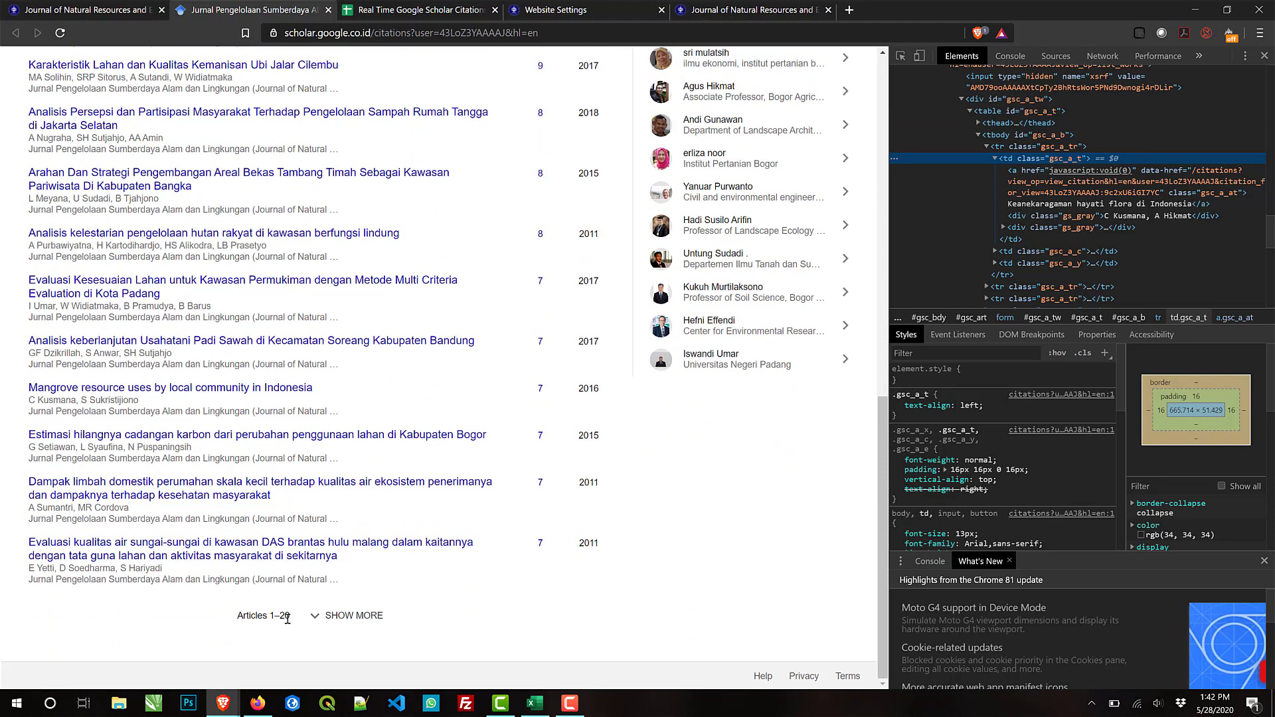
Step: Select the imported article titles in K3:K22 of Sheet1 to count them against the Google Scholar profile list
{"action": "key", "text": "ctrl+Tab"}
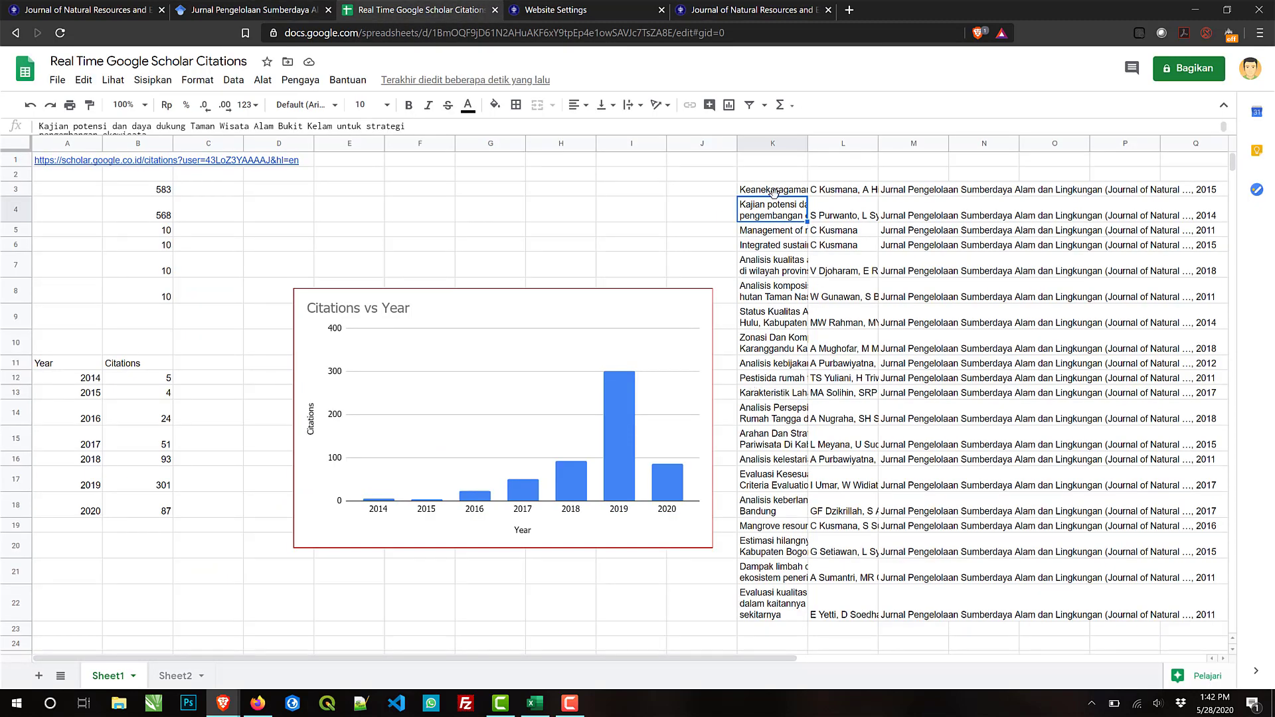
{"action": "left_click", "coordinate": [761, 193]}
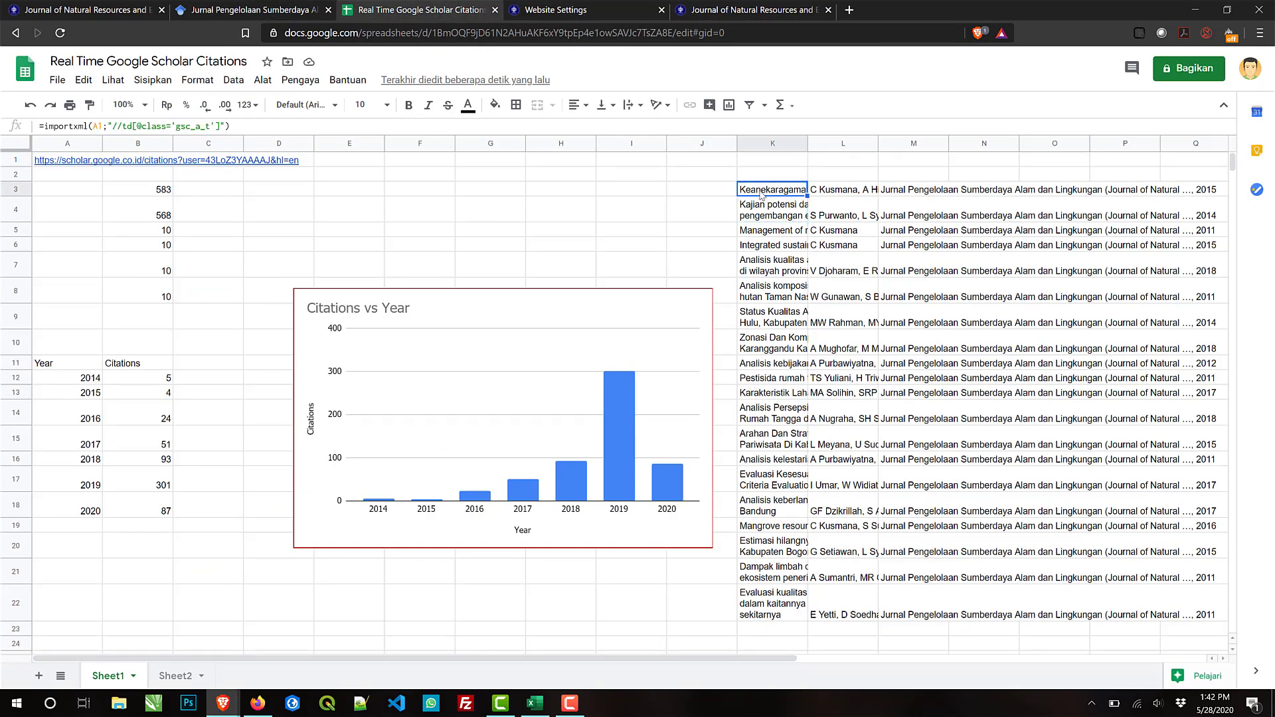
{"action": "left_click", "coordinate": [771, 608], "text": "shift"}
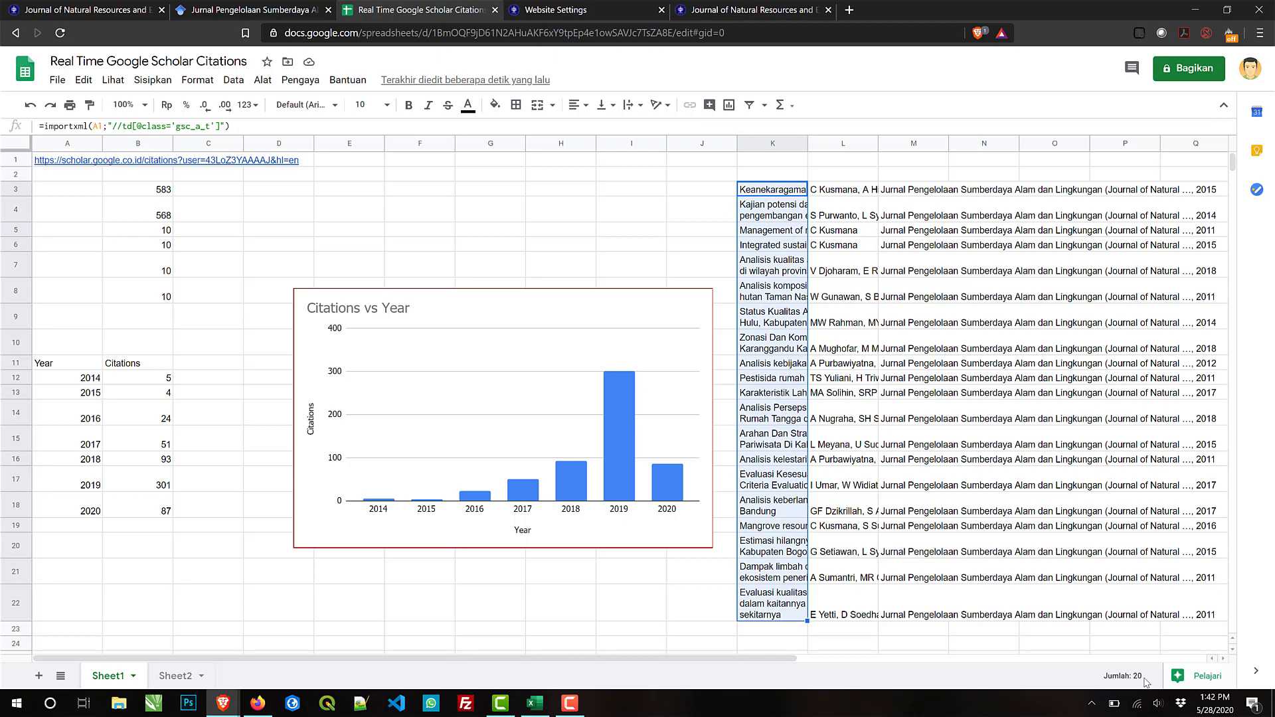
Step: Check the imported title, author and journal cells across row 3 from column K to column Q
{"action": "left_click", "coordinate": [821, 319]}
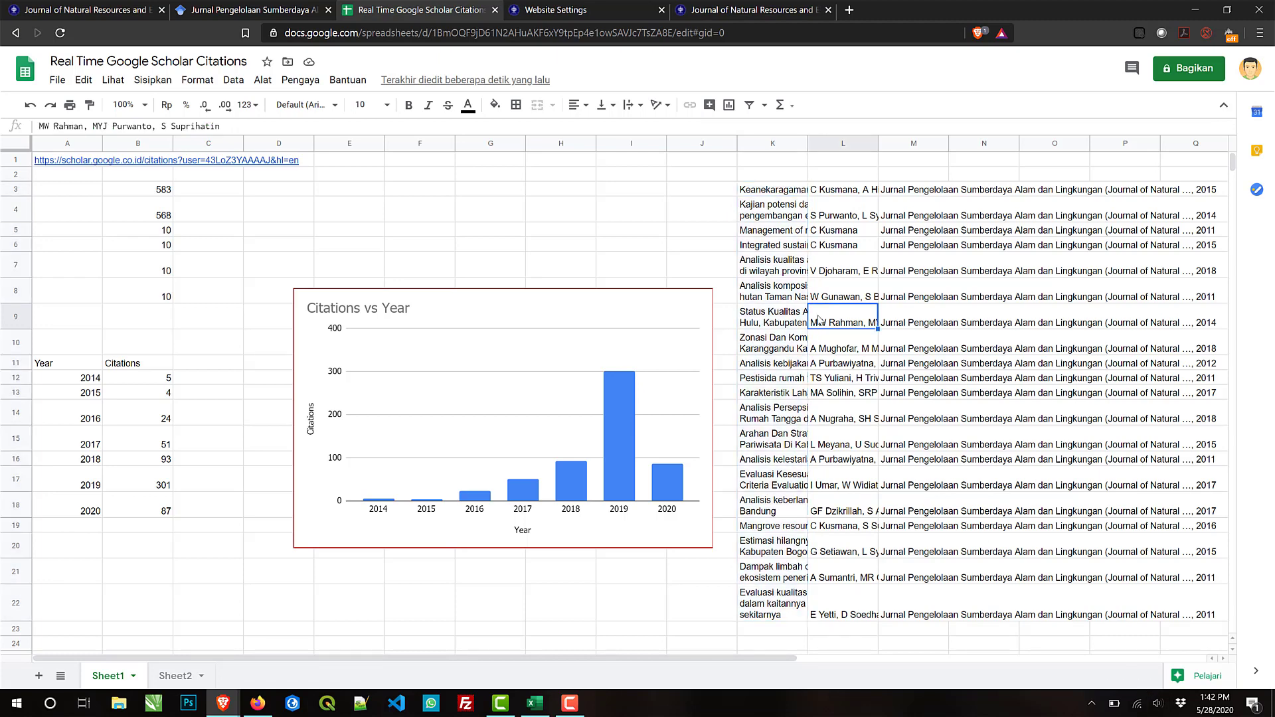
{"action": "left_click", "coordinate": [835, 192]}
{"action": "key", "text": "Left"}
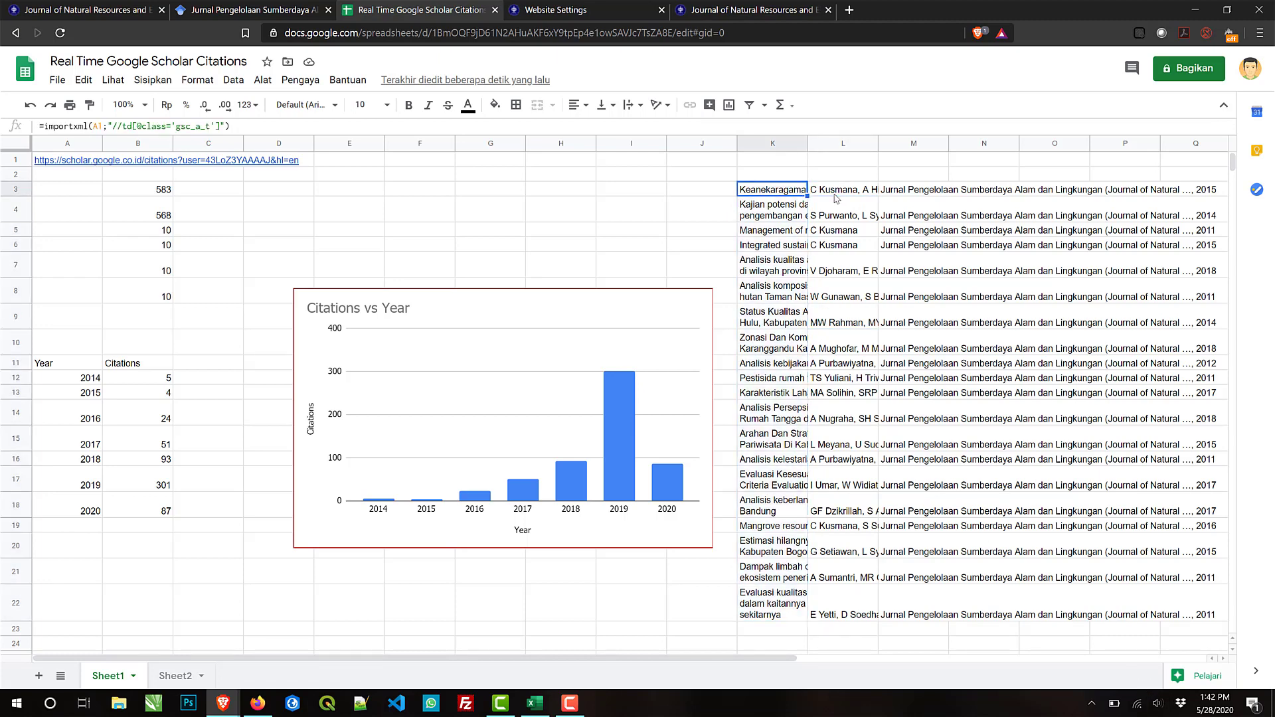
{"action": "key", "text": "Right"}
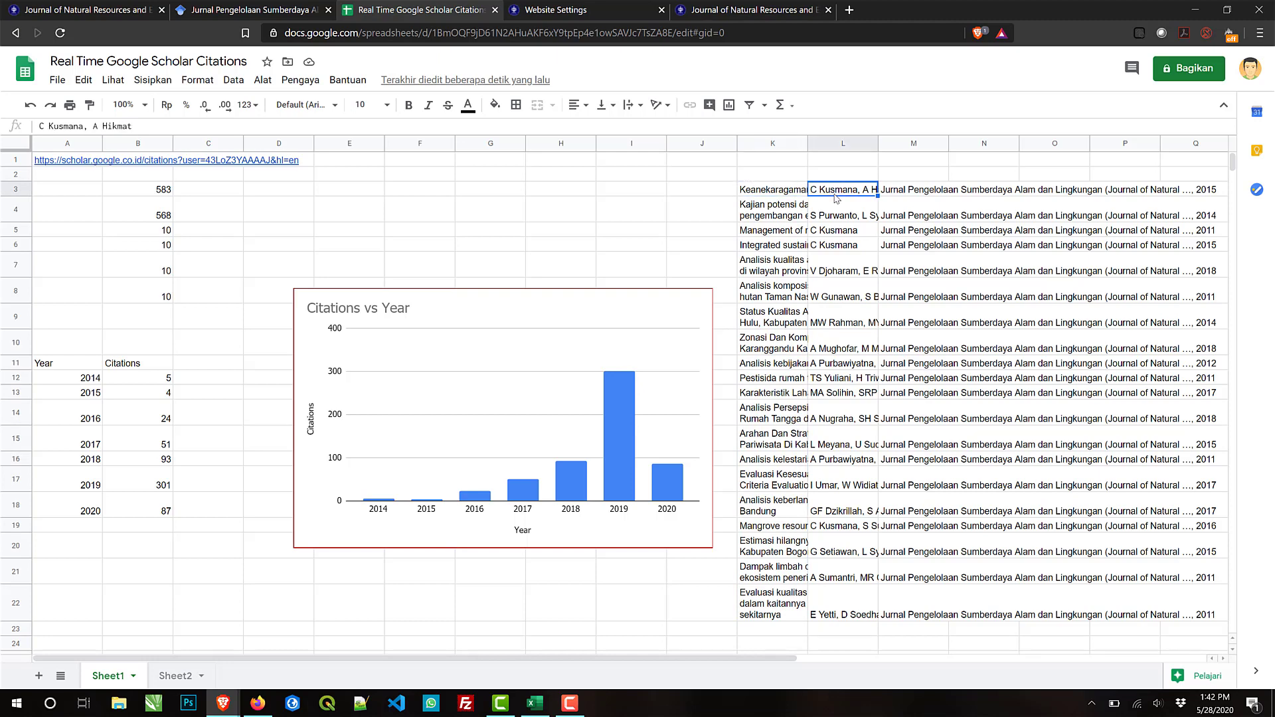
{"action": "key", "text": "Right"}
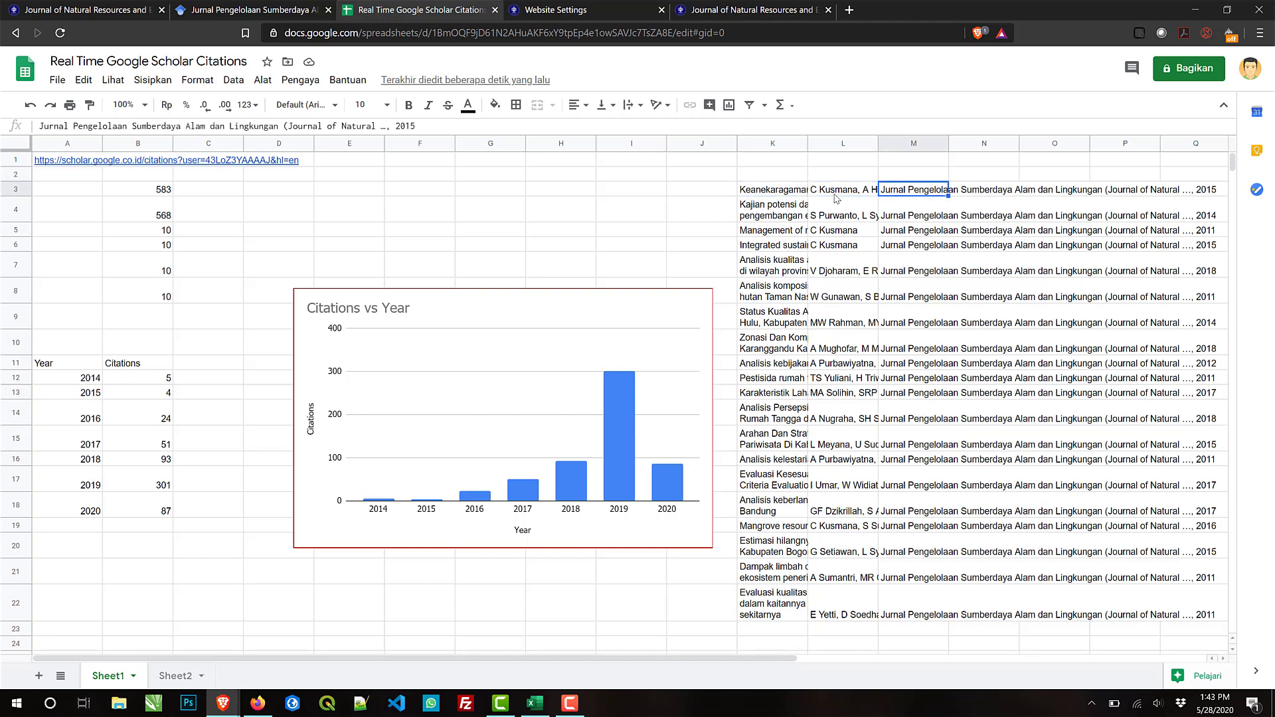
{"action": "key", "text": "Right"}
{"action": "key", "text": "Right"}
{"action": "key", "text": "Right"}
{"action": "key", "text": "Right"}
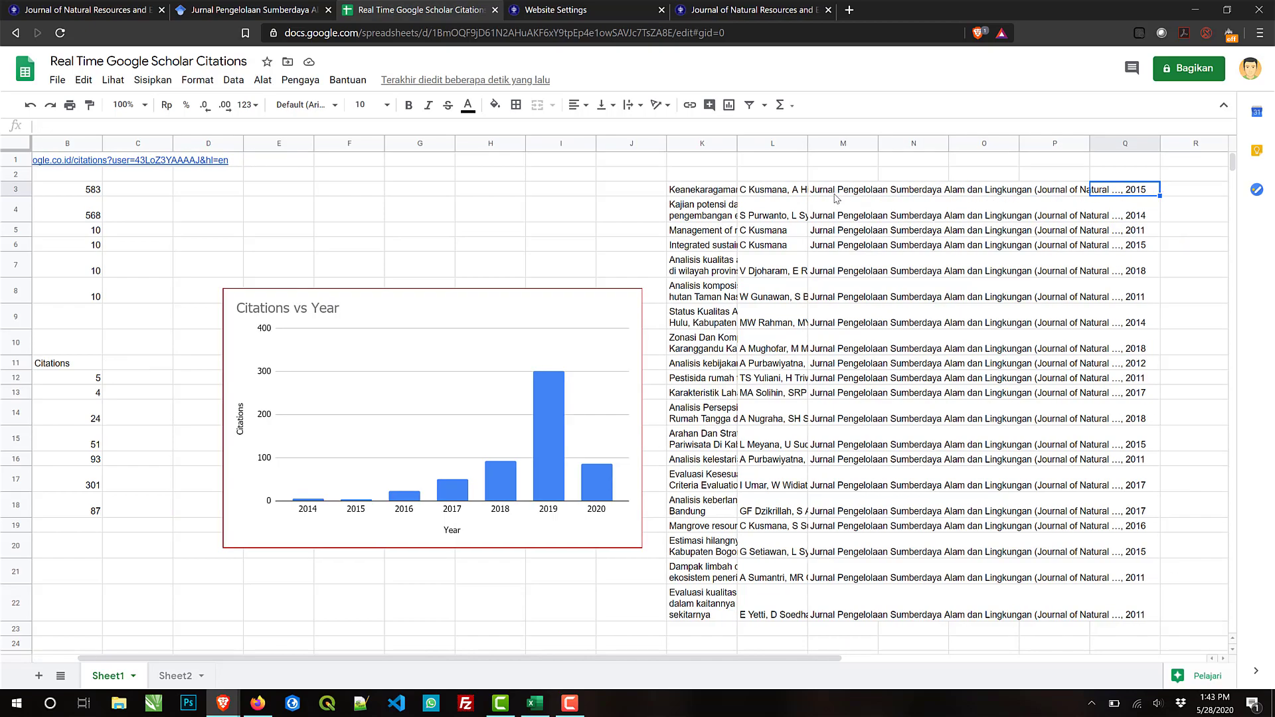
Step: On the Google Scholar profile, inspect the first article's cited-by count to identify the class of its enclosing td element
{"action": "left_click", "coordinate": [221, 5]}
{"action": "scroll", "coordinate": [528, 178], "scroll_direction": "up", "scroll_amount": 3}
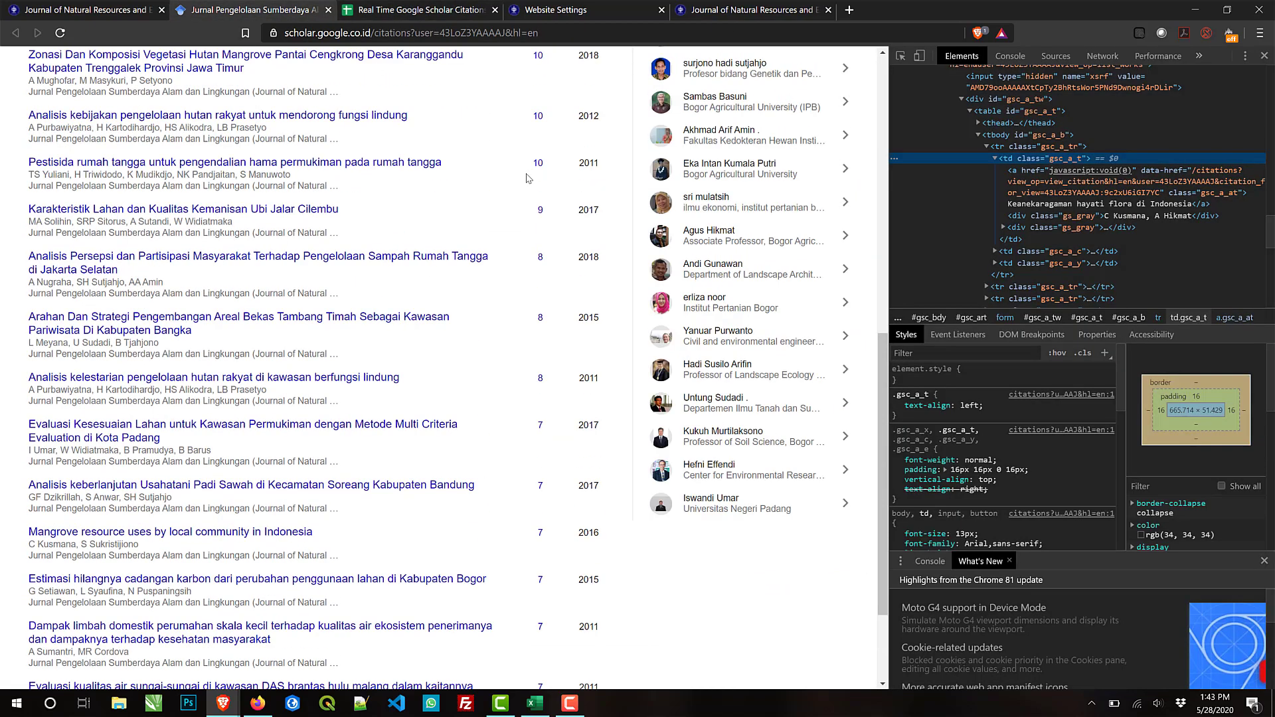
{"action": "scroll", "coordinate": [529, 178], "scroll_direction": "up", "scroll_amount": 10}
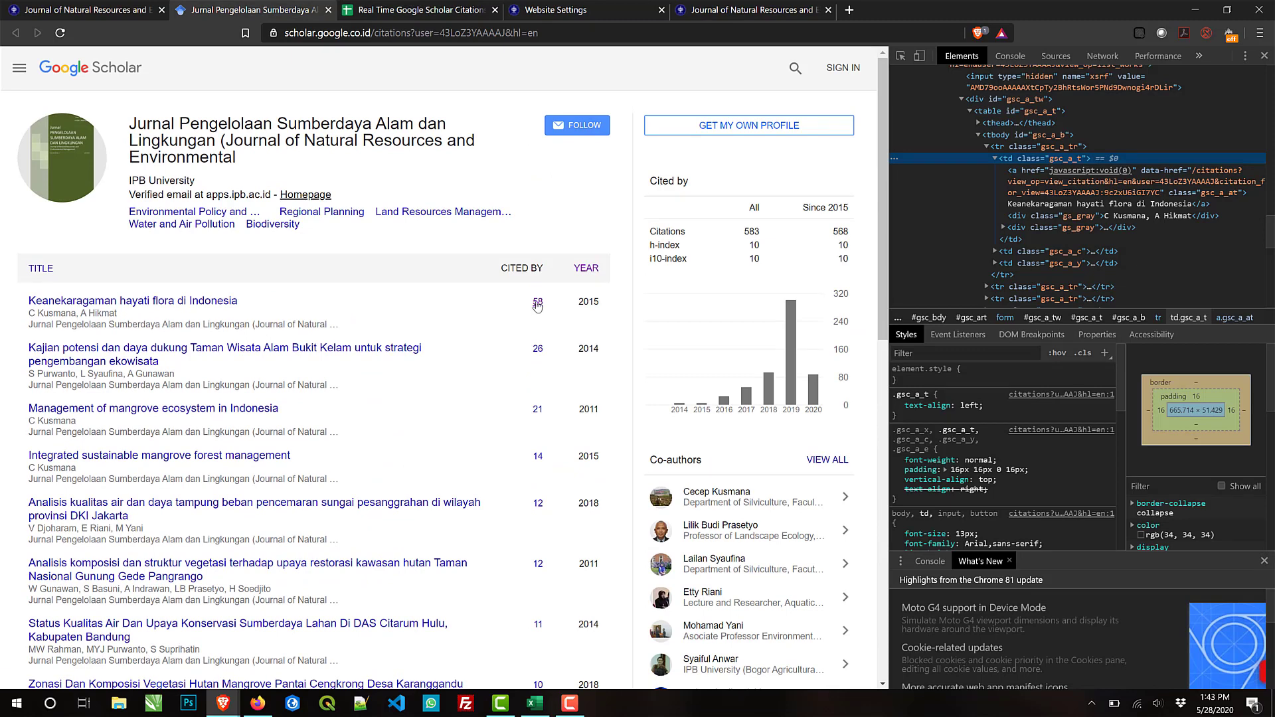
{"action": "left_click", "coordinate": [900, 57]}
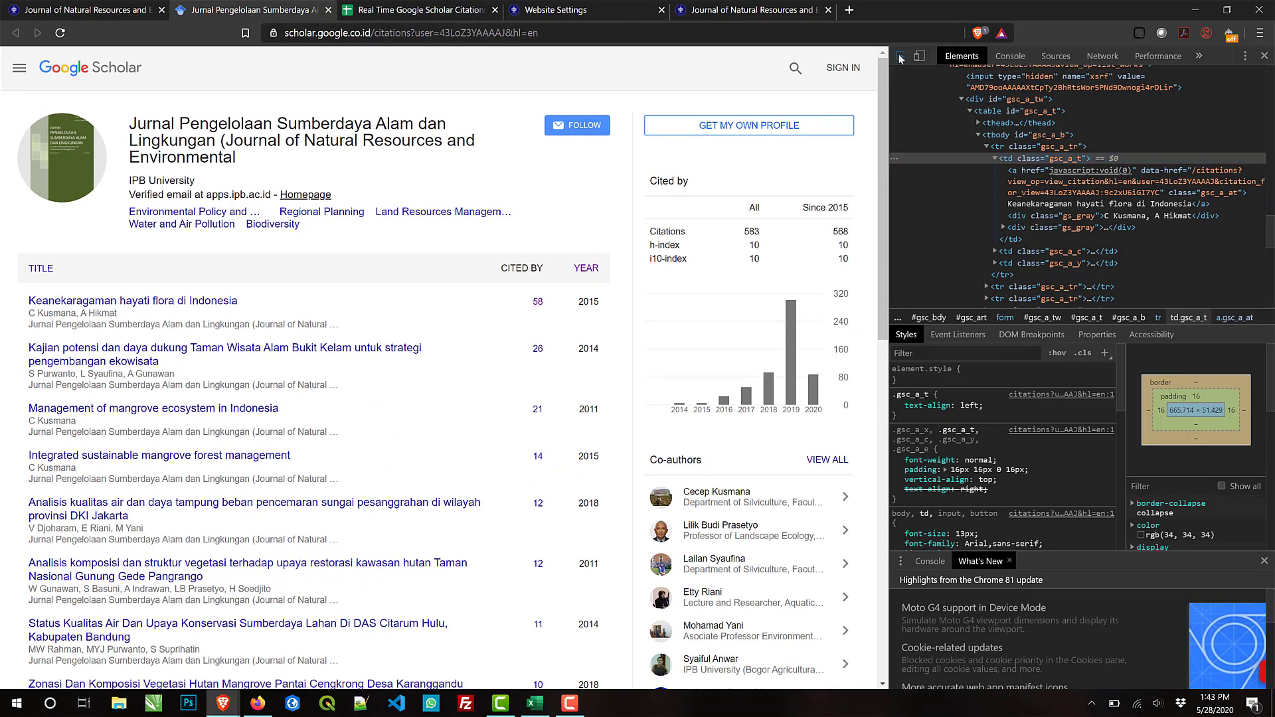
{"action": "left_click", "coordinate": [538, 303]}
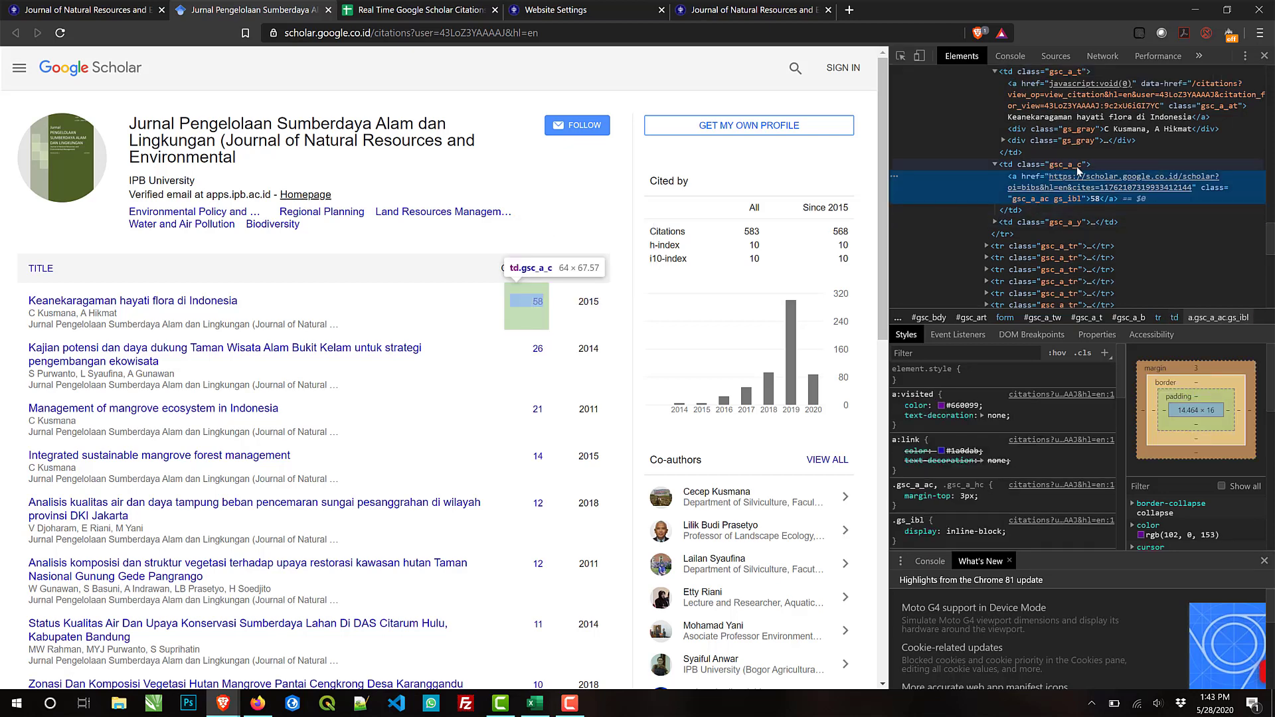
Step: Copy the IMPORTXML formula from K3 of Sheet1 into Q3
{"action": "key", "text": "ctrl+Tab"}
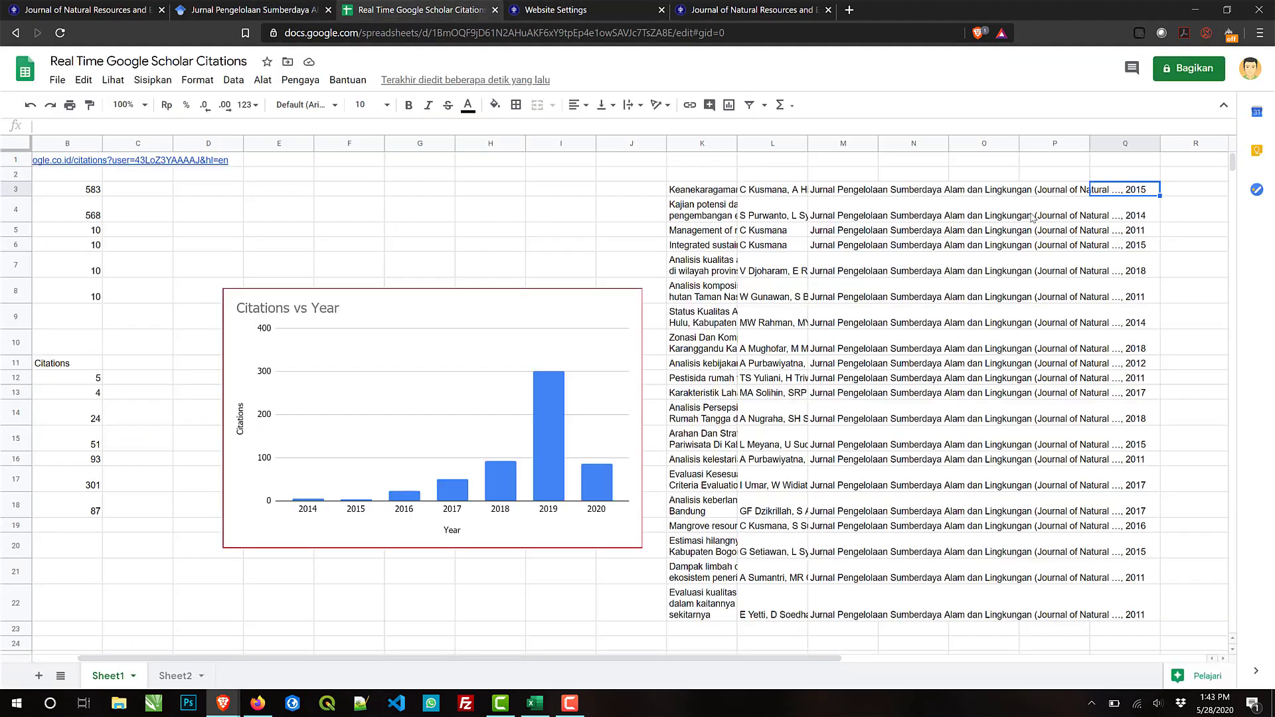
{"action": "key", "text": "Left"}
{"action": "key", "text": "Left"}
{"action": "key", "text": "Left"}
{"action": "key", "text": "Left"}
{"action": "key", "text": "Left"}
{"action": "key", "text": "Left"}
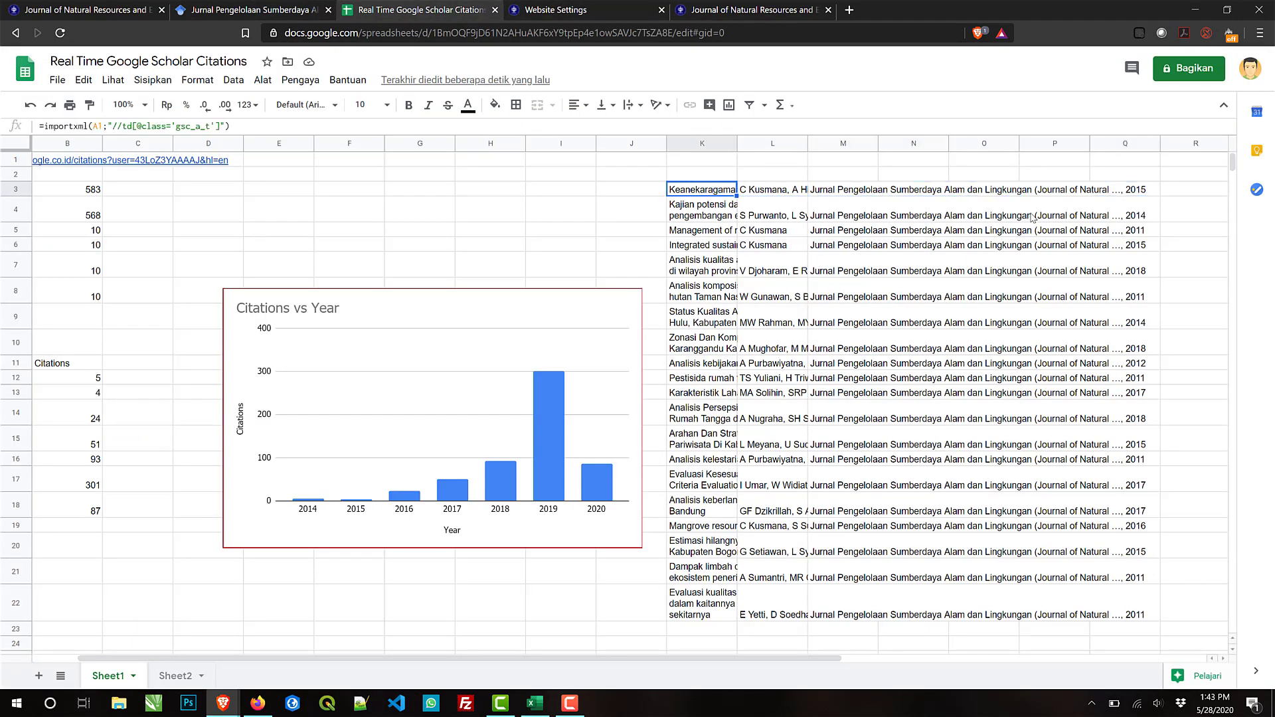
{"action": "key", "text": "ctrl+c"}
{"action": "key", "text": "Right"}
{"action": "key", "text": "Right"}
{"action": "key", "text": "Right"}
{"action": "key", "text": "Right"}
{"action": "key", "text": "Right"}
{"action": "key", "text": "Right"}
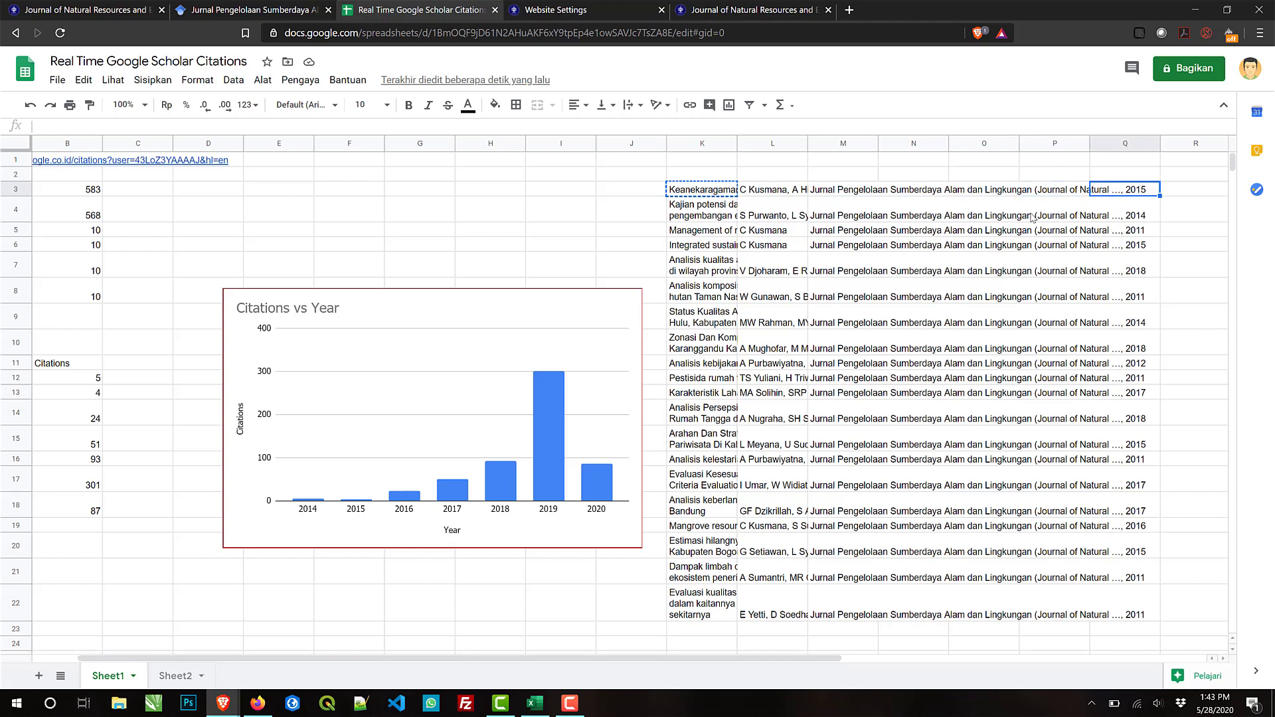
{"action": "key", "text": "Right"}
{"action": "key", "text": "Left"}
{"action": "key", "text": "ctrl+v"}
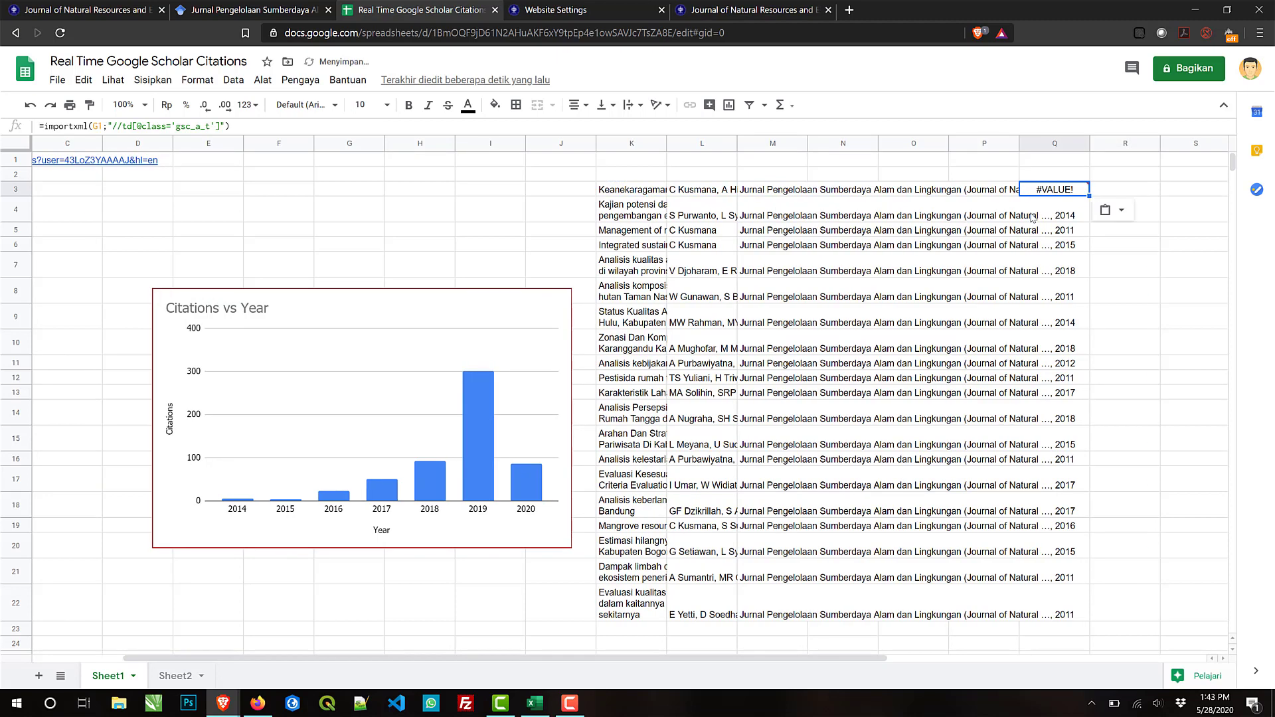
Step: Change the URL reference in the Q3 formula to A1
{"action": "left_click", "coordinate": [100, 127]}
{"action": "key", "text": "BackSpace"}
{"action": "type", "text": "A"}
{"action": "key", "text": "Return"}
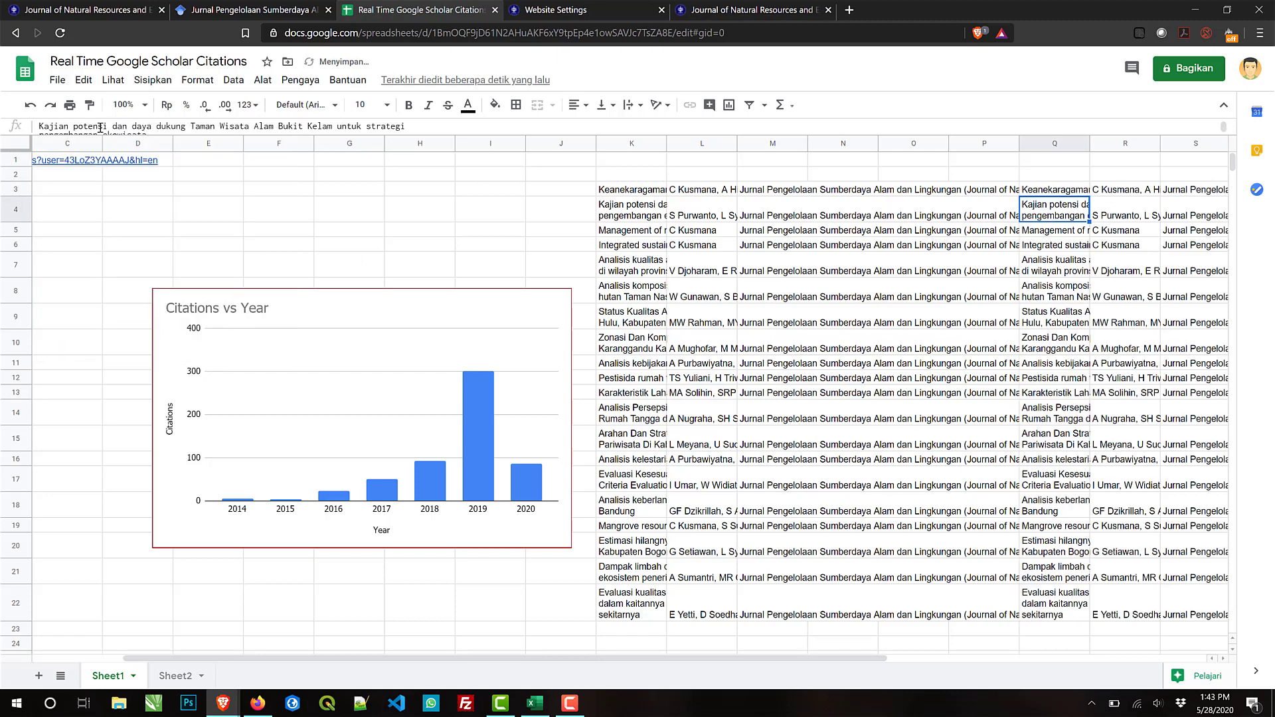
Step: Change the class in the Q3 XPath query to gsc_a_c to import each article's citation count
{"action": "key", "text": "Up"}
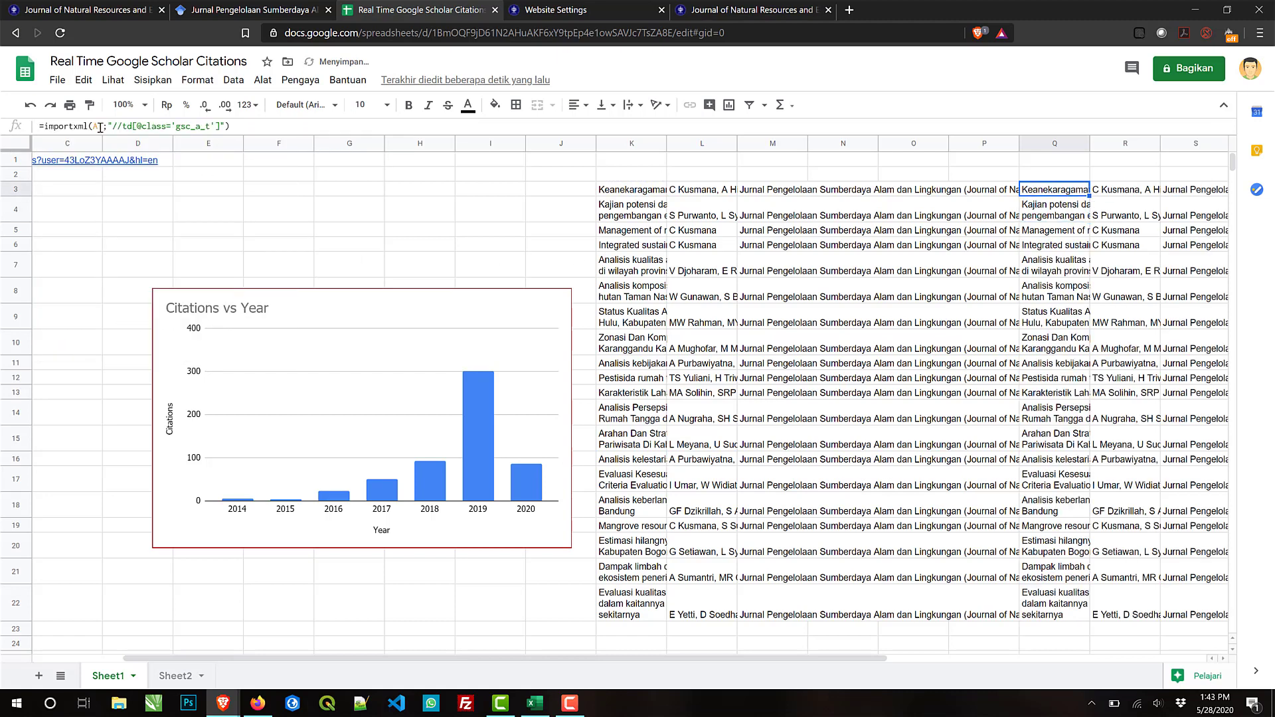
{"action": "left_click", "coordinate": [210, 127]}
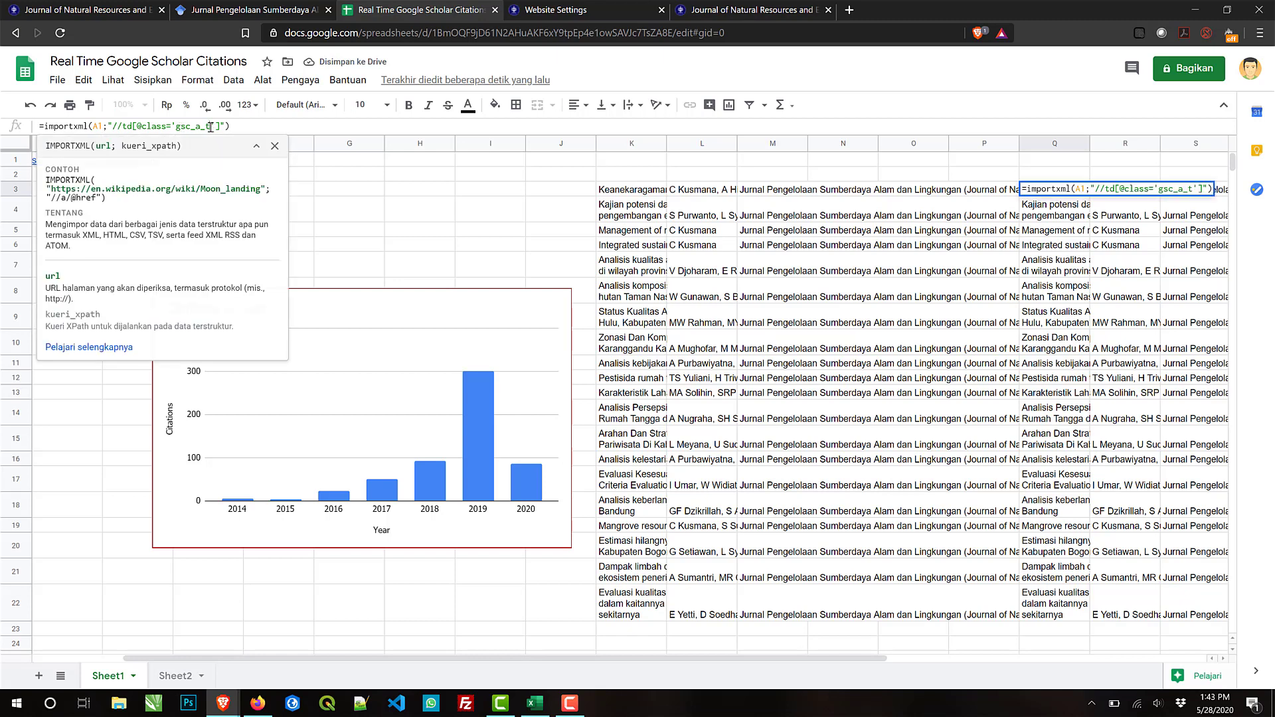
{"action": "key", "text": "BackSpace"}
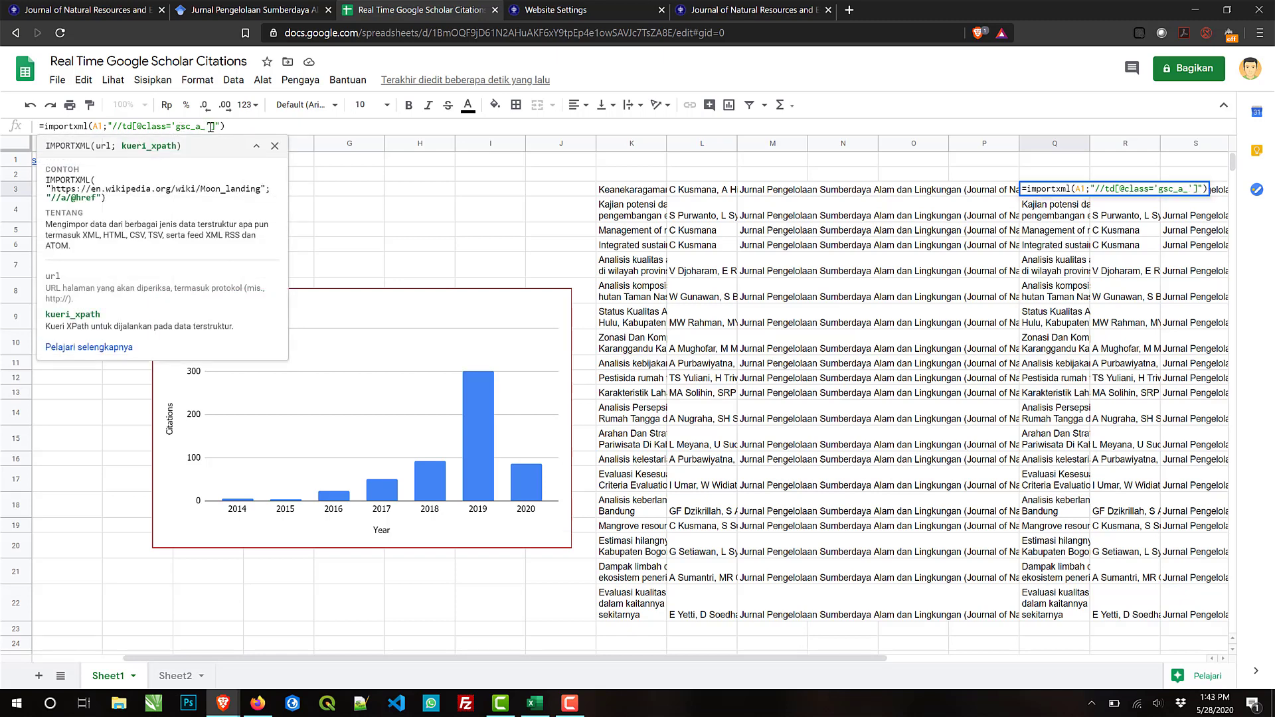
{"action": "type", "text": "c"}
{"action": "key", "text": "Return"}
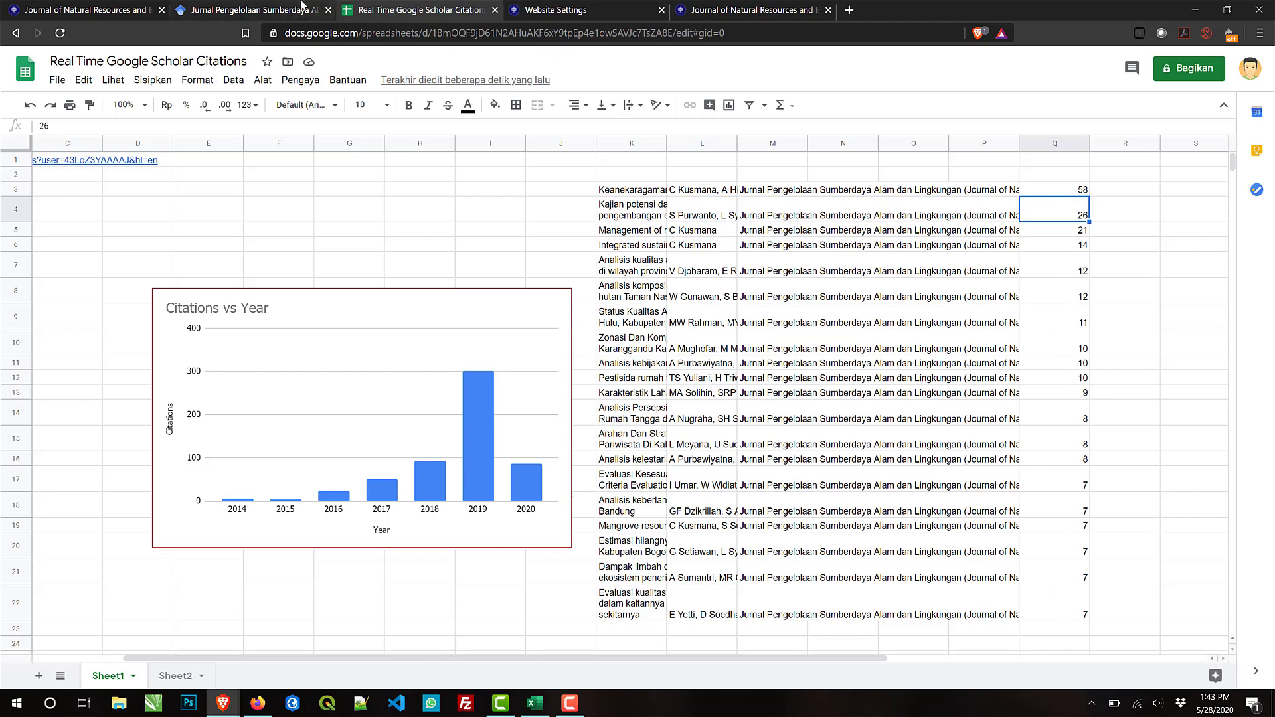
Step: Compare the formulas in Q3 and K3 and review the whole imported article range K3:Q22
{"action": "left_click", "coordinate": [1060, 190]}
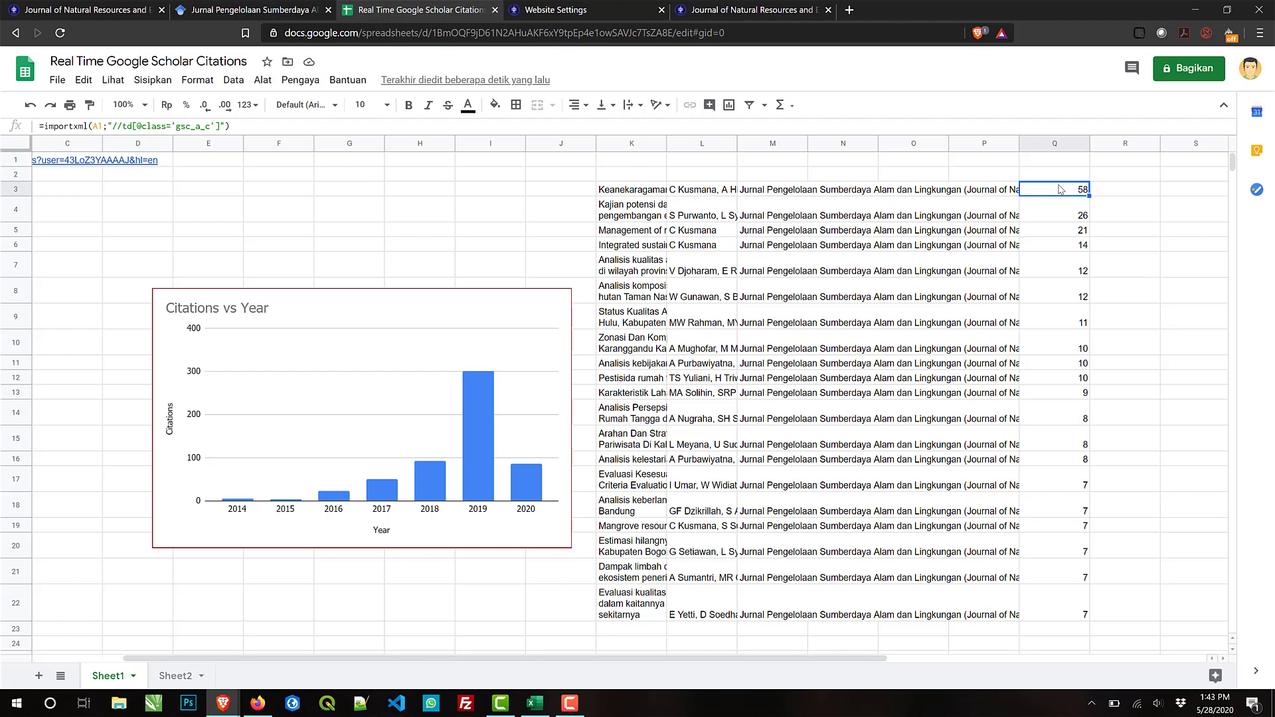
{"action": "left_click", "coordinate": [648, 190]}
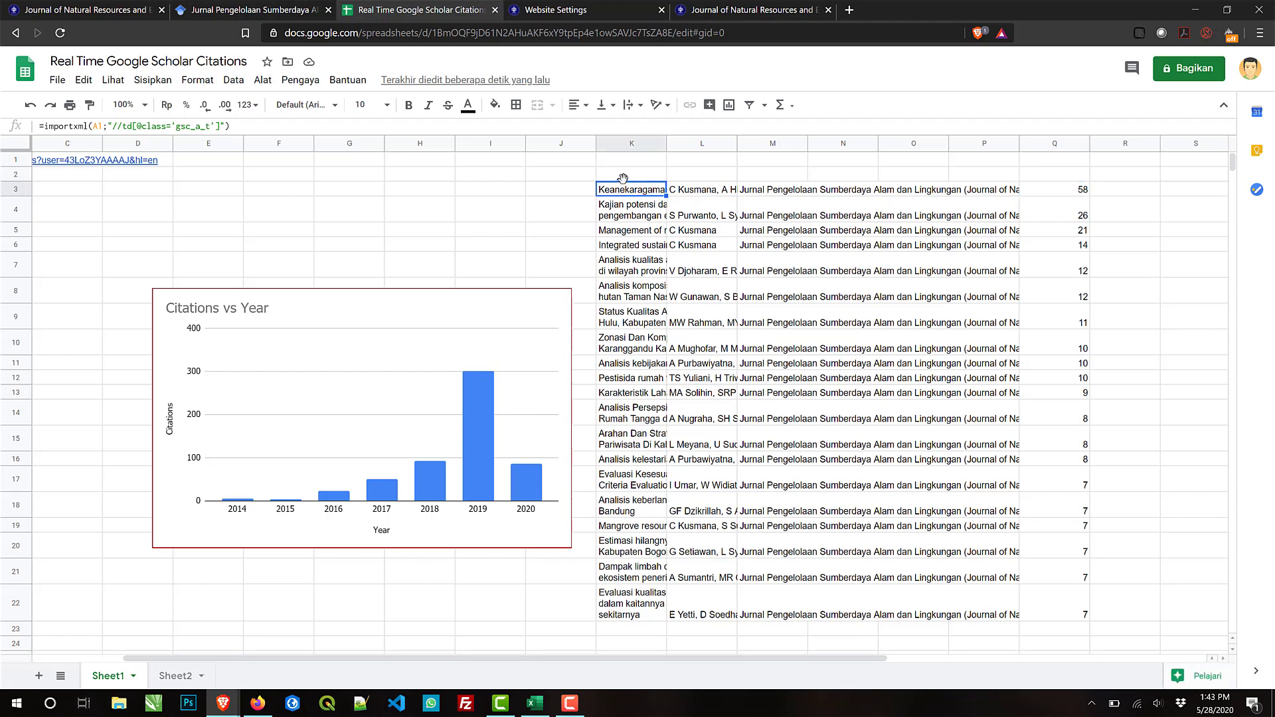
{"action": "left_click", "coordinate": [625, 178]}
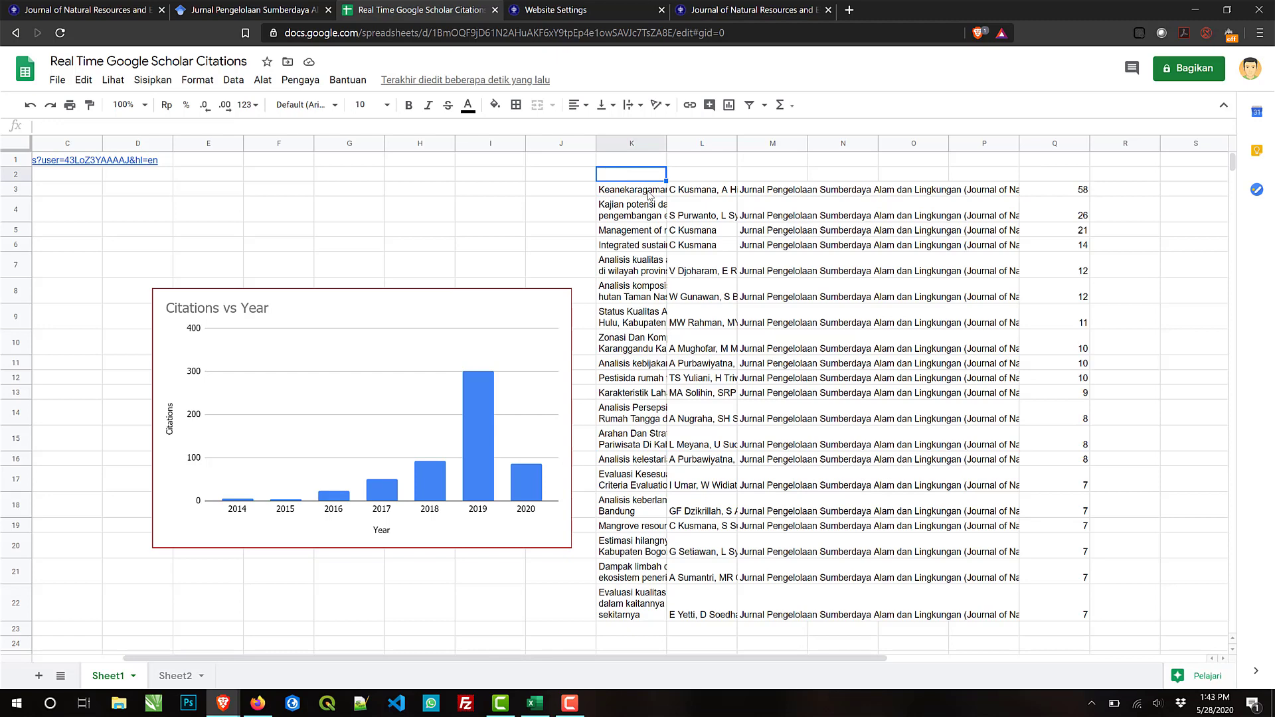
{"action": "left_click", "coordinate": [649, 192]}
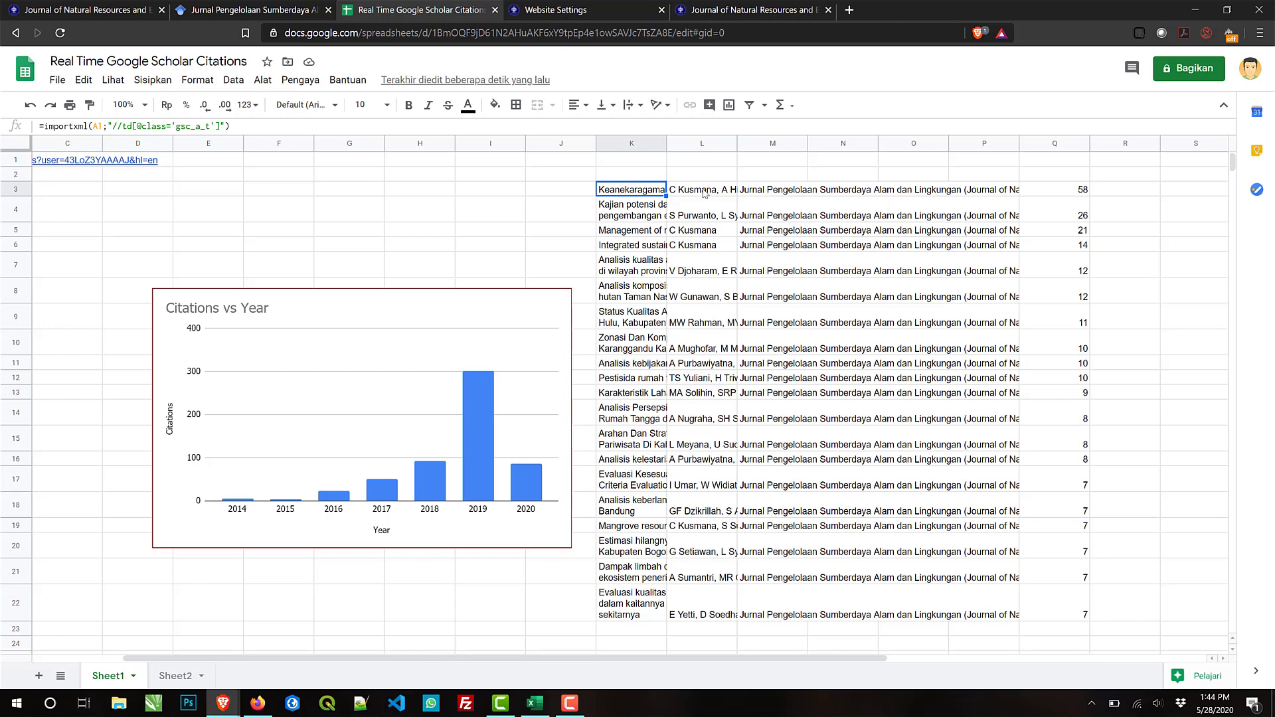
{"action": "left_click_drag", "start_coordinate": [705, 193], "coordinate": [1036, 485]}
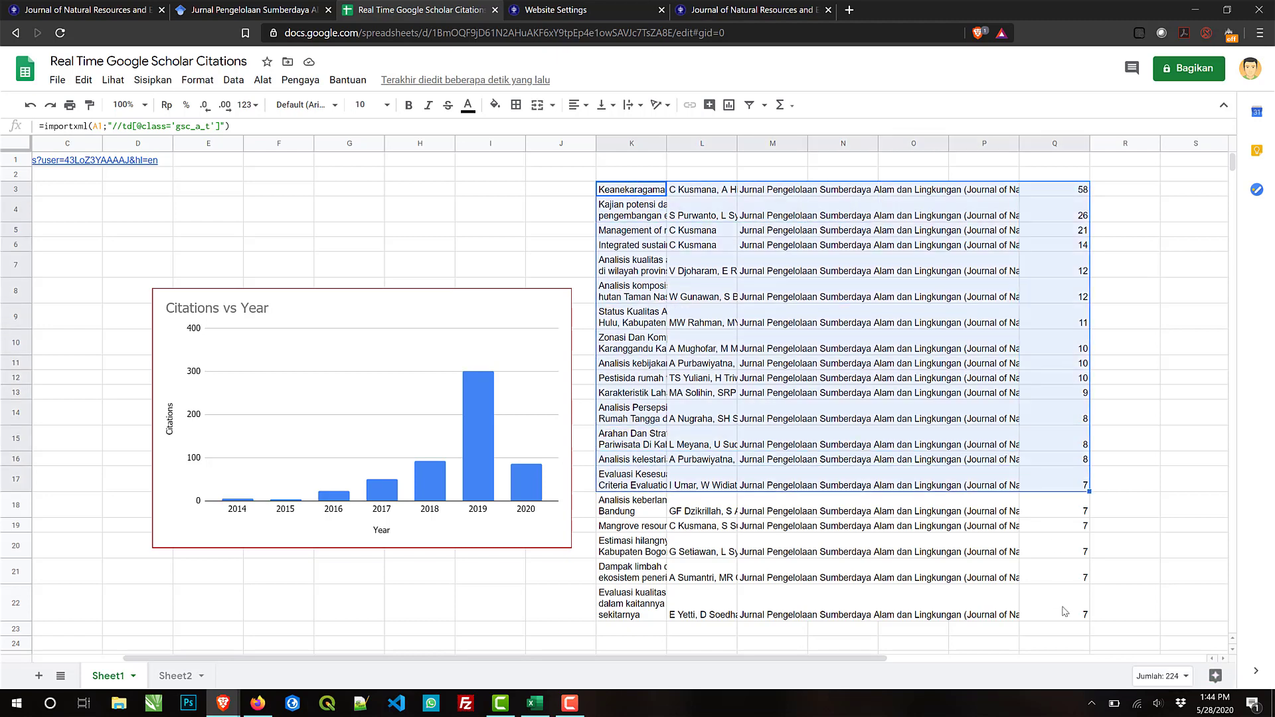
{"action": "left_click_drag", "start_coordinate": [1065, 611], "coordinate": [1065, 616]}
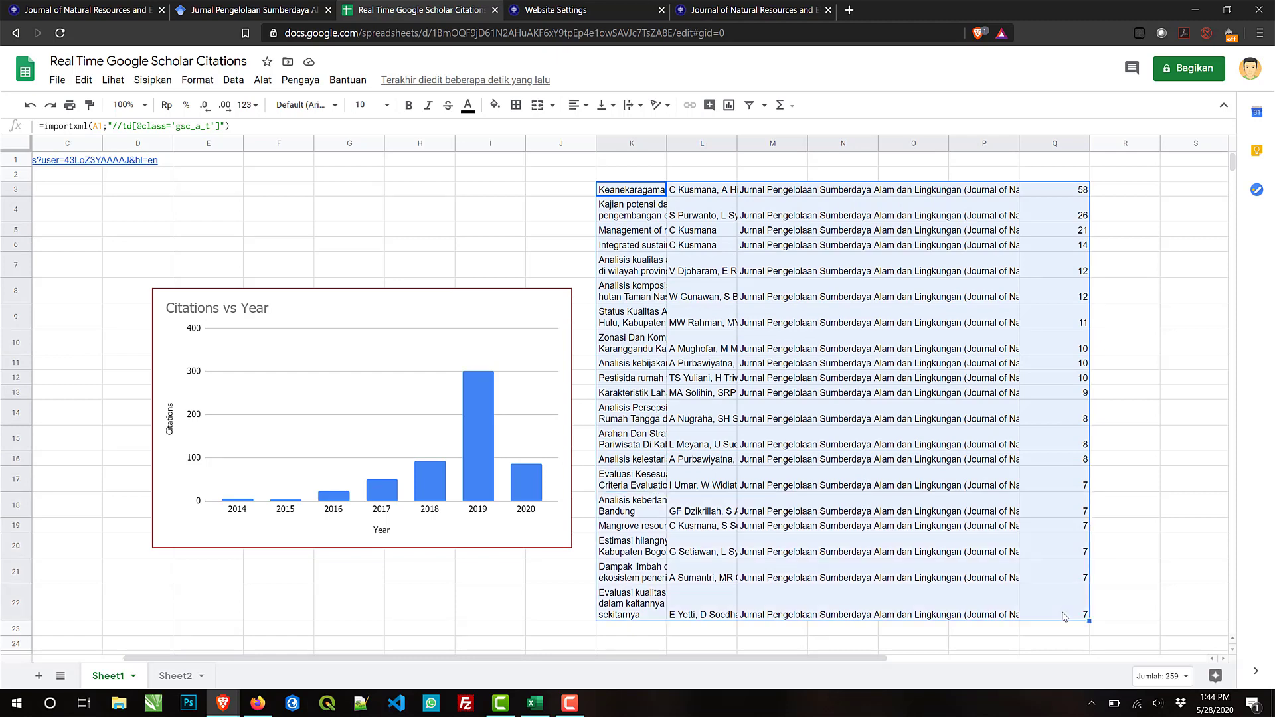
{"action": "left_click", "coordinate": [641, 244]}
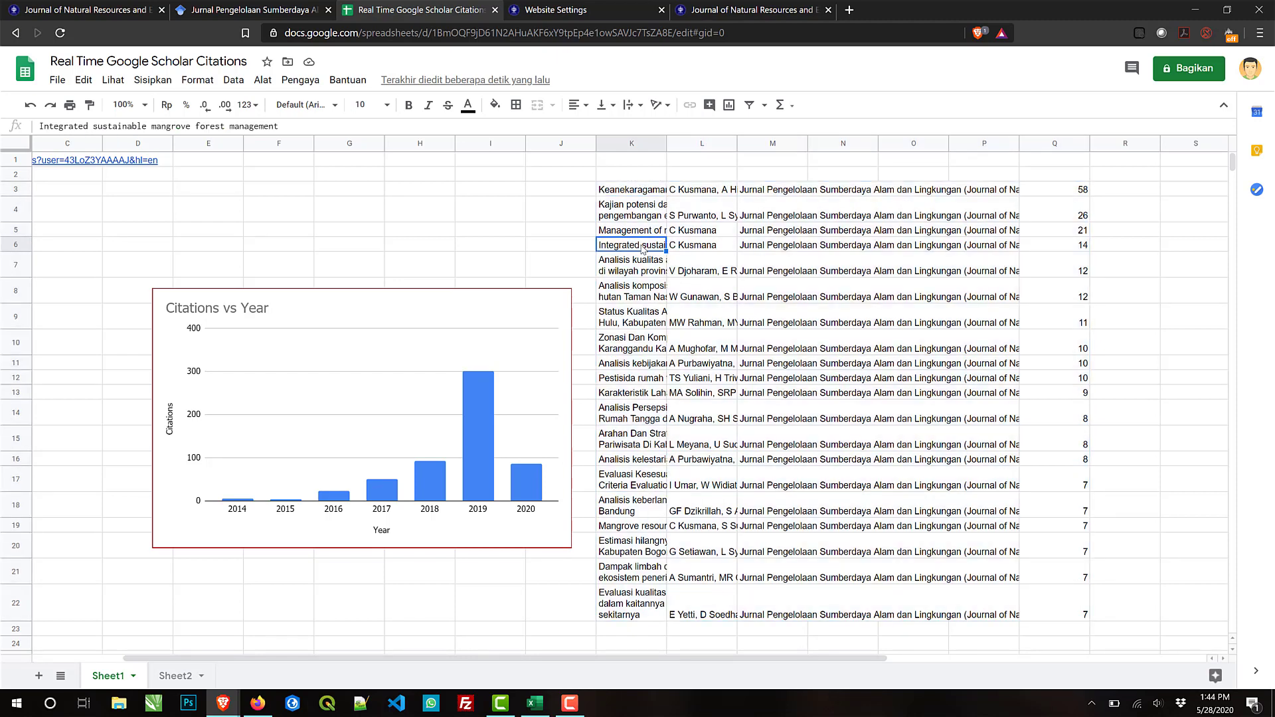
{"action": "left_click", "coordinate": [619, 177]}
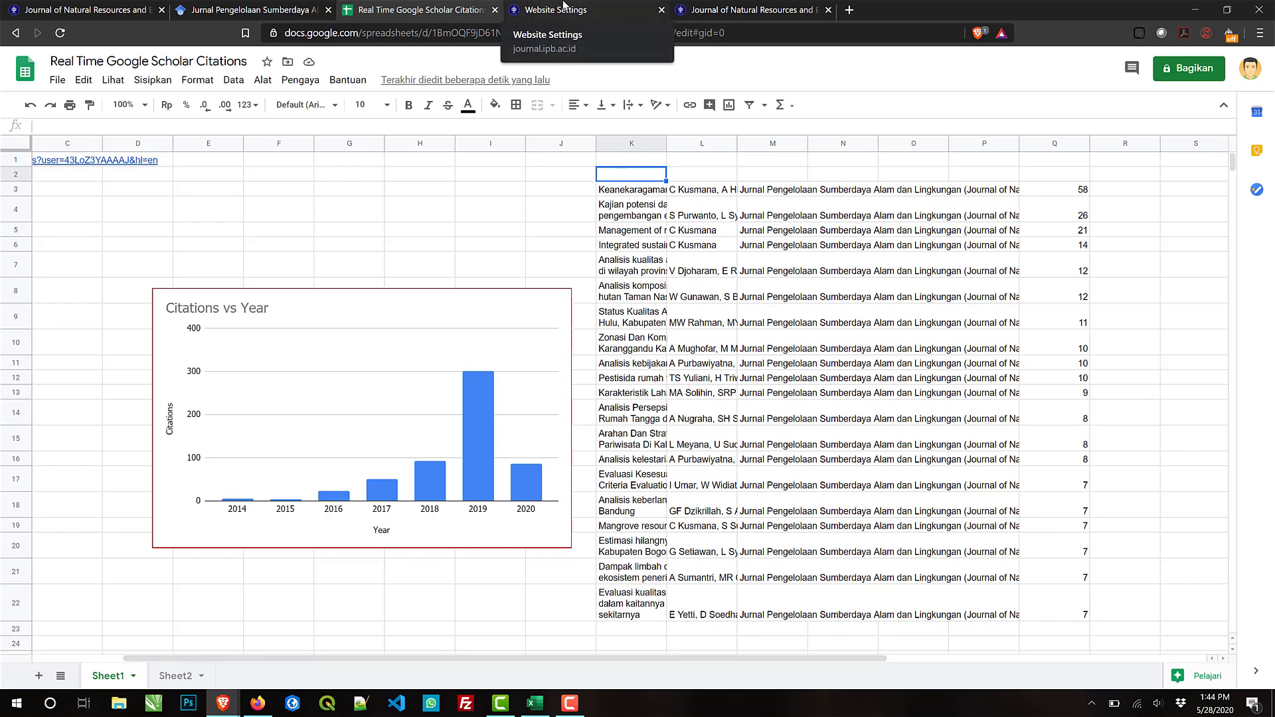
Step: Close the Custom Block Manager in the journal's Website Settings and the developer tools on the Google Scholar profile
{"action": "left_click", "coordinate": [563, 5]}
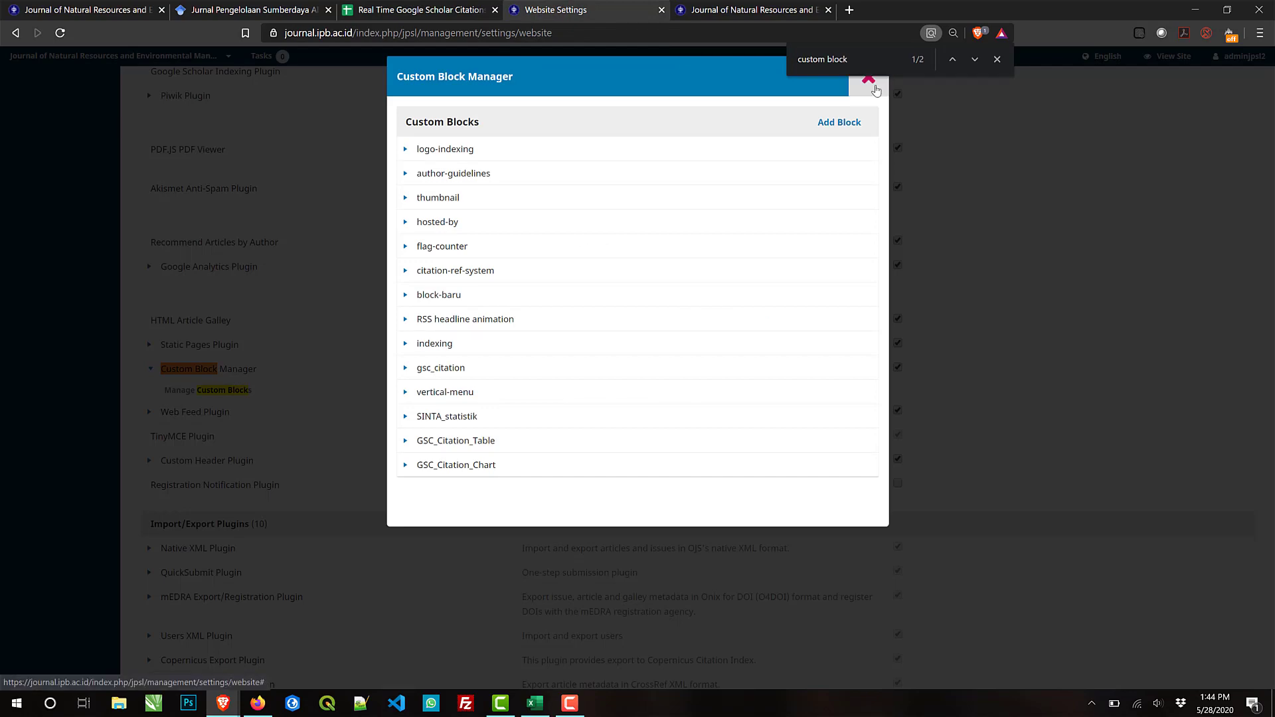
{"action": "left_click", "coordinate": [868, 80]}
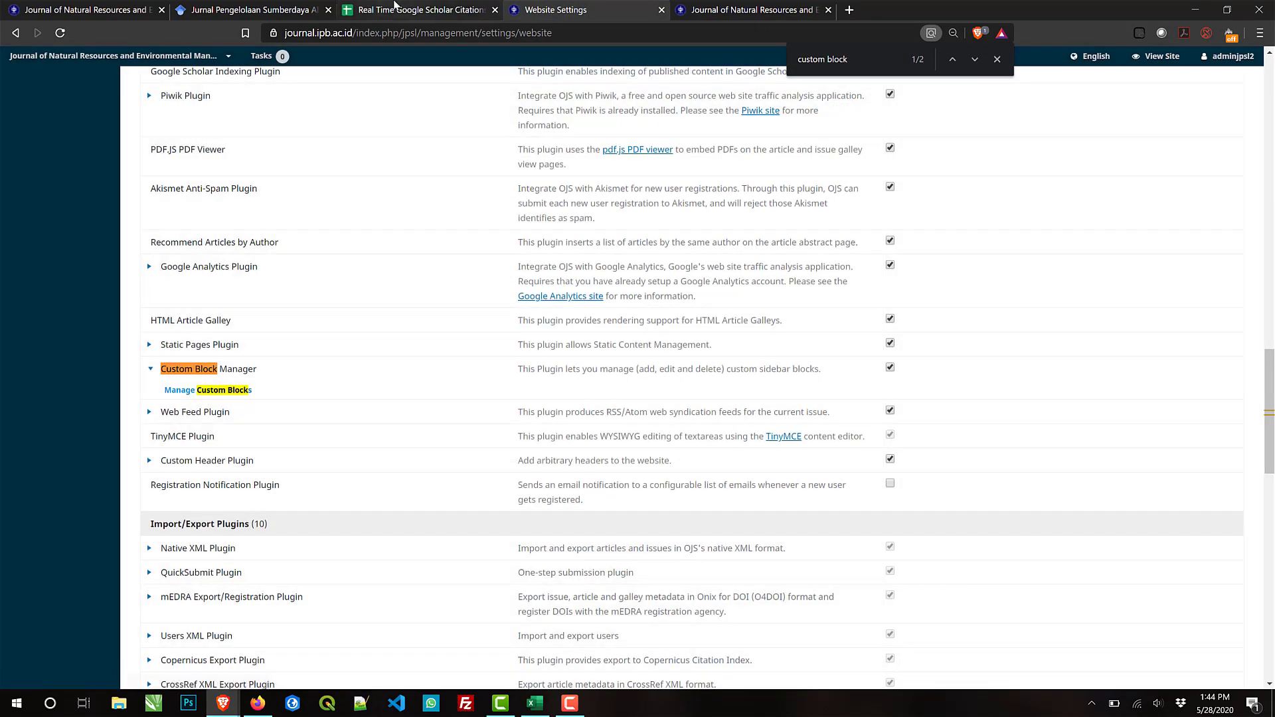
{"action": "left_click", "coordinate": [412, 9]}
{"action": "left_click", "coordinate": [252, 8]}
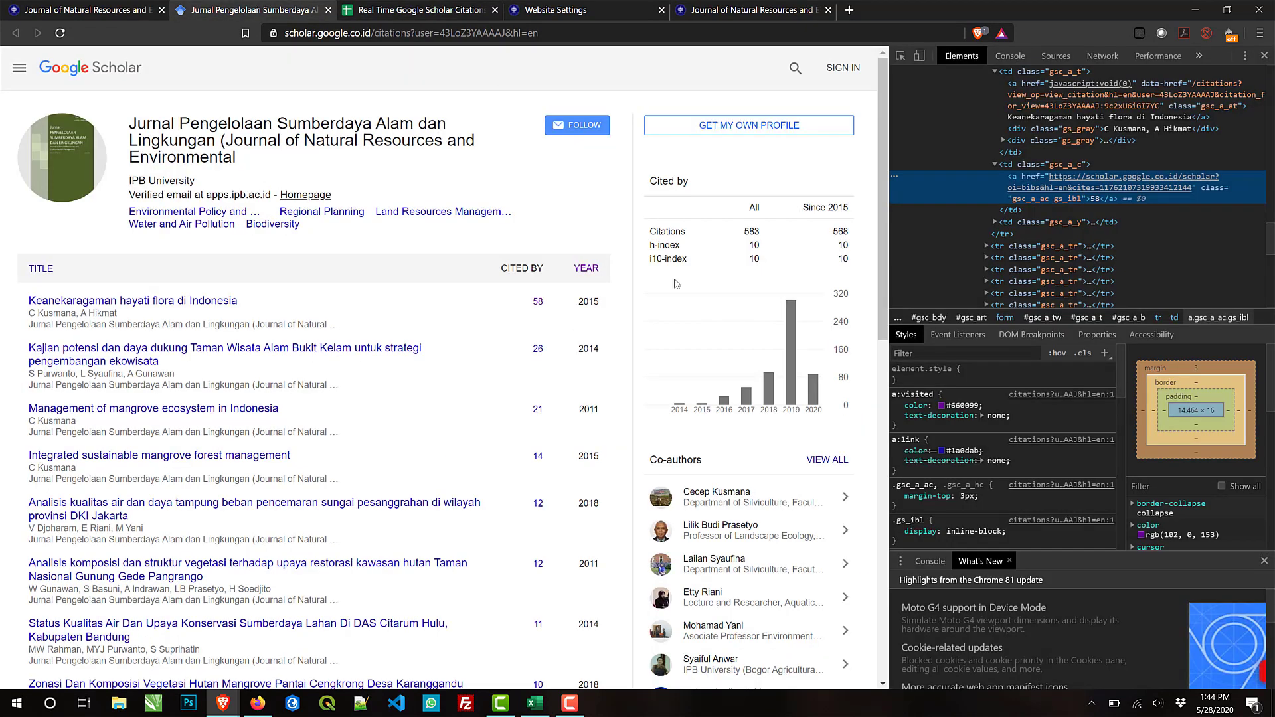
{"action": "left_click", "coordinate": [1264, 56]}
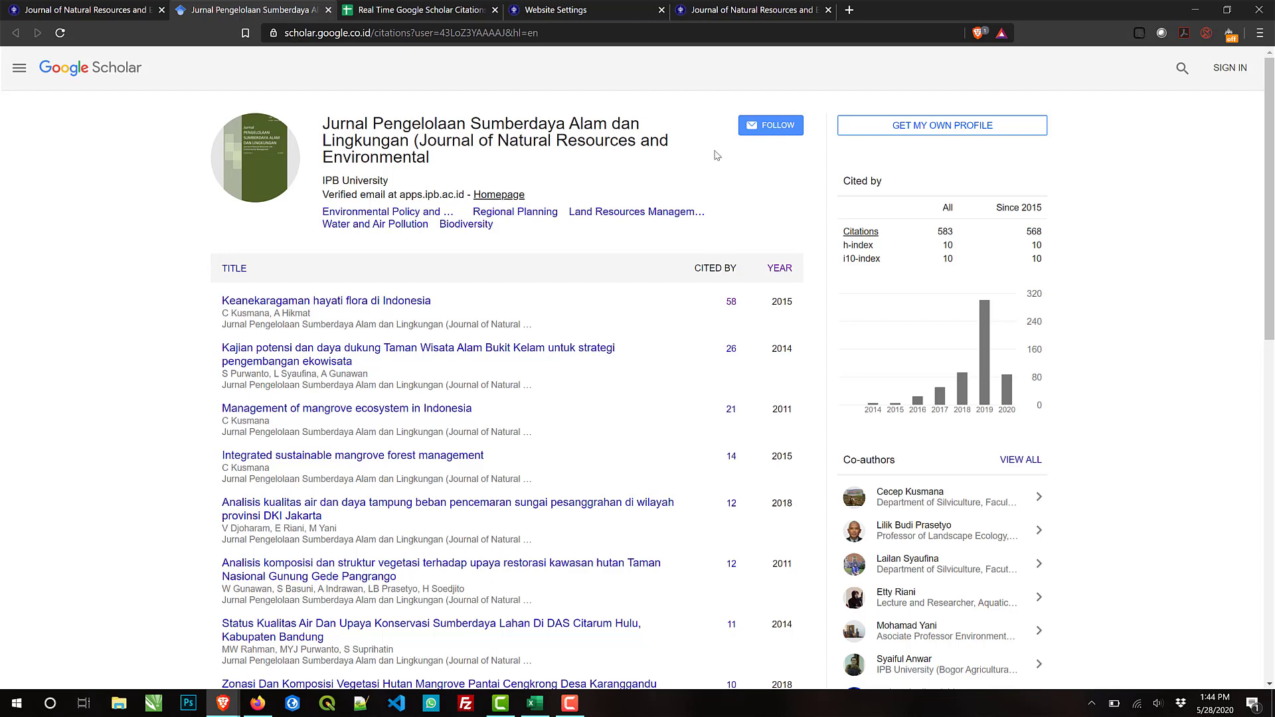
Step: Return to the citations spreadsheet and view the article list formula in K3
{"action": "left_click", "coordinate": [454, 21]}
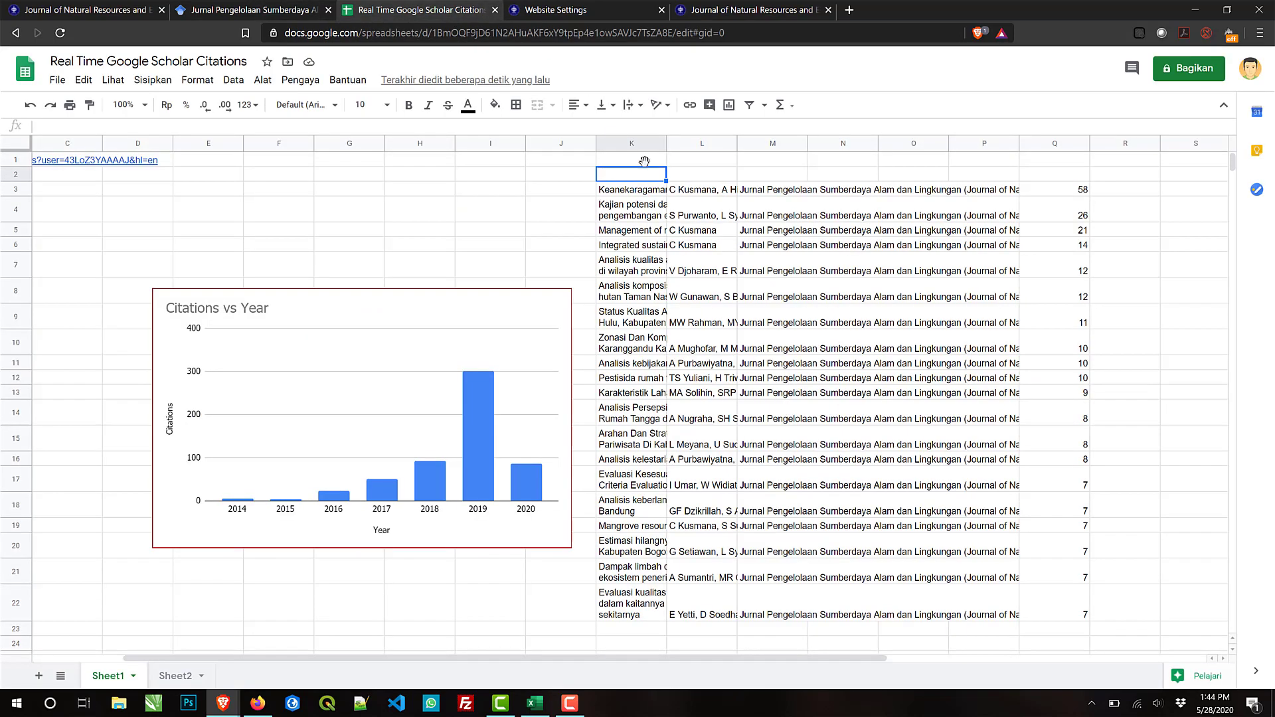
{"action": "left_click", "coordinate": [656, 192]}
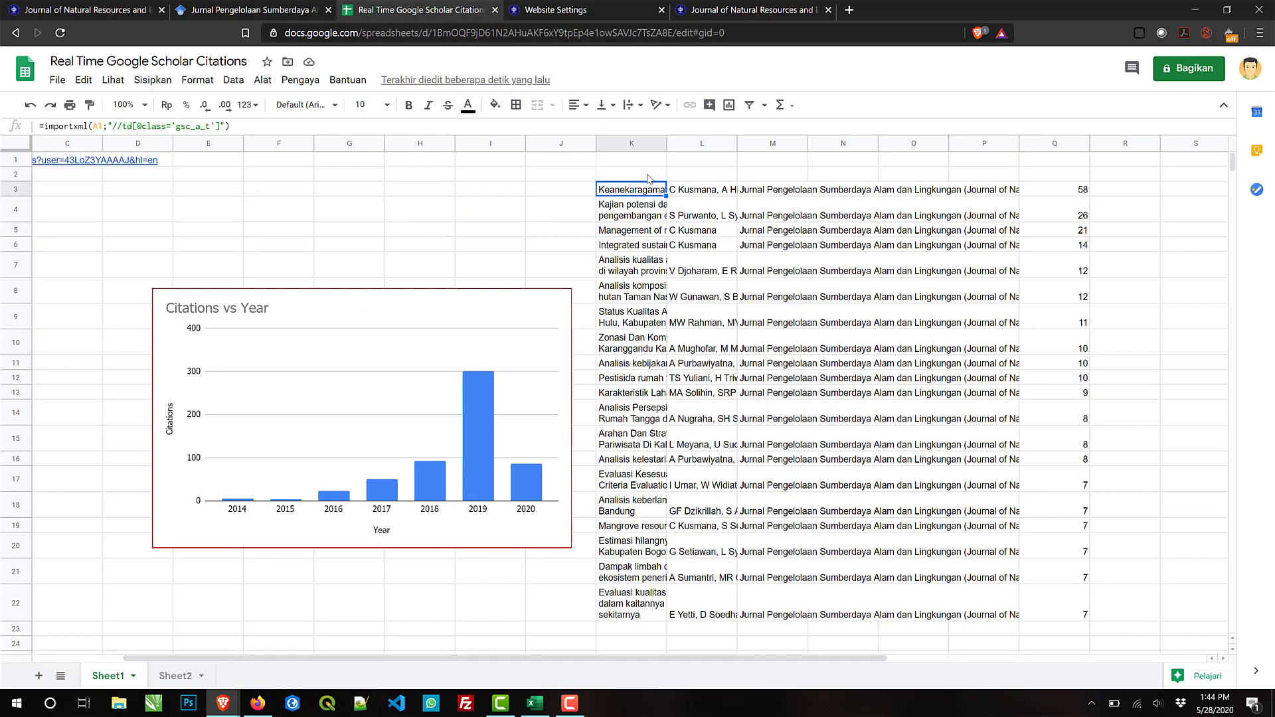
Step: Compare the Google Scholar profile with the citations chart embedded on the journal homepage, inspecting the chart's bars for 2018 to 2020
{"action": "left_click", "coordinate": [649, 178]}
{"action": "left_click", "coordinate": [253, 7]}
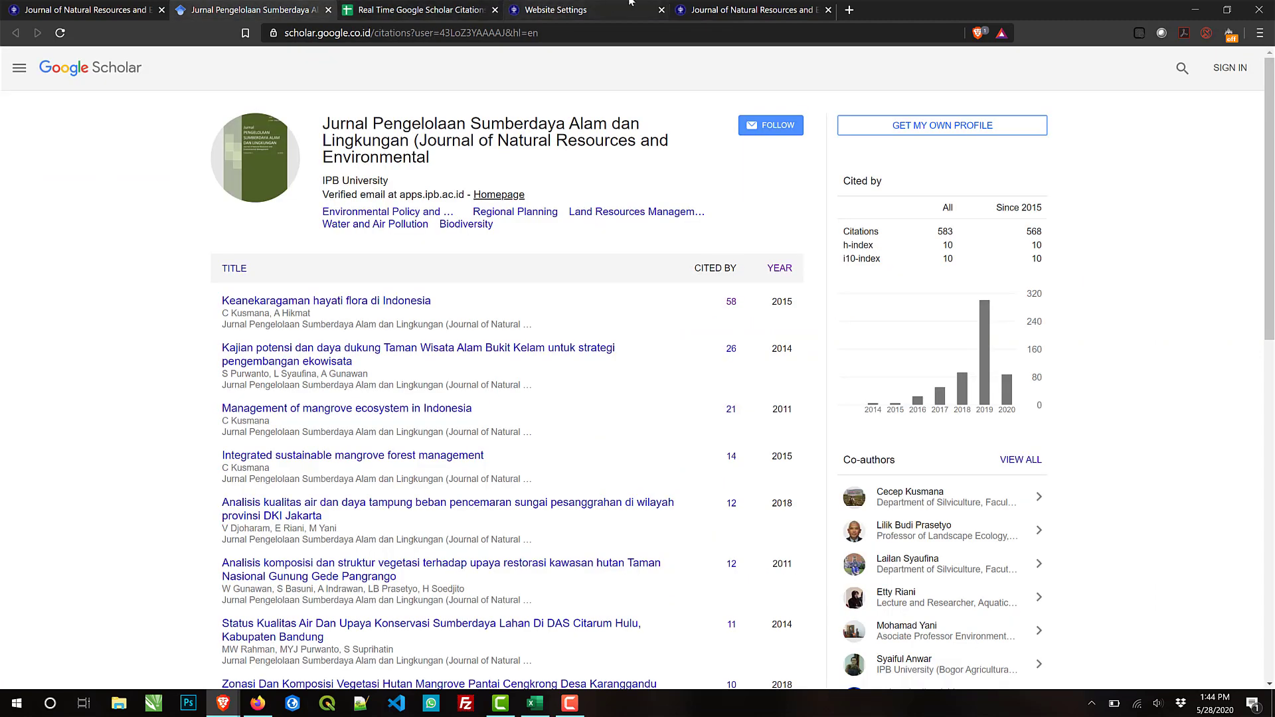
{"action": "left_click", "coordinate": [754, 9]}
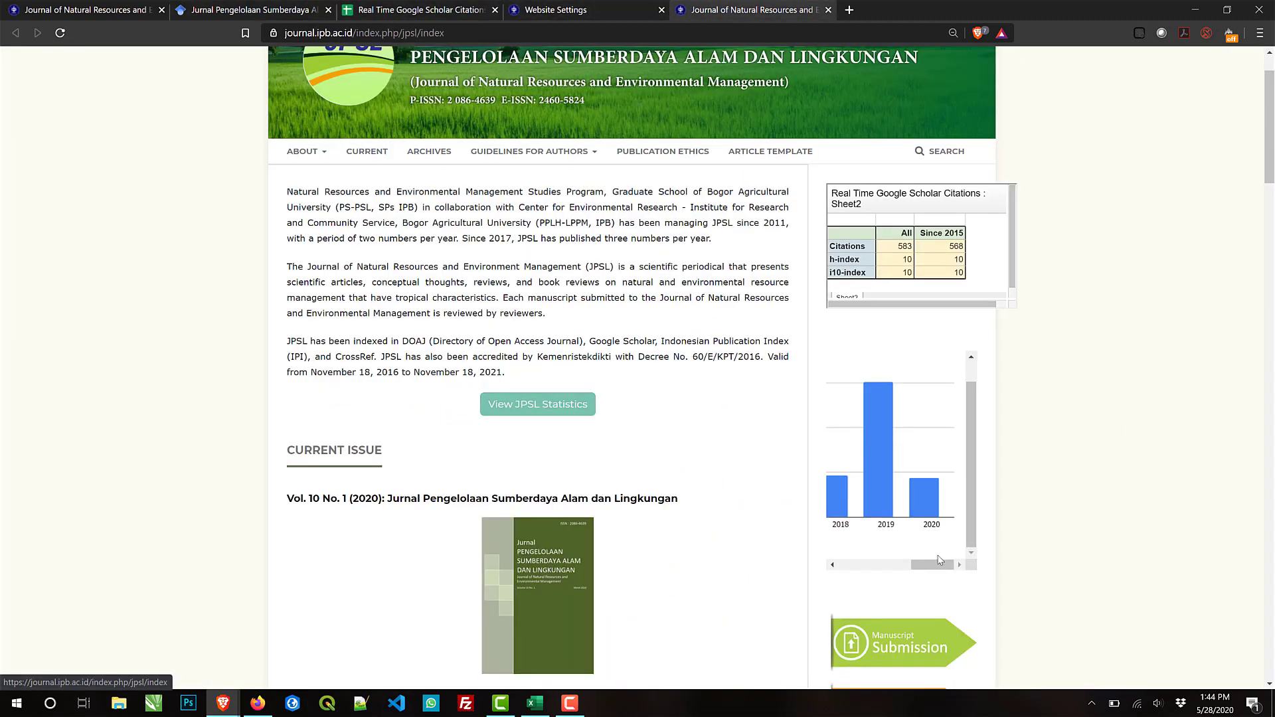
{"action": "mouse_move", "coordinate": [936, 565]}
{"action": "left_mouse_down"}
{"action": "mouse_move", "coordinate": [864, 567]}
{"action": "mouse_move", "coordinate": [943, 566]}
{"action": "left_mouse_up"}
{"action": "mouse_move", "coordinate": [907, 490]}
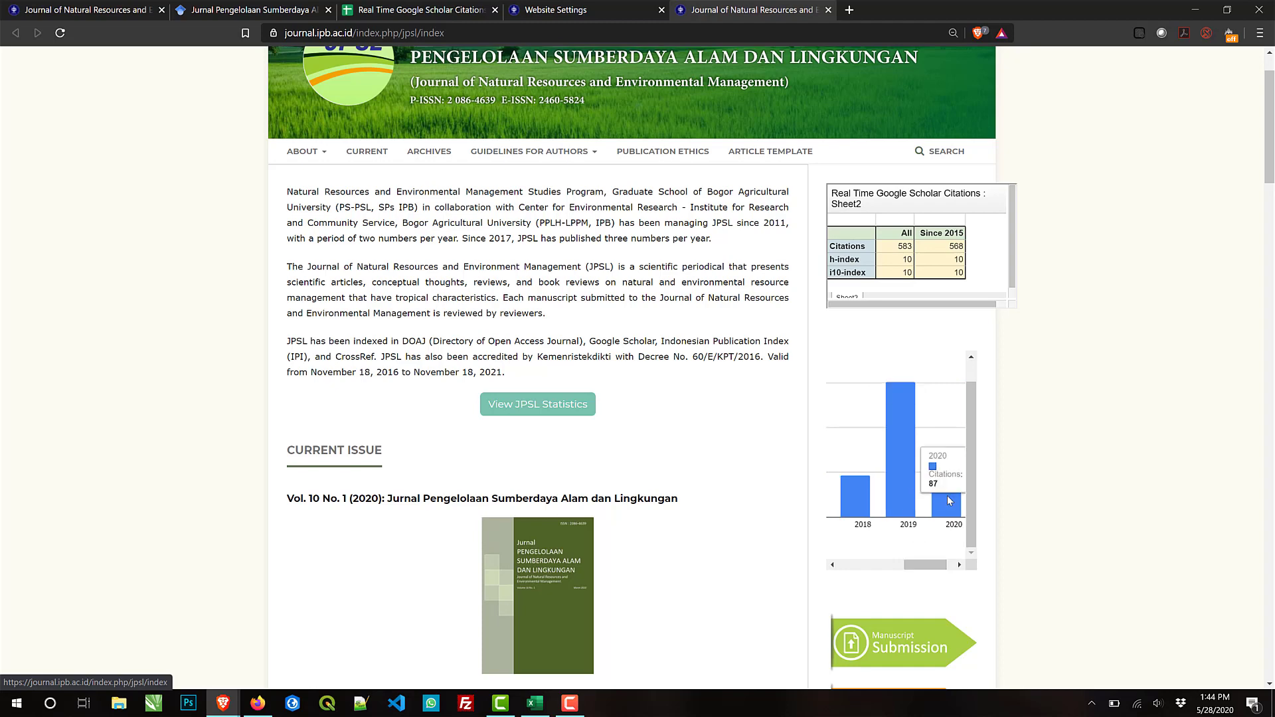
{"action": "mouse_move", "coordinate": [857, 499]}
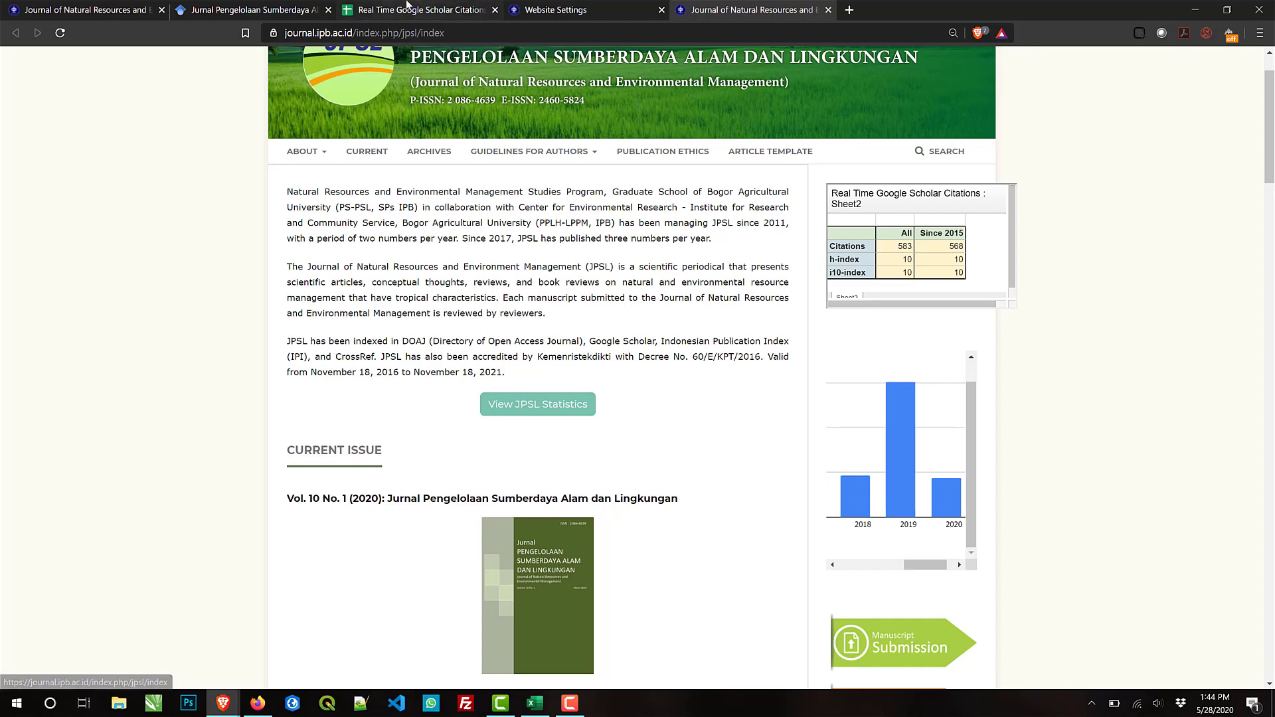
Step: Review the Google Scholar profile, the plugin list in the journal's Website Settings, and the citations spreadsheet
{"action": "left_click", "coordinate": [292, 5]}
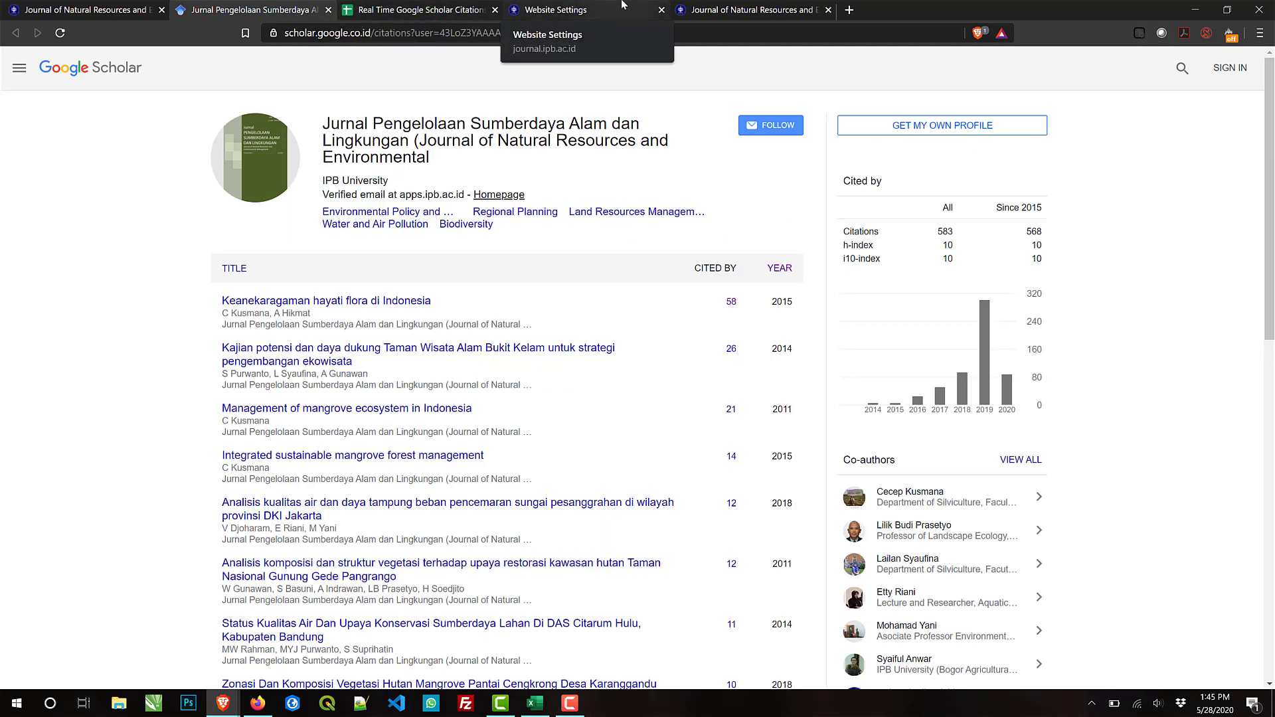
{"action": "left_click", "coordinate": [744, 10]}
{"action": "left_click", "coordinate": [596, 7]}
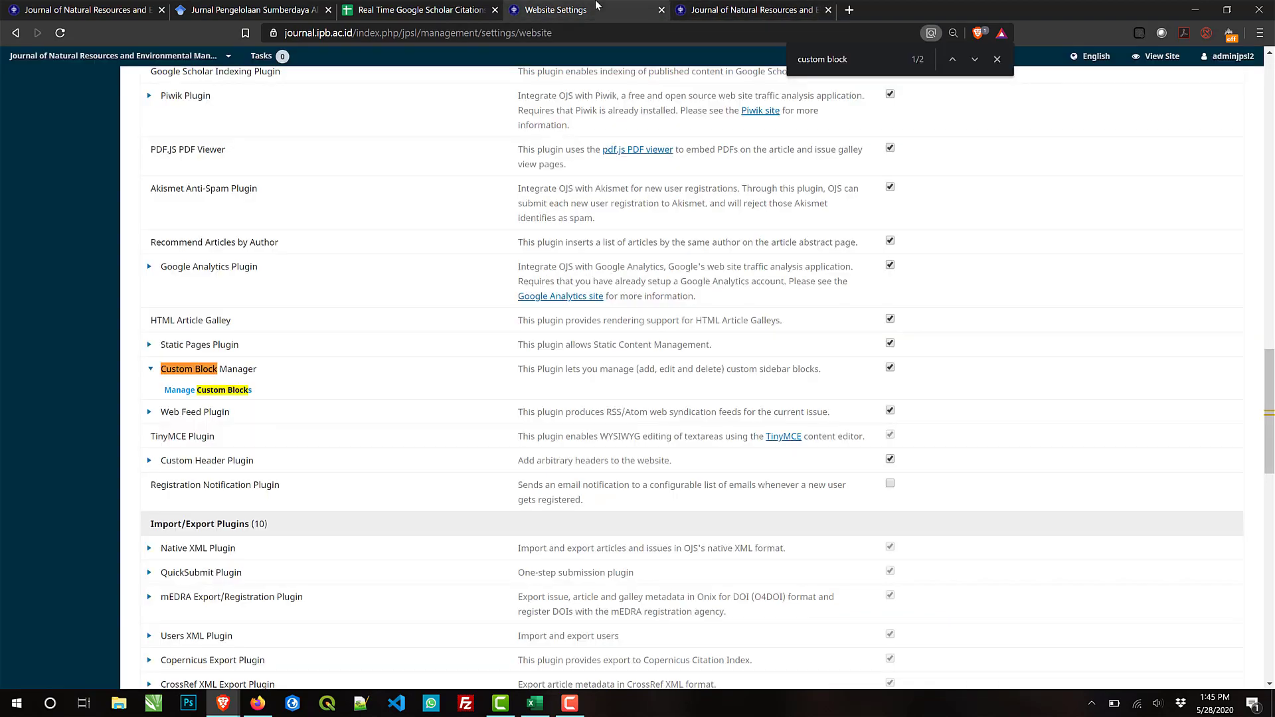
{"action": "left_click", "coordinate": [465, 6]}
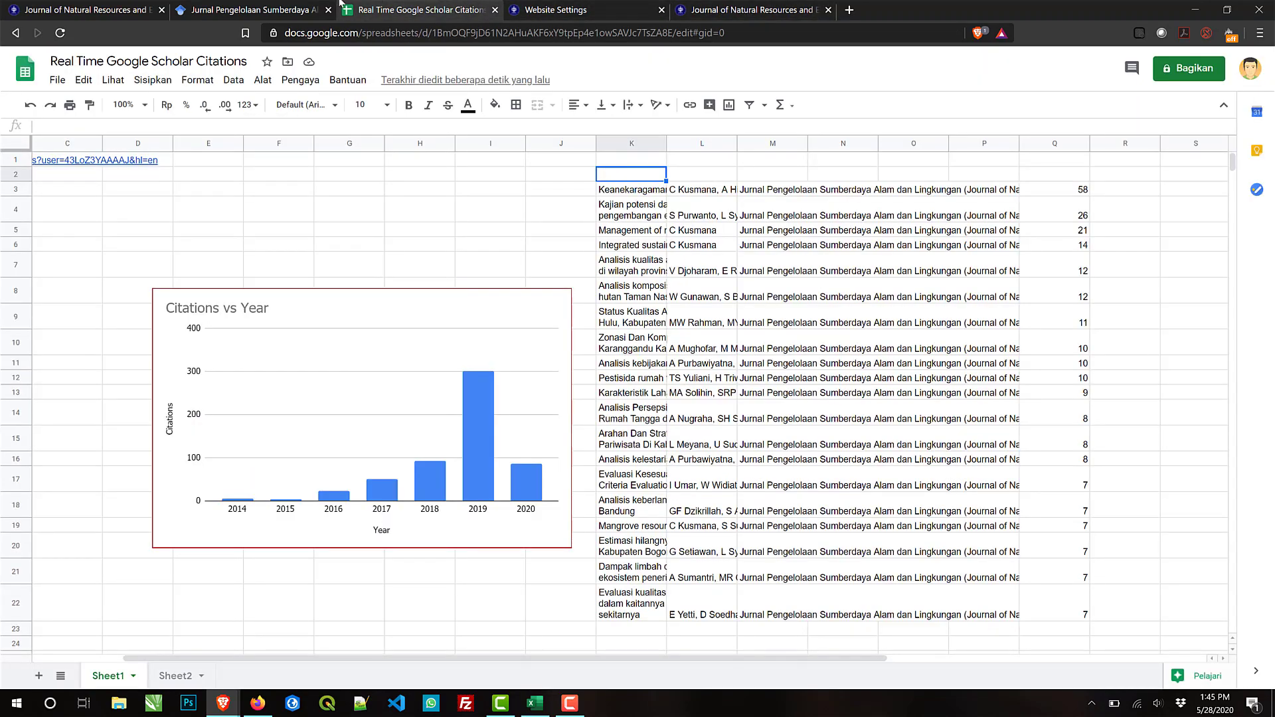
{"action": "left_click", "coordinate": [303, 6]}
{"action": "left_click", "coordinate": [419, 7]}
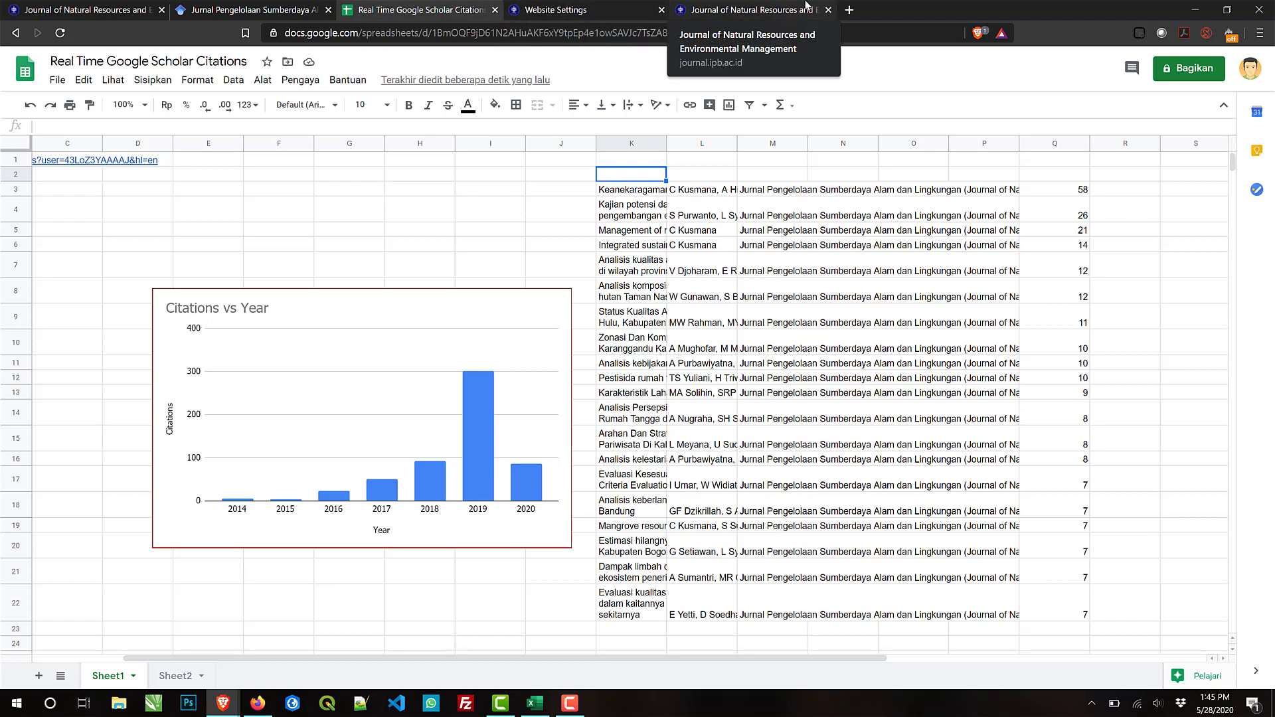
Step: Return to the journal homepage and inspect the full embedded Sheet2 citation table in the sidebar
{"action": "left_click", "coordinate": [783, 7]}
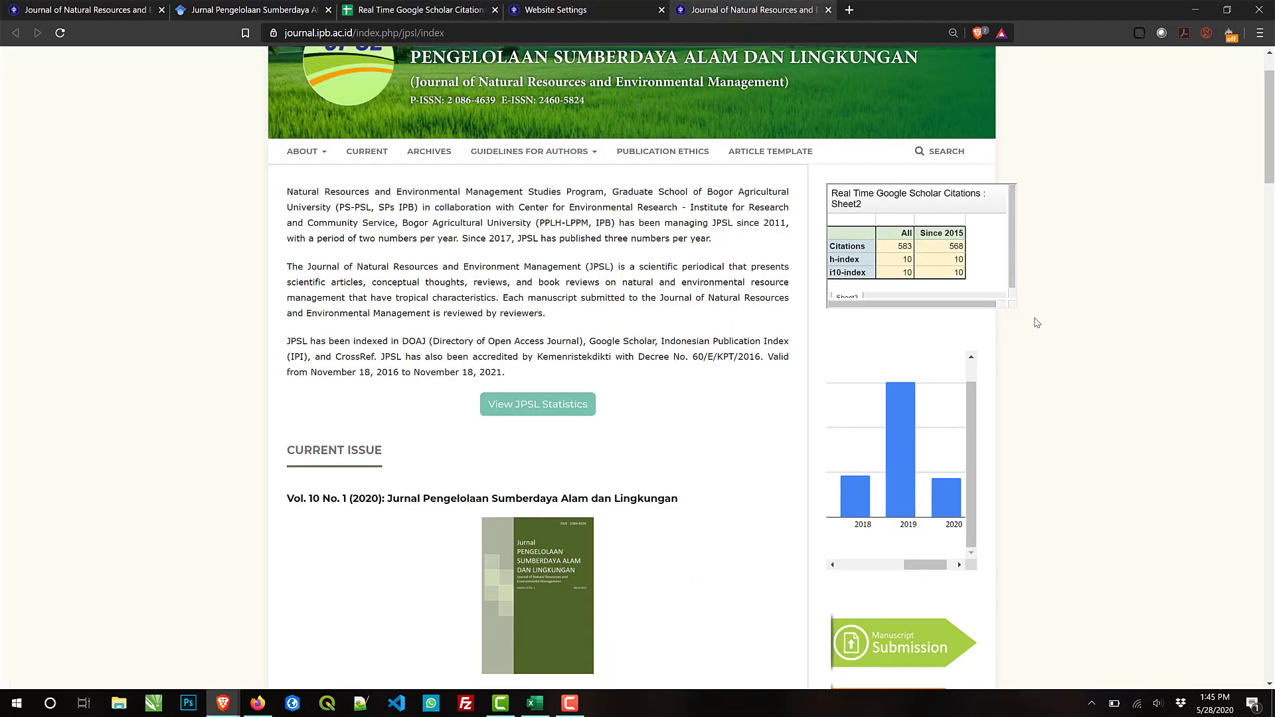
{"action": "scroll", "coordinate": [1010, 220], "scroll_direction": "down", "scroll_amount": 1}
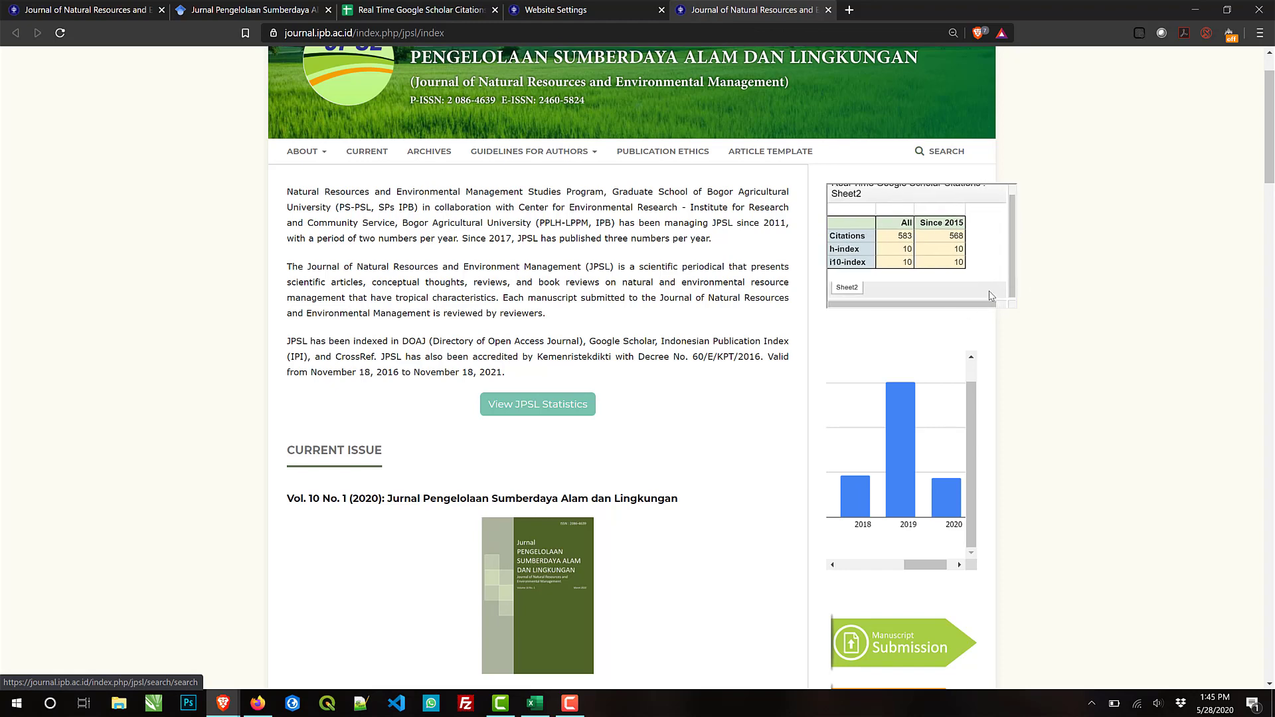
{"action": "left_click_drag", "start_coordinate": [947, 307], "coordinate": [919, 308]}
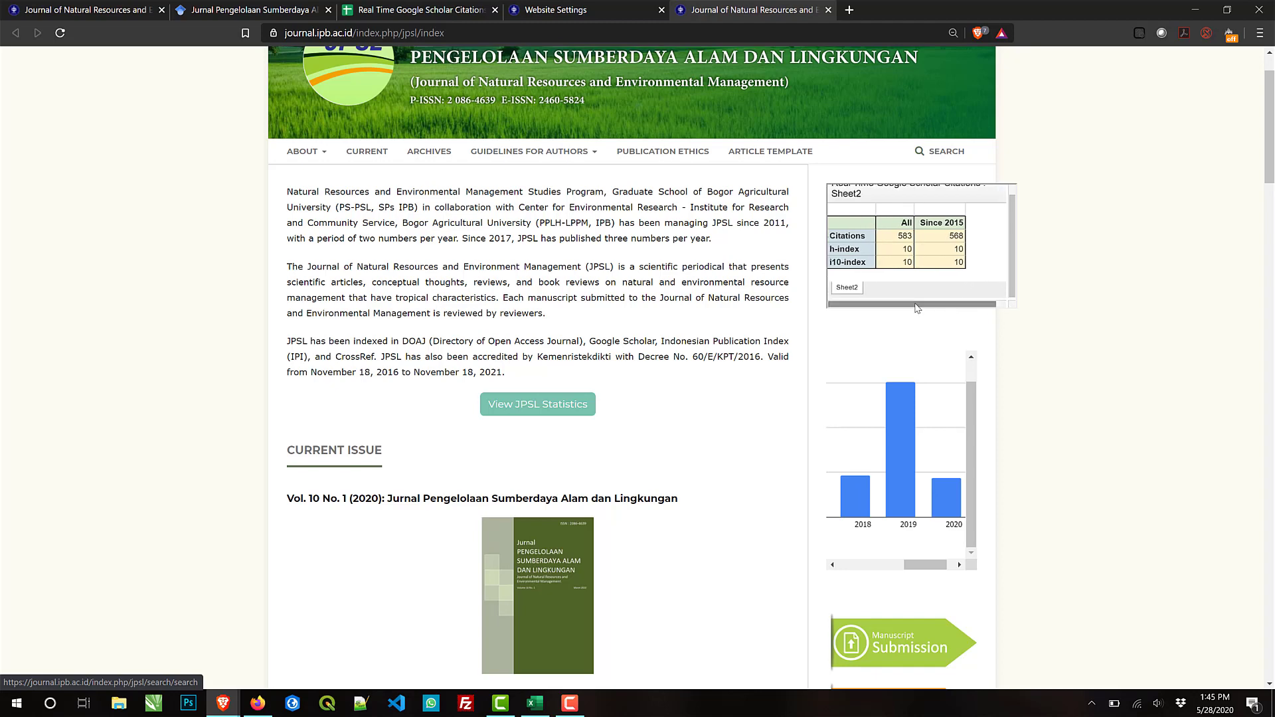